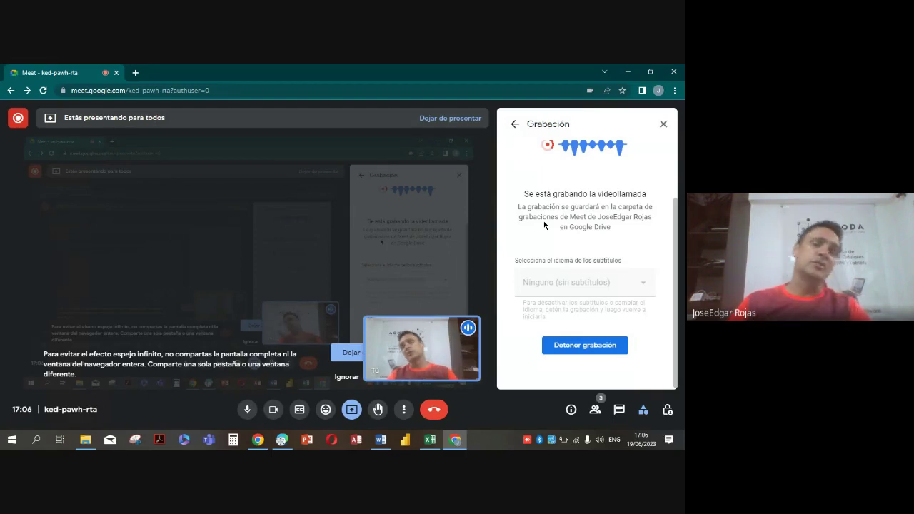
- Switch to the Modelo Relacional Excel workbook and review the ventas, clientes, Productos, AnalisisCant and DashboardCant sheets
{"action": "left_click", "coordinate": [429, 440]}
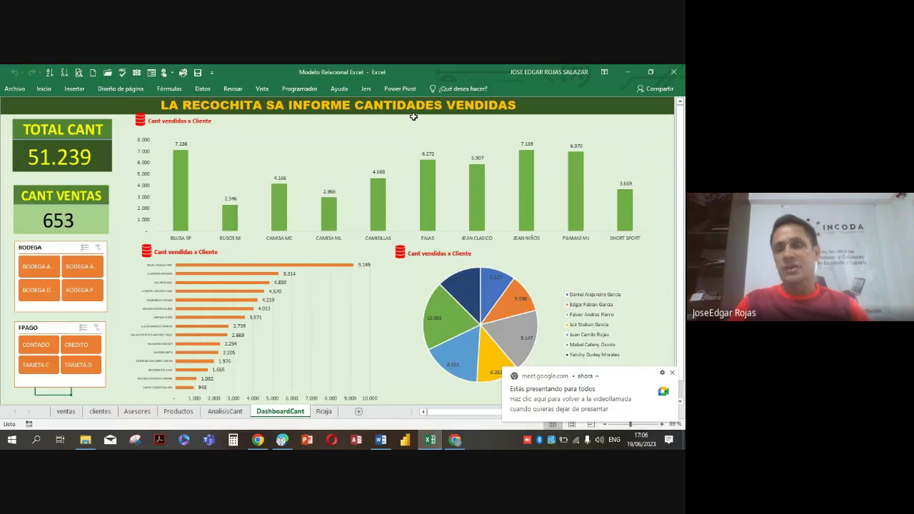
{"action": "left_click", "coordinate": [66, 411]}
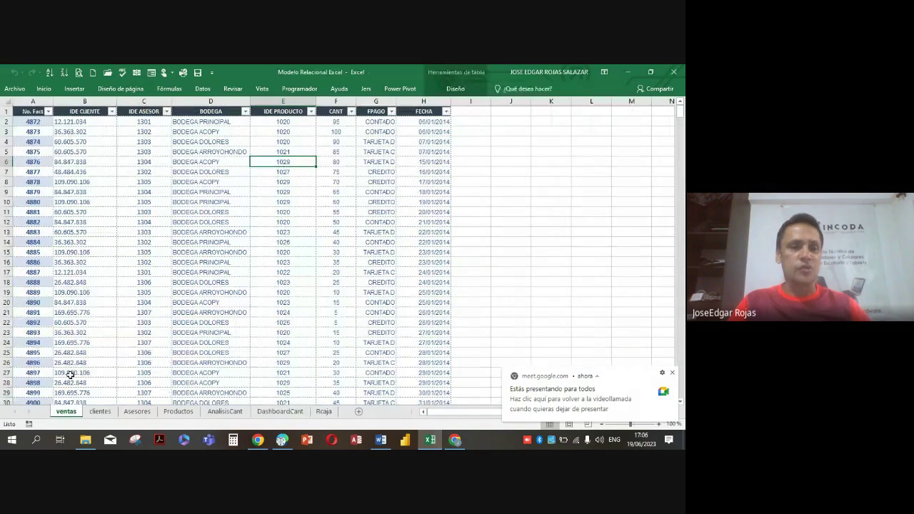
{"action": "key", "text": "ctrl+Down"}
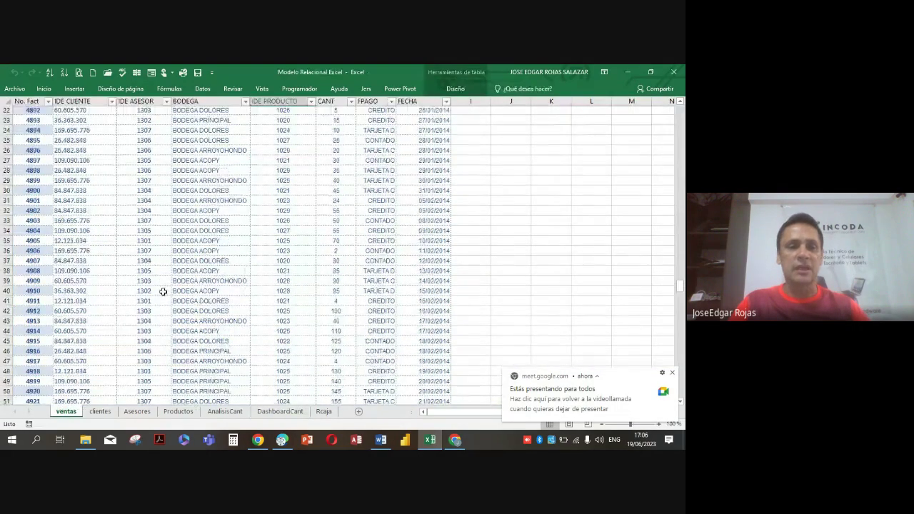
{"action": "left_click", "coordinate": [100, 411]}
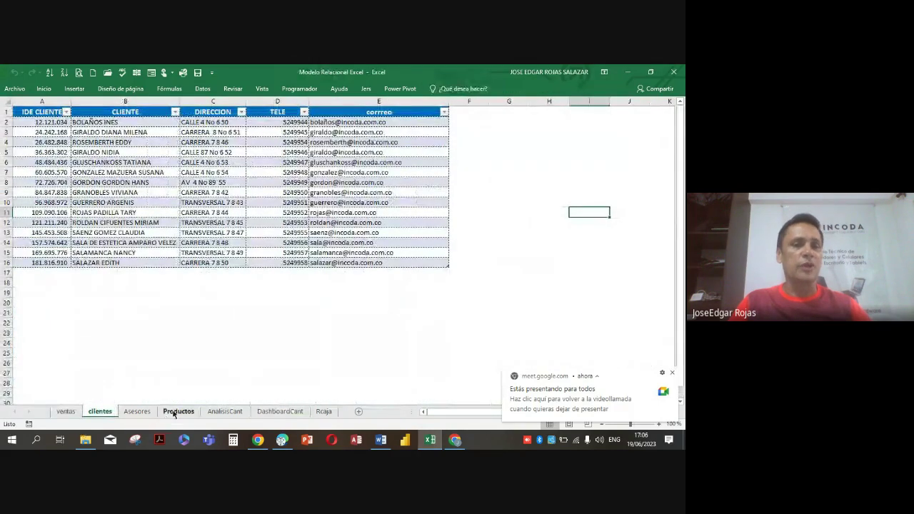
{"action": "left_click", "coordinate": [178, 412]}
{"action": "left_click", "coordinate": [233, 413]}
{"action": "left_click", "coordinate": [280, 412]}
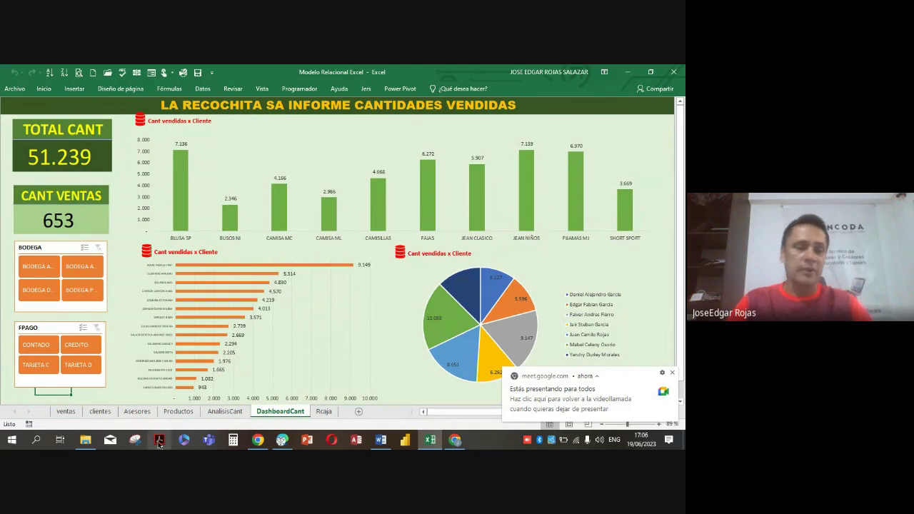
- Move back through ventas and clientes to the Asesores advisers table and show the Power Pivot tools
{"action": "left_click", "coordinate": [66, 412]}
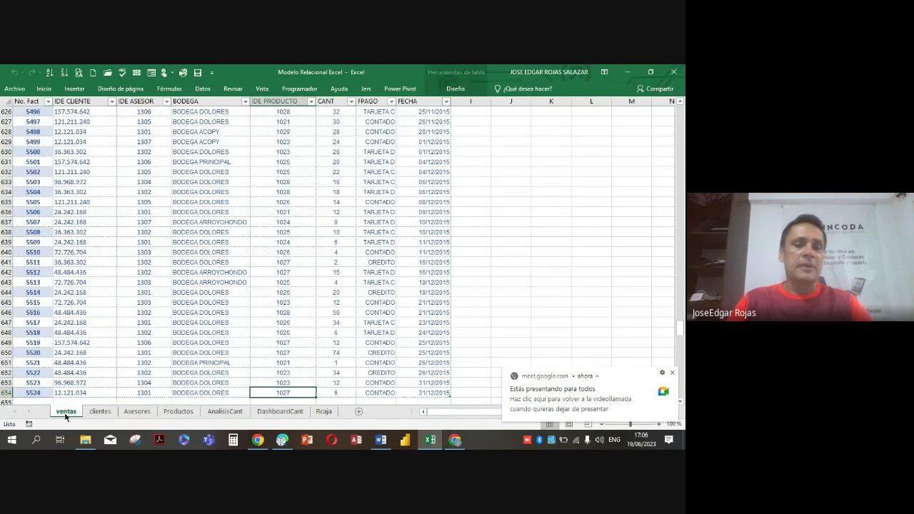
{"action": "key", "text": "ctrl+Page_Down"}
{"action": "left_click", "coordinate": [66, 412]}
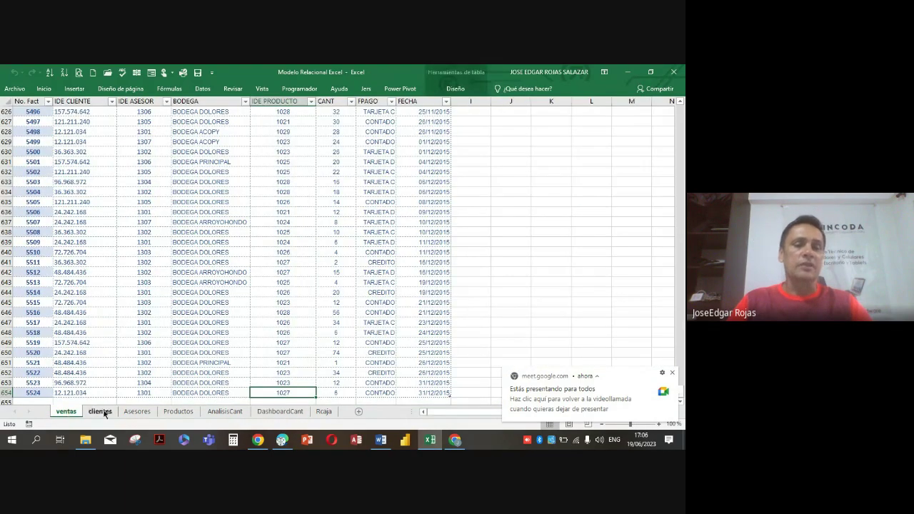
{"action": "left_click", "coordinate": [99, 411]}
{"action": "left_click", "coordinate": [147, 413]}
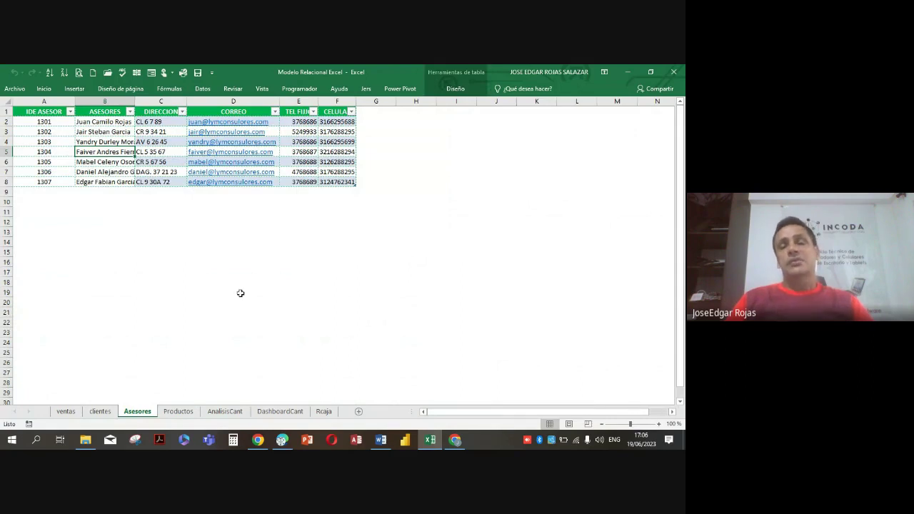
{"action": "left_click", "coordinate": [396, 90]}
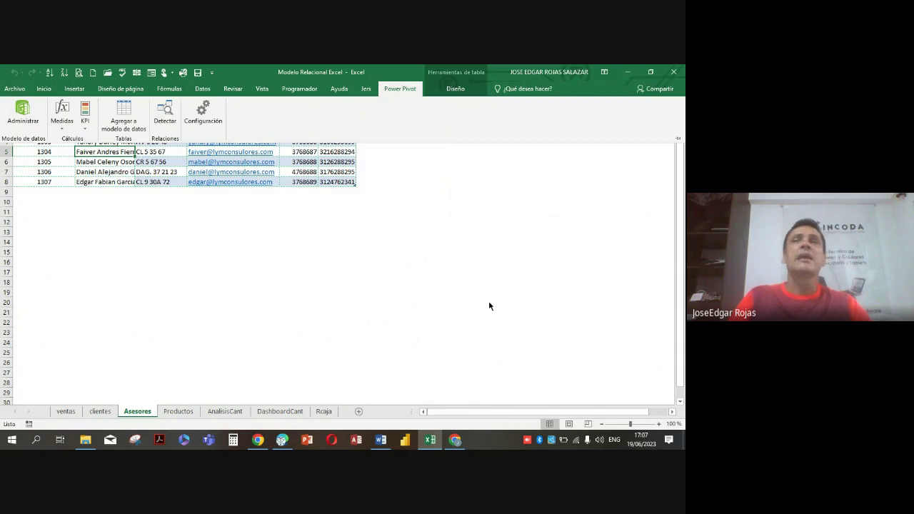
- Collapse the ribbon with Ctrl+F1 so the full Asesores table, advisers 1301 to 1307, is visible
{"action": "key", "text": "ctrl+F1"}
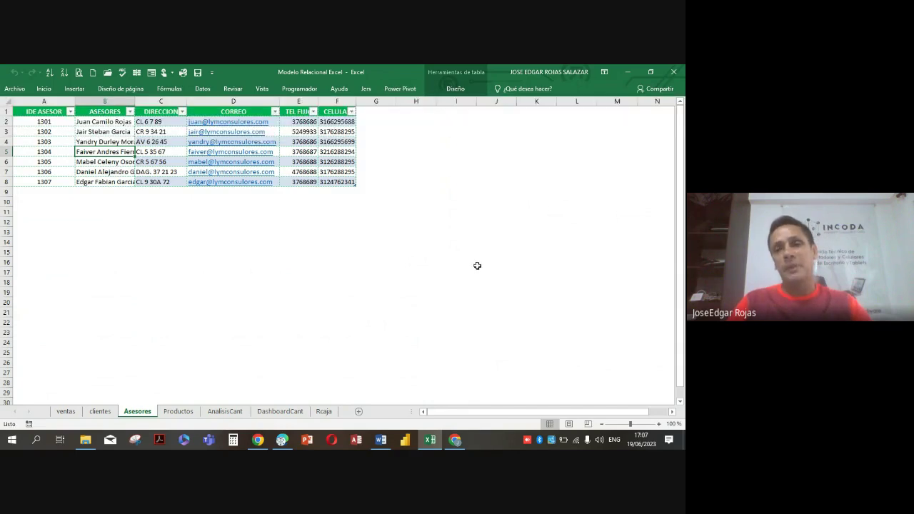
- Close the workbook without saving, relaunch Excel and start a new blank workbook
{"action": "left_click", "coordinate": [674, 72]}
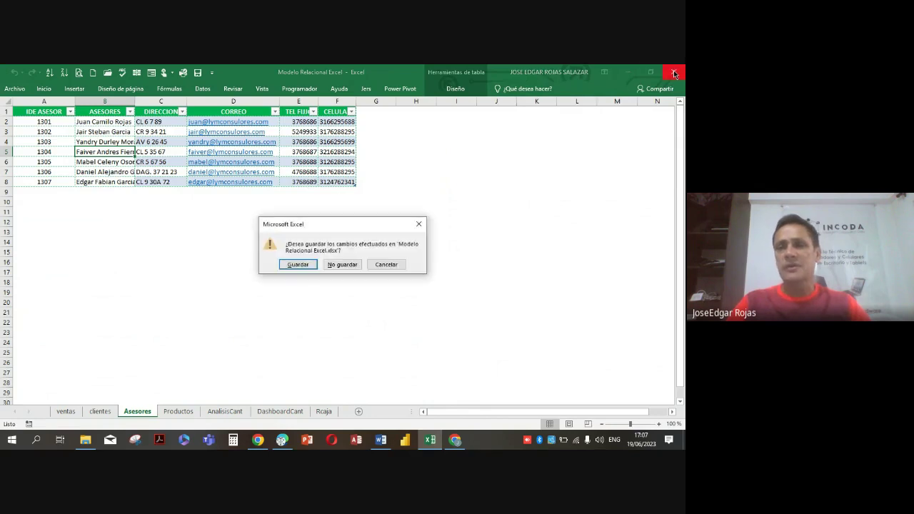
{"action": "left_click", "coordinate": [342, 264]}
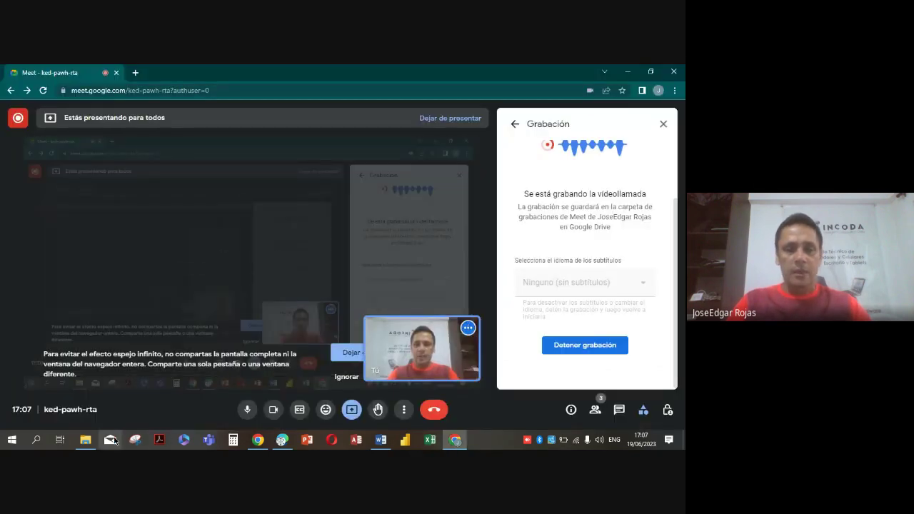
{"action": "left_click", "coordinate": [431, 441]}
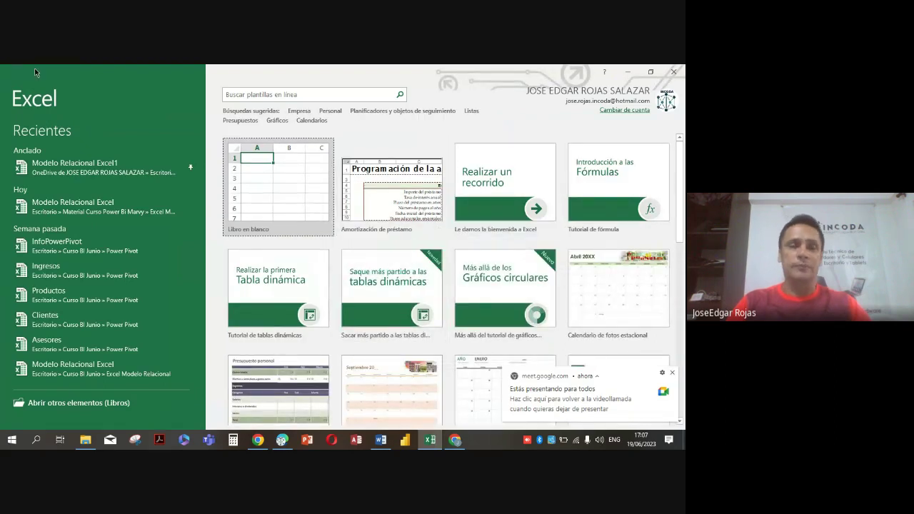
{"action": "left_click", "coordinate": [280, 188]}
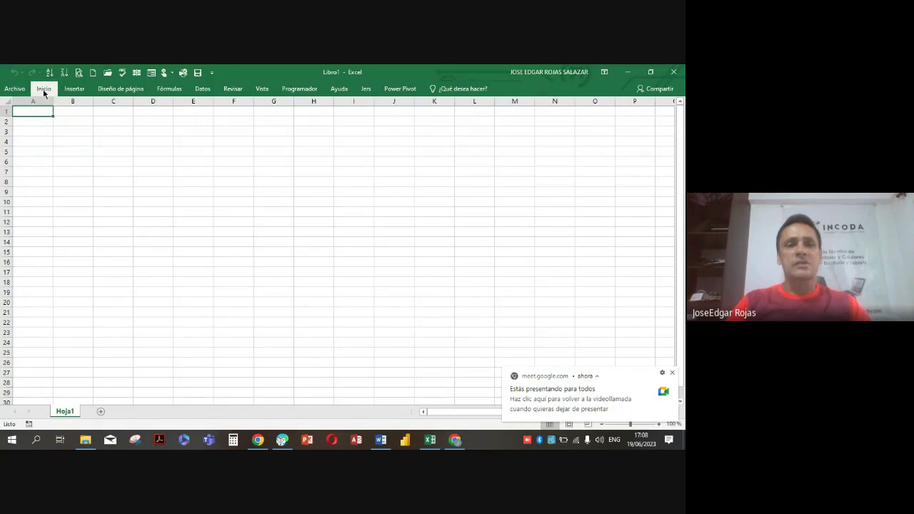
- Turn on the formula bar in Libro1 and bring up the recent workbooks list
{"action": "left_click", "coordinate": [44, 90]}
{"action": "left_click", "coordinate": [226, 269]}
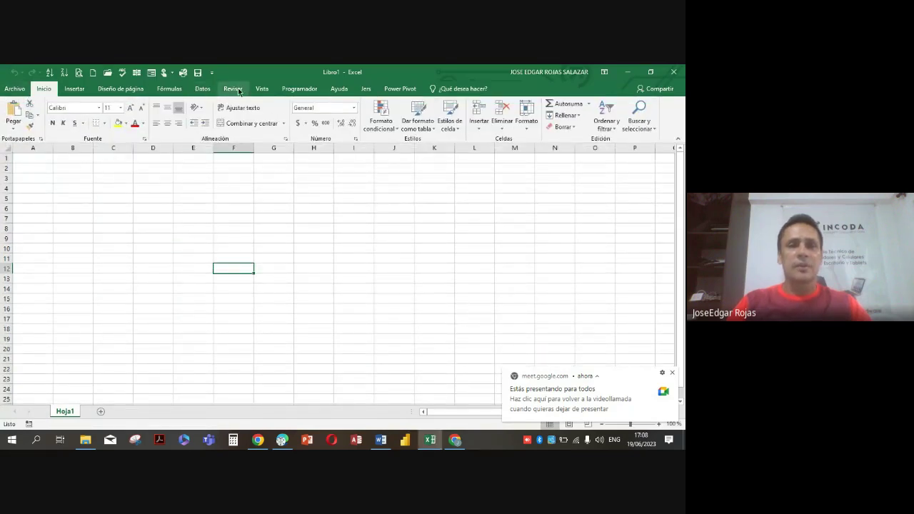
{"action": "left_click", "coordinate": [261, 88]}
{"action": "left_click", "coordinate": [206, 108]}
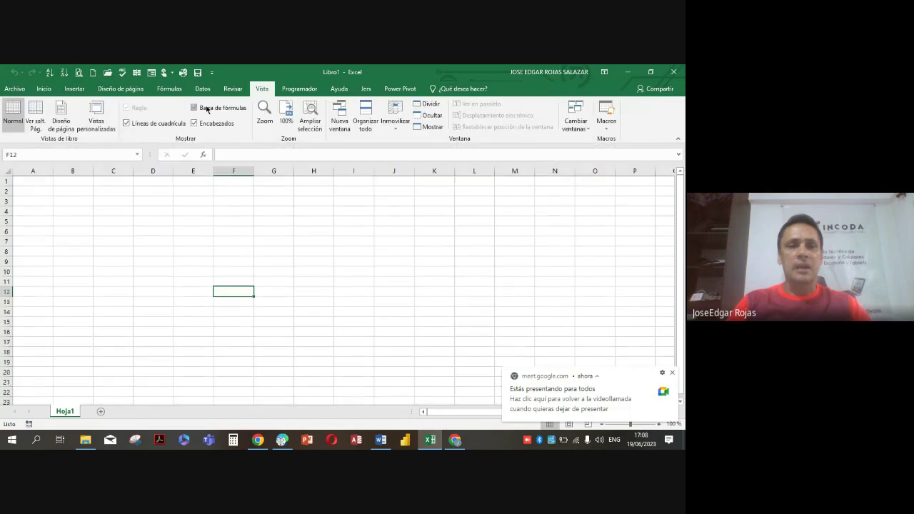
{"action": "left_click", "coordinate": [191, 216]}
{"action": "left_click", "coordinate": [113, 222]}
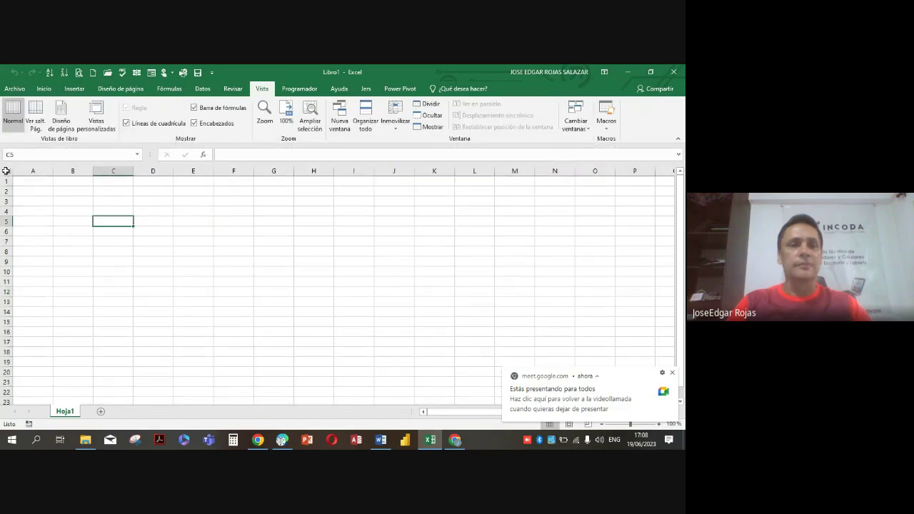
{"action": "left_click", "coordinate": [14, 88]}
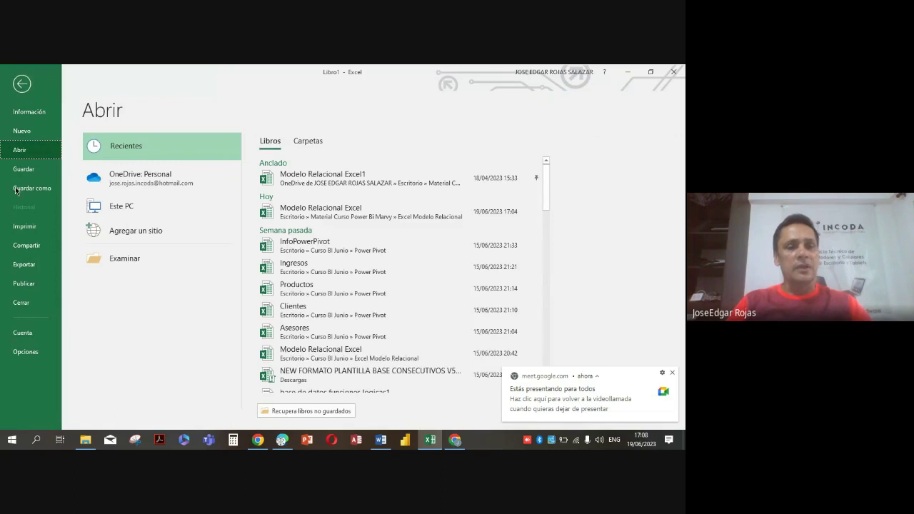
- Keep Microsoft Power Map and Power Pivot for Excel ticked in the COM Add-ins list of Excel Options
{"action": "left_click", "coordinate": [33, 351]}
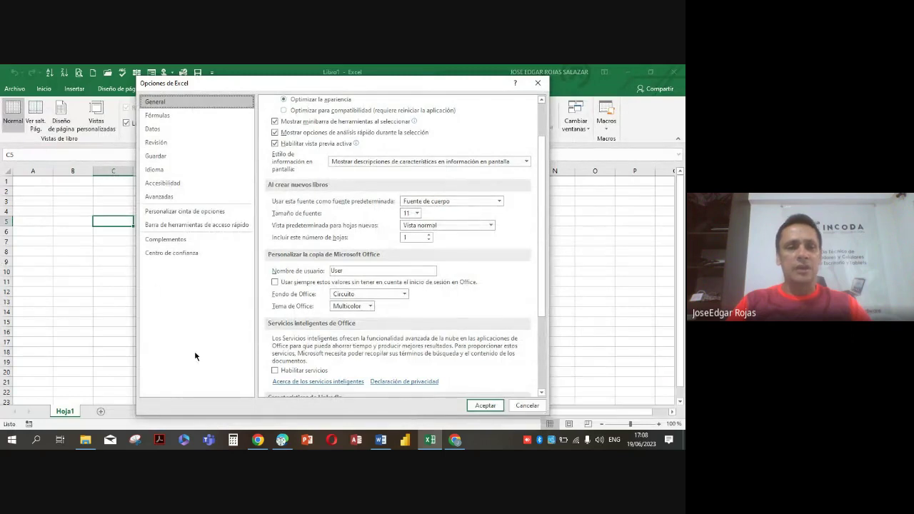
{"action": "left_click", "coordinate": [184, 245]}
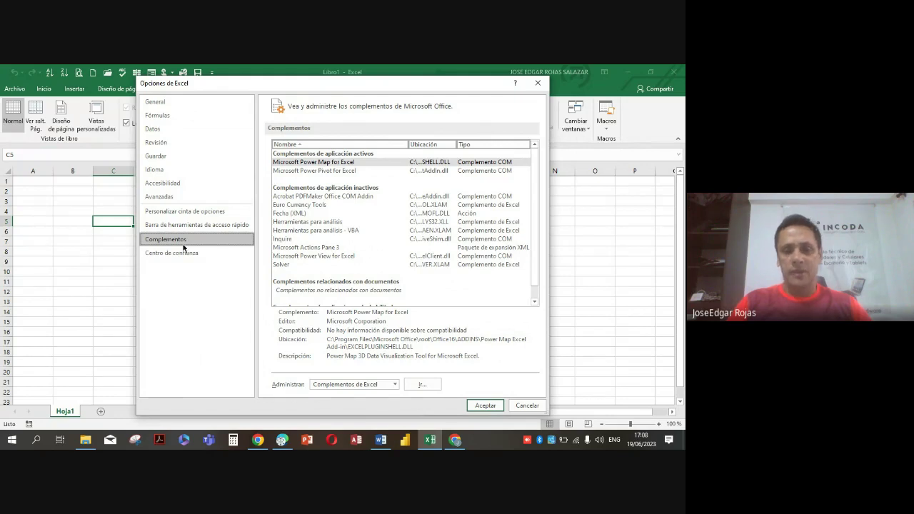
{"action": "left_click", "coordinate": [394, 385]}
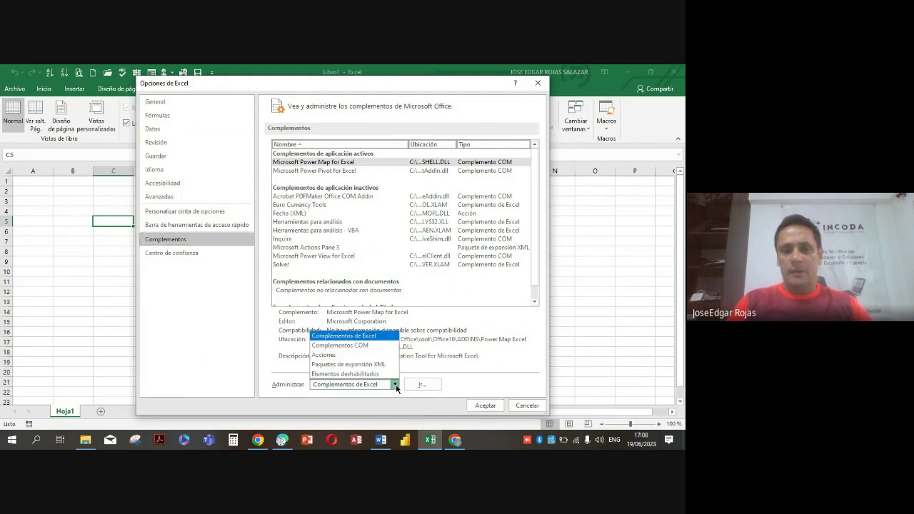
{"action": "left_click", "coordinate": [368, 346]}
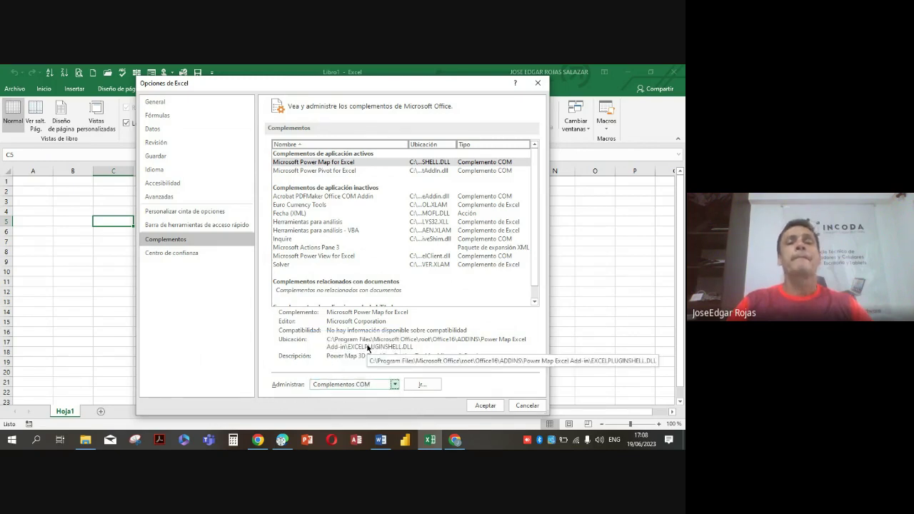
{"action": "left_click", "coordinate": [422, 385]}
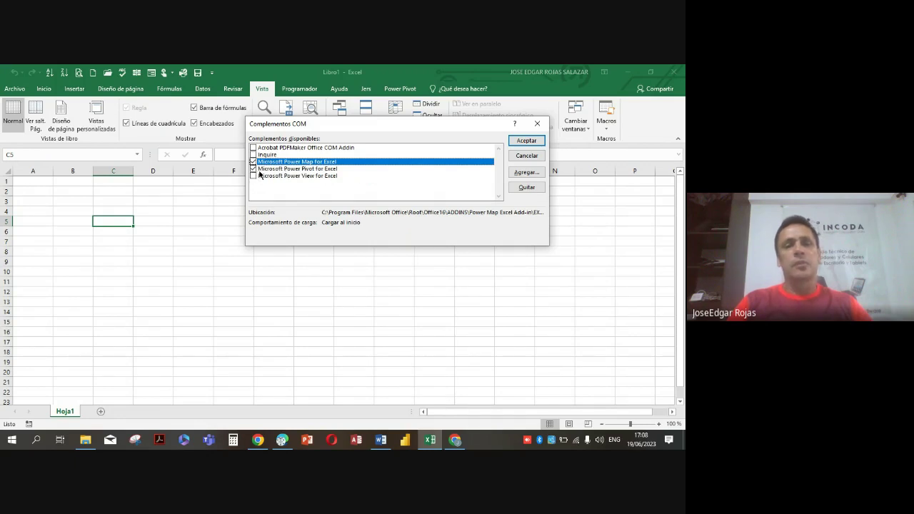
{"action": "left_click", "coordinate": [526, 141]}
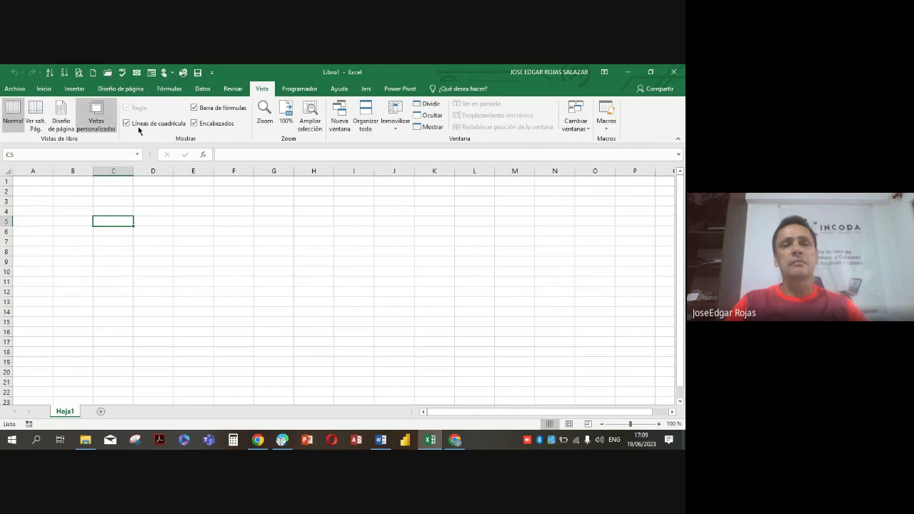
{"action": "left_click", "coordinate": [16, 89]}
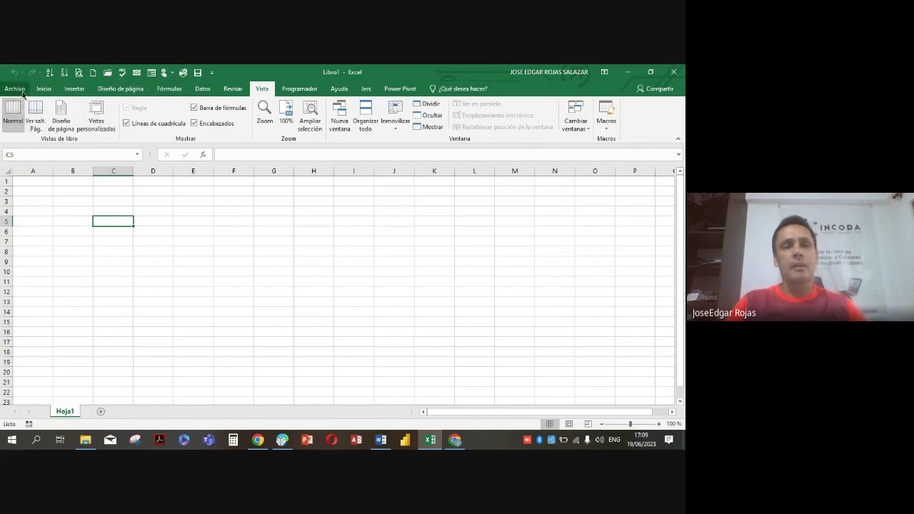
{"action": "left_click", "coordinate": [25, 353]}
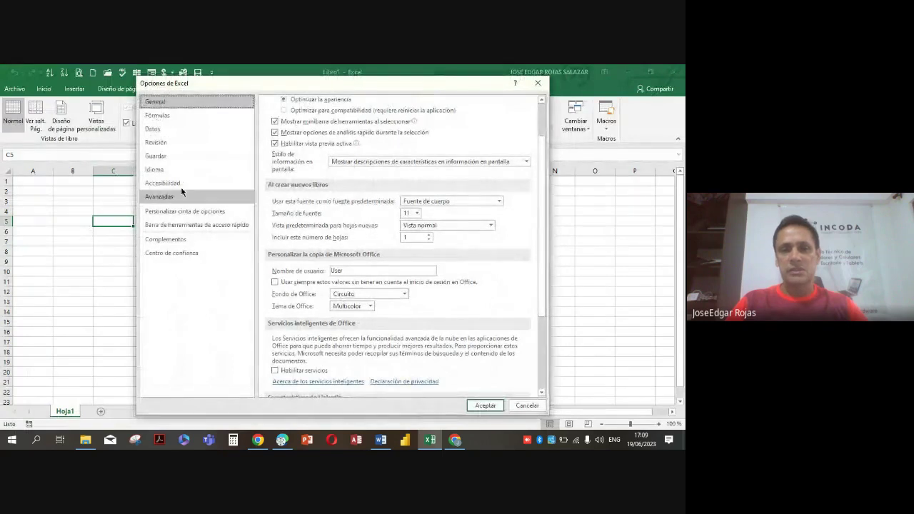
{"action": "left_click", "coordinate": [178, 242]}
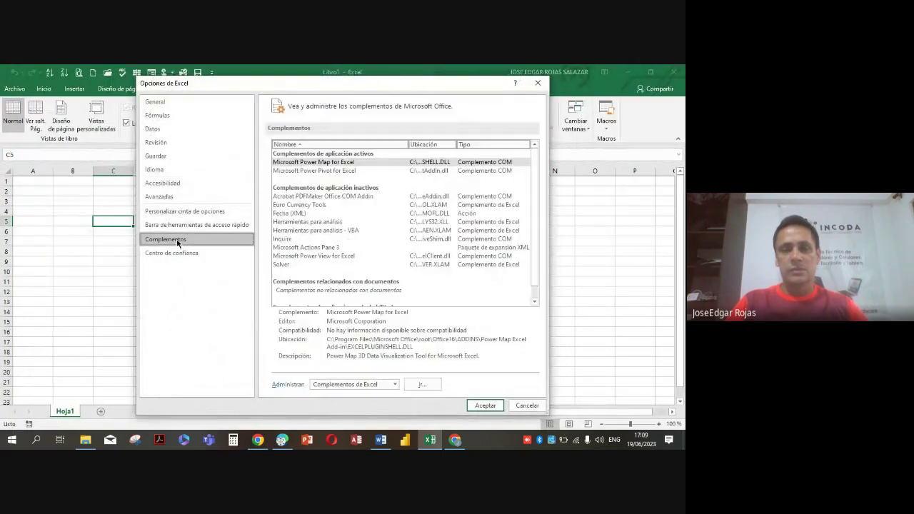
{"action": "left_click", "coordinate": [394, 384]}
{"action": "left_click", "coordinate": [369, 345]}
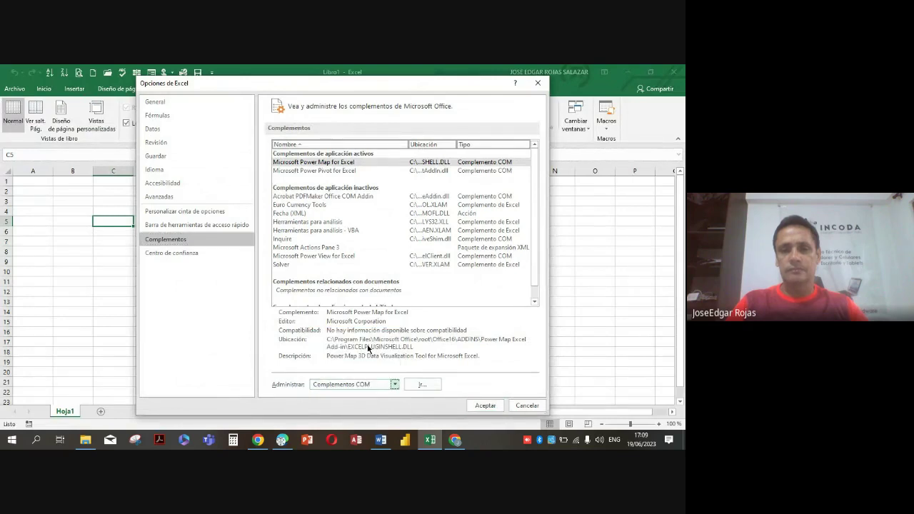
{"action": "left_click", "coordinate": [422, 384]}
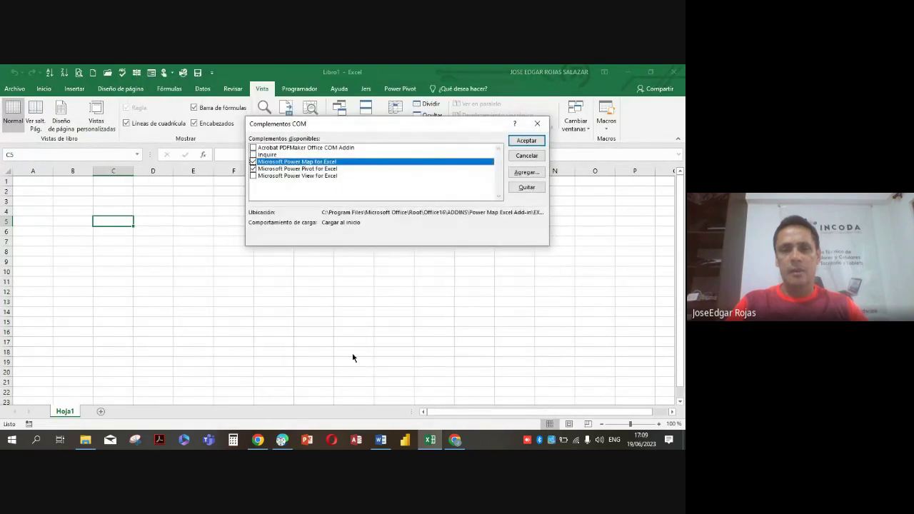
{"action": "left_click", "coordinate": [253, 176]}
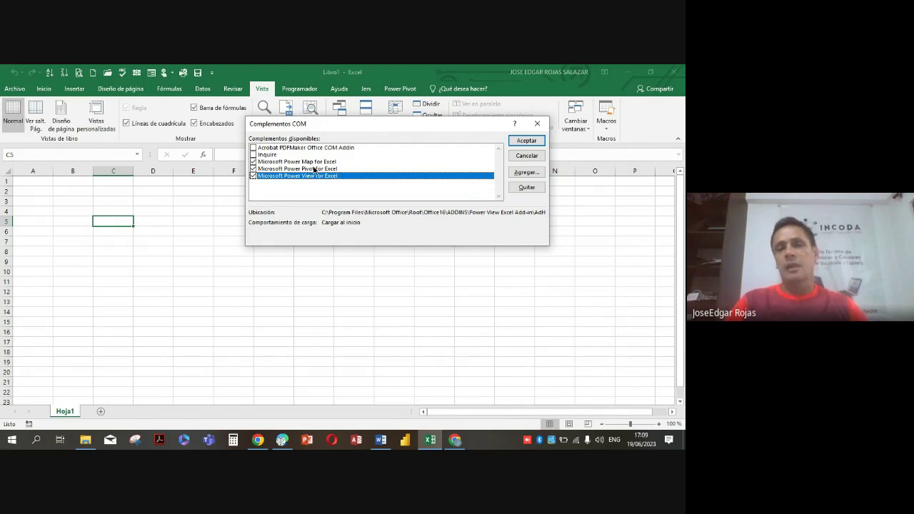
{"action": "left_click", "coordinate": [316, 170]}
{"action": "left_click", "coordinate": [322, 163]}
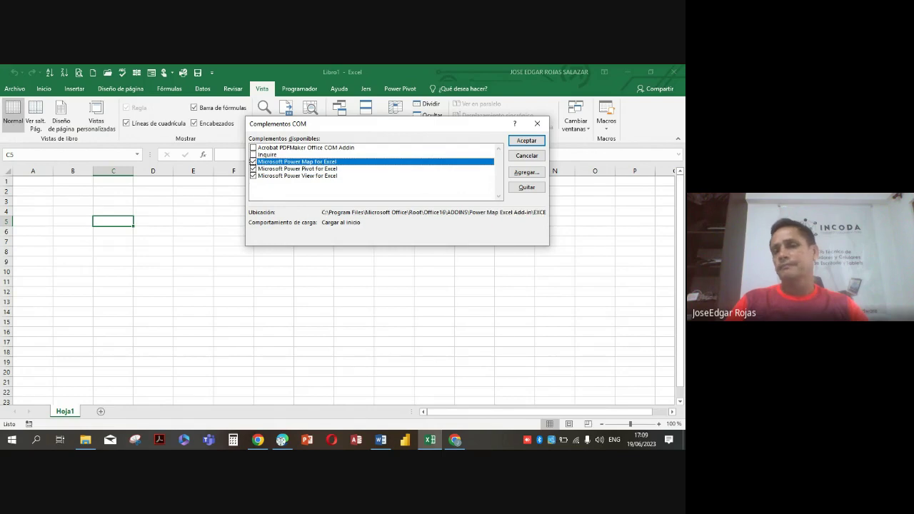
{"action": "left_click", "coordinate": [526, 142]}
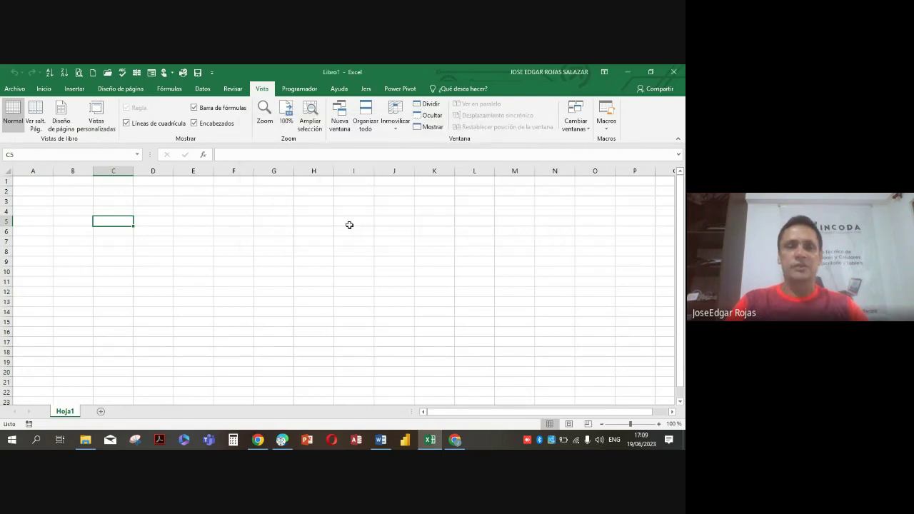
{"action": "left_click", "coordinate": [229, 248]}
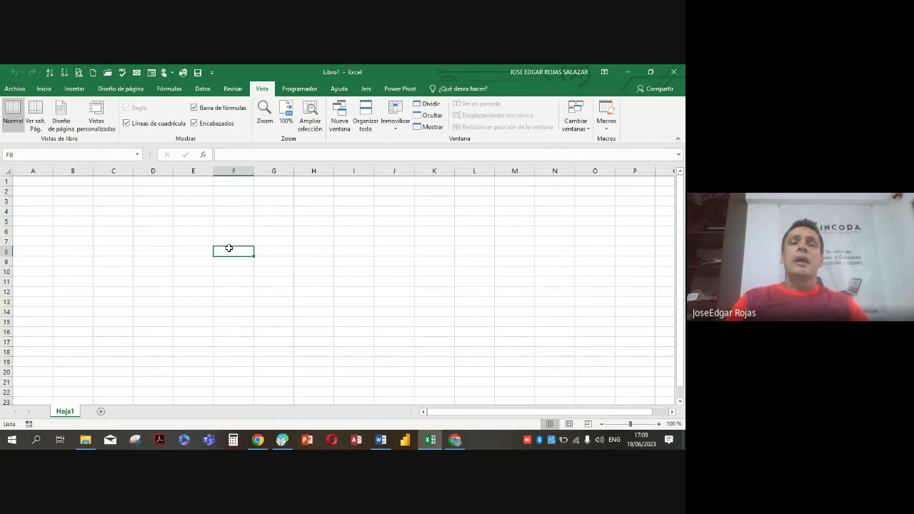
- Show the Power Pivot commands in Libro1, including data model management, measures, KPIs and Add to Data Model
{"action": "left_click", "coordinate": [400, 89]}
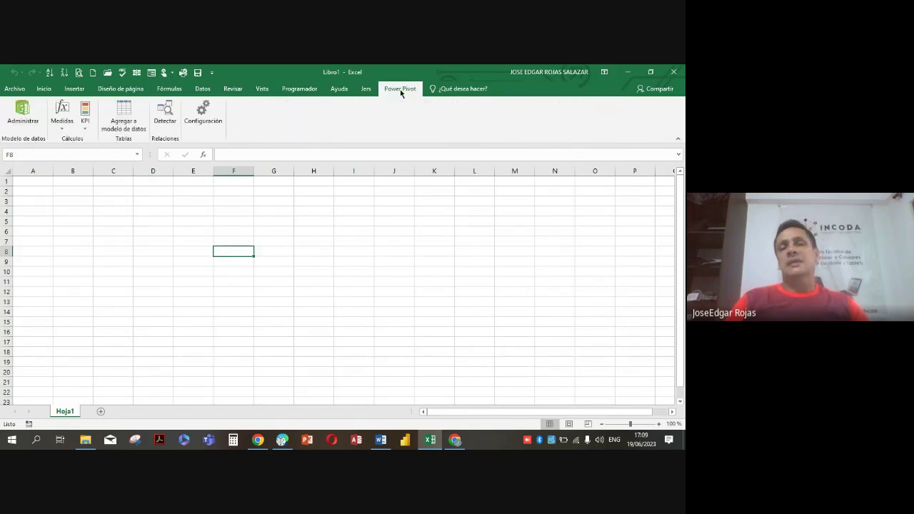
{"action": "left_click", "coordinate": [440, 210]}
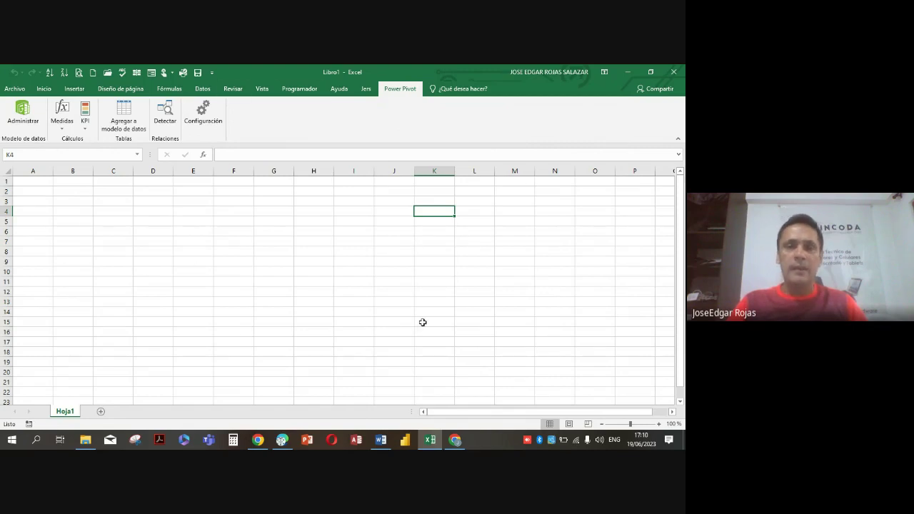
{"action": "left_click", "coordinate": [285, 265]}
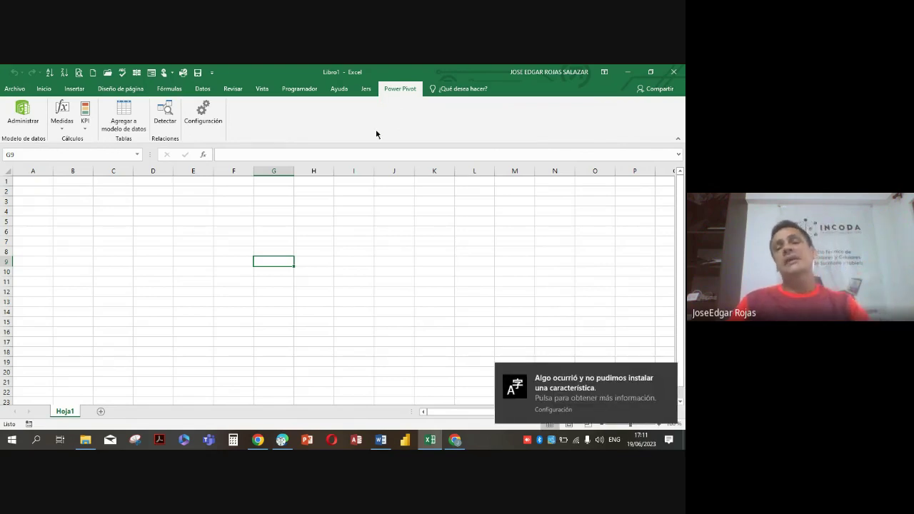
- Minimize Excel and the meeting window, then open the Power Pivot folder in Material Curso Power Bi Marvy
{"action": "left_click", "coordinate": [628, 72]}
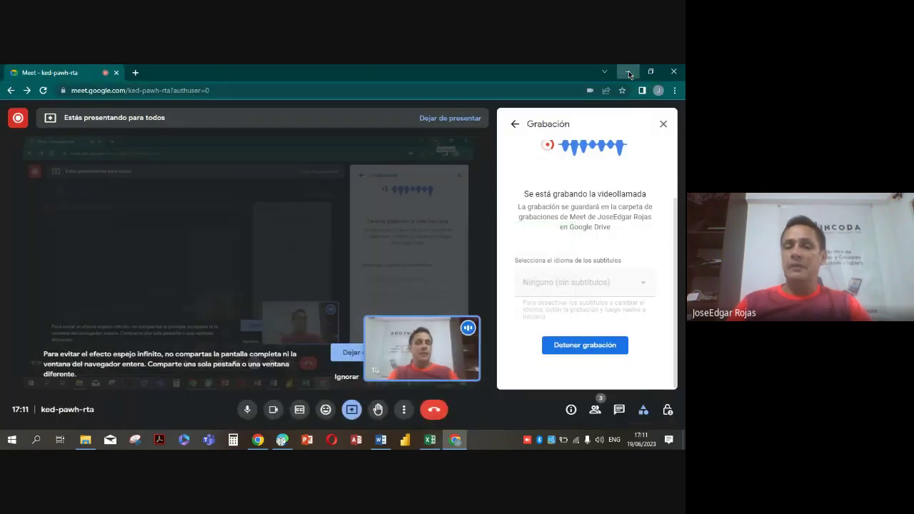
{"action": "left_click", "coordinate": [628, 71]}
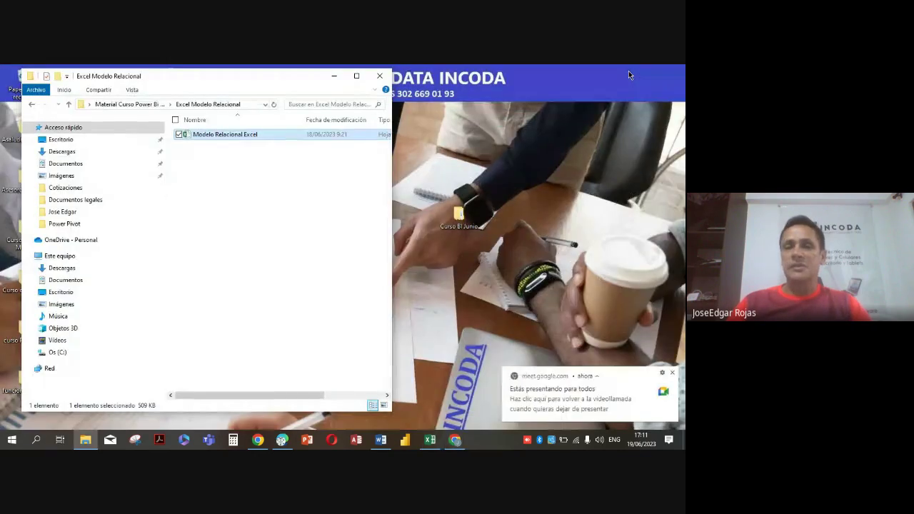
{"action": "left_click", "coordinate": [33, 105]}
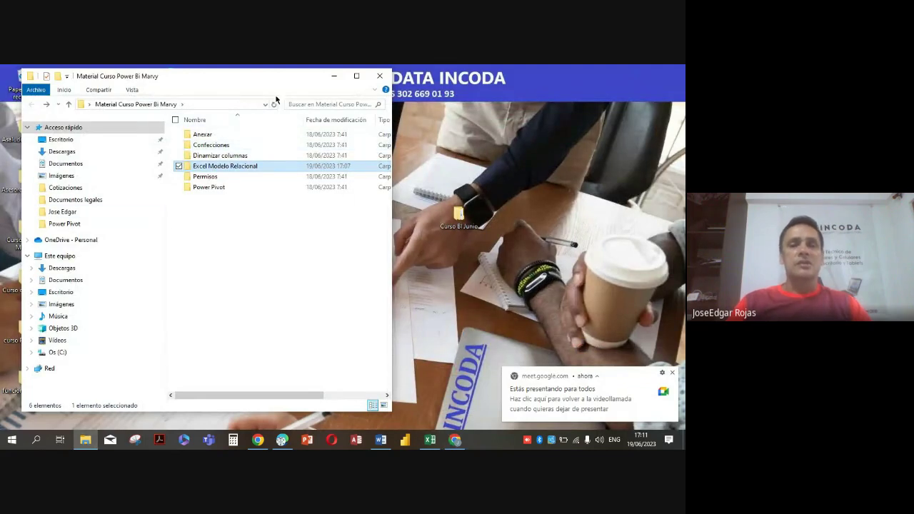
{"action": "left_click", "coordinate": [214, 187]}
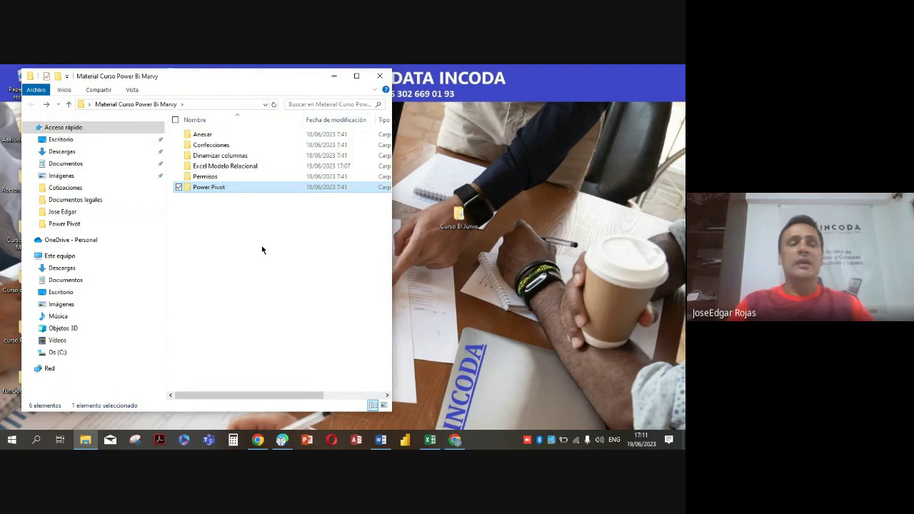
{"action": "left_click", "coordinate": [222, 167]}
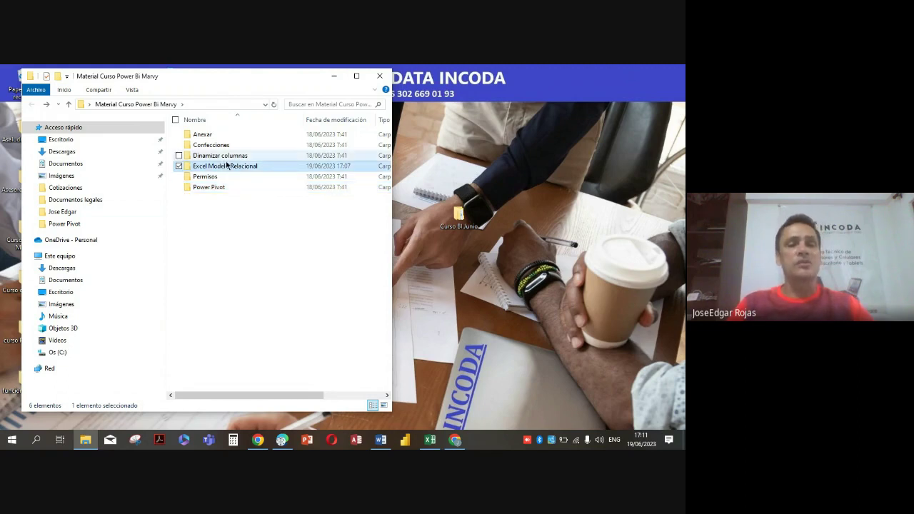
{"action": "left_click", "coordinate": [230, 168]}
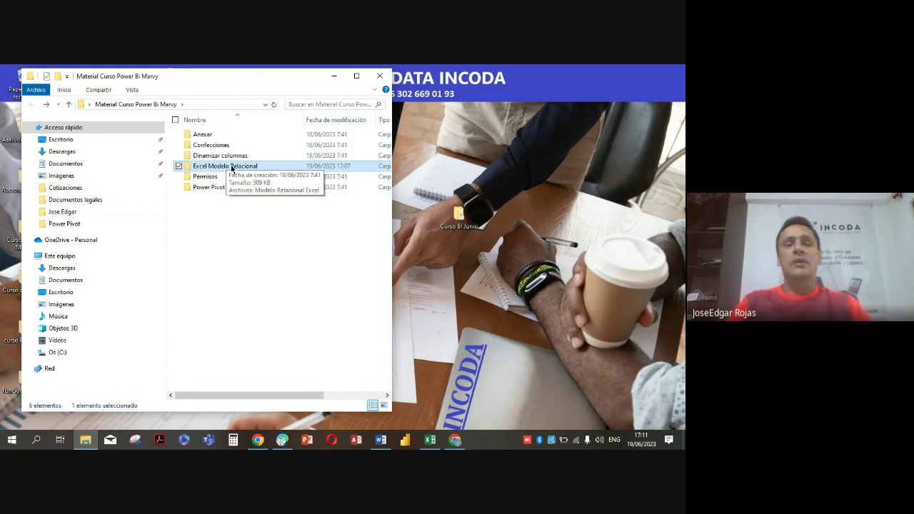
{"action": "double_click", "coordinate": [225, 189]}
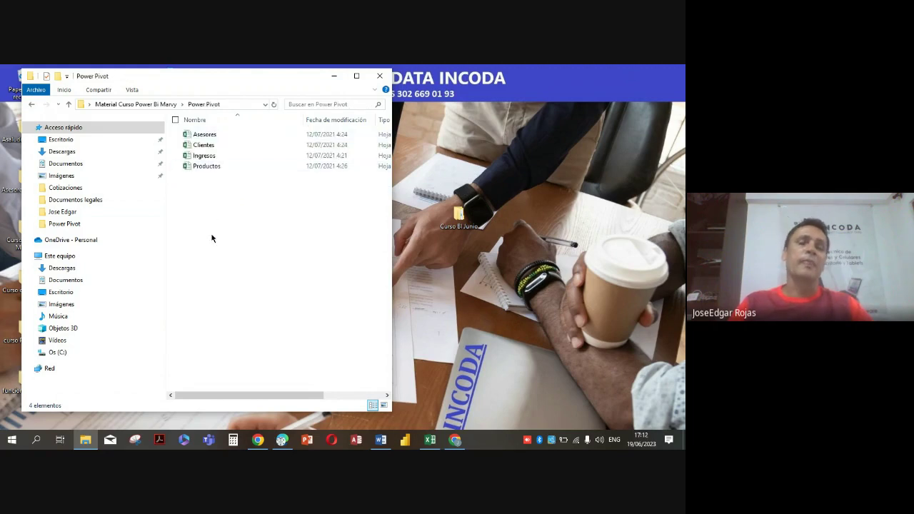
- Look over the Asesores, Clientes, Ingresos and Productos workbooks and open Asesores
{"action": "left_click", "coordinate": [205, 135]}
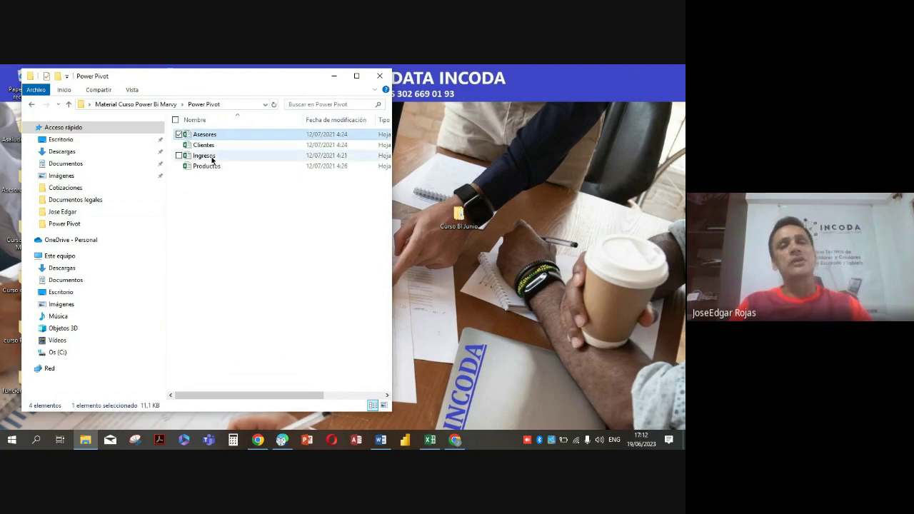
{"action": "left_click", "coordinate": [208, 146]}
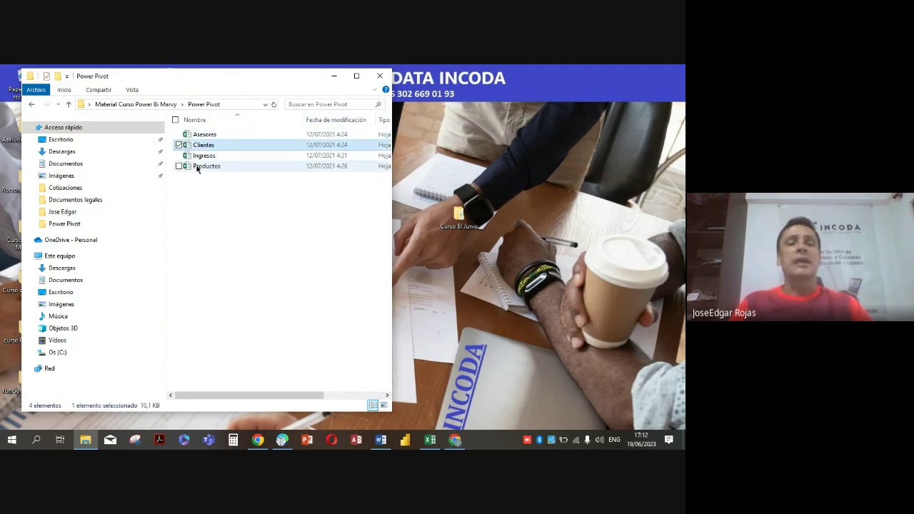
{"action": "left_click", "coordinate": [209, 156]}
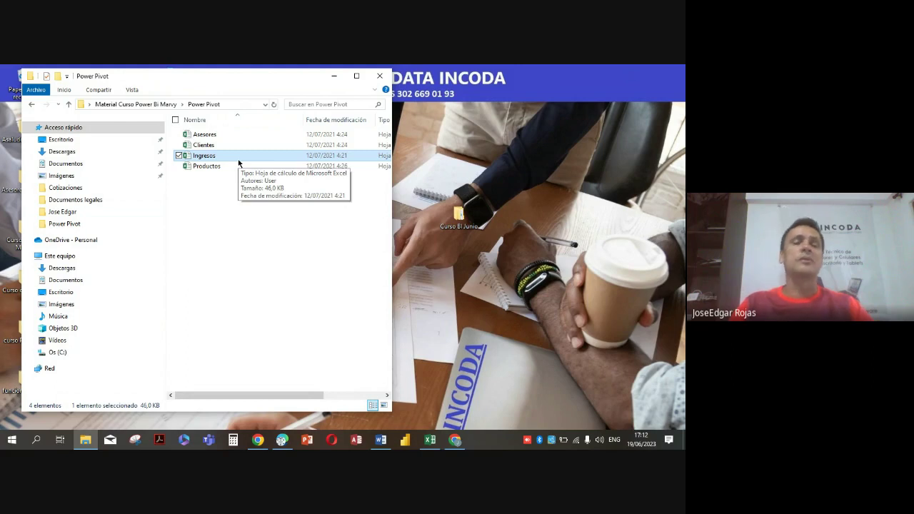
{"action": "left_click", "coordinate": [206, 166]}
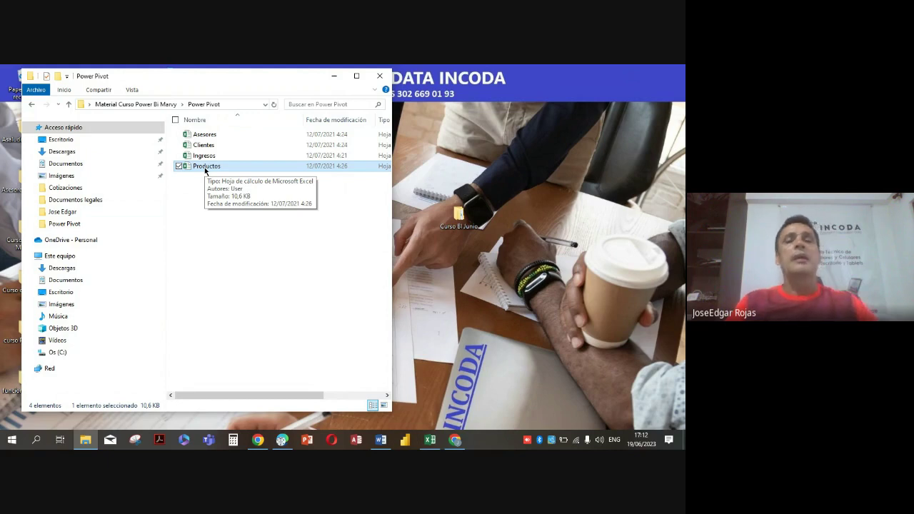
{"action": "double_click", "coordinate": [217, 135]}
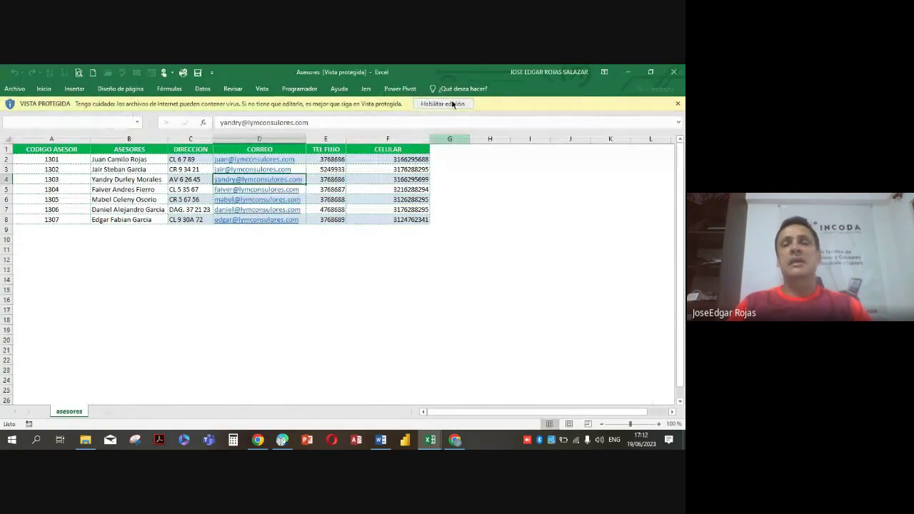
- Enable editing of the Asesores workbook and inspect the advisor codes in column A
{"action": "left_click", "coordinate": [452, 104]}
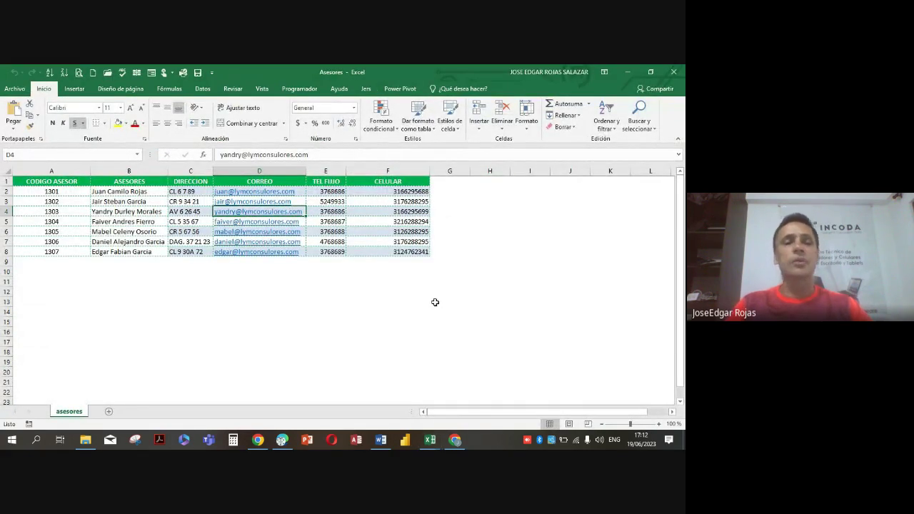
{"action": "left_click", "coordinate": [135, 222]}
{"action": "left_click", "coordinate": [384, 205]}
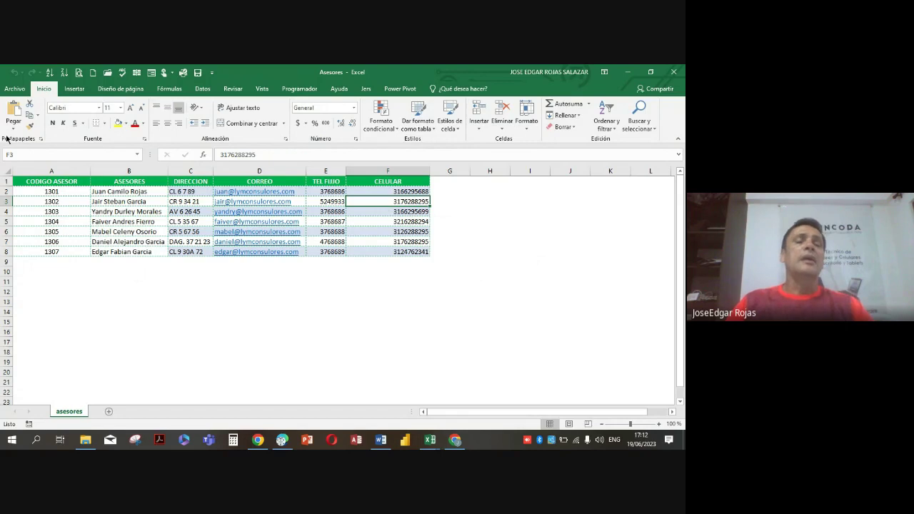
{"action": "left_click", "coordinate": [122, 208]}
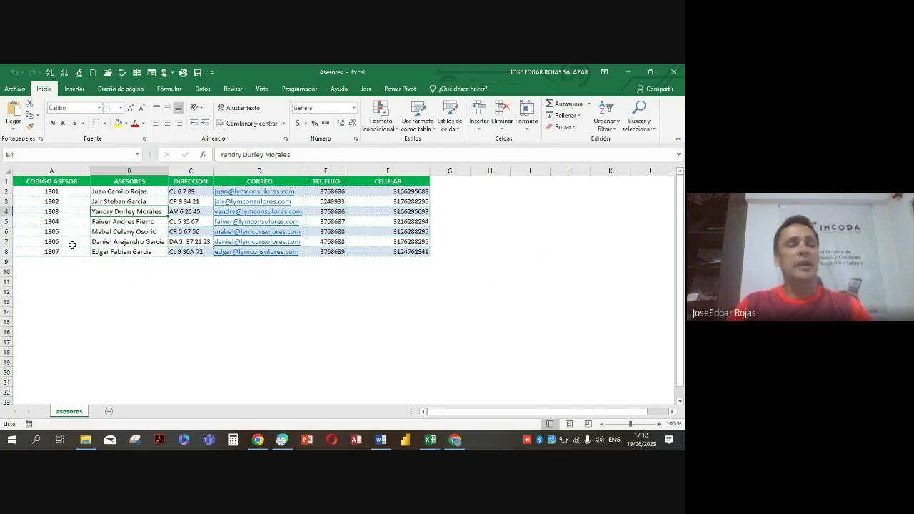
{"action": "left_click", "coordinate": [63, 202]}
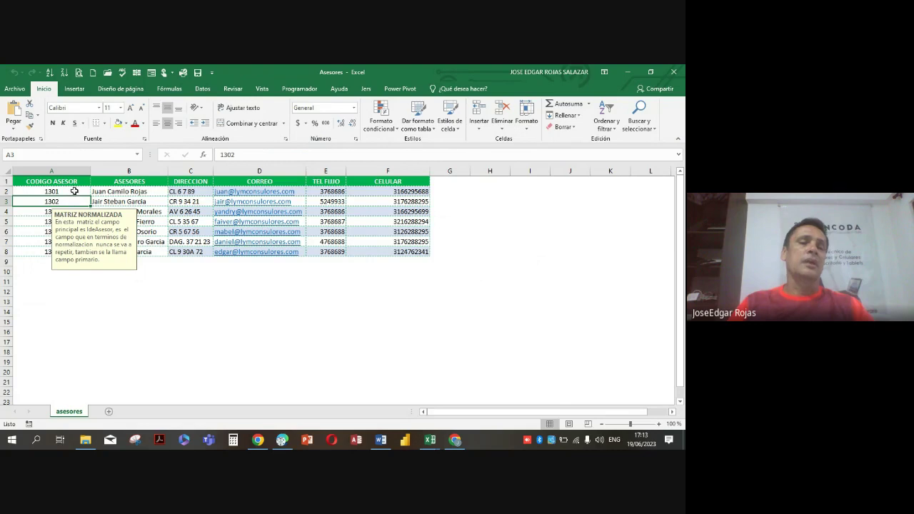
{"action": "left_click", "coordinate": [36, 212]}
{"action": "left_click", "coordinate": [36, 220]}
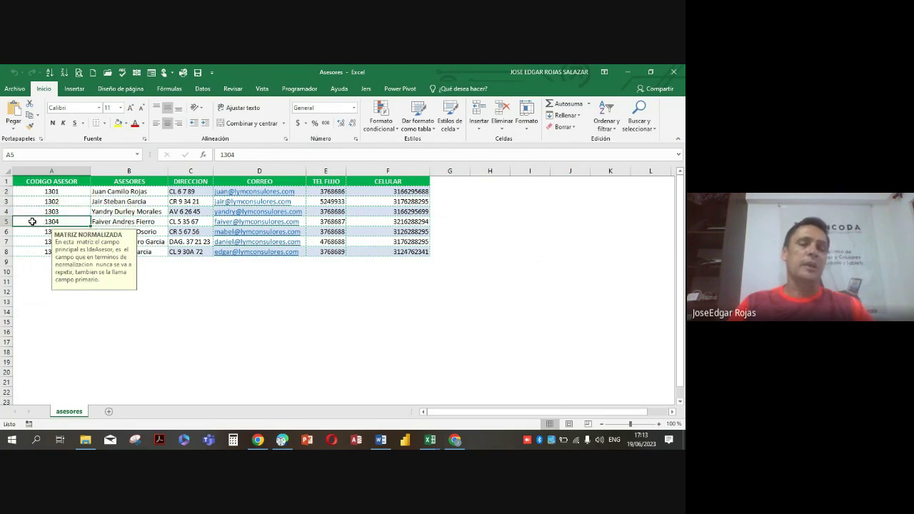
{"action": "left_click", "coordinate": [30, 233]}
- Rename header A1 to IDE ASESOR and start converting A1:F8 into a table
{"action": "left_click", "coordinate": [41, 183]}
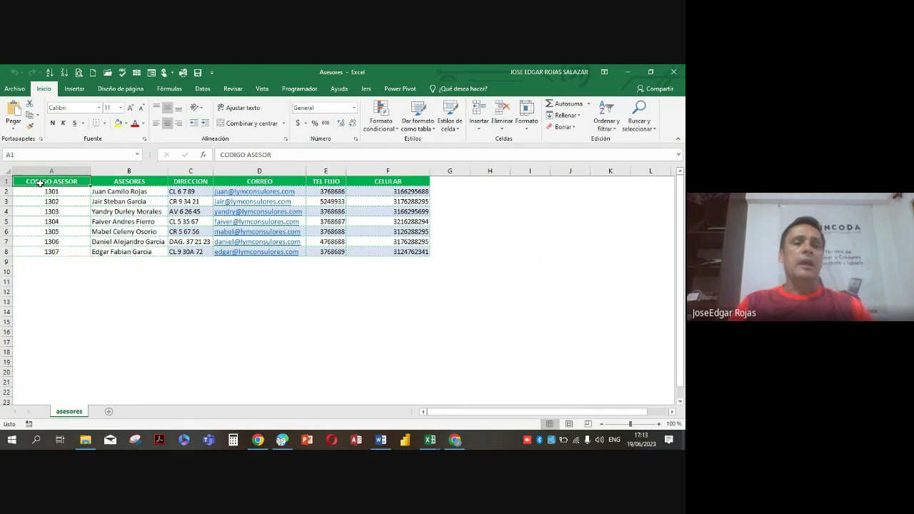
{"action": "type", "text": "IDE"}
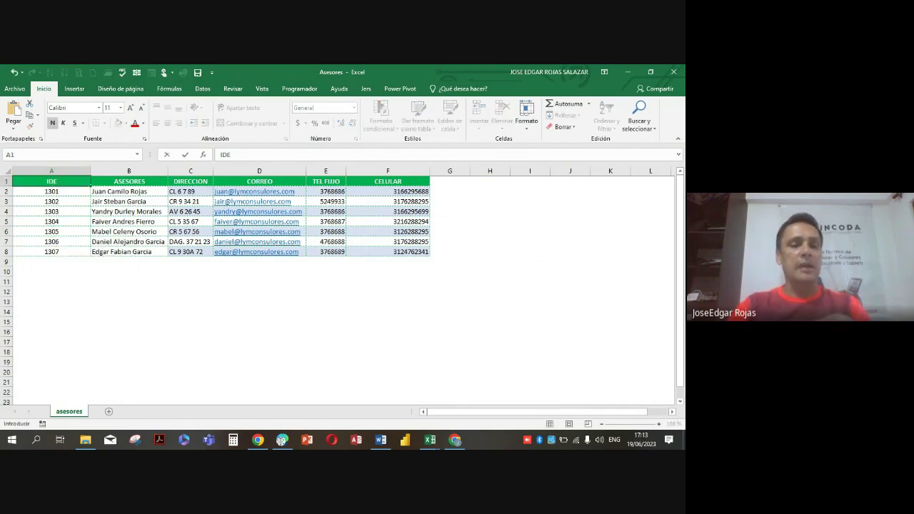
{"action": "type", "text": " ASESOR"}
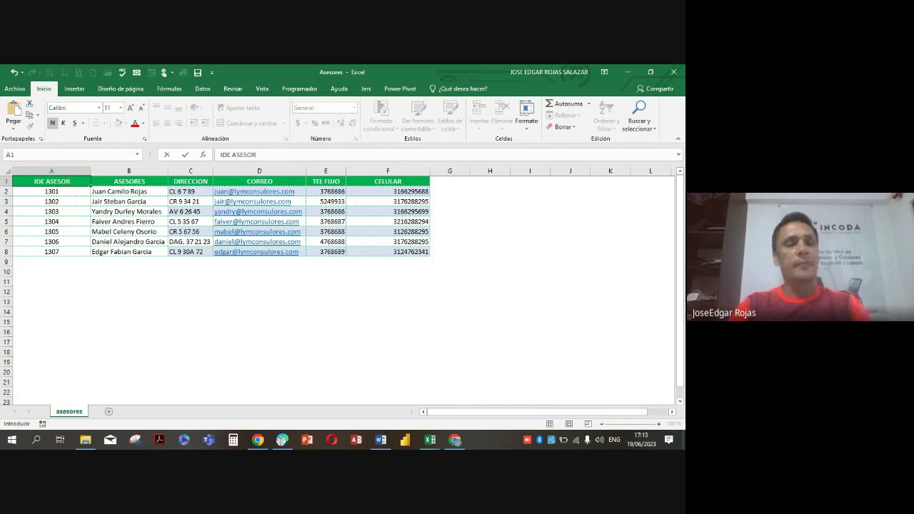
{"action": "key", "text": "Return"}
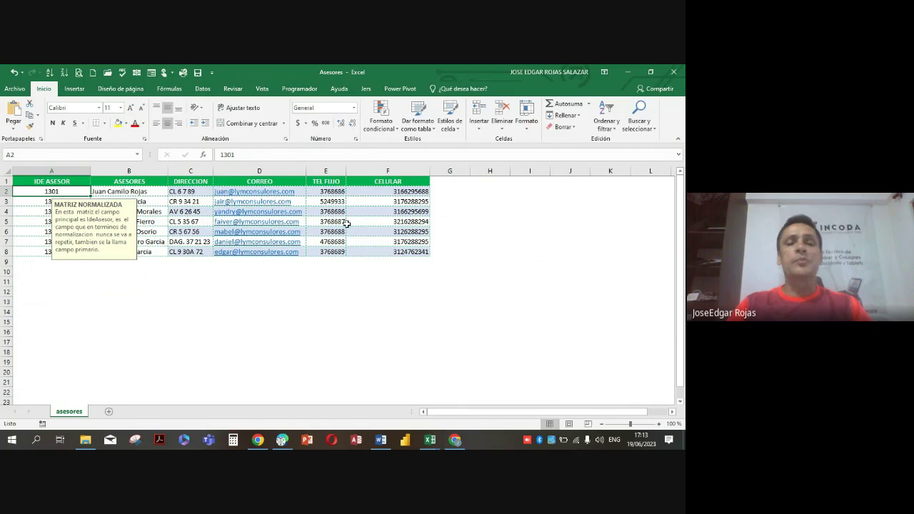
{"action": "left_click", "coordinate": [374, 223]}
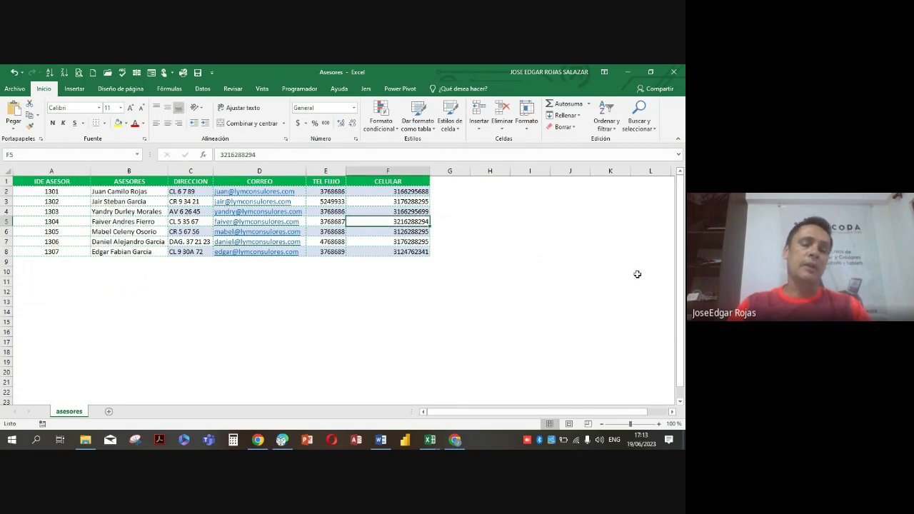
{"action": "key", "text": "ctrl+t"}
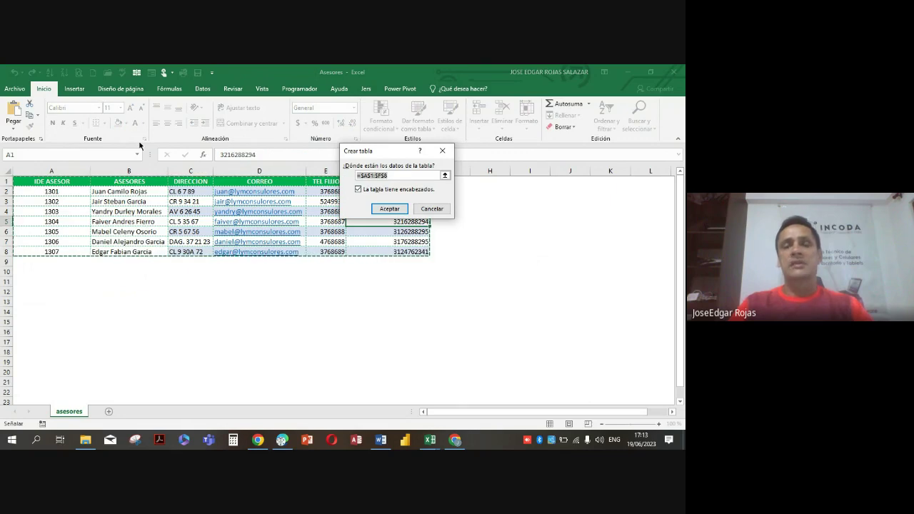
- Create the table from A1:F8, name it Tasesores, and close the Asesores workbook
{"action": "left_click", "coordinate": [392, 208]}
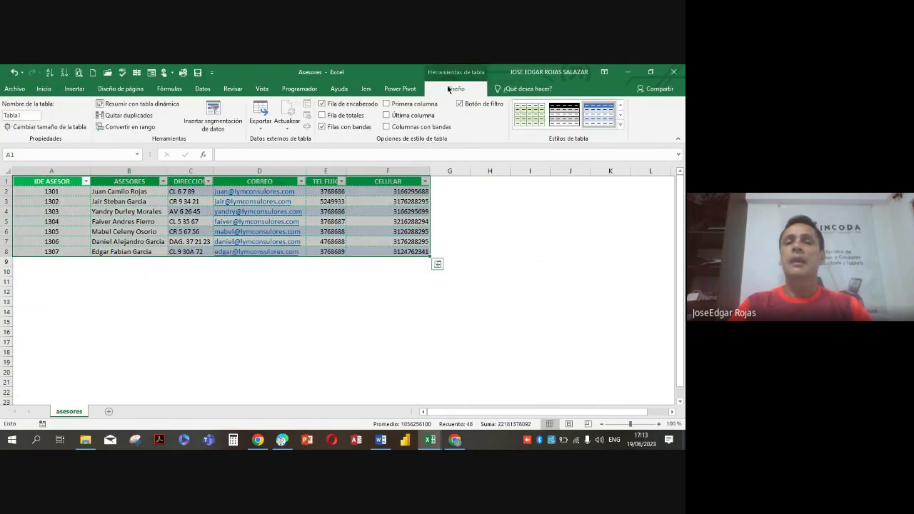
{"action": "left_click", "coordinate": [34, 114]}
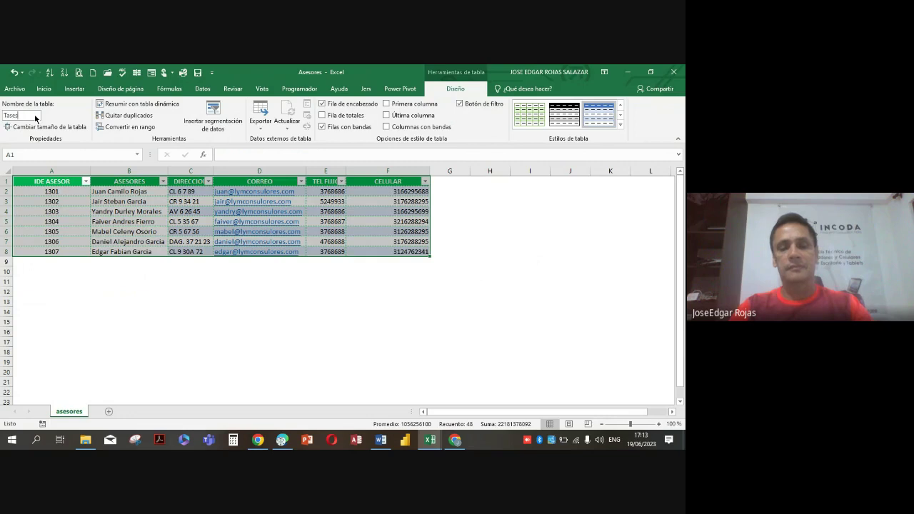
{"action": "key", "text": "Return"}
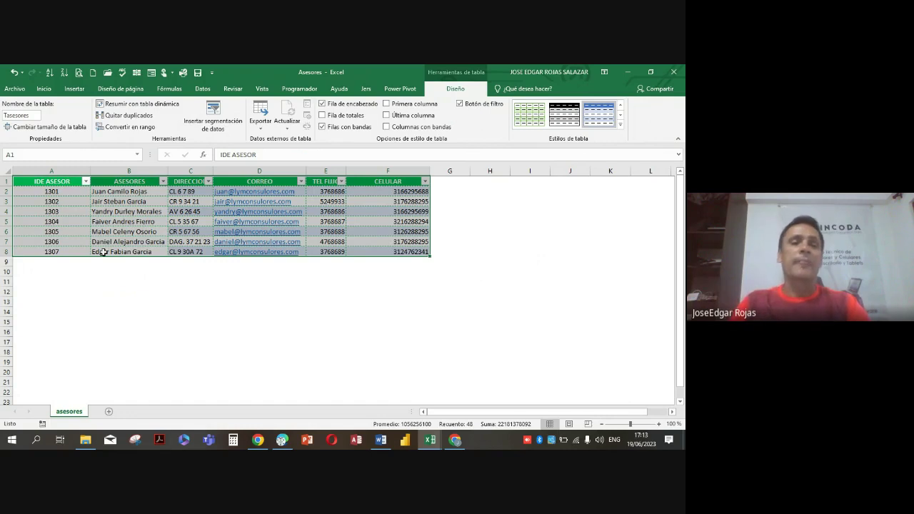
{"action": "left_click", "coordinate": [114, 213]}
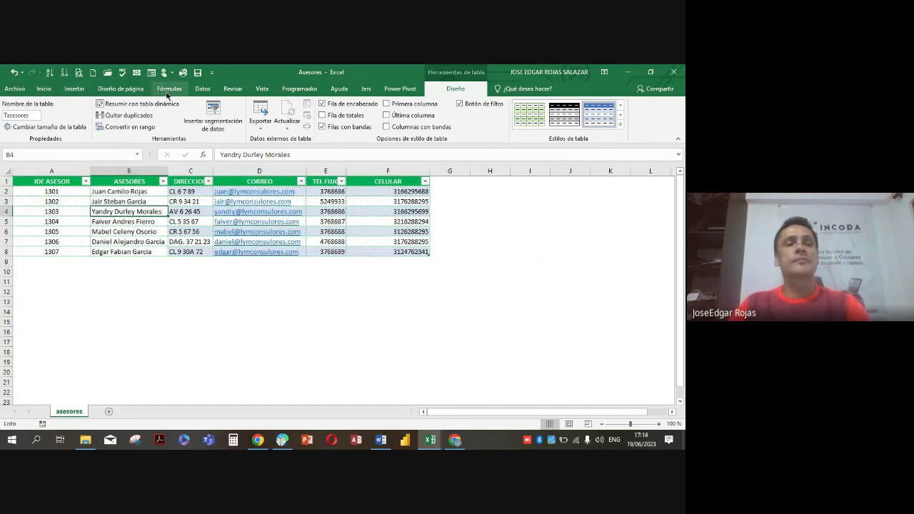
{"action": "left_click", "coordinate": [676, 70]}
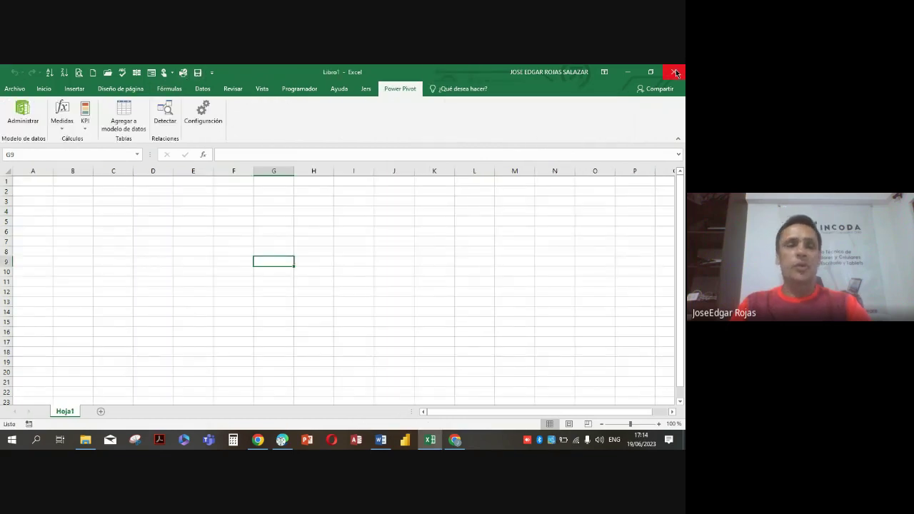
- Open the Clientes workbook from the Power Pivot folder with editing enabled
{"action": "left_click", "coordinate": [85, 440]}
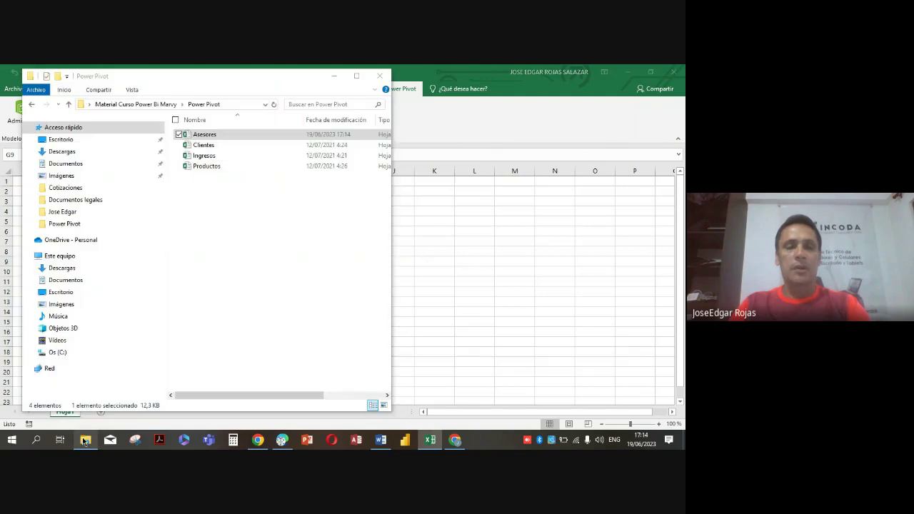
{"action": "left_click", "coordinate": [212, 146]}
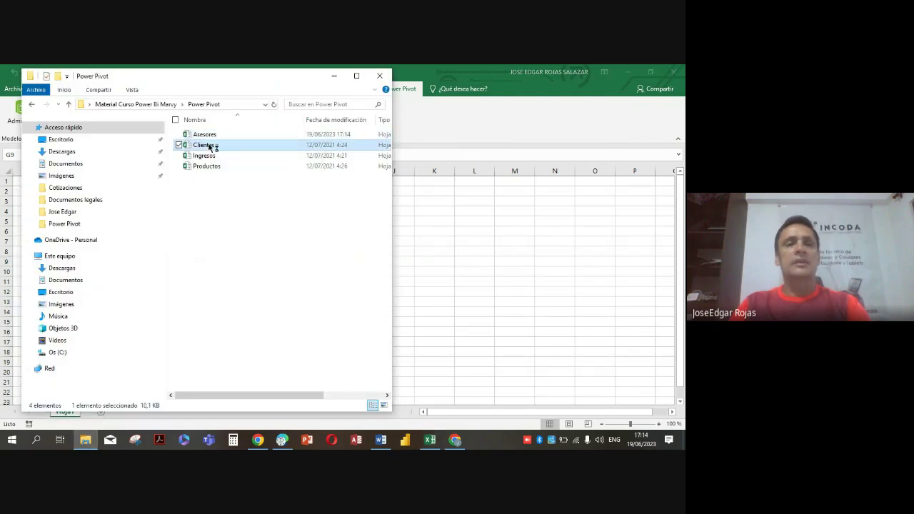
{"action": "double_click", "coordinate": [208, 146]}
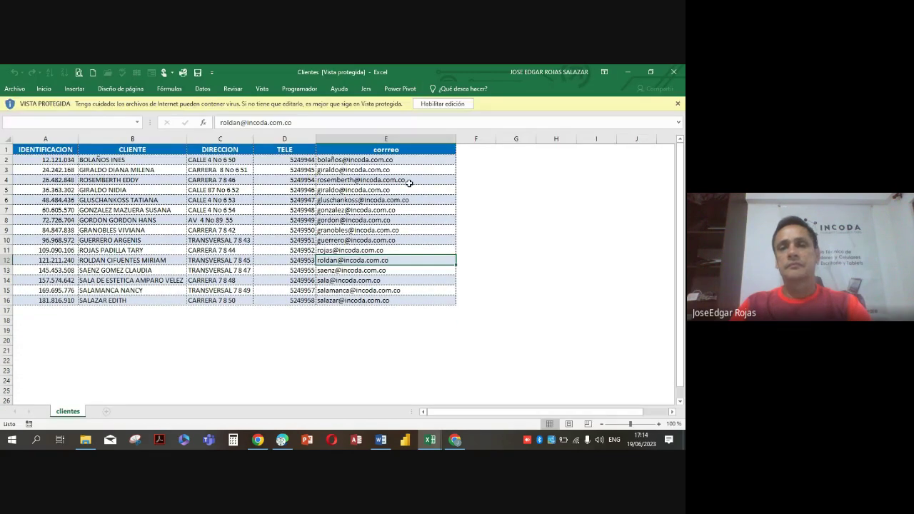
{"action": "left_click", "coordinate": [449, 103]}
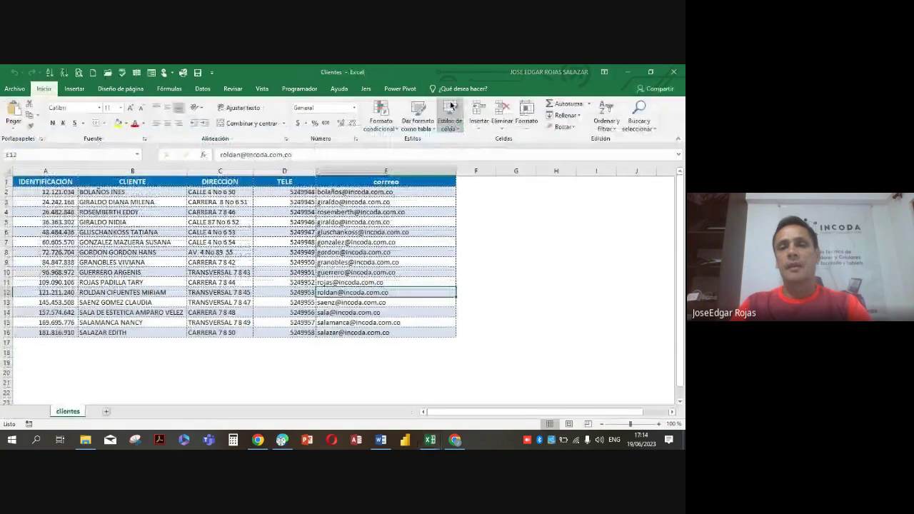
- Convert the client data into a table with headers named Tclientes
{"action": "left_click", "coordinate": [132, 252]}
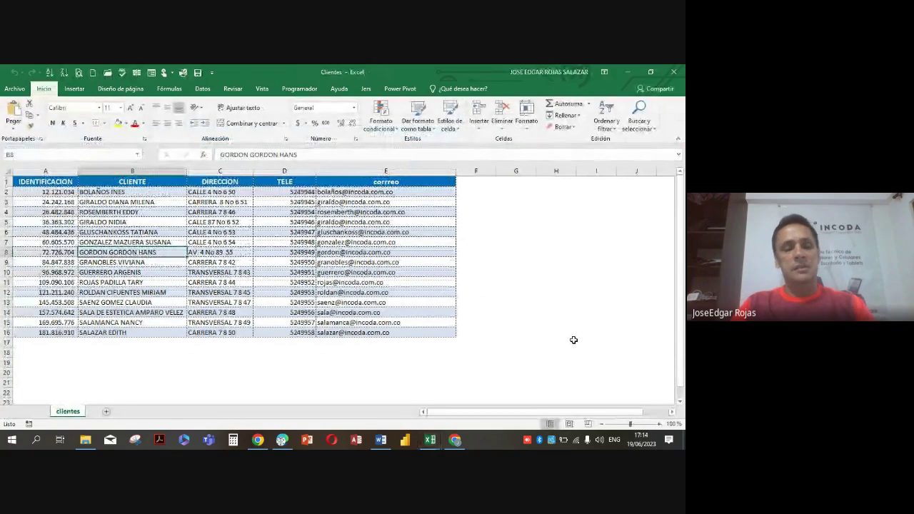
{"action": "key", "text": "ctrl+t"}
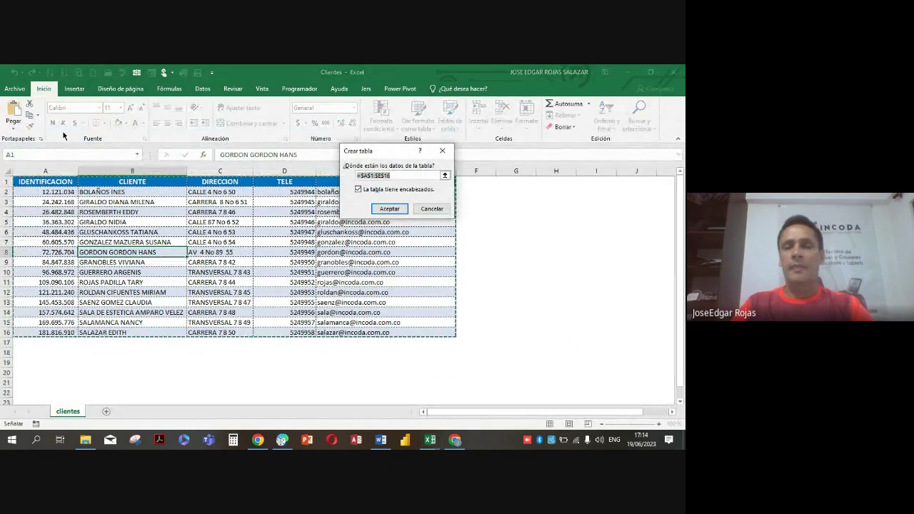
{"action": "left_click", "coordinate": [389, 208]}
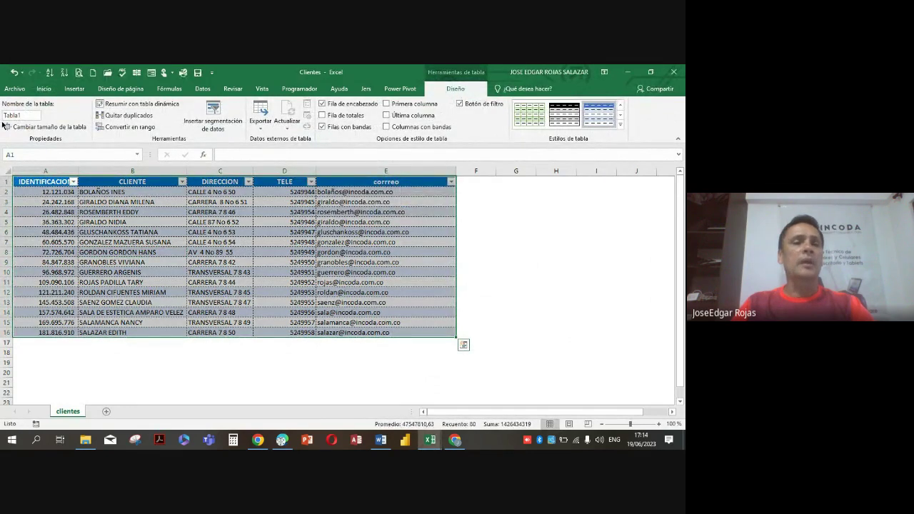
{"action": "left_click", "coordinate": [26, 115]}
{"action": "left_click", "coordinate": [27, 115]}
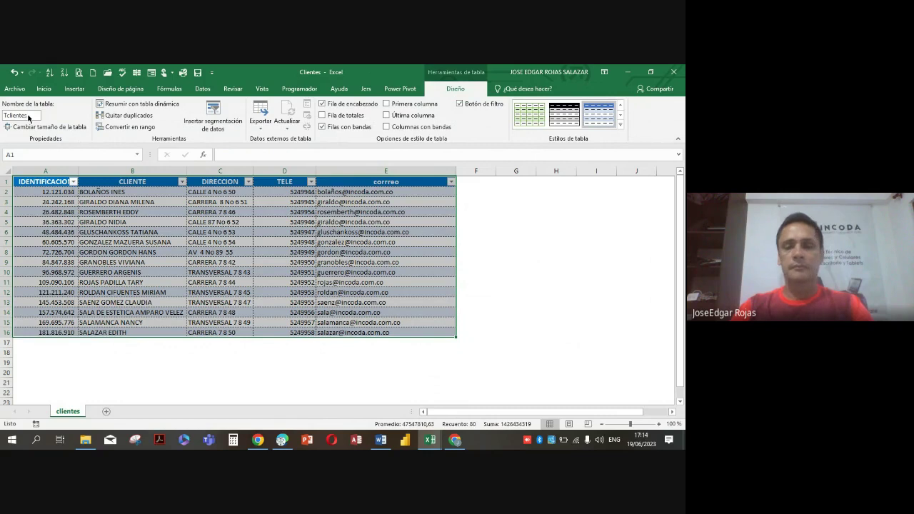
{"action": "key", "text": "Return"}
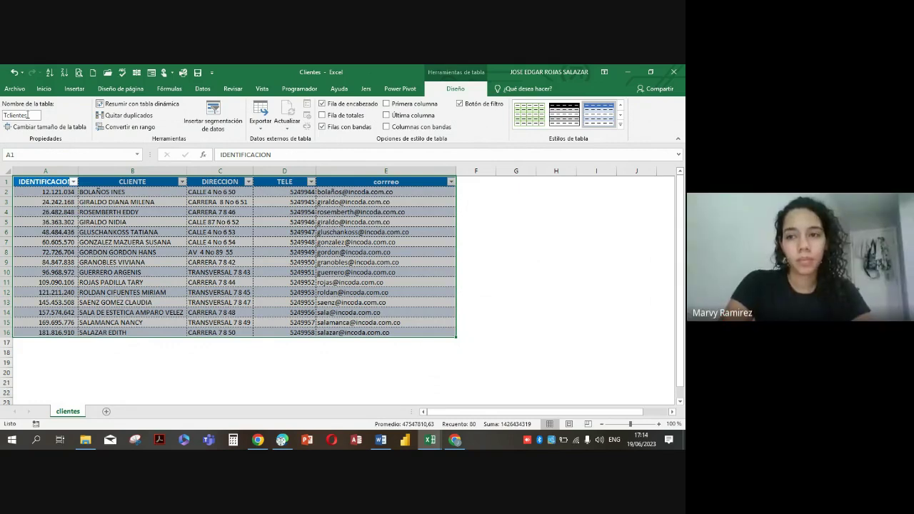
- Rename header cell A1 to IDE CLIENTES
{"action": "left_click", "coordinate": [51, 181]}
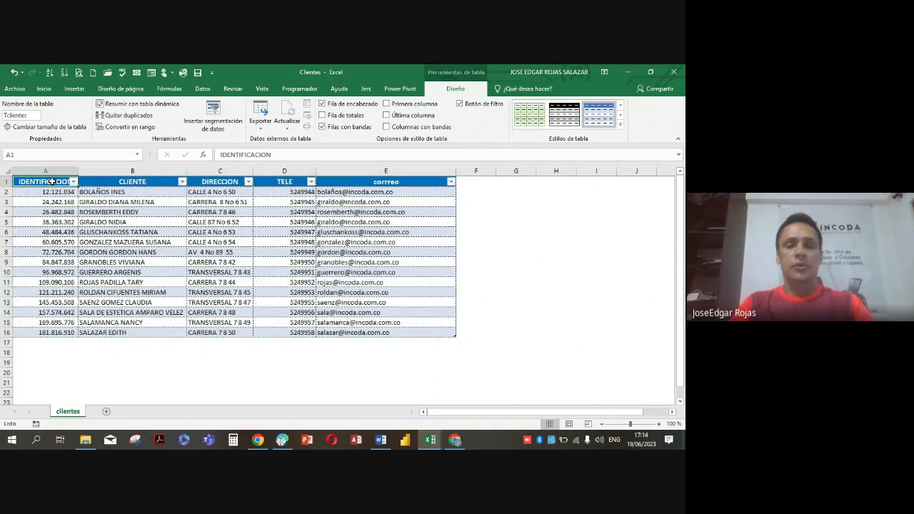
{"action": "type", "text": "ide"}
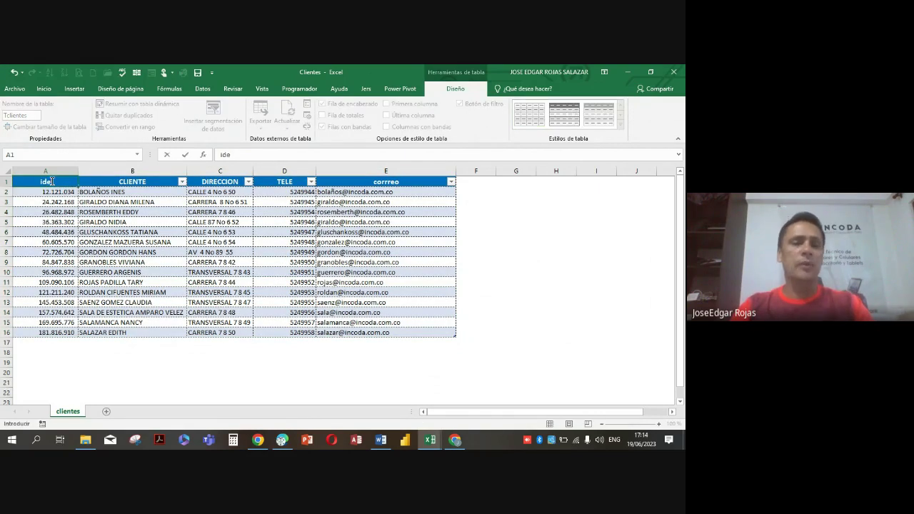
{"action": "key", "text": "BackSpace"}
{"action": "key", "text": "BackSpace"}
{"action": "key", "text": "BackSpace"}
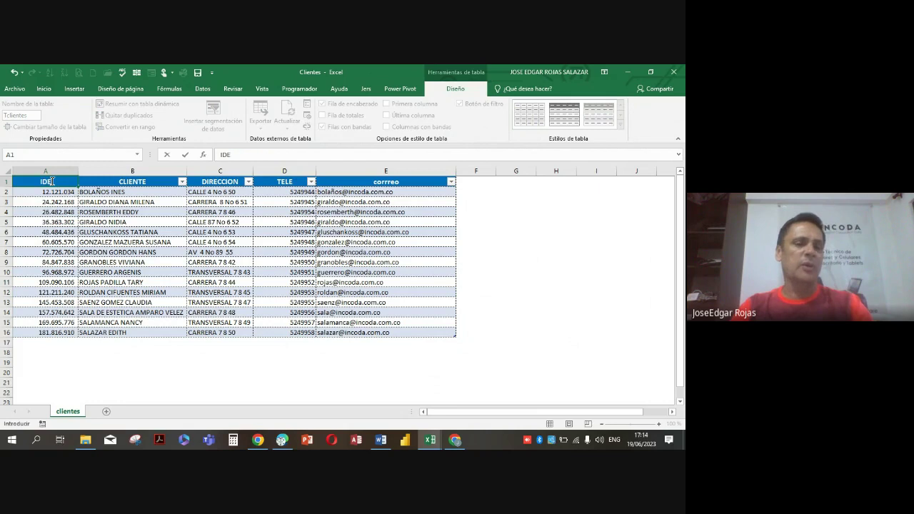
{"action": "type", "text": "IDE"}
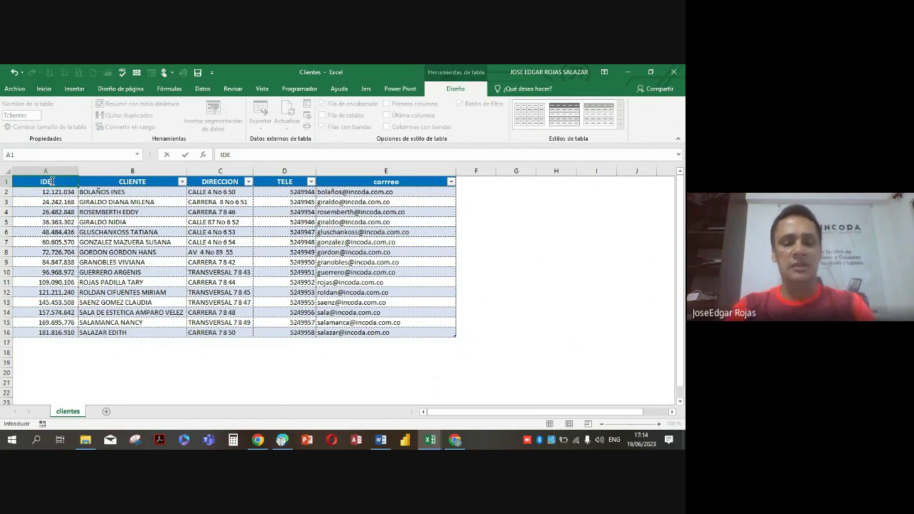
{"action": "type", "text": " CLIENTES"}
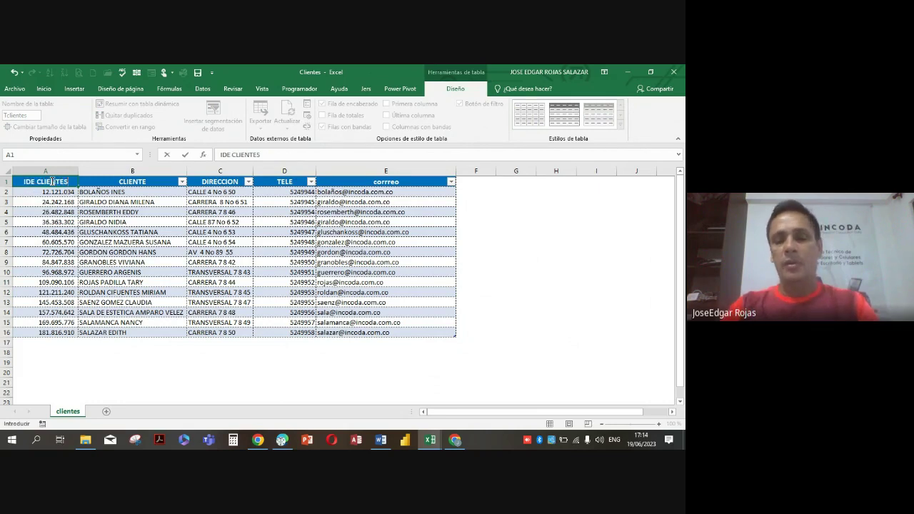
{"action": "key", "text": "Return"}
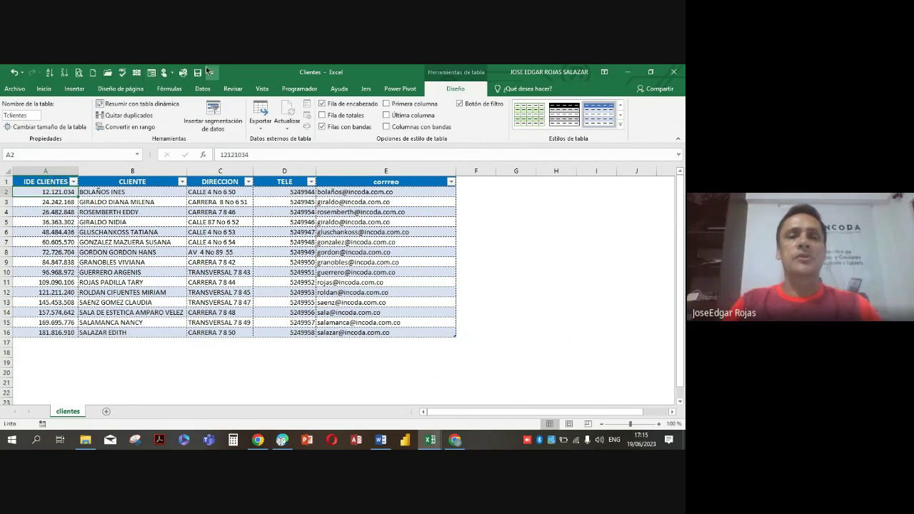
- Close Clientes and open the Ingresos workbook with editing enabled
{"action": "left_click", "coordinate": [672, 72]}
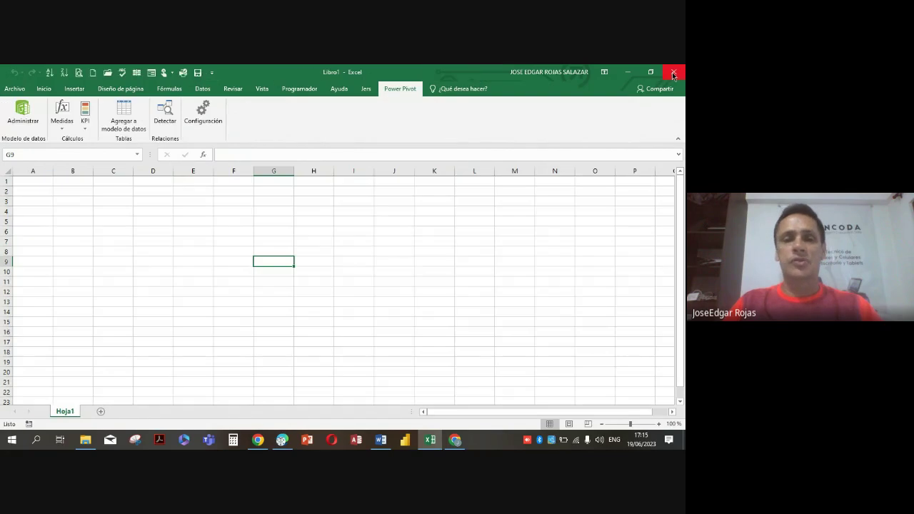
{"action": "left_click", "coordinate": [85, 440]}
{"action": "left_click", "coordinate": [211, 156]}
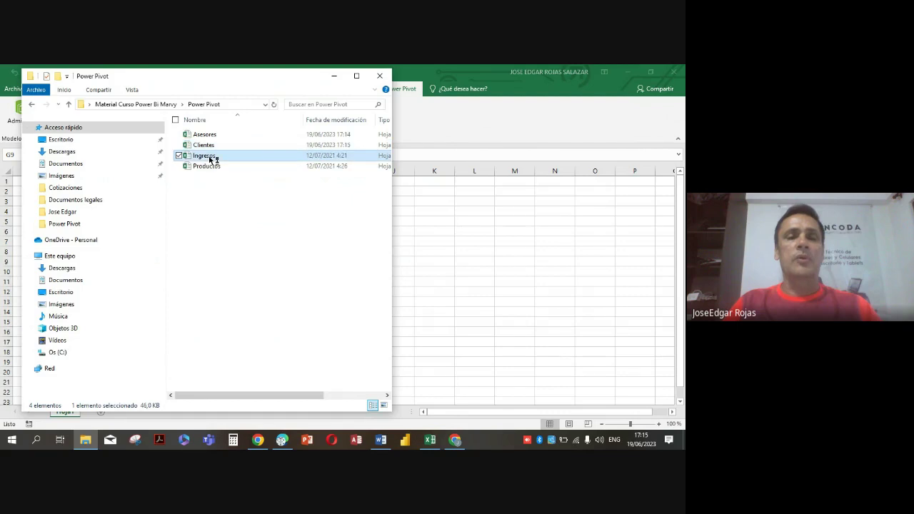
{"action": "double_click", "coordinate": [211, 156]}
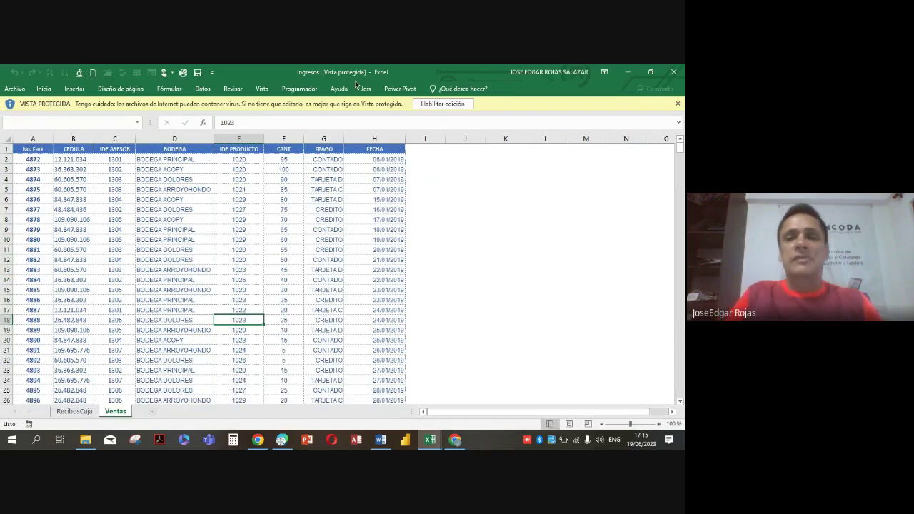
{"action": "left_click", "coordinate": [450, 104]}
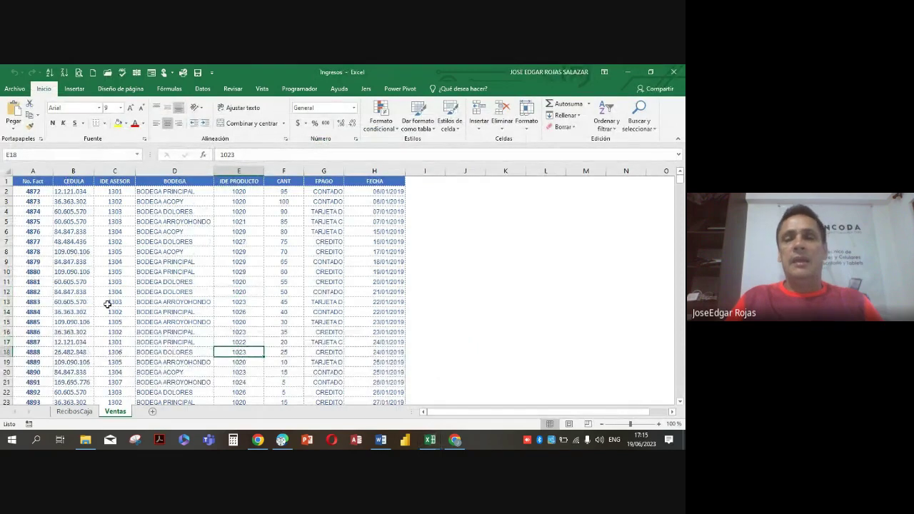
- Go to the RecibosCaja sheet and start converting range A1:F171 into a table
{"action": "scroll", "coordinate": [107, 303], "scroll_direction": "down", "scroll_amount": 4}
{"action": "left_click", "coordinate": [75, 412]}
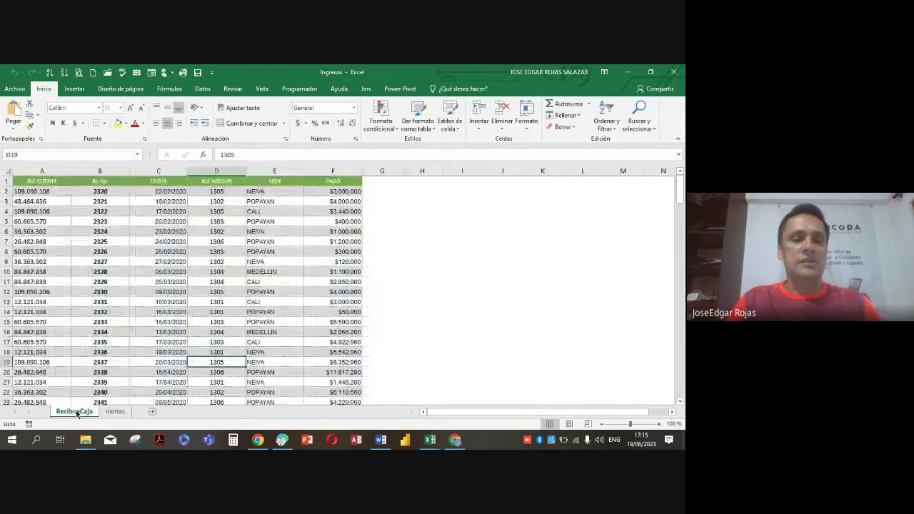
{"action": "left_click", "coordinate": [115, 412]}
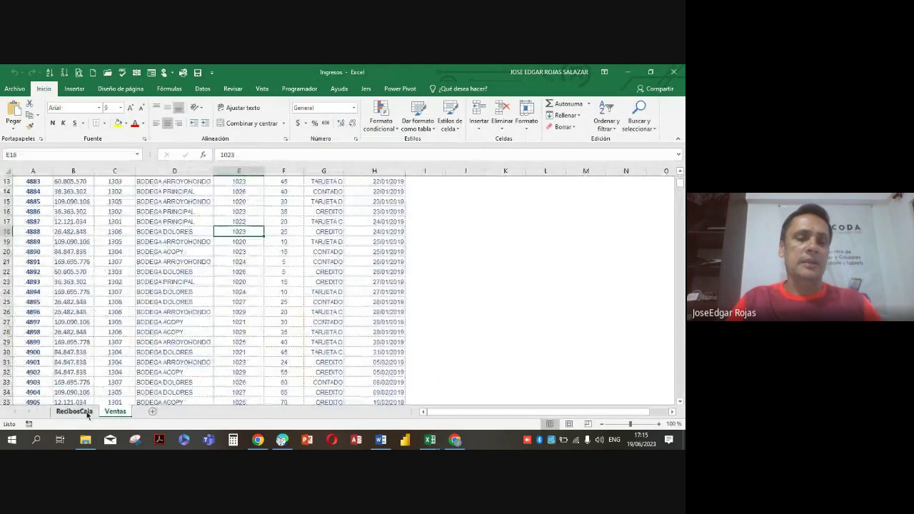
{"action": "left_click", "coordinate": [74, 412]}
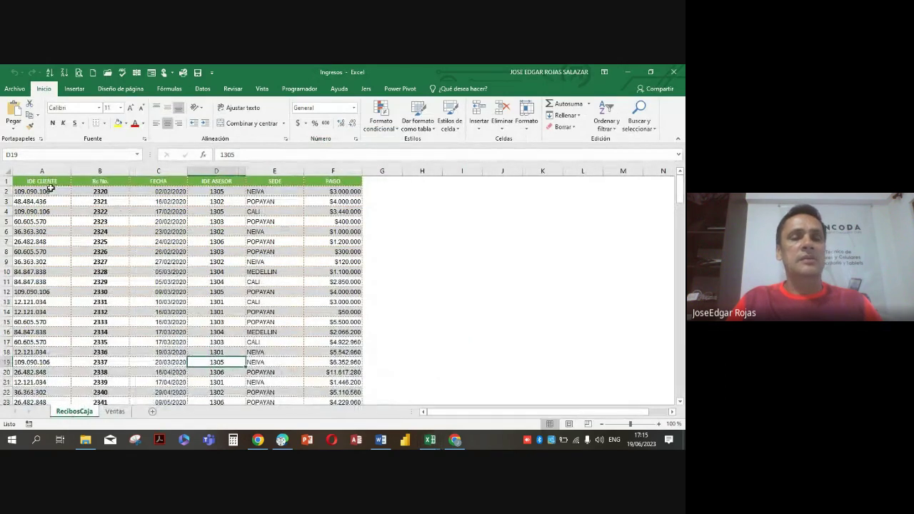
{"action": "left_click", "coordinate": [230, 253]}
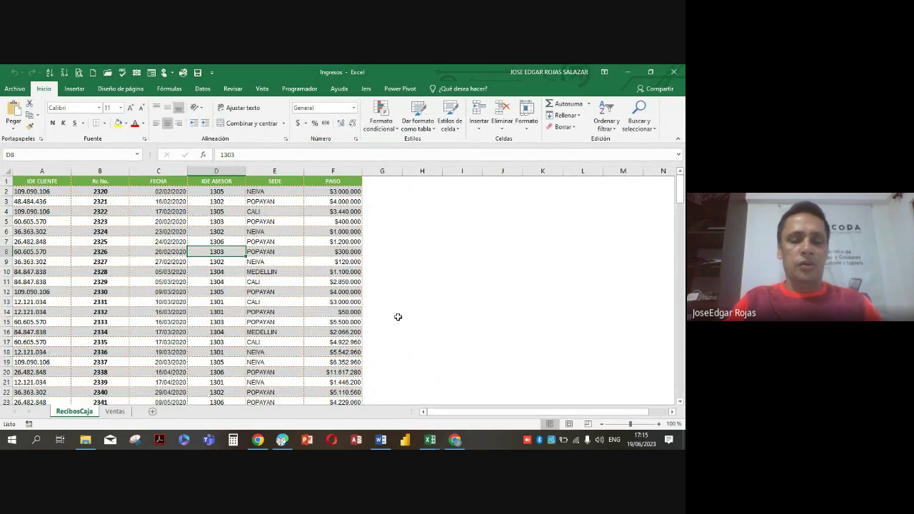
{"action": "key", "text": "ctrl+t"}
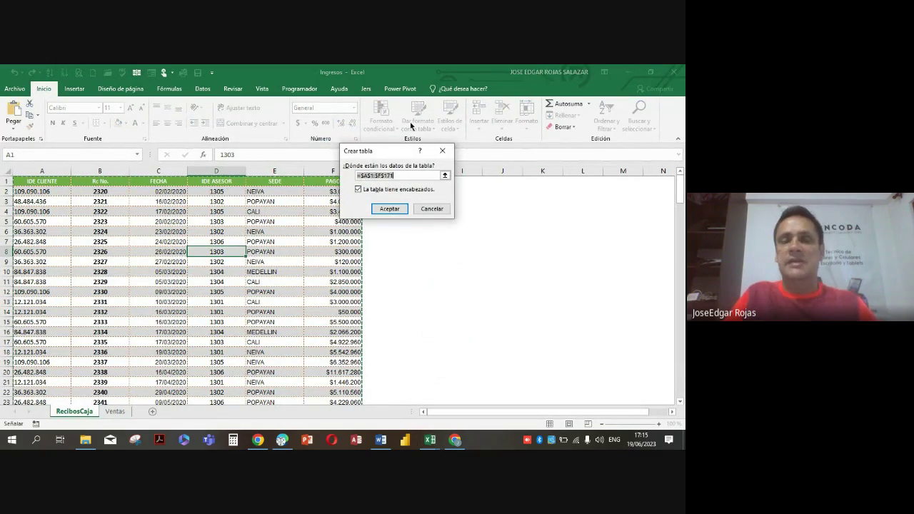
- Create the receipts table with headers and name it TRcaja
{"action": "left_click", "coordinate": [388, 209]}
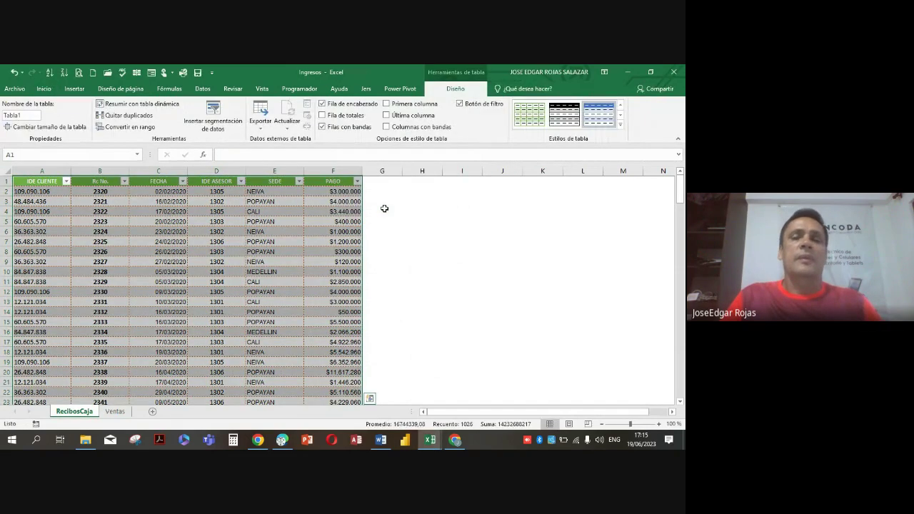
{"action": "left_click", "coordinate": [233, 222]}
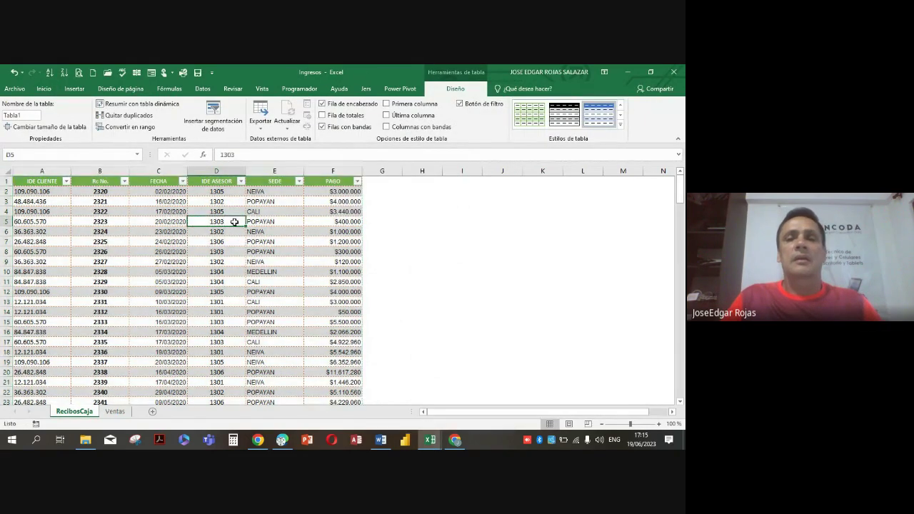
{"action": "left_click", "coordinate": [29, 115]}
{"action": "left_click", "coordinate": [29, 114]}
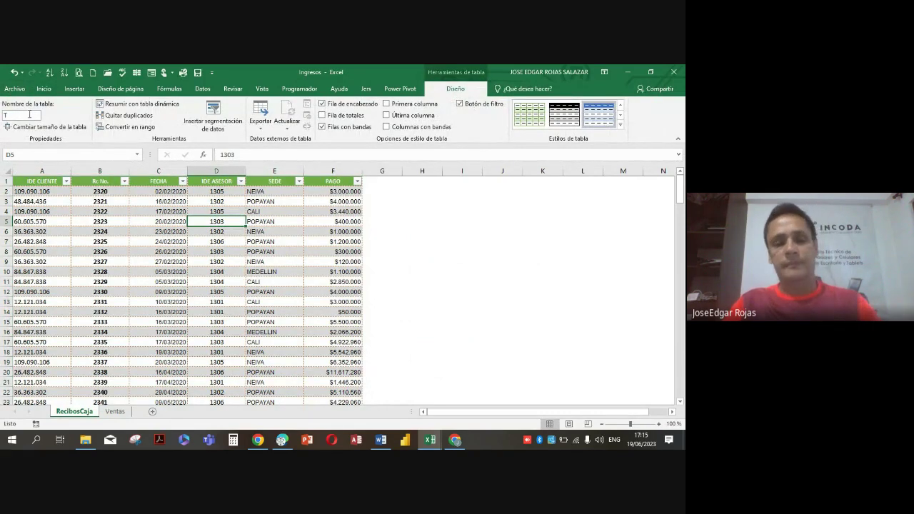
{"action": "type", "text": "TRcaja"}
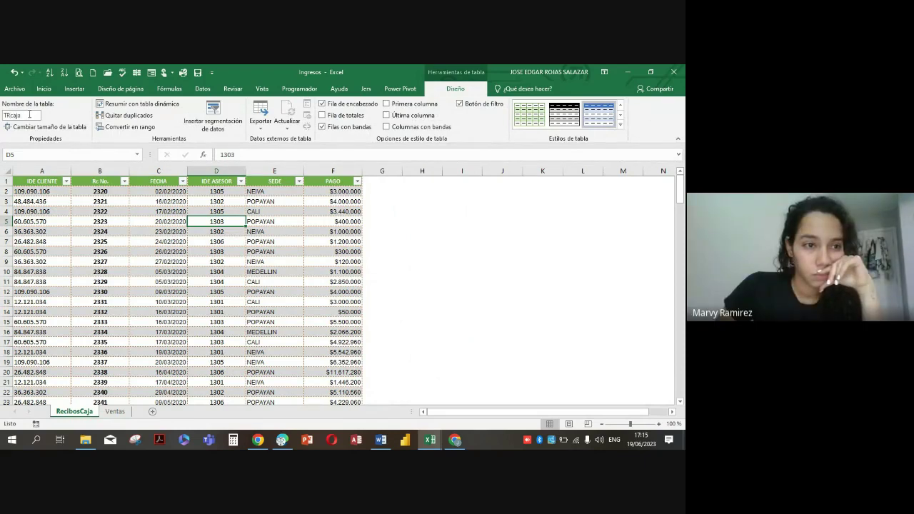
{"action": "key", "text": "Return"}
- Review the SEDE city cells E7 and E10:E11 and payment cell F6
{"action": "left_click", "coordinate": [277, 241]}
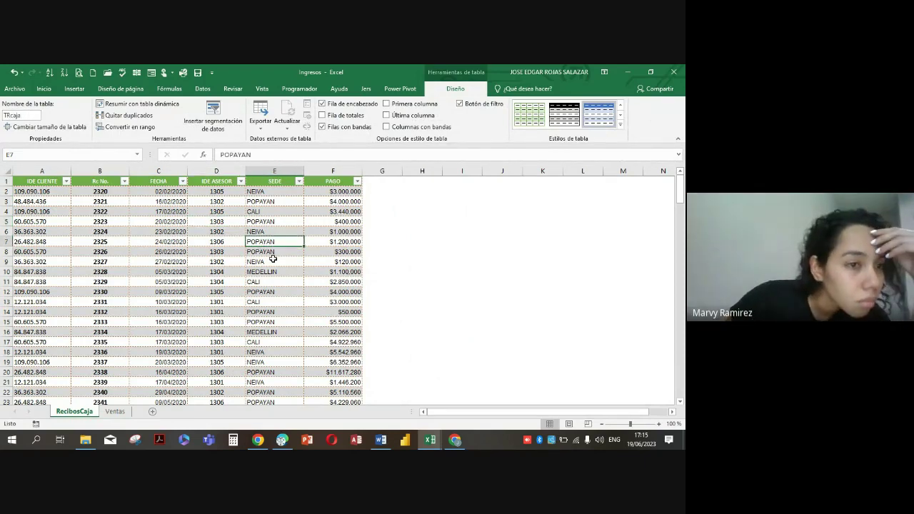
{"action": "left_click", "coordinate": [274, 270]}
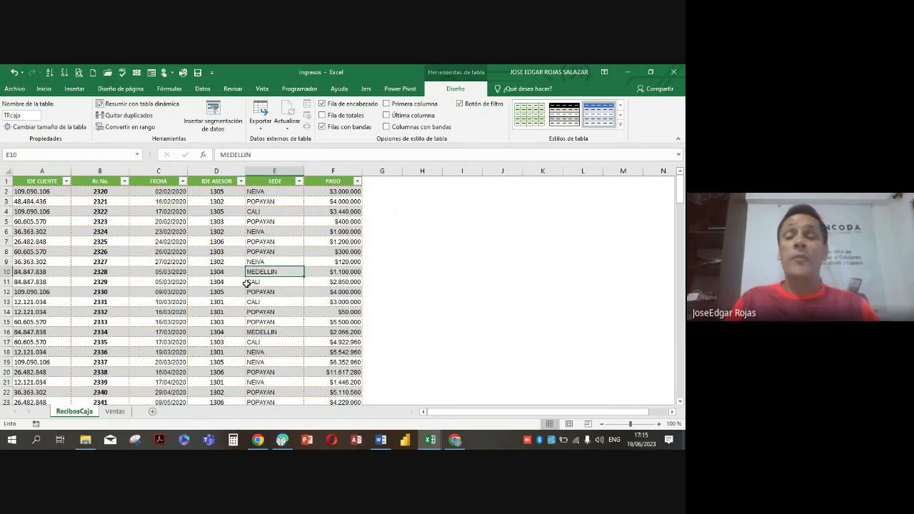
{"action": "left_click_drag", "start_coordinate": [265, 278], "coordinate": [265, 272]}
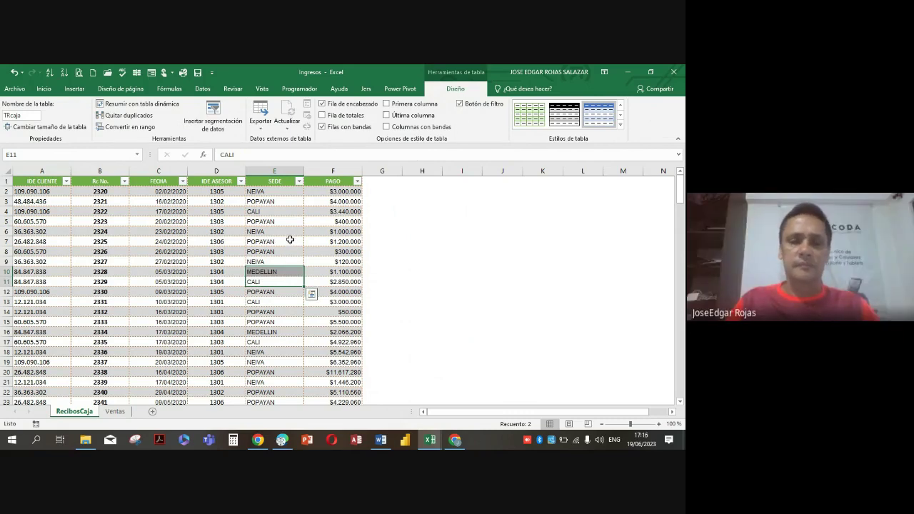
{"action": "left_click", "coordinate": [290, 240]}
{"action": "left_click", "coordinate": [341, 229]}
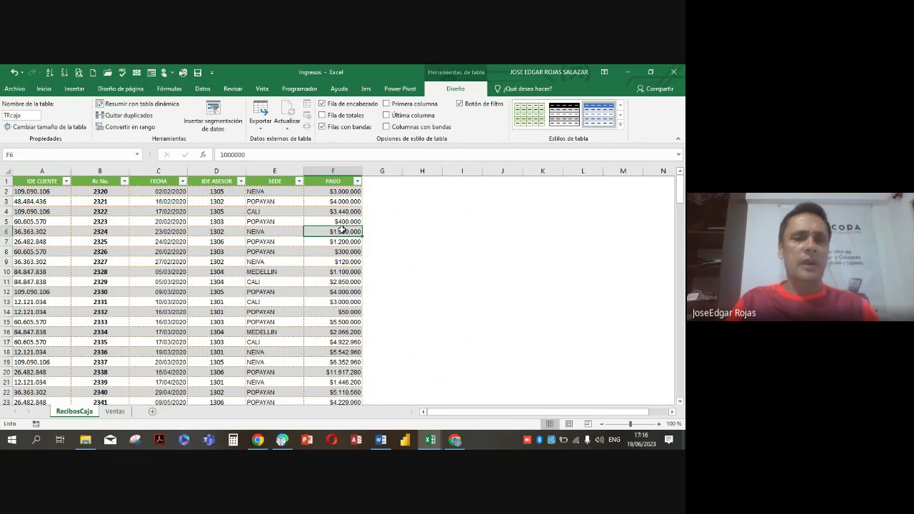
{"action": "left_click", "coordinate": [96, 240]}
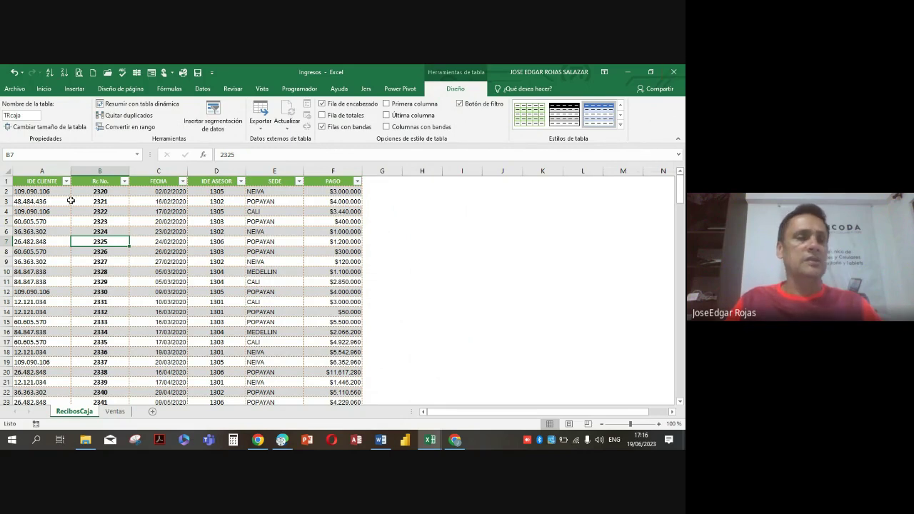
- Check the Rc No. column, IDE CLIENTE header and $5.500.000 payment, then close Ingresos
{"action": "scroll", "coordinate": [121, 247], "scroll_direction": "down", "scroll_amount": 3}
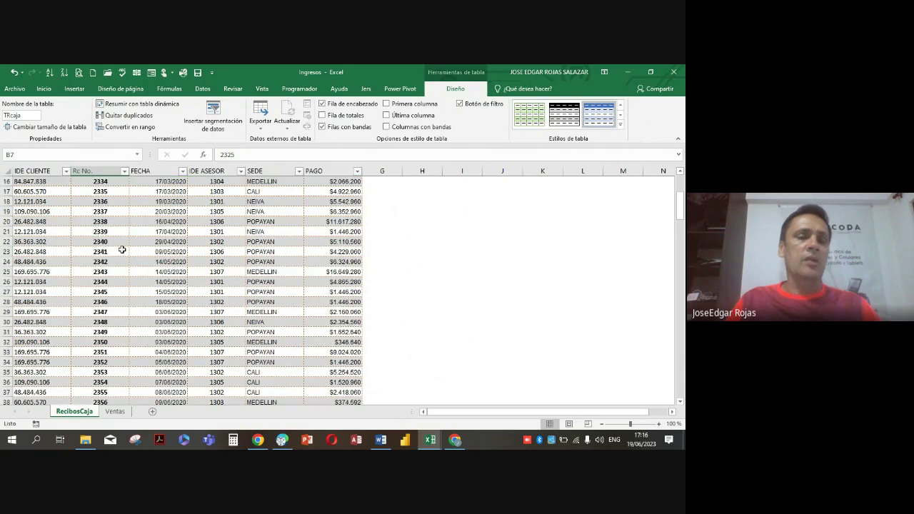
{"action": "scroll", "coordinate": [120, 259], "scroll_direction": "up", "scroll_amount": 3}
{"action": "left_click", "coordinate": [103, 192]}
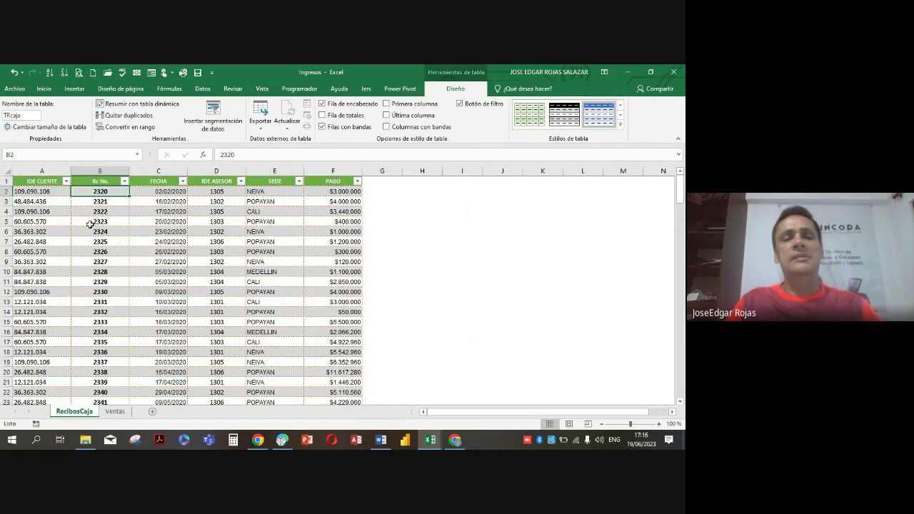
{"action": "left_click", "coordinate": [101, 178]}
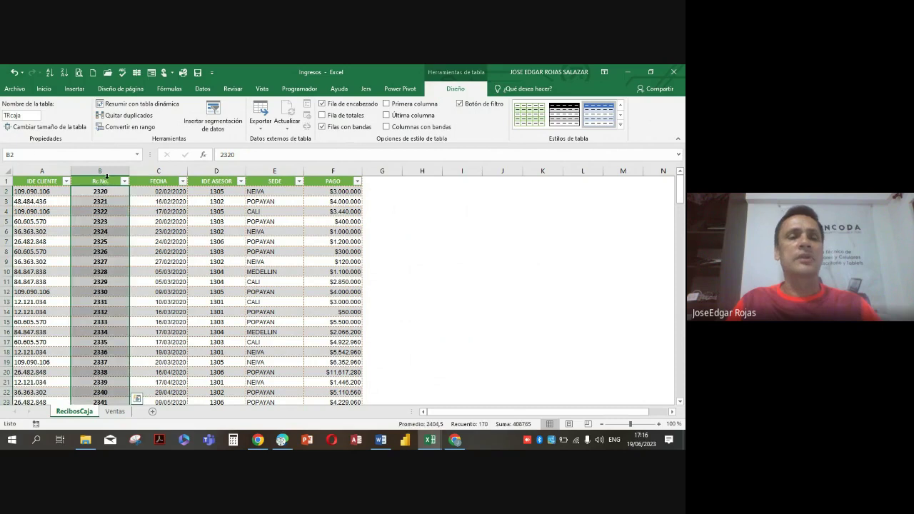
{"action": "left_click", "coordinate": [32, 182]}
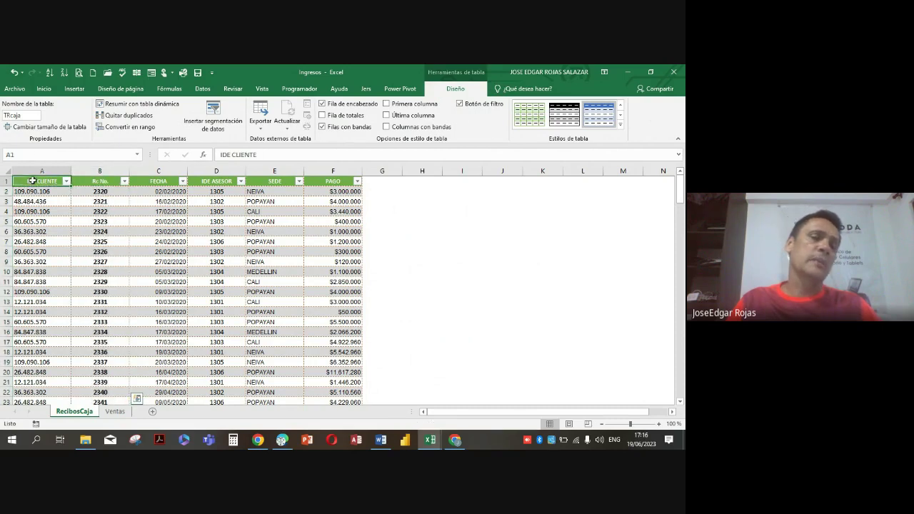
{"action": "left_click", "coordinate": [328, 322]}
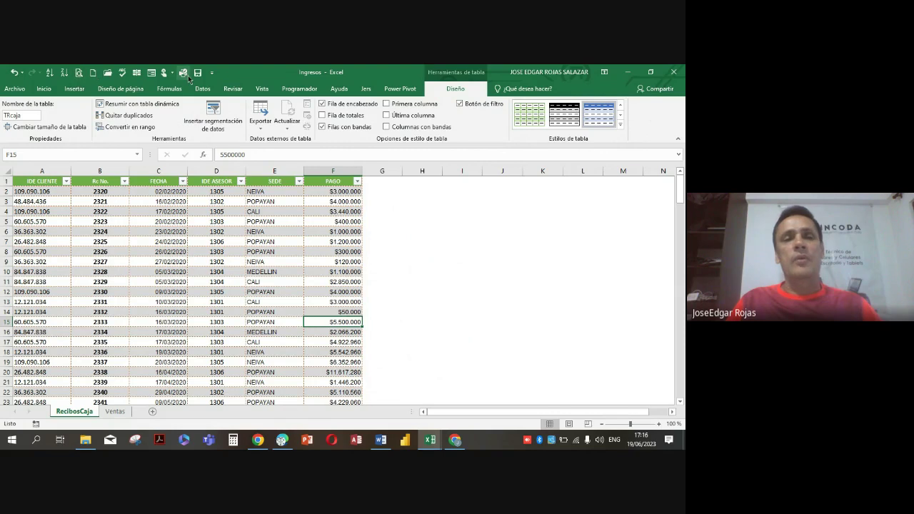
{"action": "left_click", "coordinate": [674, 72]}
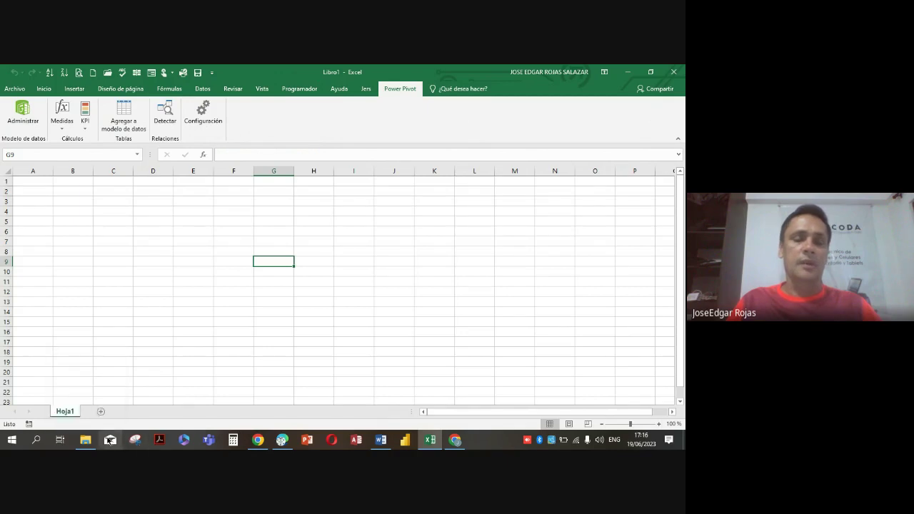
- Reopen the Ingresos workbook from the Power Pivot folder and go to the Ventas sheet
{"action": "left_click", "coordinate": [86, 440]}
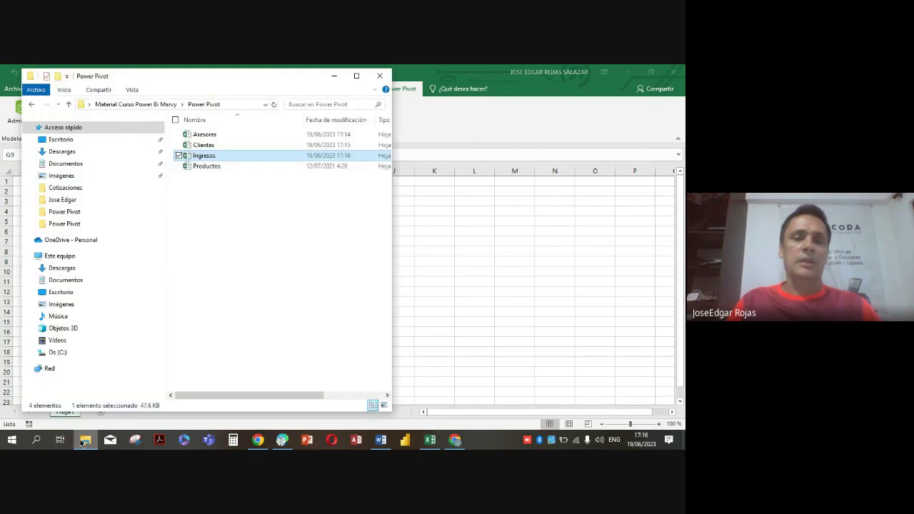
{"action": "double_click", "coordinate": [203, 155]}
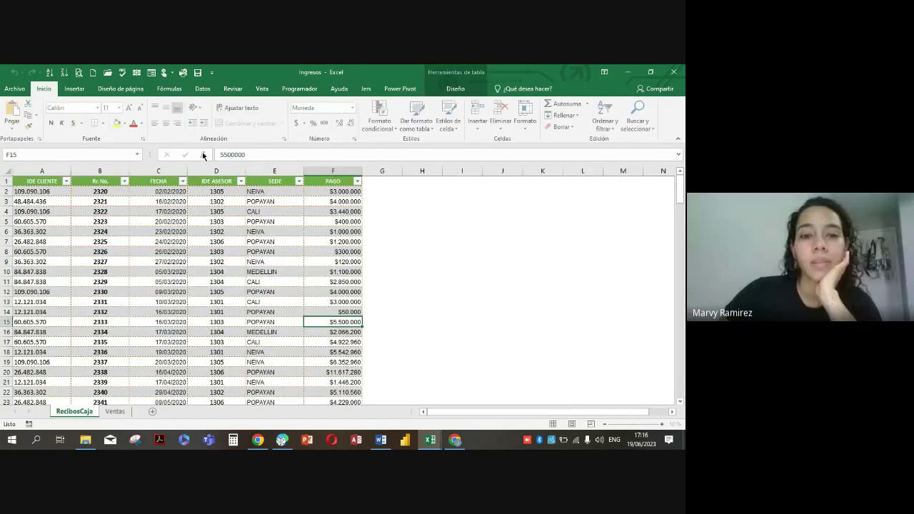
{"action": "left_click", "coordinate": [114, 412]}
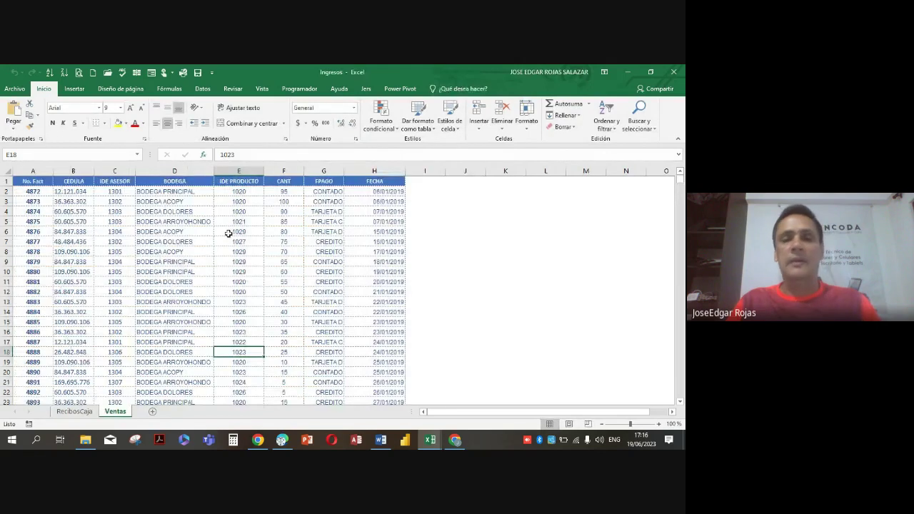
- Convert the Ventas data range A1:H654 into a table named Tventas
{"action": "left_click", "coordinate": [232, 220]}
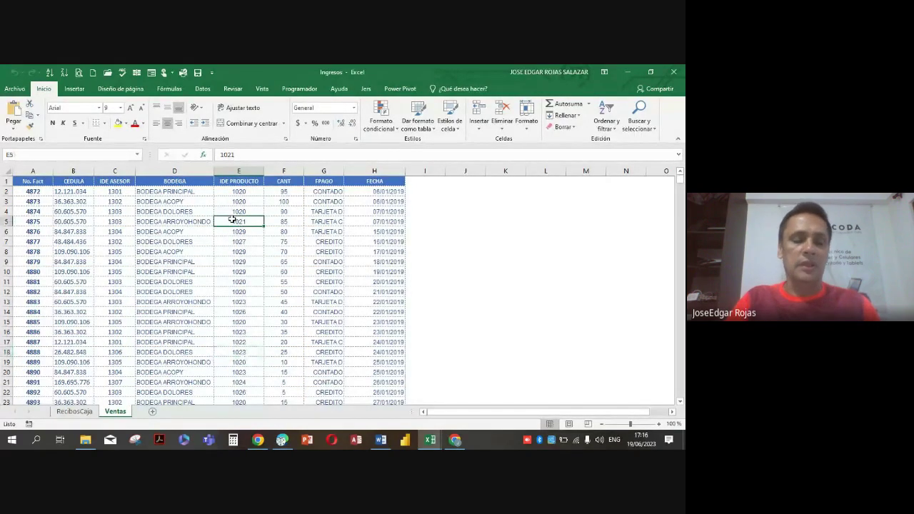
{"action": "key", "text": "ctrl+t"}
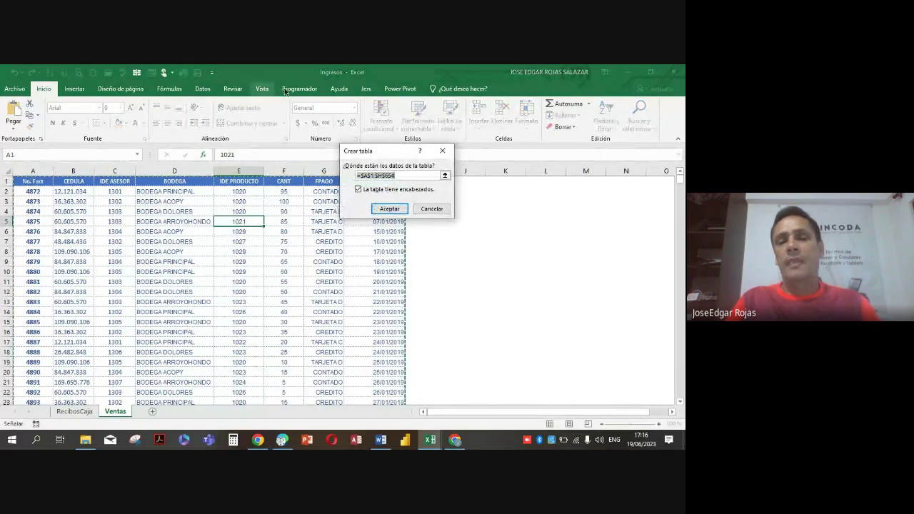
{"action": "left_click", "coordinate": [391, 208]}
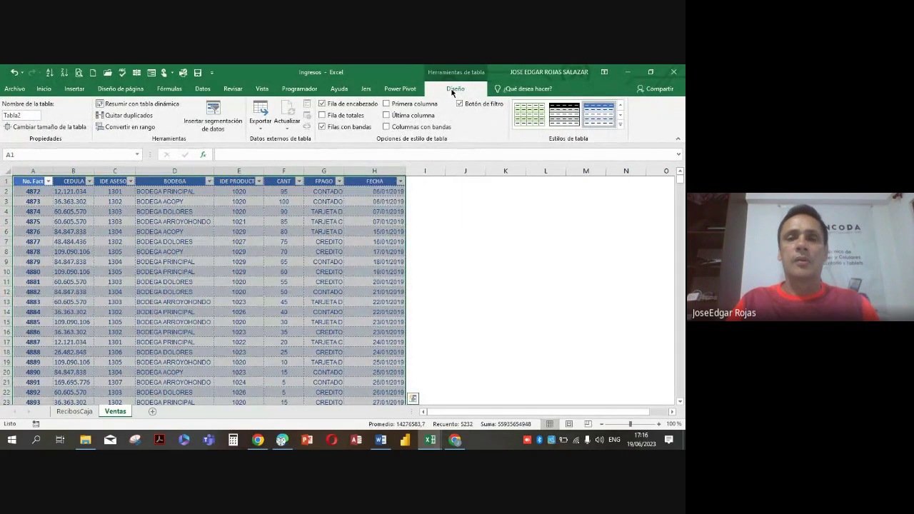
{"action": "left_click", "coordinate": [28, 113]}
{"action": "left_click", "coordinate": [29, 112]}
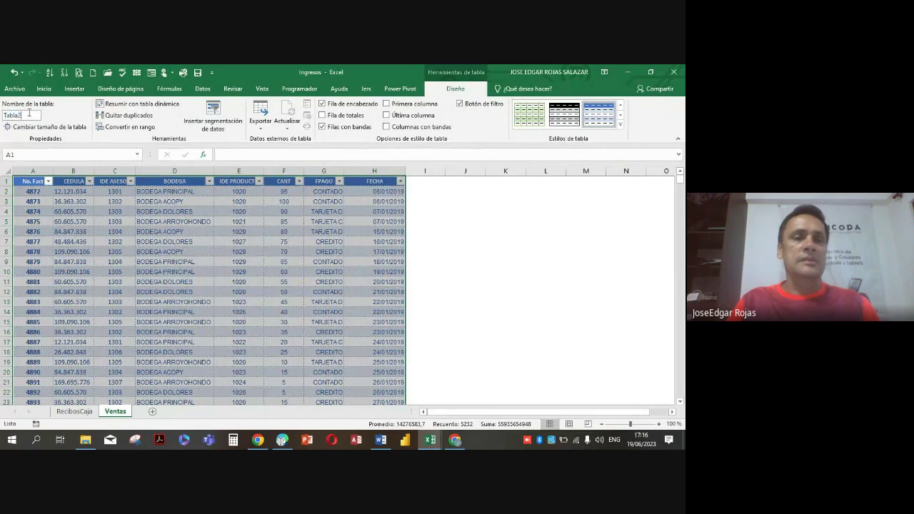
{"action": "key", "text": "BackSpace"}
{"action": "key", "text": "BackSpace"}
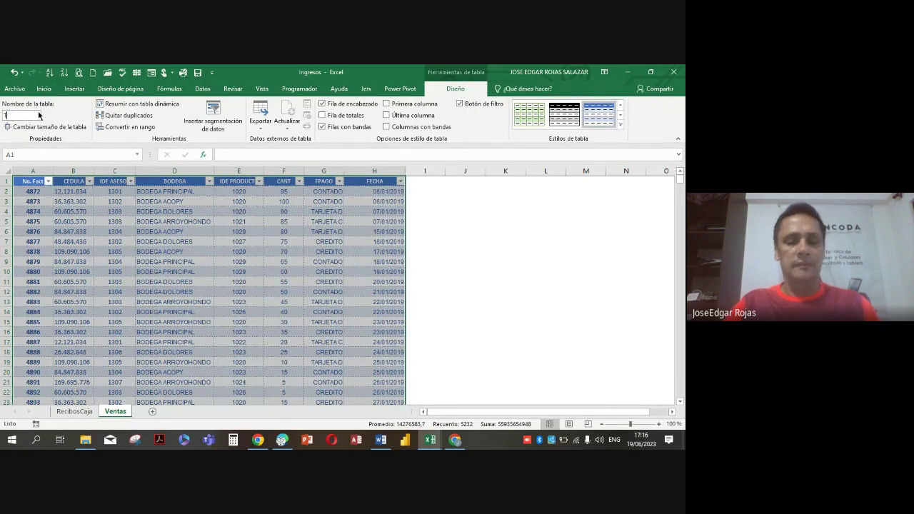
{"action": "type", "text": "ventas"}
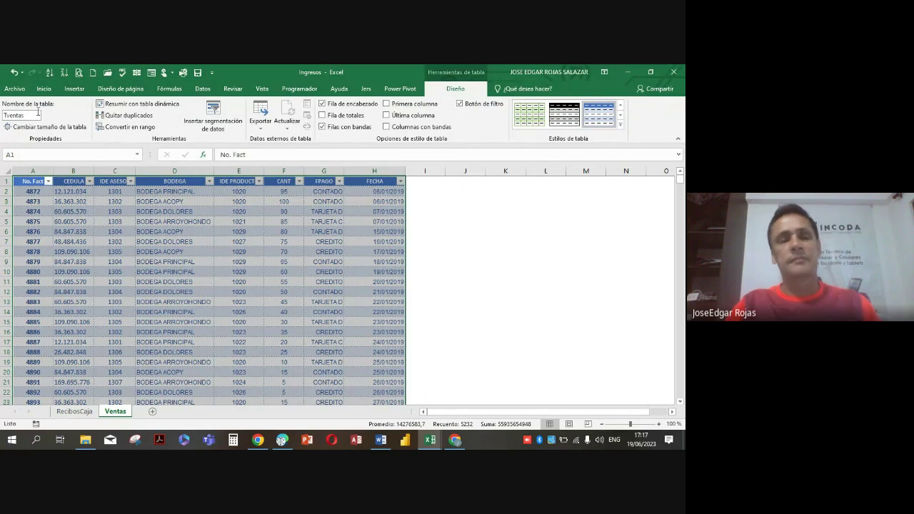
{"action": "key", "text": "Return"}
- Check cells C8 and BODEGA ARROYOHONDO in the table, then close Ingresos
{"action": "left_click", "coordinate": [130, 255]}
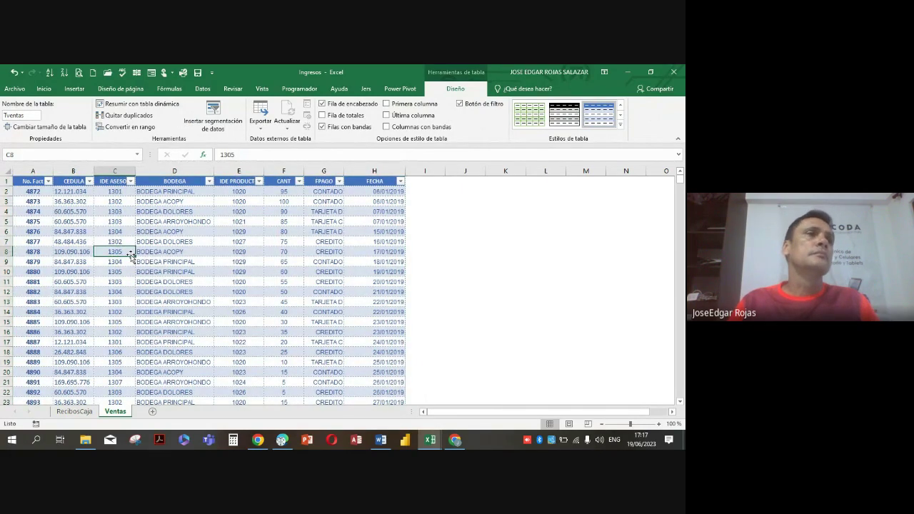
{"action": "left_click", "coordinate": [167, 221]}
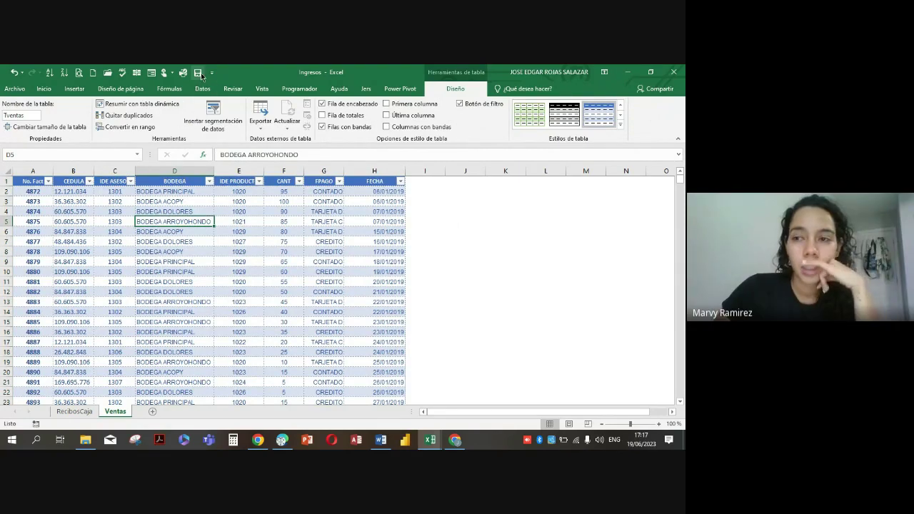
{"action": "left_click", "coordinate": [675, 72]}
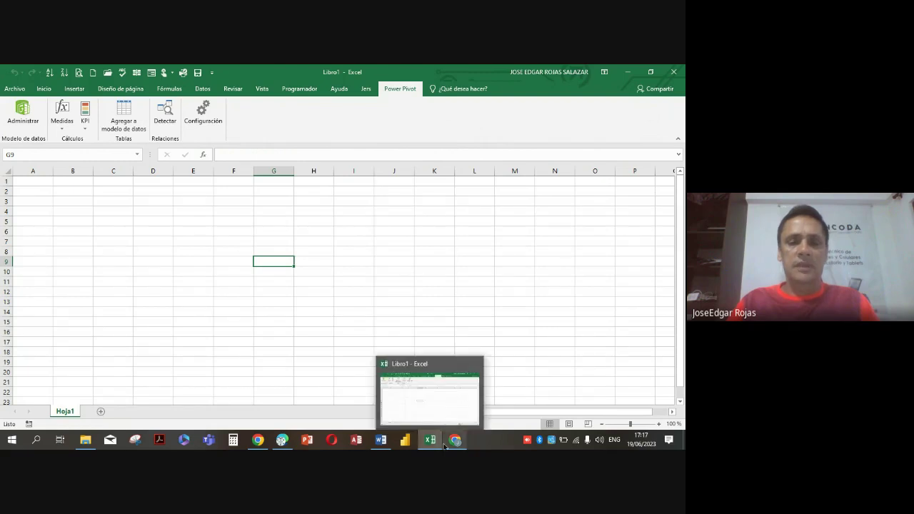
- Minimize the video call and Excel, then open Productos from the Power Pivot folder in Excel
{"action": "mouse_move", "coordinate": [455, 440]}
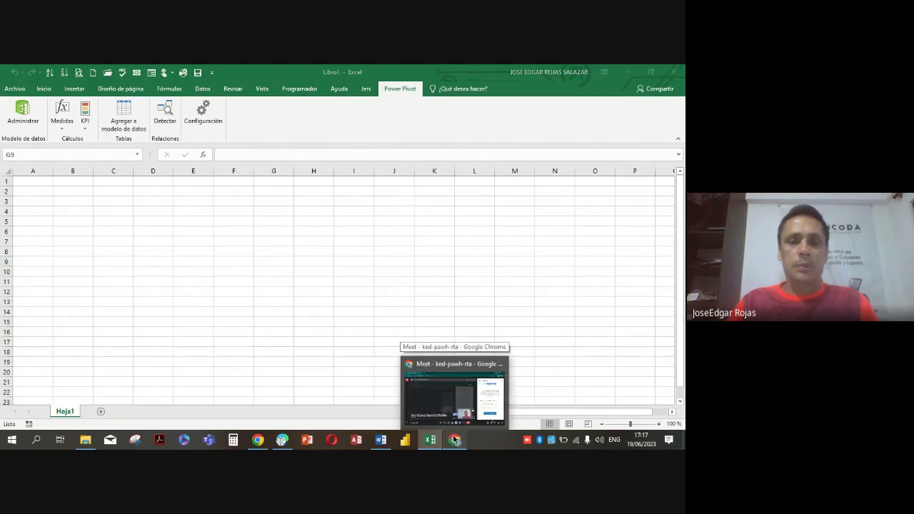
{"action": "left_click", "coordinate": [455, 440]}
{"action": "left_click", "coordinate": [455, 440]}
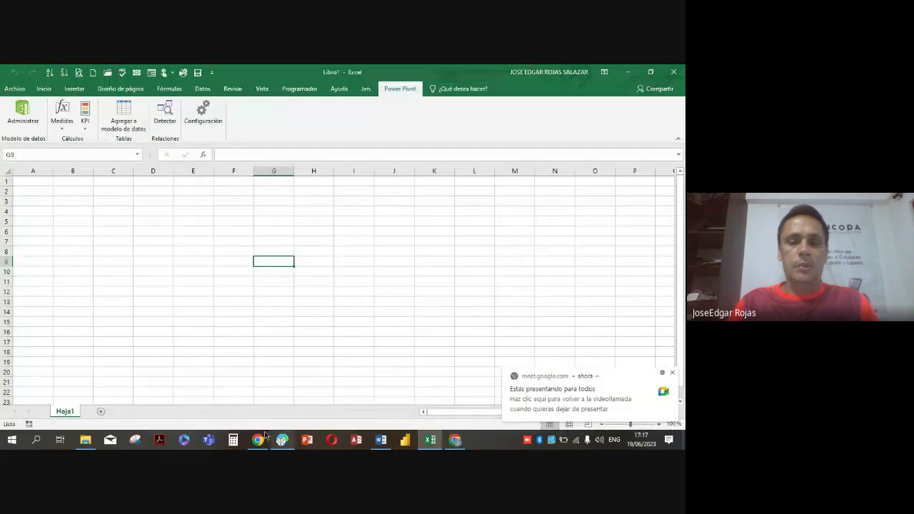
{"action": "left_click", "coordinate": [428, 440]}
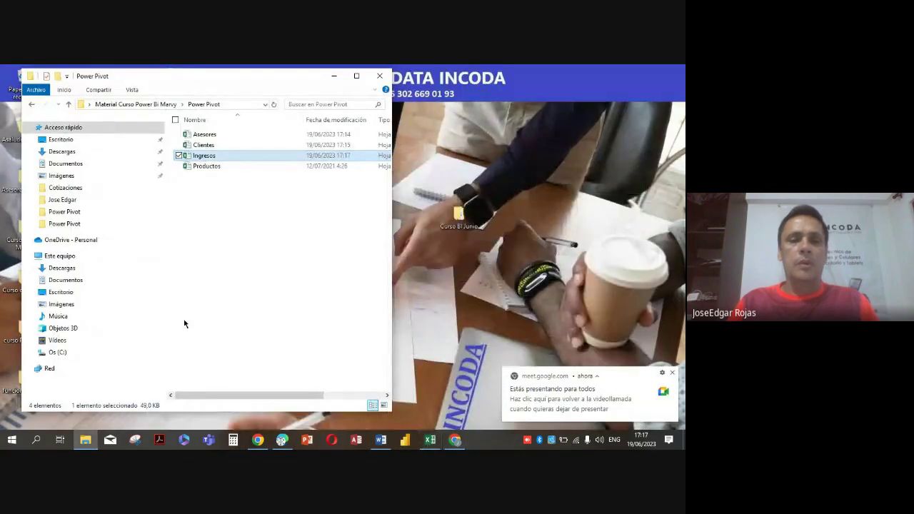
{"action": "left_click", "coordinate": [220, 166]}
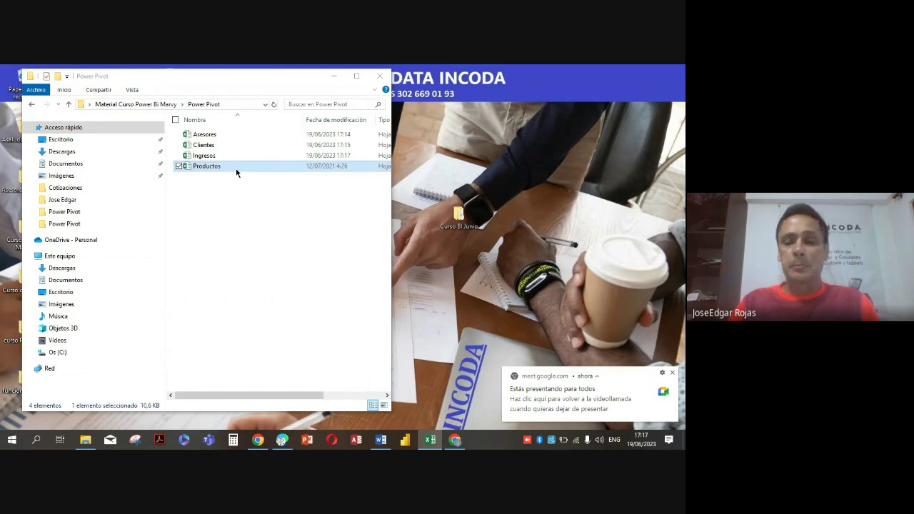
{"action": "left_click", "coordinate": [430, 439]}
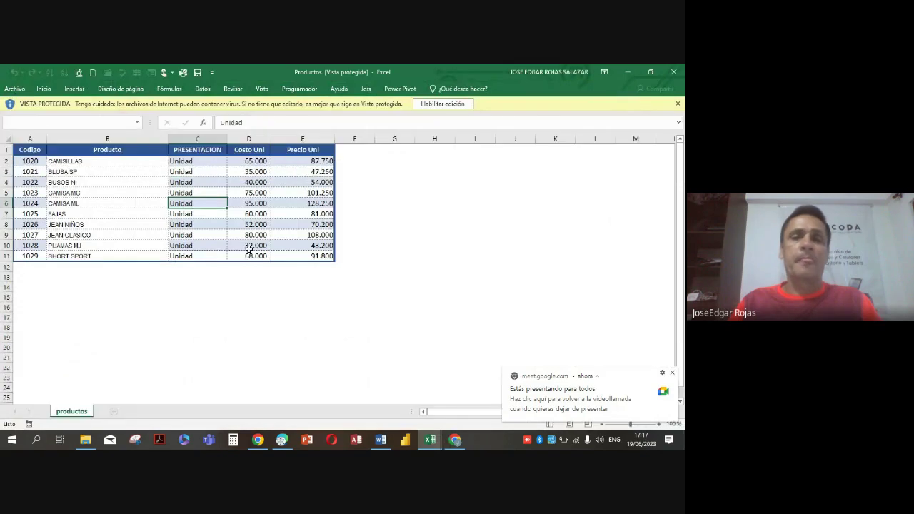
- Enable editing, rename header A1 to IDE PRODUCTO and widen column A to about 24,57
{"action": "left_click", "coordinate": [445, 105]}
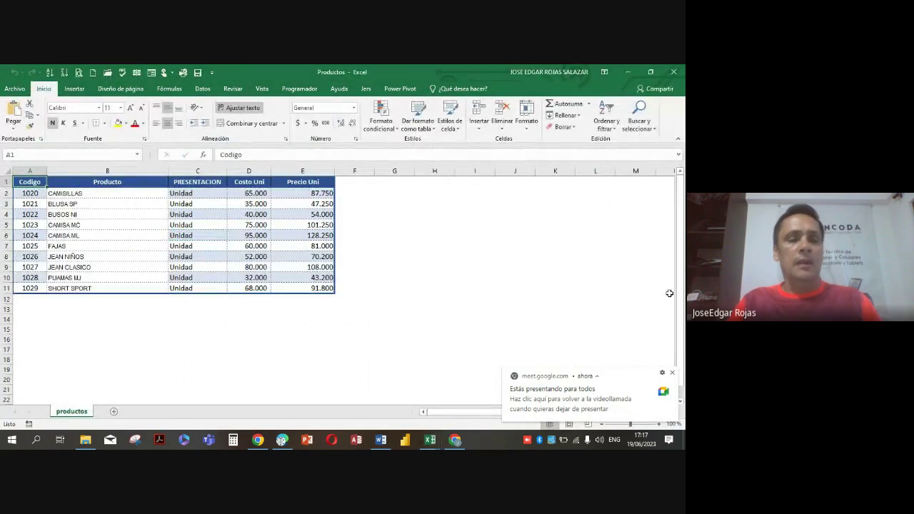
{"action": "type", "text": "IDE"}
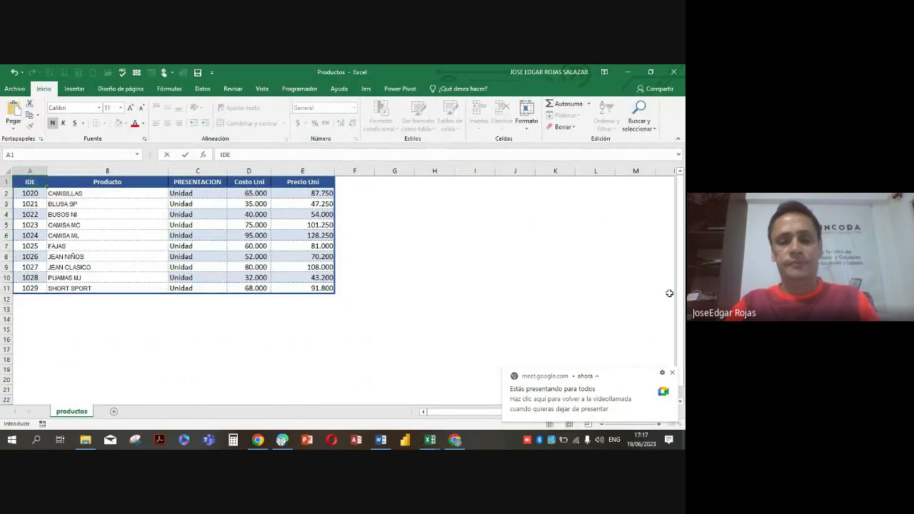
{"action": "type", "text": " PRODUCTO"}
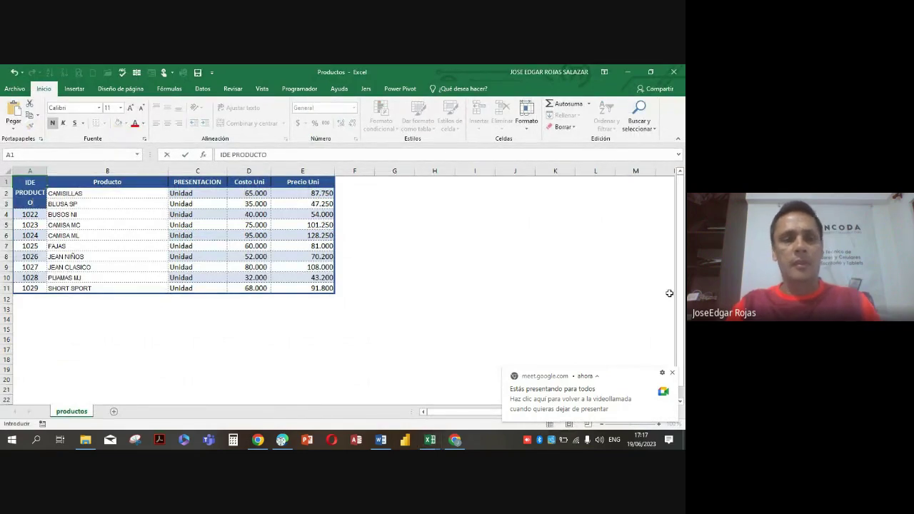
{"action": "key", "text": "Return"}
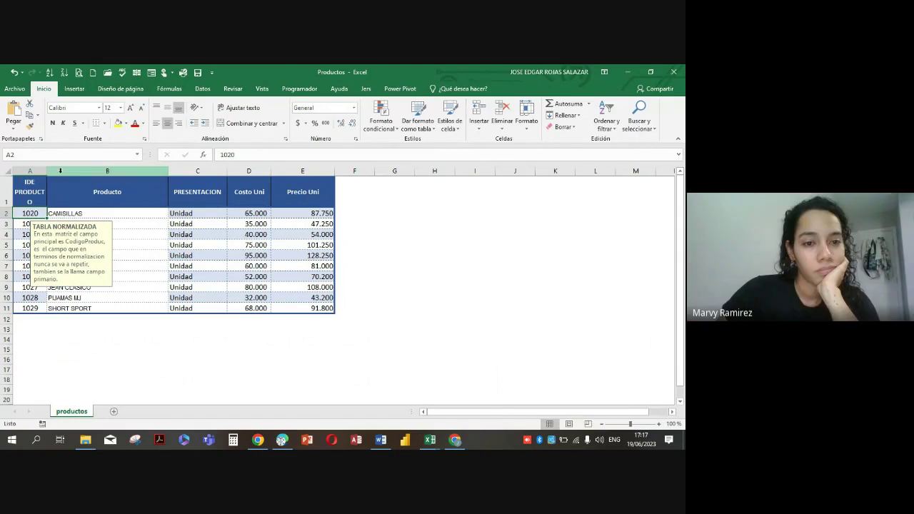
{"action": "left_click_drag", "start_coordinate": [47, 171], "coordinate": [78, 170]}
{"action": "left_click", "coordinate": [143, 271]}
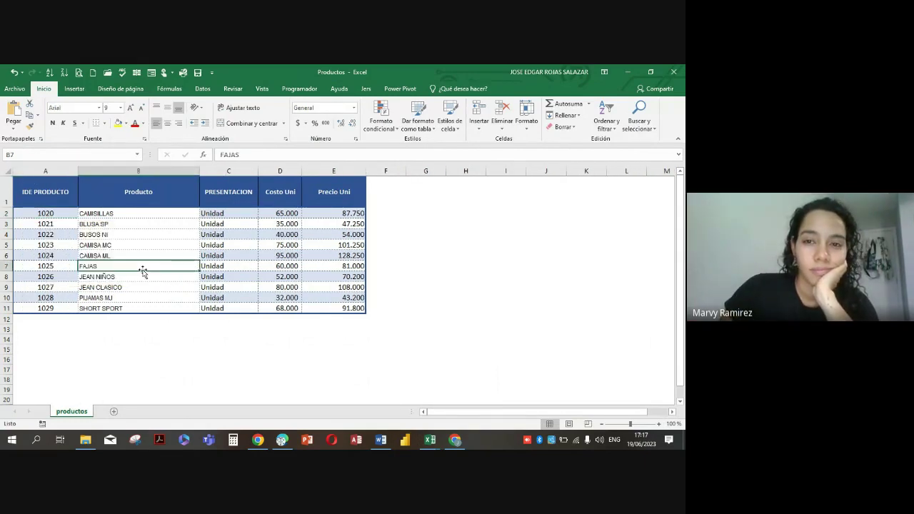
- Turn the product list A1:E11 into an Excel table
{"action": "key", "text": "ctrl+t"}
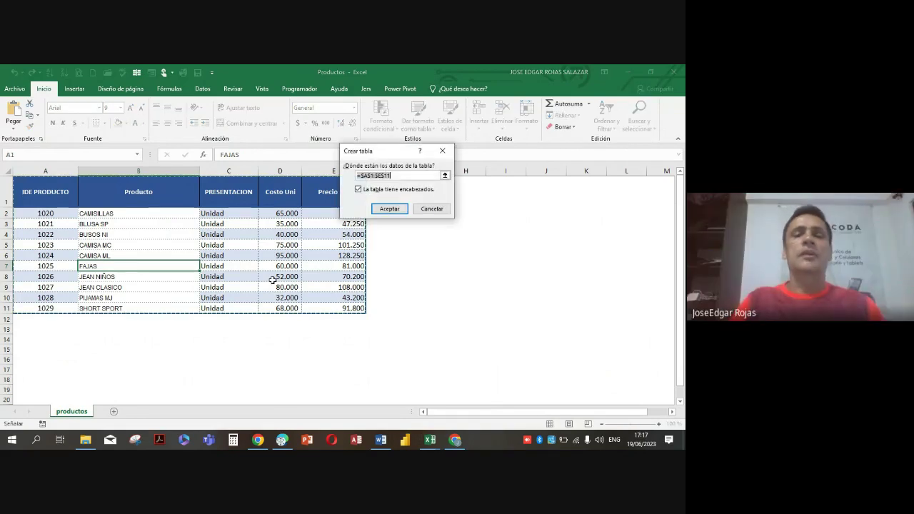
{"action": "left_click", "coordinate": [388, 208]}
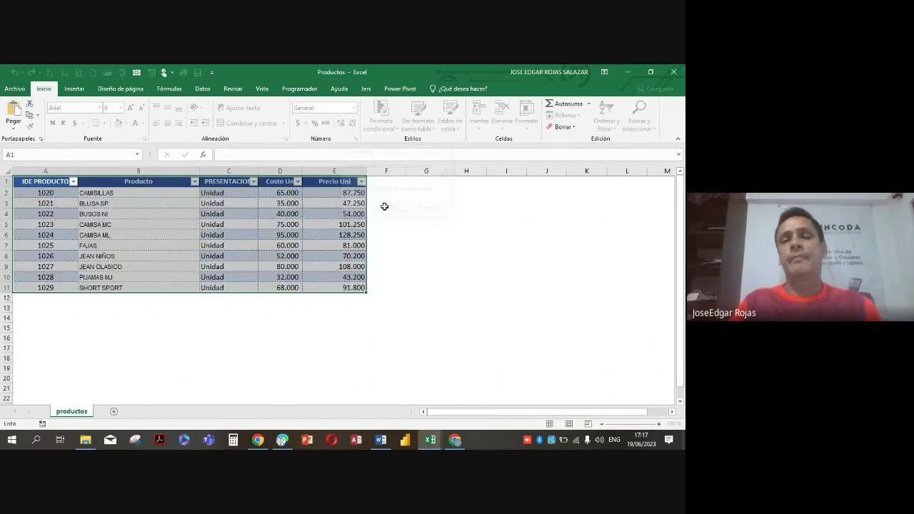
{"action": "left_click", "coordinate": [165, 232]}
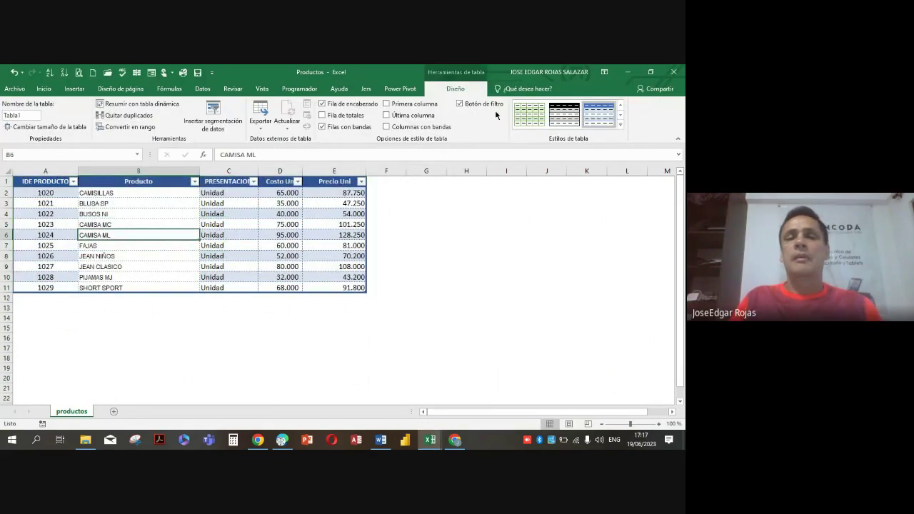
- Rename the table to TProductos and close the Productos workbook
{"action": "left_click", "coordinate": [21, 114]}
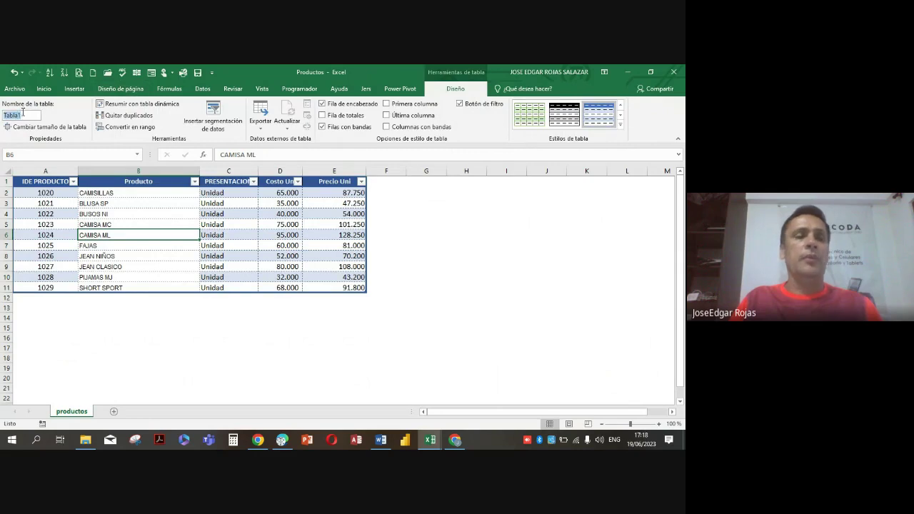
{"action": "left_click", "coordinate": [24, 115]}
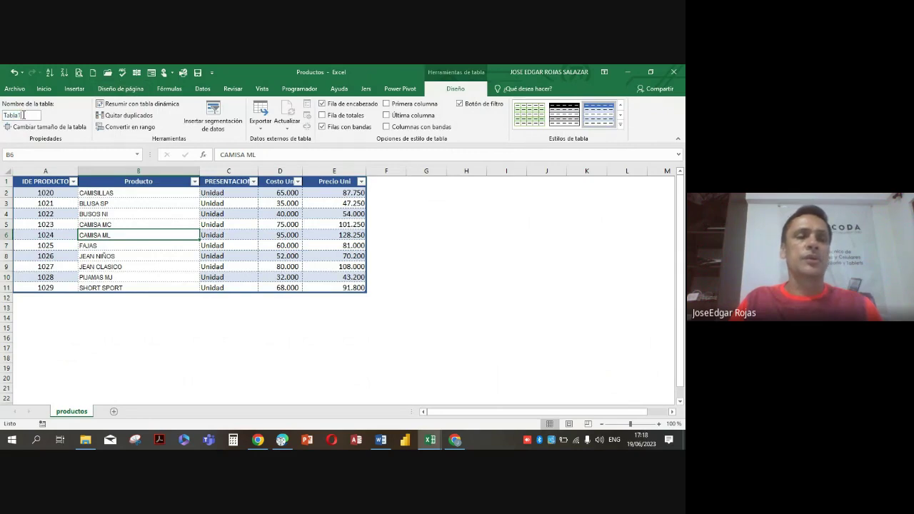
{"action": "key", "text": "BackSpace"}
{"action": "key", "text": "BackSpace"}
{"action": "key", "text": "BackSpace"}
{"action": "key", "text": "BackSpace"}
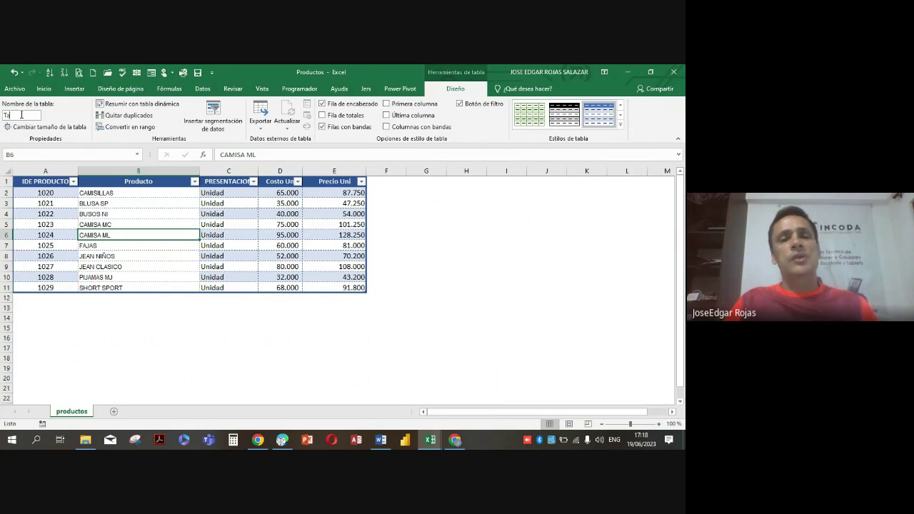
{"action": "key", "text": "BackSpace"}
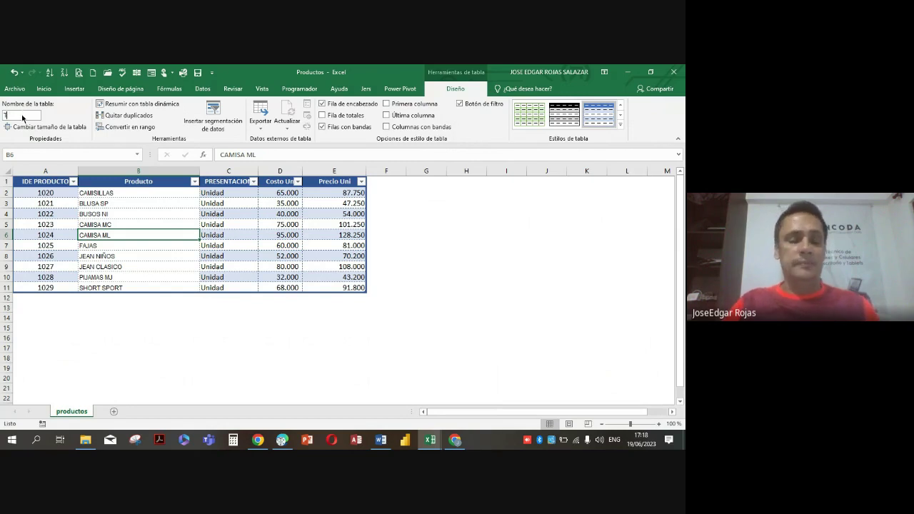
{"action": "type", "text": "Producto"}
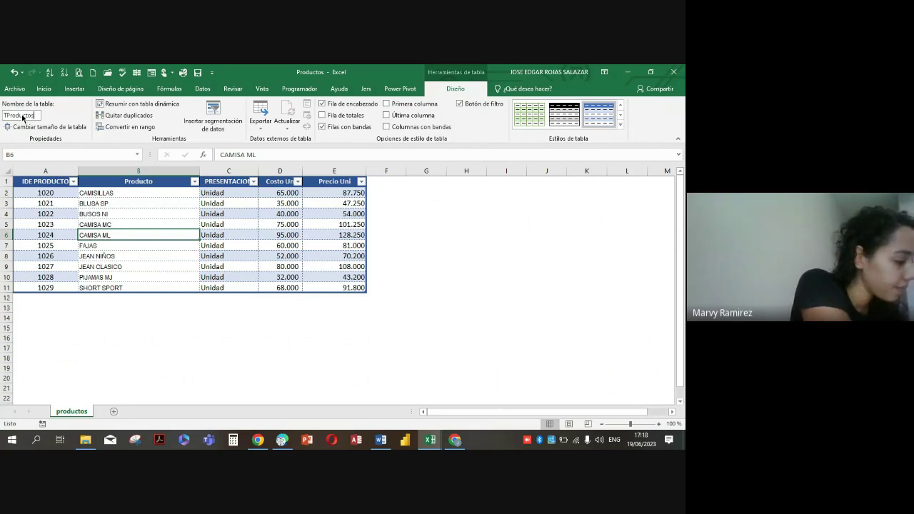
{"action": "type", "text": "s"}
{"action": "key", "text": "Return"}
{"action": "left_click", "coordinate": [112, 205]}
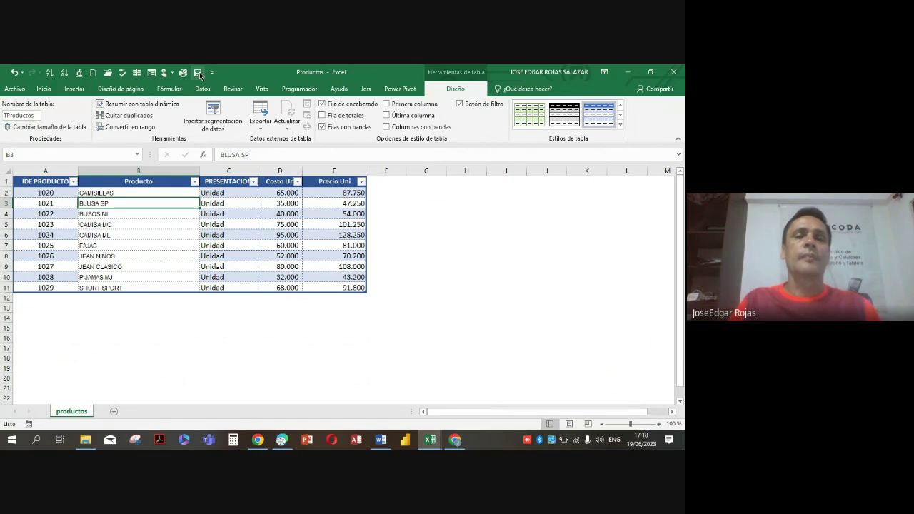
{"action": "left_click", "coordinate": [674, 72]}
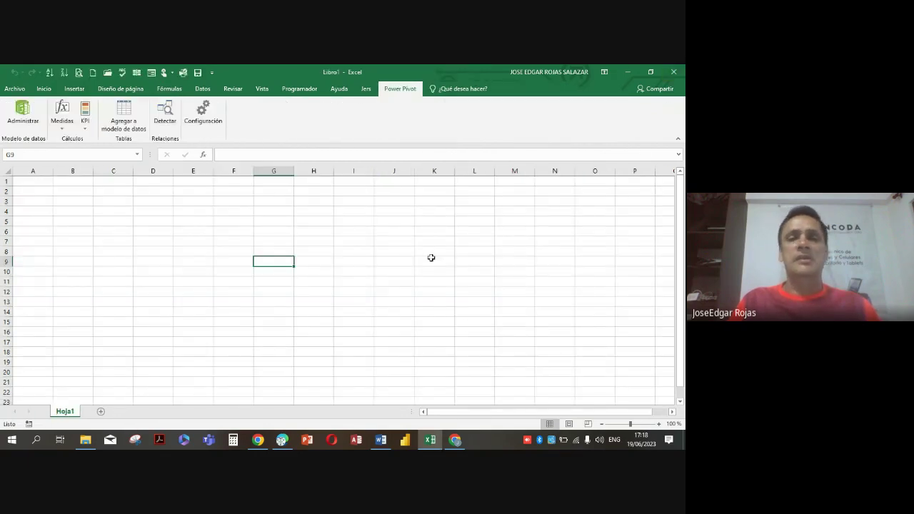
- Bring up the Power Pivot folder listing Asesores, Clientes, Ingresos and Productos
{"action": "left_click", "coordinate": [396, 233]}
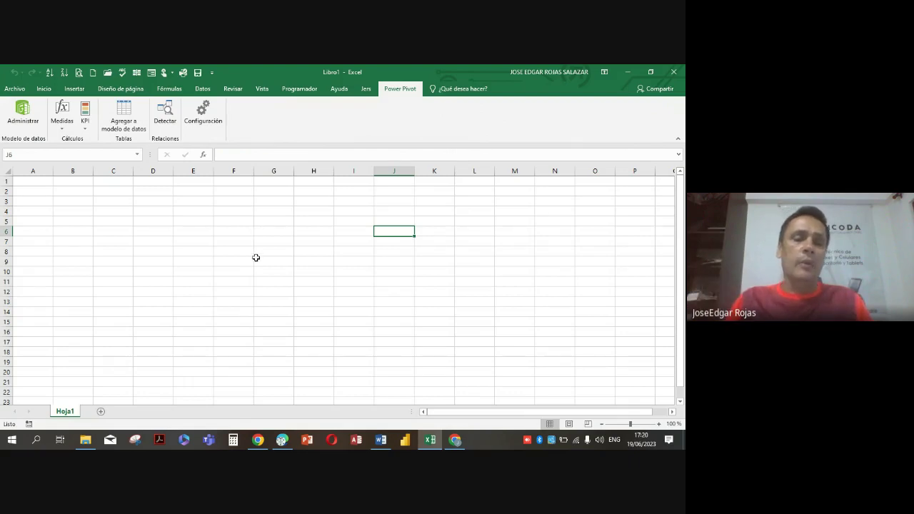
{"action": "left_click", "coordinate": [85, 439]}
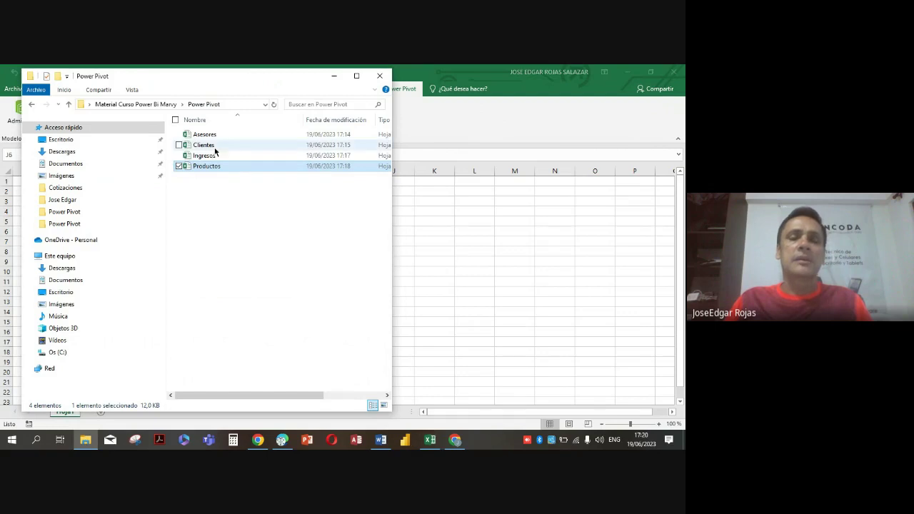
- Minimize the Power Pivot folder window to return to the blank Libro1 workbook
{"action": "left_click", "coordinate": [332, 77]}
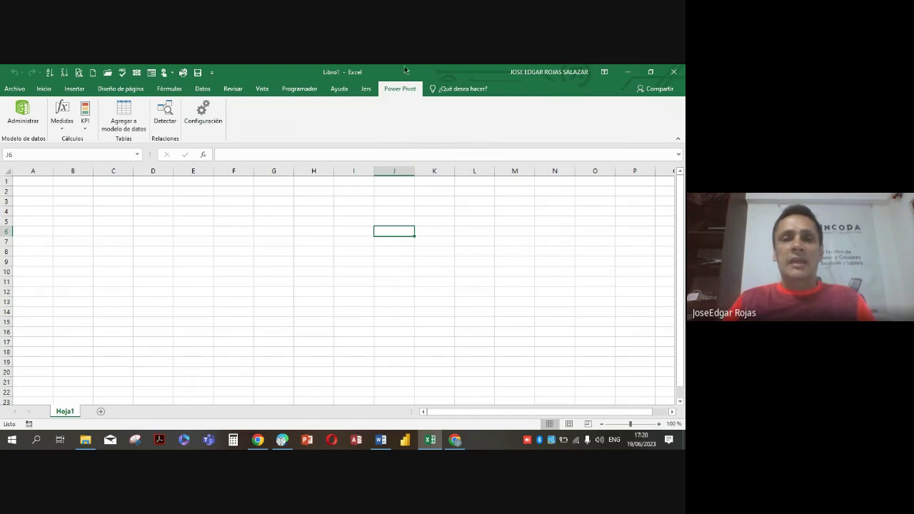
- Open the Power Pivot Manage window for Libro1's empty data model
{"action": "left_click", "coordinate": [341, 241]}
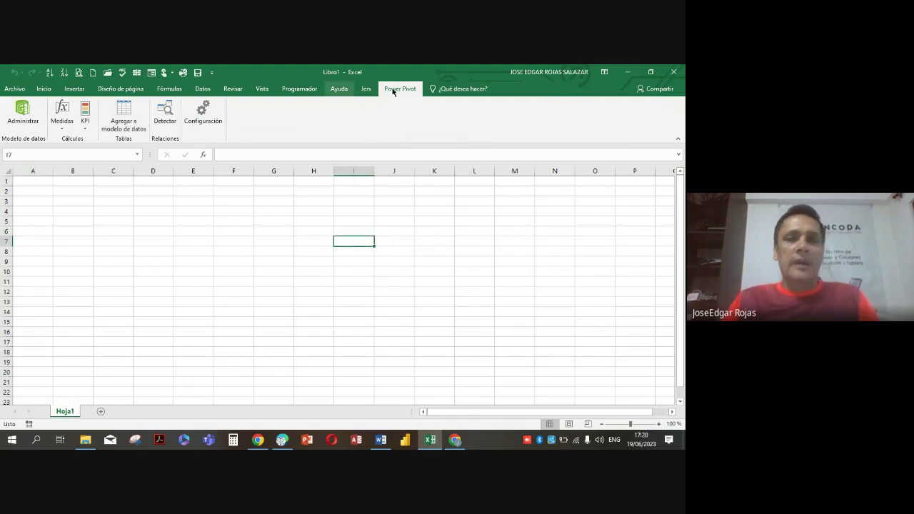
{"action": "left_click", "coordinate": [117, 229]}
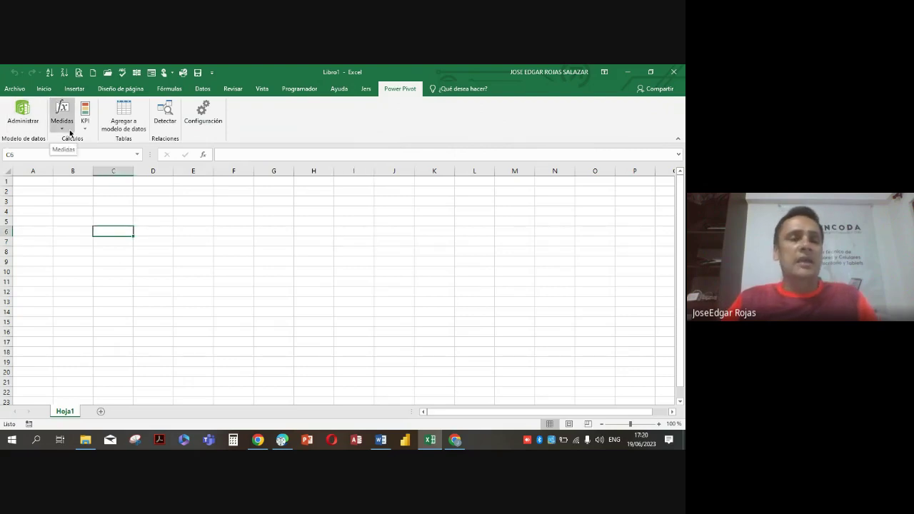
{"action": "left_click", "coordinate": [184, 240]}
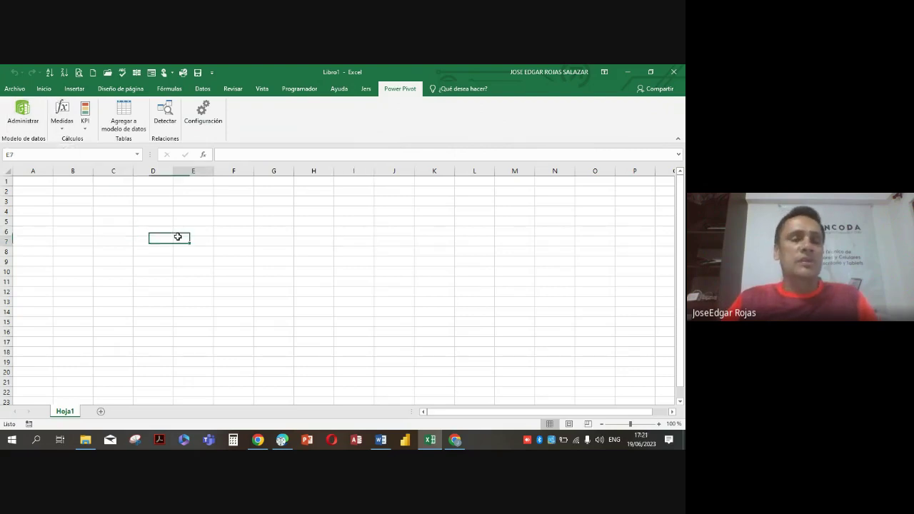
{"action": "left_click", "coordinate": [24, 110]}
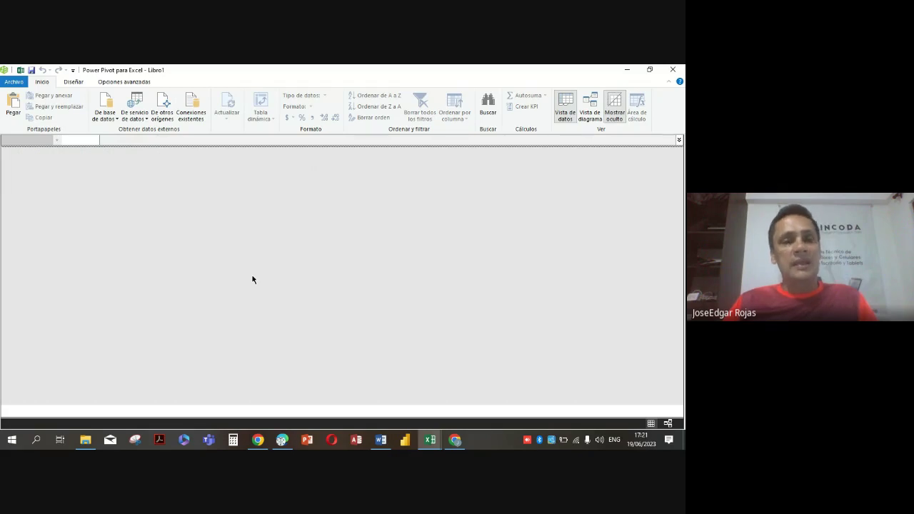
- Start the Table Import Wizard from other sources with an Excel file as the source
{"action": "left_click", "coordinate": [164, 101]}
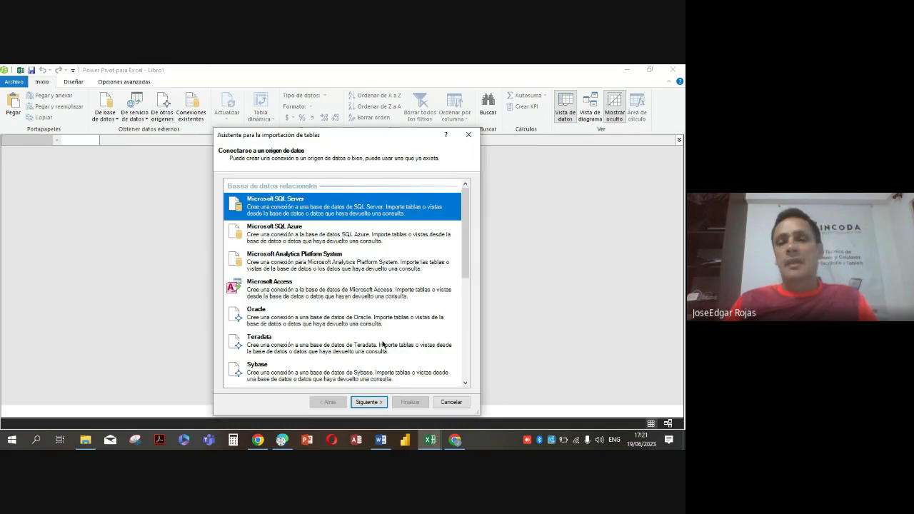
{"action": "left_click_drag", "start_coordinate": [464, 227], "coordinate": [456, 362]}
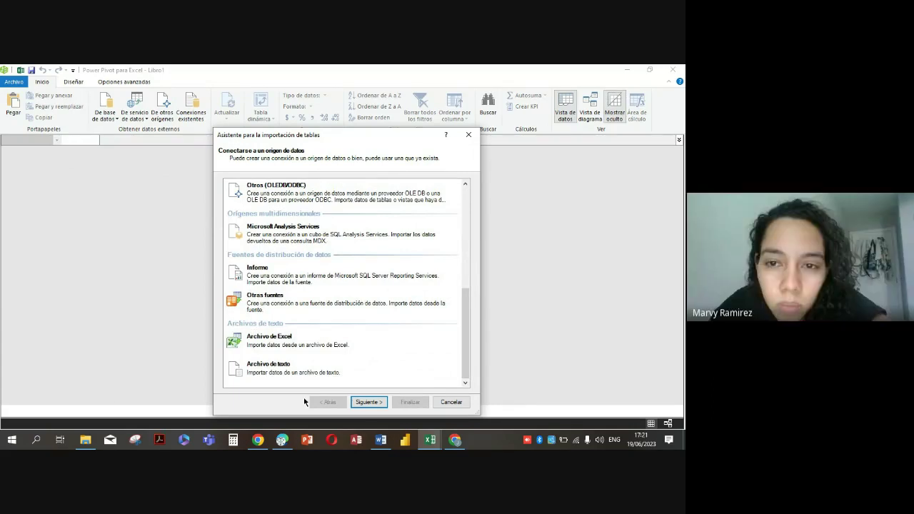
{"action": "left_click", "coordinate": [265, 346]}
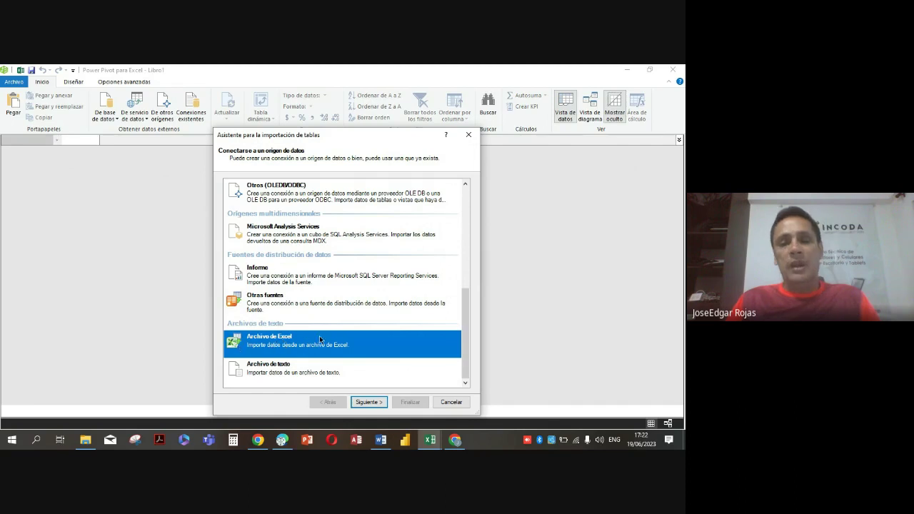
{"action": "left_click", "coordinate": [364, 404]}
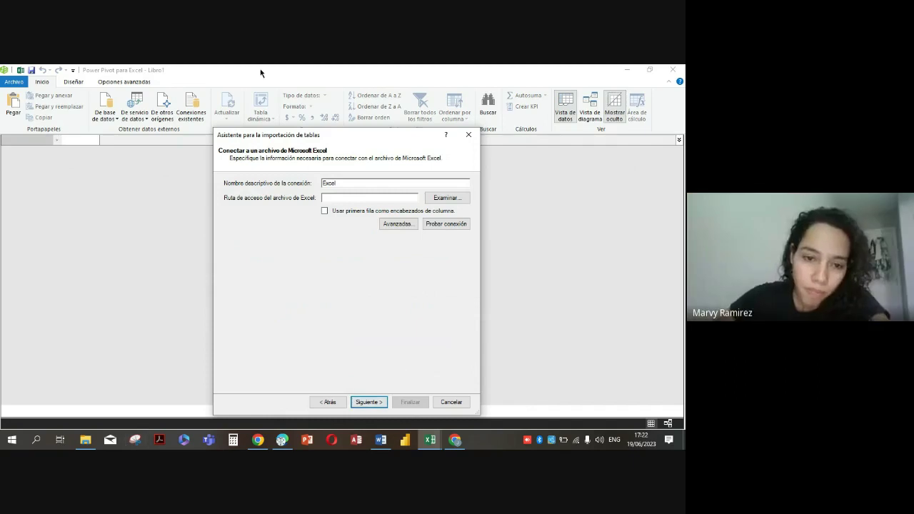
- Browse from the Desktop into the Power BI course material's Power Pivot folder
{"action": "left_click", "coordinate": [446, 198]}
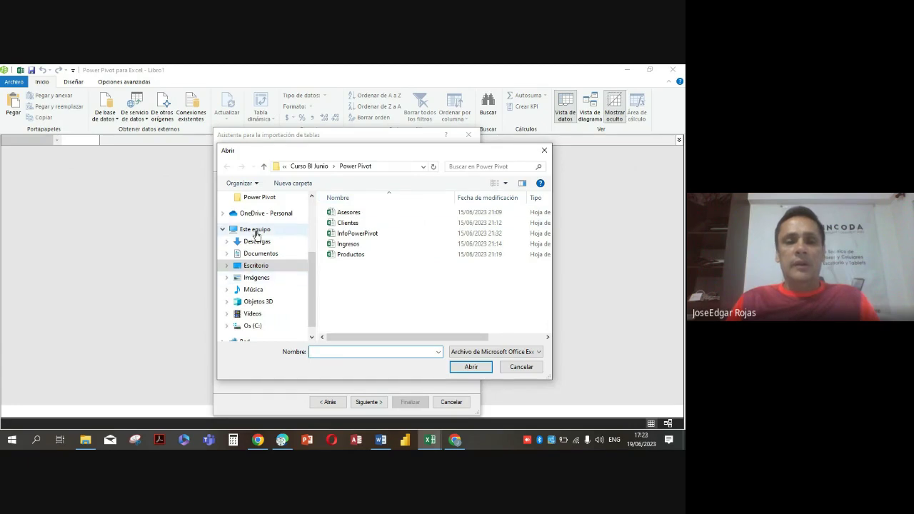
{"action": "scroll", "coordinate": [255, 233], "scroll_direction": "up", "scroll_amount": 3}
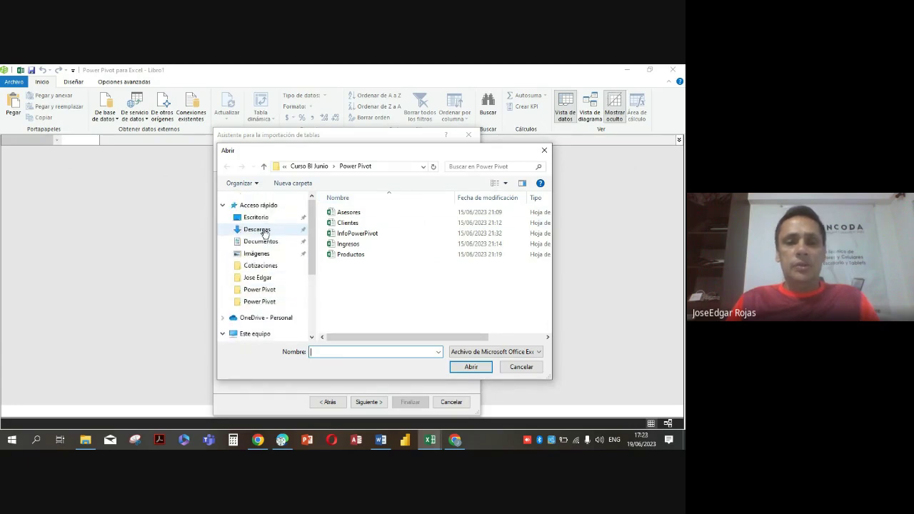
{"action": "left_click", "coordinate": [256, 217]}
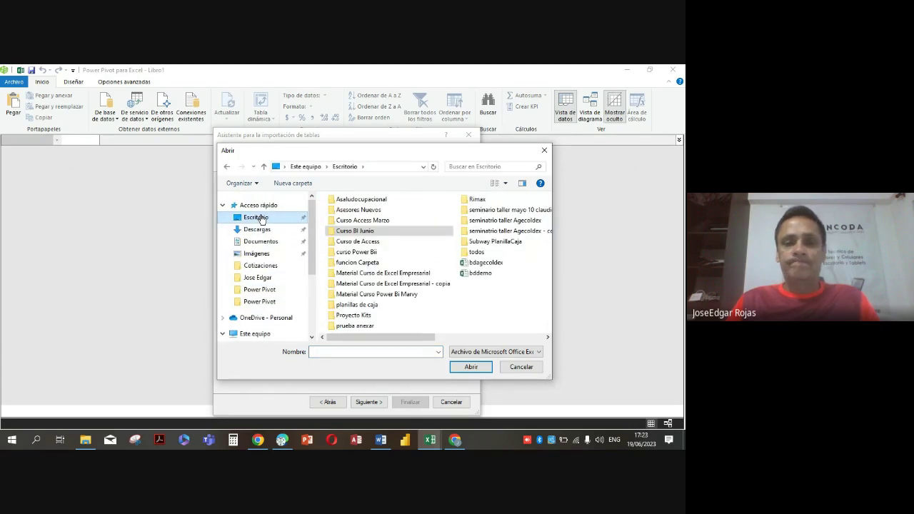
{"action": "left_click", "coordinate": [409, 295]}
{"action": "double_click", "coordinate": [410, 295]}
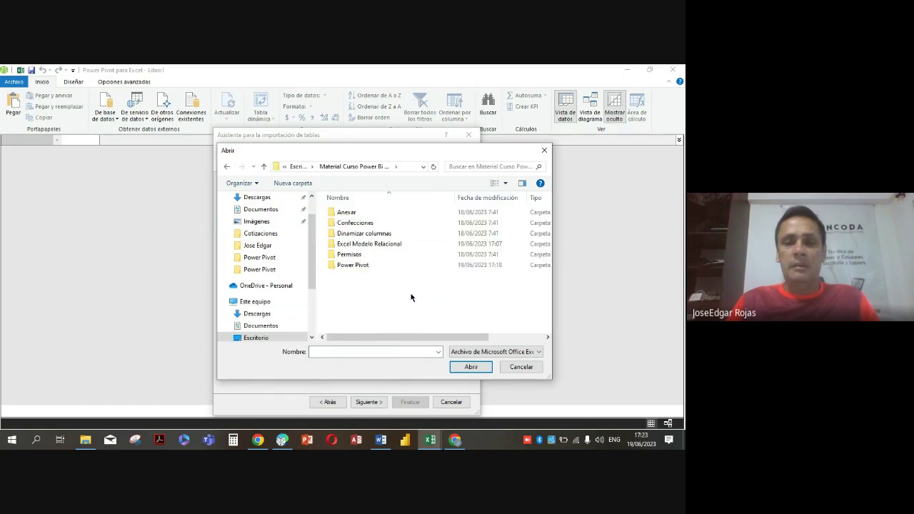
{"action": "double_click", "coordinate": [357, 265]}
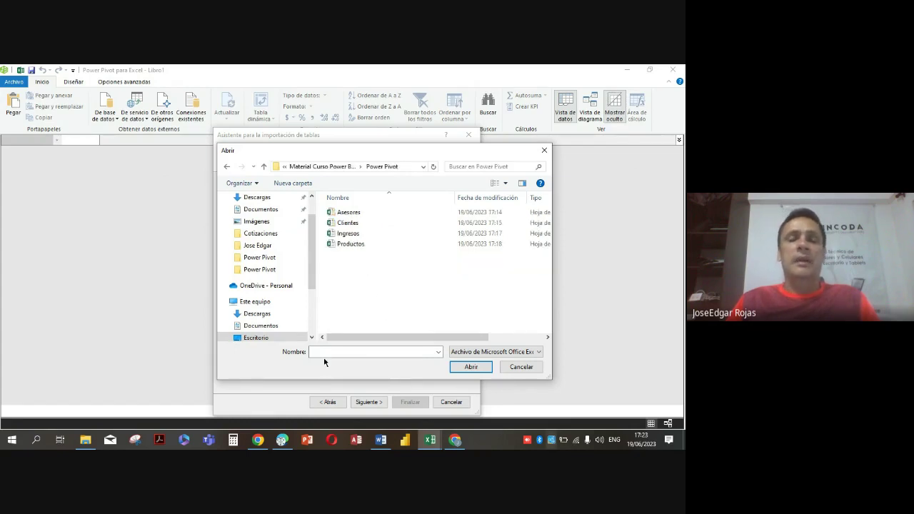
- Load the Asesores workbook into the connection and use the first row as column headers
{"action": "left_click", "coordinate": [346, 213]}
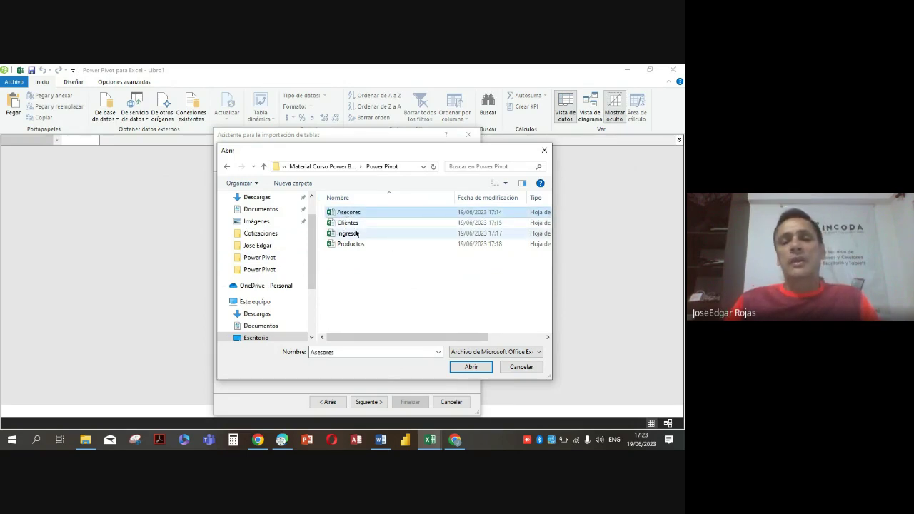
{"action": "left_click", "coordinate": [356, 234]}
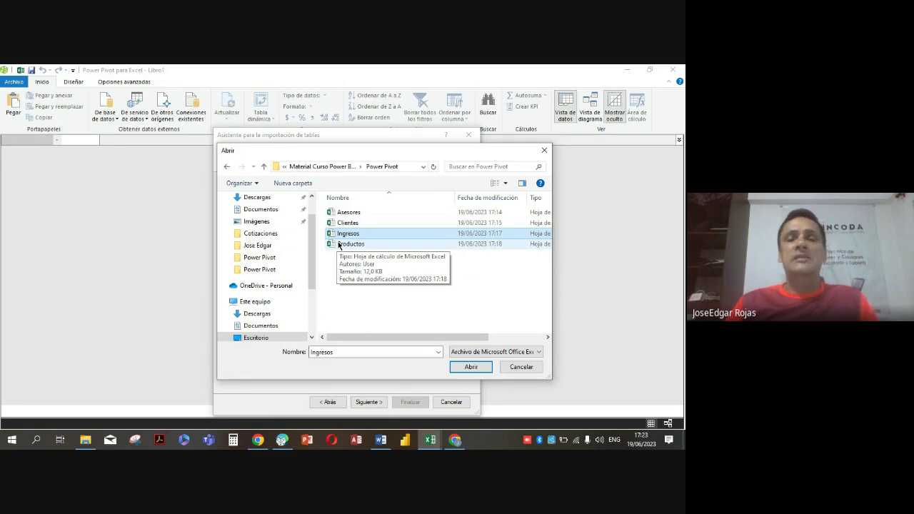
{"action": "left_click", "coordinate": [343, 214]}
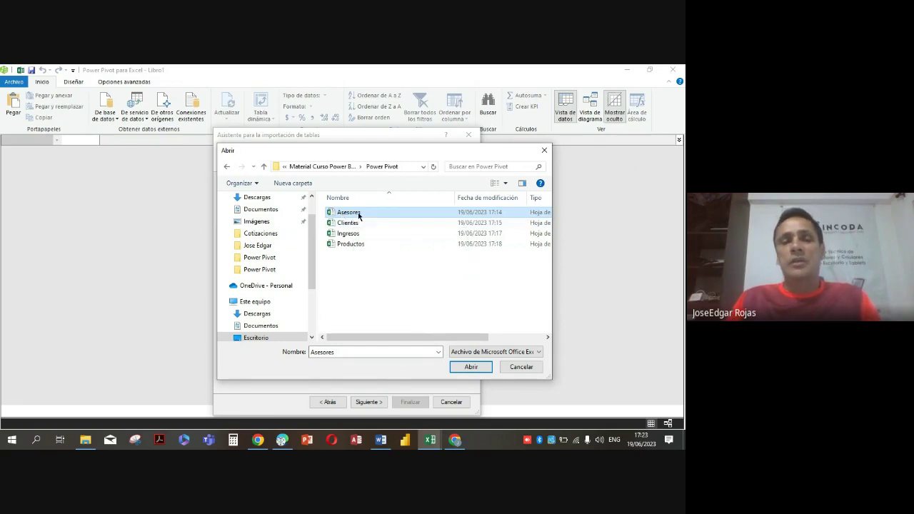
{"action": "left_click", "coordinate": [358, 215]}
{"action": "left_click", "coordinate": [464, 368]}
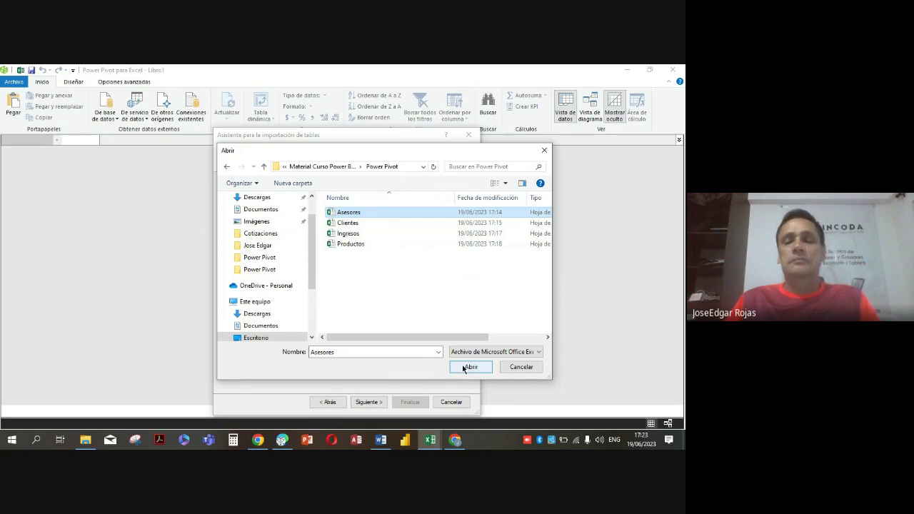
{"action": "left_click", "coordinate": [470, 367]}
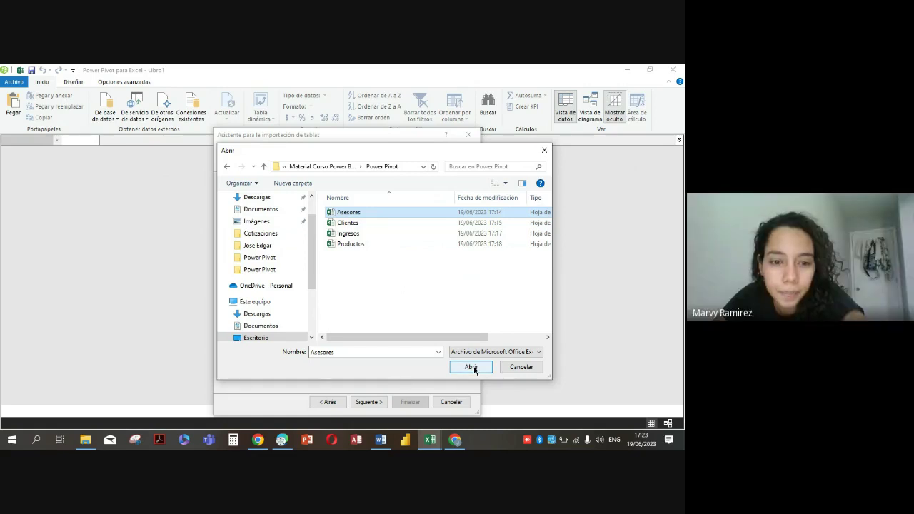
{"action": "left_click", "coordinate": [472, 367]}
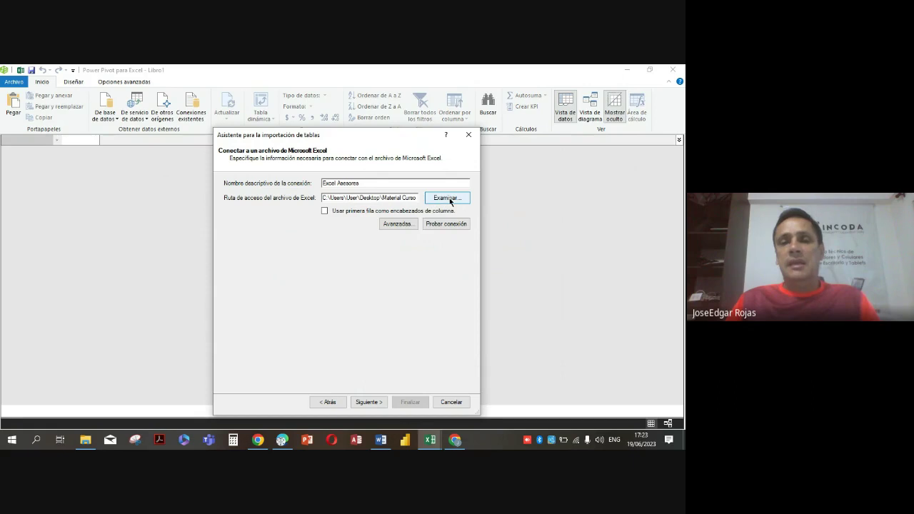
{"action": "left_click", "coordinate": [324, 211]}
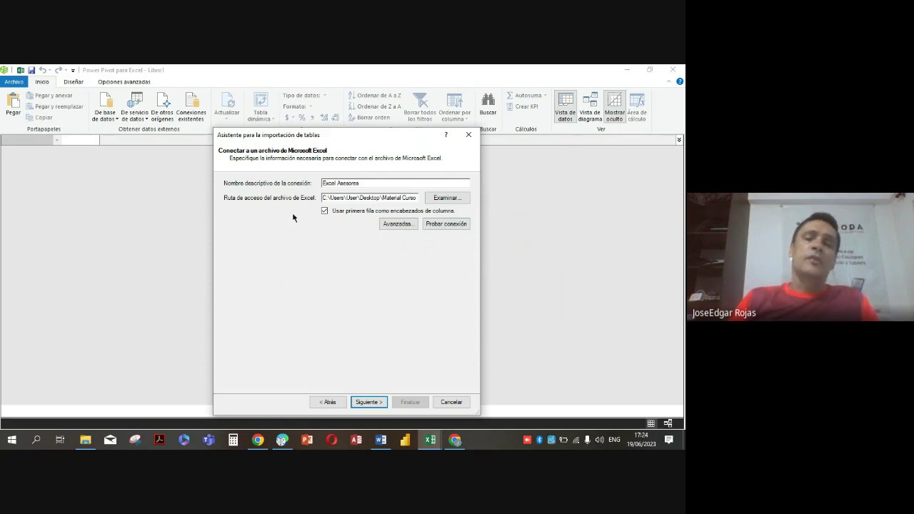
{"action": "left_click", "coordinate": [325, 211]}
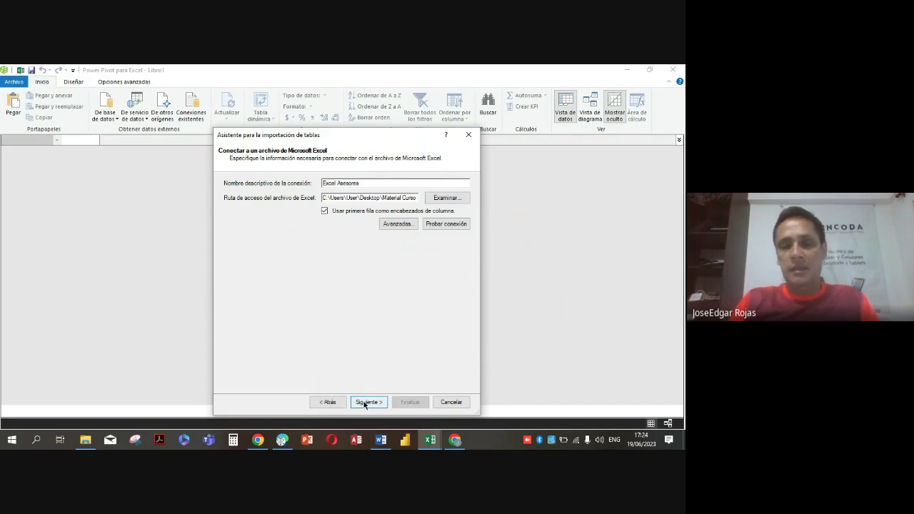
- Select the asesores$ table in the import list and preview its seven adviser rows
{"action": "left_click", "coordinate": [366, 402]}
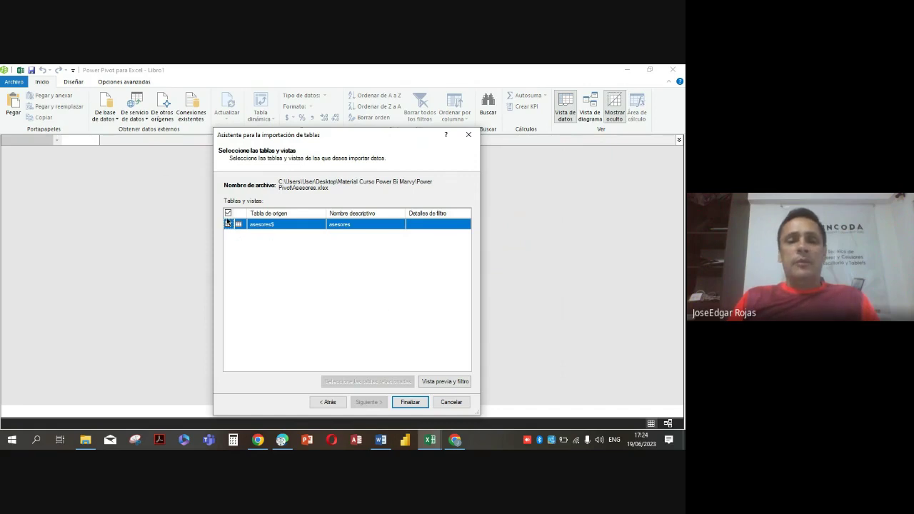
{"action": "left_click", "coordinate": [355, 227]}
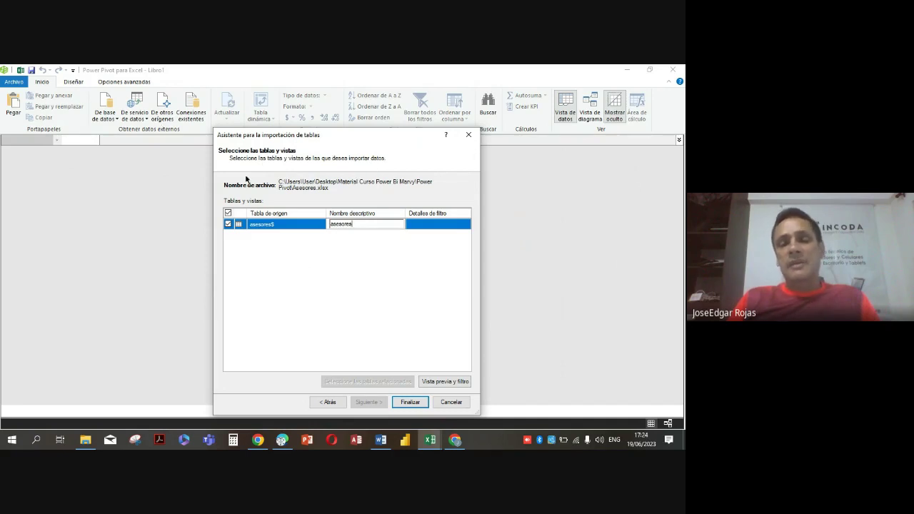
{"action": "left_click", "coordinate": [455, 382]}
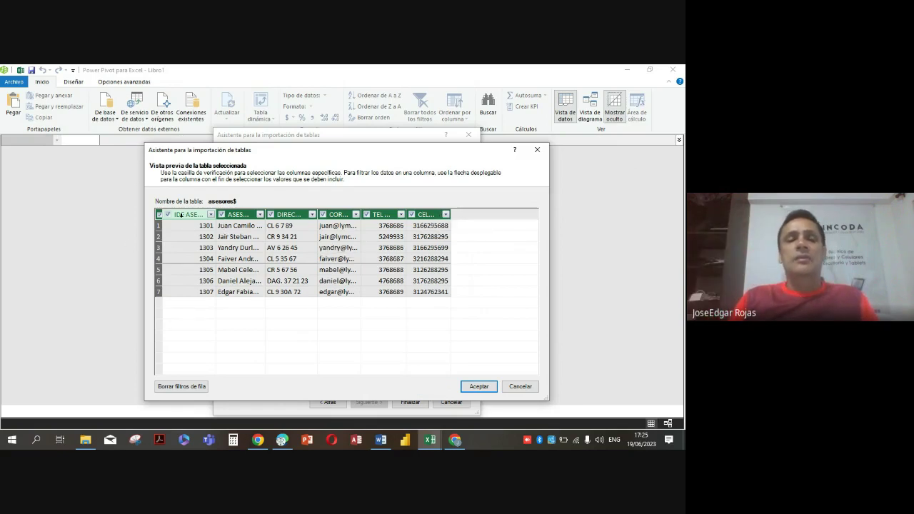
- Toggle all asesores$ columns off and back on, then accept the preview with every column included
{"action": "left_click", "coordinate": [159, 215]}
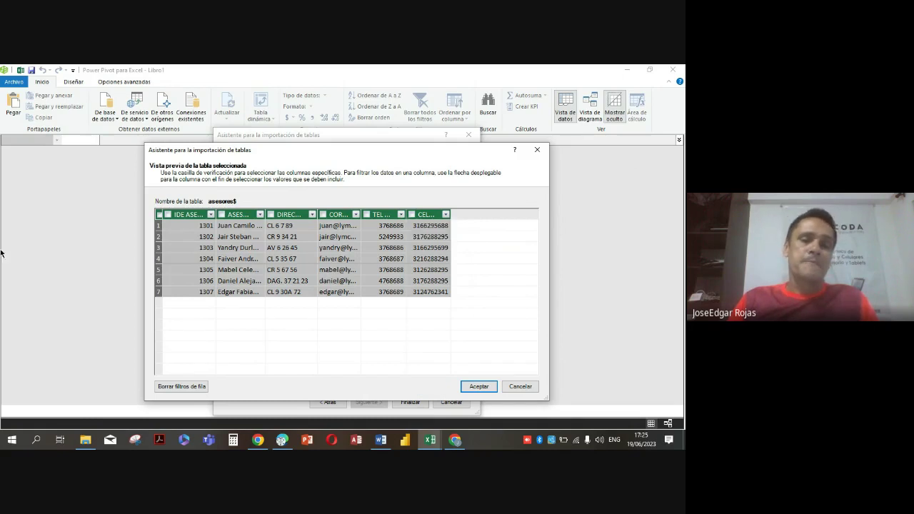
{"action": "left_click", "coordinate": [159, 215]}
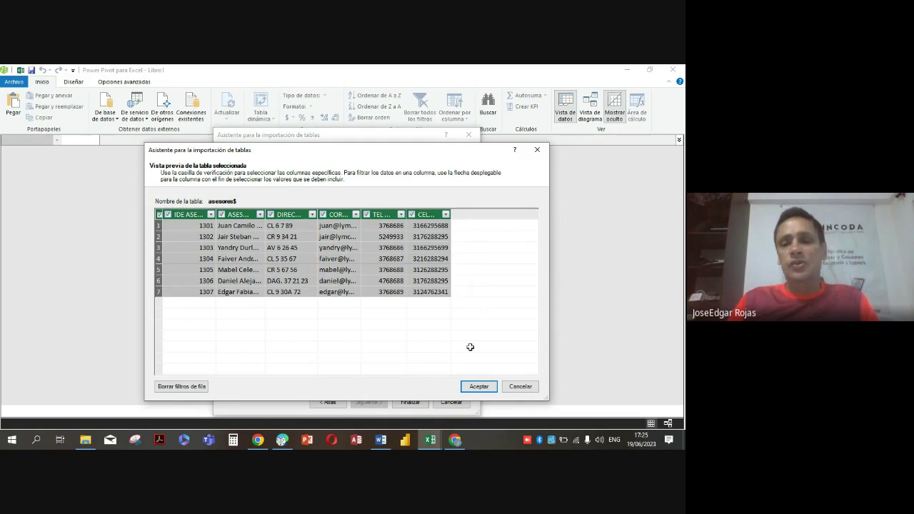
{"action": "left_click", "coordinate": [479, 386]}
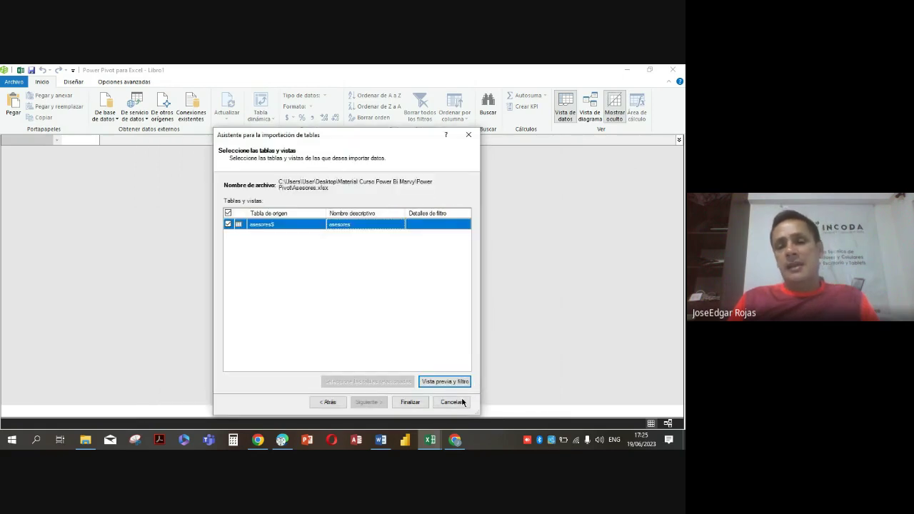
- Finish importing the 7-row asesores table and widen its CELULAR column
{"action": "left_click", "coordinate": [410, 402]}
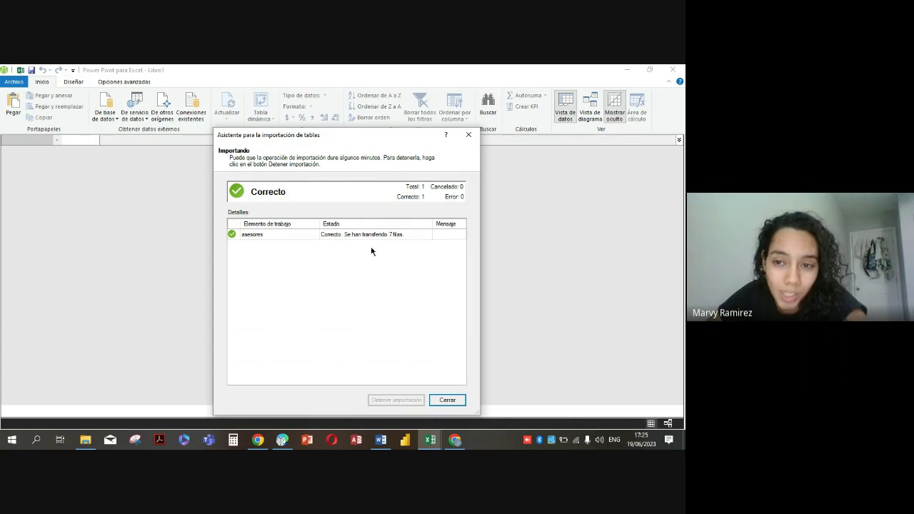
{"action": "left_click", "coordinate": [448, 401]}
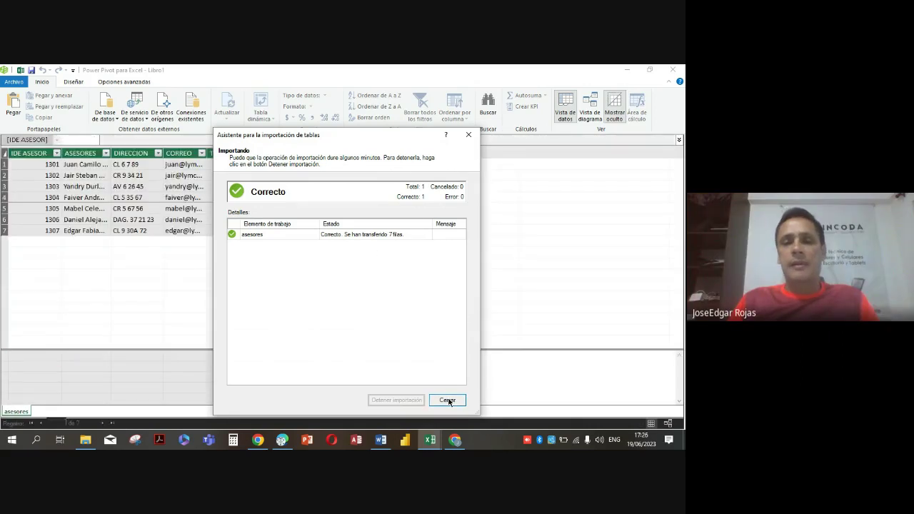
{"action": "left_click", "coordinate": [448, 400]}
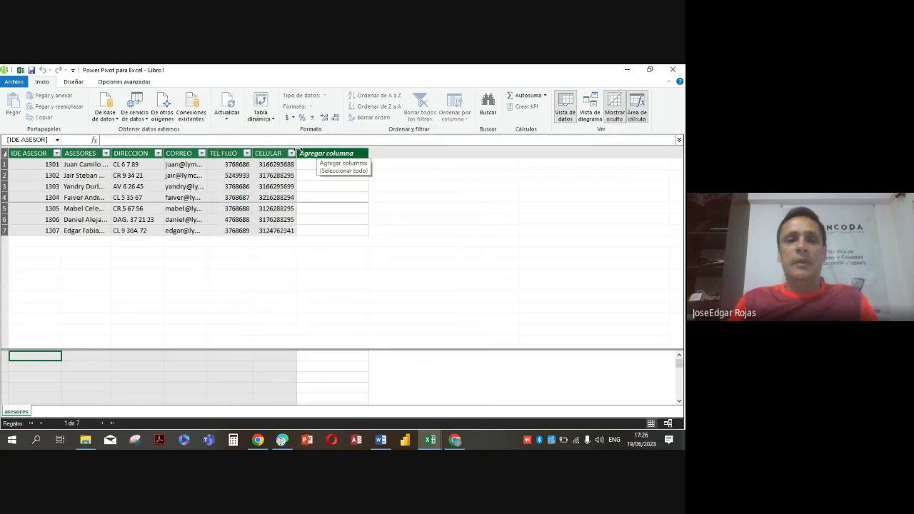
{"action": "left_click_drag", "start_coordinate": [296, 149], "coordinate": [312, 147]}
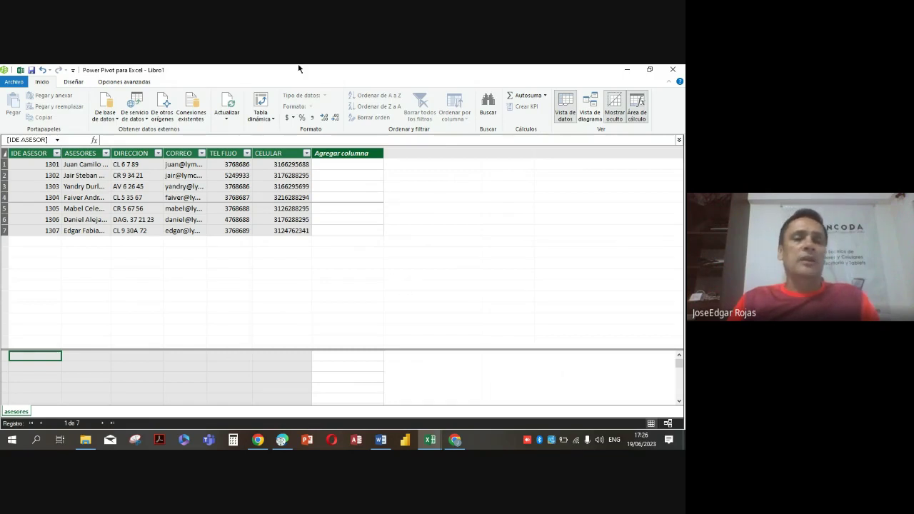
- Import the 15-row clientes table from the Clientes Excel workbook, using first-row headers
{"action": "left_click", "coordinate": [168, 107]}
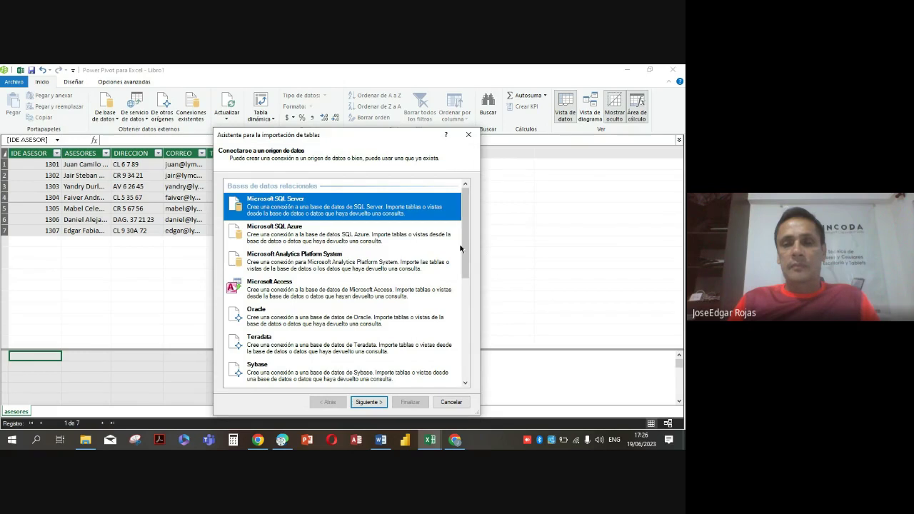
{"action": "left_click_drag", "start_coordinate": [465, 241], "coordinate": [464, 361]}
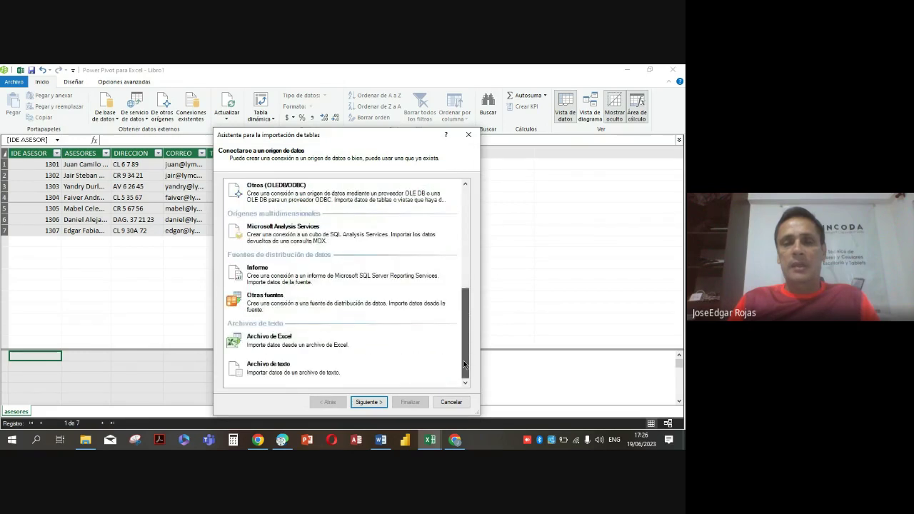
{"action": "left_click", "coordinate": [268, 344]}
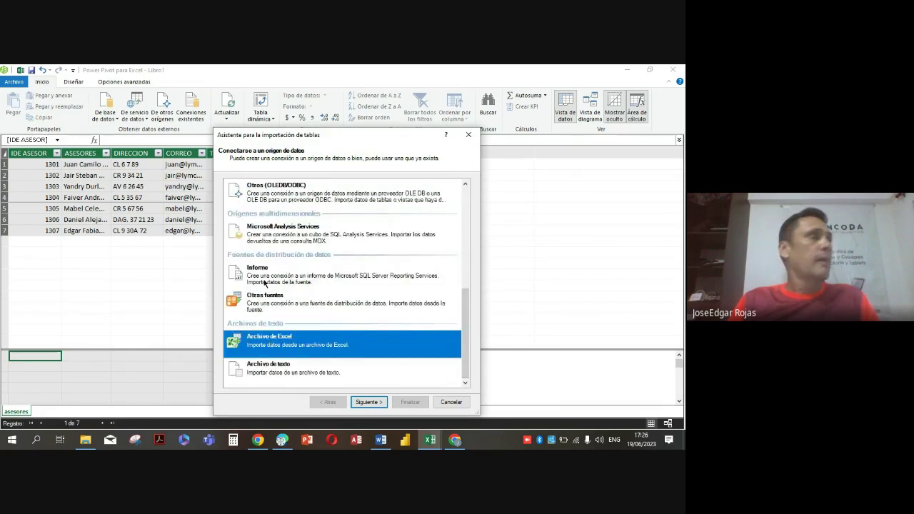
{"action": "left_click", "coordinate": [368, 402]}
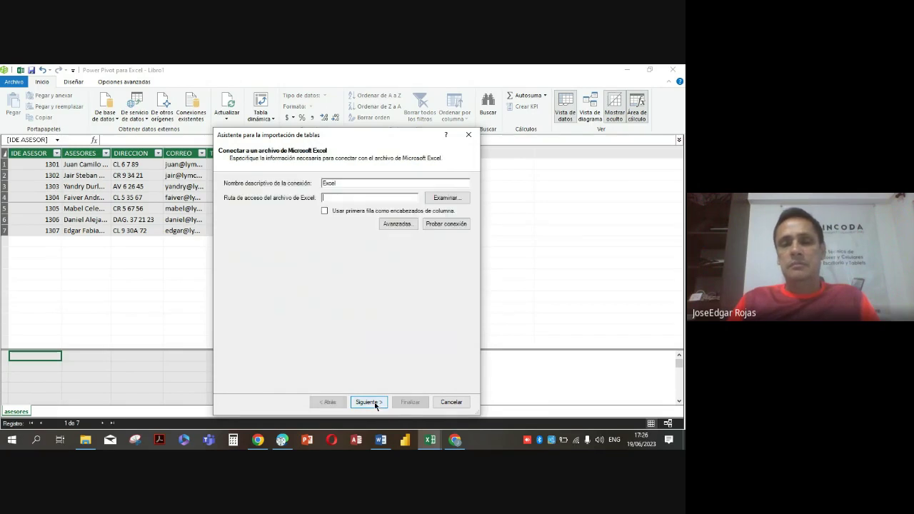
{"action": "left_click", "coordinate": [443, 199]}
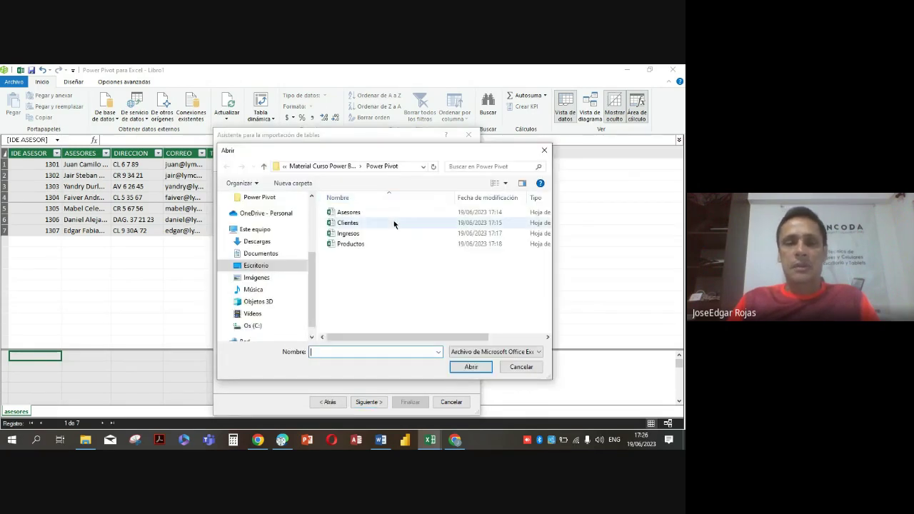
{"action": "left_click", "coordinate": [341, 223]}
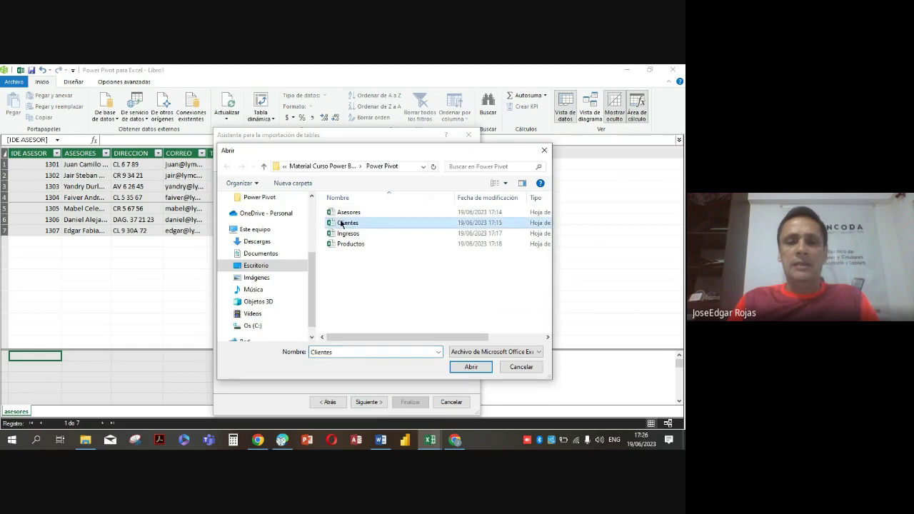
{"action": "left_click", "coordinate": [471, 366]}
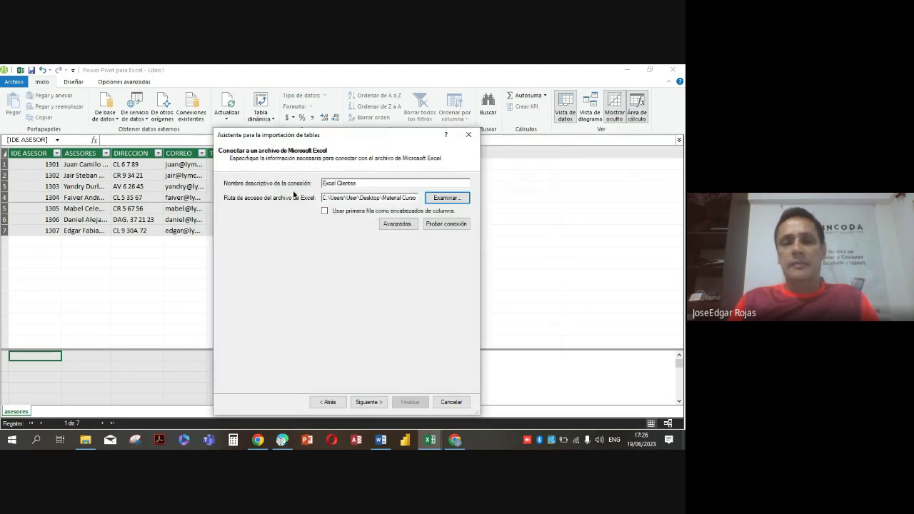
{"action": "left_click", "coordinate": [324, 211]}
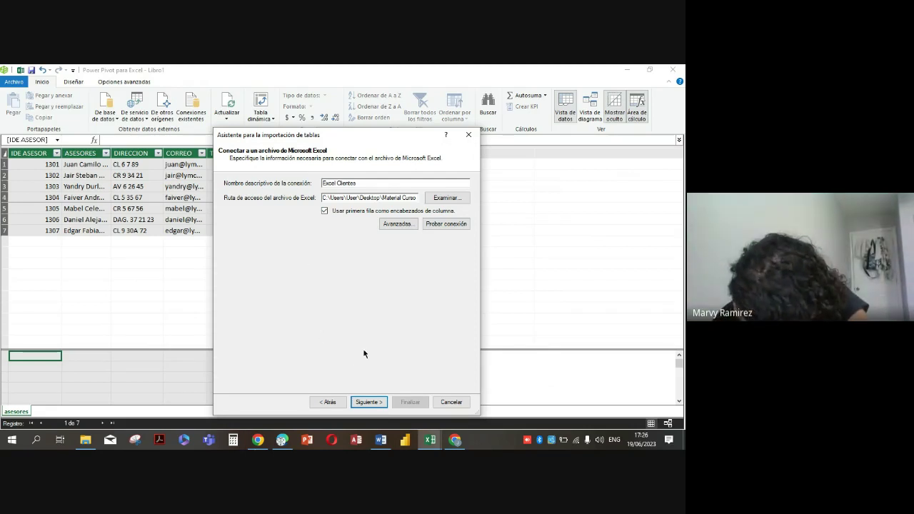
{"action": "left_click", "coordinate": [371, 402]}
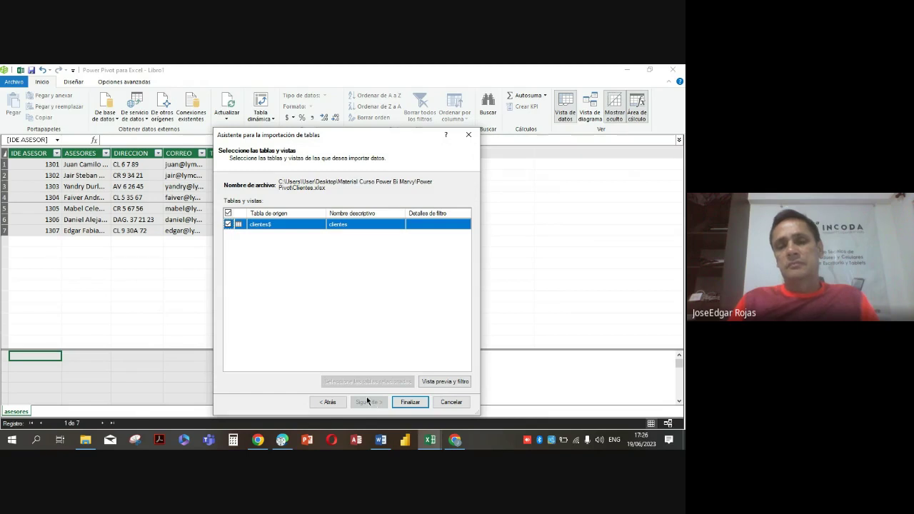
{"action": "left_click", "coordinate": [411, 402]}
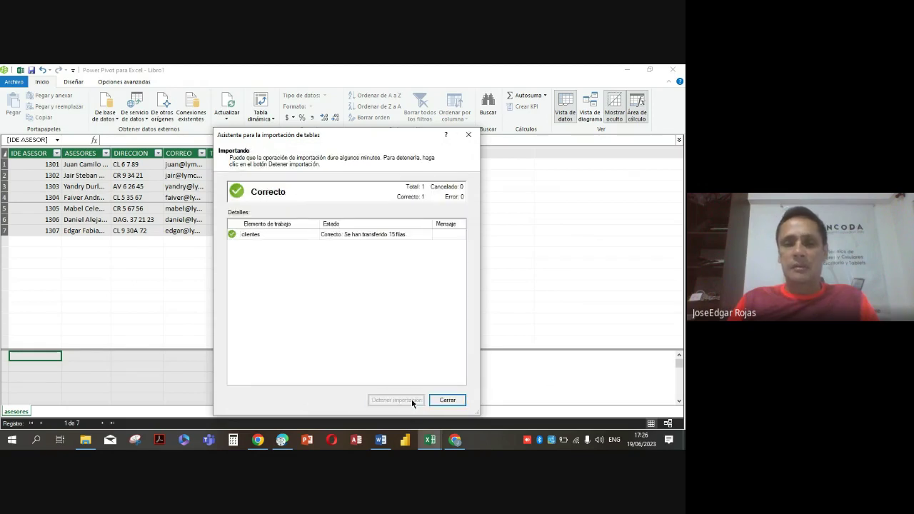
{"action": "left_click", "coordinate": [454, 402]}
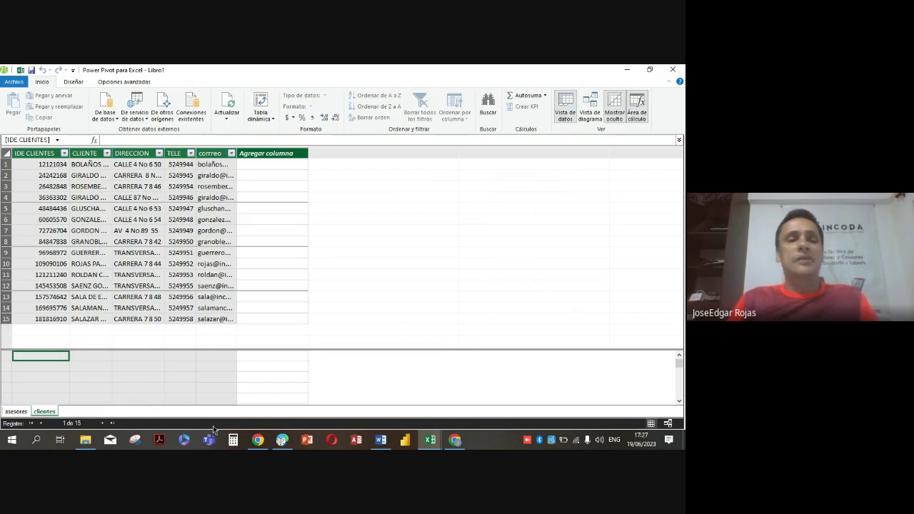
- Widen the clientes table's correo column, then start and cancel another import
{"action": "left_click", "coordinate": [17, 412]}
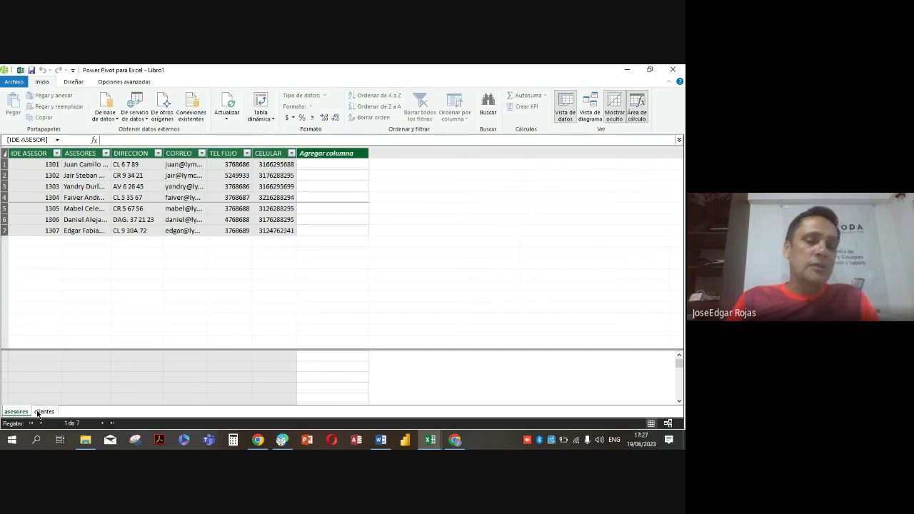
{"action": "left_click", "coordinate": [44, 412]}
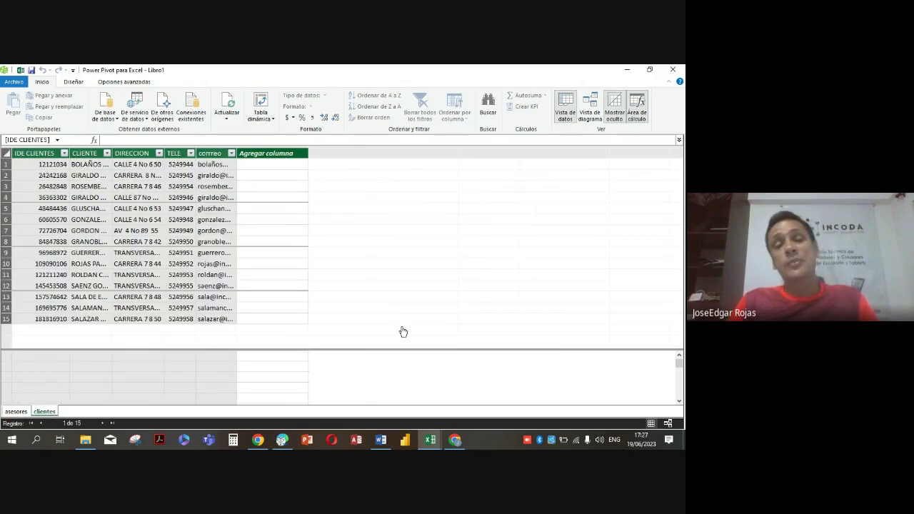
{"action": "left_click_drag", "start_coordinate": [236, 159], "coordinate": [252, 158]}
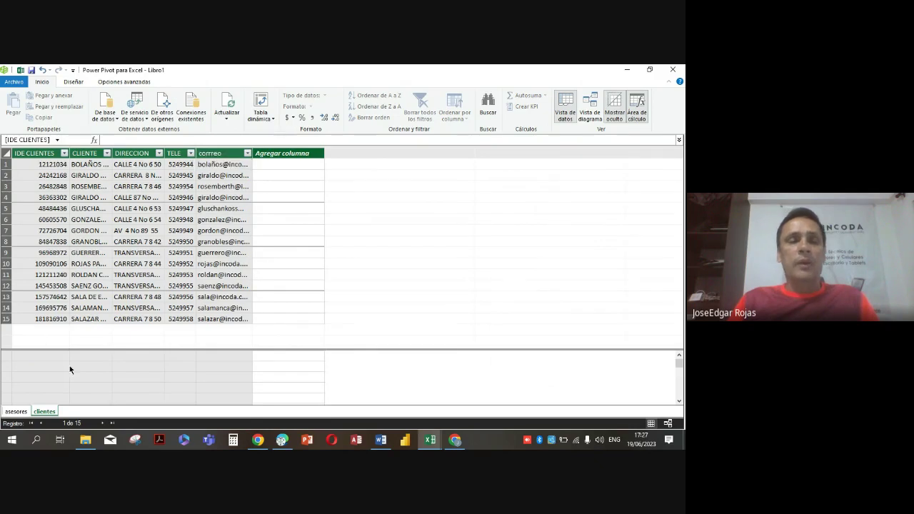
{"action": "left_click", "coordinate": [165, 107]}
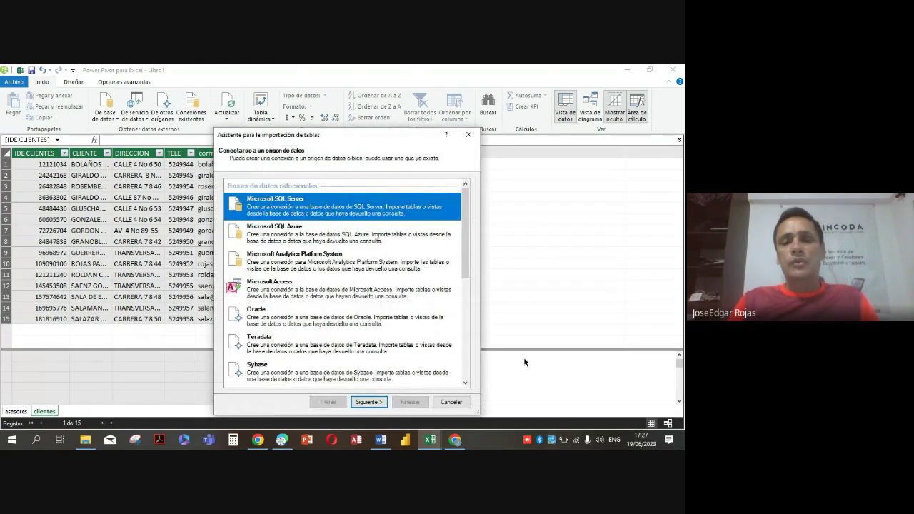
{"action": "left_click", "coordinate": [452, 402]}
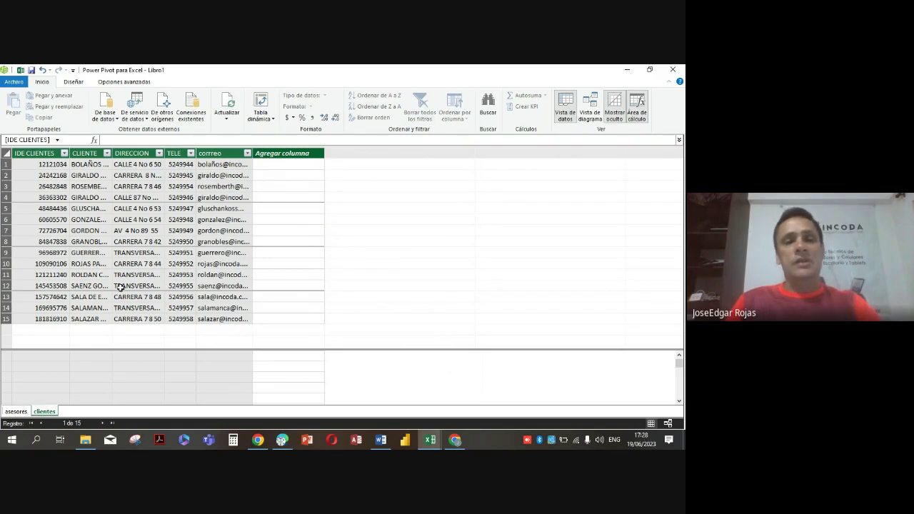
- Connect to the Ingresos Excel workbook as a new source, using first-row headers
{"action": "left_click", "coordinate": [166, 108]}
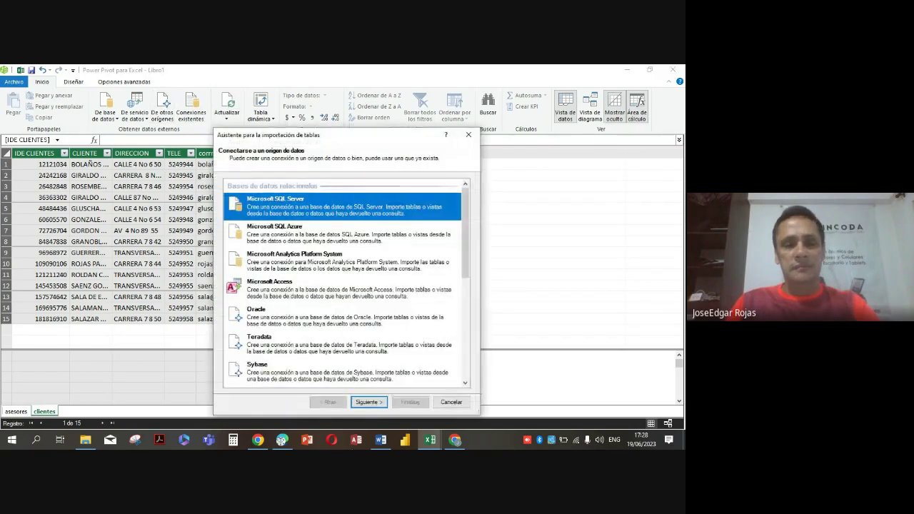
{"action": "left_click_drag", "start_coordinate": [463, 239], "coordinate": [462, 339]}
{"action": "left_click", "coordinate": [290, 346]}
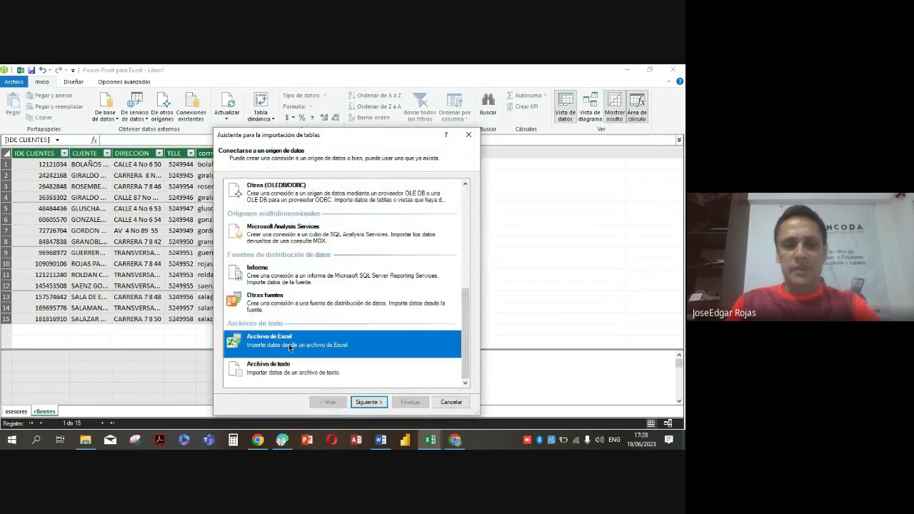
{"action": "left_click", "coordinate": [367, 403]}
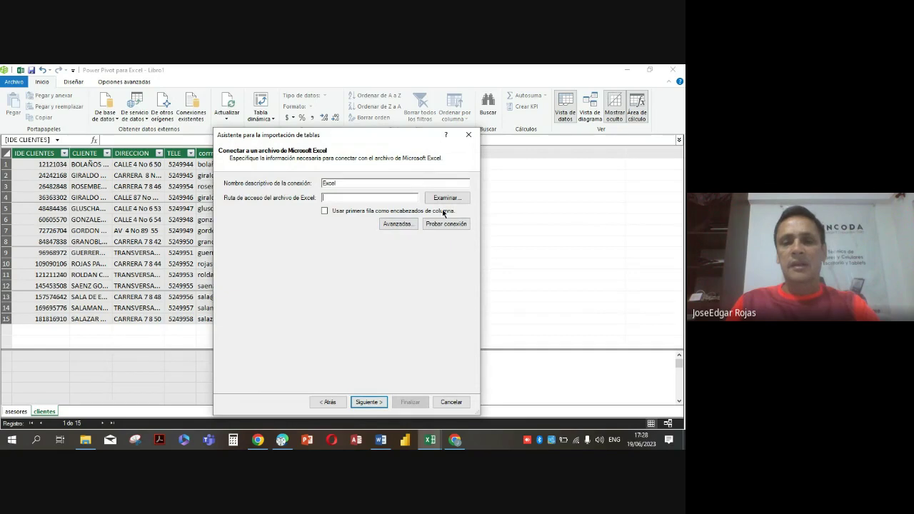
{"action": "left_click", "coordinate": [447, 198]}
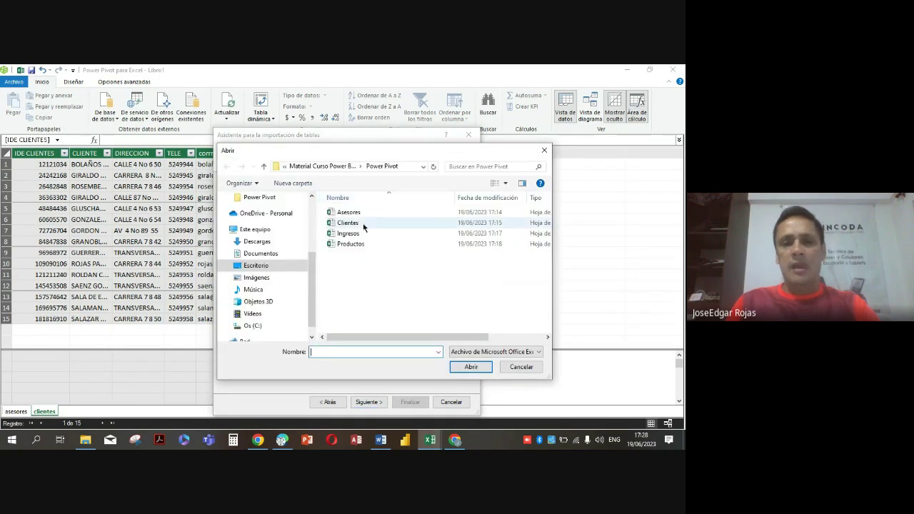
{"action": "left_click", "coordinate": [348, 233]}
{"action": "left_click", "coordinate": [469, 367]}
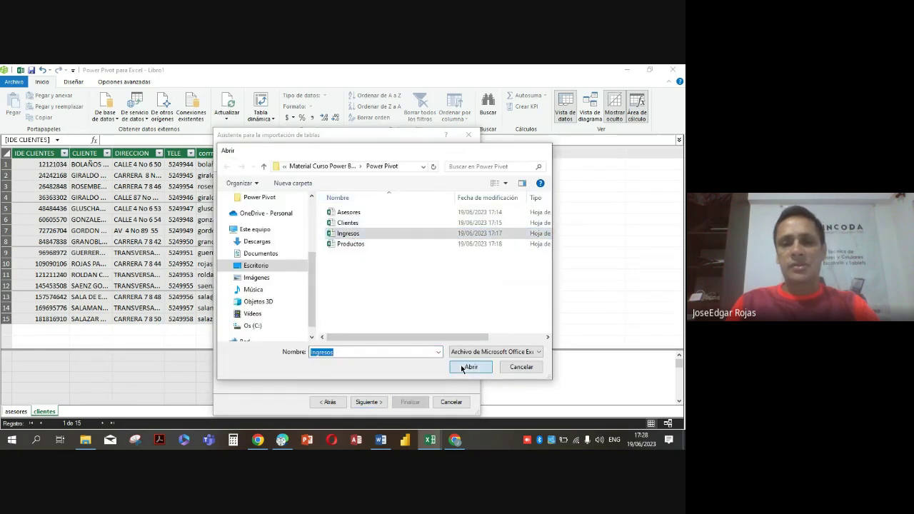
{"action": "left_click", "coordinate": [324, 211]}
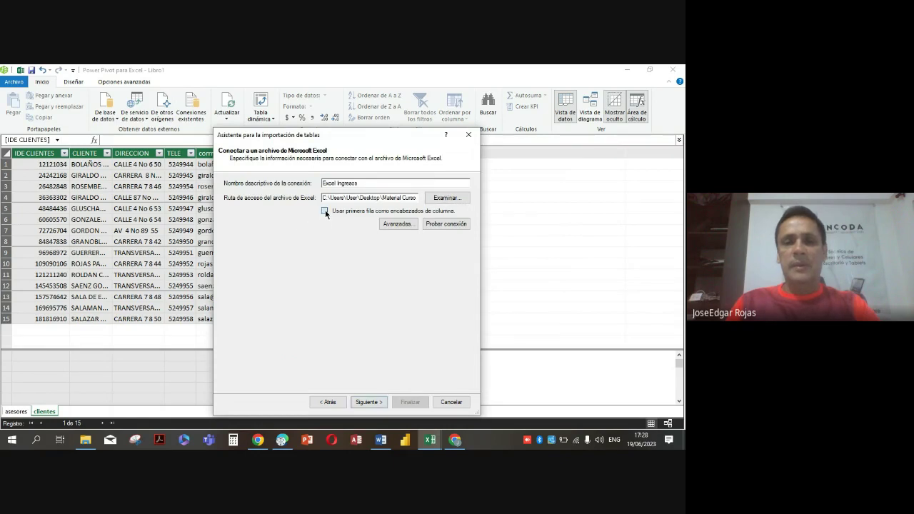
{"action": "left_click", "coordinate": [368, 401]}
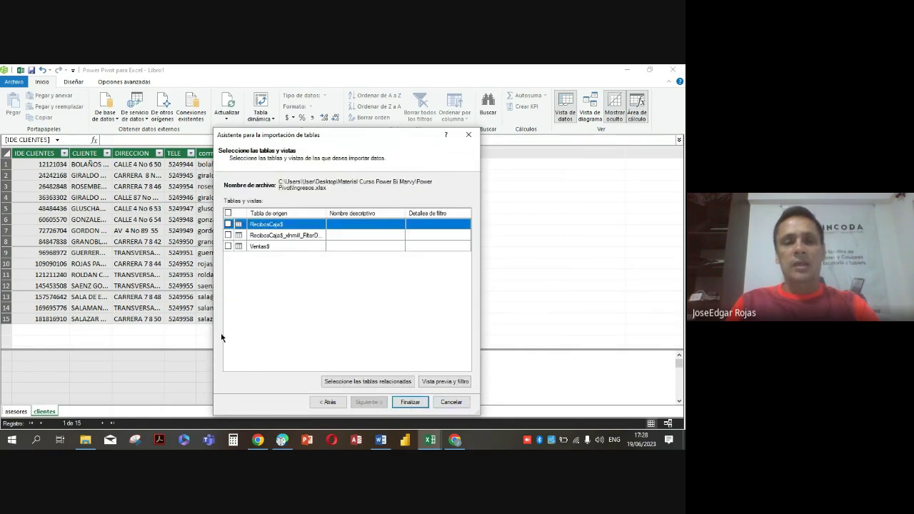
- Import the Ventas$ (653 rows) and RecibosCaja$ (170 rows) tables from Ingresos
{"action": "left_click", "coordinate": [228, 246]}
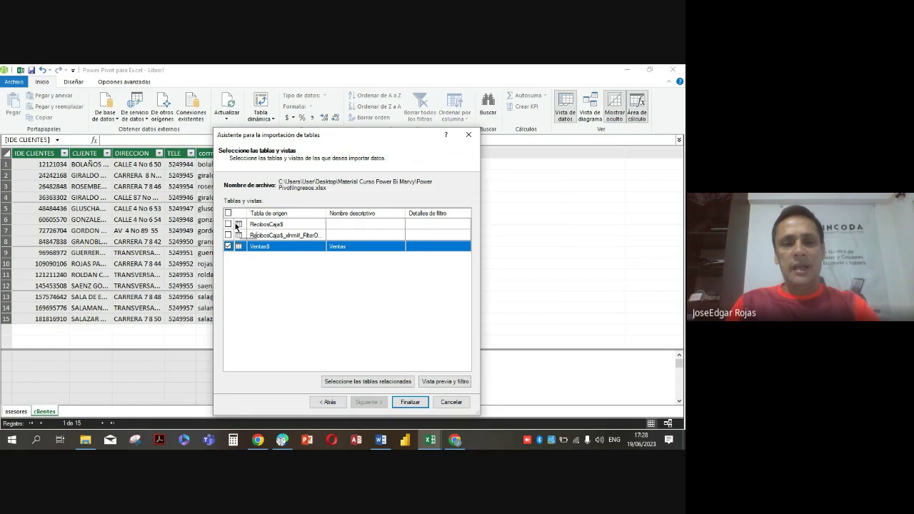
{"action": "left_click", "coordinate": [228, 224]}
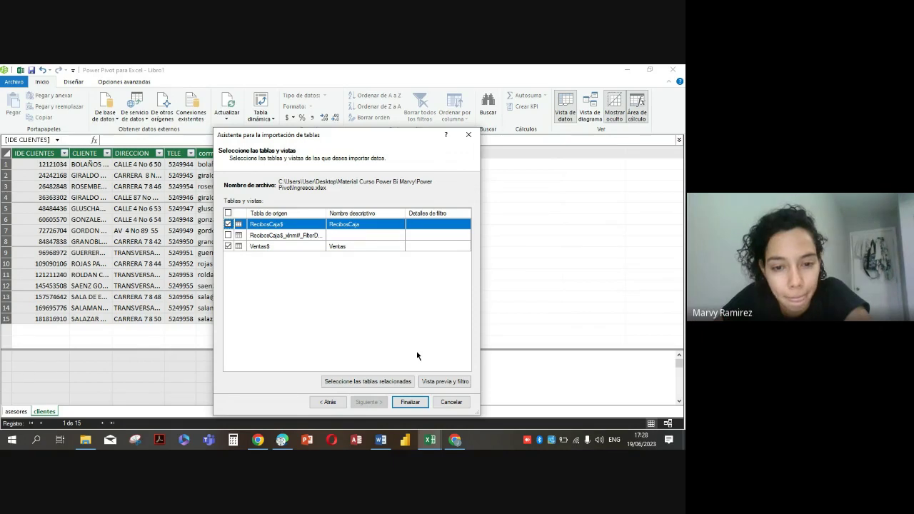
{"action": "left_click", "coordinate": [409, 403]}
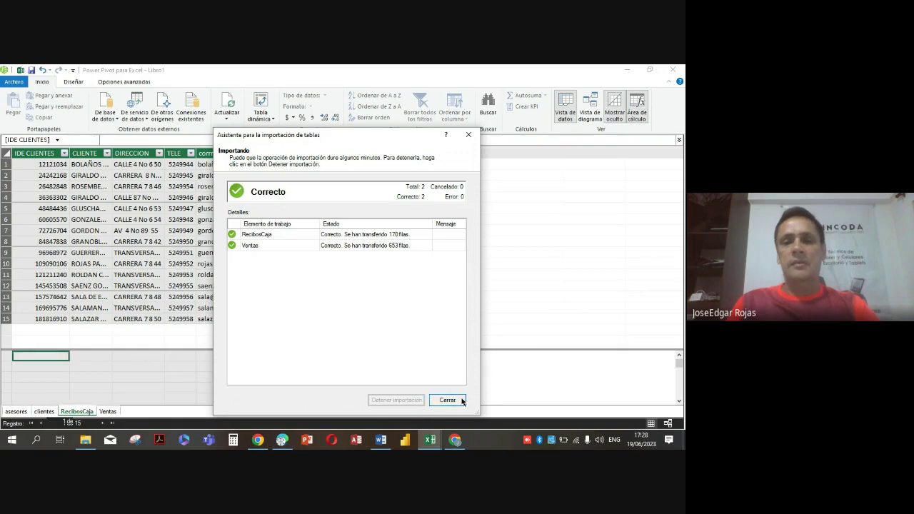
{"action": "left_click", "coordinate": [447, 400]}
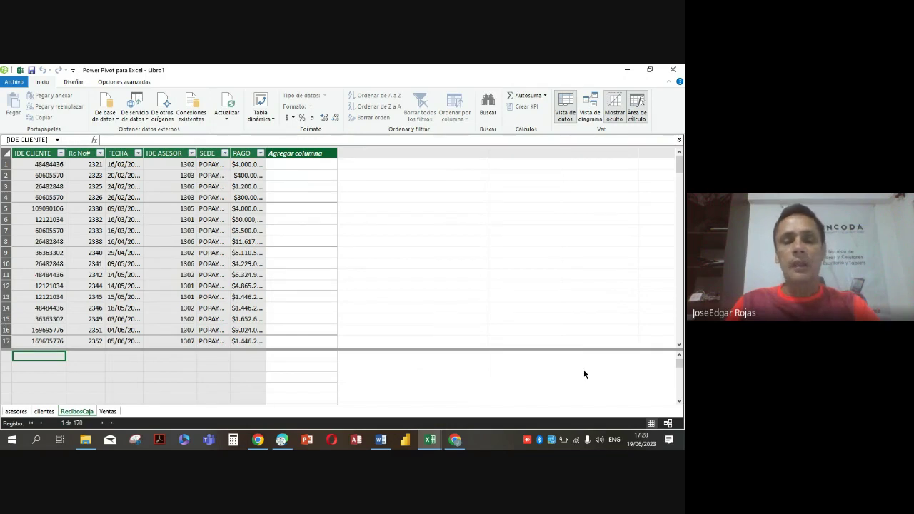
- Import the 10-row productos table from Productos.xlsx with first-row headers
{"action": "left_click", "coordinate": [161, 112]}
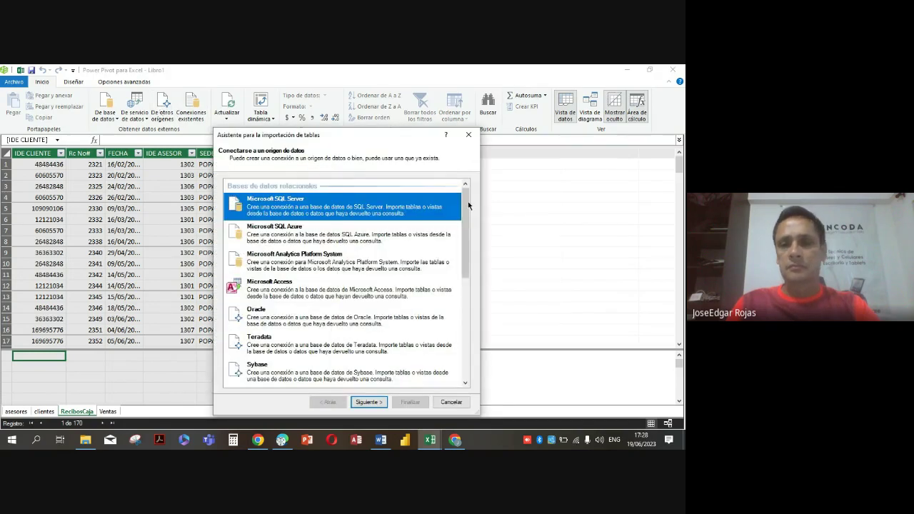
{"action": "scroll", "coordinate": [468, 205], "scroll_direction": "down", "scroll_amount": 5}
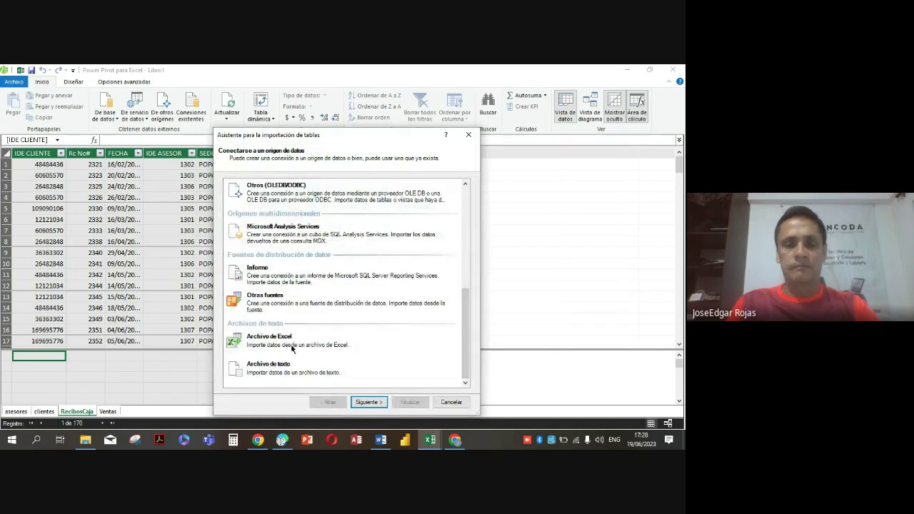
{"action": "left_click", "coordinate": [265, 343]}
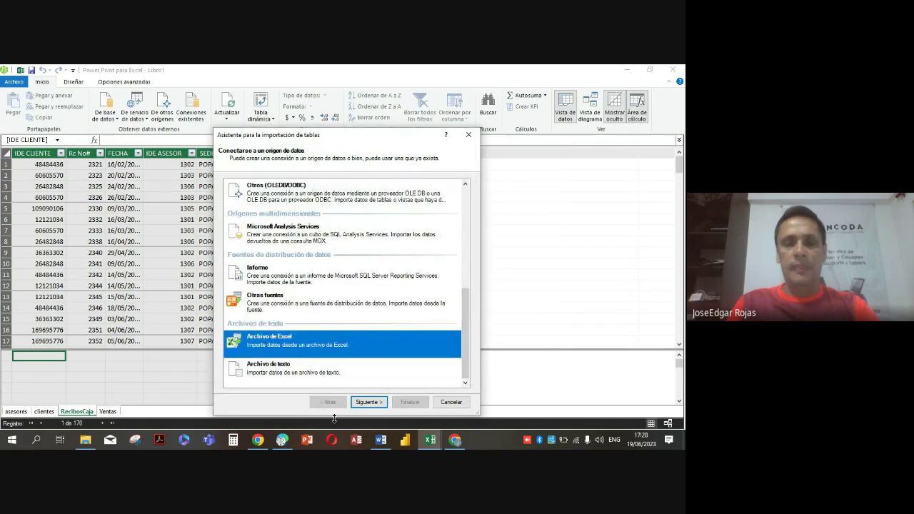
{"action": "left_click", "coordinate": [367, 402]}
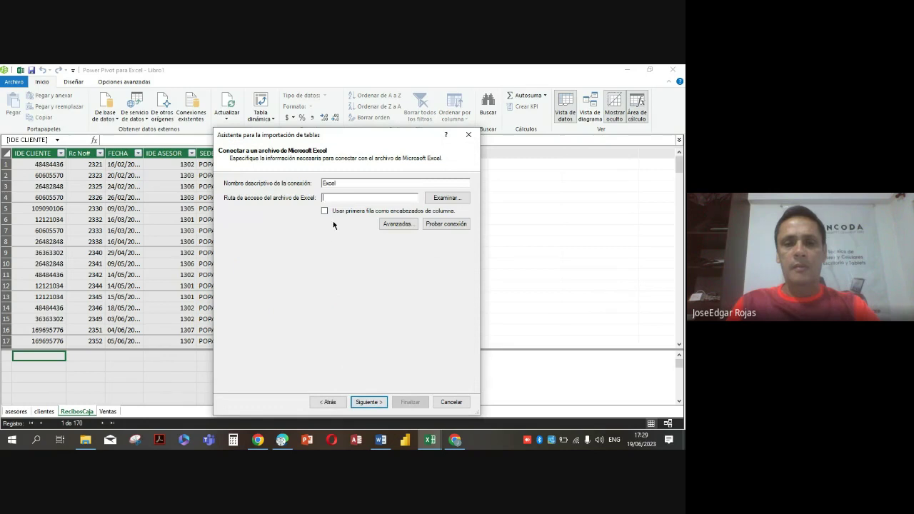
{"action": "left_click", "coordinate": [368, 402]}
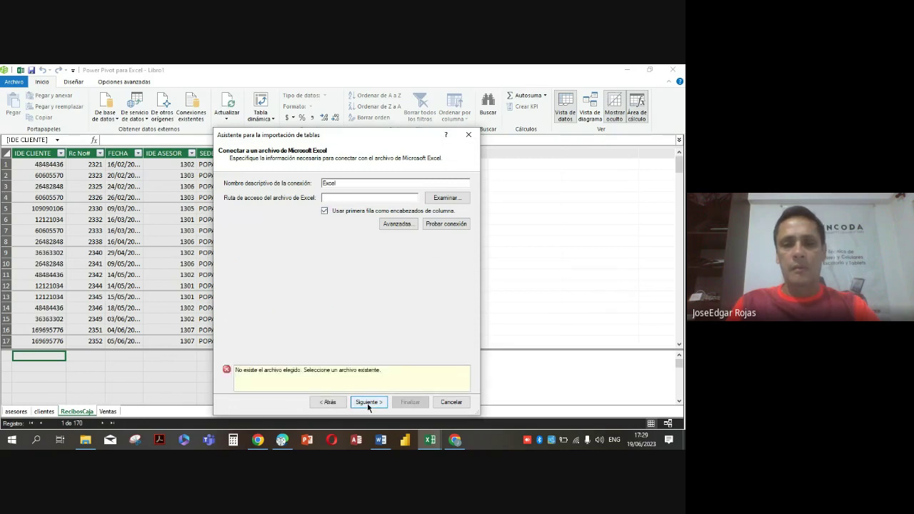
{"action": "left_click", "coordinate": [448, 198]}
{"action": "left_click", "coordinate": [353, 245]}
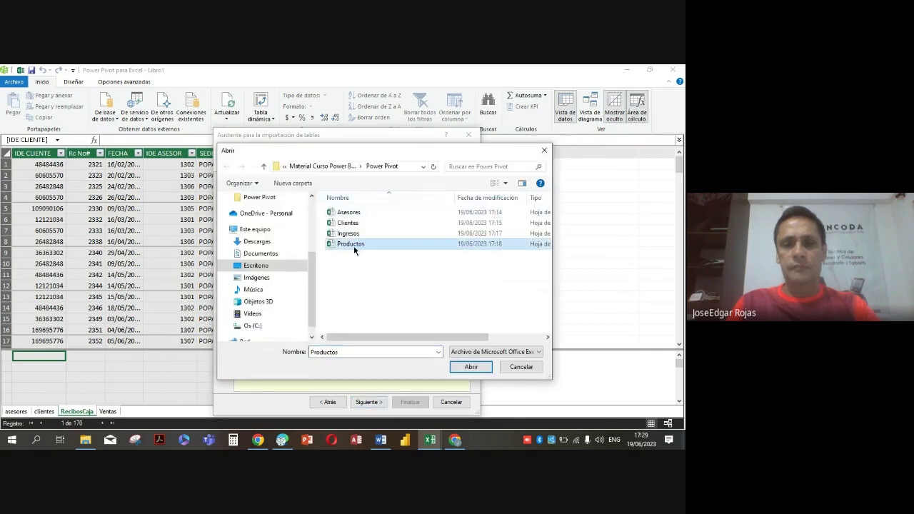
{"action": "left_click", "coordinate": [473, 368]}
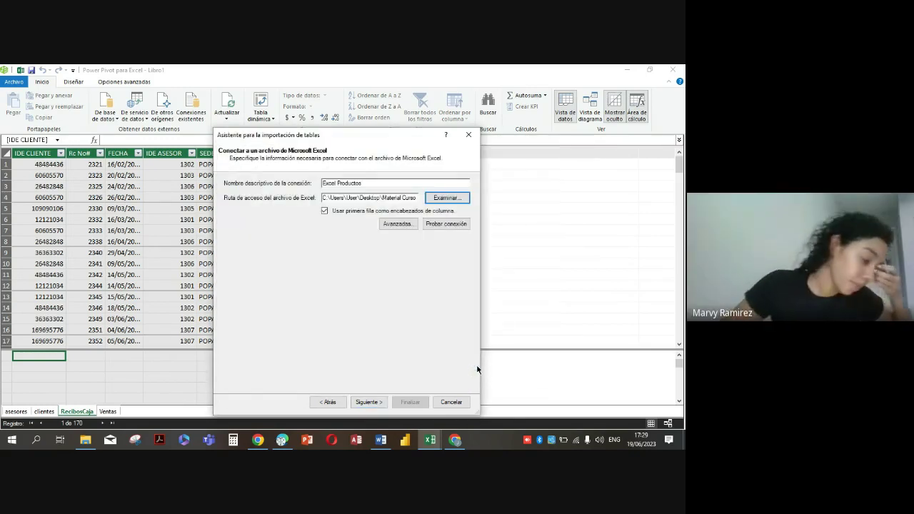
{"action": "left_click", "coordinate": [369, 403]}
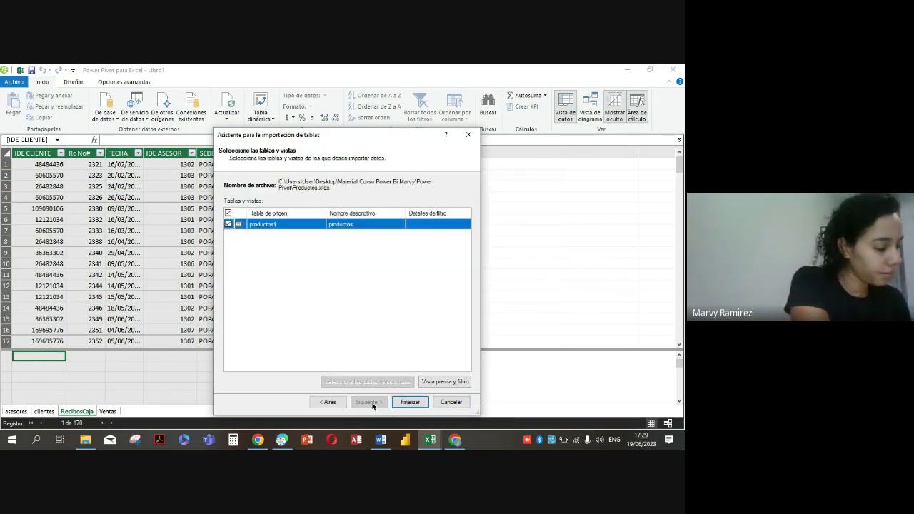
{"action": "left_click", "coordinate": [411, 402]}
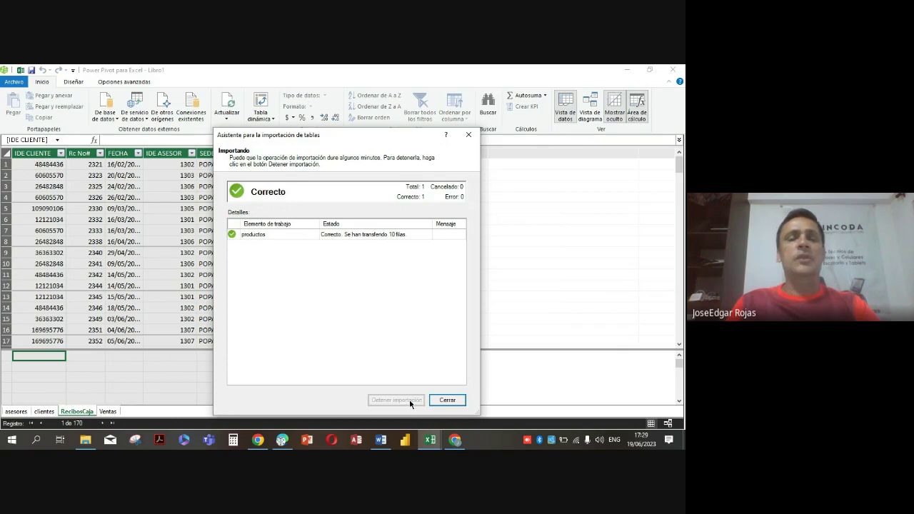
{"action": "left_click", "coordinate": [447, 401]}
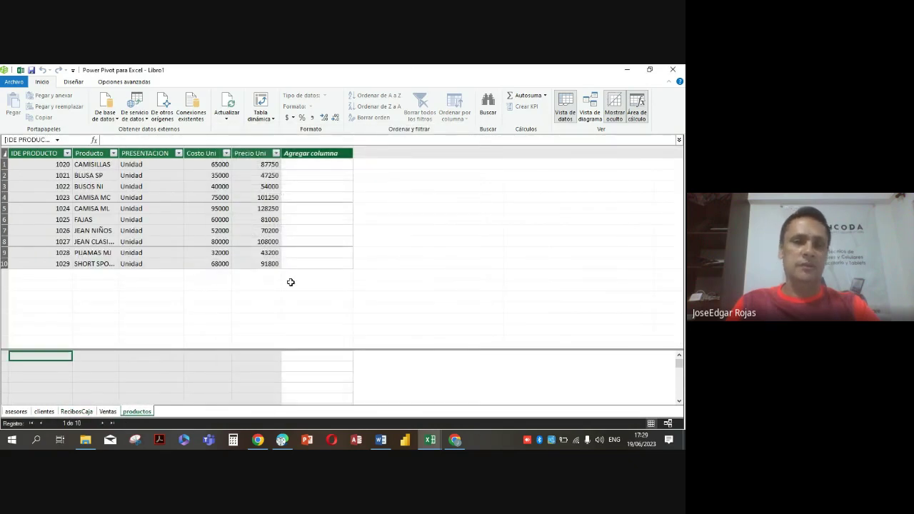
- Browse the asesores, Ventas and productos tables, ending on the clientes table
{"action": "left_click", "coordinate": [16, 411]}
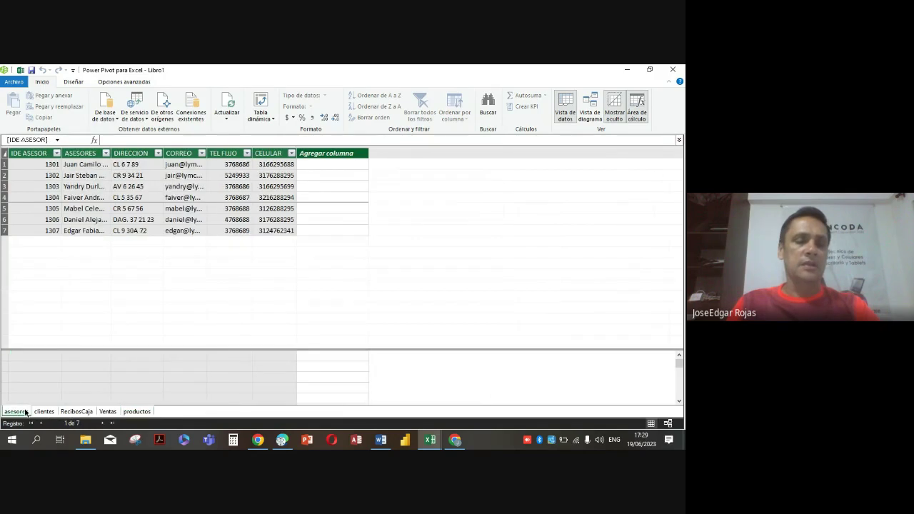
{"action": "left_click", "coordinate": [44, 412]}
{"action": "left_click", "coordinate": [109, 412]}
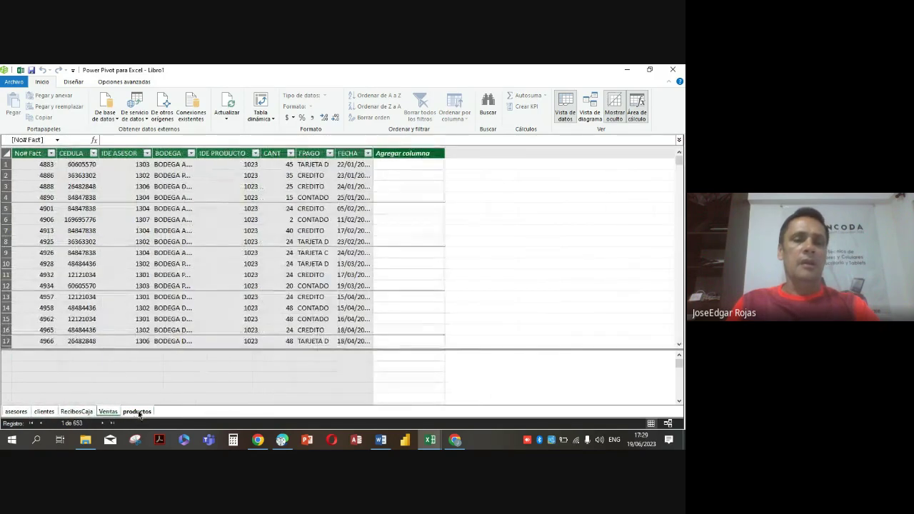
{"action": "left_click", "coordinate": [132, 412]}
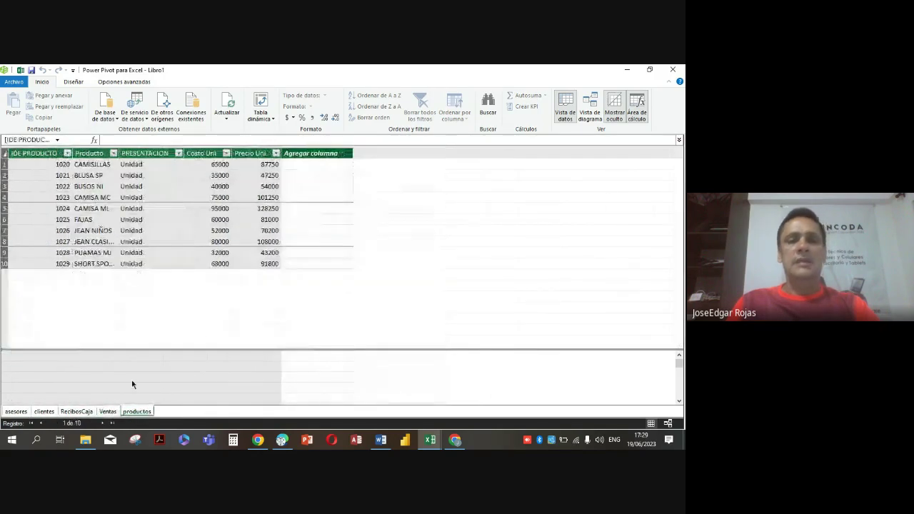
{"action": "left_click", "coordinate": [45, 413]}
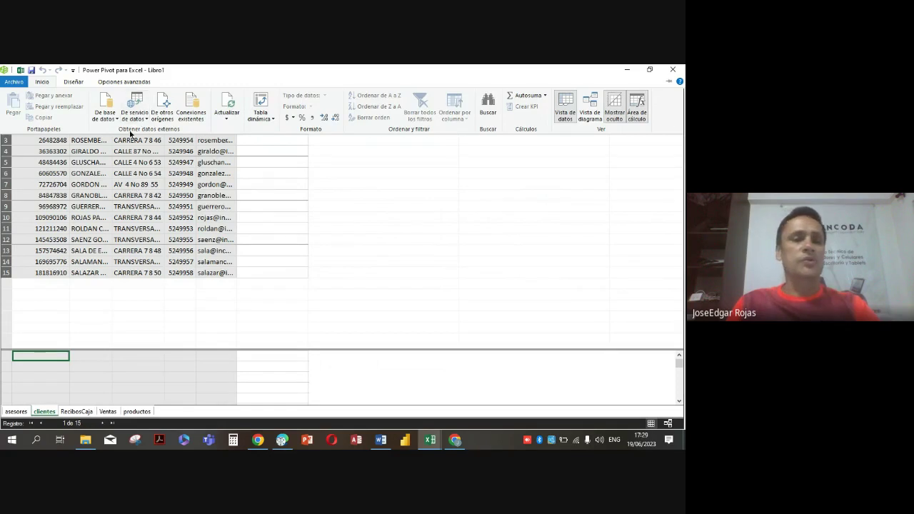
- Autofit the correo column and widen the TELE, DIRECCION and CLIENTE columns in clientes
{"action": "left_click", "coordinate": [374, 226]}
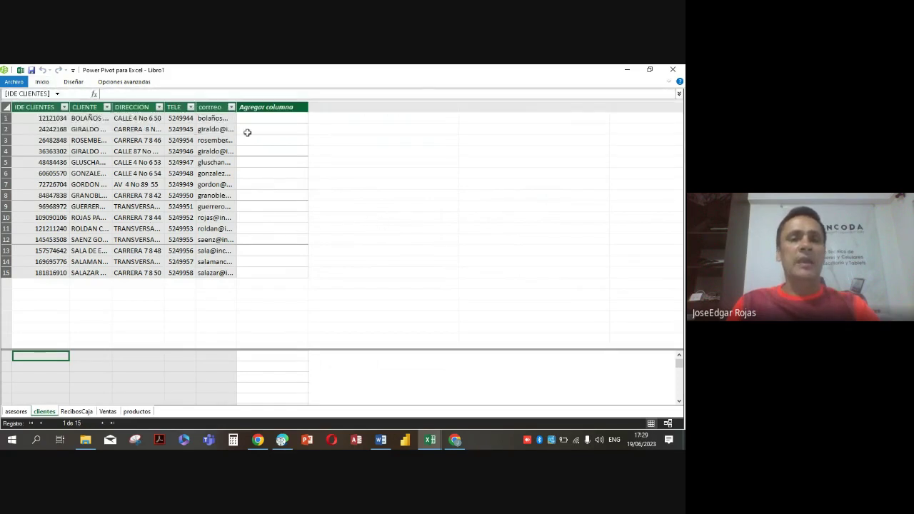
{"action": "left_click", "coordinate": [232, 107]}
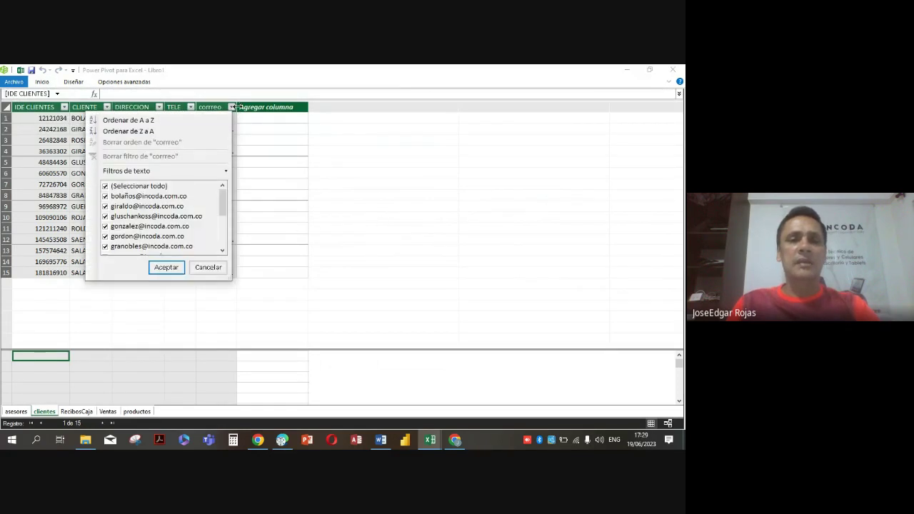
{"action": "left_click", "coordinate": [236, 107]}
{"action": "double_click", "coordinate": [237, 108]}
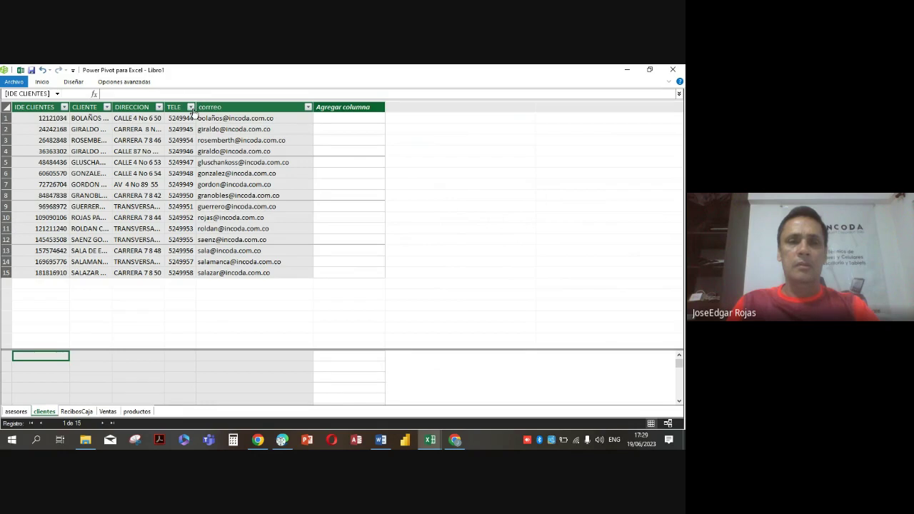
{"action": "left_click_drag", "start_coordinate": [194, 108], "coordinate": [238, 109]}
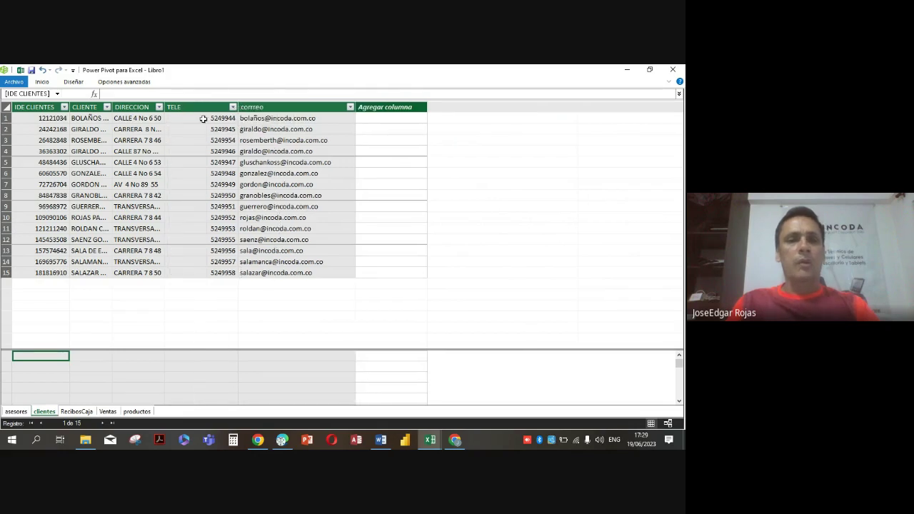
{"action": "left_click_drag", "start_coordinate": [164, 108], "coordinate": [214, 107]}
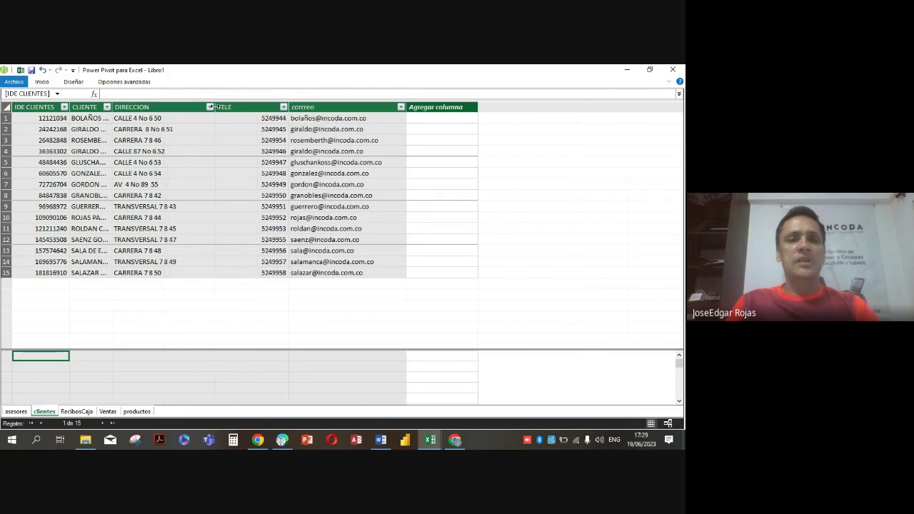
{"action": "left_click_drag", "start_coordinate": [112, 106], "coordinate": [164, 105]}
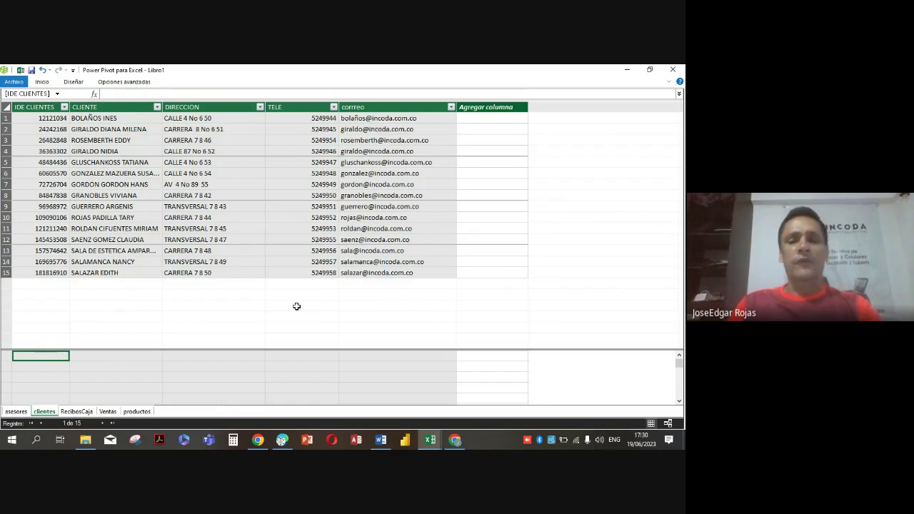
{"action": "mouse_move", "coordinate": [432, 437]}
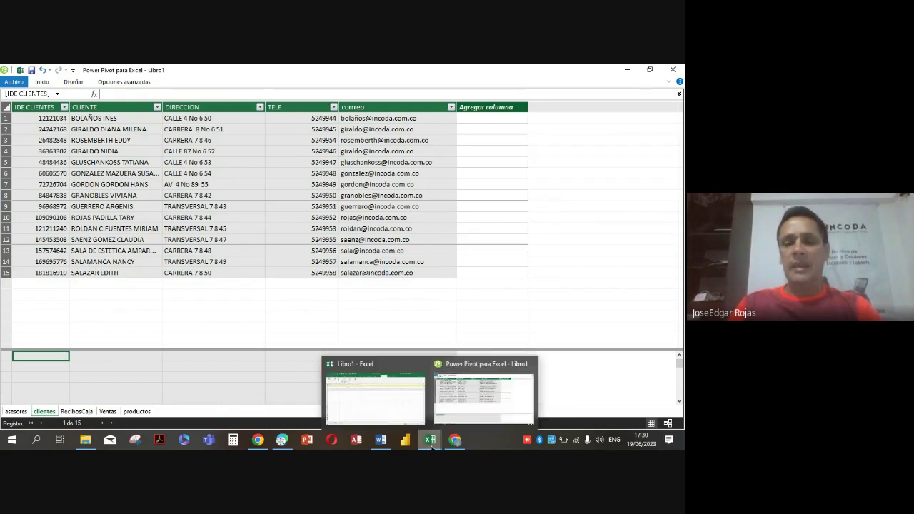
{"action": "left_click", "coordinate": [349, 402]}
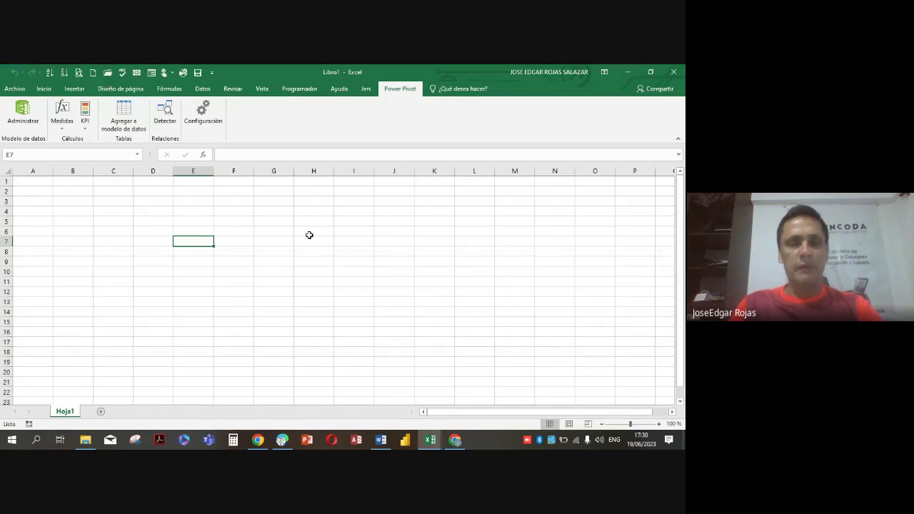
{"action": "left_click", "coordinate": [285, 220]}
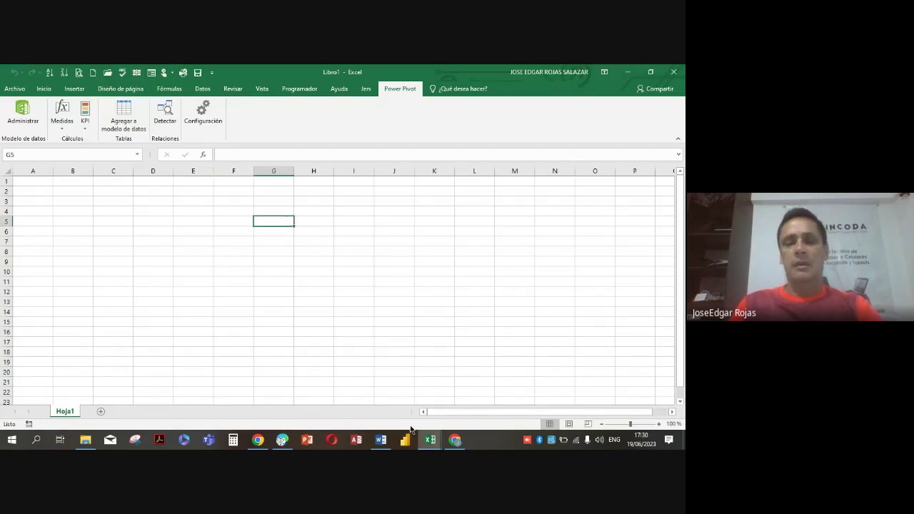
{"action": "left_click", "coordinate": [431, 440]}
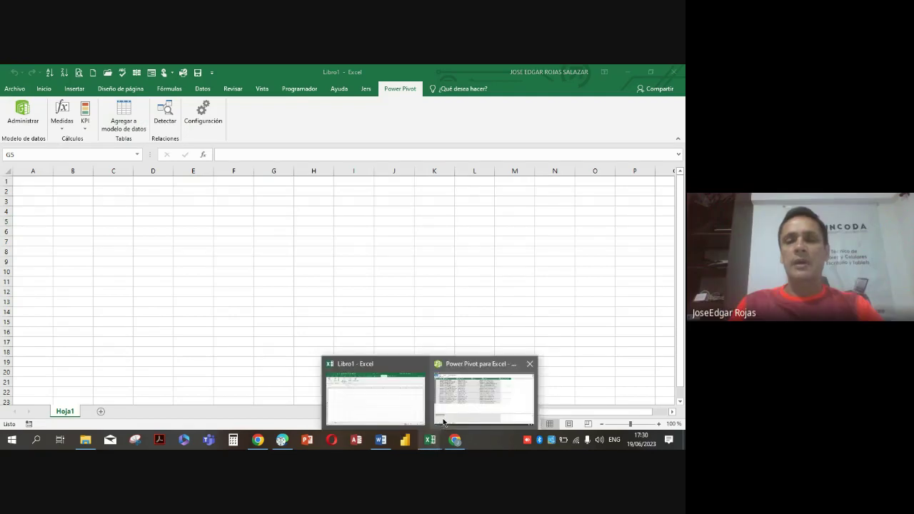
{"action": "left_click", "coordinate": [464, 405]}
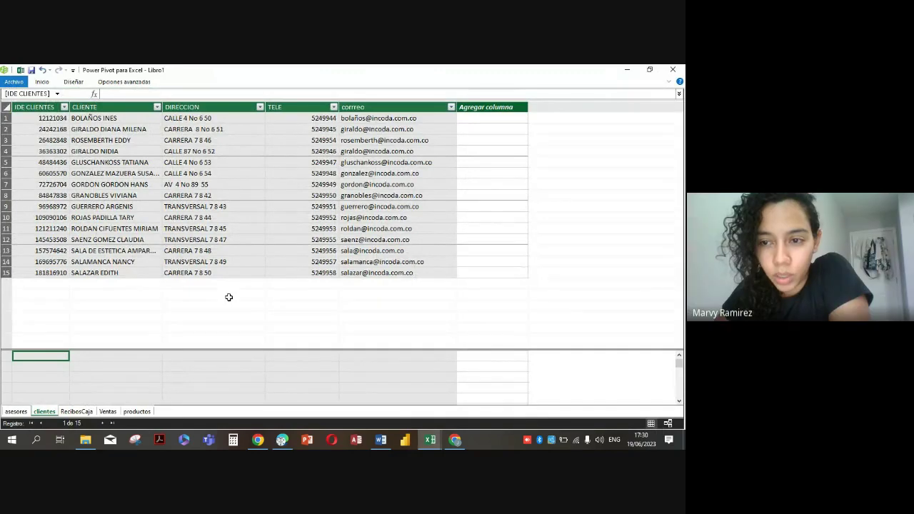
{"action": "left_click", "coordinate": [430, 440]}
{"action": "left_click", "coordinate": [397, 402]}
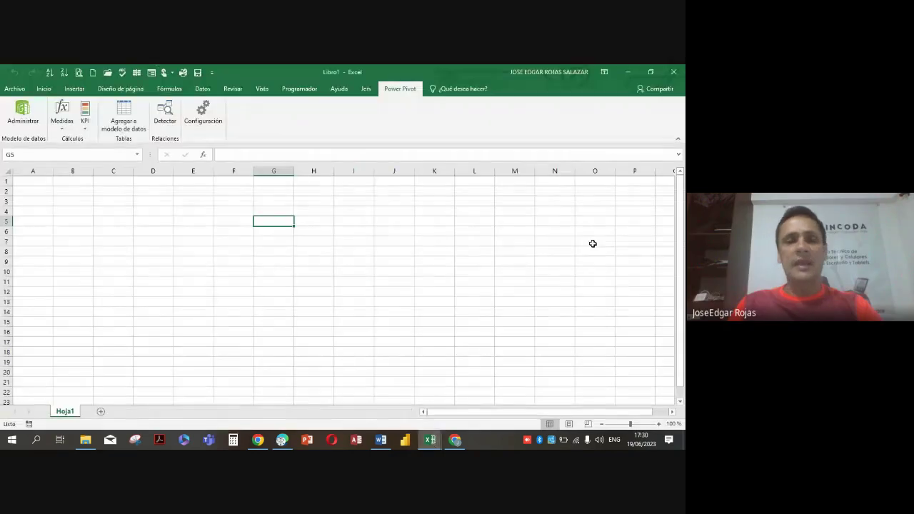
{"action": "left_click", "coordinate": [88, 242]}
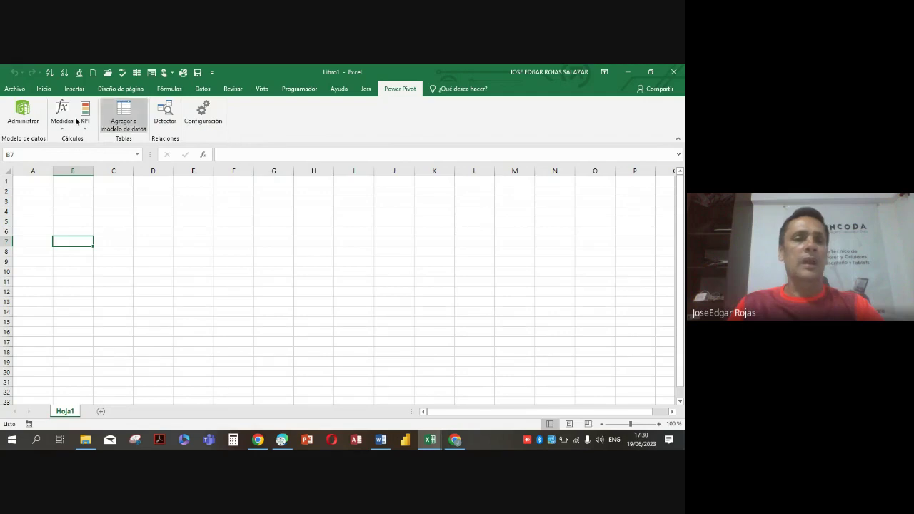
{"action": "left_click", "coordinate": [343, 223]}
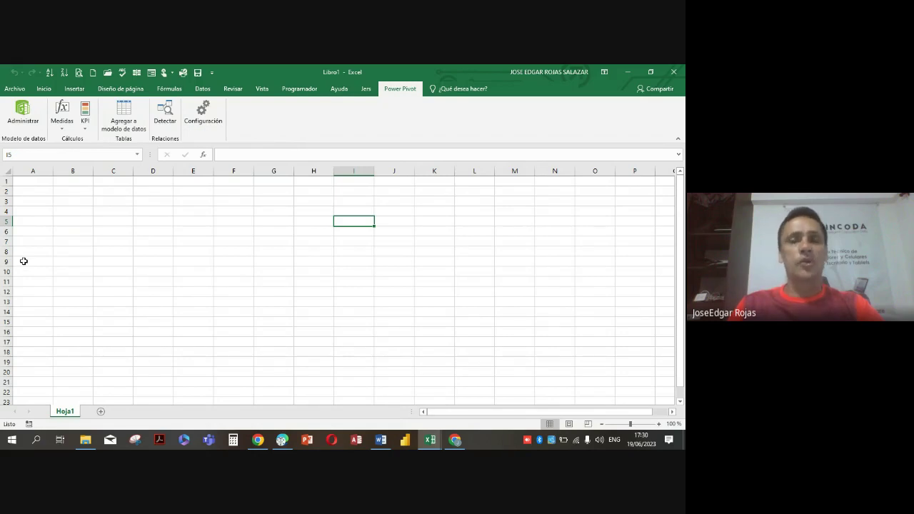
- Browse Save As to Desktop > Material Curso Power Bi Marvy > Power Pivot
{"action": "left_click", "coordinate": [204, 210]}
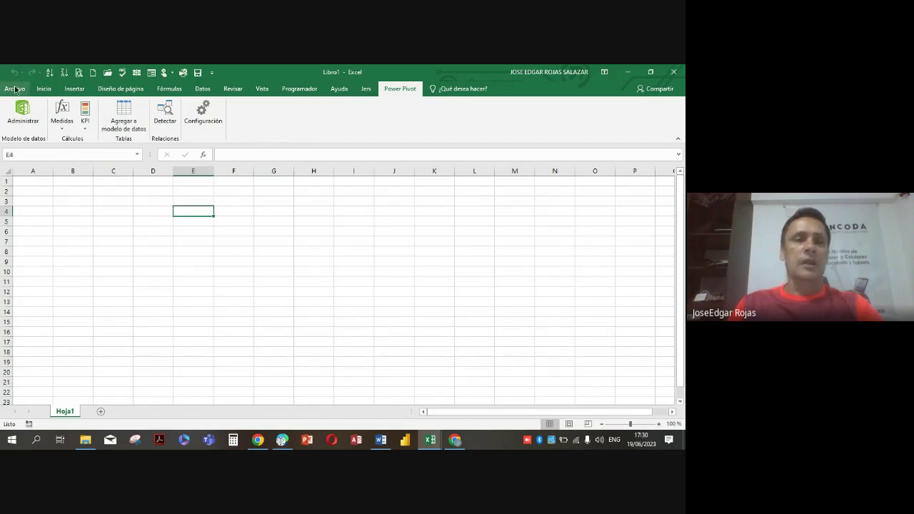
{"action": "left_click", "coordinate": [15, 88]}
{"action": "left_click", "coordinate": [34, 171]}
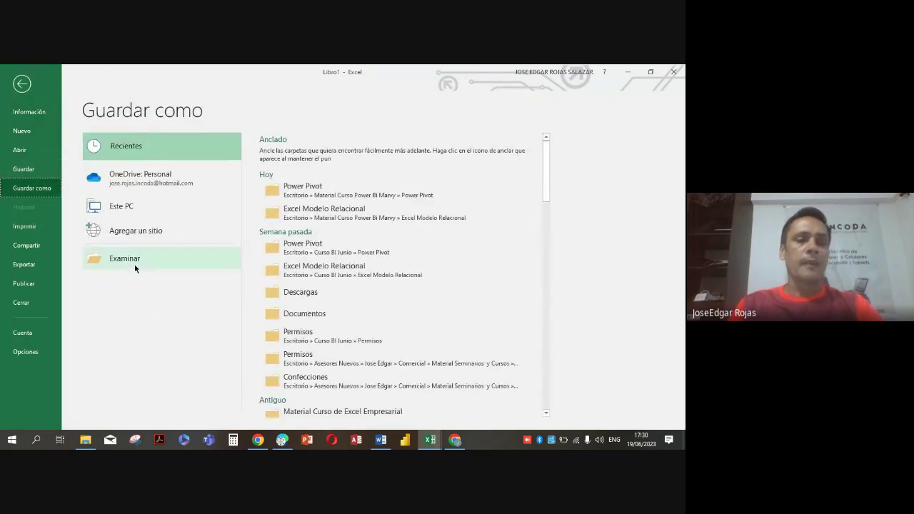
{"action": "left_click", "coordinate": [134, 269]}
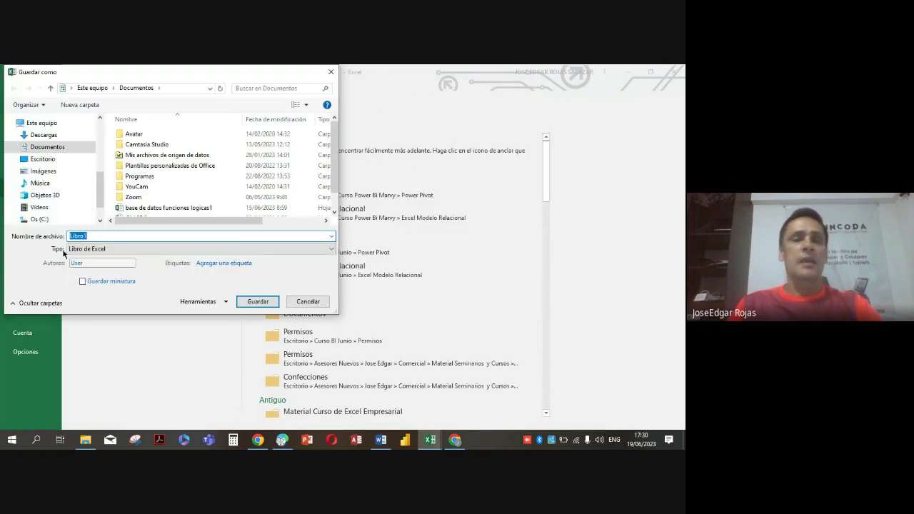
{"action": "left_click", "coordinate": [47, 151]}
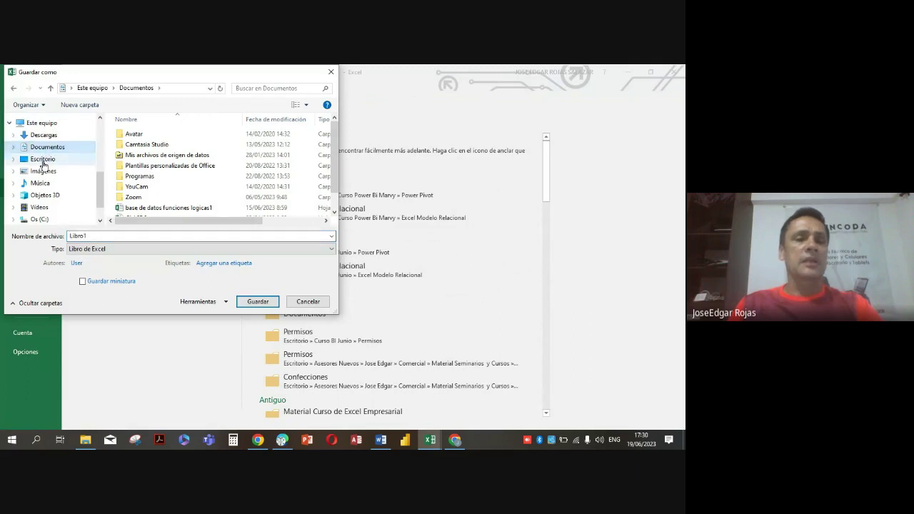
{"action": "left_click", "coordinate": [43, 160]}
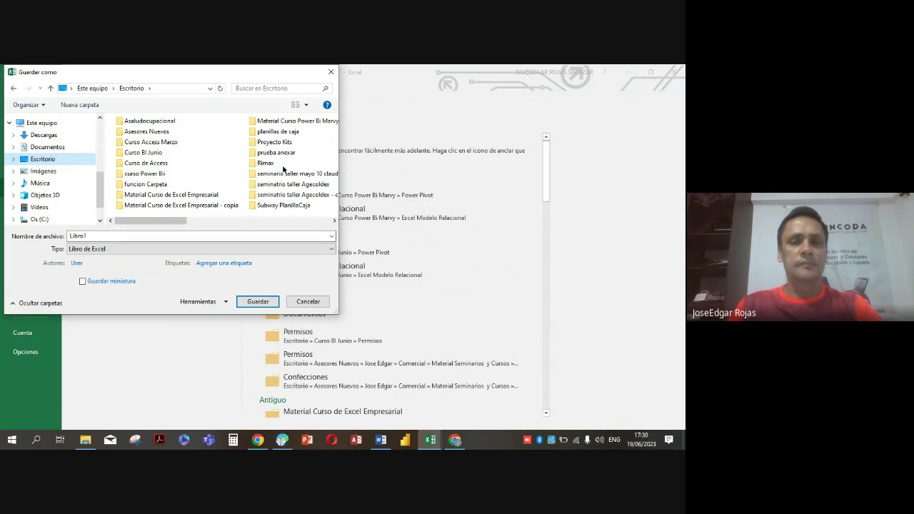
{"action": "left_click", "coordinate": [299, 122]}
{"action": "left_click", "coordinate": [299, 124]}
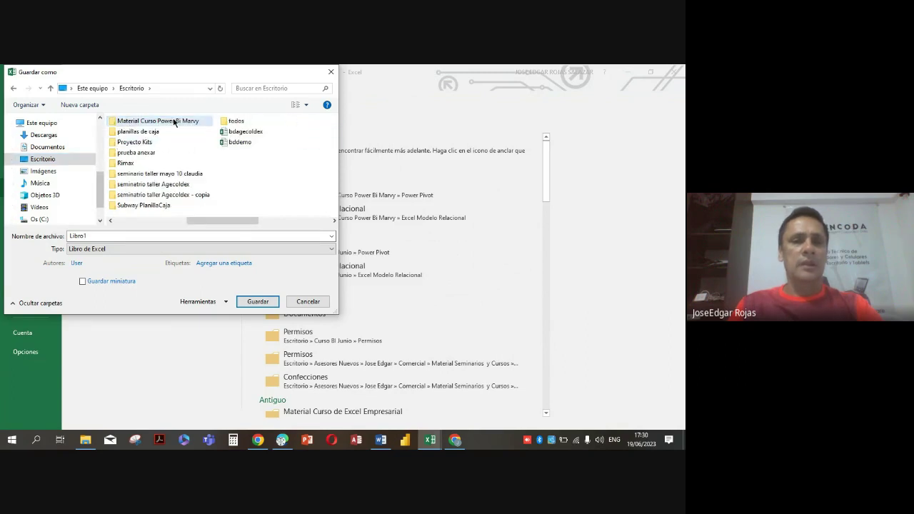
{"action": "left_click", "coordinate": [175, 122]}
{"action": "double_click", "coordinate": [176, 122]}
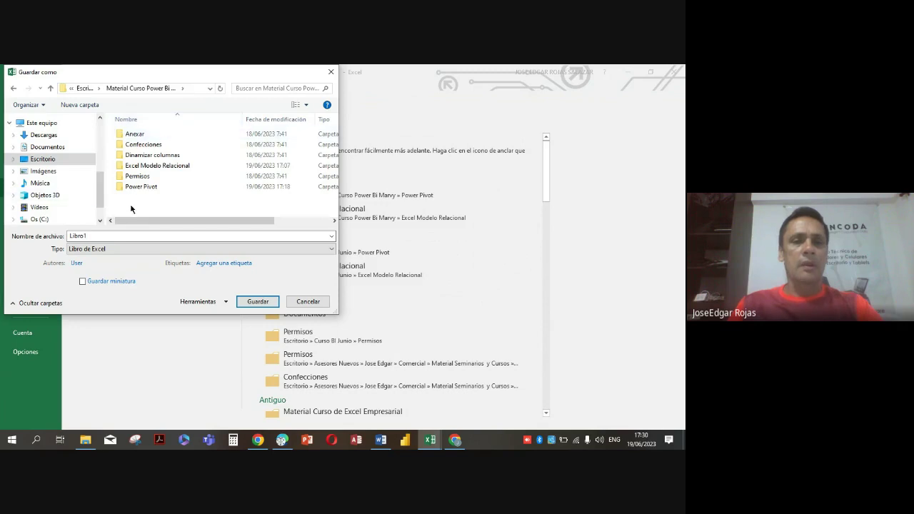
{"action": "double_click", "coordinate": [144, 187]}
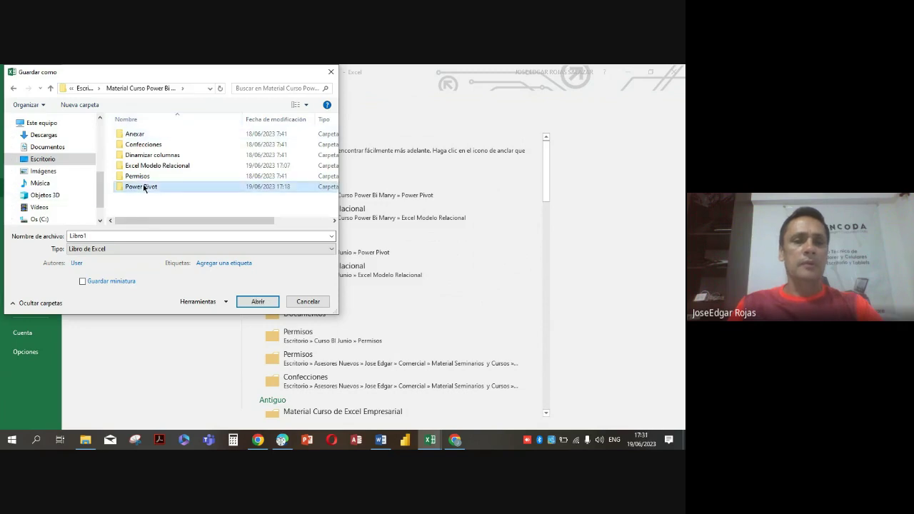
- Name the workbook InfoVEntas and save it
{"action": "double_click", "coordinate": [92, 236]}
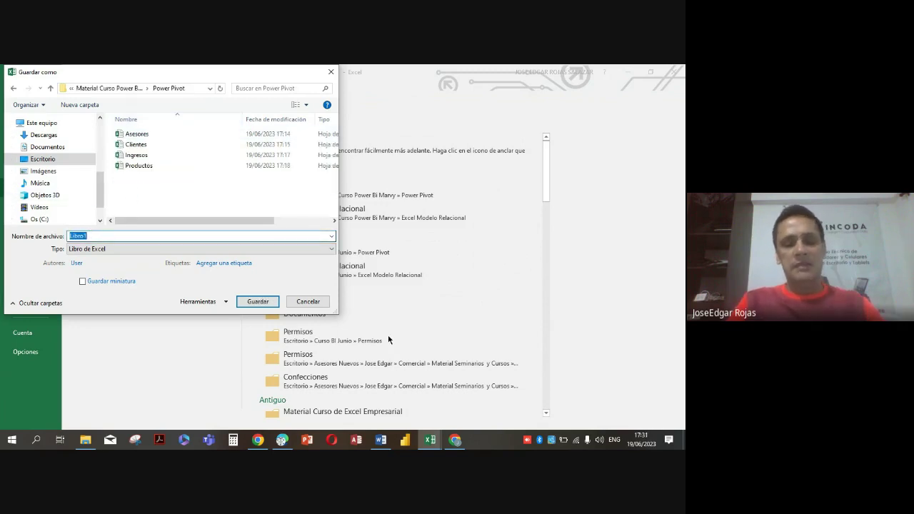
{"action": "type", "text": "InfoVEntas"}
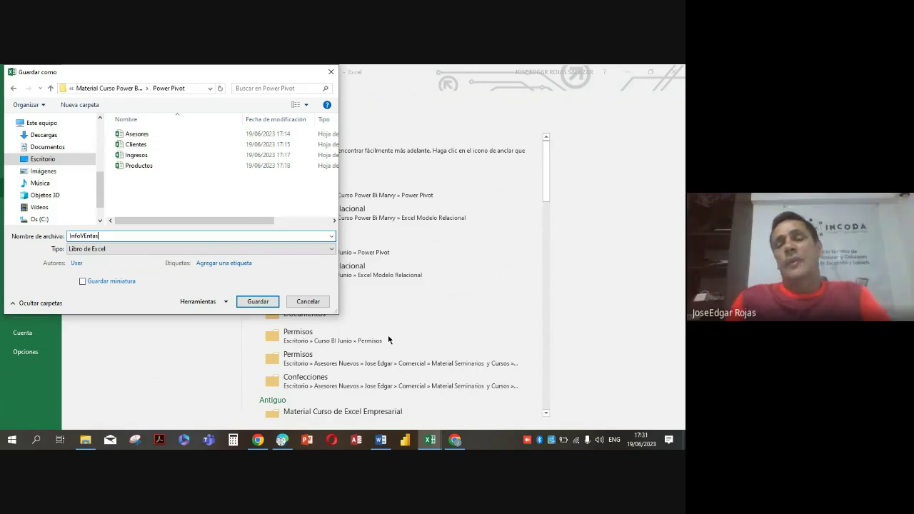
{"action": "left_click", "coordinate": [257, 303]}
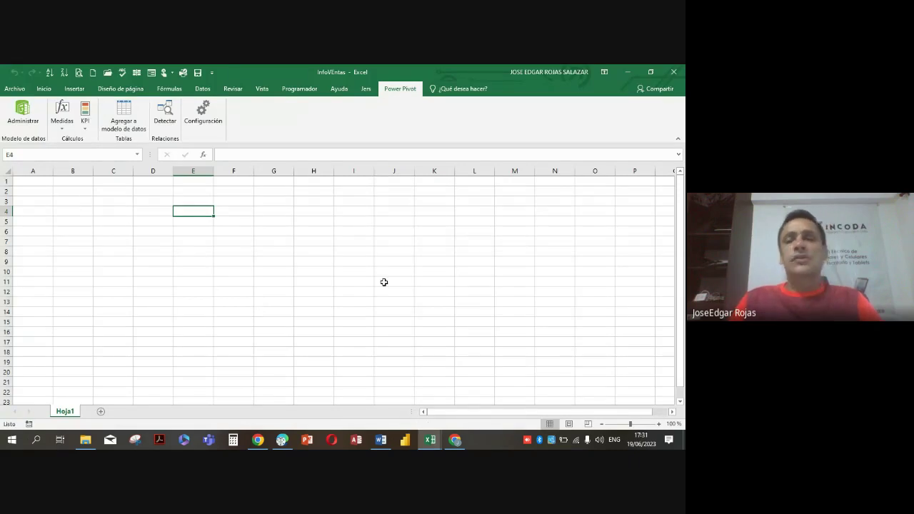
- Close InfoVEntas, reopen it from the Power Pivot folder, and enable its external data content
{"action": "left_click_drag", "start_coordinate": [515, 229], "coordinate": [514, 221]}
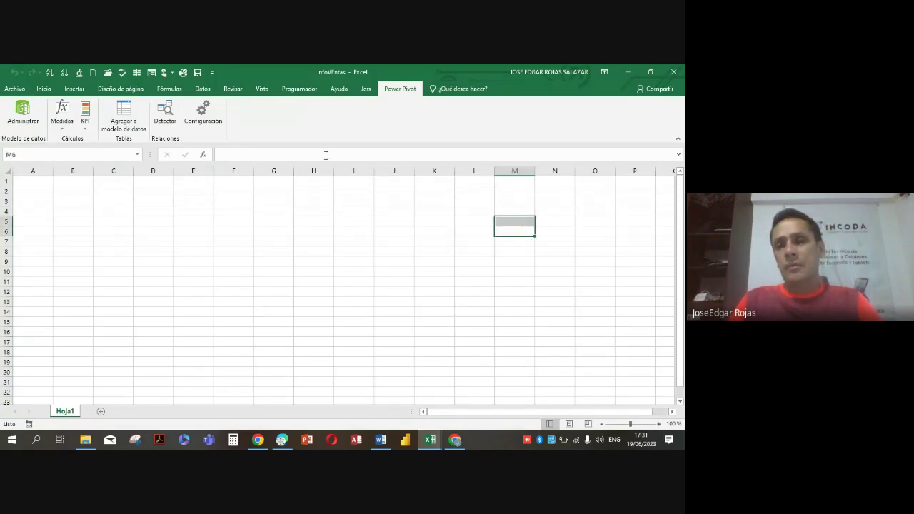
{"action": "left_click", "coordinate": [673, 72]}
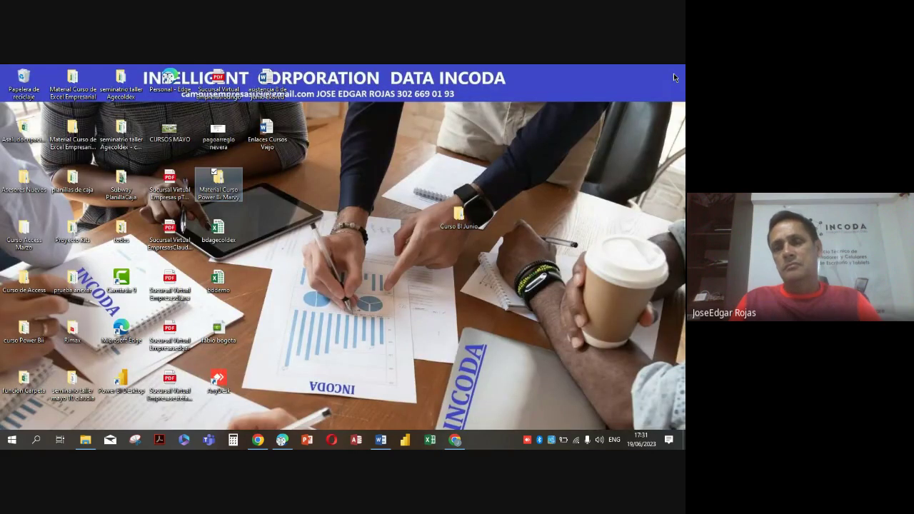
{"action": "left_click", "coordinate": [85, 441]}
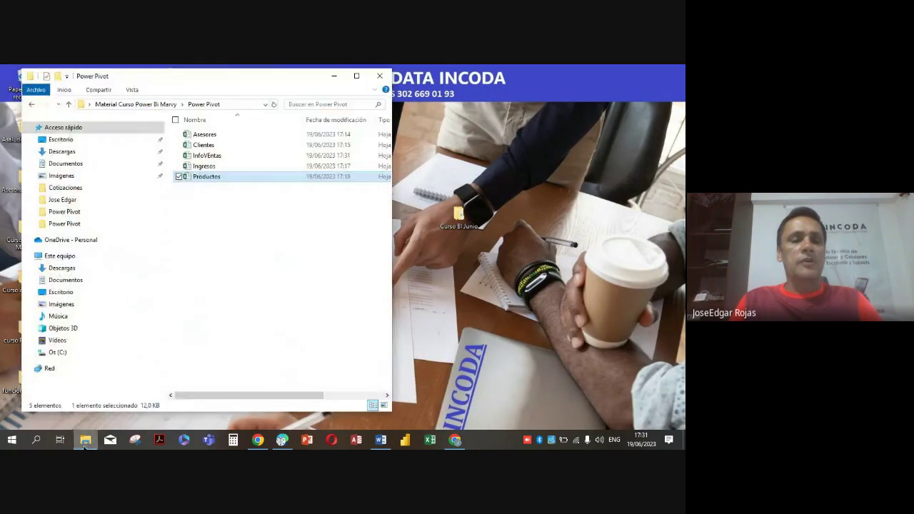
{"action": "left_click", "coordinate": [261, 227]}
{"action": "left_click", "coordinate": [232, 155]}
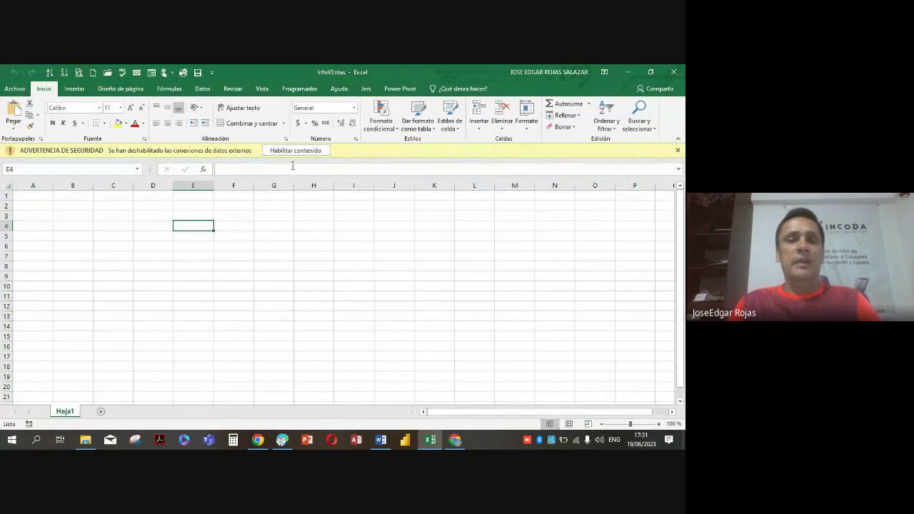
{"action": "left_click", "coordinate": [312, 150]}
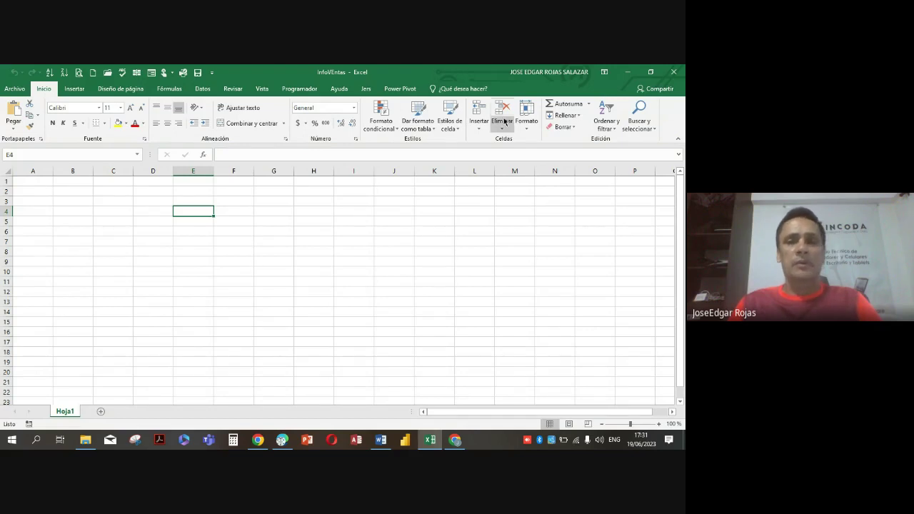
{"action": "left_click", "coordinate": [400, 89]}
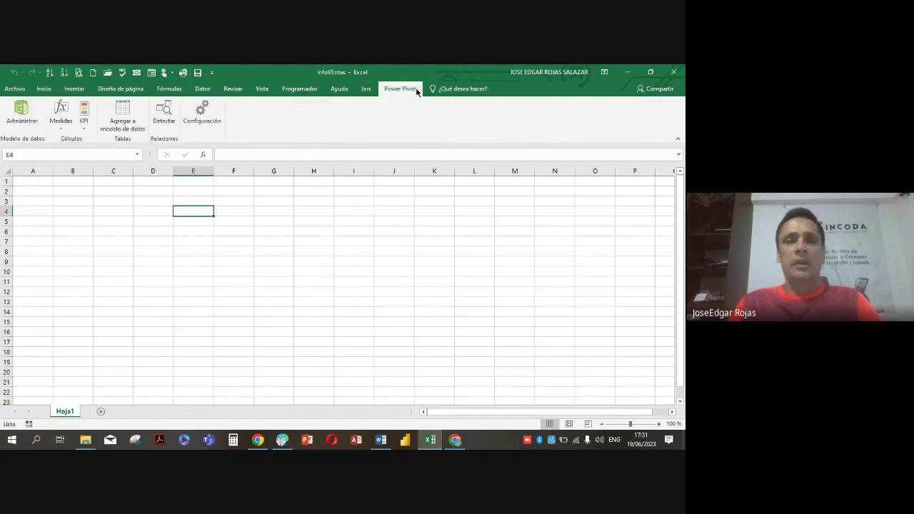
- In the Power Pivot data model, move the Ventas table to first position and clientes second
{"action": "left_click", "coordinate": [22, 114]}
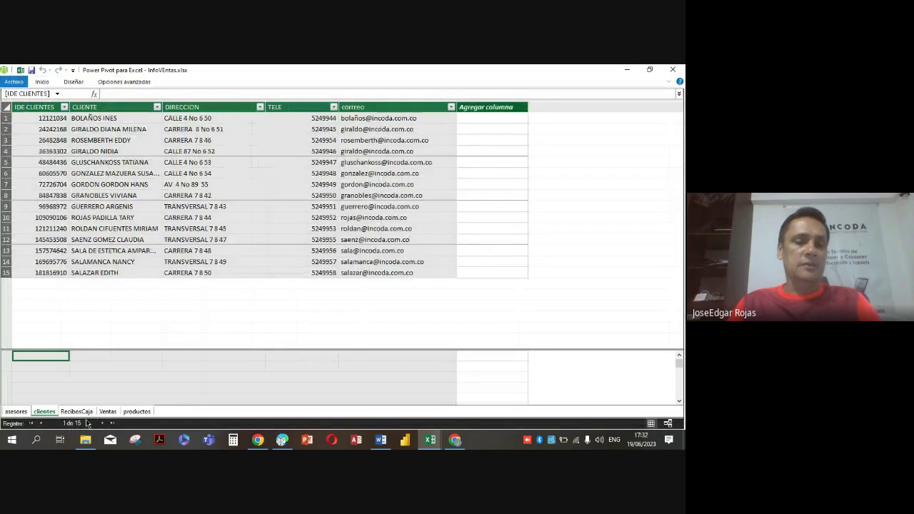
{"action": "left_click", "coordinate": [77, 411]}
{"action": "left_click", "coordinate": [108, 411]}
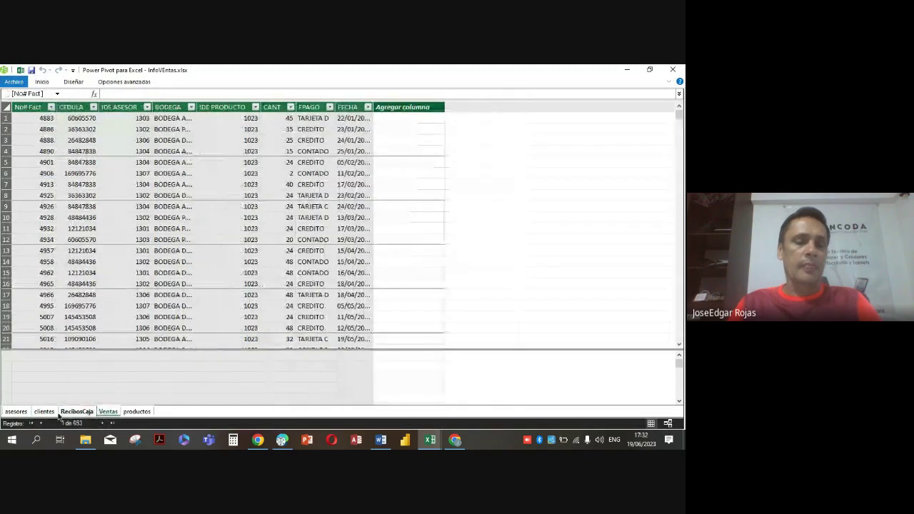
{"action": "left_click", "coordinate": [43, 412]}
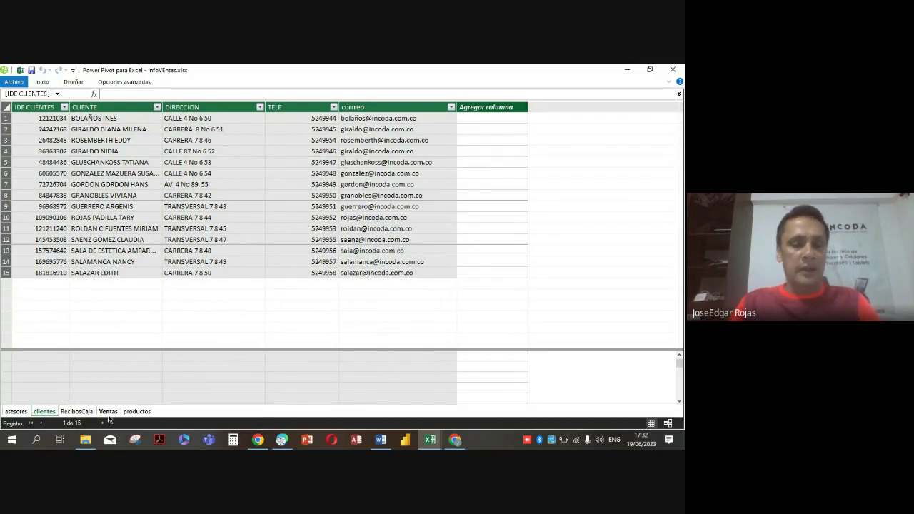
{"action": "left_click_drag", "start_coordinate": [109, 413], "coordinate": [11, 413]}
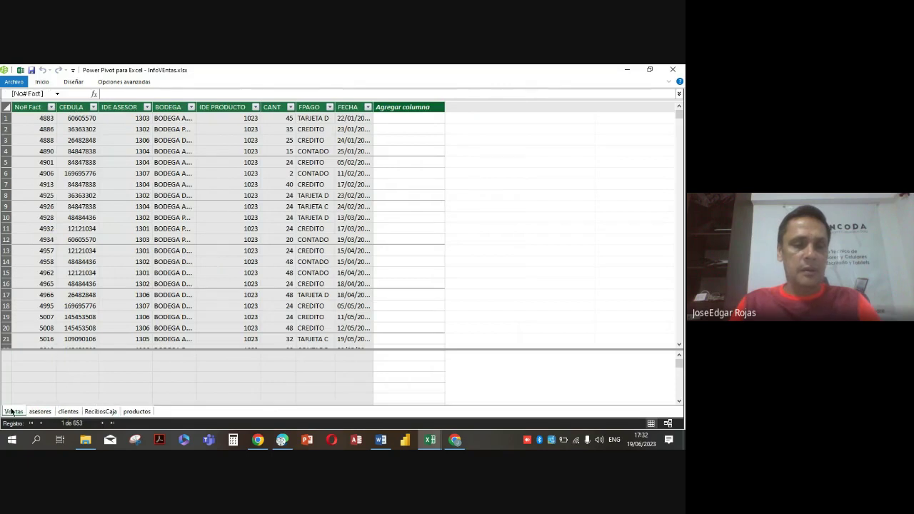
{"action": "left_click_drag", "start_coordinate": [78, 413], "coordinate": [34, 413]}
- In the Ventas table, widen the No# Fact and BODEGA columns so full warehouse names show
{"action": "left_click", "coordinate": [6, 414]}
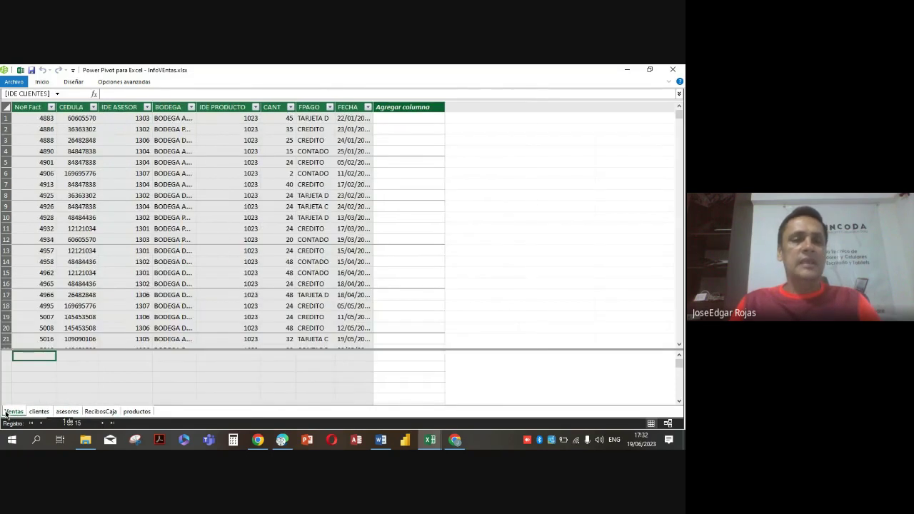
{"action": "left_click", "coordinate": [107, 228]}
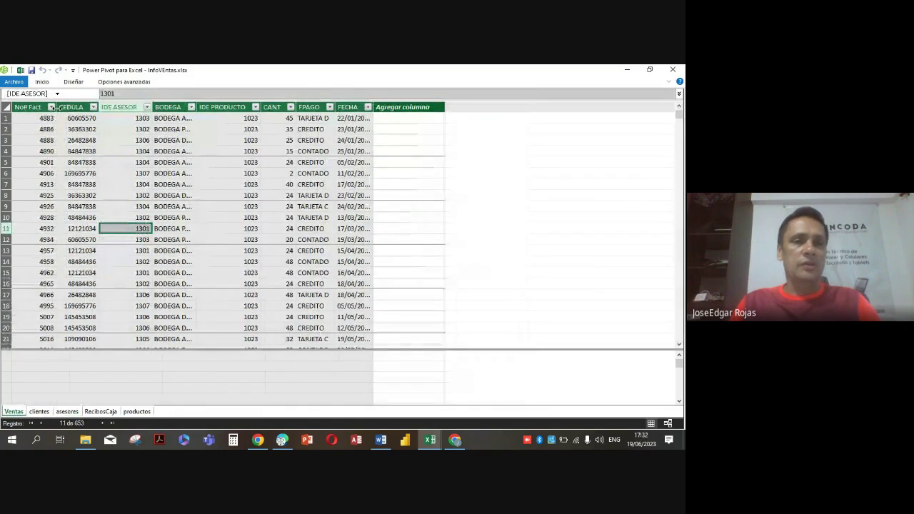
{"action": "left_click_drag", "start_coordinate": [56, 107], "coordinate": [139, 107]}
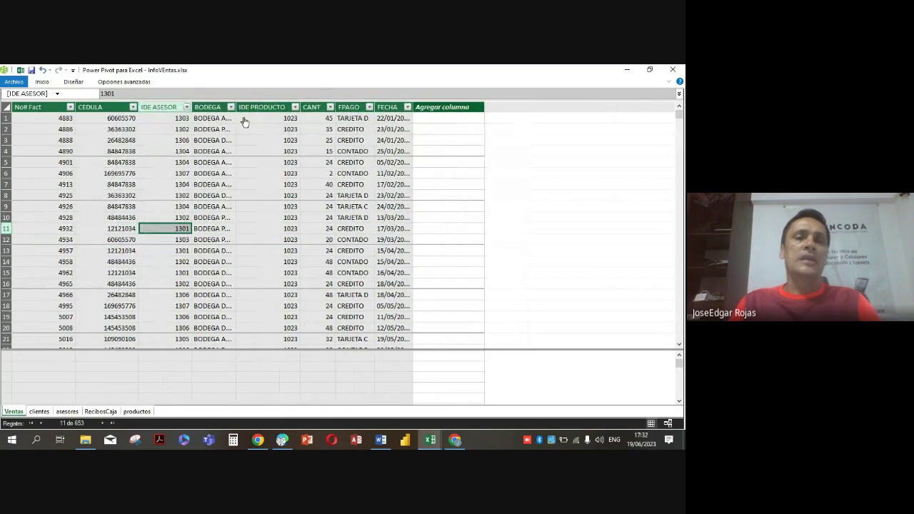
{"action": "left_click_drag", "start_coordinate": [236, 107], "coordinate": [307, 107]}
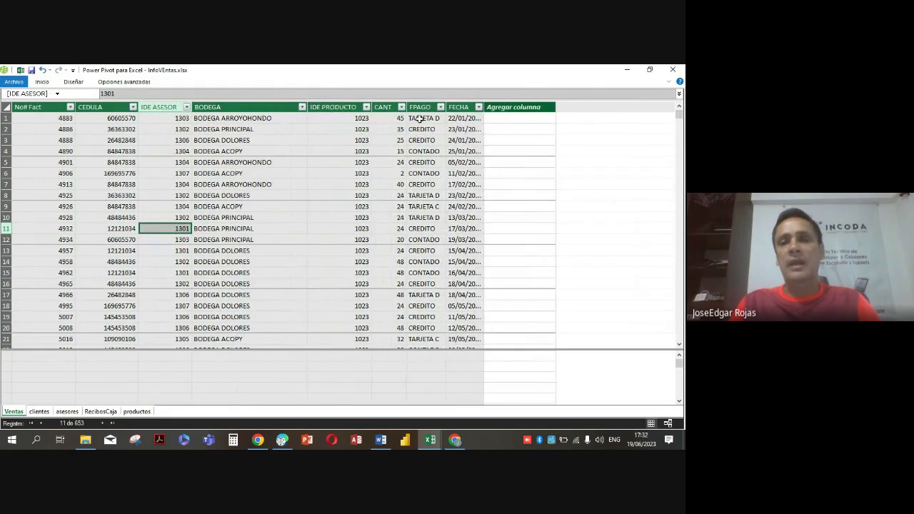
{"action": "left_click_drag", "start_coordinate": [407, 107], "coordinate": [427, 106]}
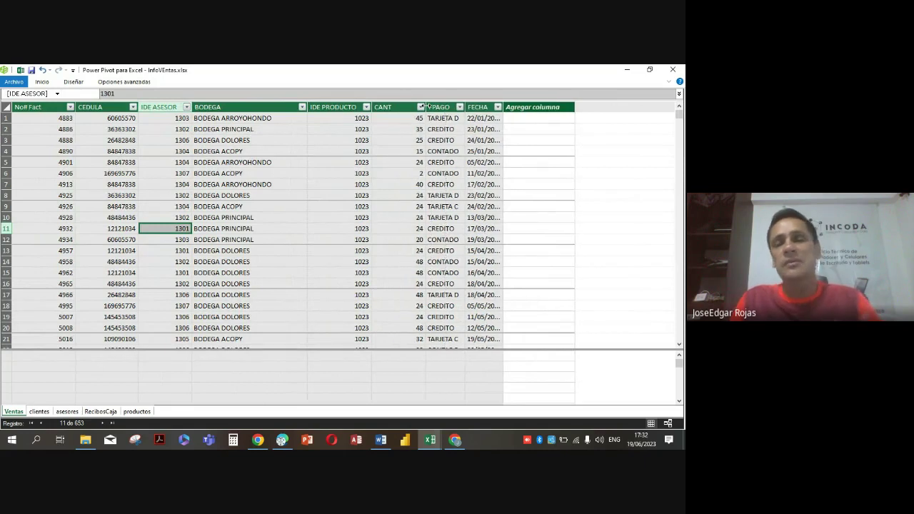
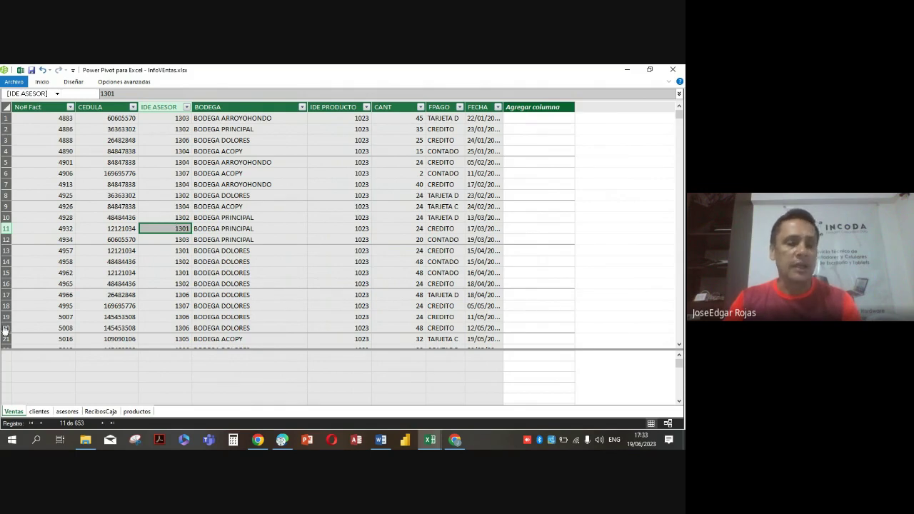
- Compare client IDs in the clientes table with the Ventas CEDULA column
{"action": "left_click", "coordinate": [40, 412]}
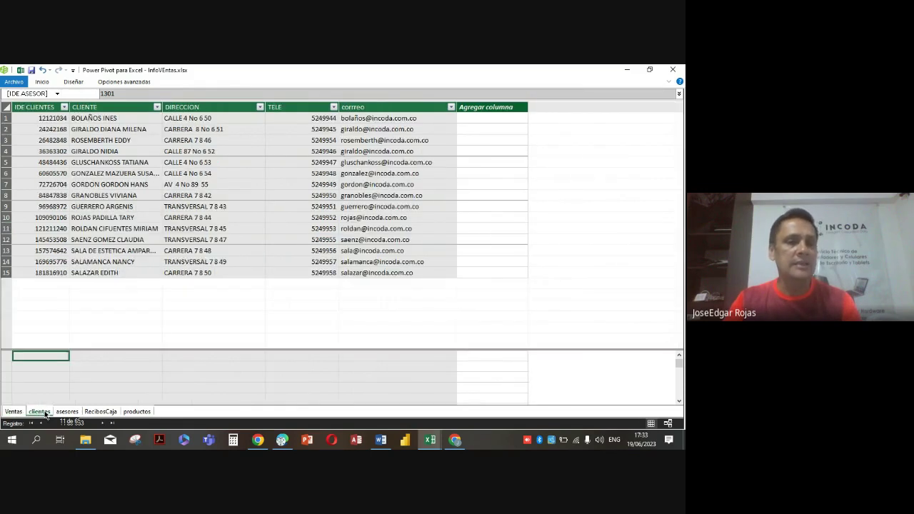
{"action": "left_click", "coordinate": [45, 165]}
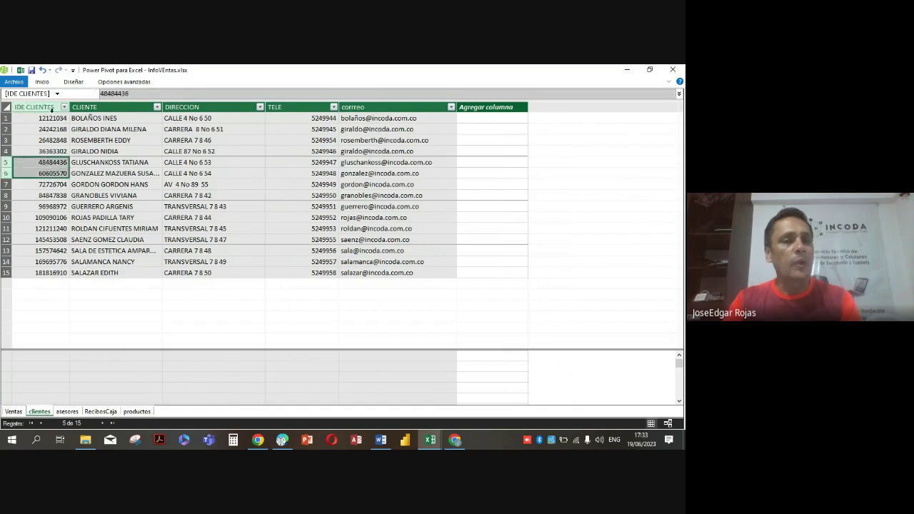
{"action": "left_click", "coordinate": [51, 119]}
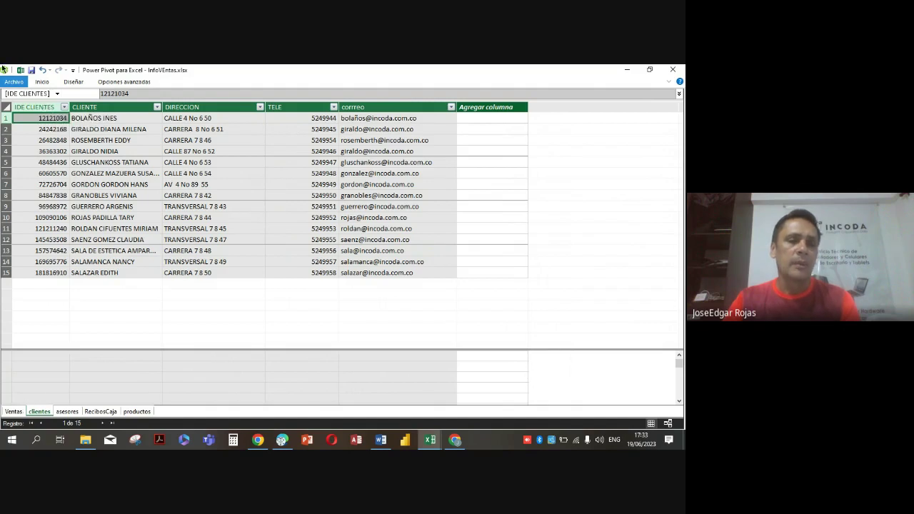
{"action": "left_click", "coordinate": [14, 412]}
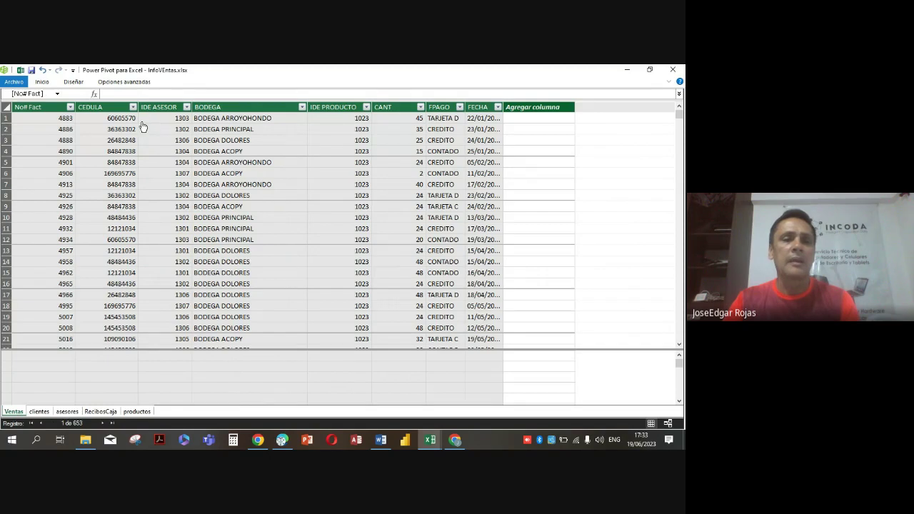
{"action": "left_click", "coordinate": [108, 107]}
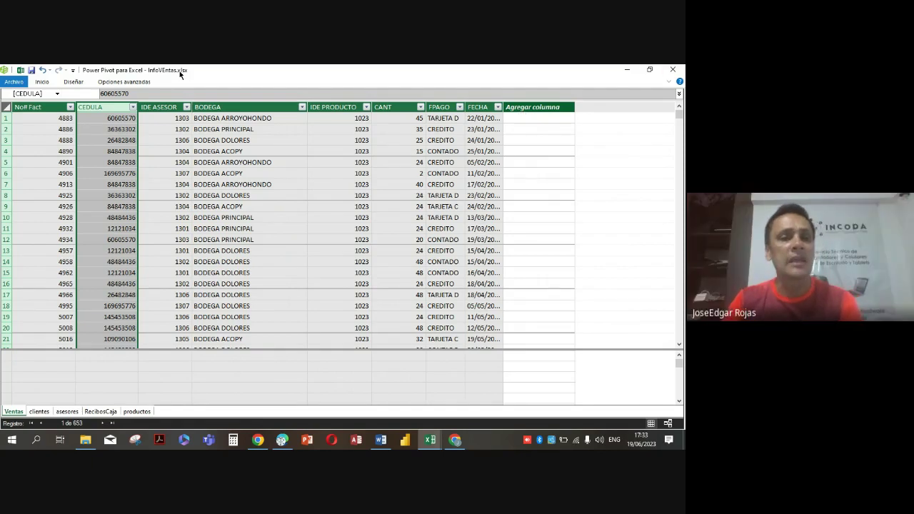
- Rename Ventas' CEDULA column to IDE CLIENTES and widen FECHA to show full dates
{"action": "right_click", "coordinate": [101, 107]}
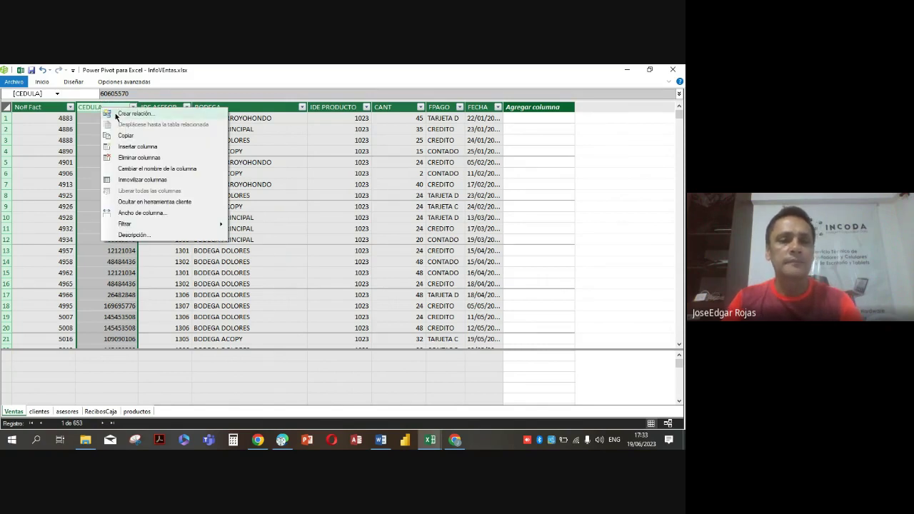
{"action": "left_click", "coordinate": [170, 169]}
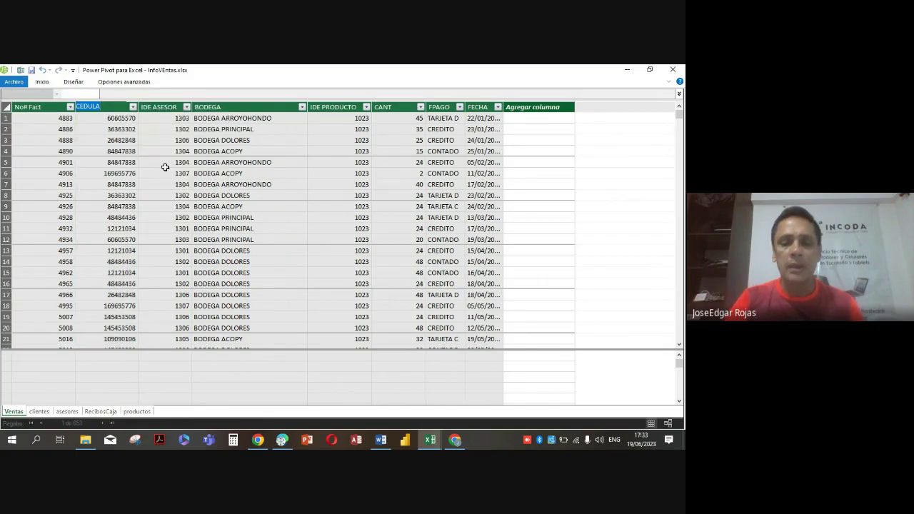
{"action": "type", "text": "ide"}
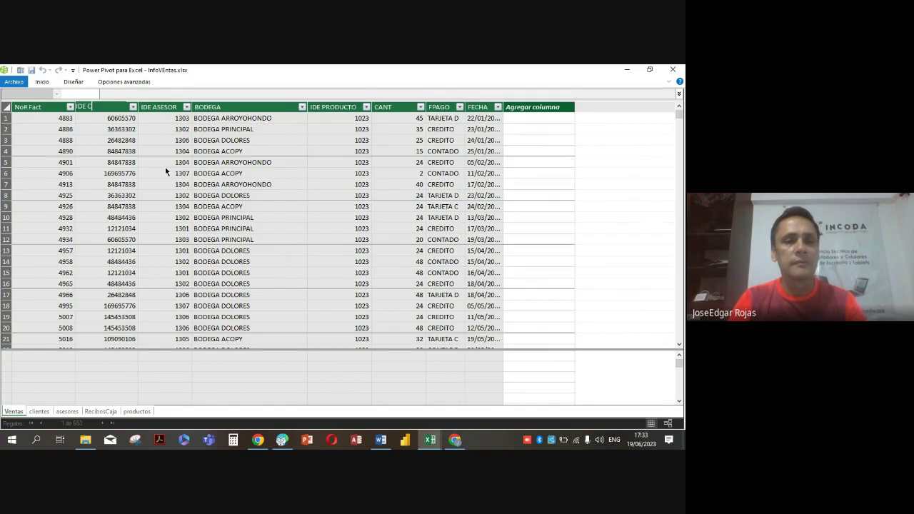
{"action": "type", "text": " CLIENTES"}
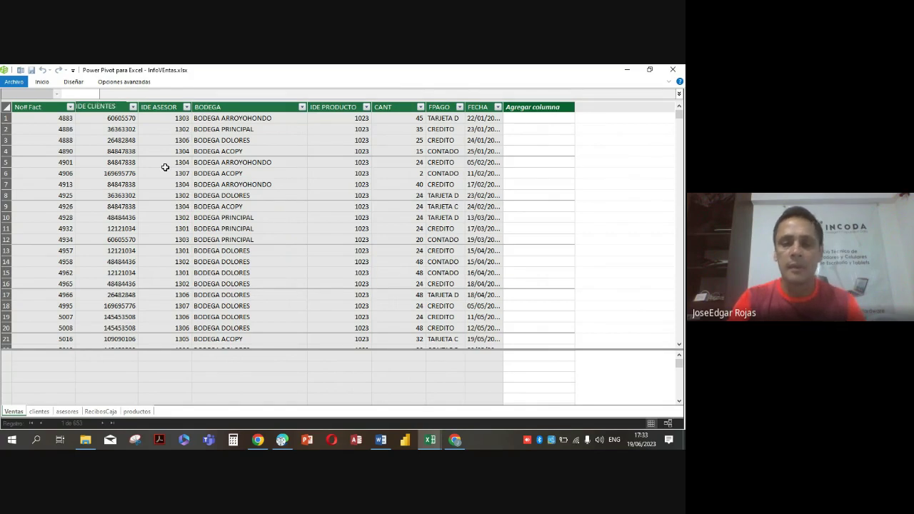
{"action": "key", "text": "Return"}
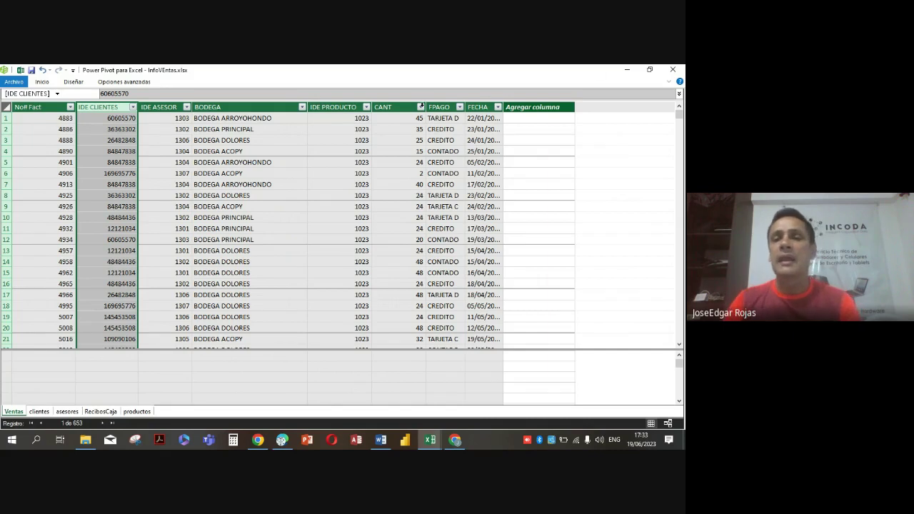
{"action": "left_click_drag", "start_coordinate": [503, 107], "coordinate": [539, 118]}
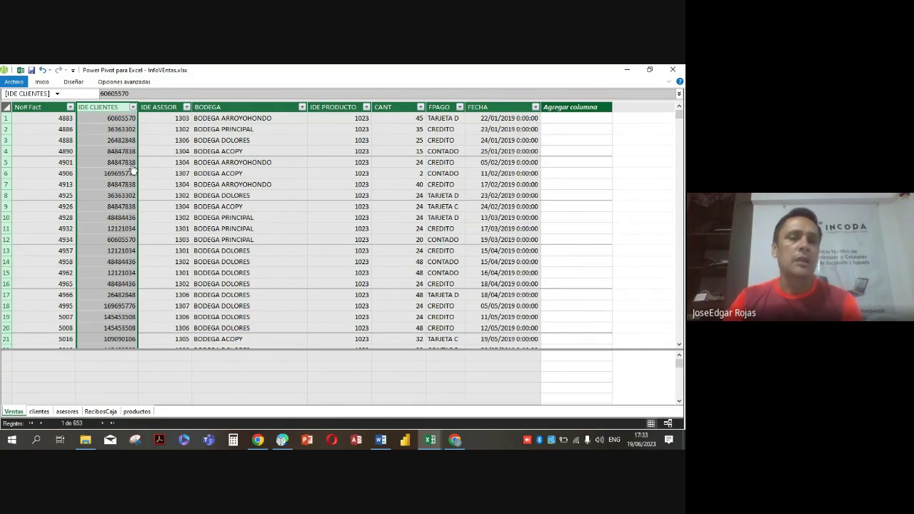
{"action": "left_click", "coordinate": [100, 131]}
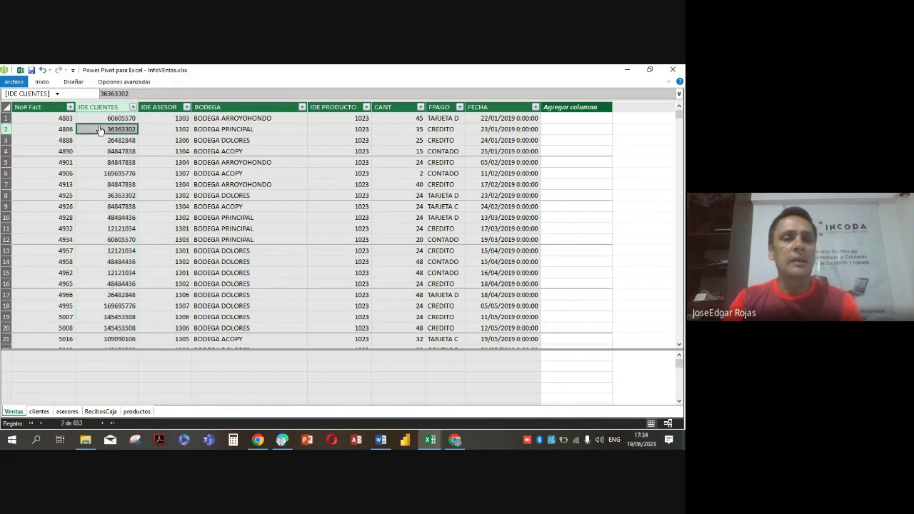
- Check that row 2's client ID in clientes matches Ventas' IDE CLIENTES, then expand the Inicio ribbon
{"action": "left_click", "coordinate": [43, 83]}
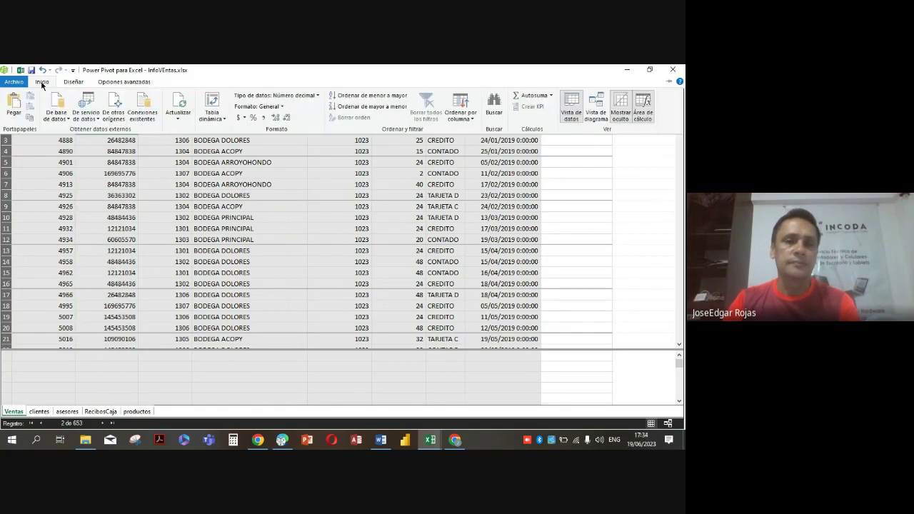
{"action": "left_click", "coordinate": [136, 208]}
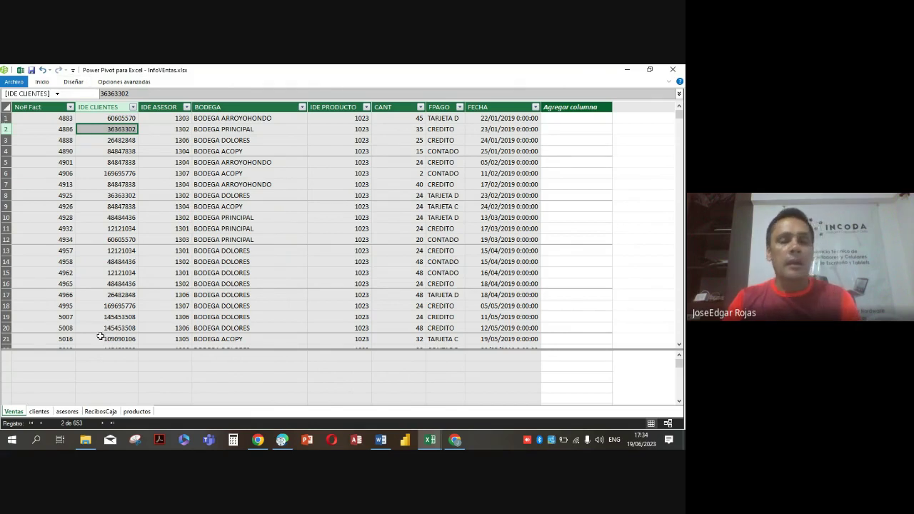
{"action": "left_click", "coordinate": [39, 412]}
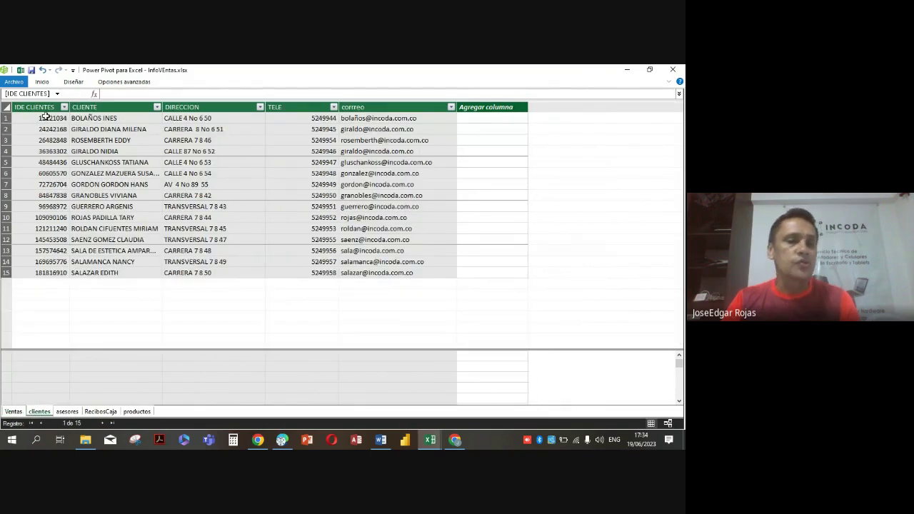
{"action": "left_click", "coordinate": [60, 128]}
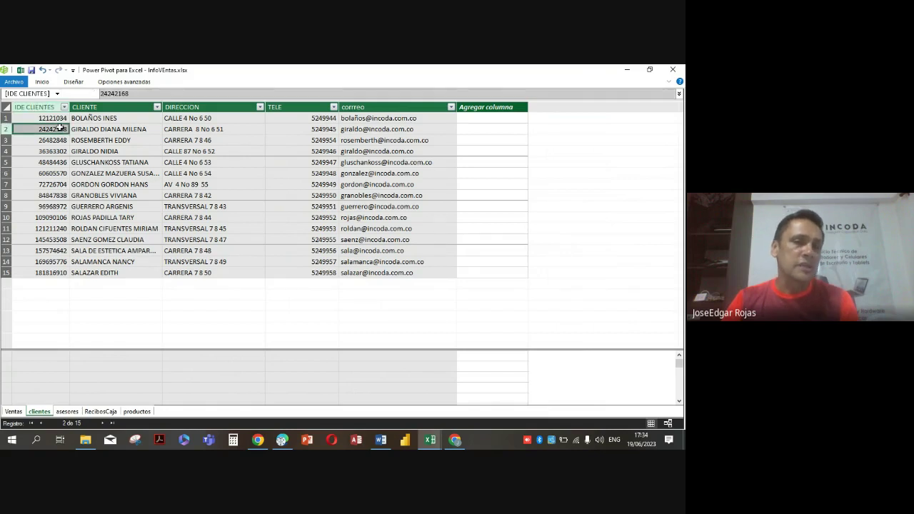
{"action": "left_click", "coordinate": [14, 412]}
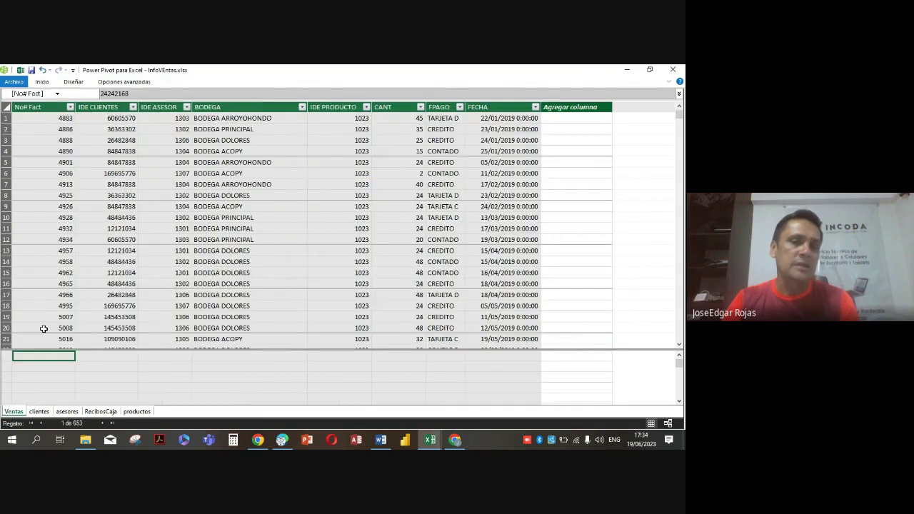
{"action": "left_click", "coordinate": [107, 128]}
{"action": "scroll", "coordinate": [129, 207], "scroll_direction": "down", "scroll_amount": 2}
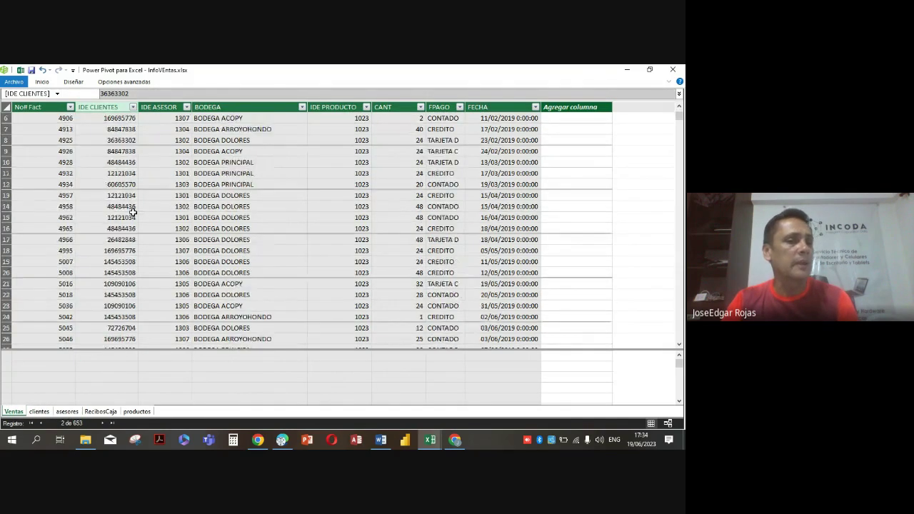
{"action": "scroll", "coordinate": [133, 212], "scroll_direction": "up", "scroll_amount": 2}
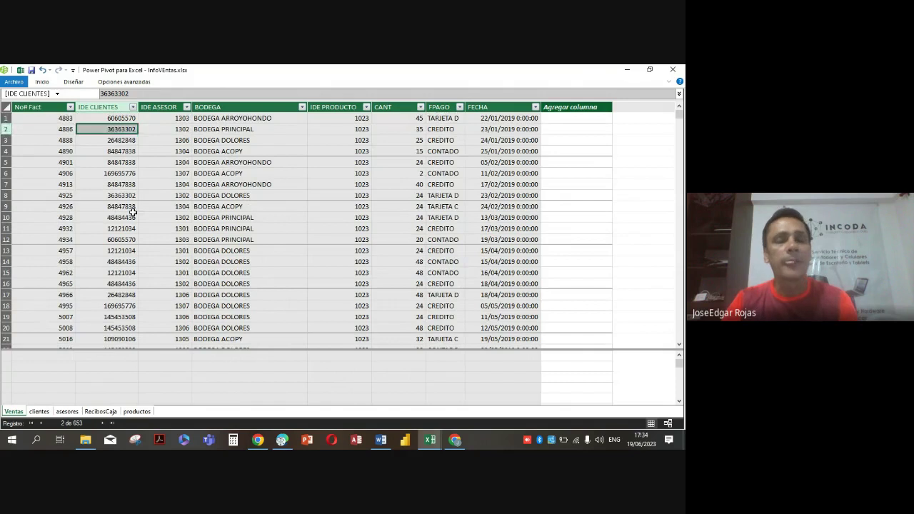
{"action": "left_click", "coordinate": [42, 82]}
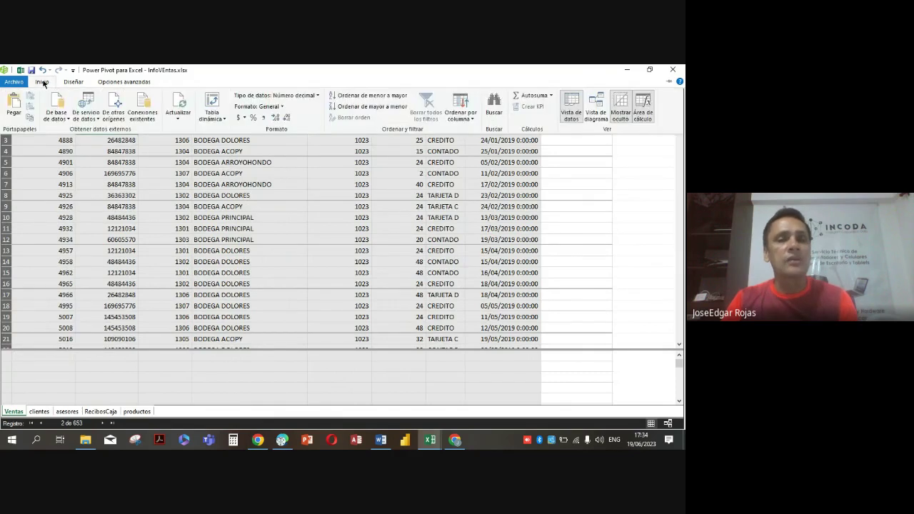
- In diagram view, arrange Ventas, clientes, RecibosCaja and asesores, enlarging Ventas and asesores
{"action": "left_click", "coordinate": [599, 109]}
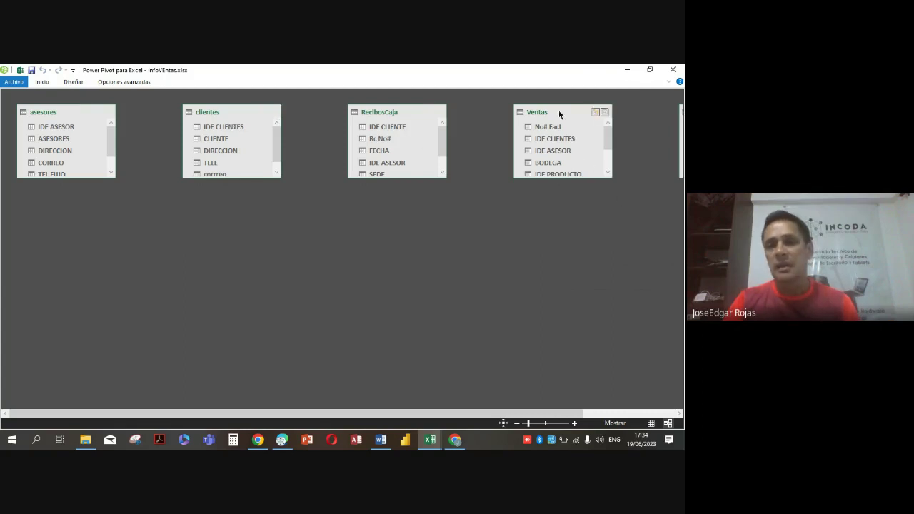
{"action": "left_click_drag", "start_coordinate": [559, 110], "coordinate": [213, 203]}
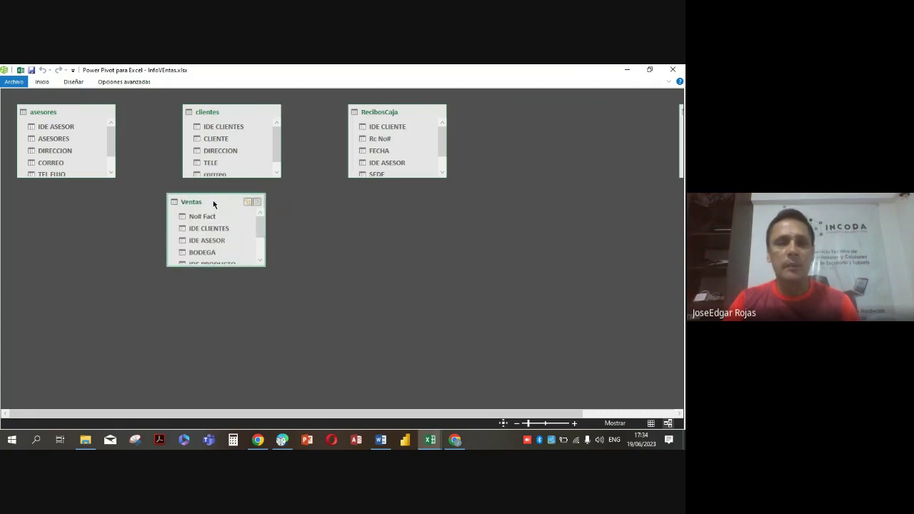
{"action": "left_click_drag", "start_coordinate": [408, 116], "coordinate": [545, 117]}
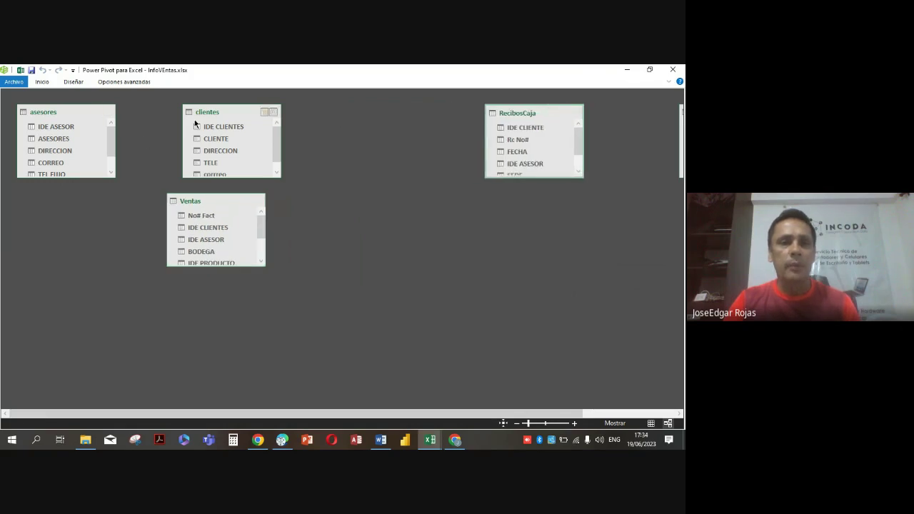
{"action": "left_click_drag", "start_coordinate": [216, 115], "coordinate": [351, 117]}
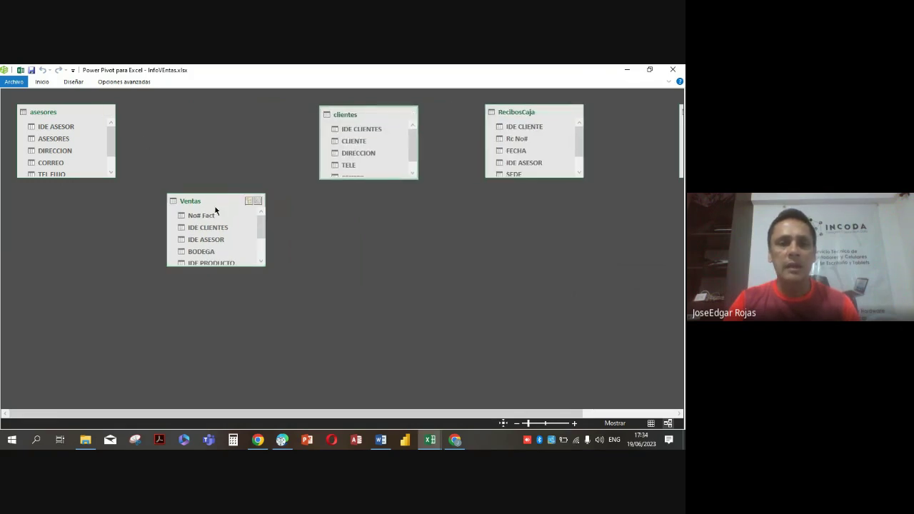
{"action": "left_click_drag", "start_coordinate": [216, 204], "coordinate": [231, 132]}
{"action": "left_click_drag", "start_coordinate": [214, 193], "coordinate": [215, 254]}
{"action": "left_click_drag", "start_coordinate": [43, 114], "coordinate": [375, 230]}
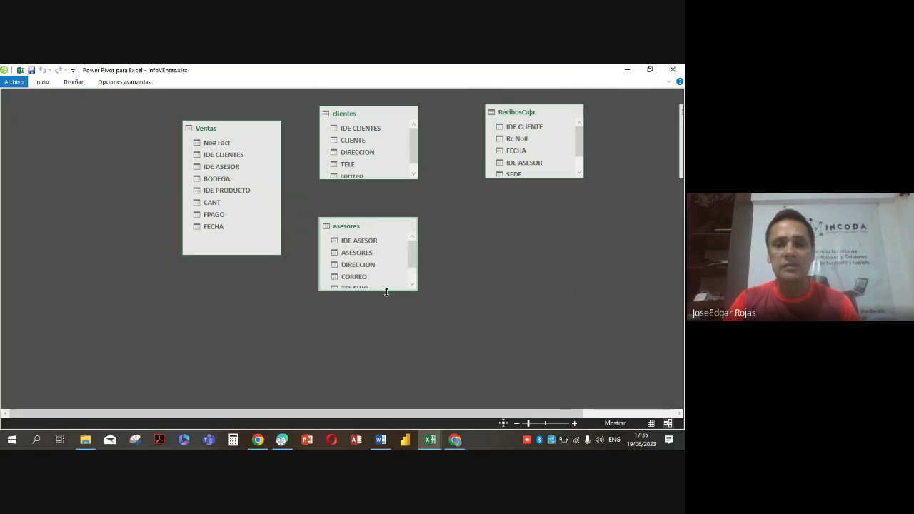
{"action": "left_click_drag", "start_coordinate": [387, 292], "coordinate": [389, 320]}
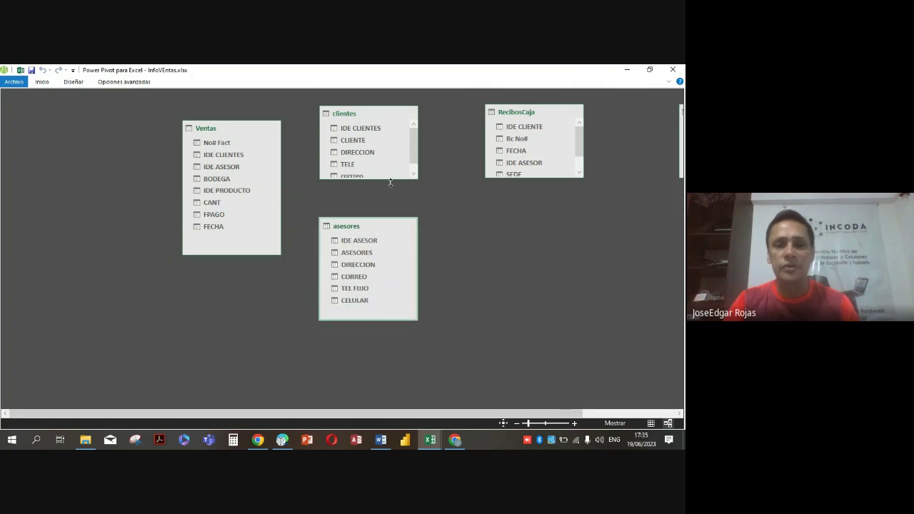
{"action": "left_click_drag", "start_coordinate": [390, 183], "coordinate": [389, 199]}
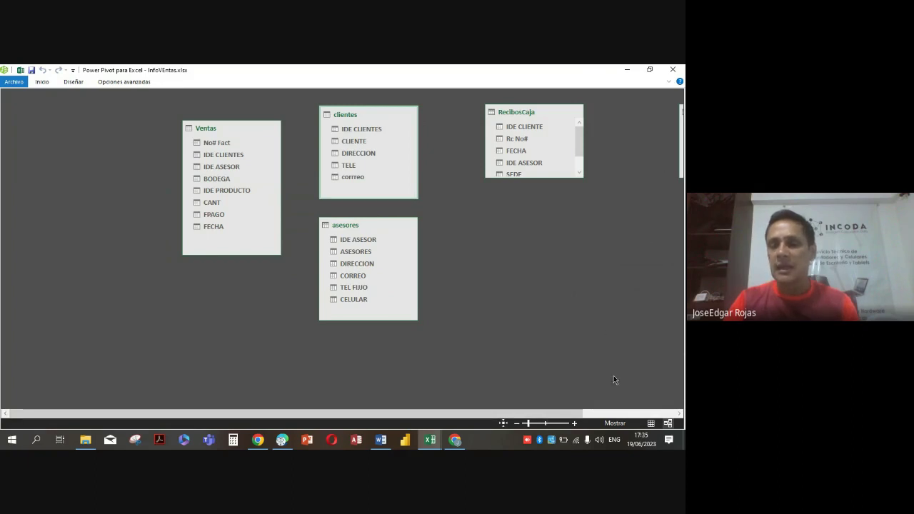
- Move the productos table to the far left, enlarge it, and nudge Ventas slightly
{"action": "left_click", "coordinate": [680, 414]}
{"action": "left_click", "coordinate": [679, 414]}
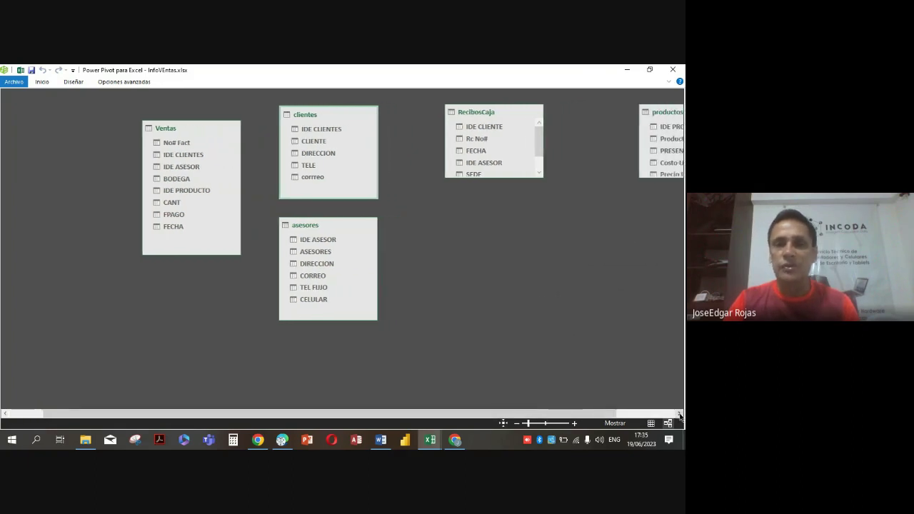
{"action": "left_click", "coordinate": [680, 415]}
{"action": "left_click_drag", "start_coordinate": [638, 112], "coordinate": [2, 128]}
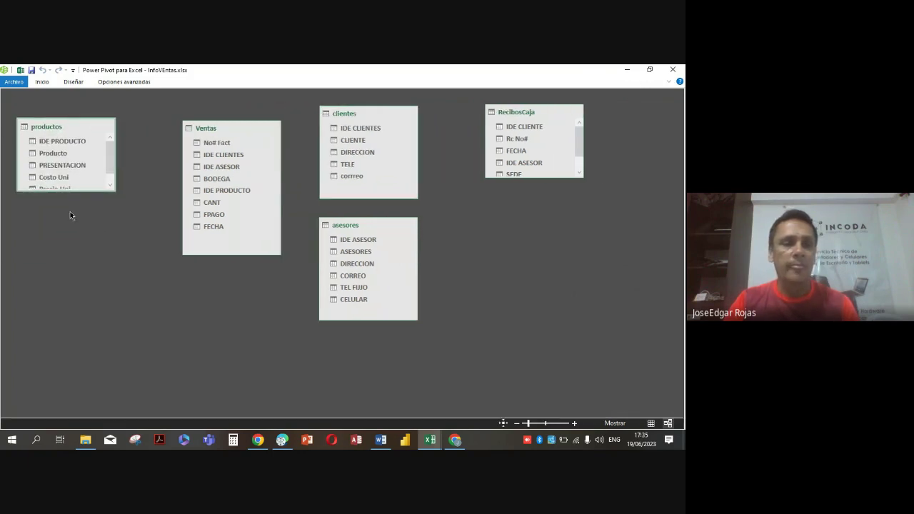
{"action": "left_click_drag", "start_coordinate": [65, 190], "coordinate": [68, 235]}
{"action": "left_click_drag", "start_coordinate": [246, 128], "coordinate": [234, 118]}
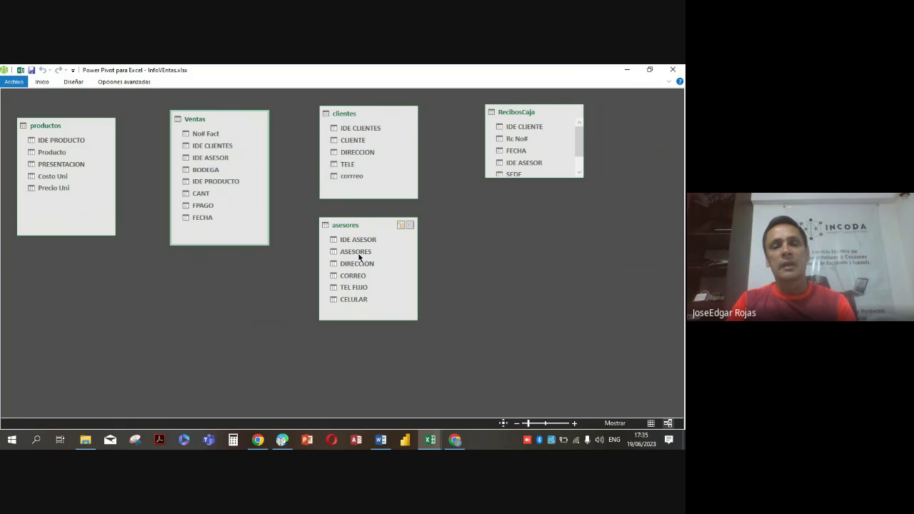
- Drag Ventas' IDE CLIENTES onto clientes' IDE CLIENTES, creating a one-to-many relationship
{"action": "left_click", "coordinate": [56, 156]}
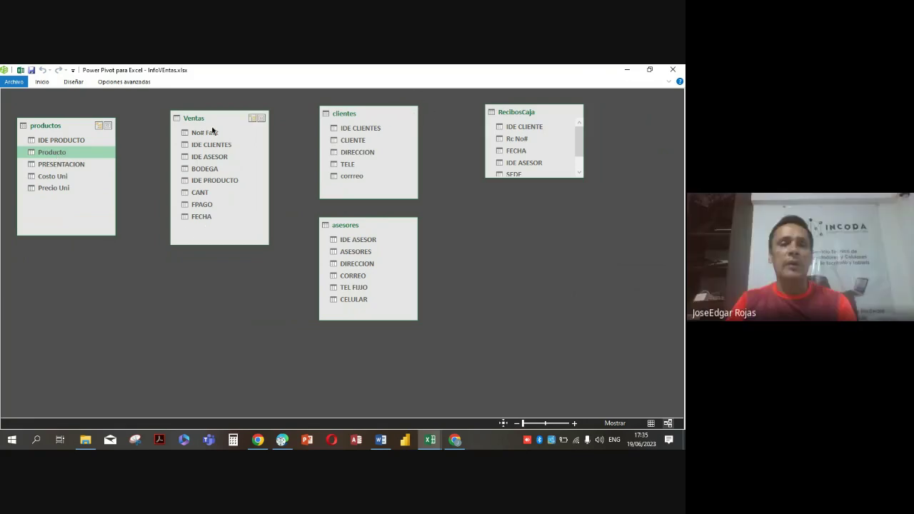
{"action": "left_click", "coordinate": [205, 148]}
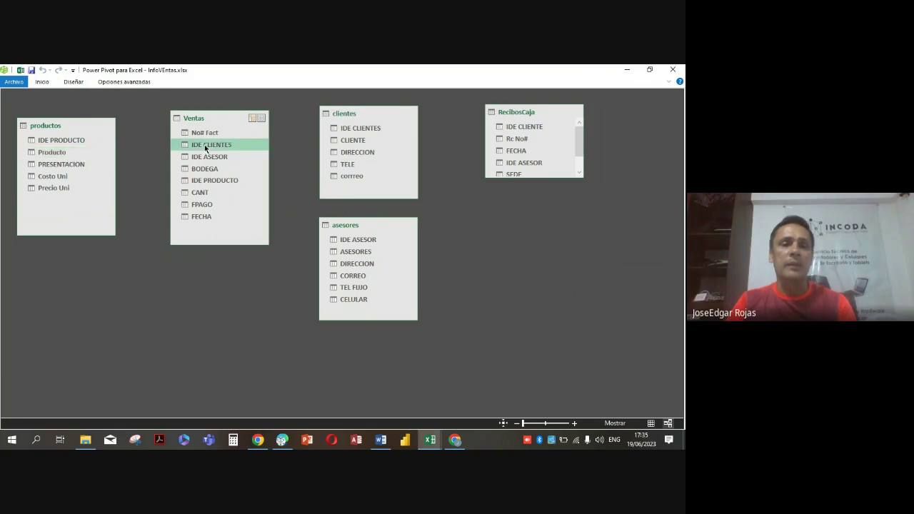
{"action": "left_click", "coordinate": [352, 128]}
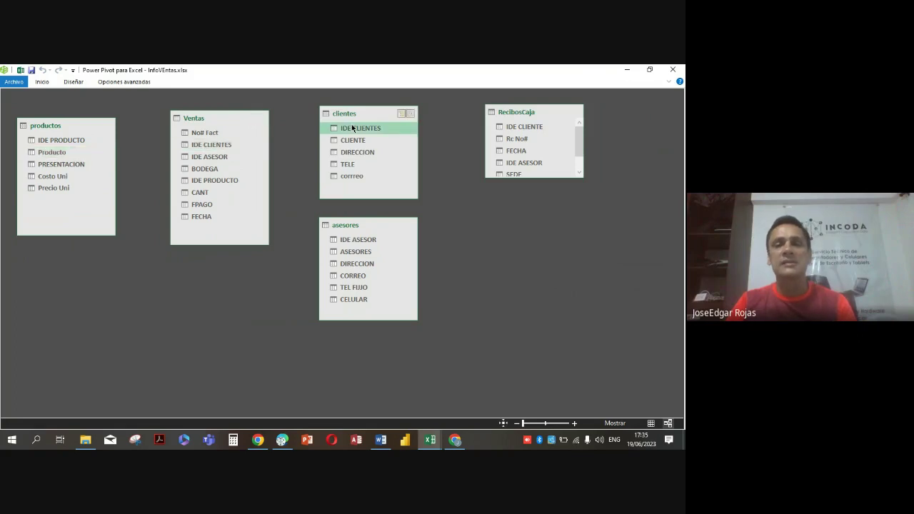
{"action": "left_click", "coordinate": [217, 146]}
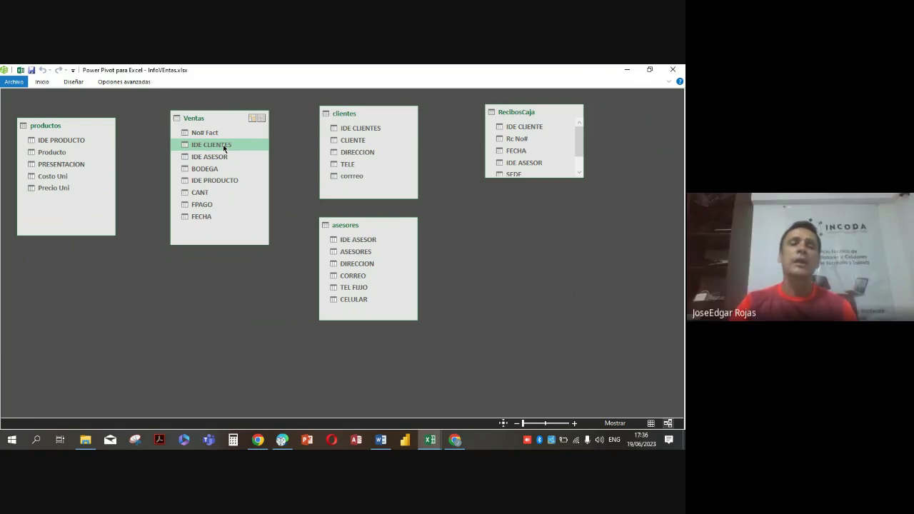
{"action": "left_click_drag", "start_coordinate": [224, 148], "coordinate": [362, 129]}
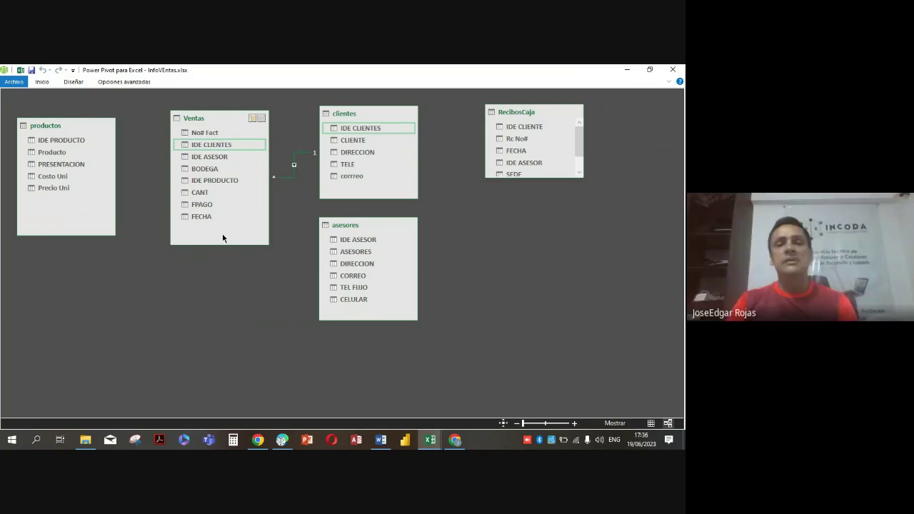
{"action": "right_click", "coordinate": [295, 160]}
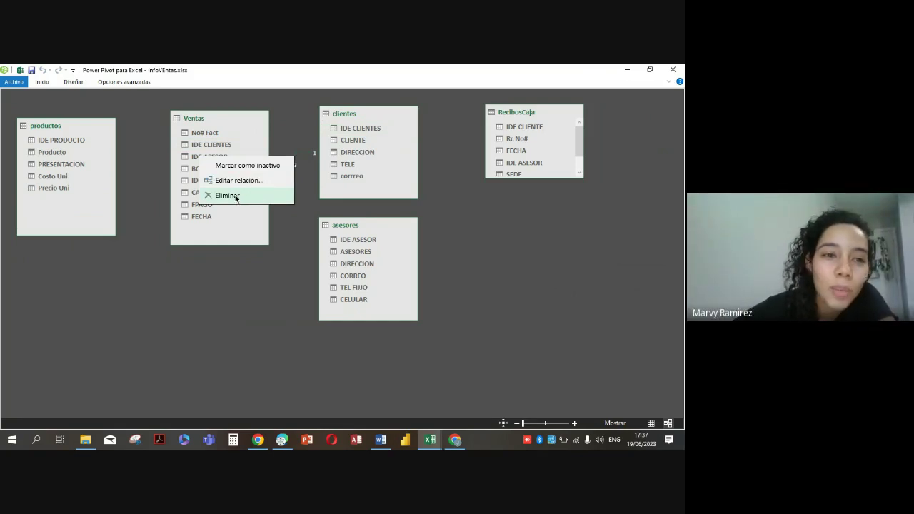
{"action": "left_click", "coordinate": [441, 186]}
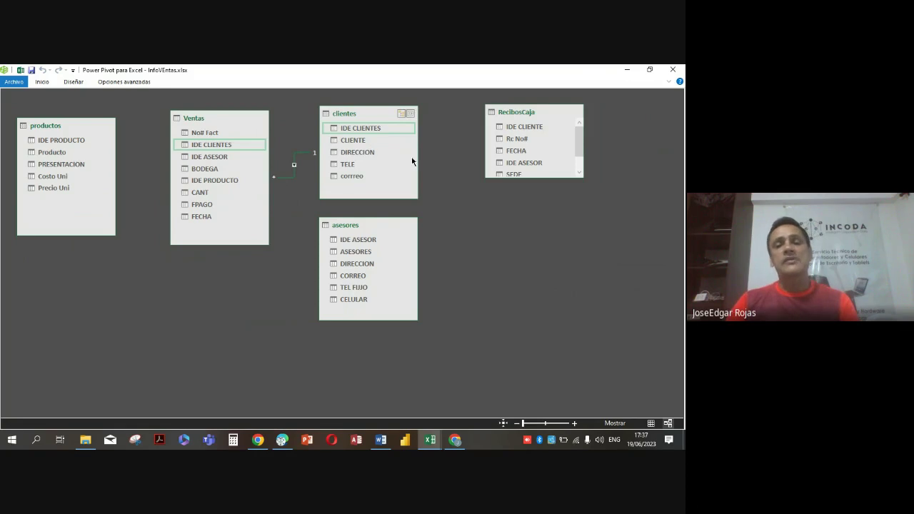
{"action": "double_click", "coordinate": [296, 163]}
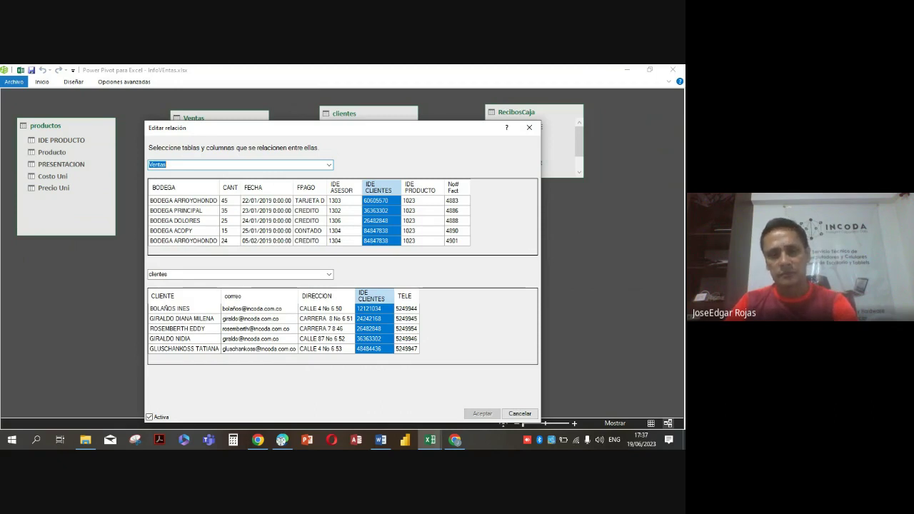
{"action": "left_click", "coordinate": [529, 127]}
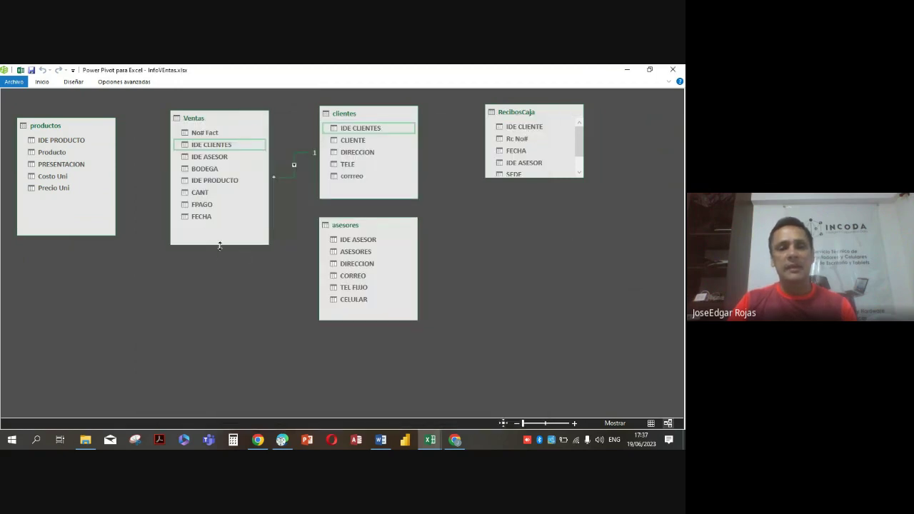
- Drag Ventas' IDE ASESOR onto asesores' IDE ASESOR for a one-to-many link
{"action": "left_click", "coordinate": [222, 160]}
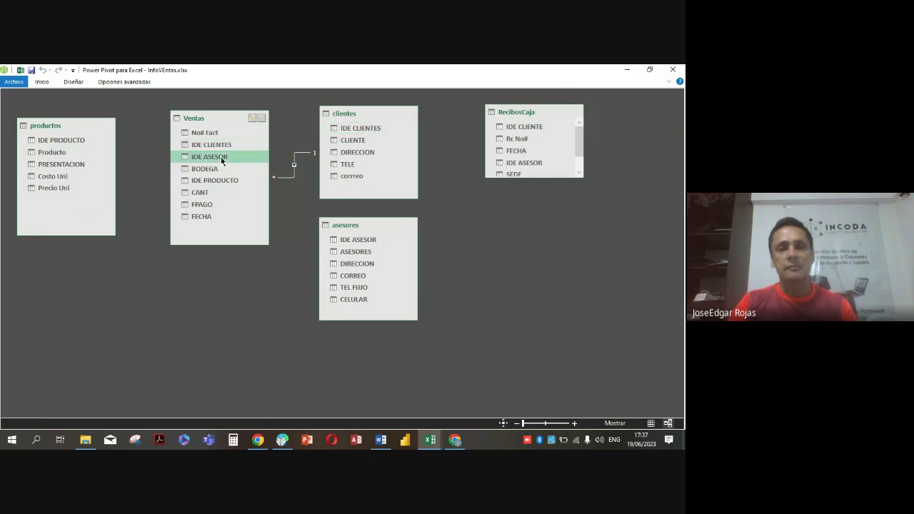
{"action": "left_click_drag", "start_coordinate": [221, 160], "coordinate": [363, 244]}
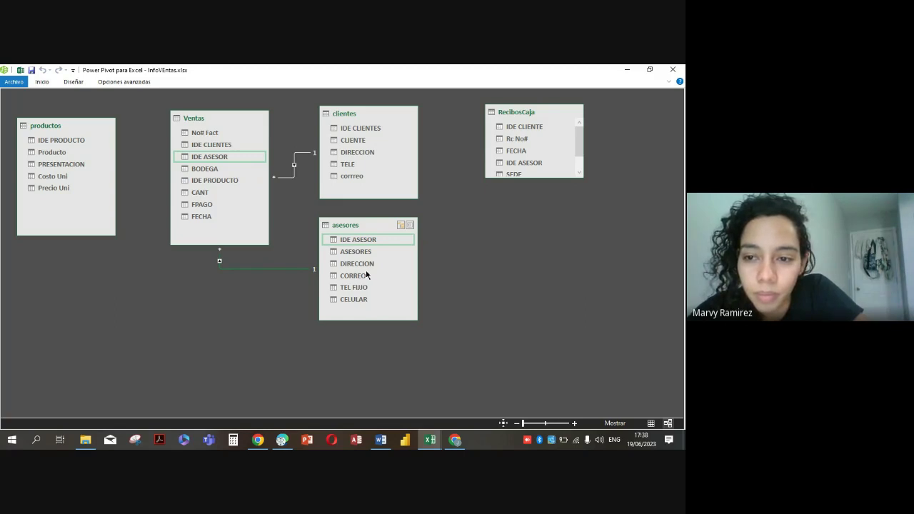
- Link productos' IDE PRODUCTO to Ventas' IDE PRODUCTO as the third one-to-many relationship
{"action": "left_click", "coordinate": [85, 141]}
{"action": "left_click_drag", "start_coordinate": [86, 140], "coordinate": [232, 182]}
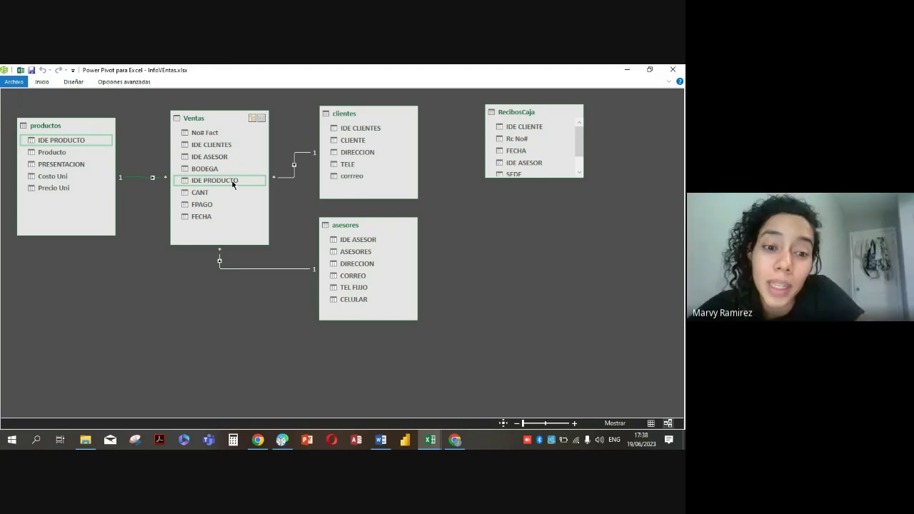
{"action": "left_click", "coordinate": [42, 82]}
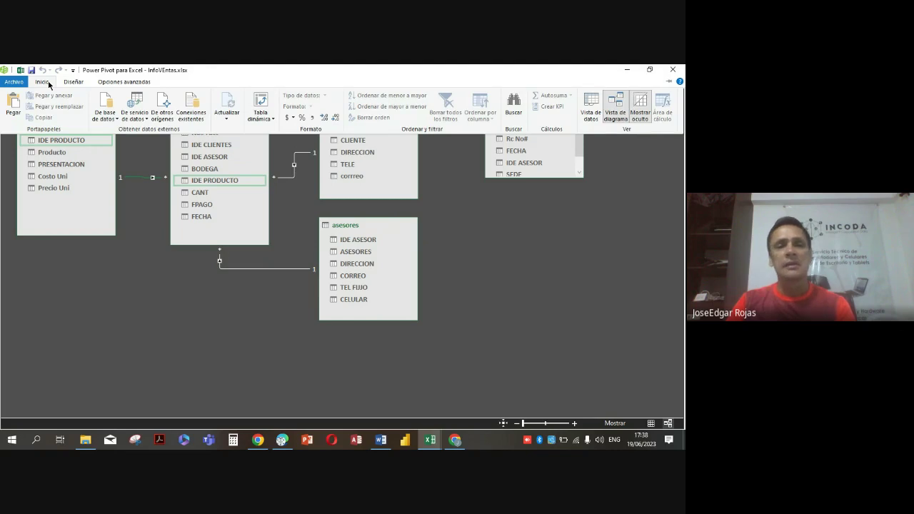
- Toggle between data view and diagram view to review the model's three relationships
{"action": "left_click", "coordinate": [590, 107]}
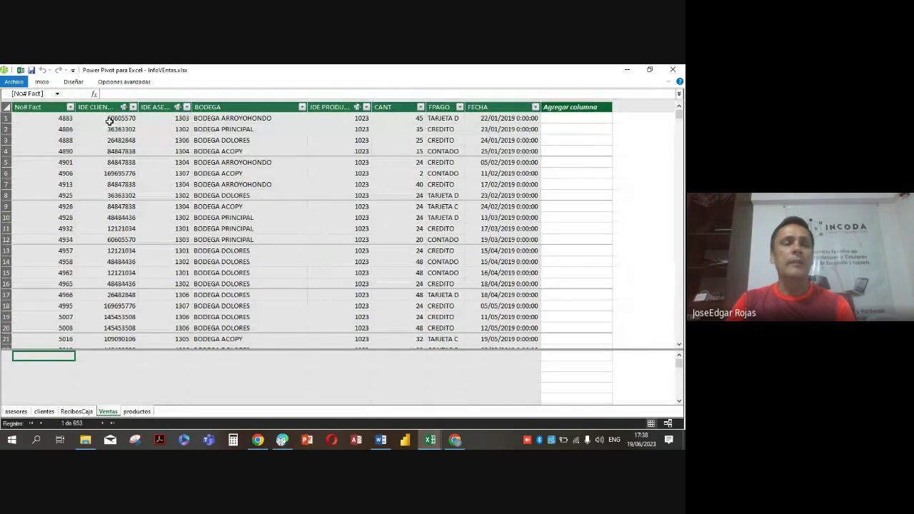
{"action": "left_click", "coordinate": [41, 82]}
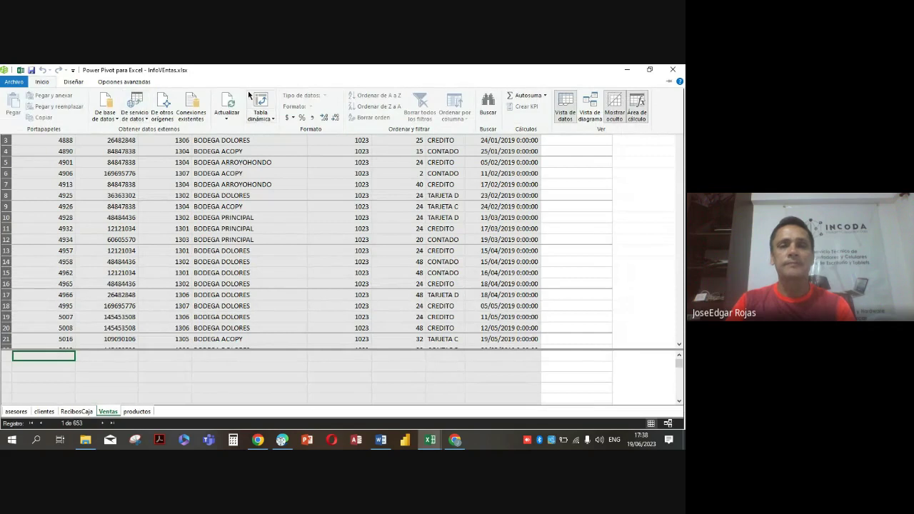
{"action": "left_click", "coordinate": [323, 215]}
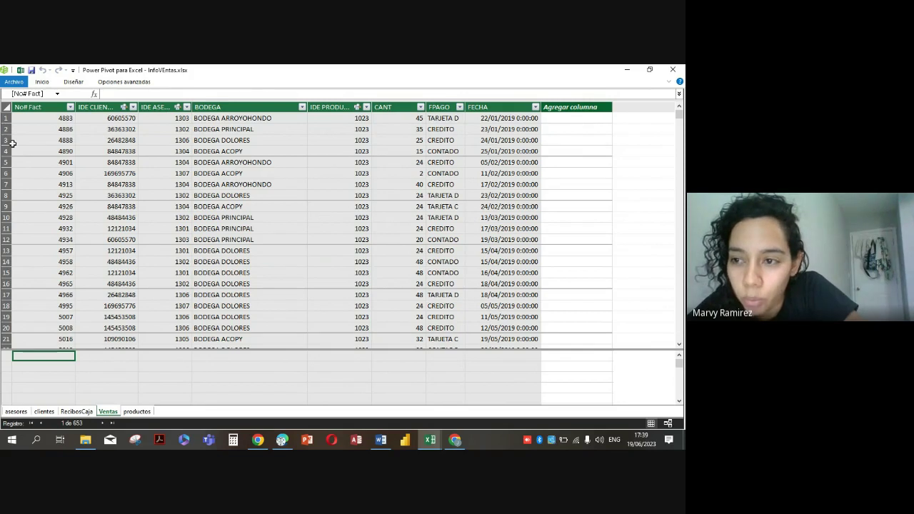
{"action": "left_click", "coordinate": [43, 83]}
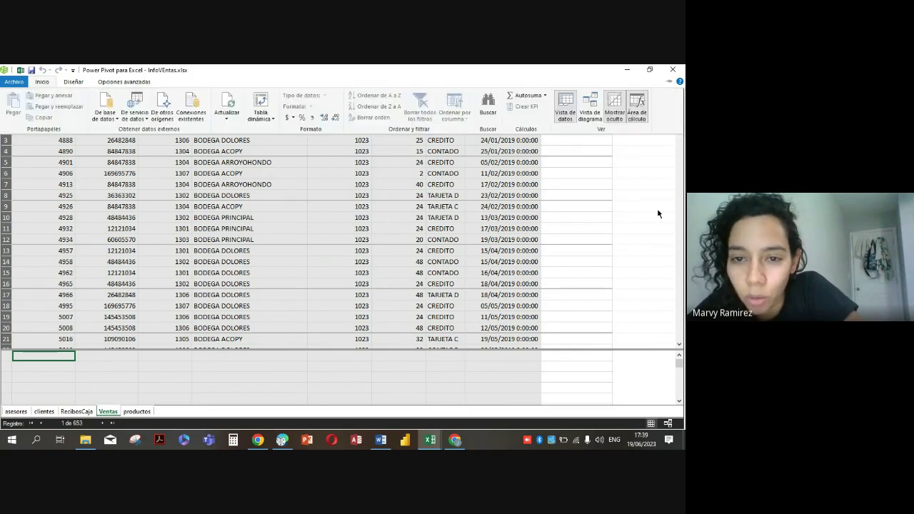
{"action": "left_click", "coordinate": [589, 105]}
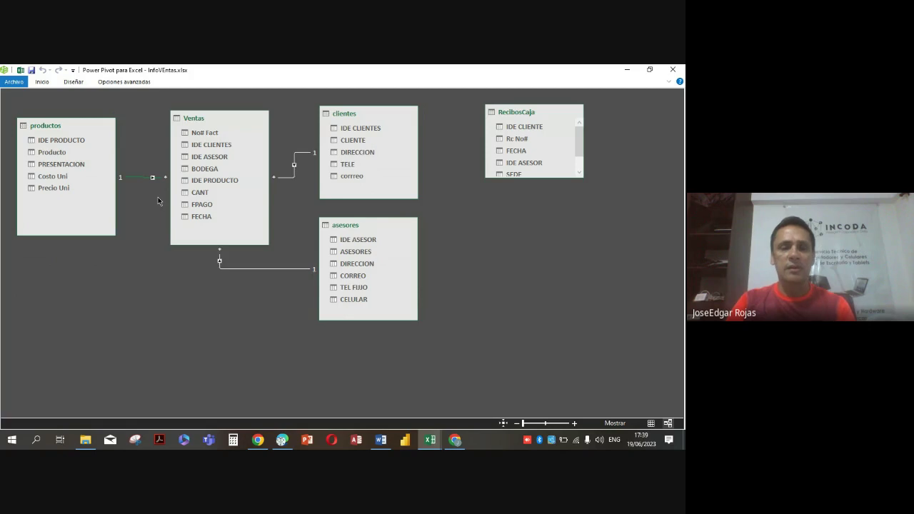
{"action": "left_click", "coordinate": [46, 82]}
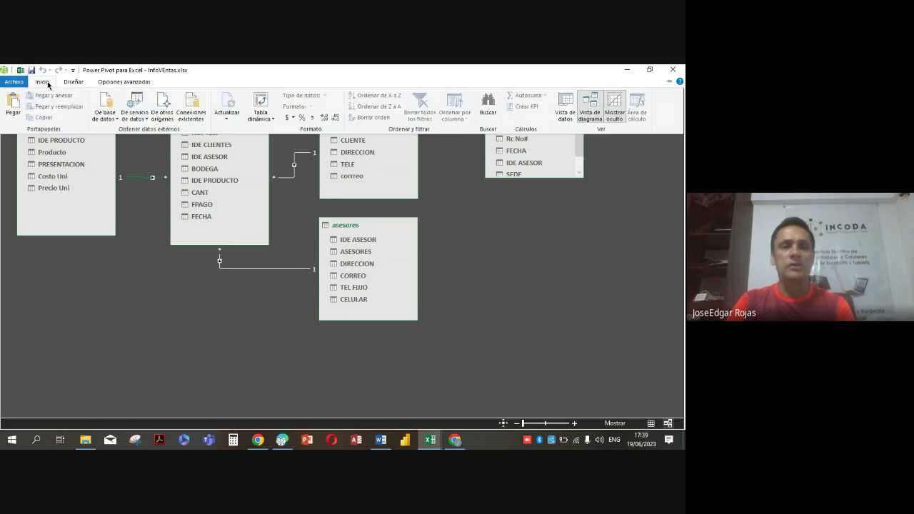
{"action": "left_click", "coordinate": [565, 107]}
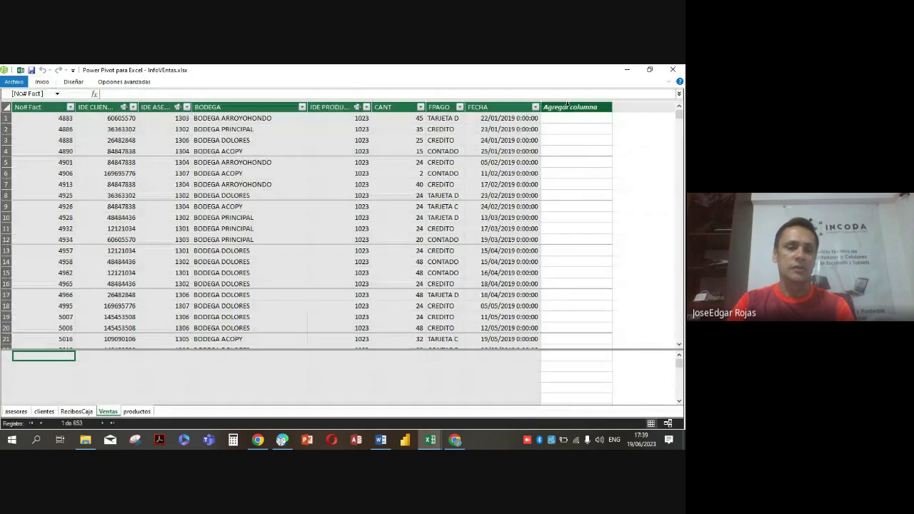
- Review the productos, RecibosCaja, clientes and asesores data, then return to the Excel workbook
{"action": "left_click", "coordinate": [136, 411]}
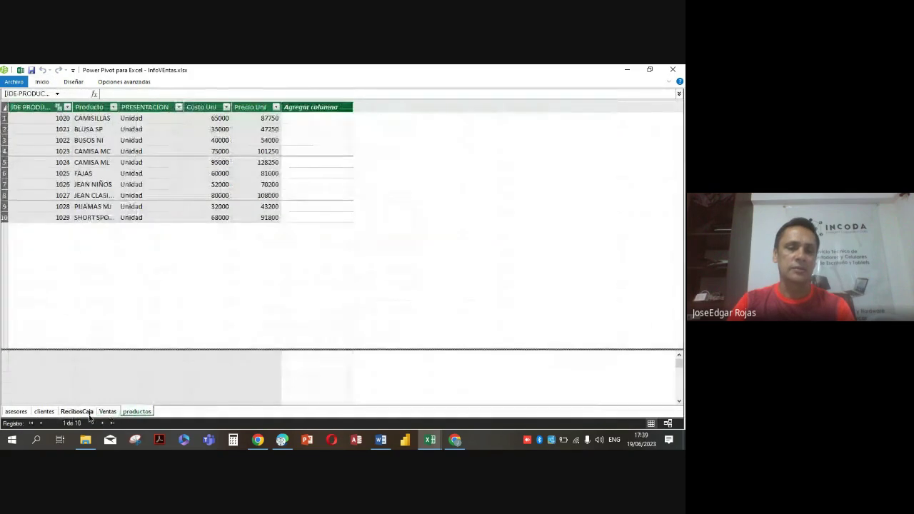
{"action": "left_click", "coordinate": [76, 411]}
{"action": "left_click", "coordinate": [43, 412]}
{"action": "left_click", "coordinate": [16, 411]}
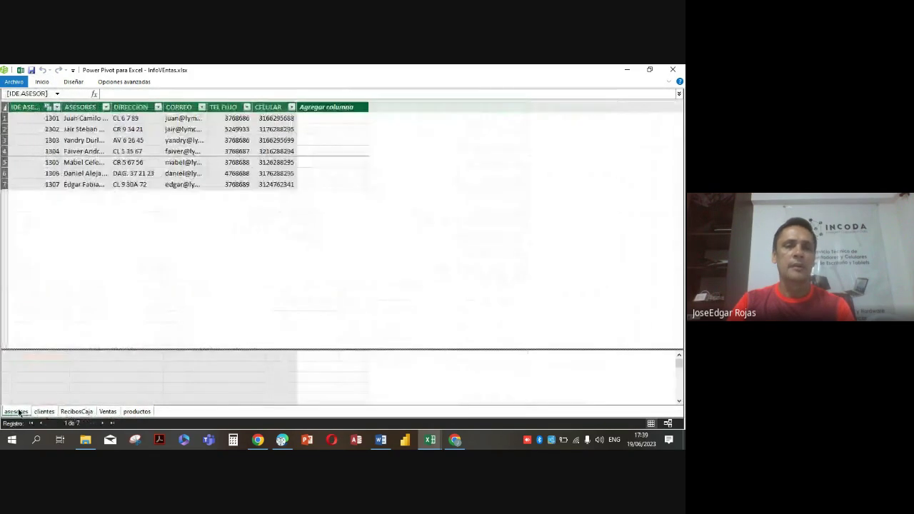
{"action": "left_click", "coordinate": [45, 83]}
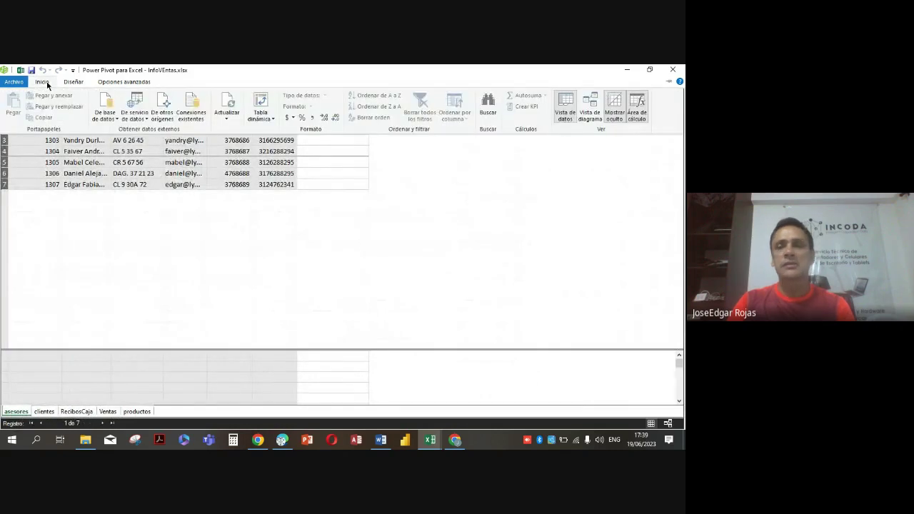
{"action": "left_click", "coordinate": [592, 110]}
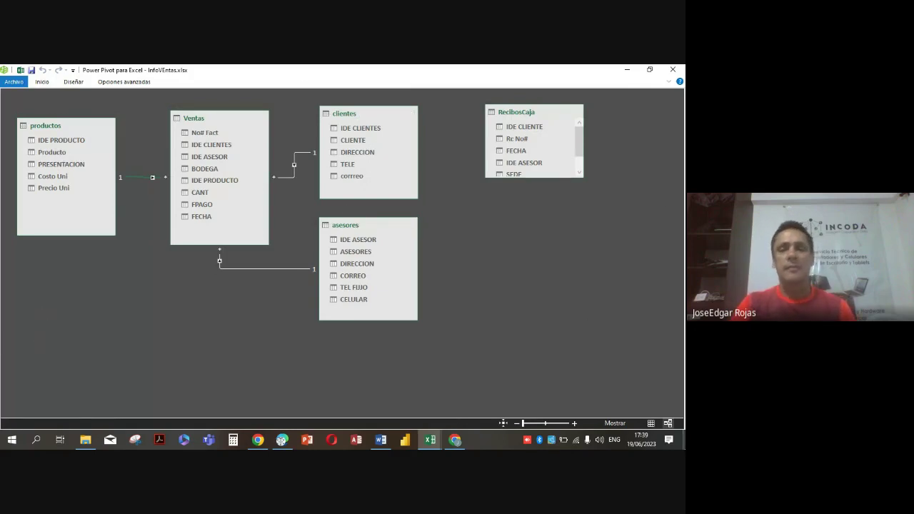
{"action": "left_click", "coordinate": [42, 81]}
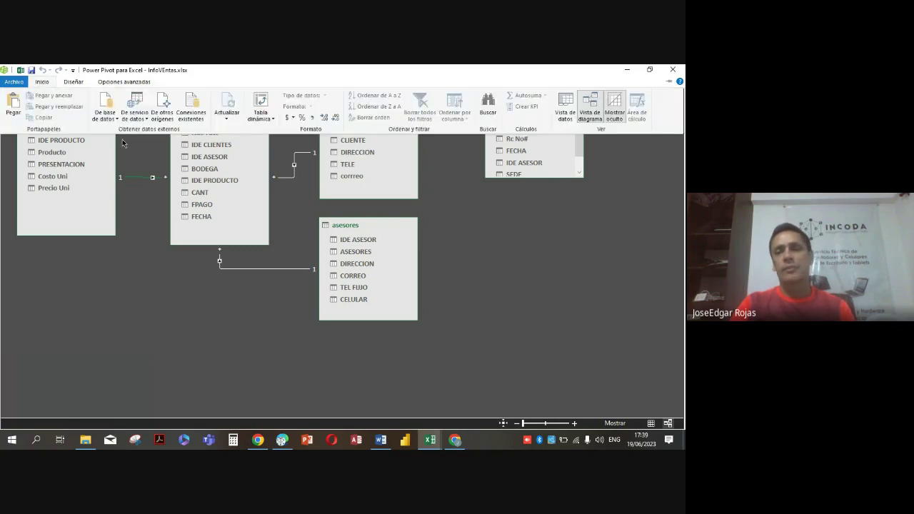
{"action": "left_click", "coordinate": [564, 108]}
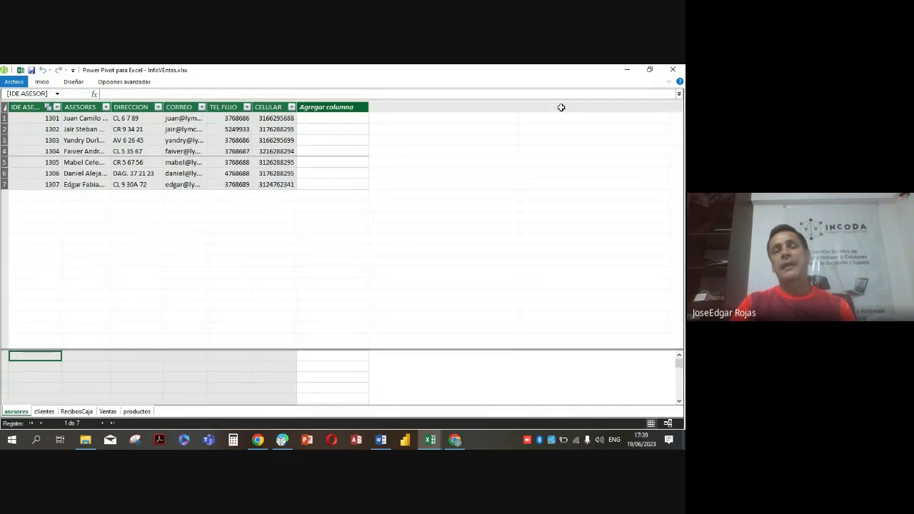
{"action": "key", "text": "alt+Tab"}
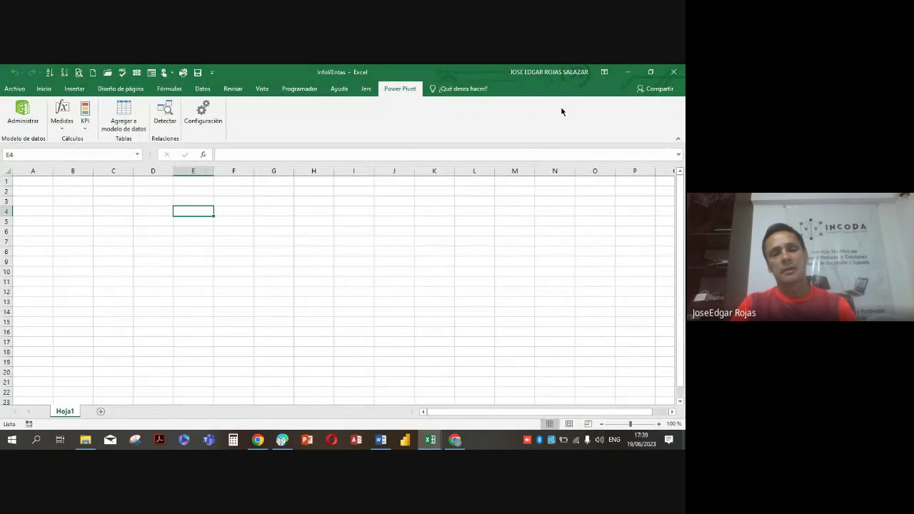
- Switch between the InfoVEntas workbook and Power Pivot windows, ending with Power Pivot in front
{"action": "key", "text": "alt+Tab"}
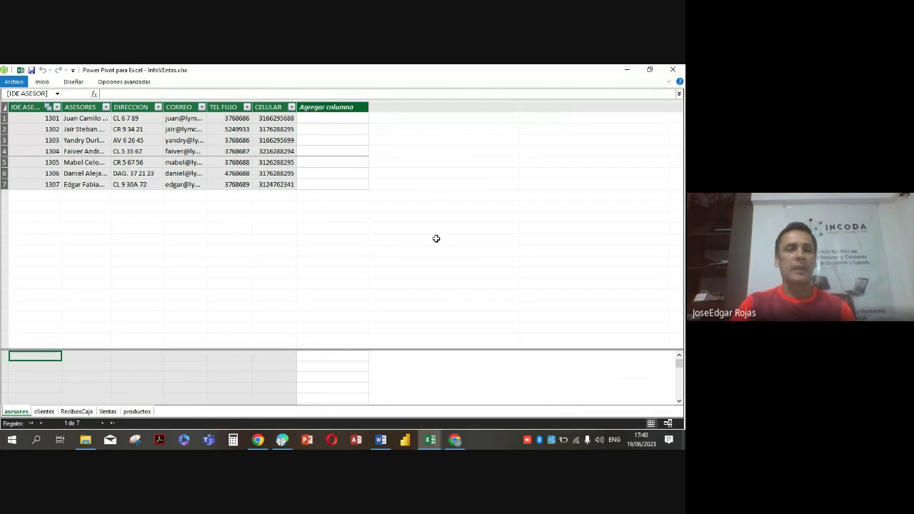
{"action": "mouse_move", "coordinate": [430, 440]}
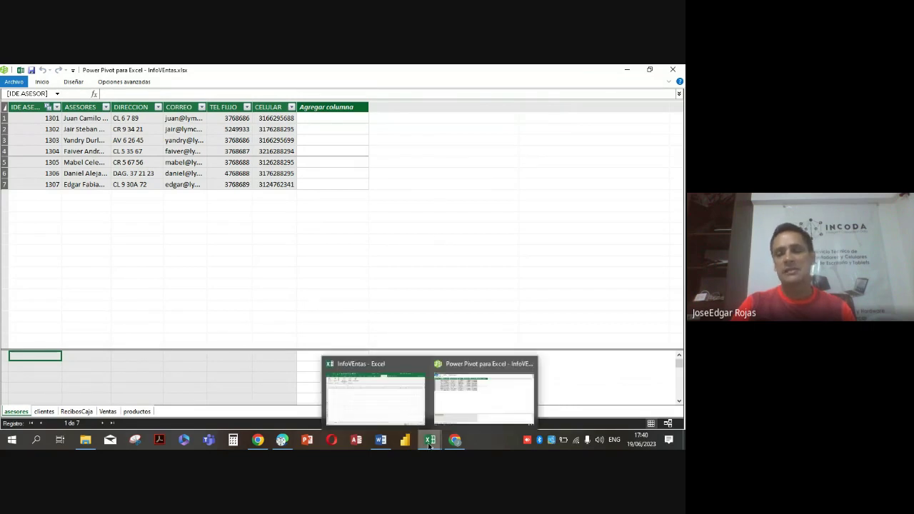
{"action": "left_click", "coordinate": [385, 389]}
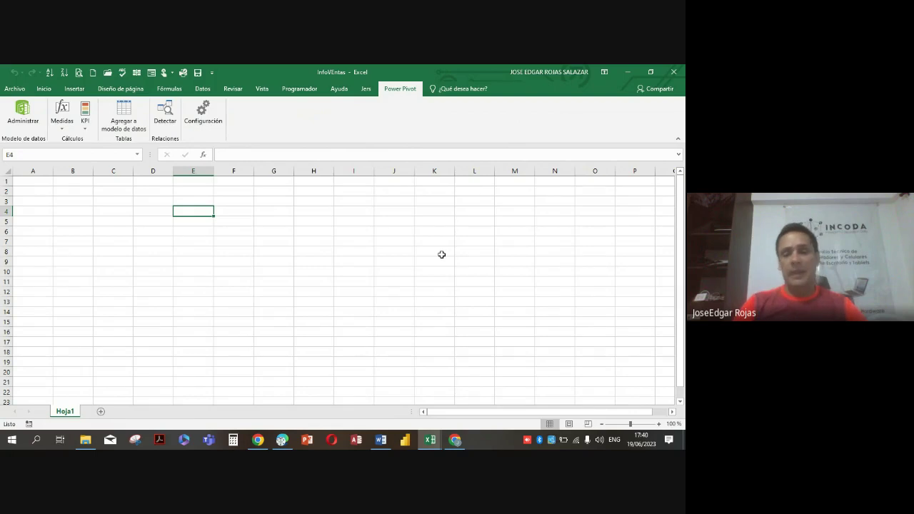
{"action": "mouse_move", "coordinate": [430, 440]}
{"action": "left_click", "coordinate": [463, 403]}
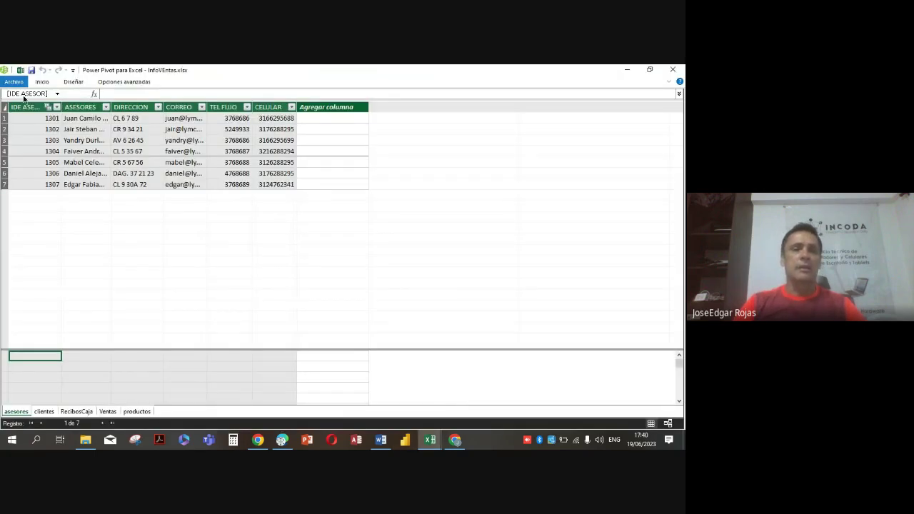
- Browse the clientes, RecibosCaja, asesores and Ventas tables in data view
{"action": "left_click", "coordinate": [42, 82]}
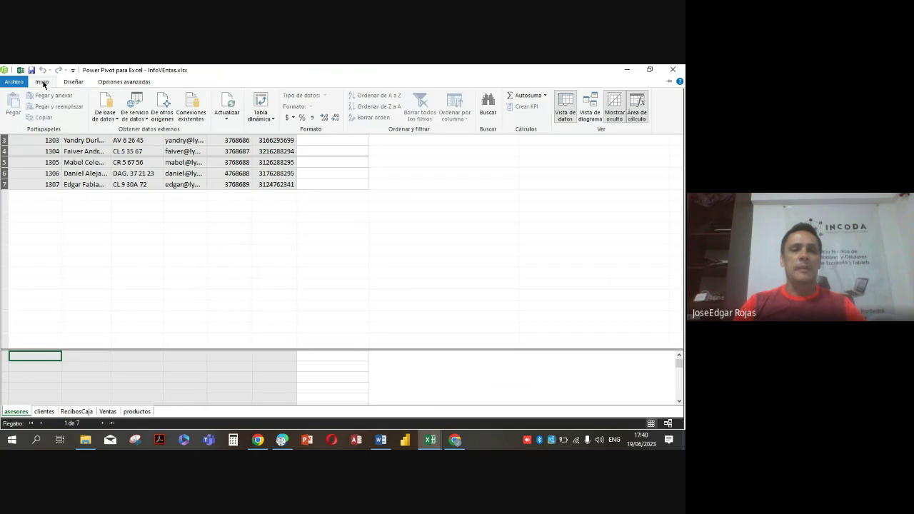
{"action": "left_click", "coordinate": [212, 246]}
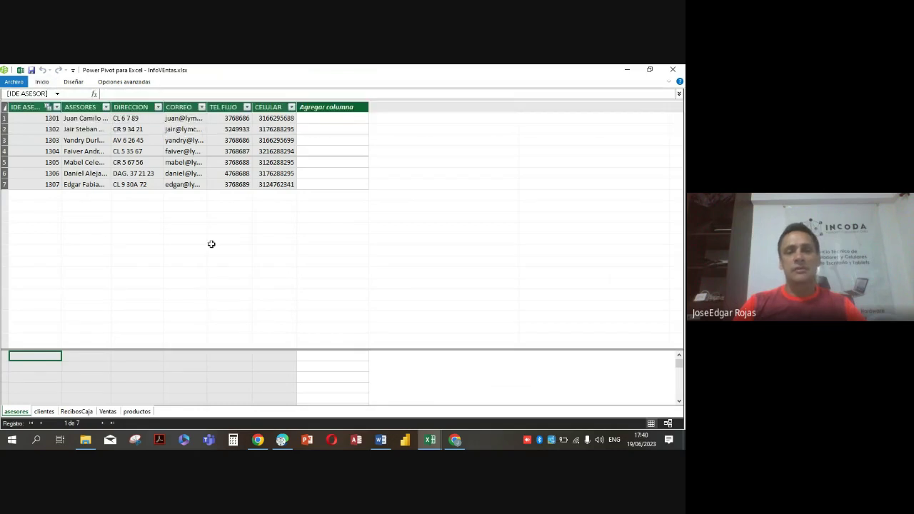
{"action": "left_click", "coordinate": [44, 412]}
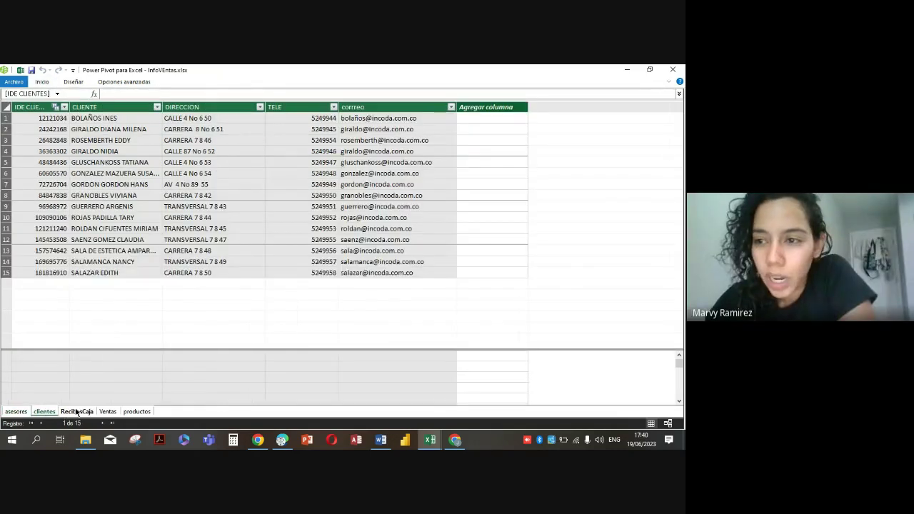
{"action": "left_click", "coordinate": [75, 412]}
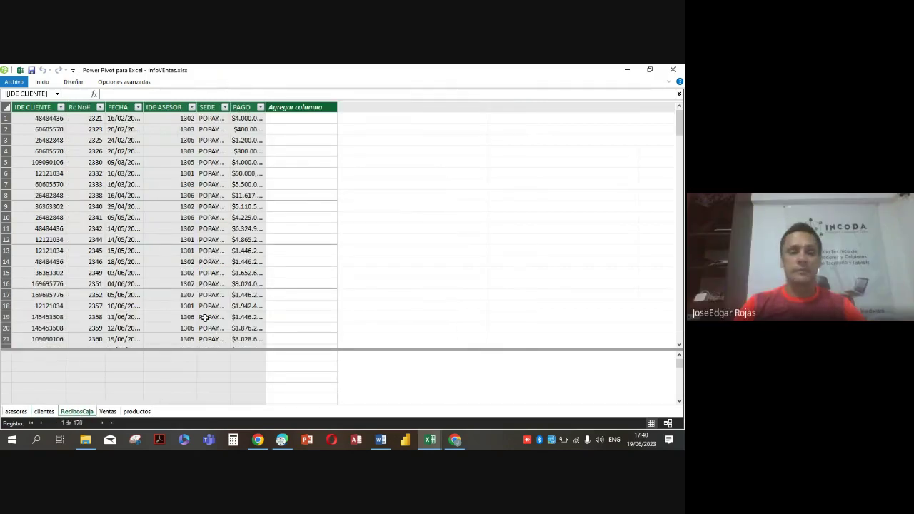
{"action": "left_click", "coordinate": [11, 413]}
{"action": "left_click", "coordinate": [44, 412]}
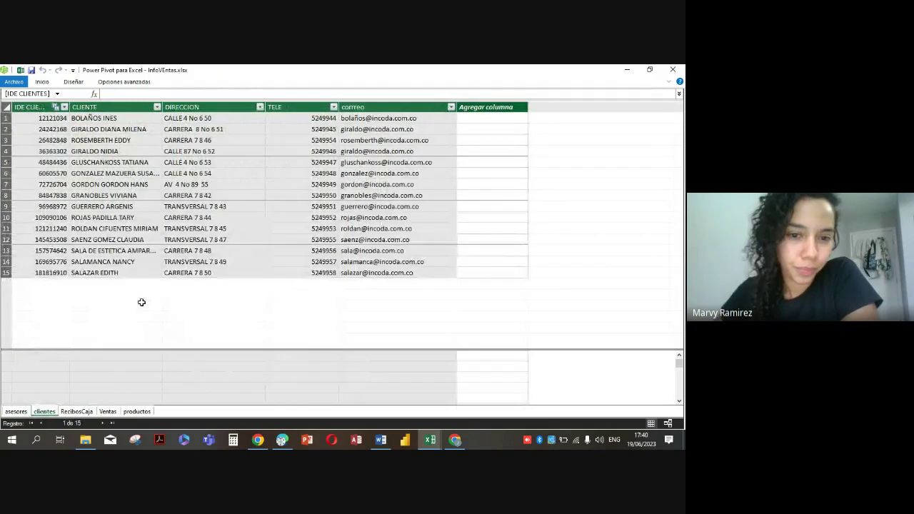
{"action": "left_click", "coordinate": [108, 412]}
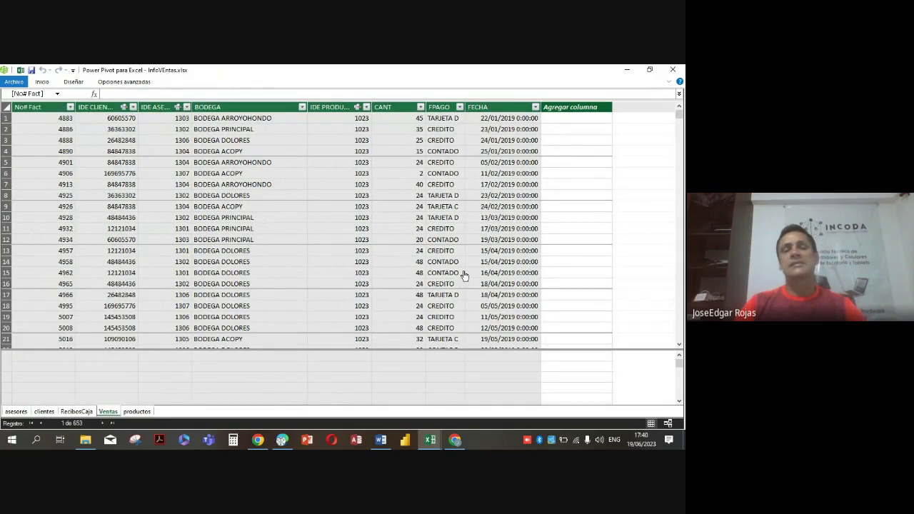
{"action": "left_click", "coordinate": [44, 412]}
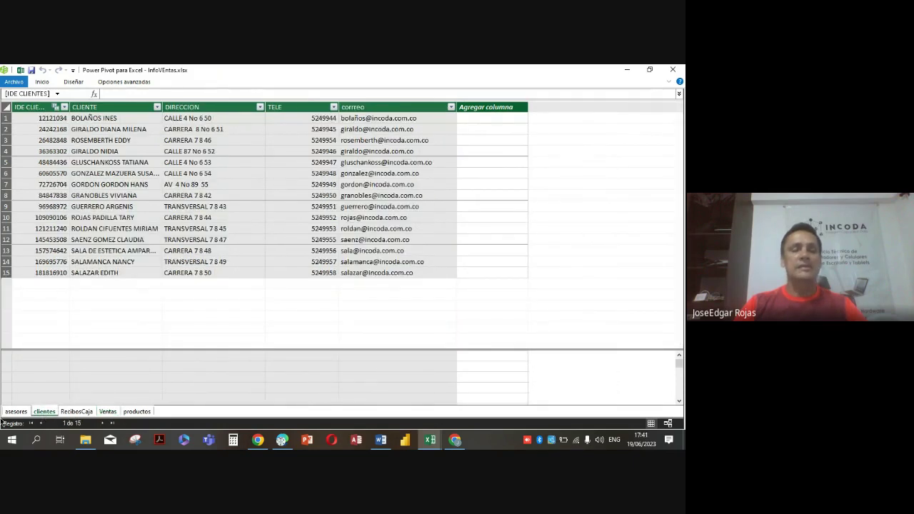
- Drag the Ventas table tab to the first position in the table order
{"action": "left_click", "coordinate": [111, 412]}
{"action": "left_click_drag", "start_coordinate": [61, 420], "coordinate": [18, 413]}
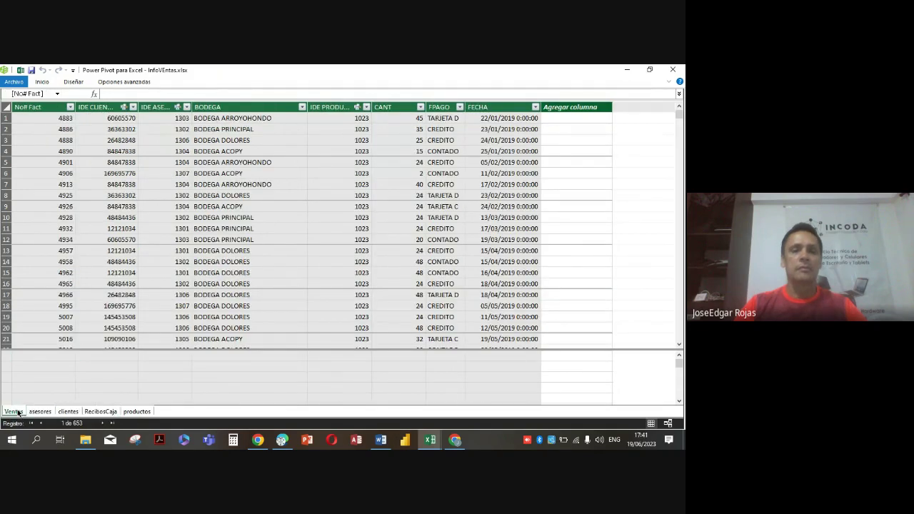
{"action": "left_click", "coordinate": [339, 195]}
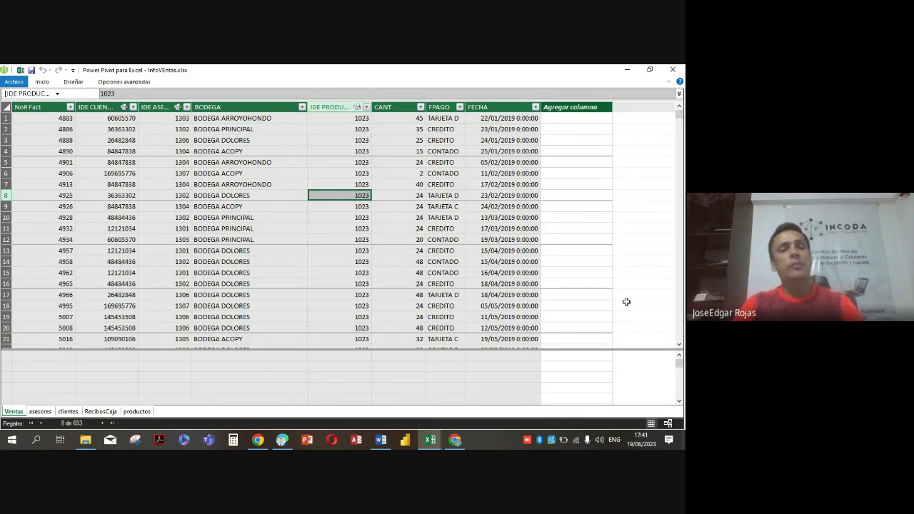
- Start a data-model PivotTable placed on the existing sheet at Hoja1!$A$5
{"action": "left_click", "coordinate": [43, 82]}
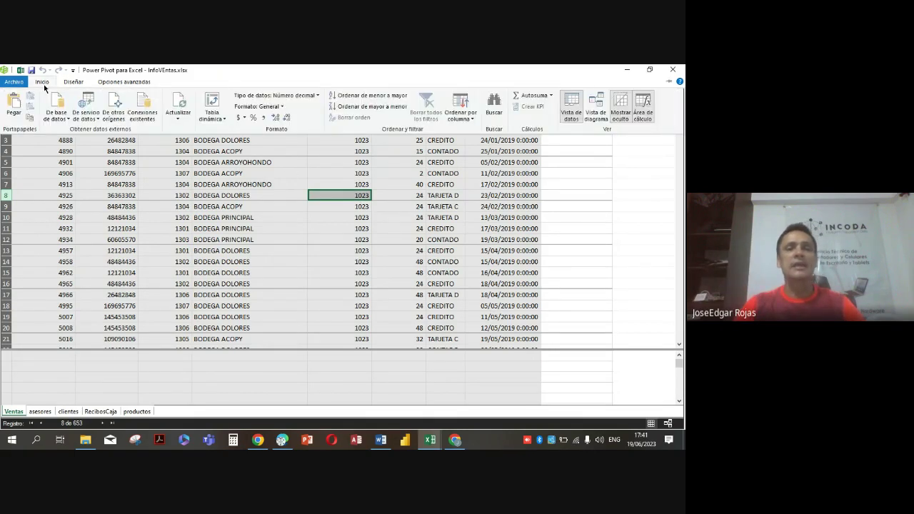
{"action": "left_click", "coordinate": [223, 120]}
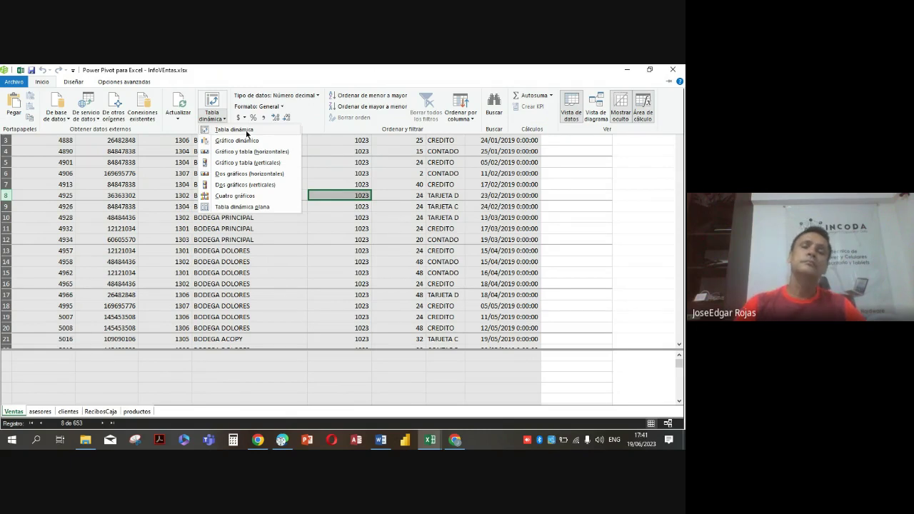
{"action": "left_click", "coordinate": [243, 130]}
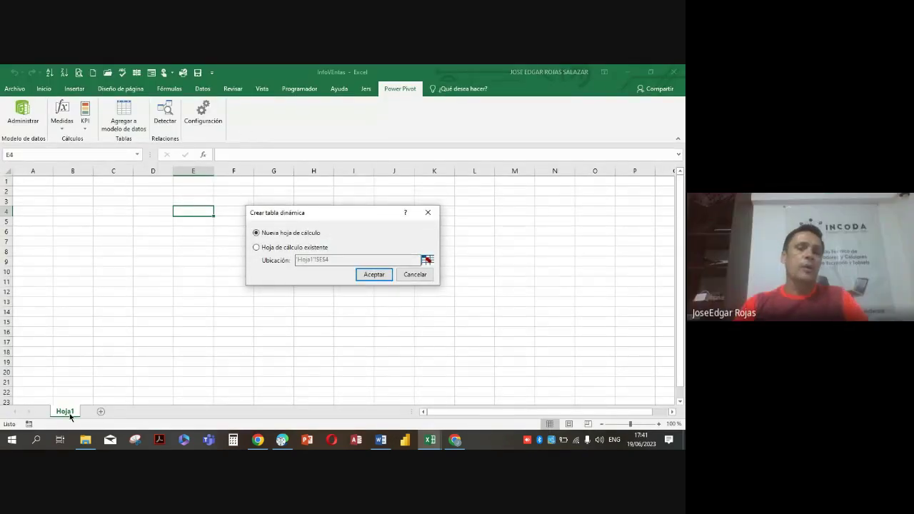
{"action": "left_click", "coordinate": [258, 248]}
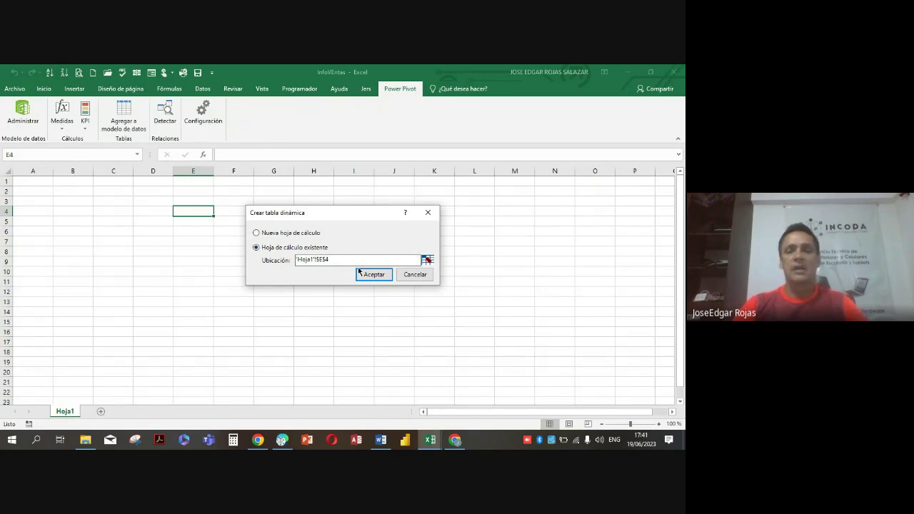
{"action": "left_click", "coordinate": [428, 261]}
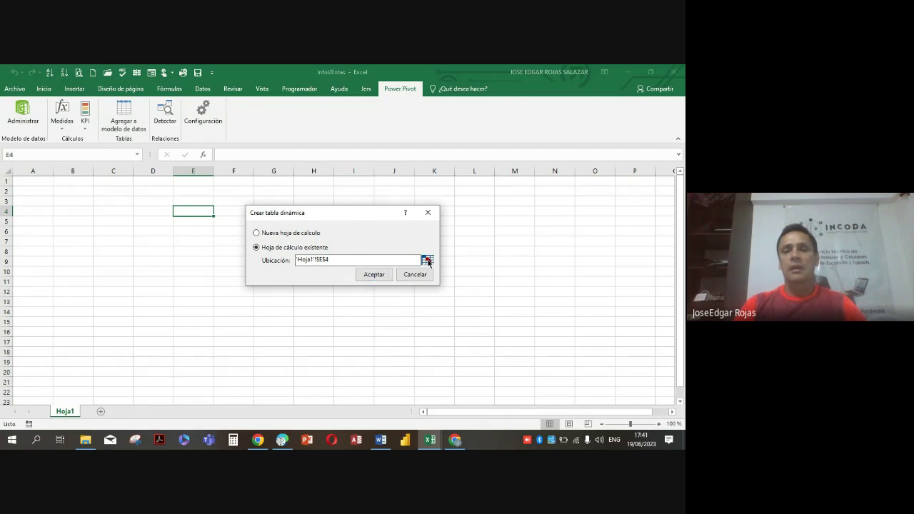
{"action": "left_click", "coordinate": [30, 225]}
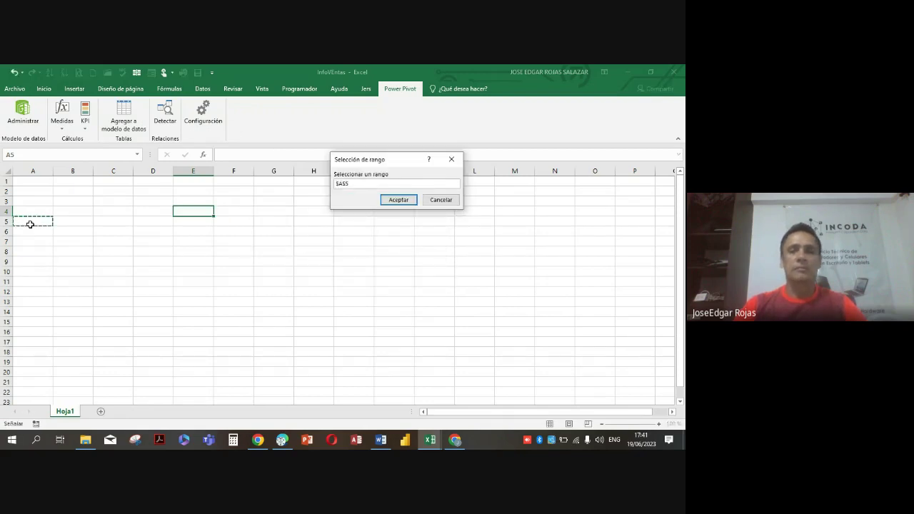
{"action": "left_click", "coordinate": [400, 200]}
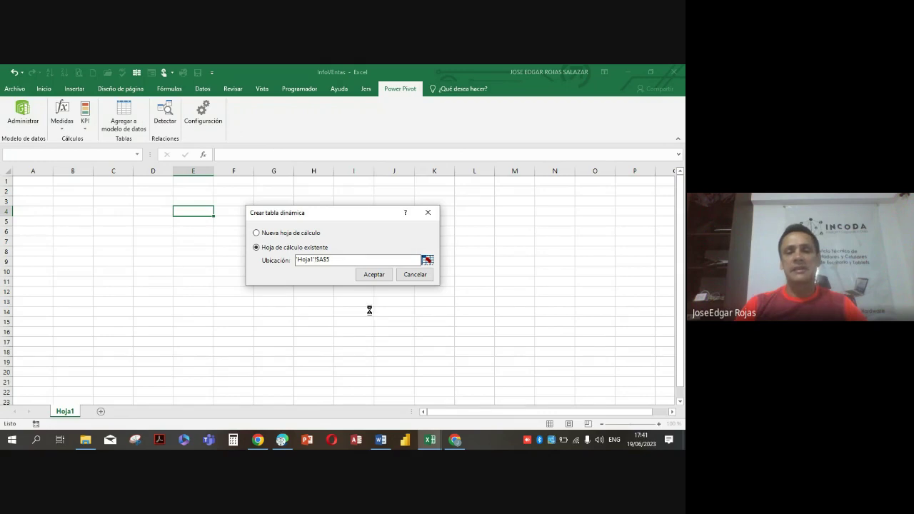
- Create the PivotTable at Hoja1 A5 with the clientes table's CLIENTE names as row labels
{"action": "left_click", "coordinate": [374, 276]}
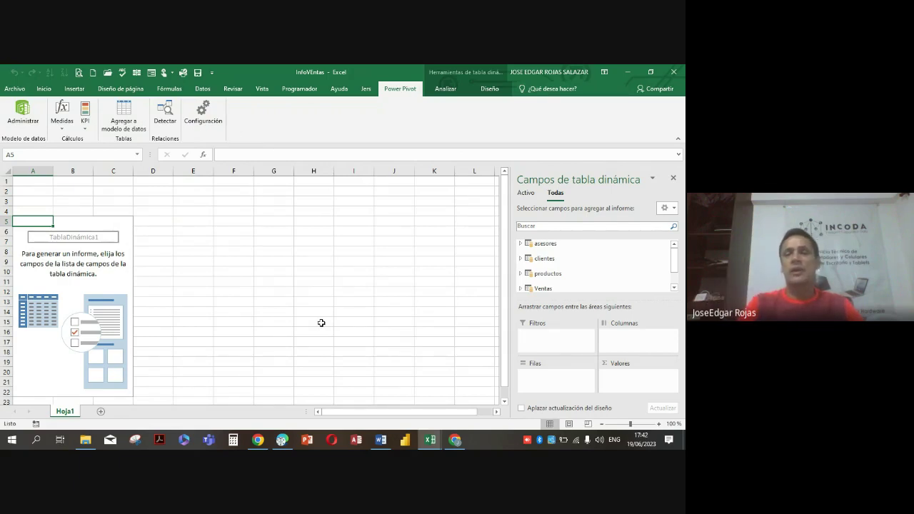
{"action": "left_click", "coordinate": [520, 258]}
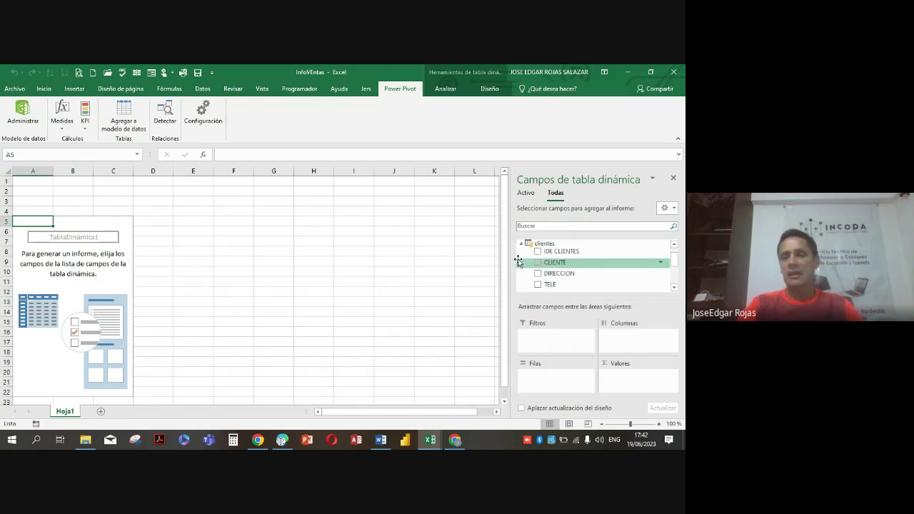
{"action": "left_click", "coordinate": [538, 263]}
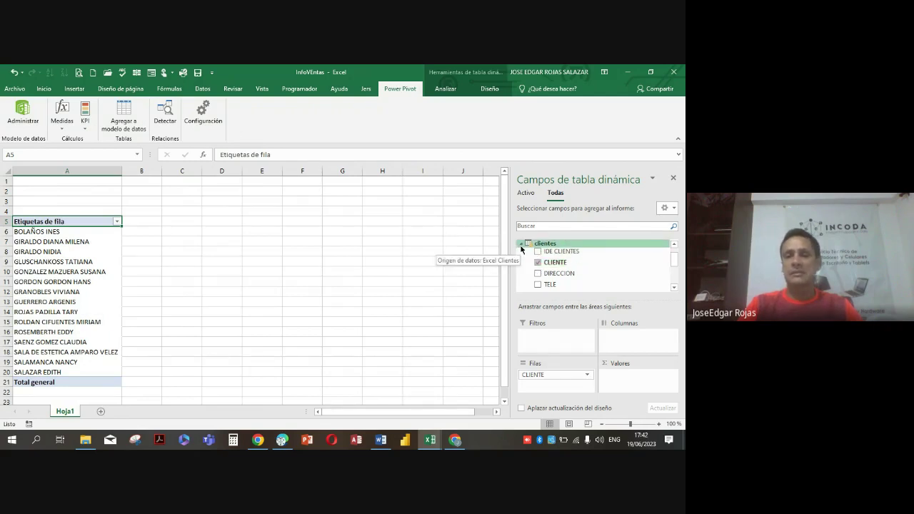
- Add the Ventas table's CANT field as Suma de CANT per client, totalling 51239
{"action": "left_click", "coordinate": [520, 245]}
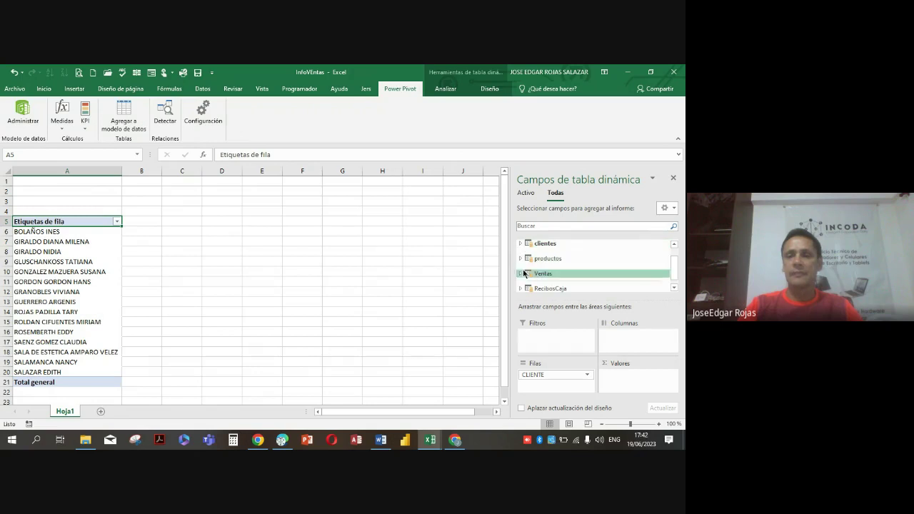
{"action": "left_click", "coordinate": [521, 274]}
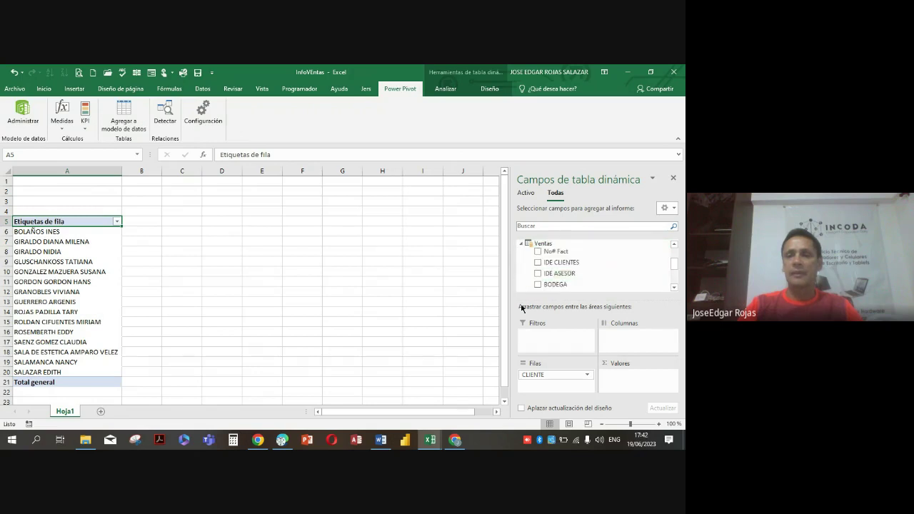
{"action": "left_click", "coordinate": [673, 288]}
{"action": "left_click", "coordinate": [672, 287]}
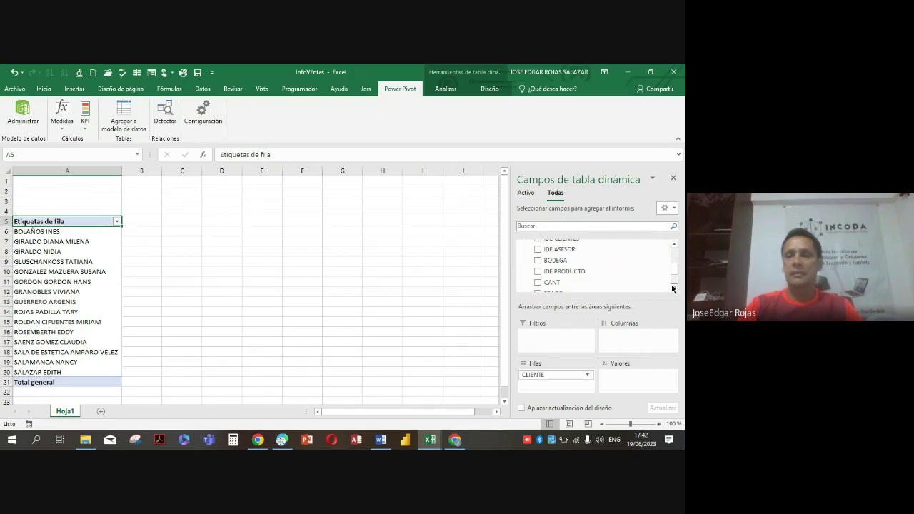
{"action": "left_click", "coordinate": [537, 283]}
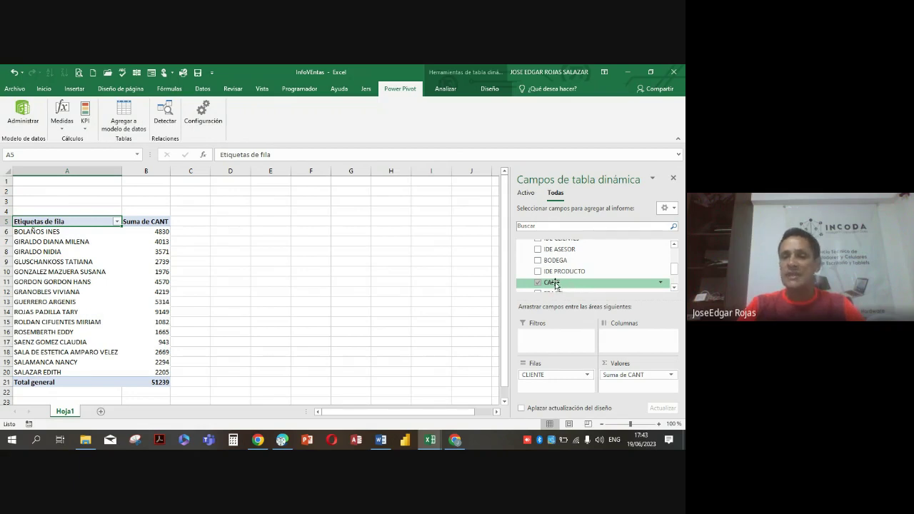
- Check the first client's summed quantity in B6, then return to Power Pivot
{"action": "left_click", "coordinate": [160, 231]}
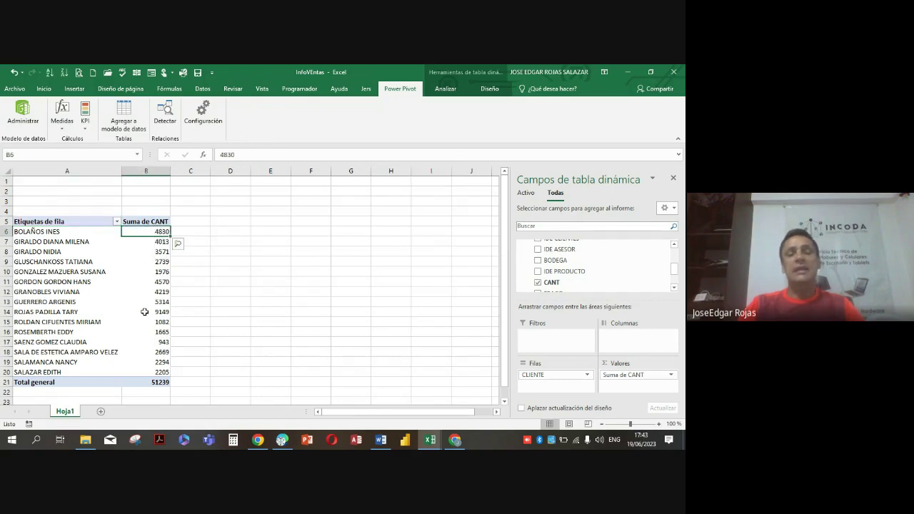
{"action": "mouse_move", "coordinate": [432, 440]}
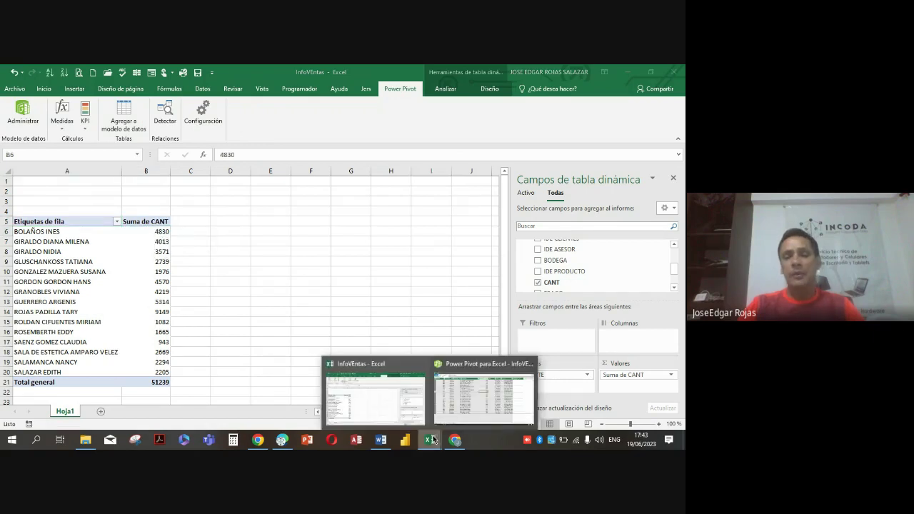
{"action": "left_click", "coordinate": [447, 389]}
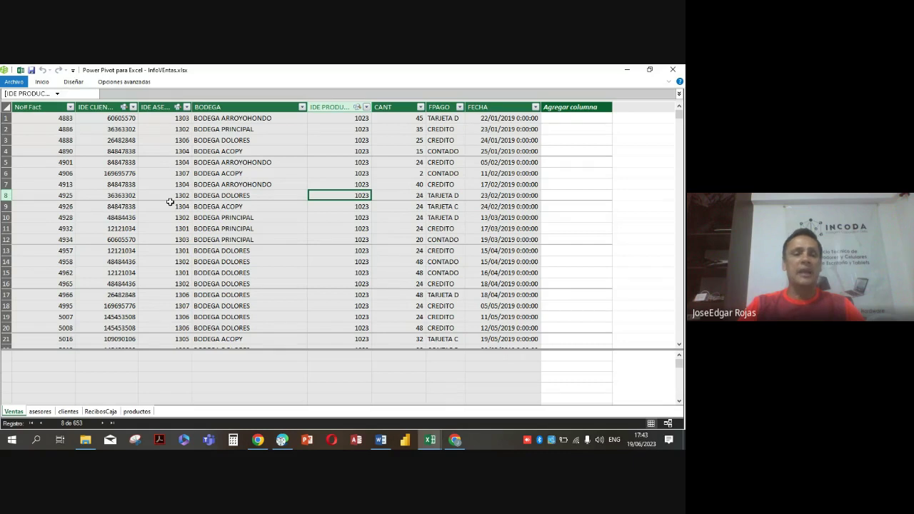
- Inspect the product IDs in rows 1, 10 and 19 of the Ventas grid
{"action": "left_click", "coordinate": [108, 118]}
{"action": "left_click", "coordinate": [365, 120]}
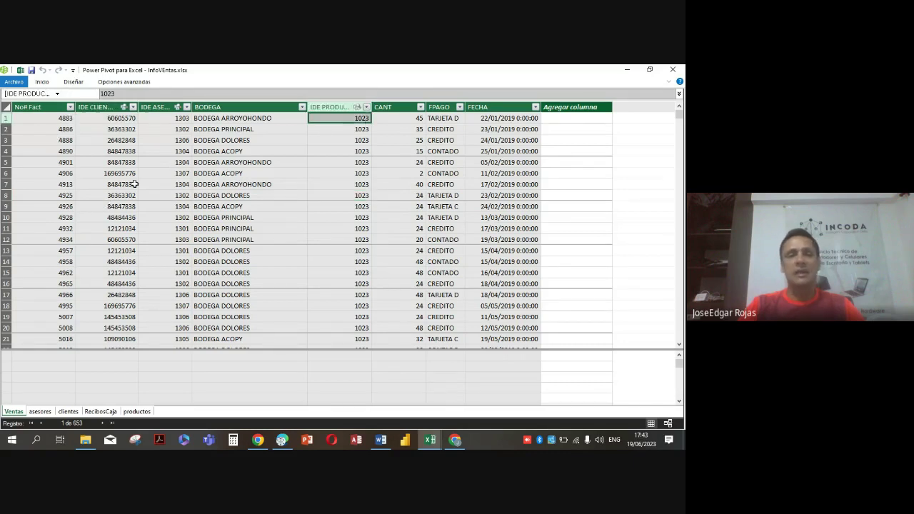
{"action": "left_click", "coordinate": [121, 193]}
{"action": "left_click", "coordinate": [344, 216]}
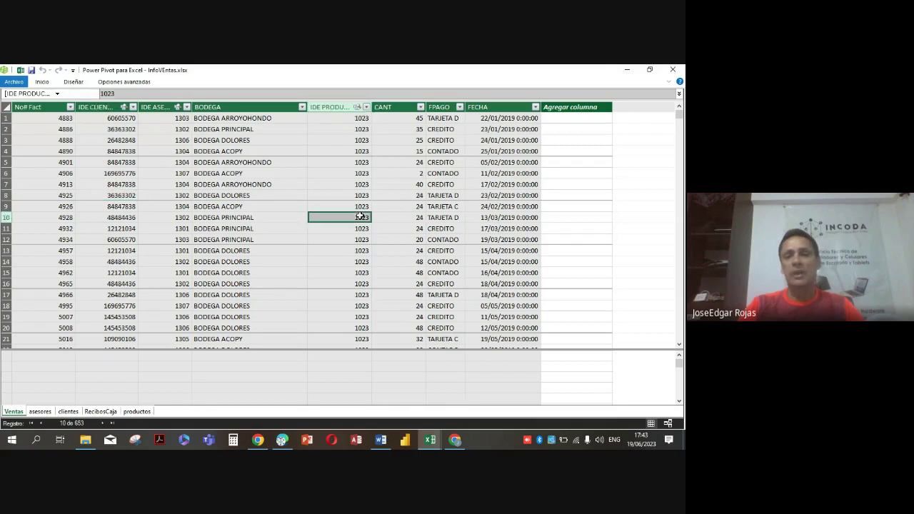
{"action": "left_click", "coordinate": [127, 306]}
{"action": "left_click", "coordinate": [360, 315]}
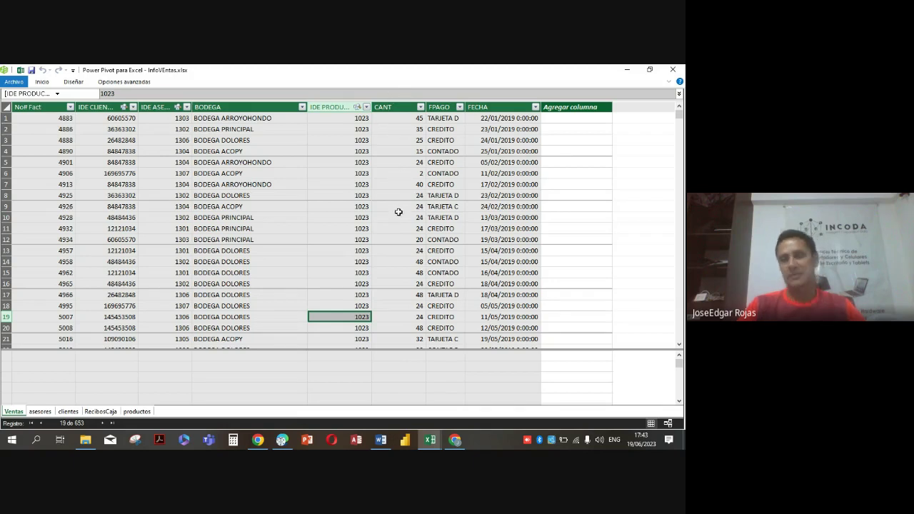
- Examine the CANT and BODEGA columns, then bring the Excel pivot workbook forward
{"action": "left_click", "coordinate": [389, 109]}
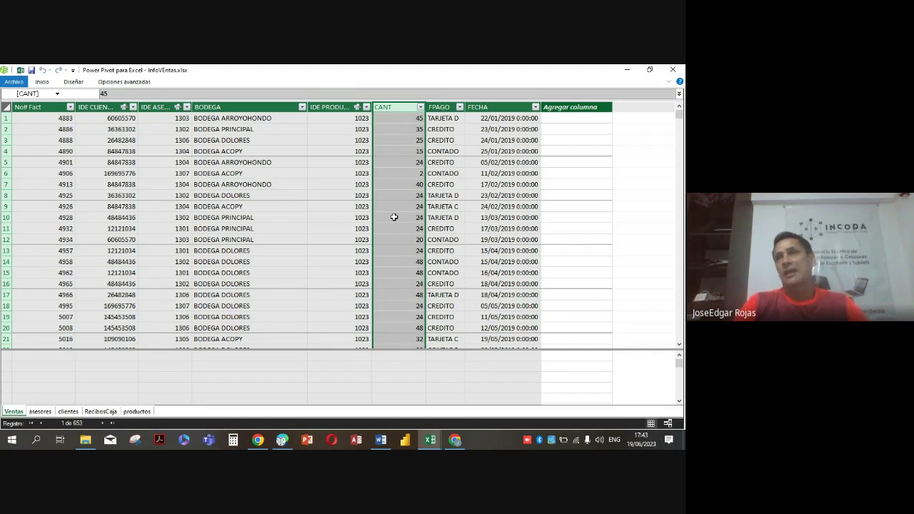
{"action": "left_click", "coordinate": [241, 194]}
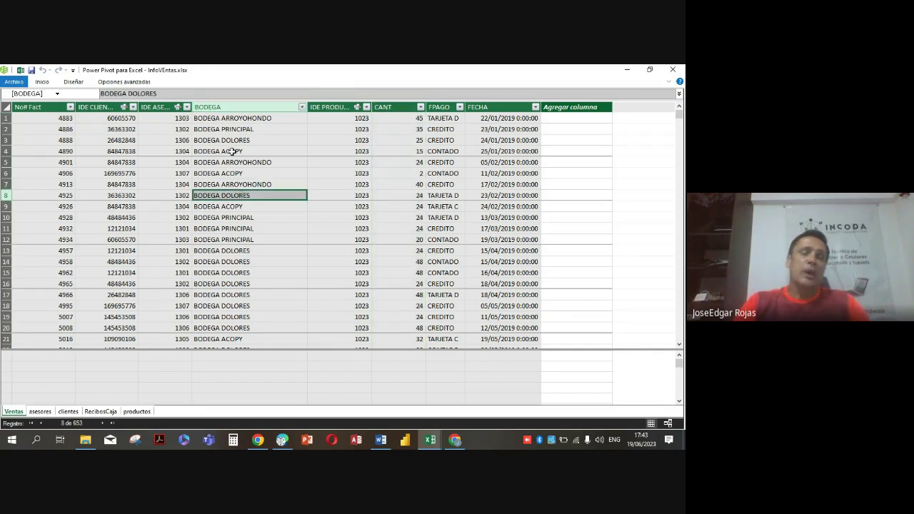
{"action": "left_click", "coordinate": [235, 142]}
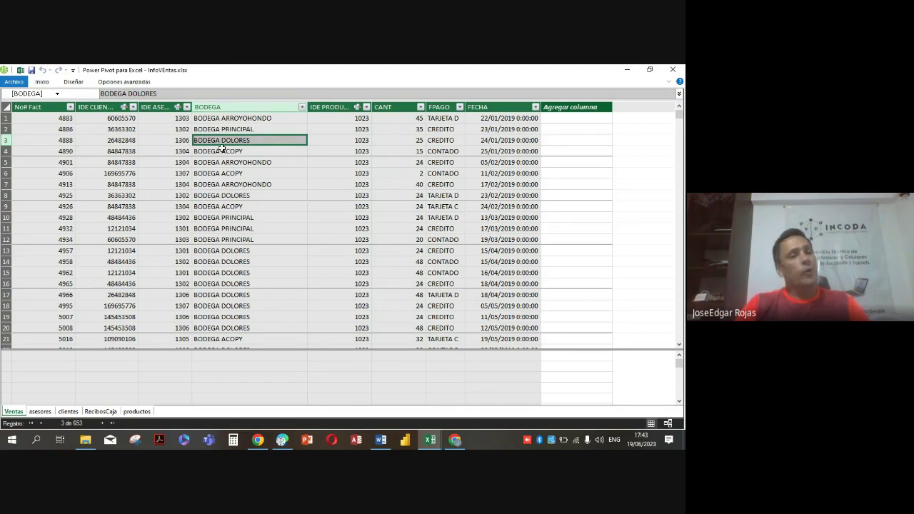
{"action": "left_click", "coordinate": [236, 107]}
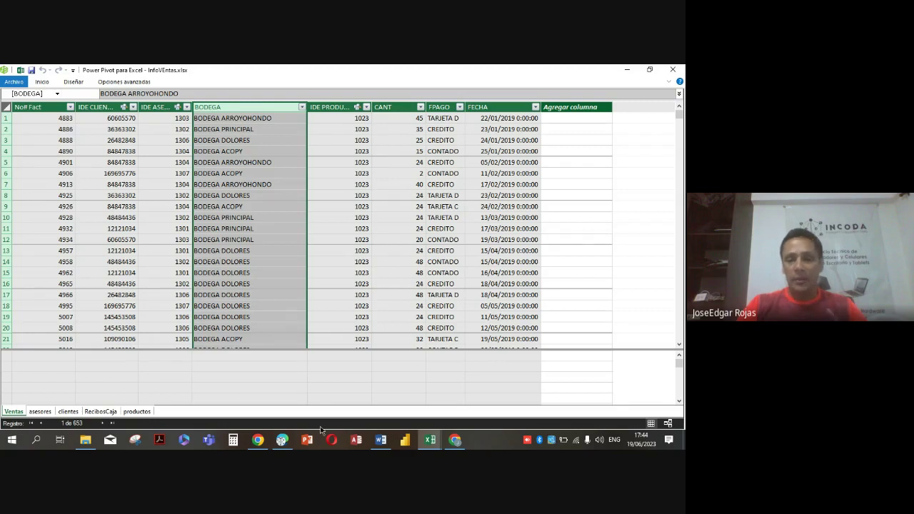
{"action": "mouse_move", "coordinate": [430, 439]}
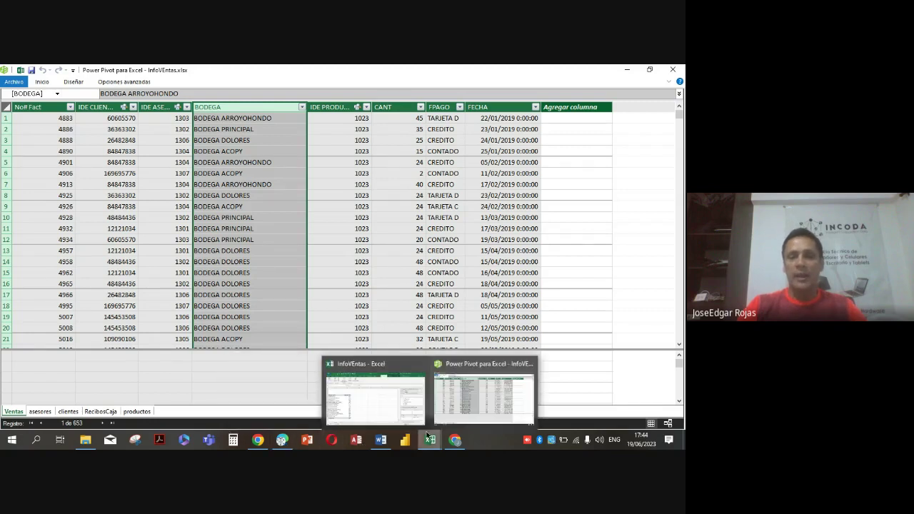
{"action": "left_click", "coordinate": [366, 397]}
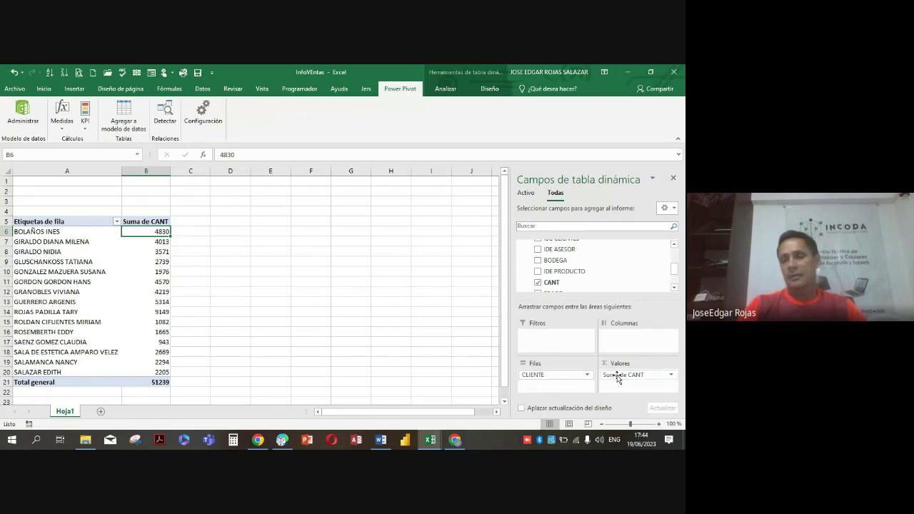
{"action": "left_click_drag", "start_coordinate": [616, 375], "coordinate": [299, 286]}
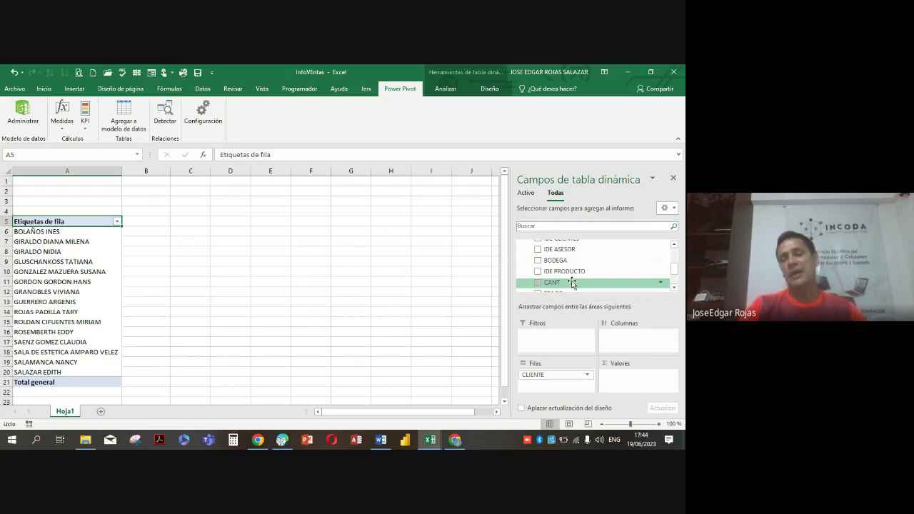
{"action": "left_click_drag", "start_coordinate": [572, 284], "coordinate": [647, 379]}
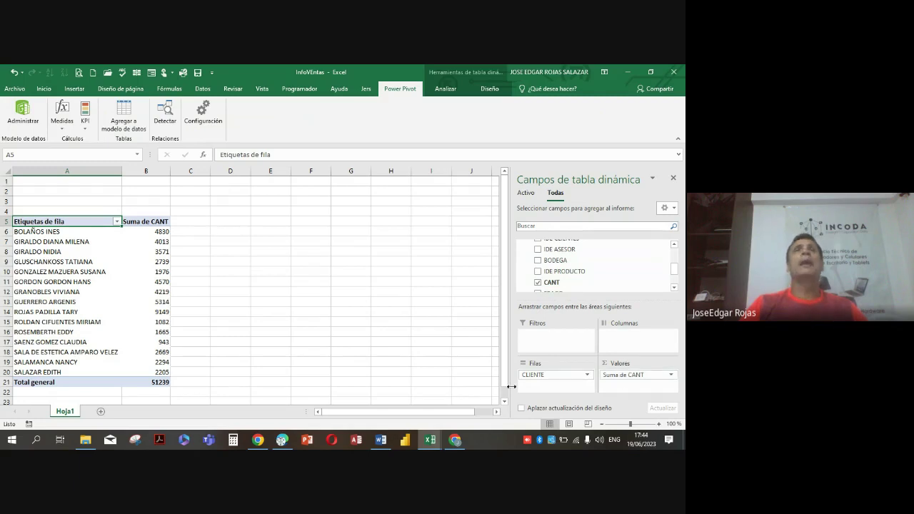
{"action": "left_click", "coordinate": [105, 251]}
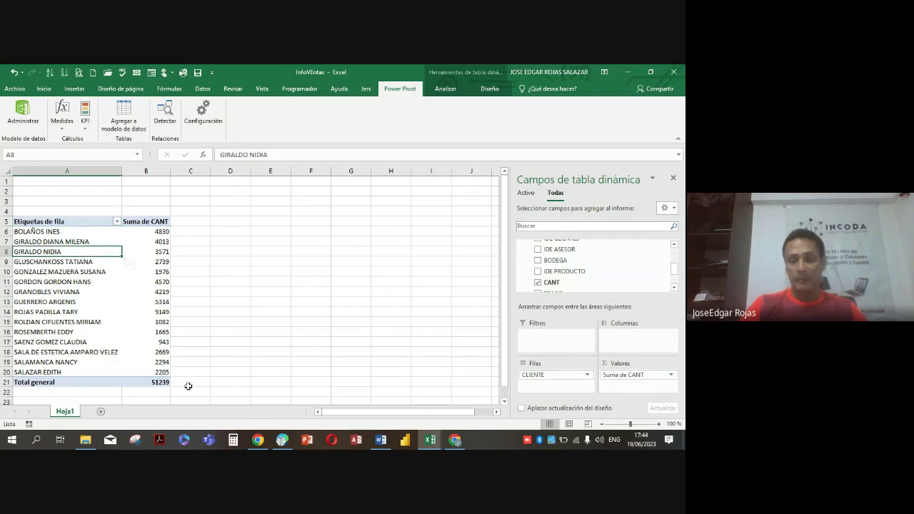
{"action": "left_click", "coordinate": [60, 232]}
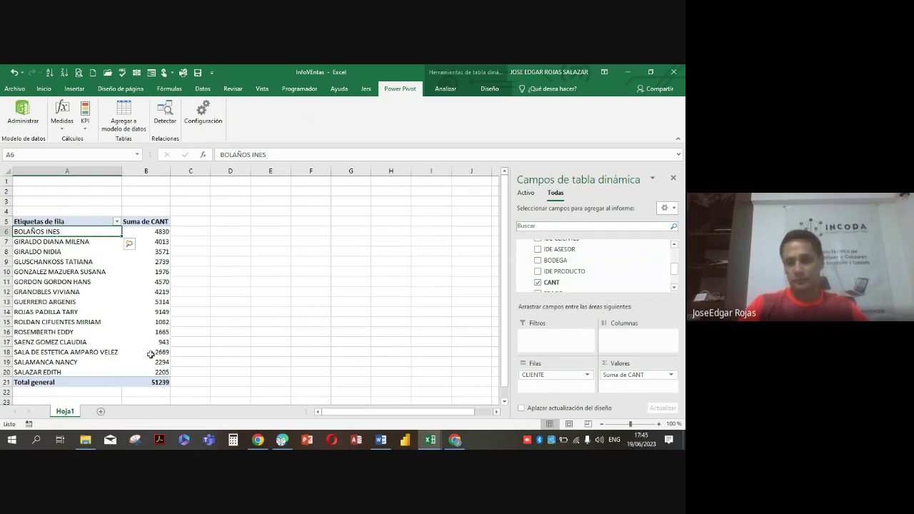
{"action": "scroll", "coordinate": [530, 271], "scroll_direction": "up", "scroll_amount": 2}
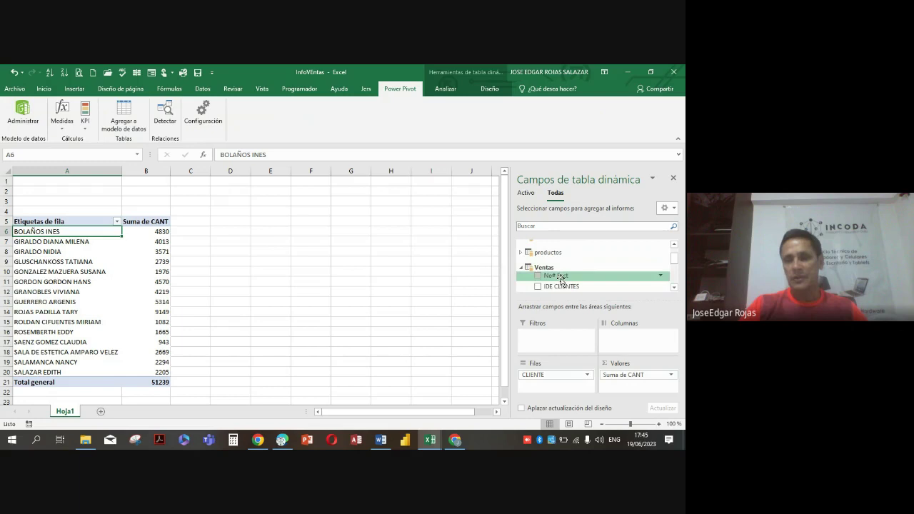
{"action": "left_click", "coordinate": [524, 270]}
{"action": "scroll", "coordinate": [525, 268], "scroll_direction": "up", "scroll_amount": 5}
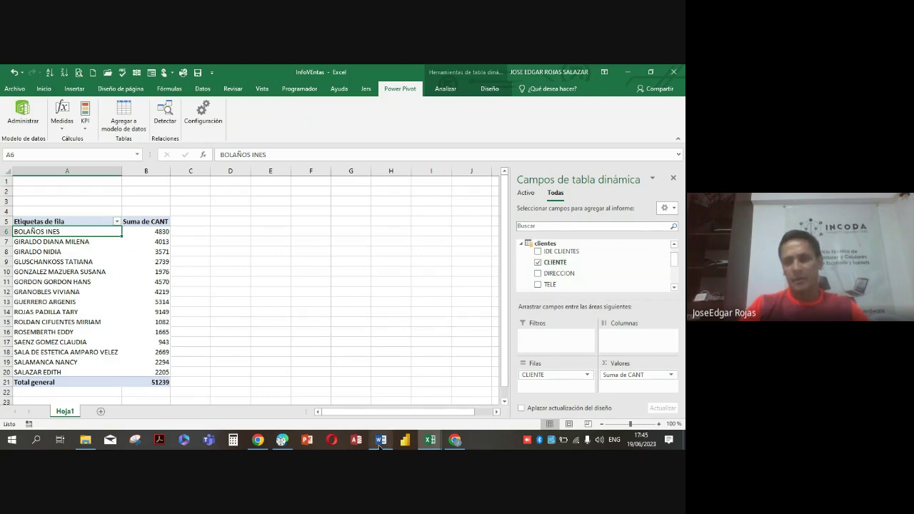
{"action": "scroll", "coordinate": [582, 326], "scroll_direction": "down", "scroll_amount": 3}
{"action": "scroll", "coordinate": [582, 325], "scroll_direction": "up", "scroll_amount": 3}
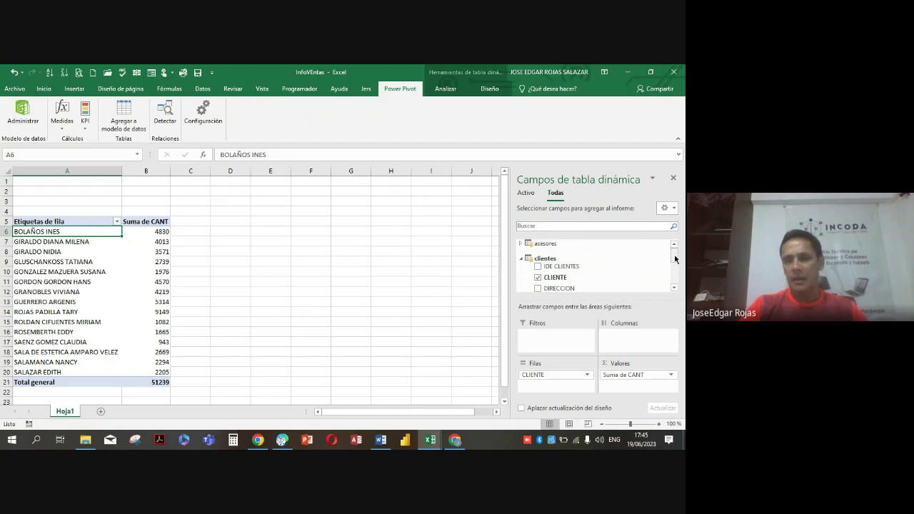
{"action": "mouse_move", "coordinate": [675, 259]}
{"action": "left_mouse_down"}
{"action": "mouse_move", "coordinate": [677, 279]}
{"action": "mouse_move", "coordinate": [676, 250]}
{"action": "left_mouse_up"}
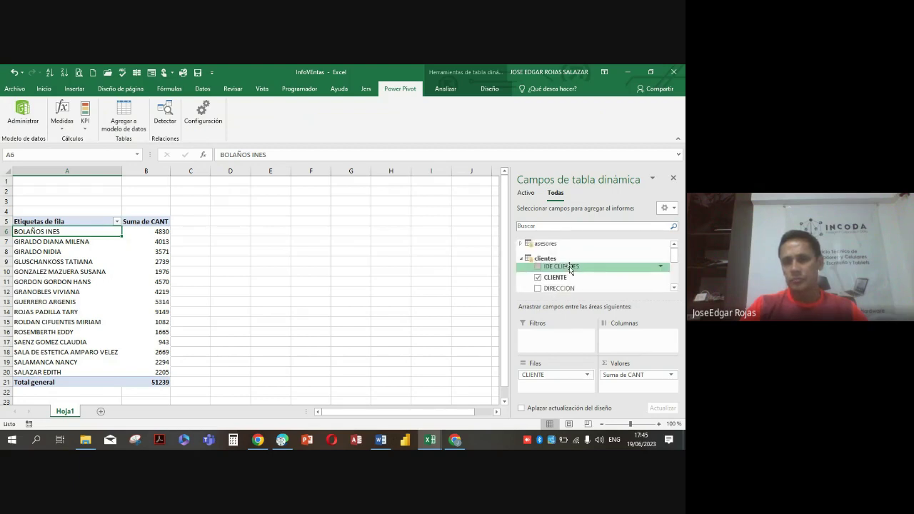
{"action": "left_click_drag", "start_coordinate": [568, 267], "coordinate": [541, 377]}
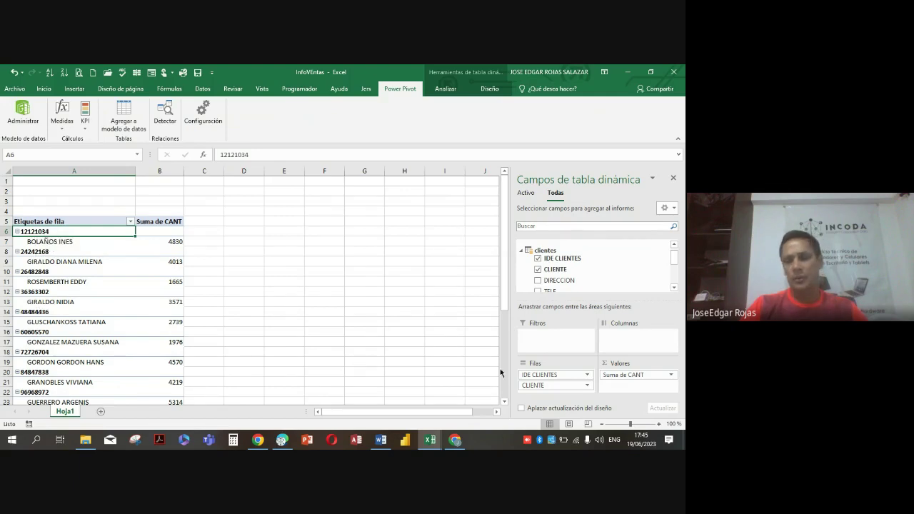
{"action": "left_click_drag", "start_coordinate": [528, 375], "coordinate": [427, 347]}
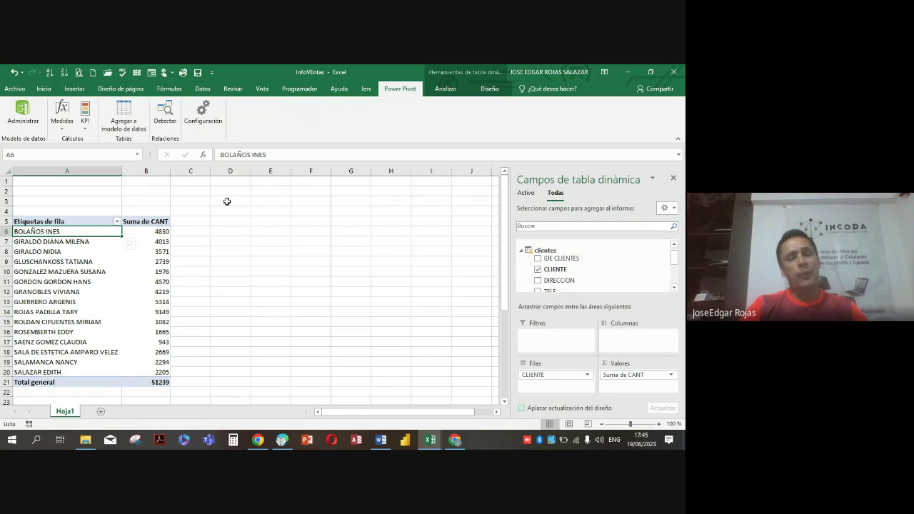
{"action": "left_click", "coordinate": [158, 262]}
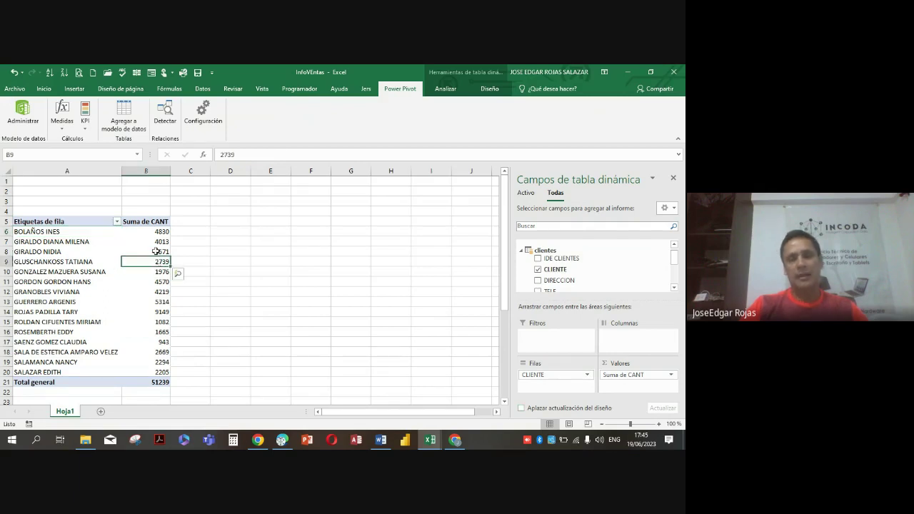
{"action": "left_click", "coordinate": [151, 233]}
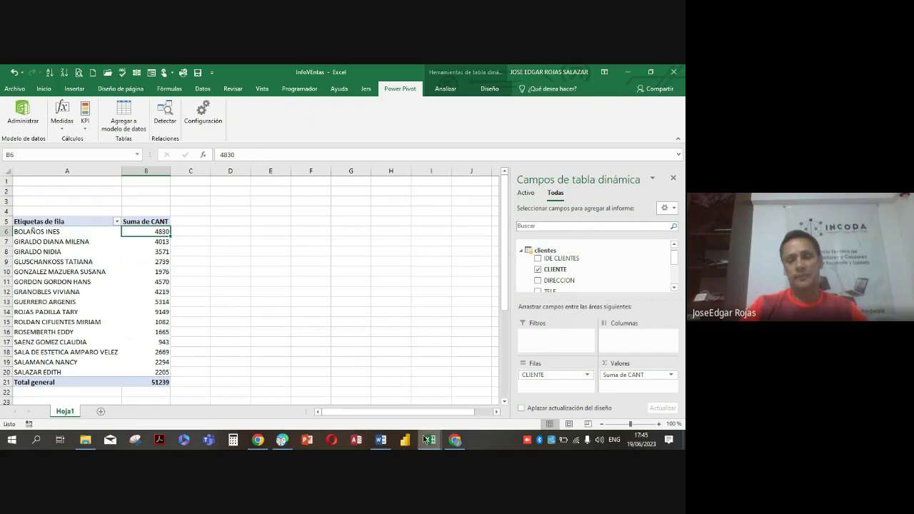
- Return to Power Pivot's Ventas table and widen the FECHA column slightly
{"action": "mouse_move", "coordinate": [428, 439]}
{"action": "left_click", "coordinate": [470, 397]}
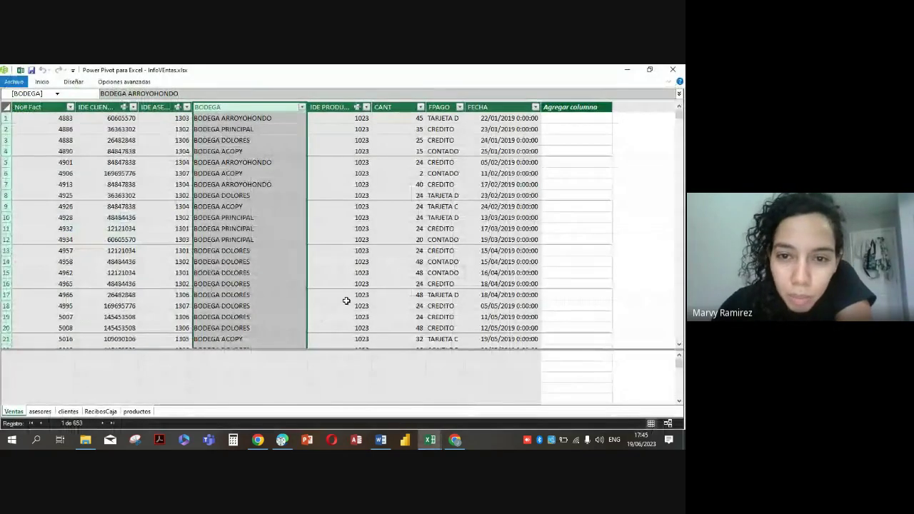
{"action": "left_click", "coordinate": [391, 277]}
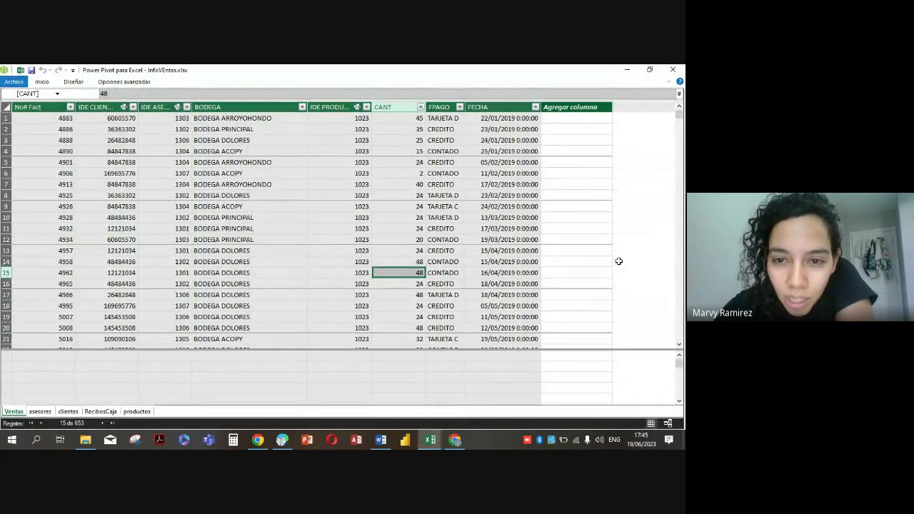
{"action": "left_click", "coordinate": [154, 187]}
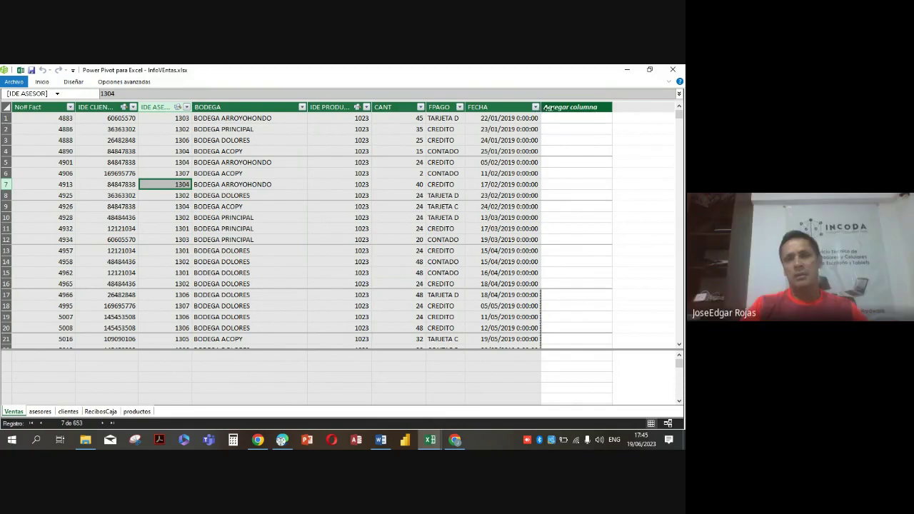
{"action": "left_click_drag", "start_coordinate": [541, 107], "coordinate": [548, 111]}
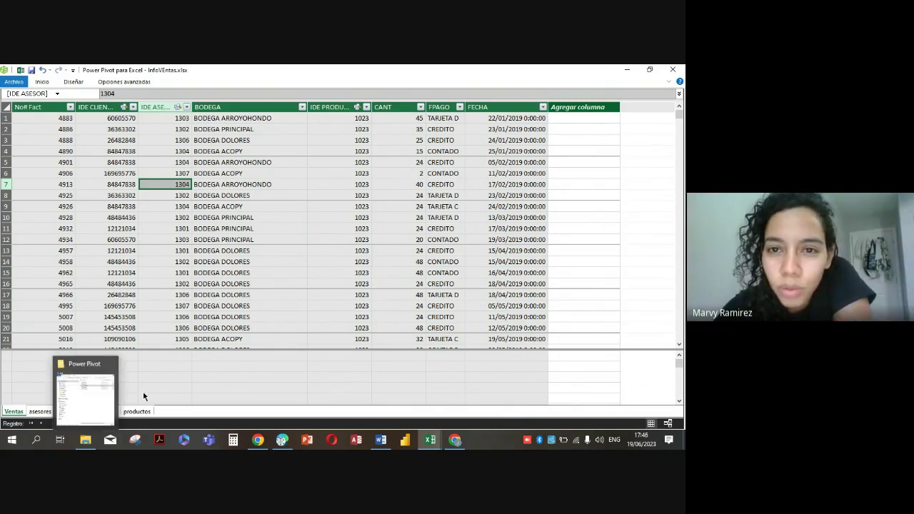
{"action": "left_click", "coordinate": [42, 81]}
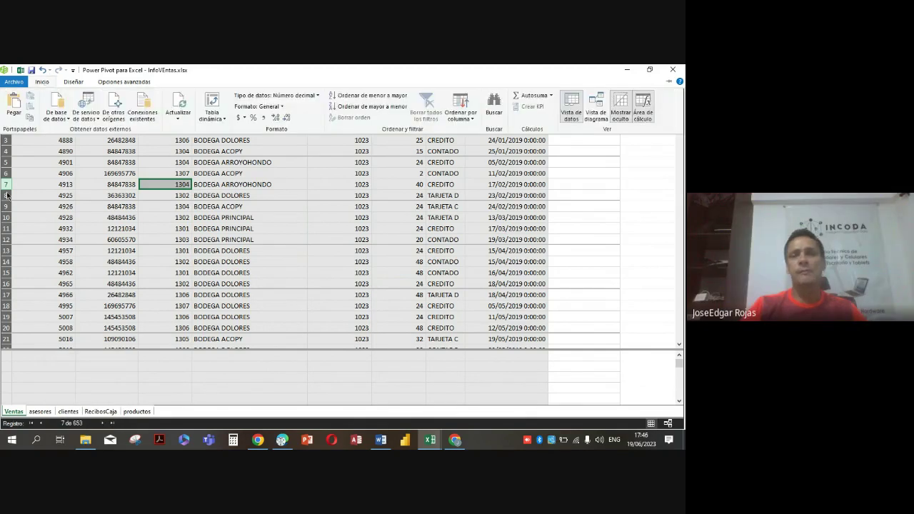
- Check the Ventas–clientes relationship in diagram view, then go back to data view
{"action": "left_click", "coordinate": [596, 107]}
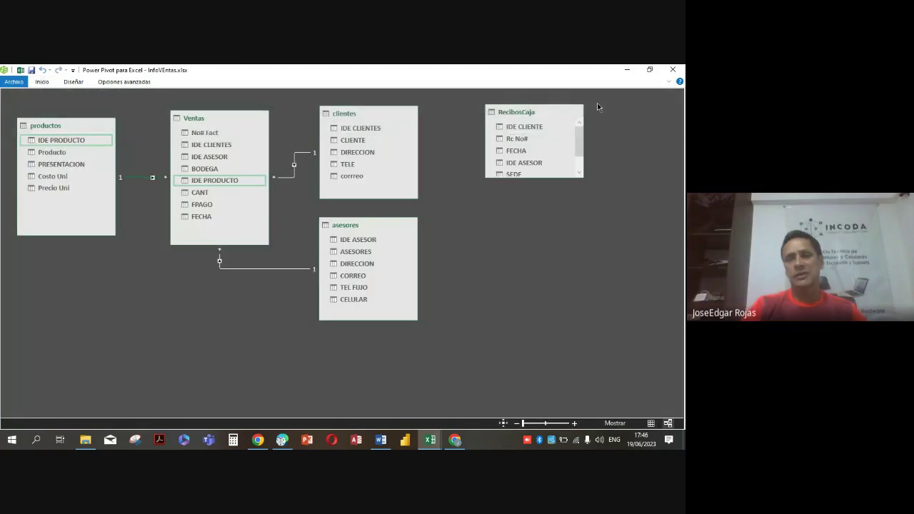
{"action": "left_click", "coordinate": [291, 178]}
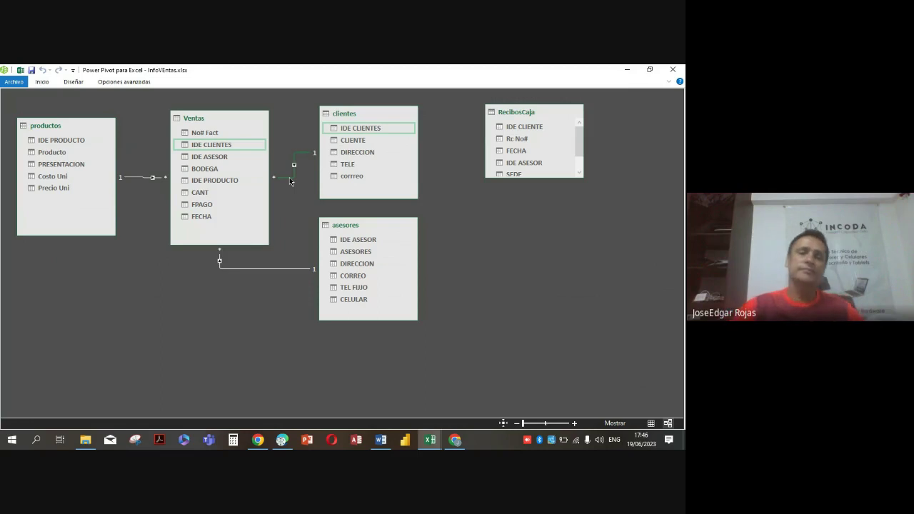
{"action": "left_click", "coordinate": [44, 81]}
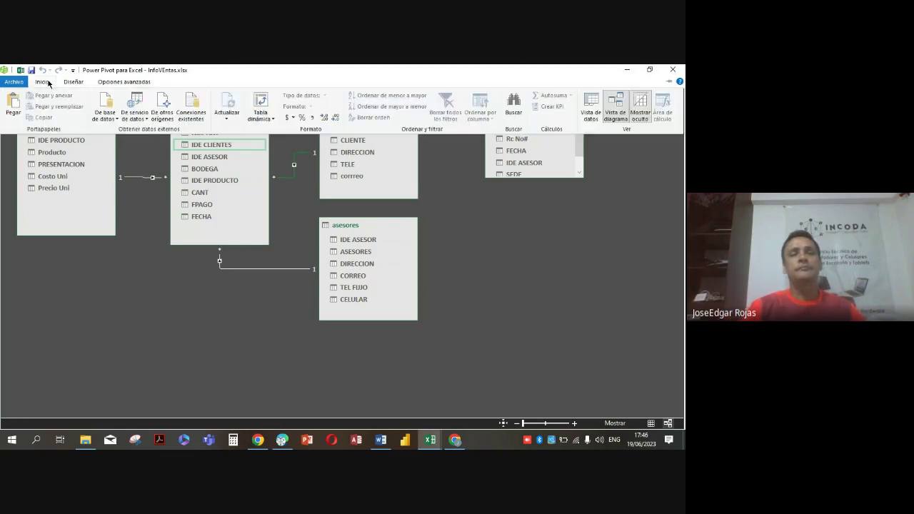
{"action": "left_click", "coordinate": [590, 100]}
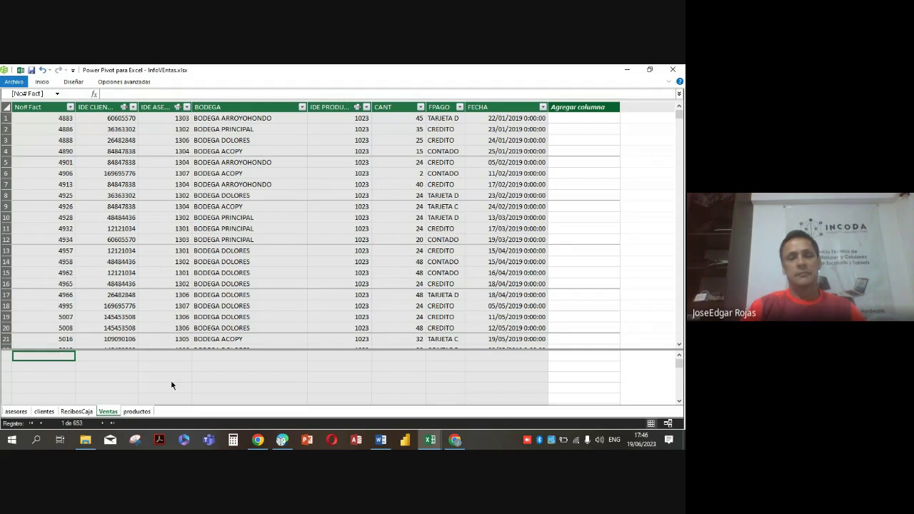
- Return to Excel's client PivotTable and select the client label in A13
{"action": "mouse_move", "coordinate": [451, 443]}
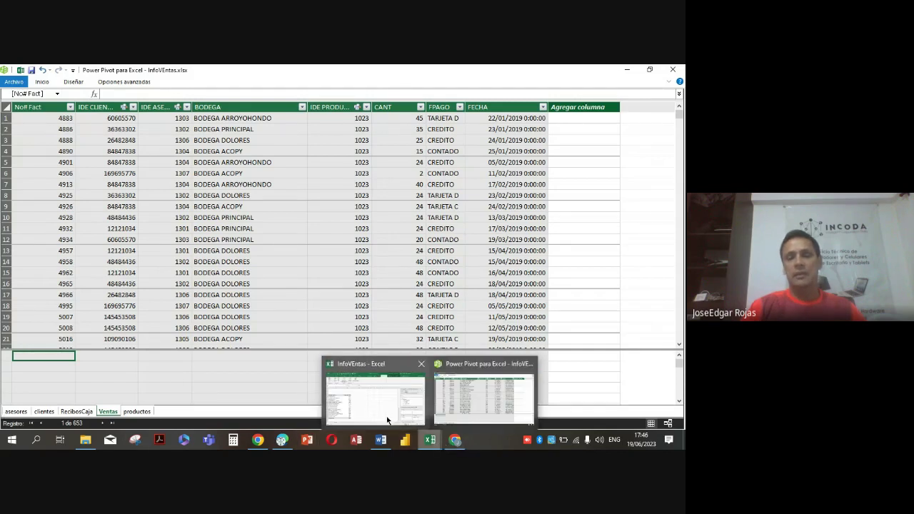
{"action": "left_click", "coordinate": [375, 394]}
{"action": "left_click", "coordinate": [87, 302]}
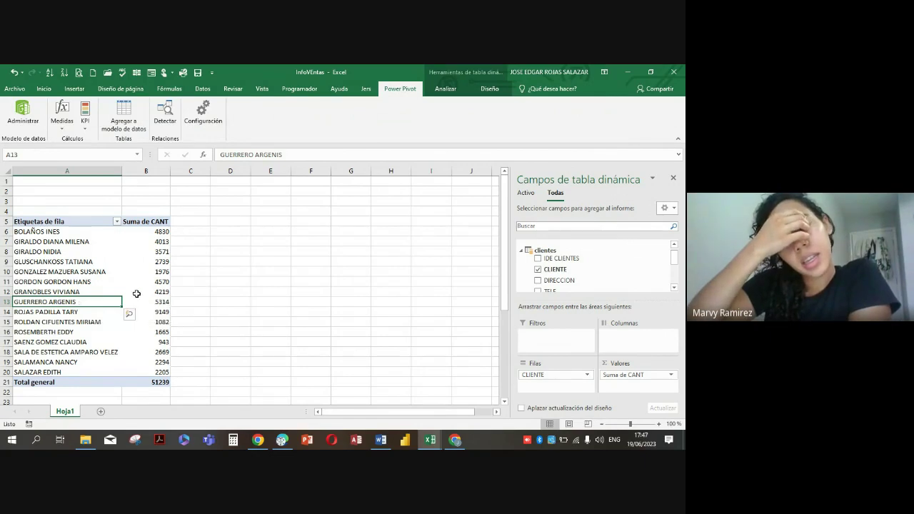
- Remove Suma de CANT from the Valores area, leaving only the client names
{"action": "left_click", "coordinate": [158, 293]}
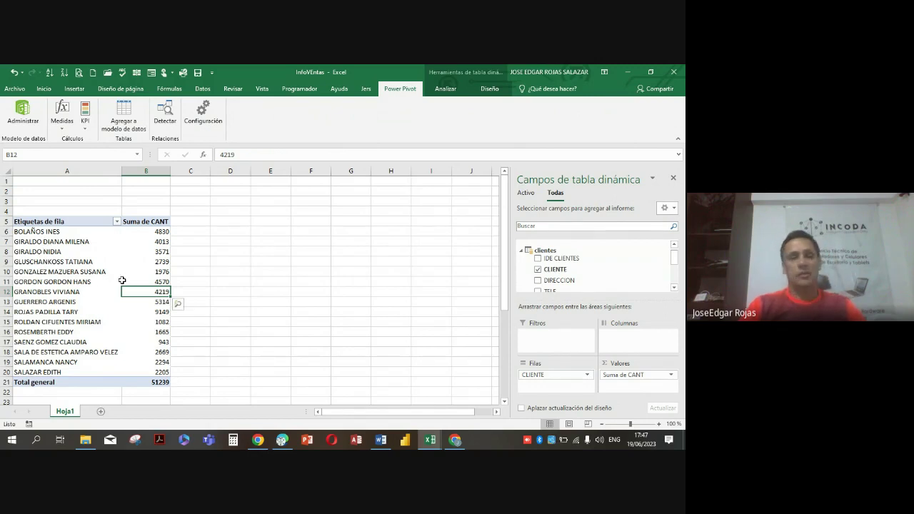
{"action": "left_click", "coordinate": [521, 250]}
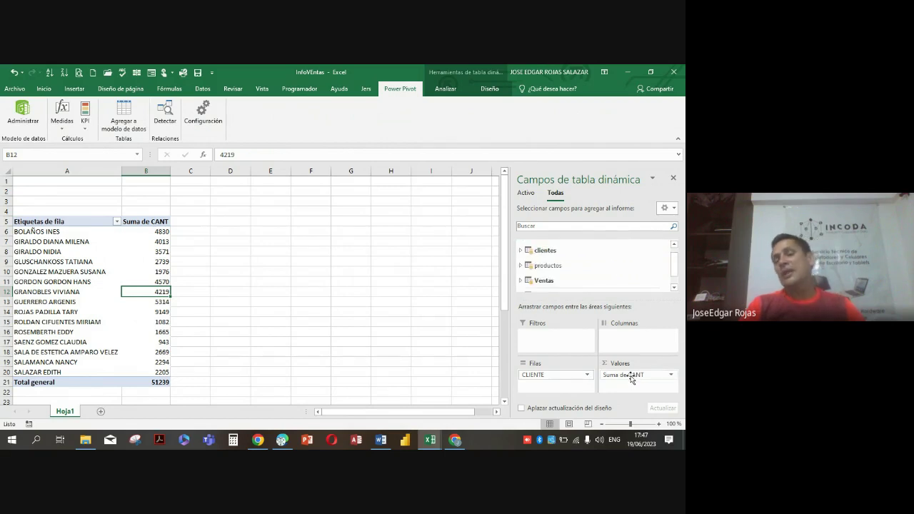
{"action": "left_click_drag", "start_coordinate": [633, 374], "coordinate": [457, 341]}
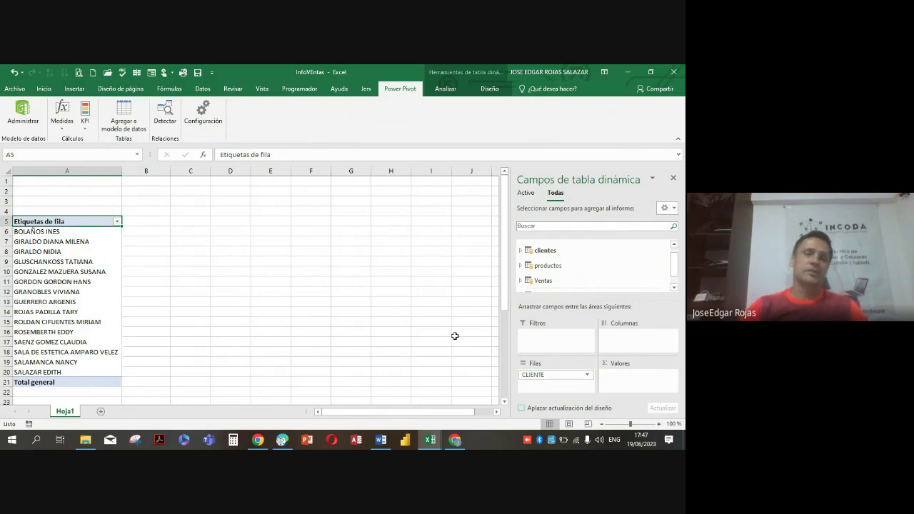
- Reorder the Power Pivot tables so Ventas and clientes come first, show Ventas, and pin the ribbon
{"action": "mouse_move", "coordinate": [430, 440]}
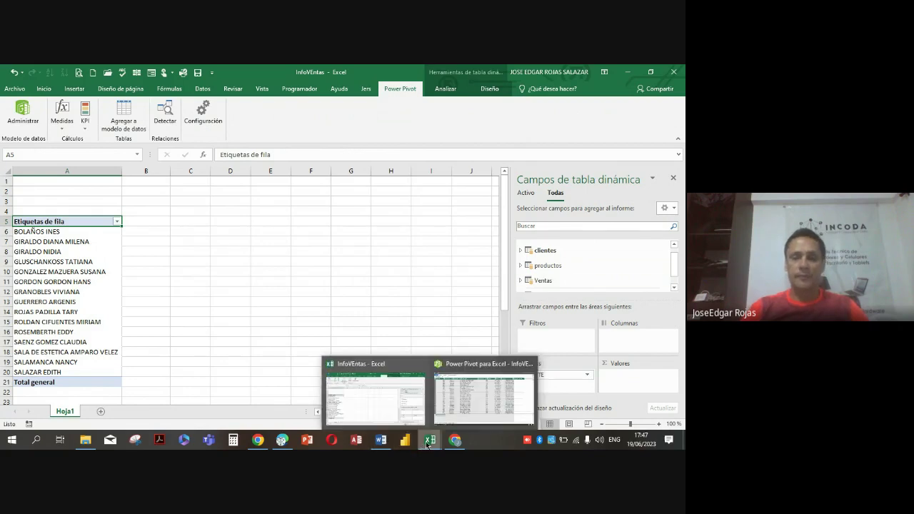
{"action": "left_click", "coordinate": [441, 393]}
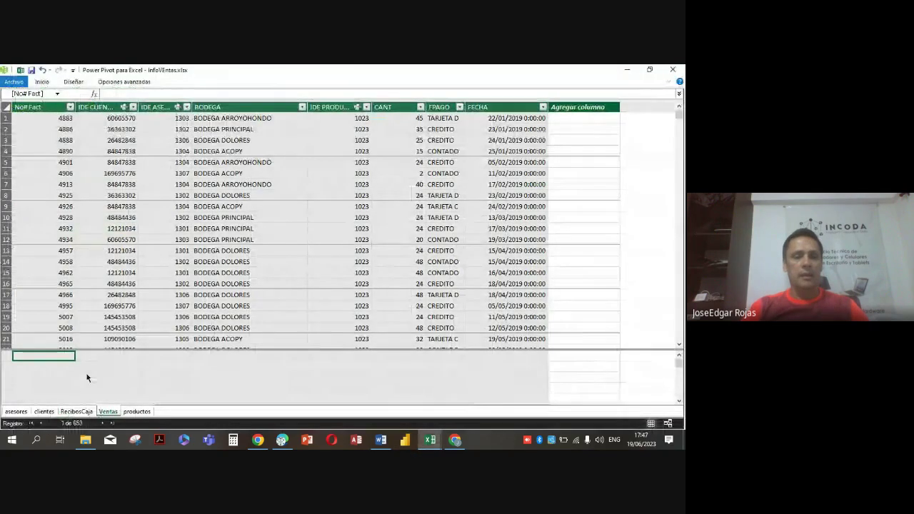
{"action": "left_click_drag", "start_coordinate": [109, 413], "coordinate": [20, 410]}
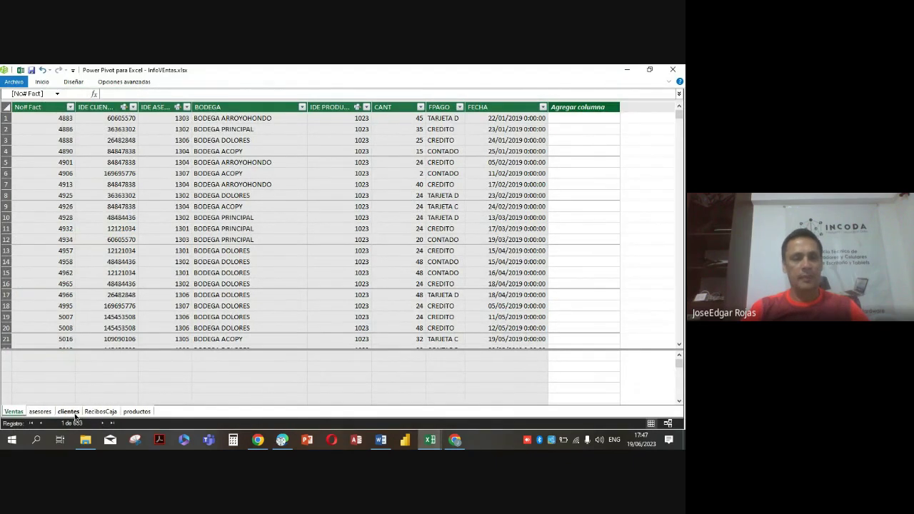
{"action": "left_click_drag", "start_coordinate": [68, 412], "coordinate": [10, 419]}
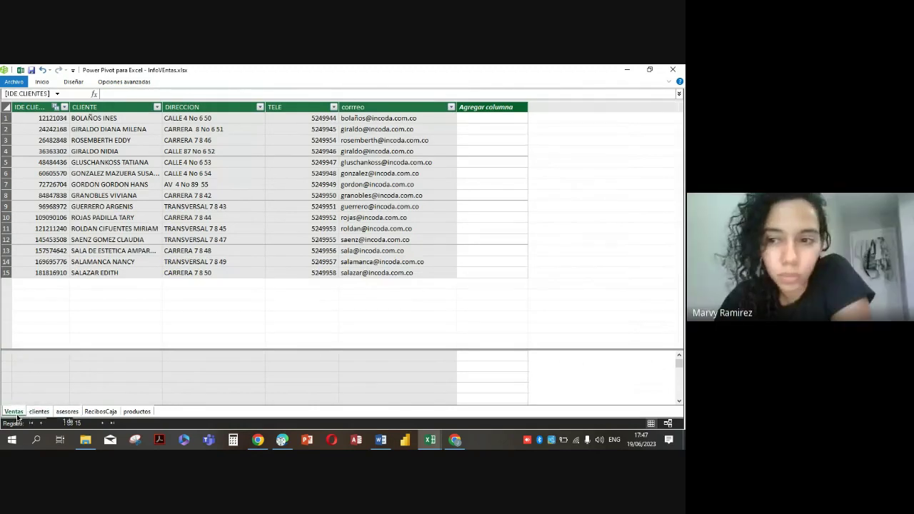
{"action": "left_click", "coordinate": [14, 412]}
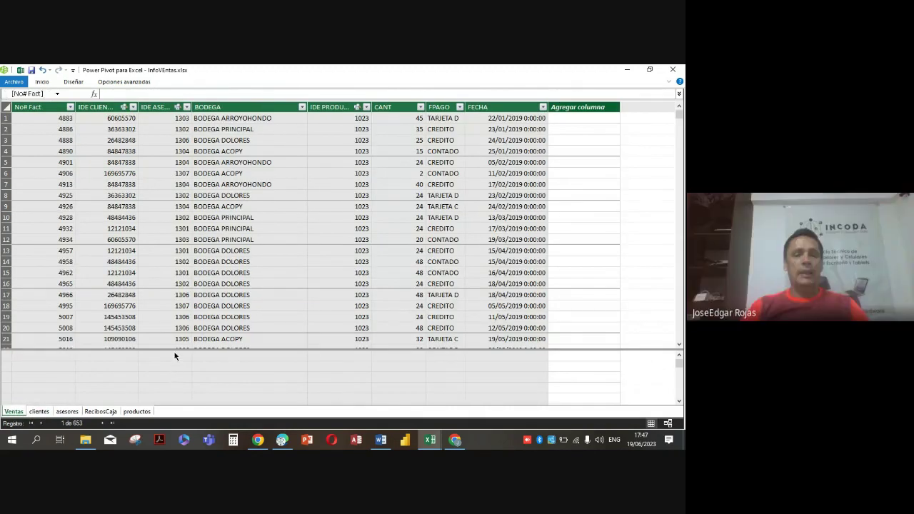
{"action": "scroll", "coordinate": [228, 190], "scroll_direction": "down", "scroll_amount": 1}
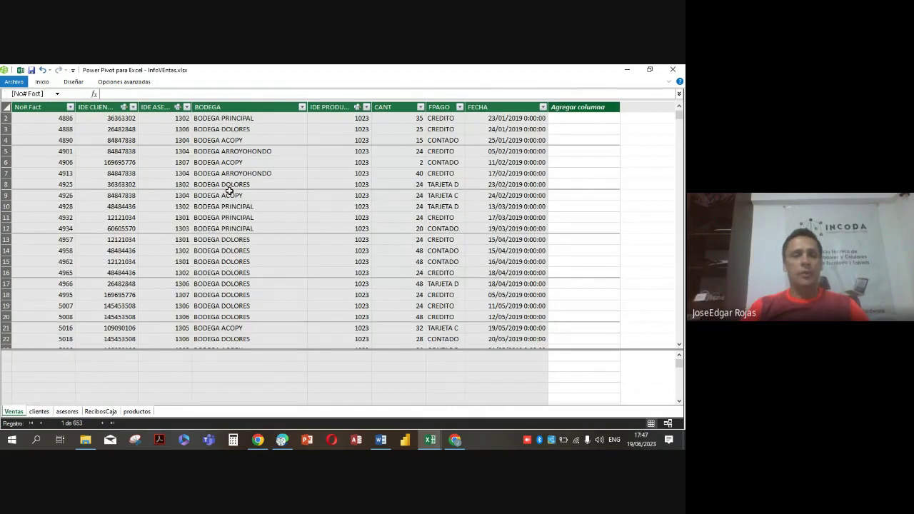
{"action": "double_click", "coordinate": [43, 81]}
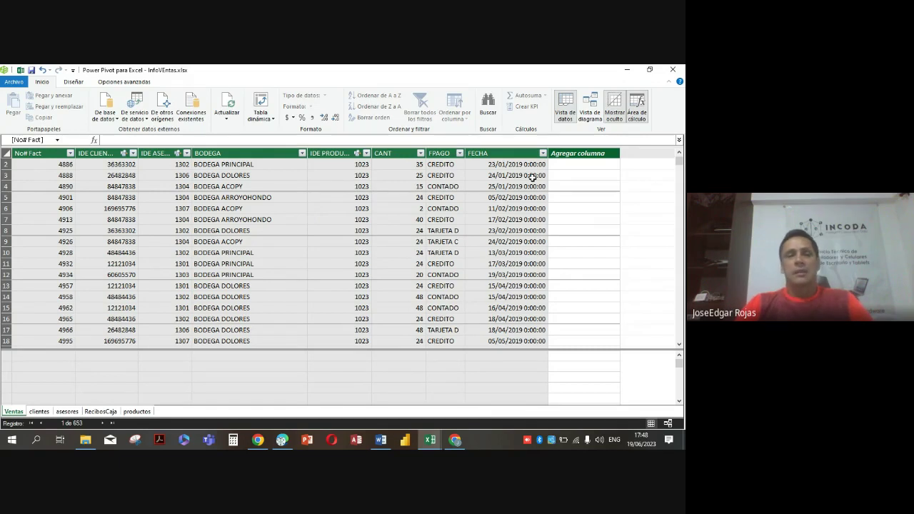
- Narrow the Ventas table's BODEGA column by dragging its header border left
{"action": "left_click", "coordinate": [41, 153]}
{"action": "left_click", "coordinate": [95, 153]}
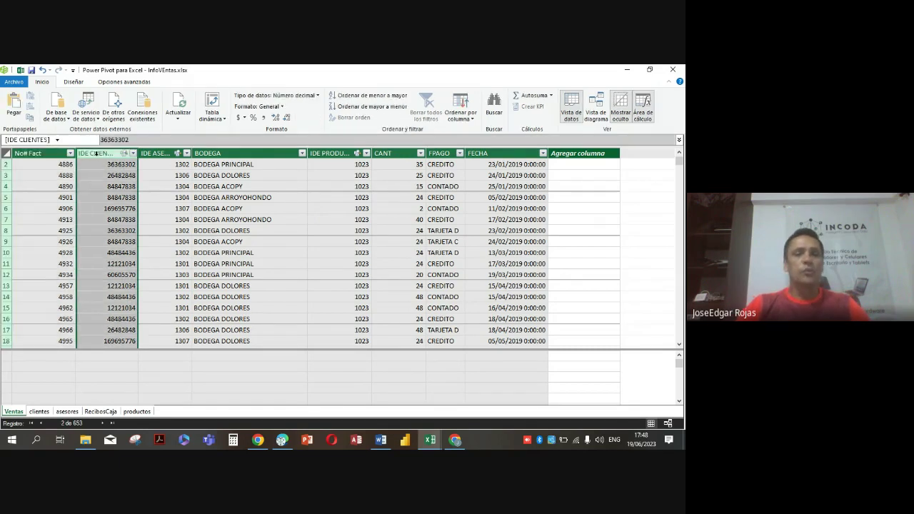
{"action": "left_click", "coordinate": [173, 154]}
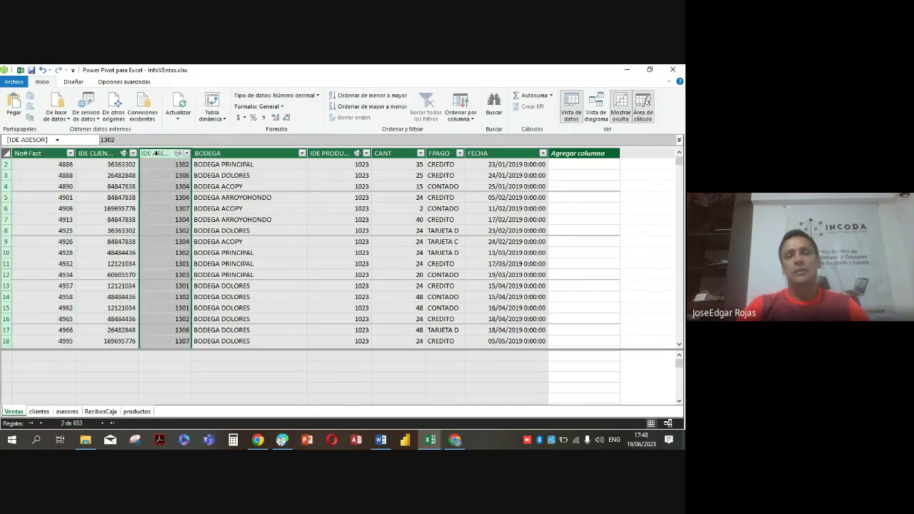
{"action": "left_click", "coordinate": [241, 155]}
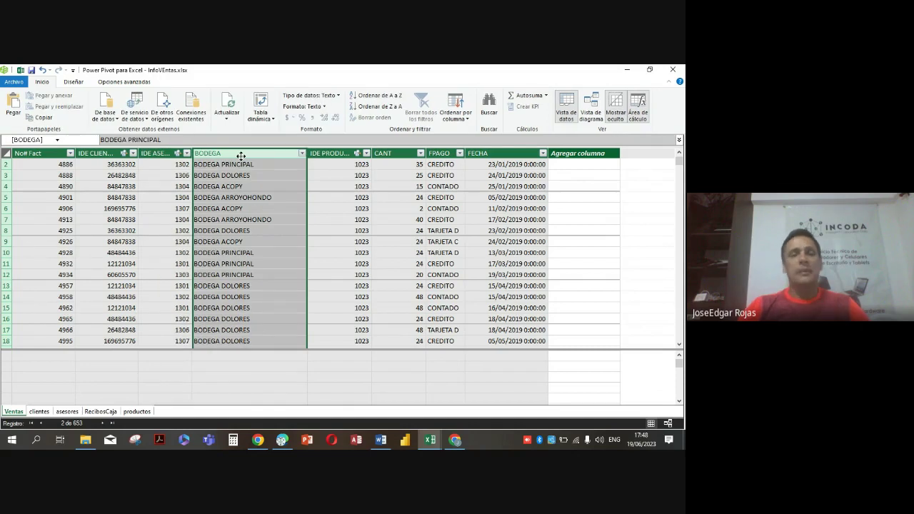
{"action": "right_click", "coordinate": [241, 155]}
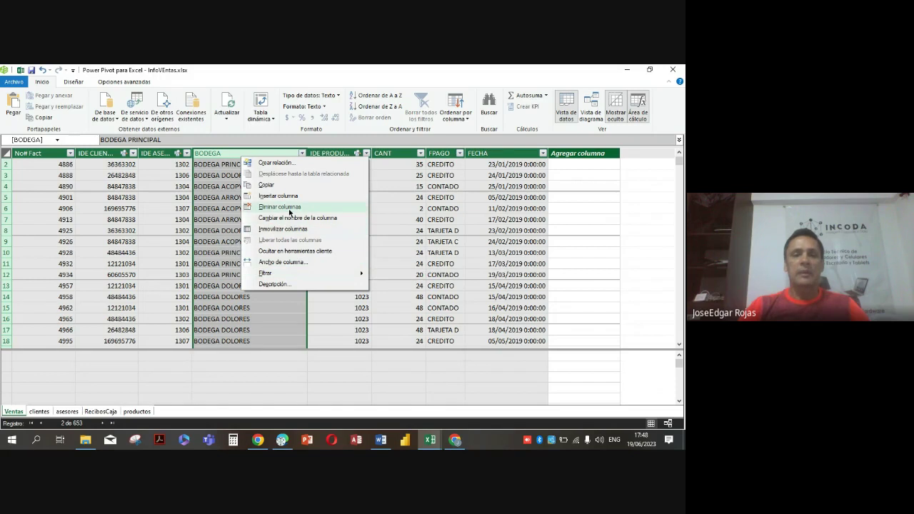
{"action": "left_click", "coordinate": [221, 175]}
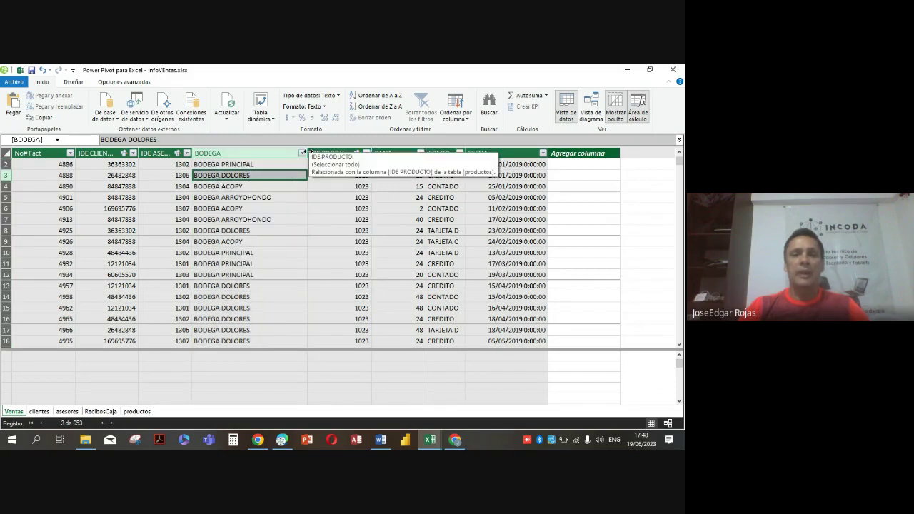
{"action": "left_click_drag", "start_coordinate": [306, 152], "coordinate": [284, 157]}
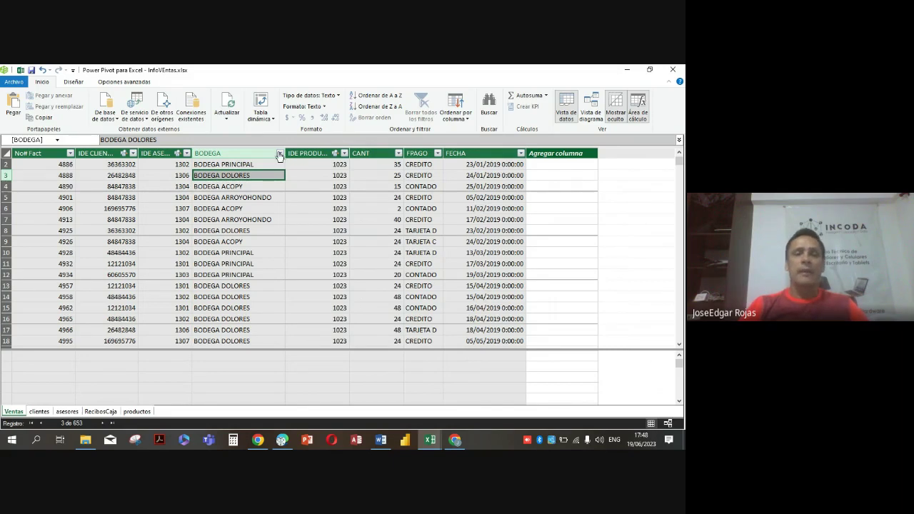
{"action": "right_click", "coordinate": [250, 152]}
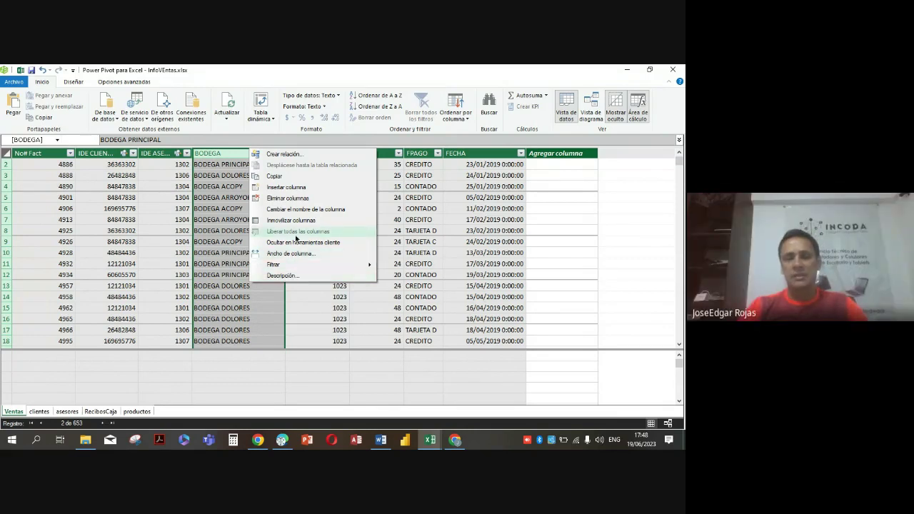
{"action": "left_click", "coordinate": [259, 208]}
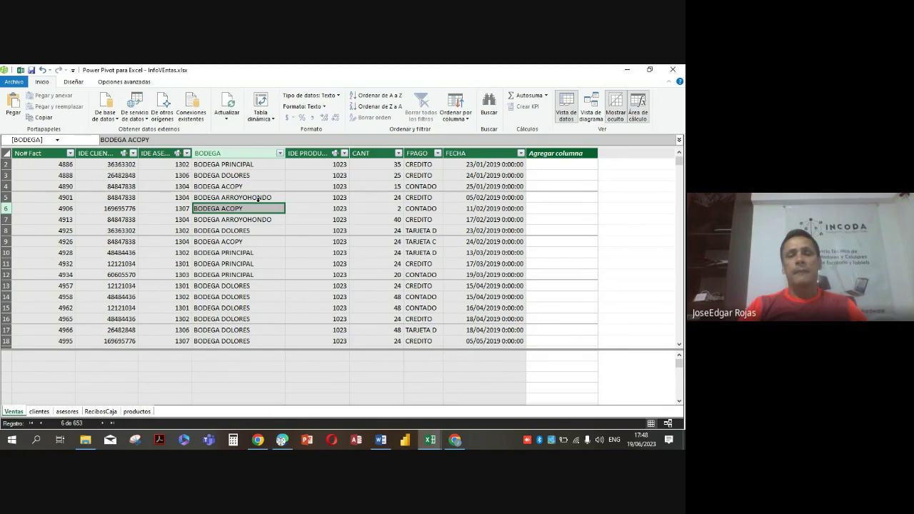
{"action": "right_click", "coordinate": [16, 412]}
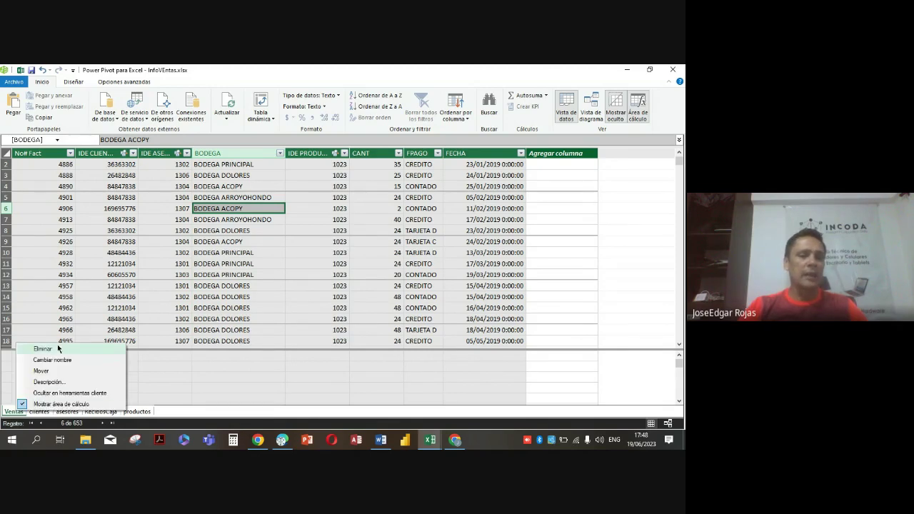
{"action": "left_click", "coordinate": [9, 411]}
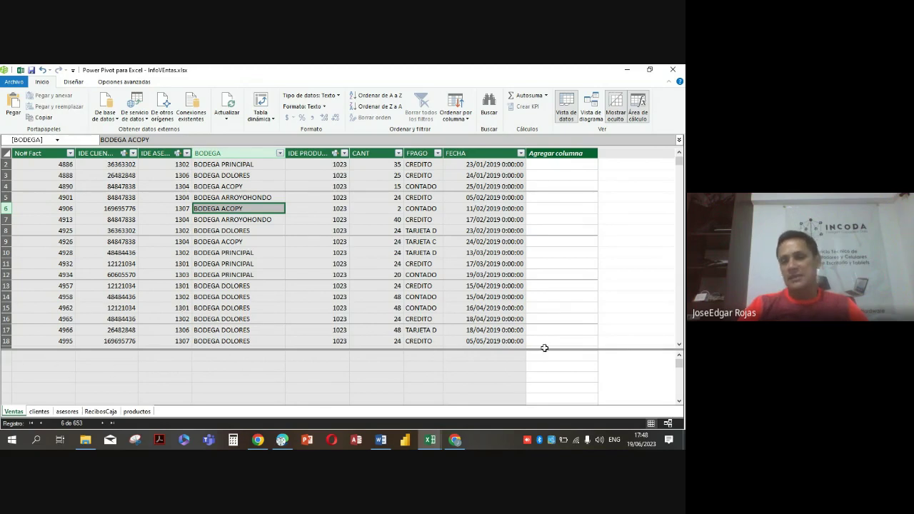
- Enlarge the calculation area, label a cell MEDIDAS, and begin a formula in the cell below
{"action": "left_click_drag", "start_coordinate": [566, 349], "coordinate": [560, 319]}
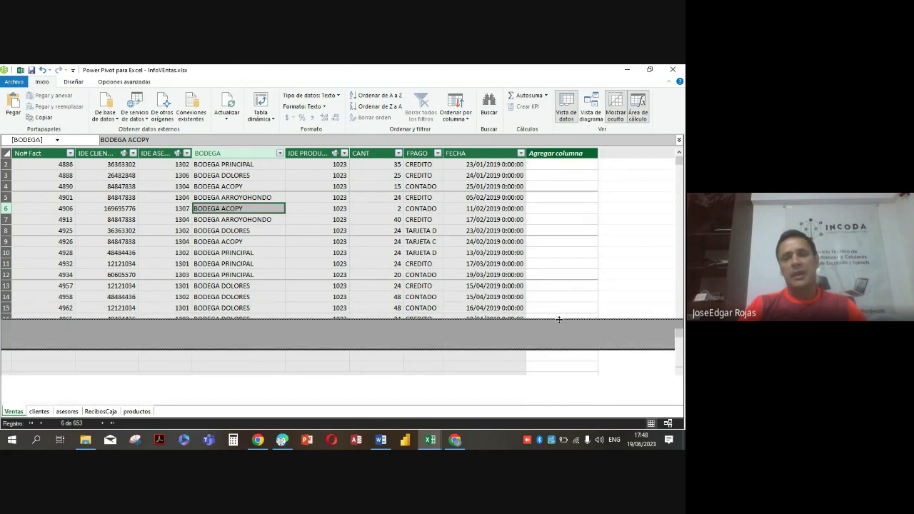
{"action": "left_click", "coordinate": [109, 350]}
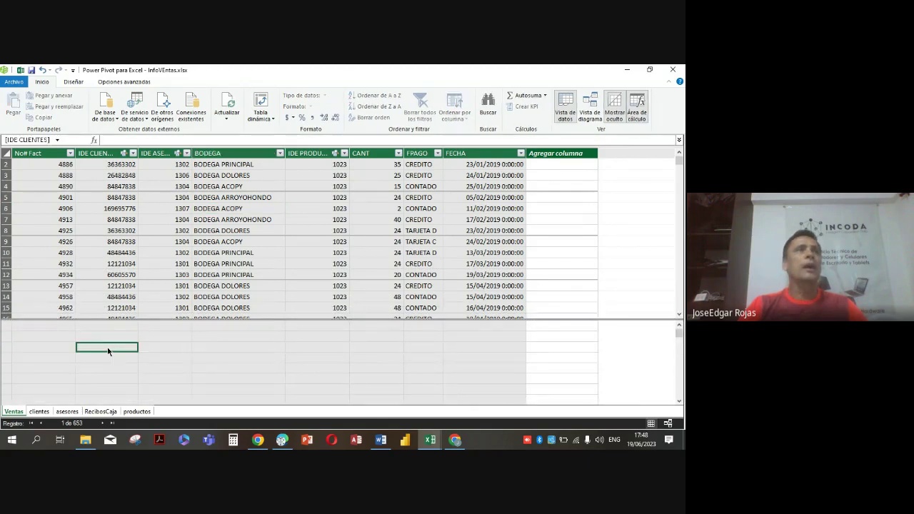
{"action": "left_click", "coordinate": [90, 336]}
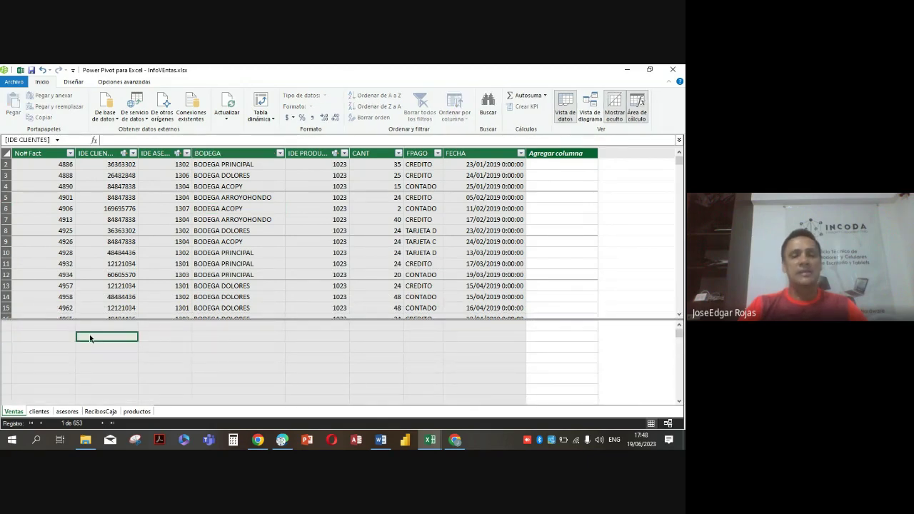
{"action": "type", "text": "MEDIDAS"}
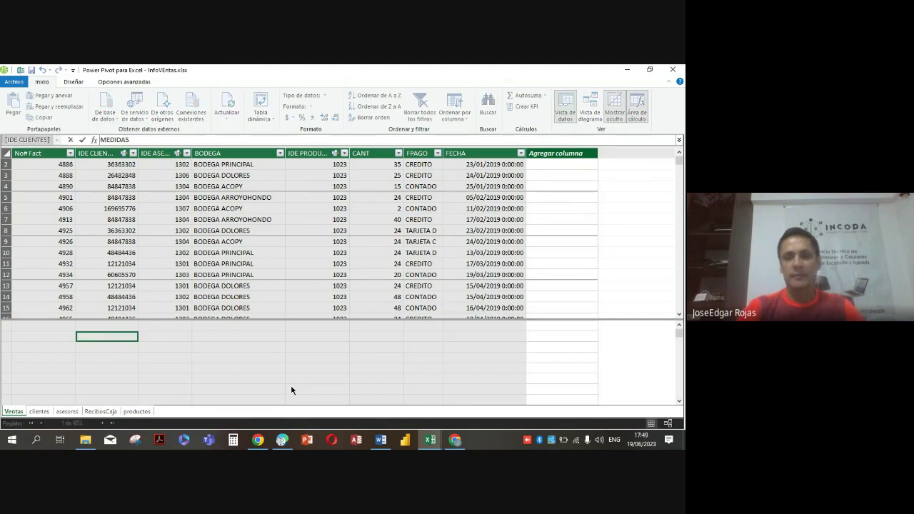
{"action": "key", "text": "Return"}
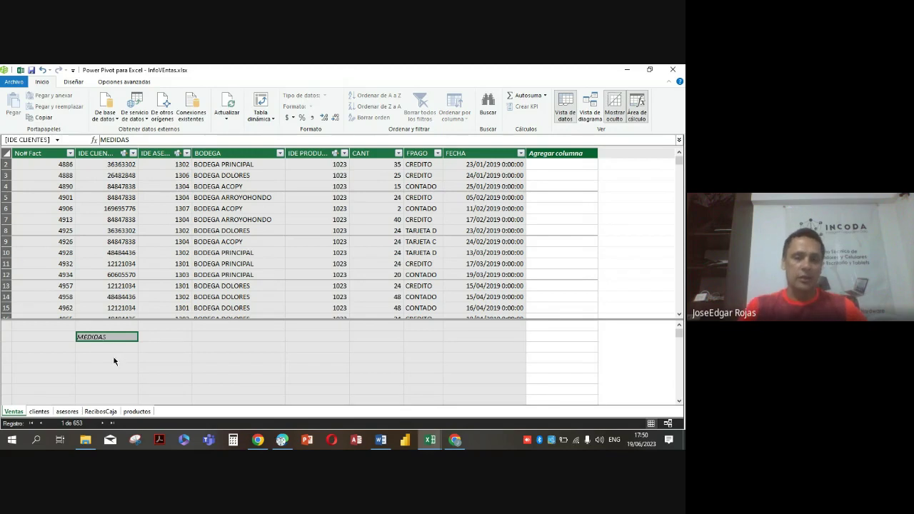
{"action": "key", "text": "Return"}
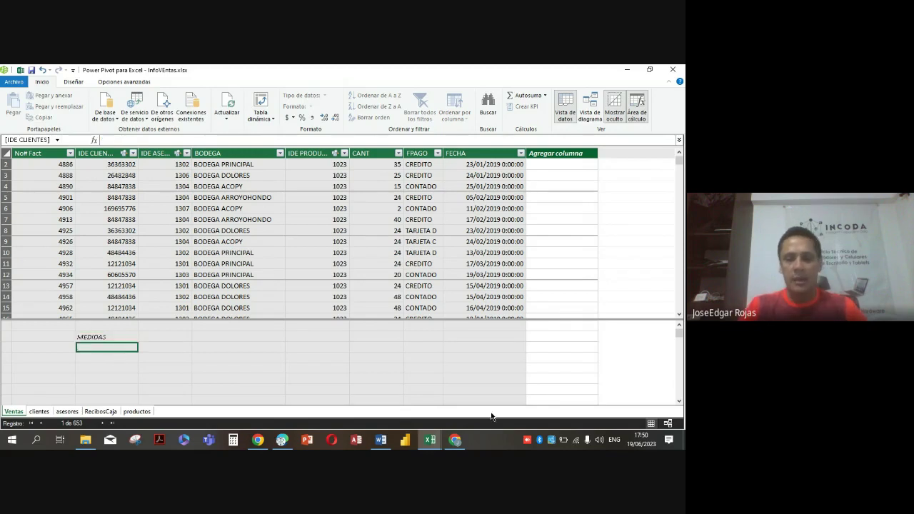
{"action": "key", "text": "F2"}
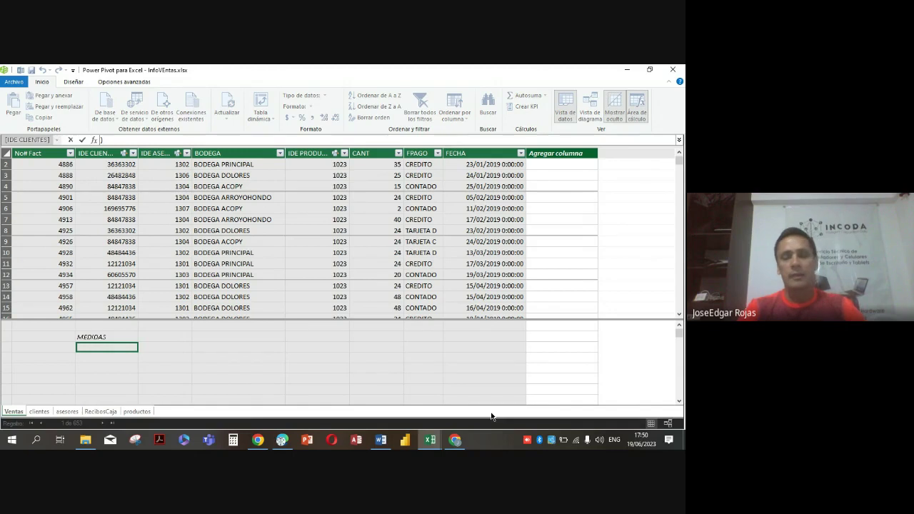
- Switch the keyboard input to Spanish and start a SUM measure formula using autocomplete
{"action": "left_click", "coordinate": [614, 439]}
{"action": "left_click", "coordinate": [614, 381]}
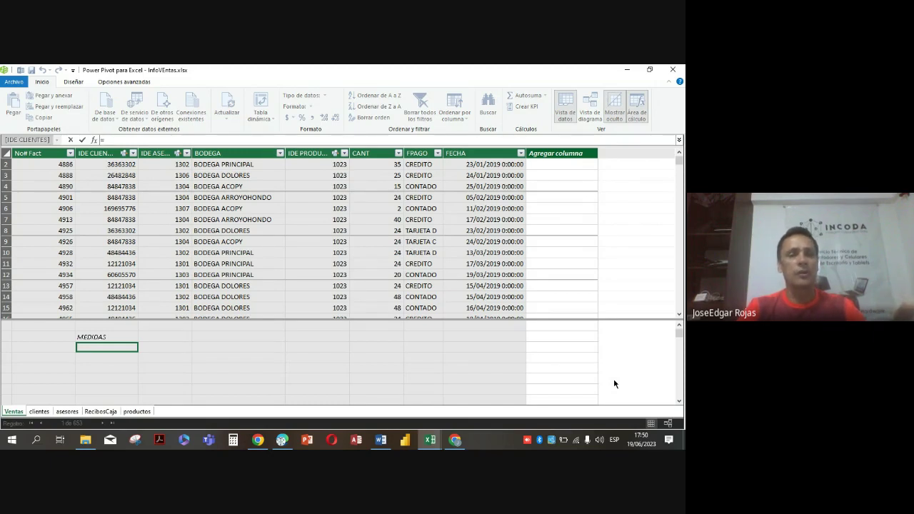
{"action": "type", "text": "SUM"}
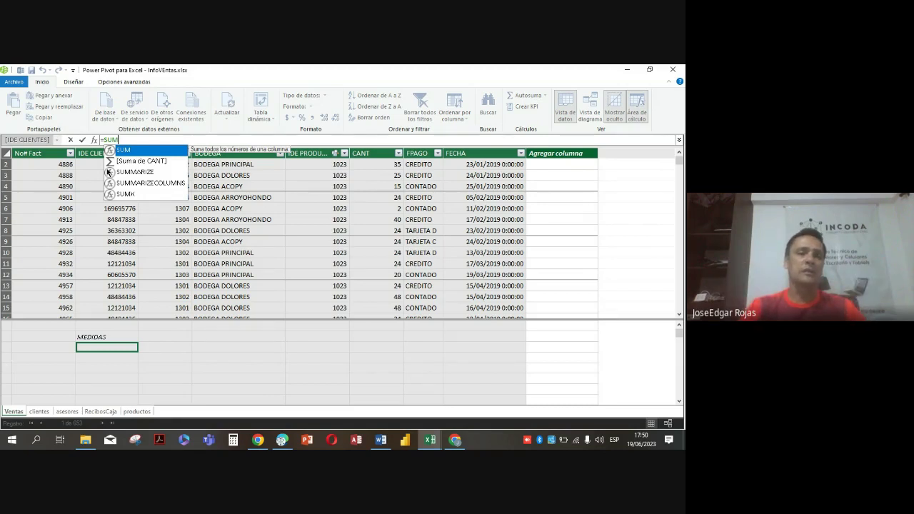
{"action": "double_click", "coordinate": [129, 151]}
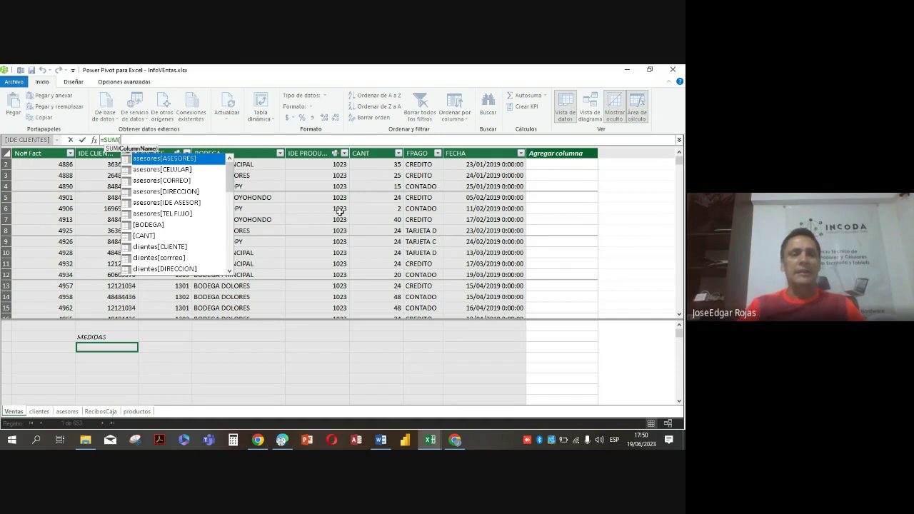
{"action": "type", "text": "VEN"}
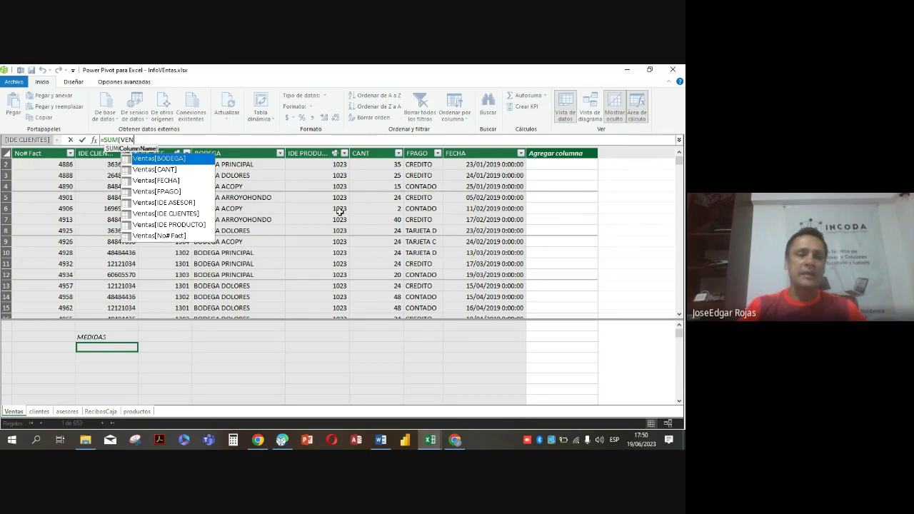
{"action": "left_click", "coordinate": [169, 171]}
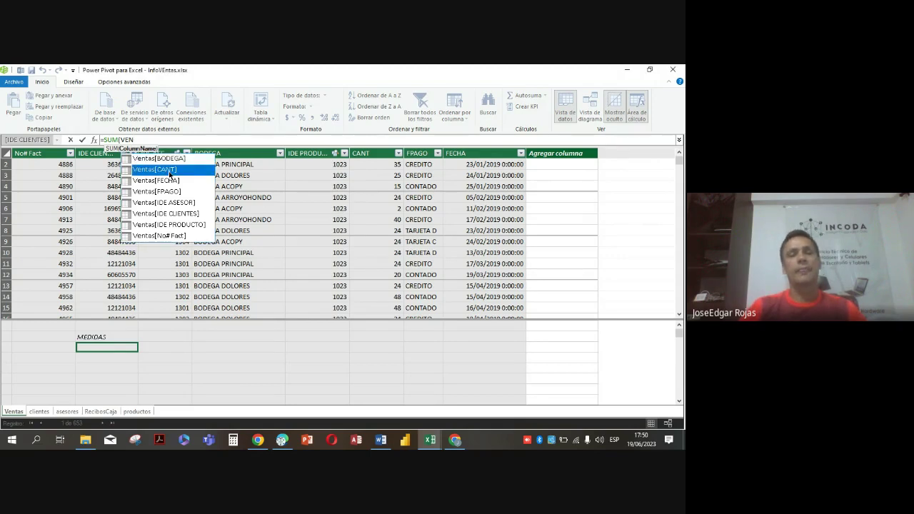
{"action": "key", "text": "BackSpace"}
{"action": "key", "text": "BackSpace"}
{"action": "key", "text": "BackSpace"}
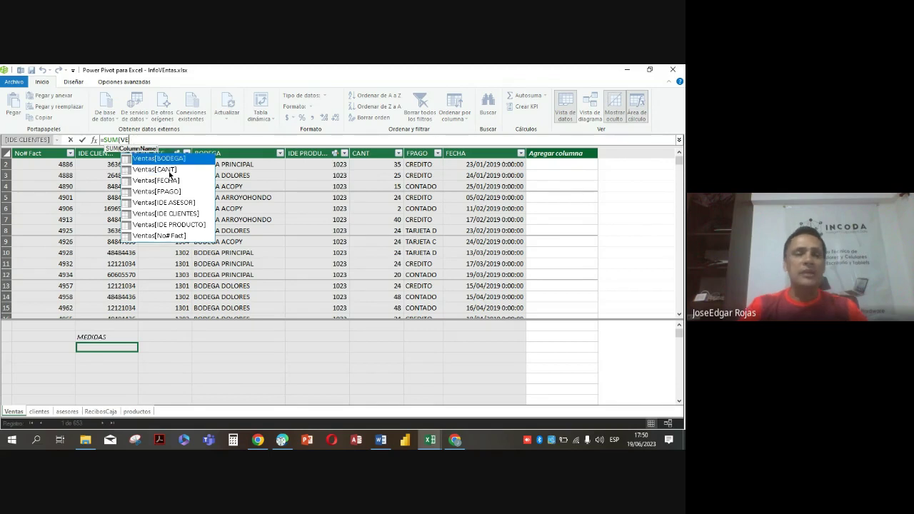
{"action": "type", "text": "CAT"}
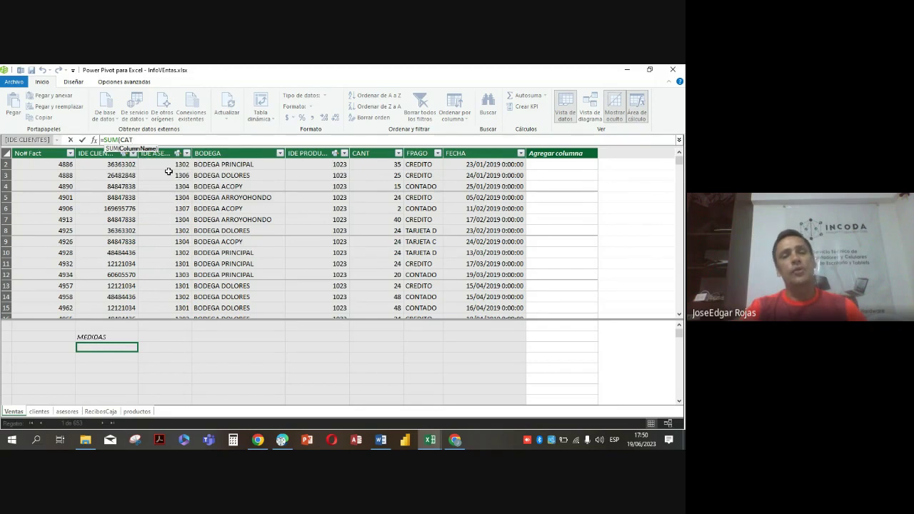
{"action": "key", "text": "BackSpace"}
{"action": "type", "text": "N"}
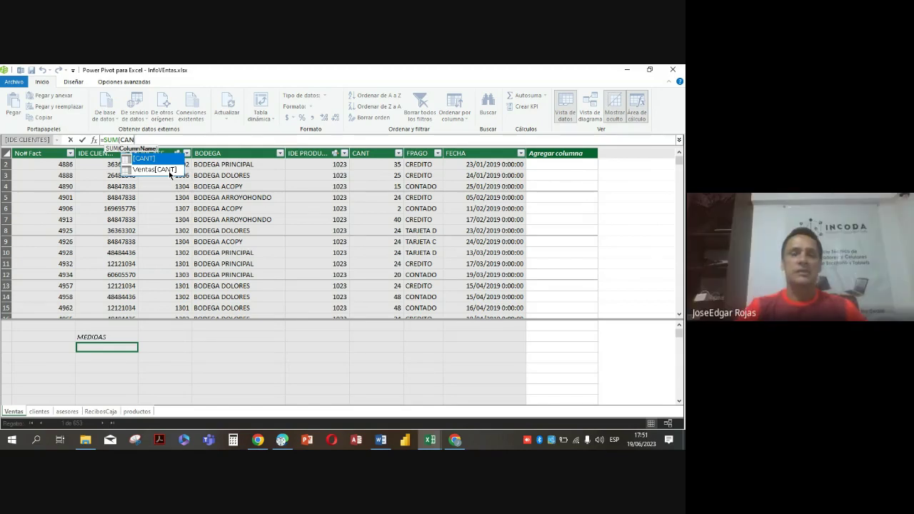
{"action": "key", "text": "BackSpace"}
{"action": "key", "text": "BackSpace"}
{"action": "key", "text": "BackSpace"}
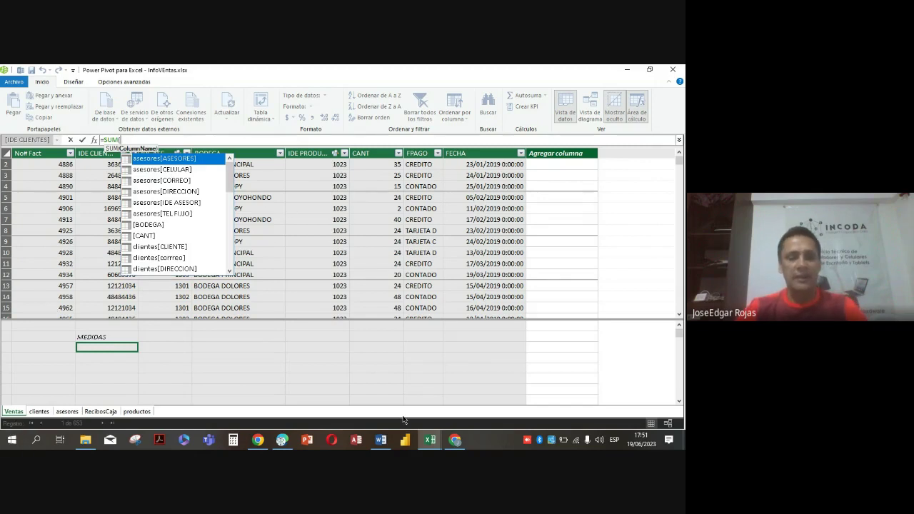
{"action": "type", "text": "VE"}
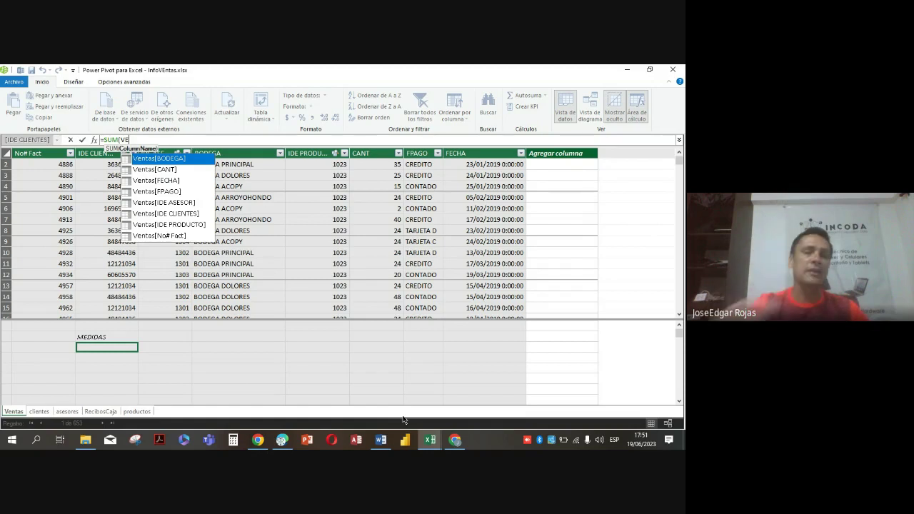
{"action": "key", "text": "BackSpace"}
{"action": "key", "text": "BackSpace"}
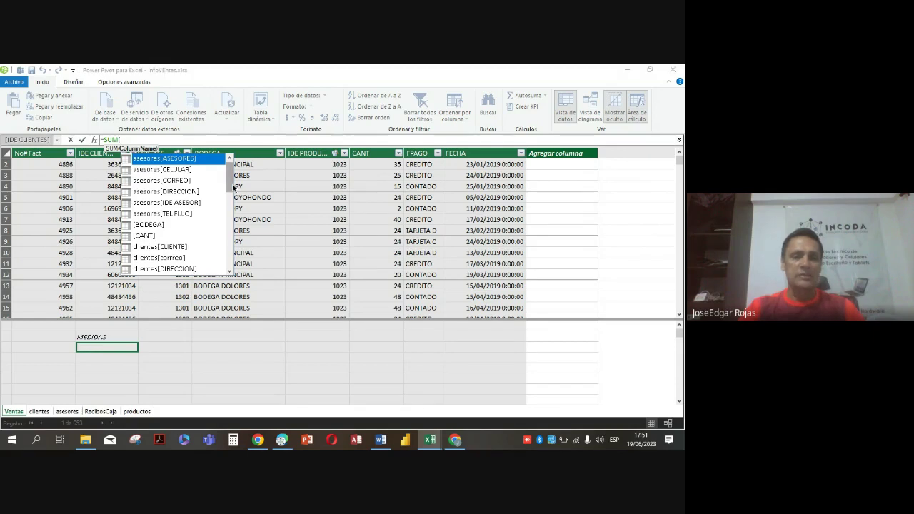
- Finish Medida 1 as =SUM(Ventas[CANT]) showing 51239, then widen the IDE CLIENTES column
{"action": "mouse_move", "coordinate": [232, 188]}
{"action": "left_mouse_down"}
{"action": "mouse_move", "coordinate": [233, 273]}
{"action": "mouse_move", "coordinate": [235, 185]}
{"action": "left_mouse_up"}
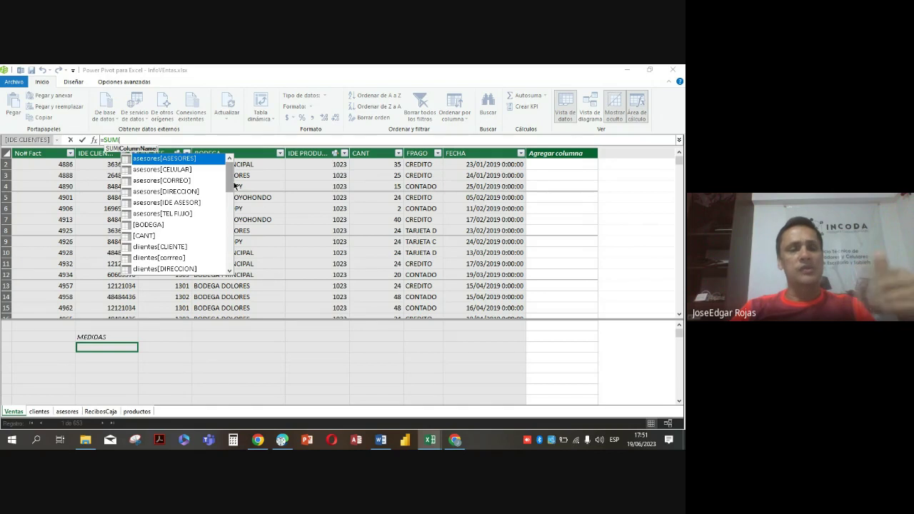
{"action": "type", "text": "v"}
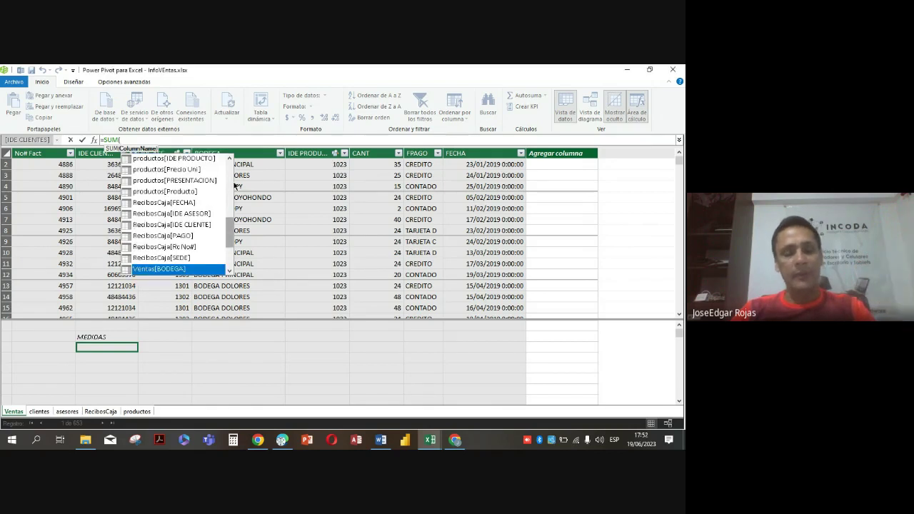
{"action": "type", "text": "E"}
{"action": "key", "text": "BackSpace"}
{"action": "type", "text": "VE"}
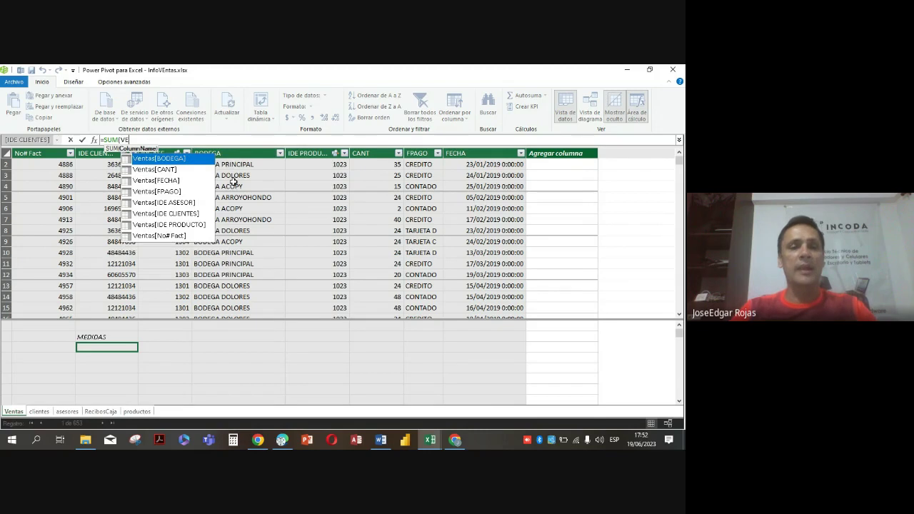
{"action": "left_click", "coordinate": [160, 172]}
{"action": "double_click", "coordinate": [160, 171]}
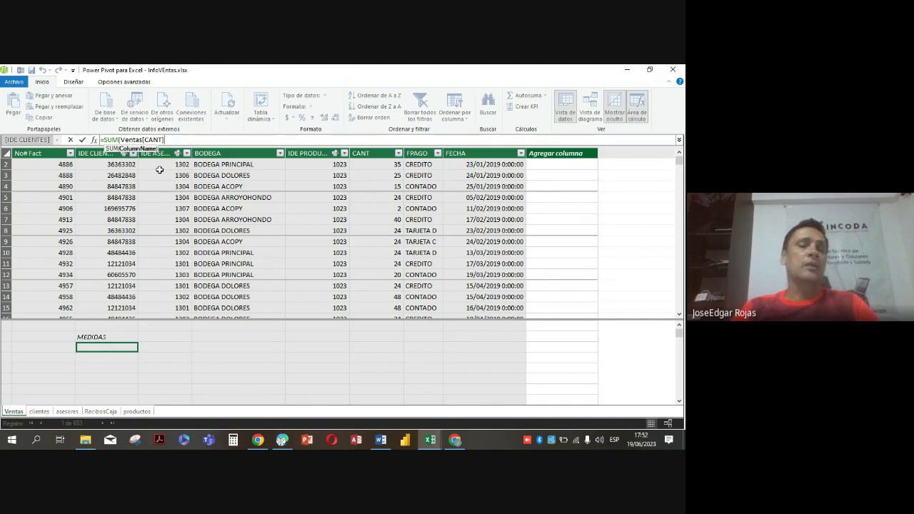
{"action": "type", "text": ")"}
{"action": "key", "text": "Return"}
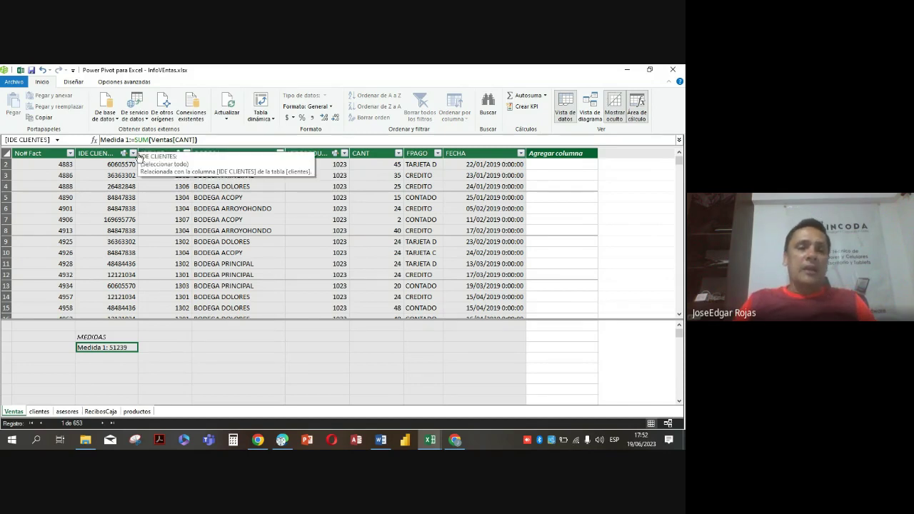
{"action": "left_click_drag", "start_coordinate": [136, 153], "coordinate": [178, 164]}
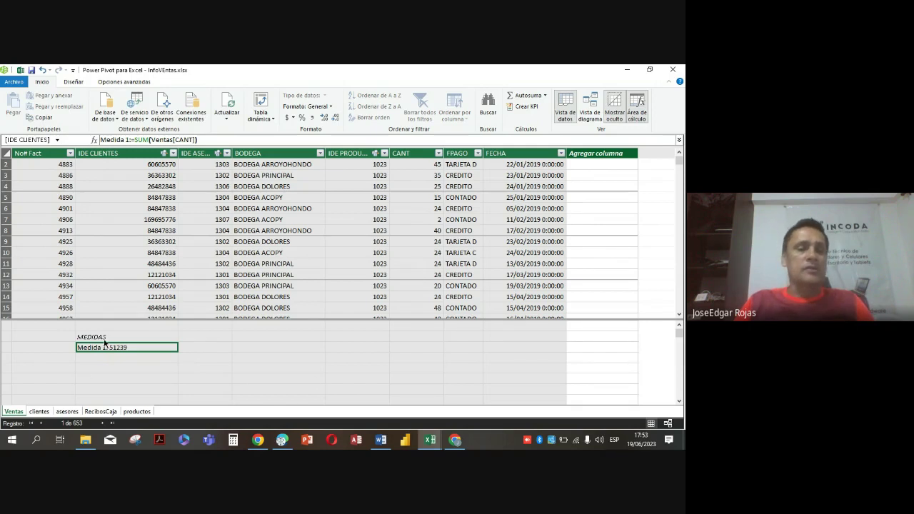
- Rename the measure 'Medida 1' to TotalCant, keeping its SUM(Ventas[CANT]) formula
{"action": "left_click", "coordinate": [129, 140]}
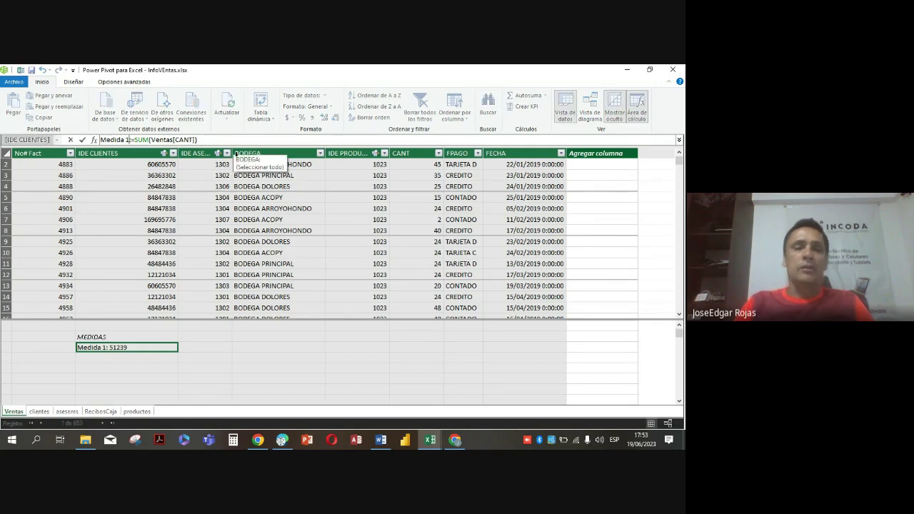
{"action": "key", "text": "BackSpace"}
{"action": "key", "text": "BackSpace"}
{"action": "key", "text": "BackSpace"}
{"action": "key", "text": "BackSpace"}
{"action": "key", "text": "BackSpace"}
{"action": "key", "text": "BackSpace"}
{"action": "key", "text": "BackSpace"}
{"action": "key", "text": "BackSpace"}
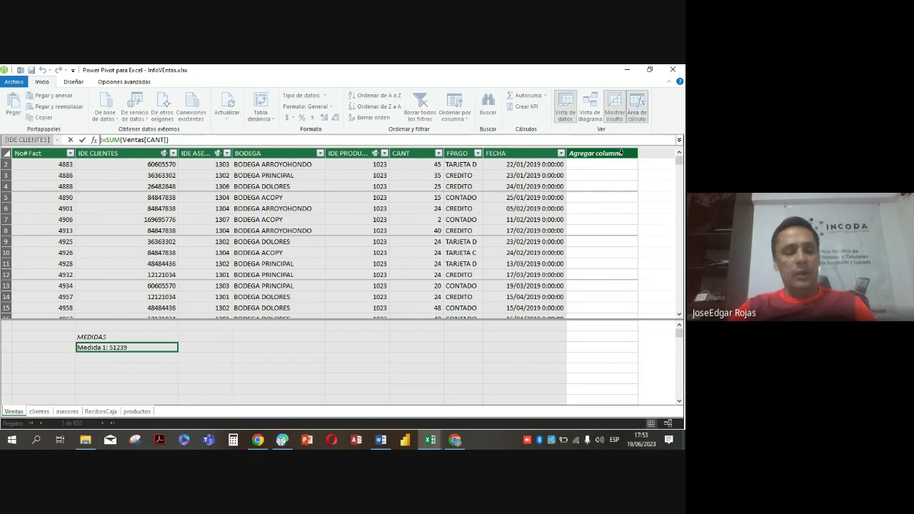
{"action": "type", "text": "Total"}
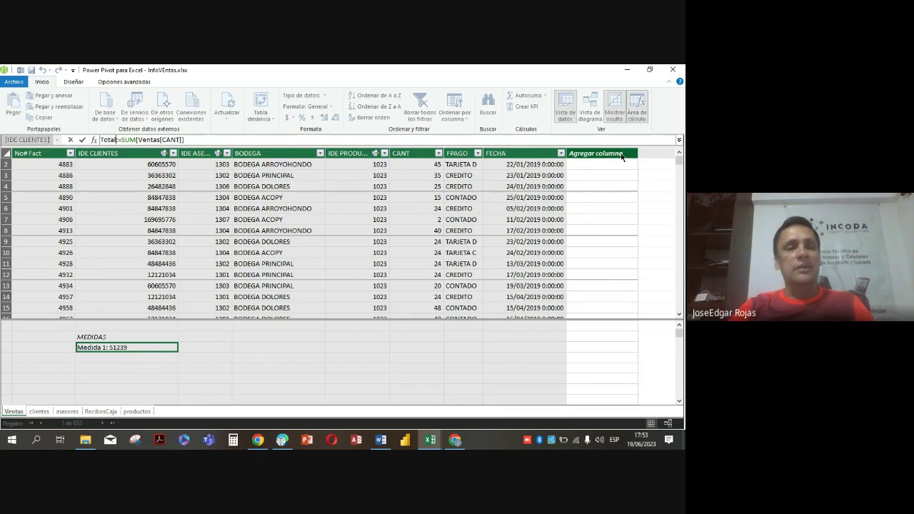
{"action": "type", "text": "Cant"}
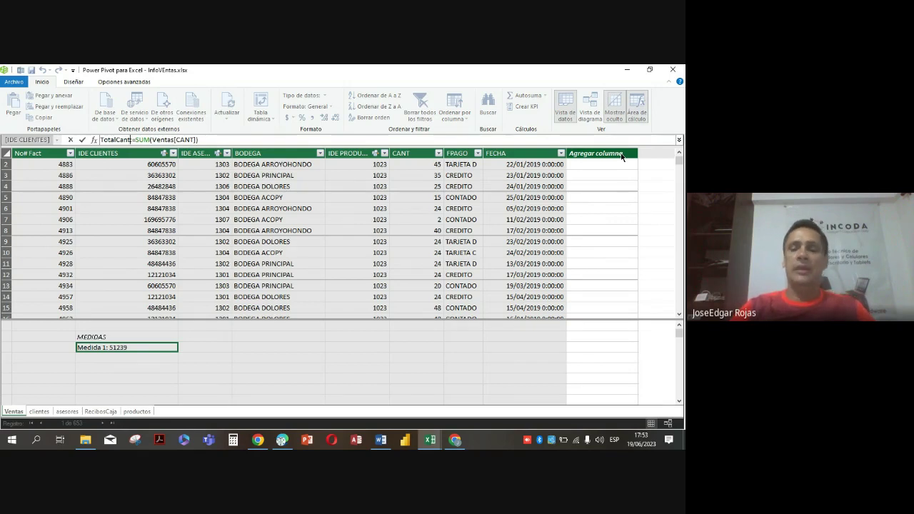
{"action": "type", "text": ":"}
{"action": "key", "text": "Return"}
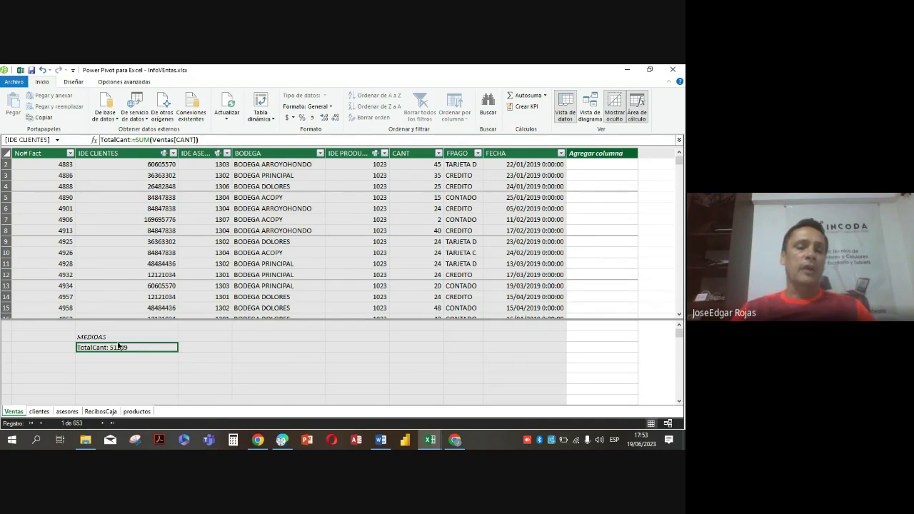
- Format TotalCant as Número decimal with no decimal places, so it shows 51.239
{"action": "left_click", "coordinate": [312, 117]}
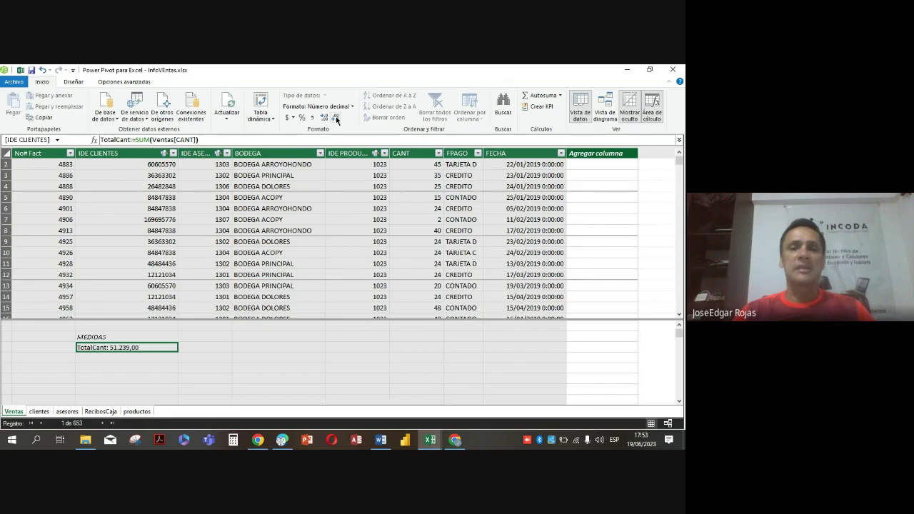
{"action": "left_click", "coordinate": [336, 118]}
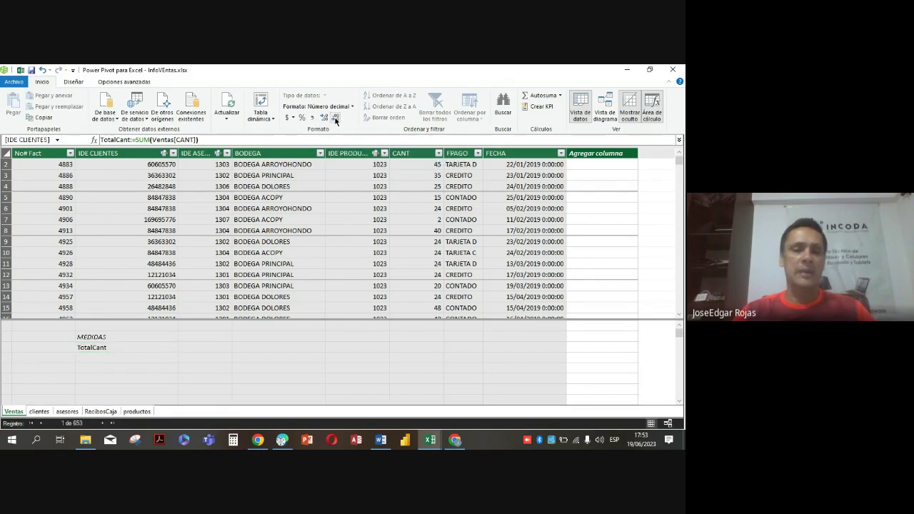
{"action": "left_click", "coordinate": [335, 118]}
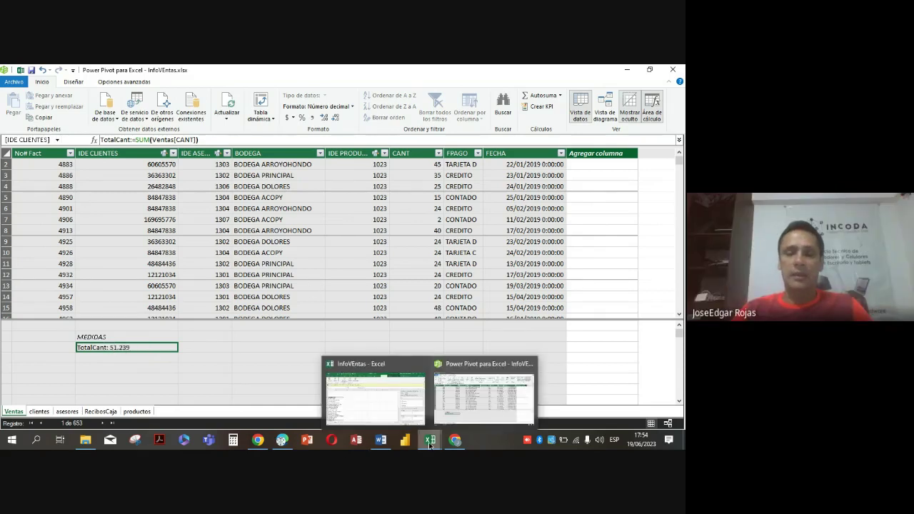
- Return to the Excel workbook and select the client PivotTable on Hoja1
{"action": "left_click", "coordinate": [85, 440]}
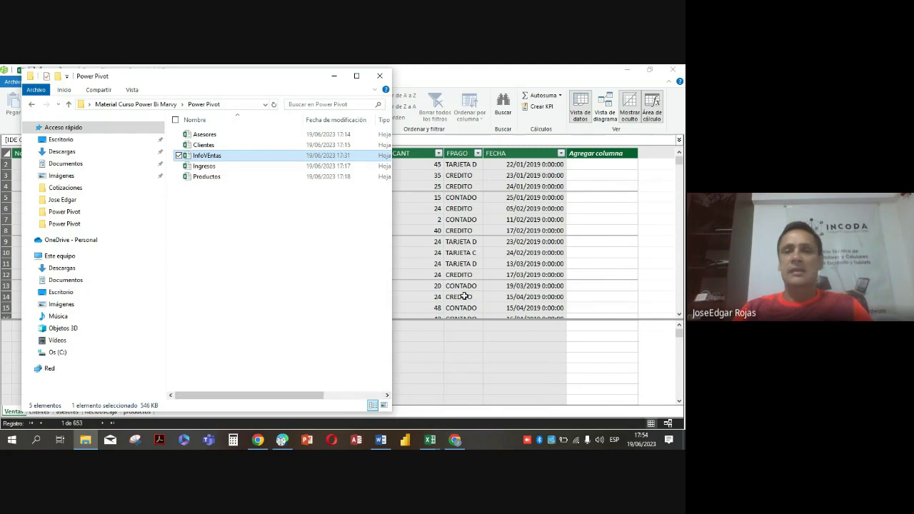
{"action": "mouse_move", "coordinate": [428, 440]}
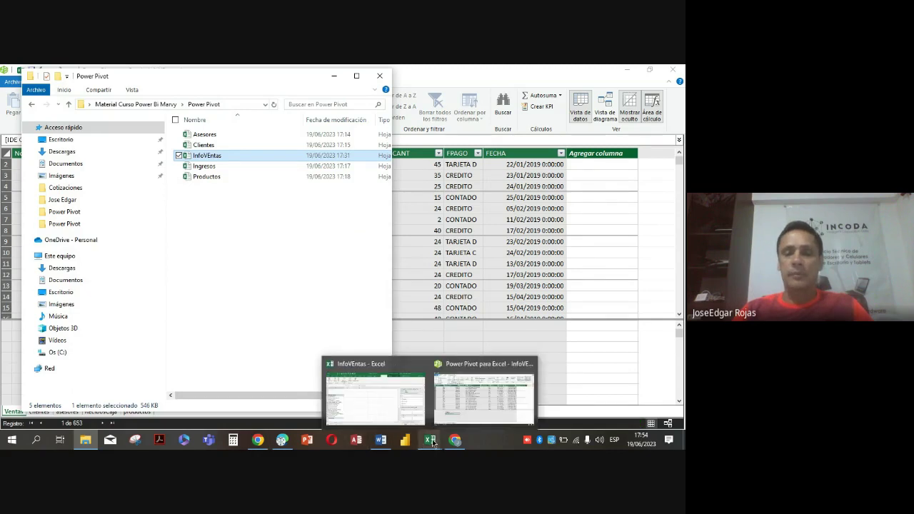
{"action": "left_click", "coordinate": [465, 404]}
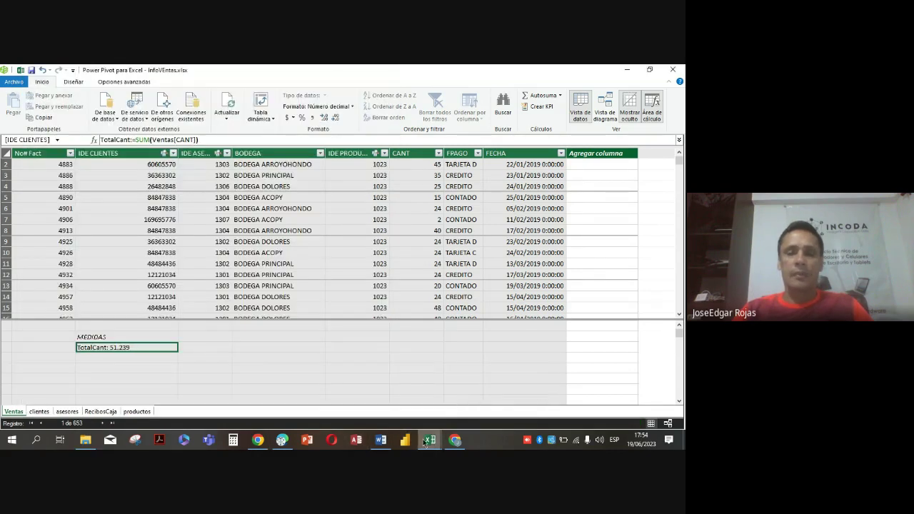
{"action": "left_click", "coordinate": [393, 415]}
{"action": "left_click", "coordinate": [110, 287]}
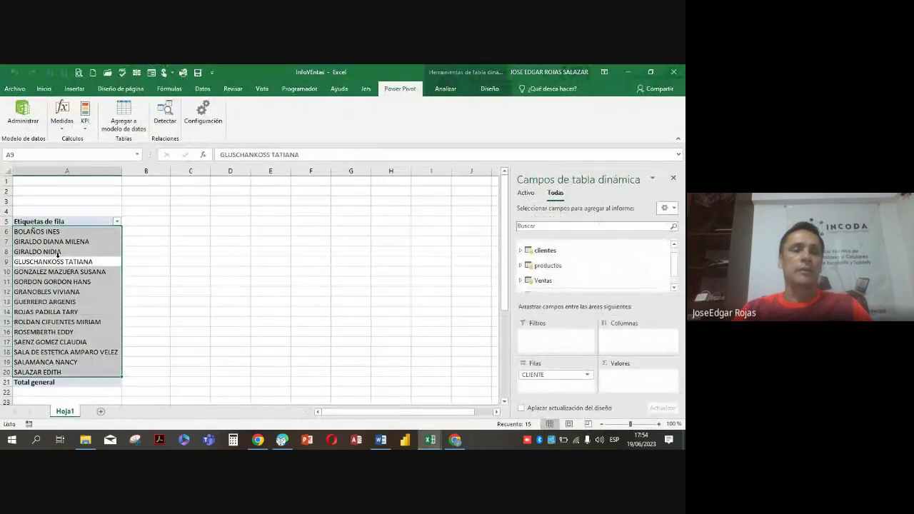
{"action": "left_click", "coordinate": [75, 253]}
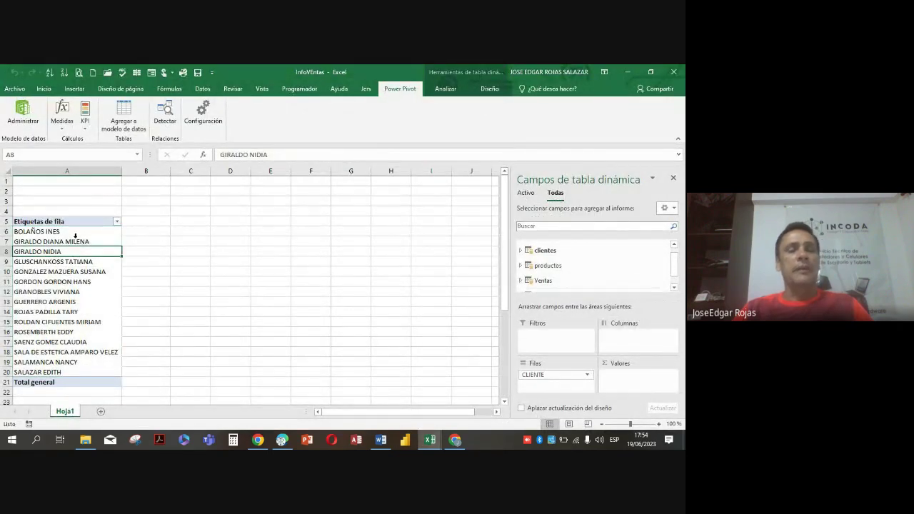
{"action": "left_click", "coordinate": [75, 237]}
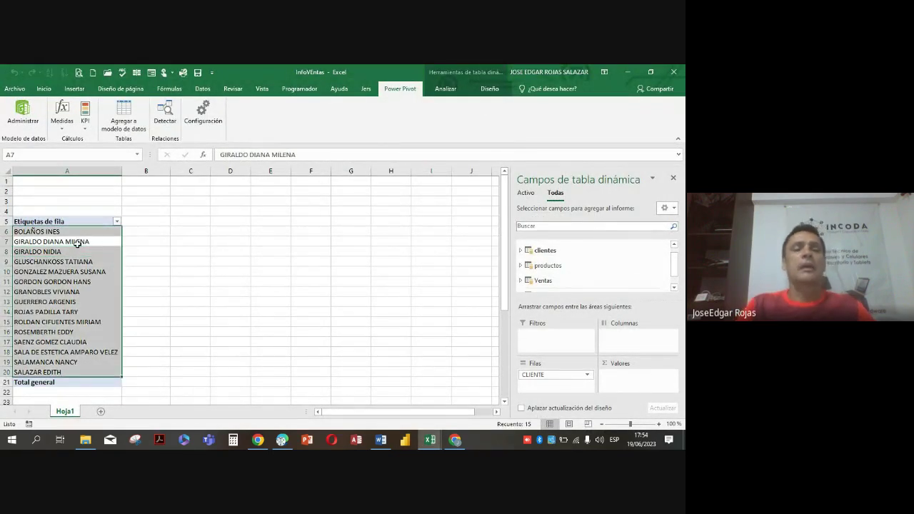
{"action": "left_click", "coordinate": [77, 243]}
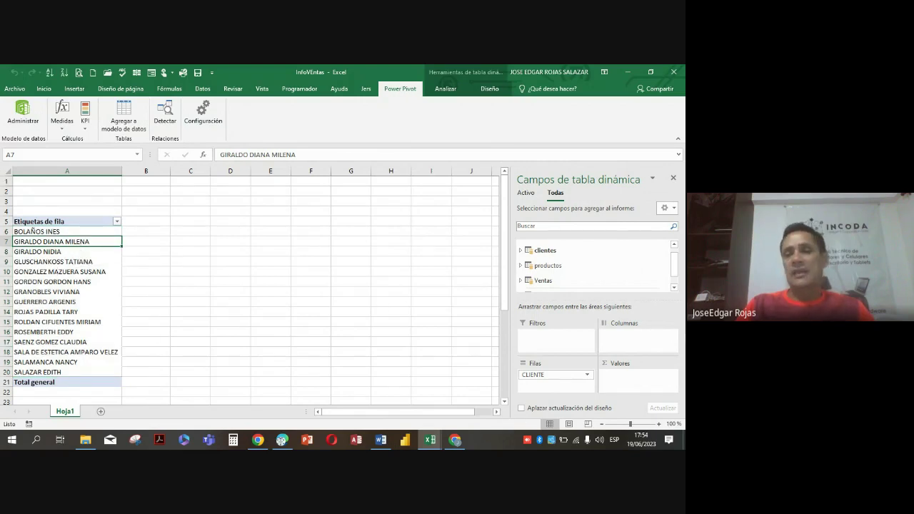
- Add the Ventas TotalCant measure to the pivot's Valores, giving a 51.239 total
{"action": "left_click", "coordinate": [676, 286]}
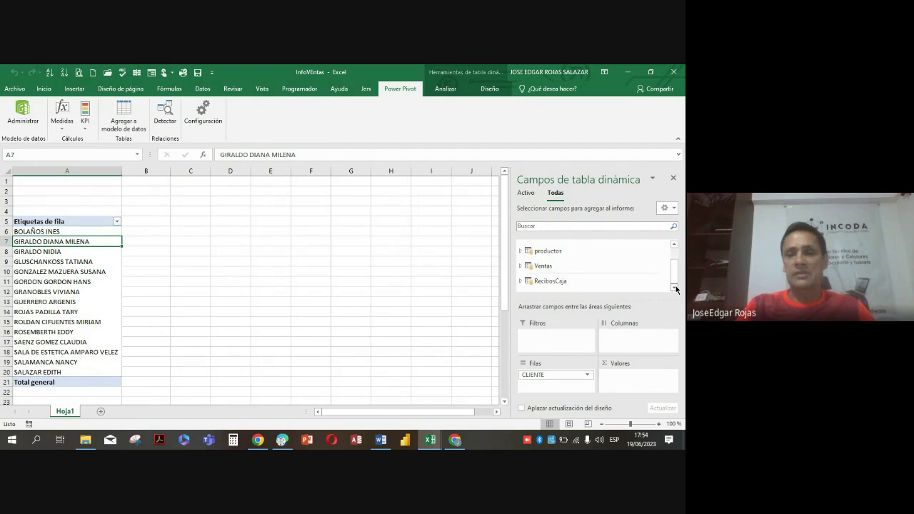
{"action": "left_click", "coordinate": [521, 266]}
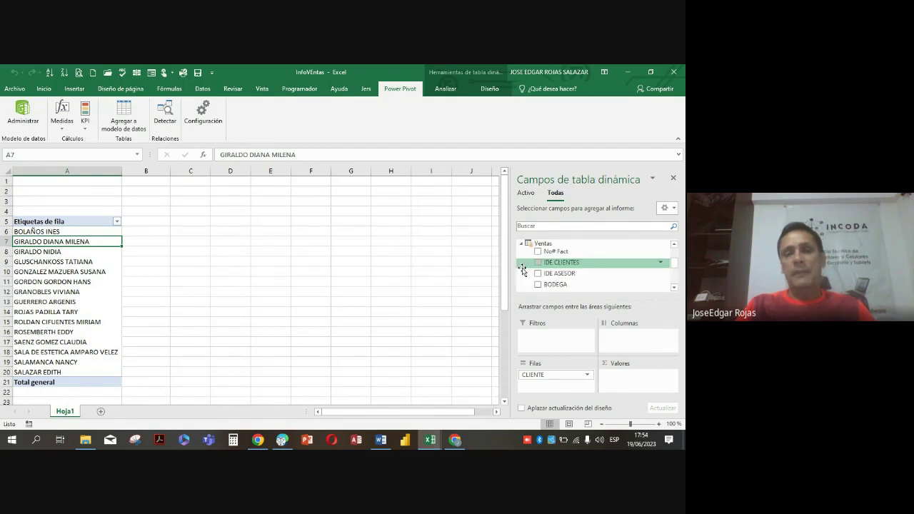
{"action": "left_click", "coordinate": [674, 287]}
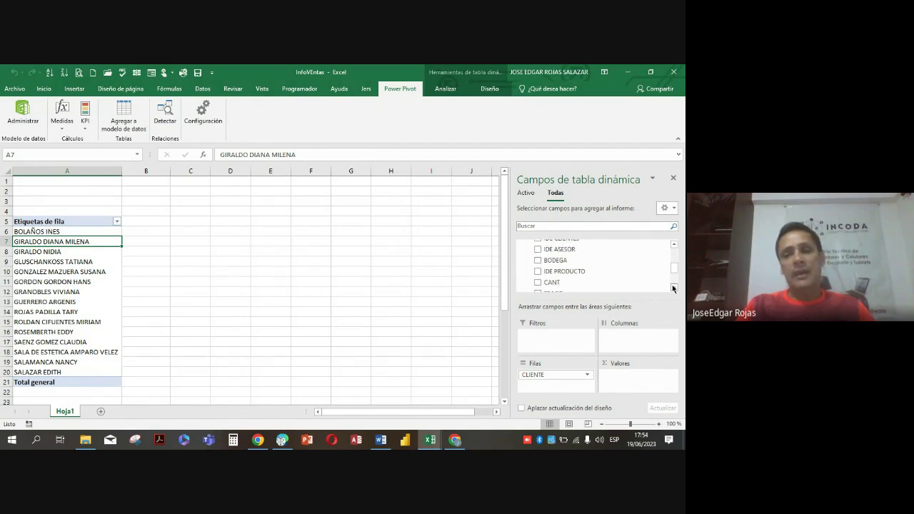
{"action": "left_click", "coordinate": [674, 288]}
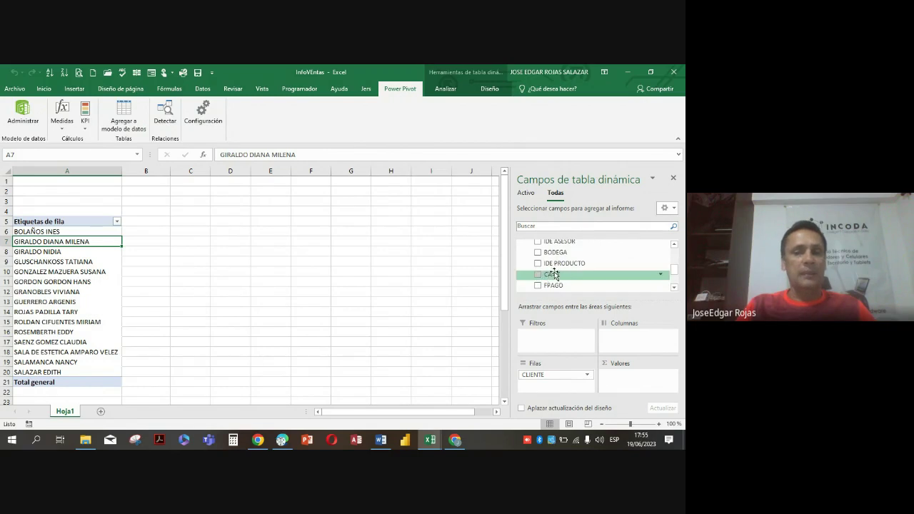
{"action": "left_click", "coordinate": [673, 287]}
{"action": "left_click", "coordinate": [673, 288]}
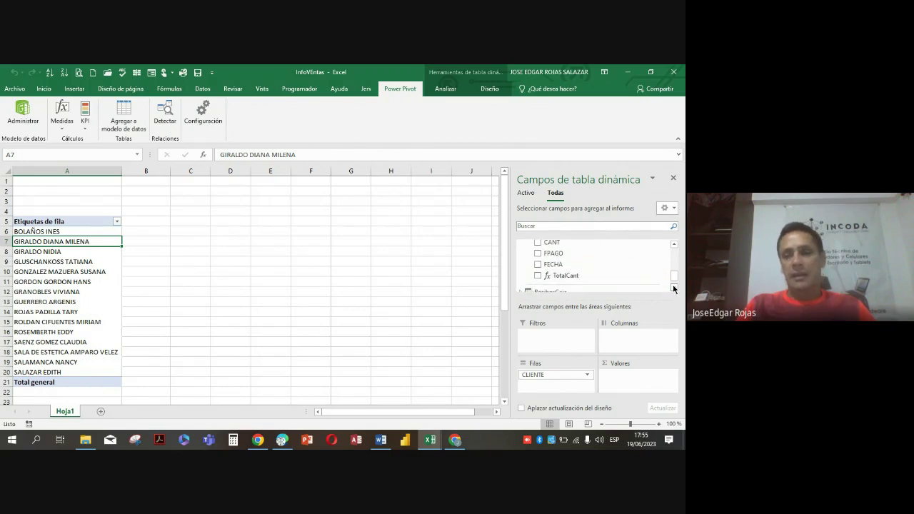
{"action": "left_click", "coordinate": [673, 288]}
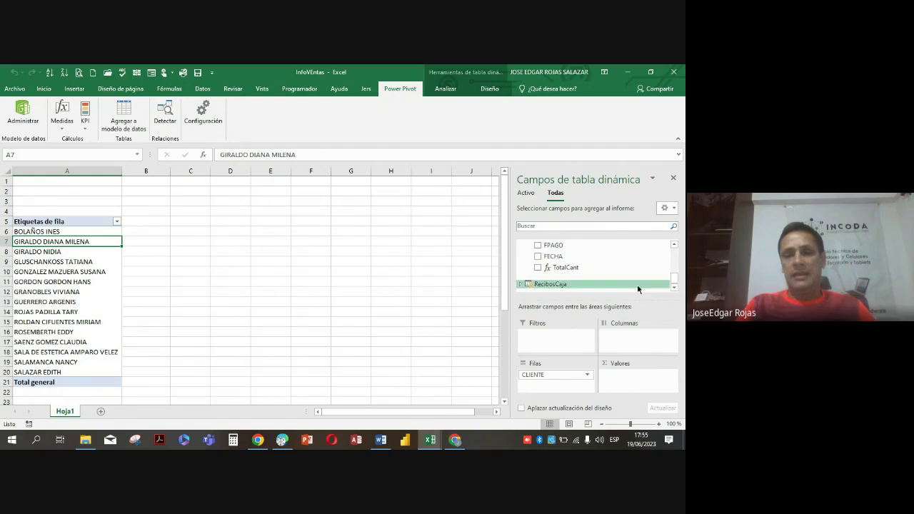
{"action": "left_click", "coordinate": [538, 268]}
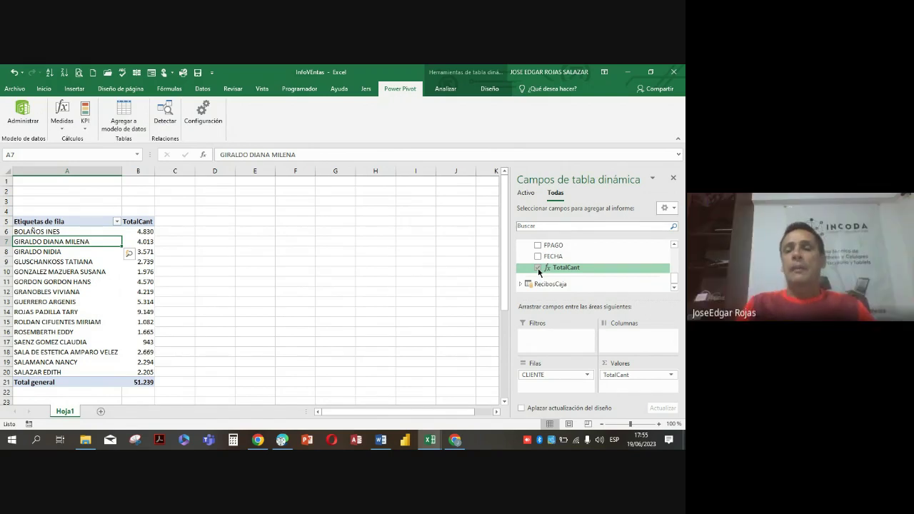
{"action": "left_click", "coordinate": [675, 245]}
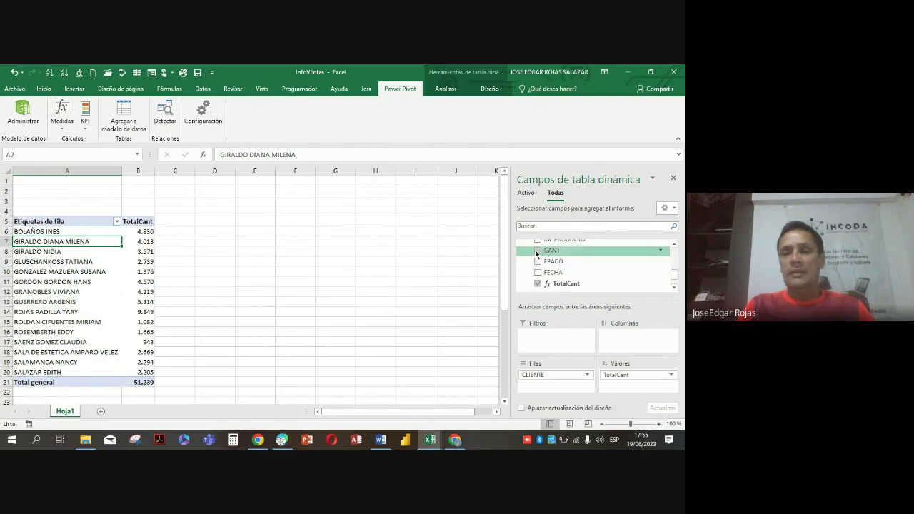
{"action": "left_click", "coordinate": [537, 252]}
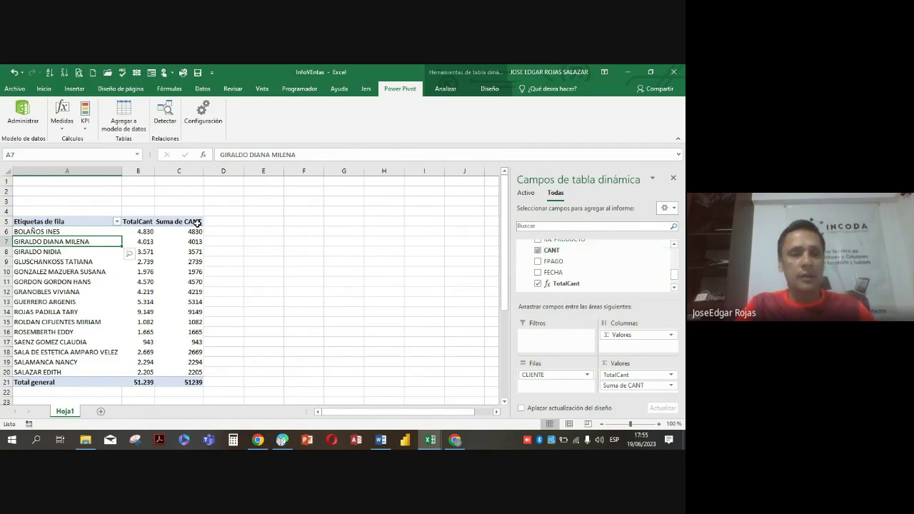
{"action": "left_click", "coordinate": [143, 262]}
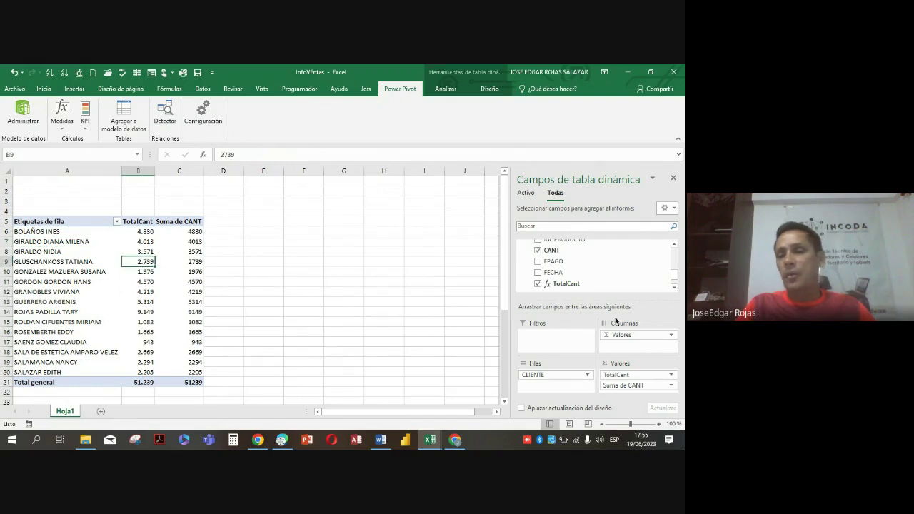
{"action": "left_click", "coordinate": [675, 288]}
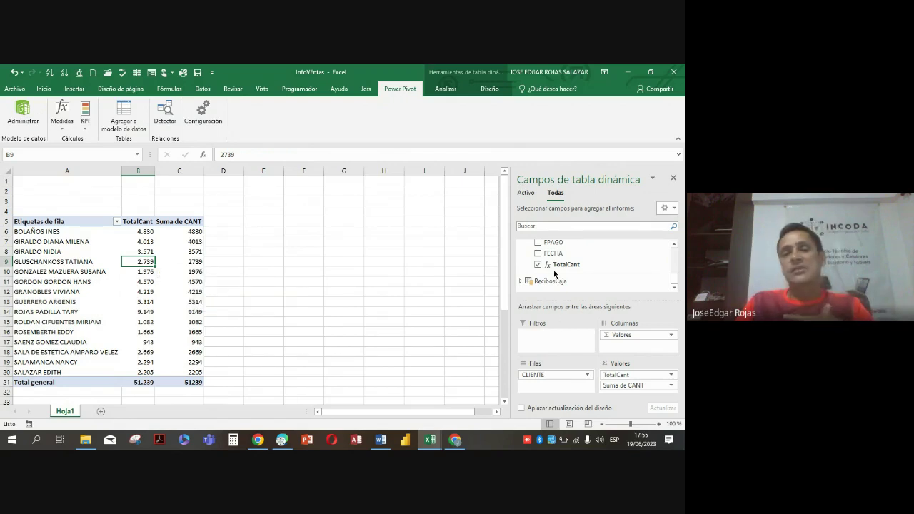
{"action": "left_click", "coordinate": [147, 249]}
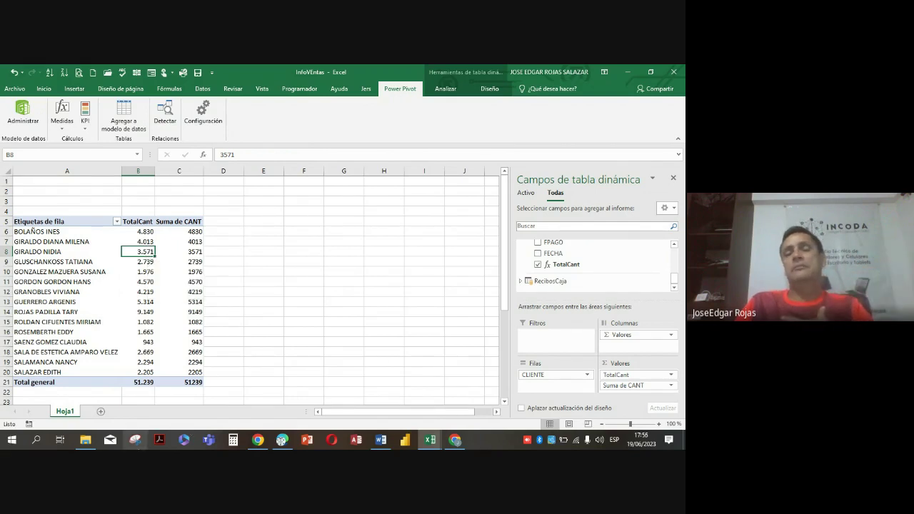
{"action": "left_click", "coordinate": [673, 246]}
{"action": "left_click", "coordinate": [674, 246]}
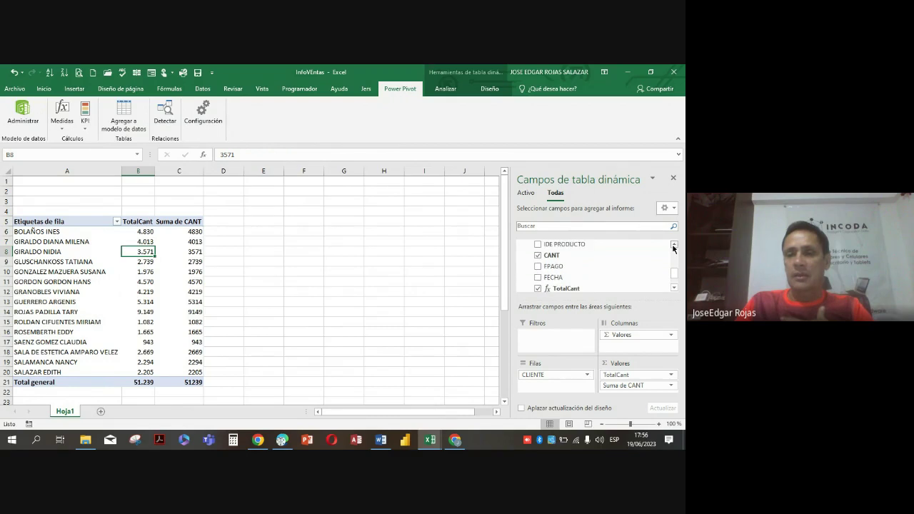
{"action": "left_click", "coordinate": [538, 256]}
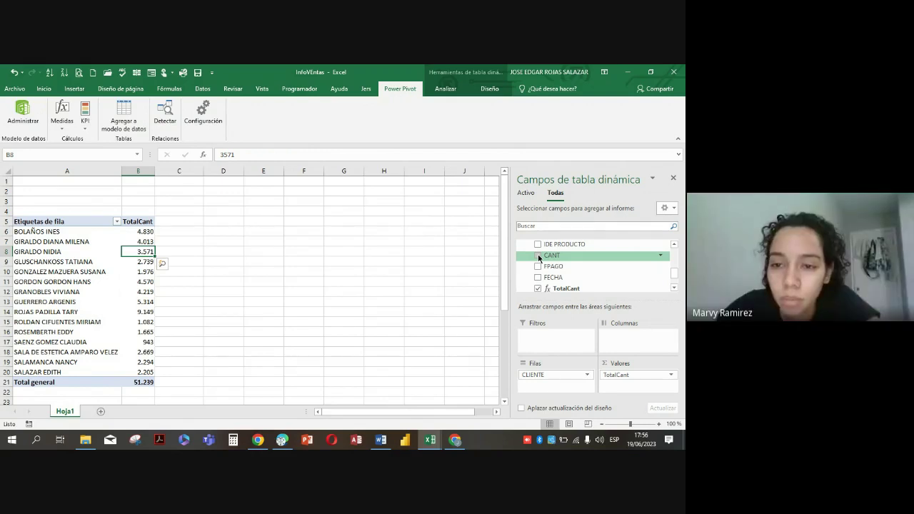
- Copy the client PivotTable and paste a duplicate at A25
{"action": "scroll", "coordinate": [352, 292], "scroll_direction": "down", "scroll_amount": 1}
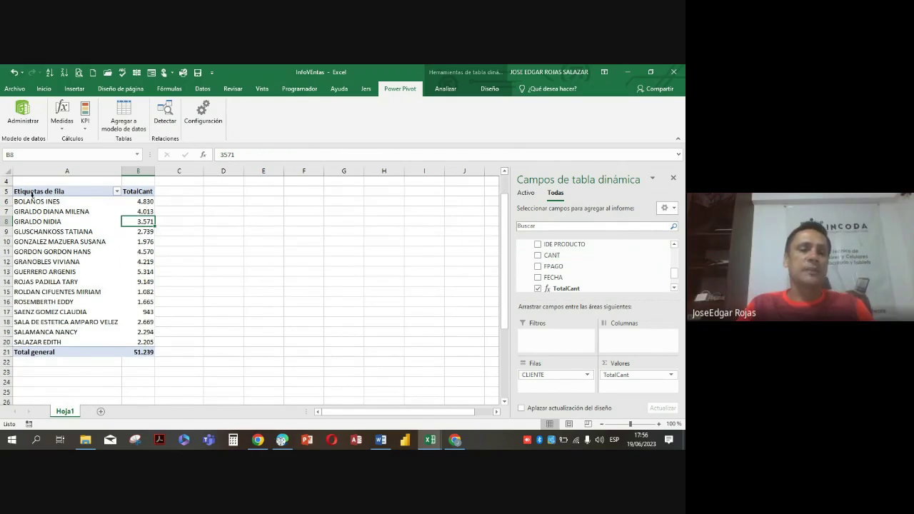
{"action": "left_click_drag", "start_coordinate": [33, 192], "coordinate": [127, 352]}
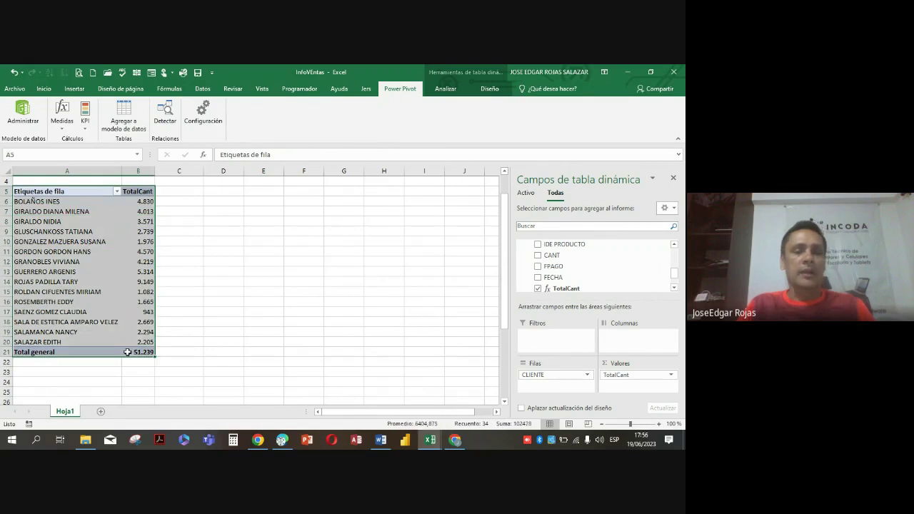
{"action": "key", "text": "ctrl+c"}
{"action": "scroll", "coordinate": [128, 351], "scroll_direction": "down", "scroll_amount": 3}
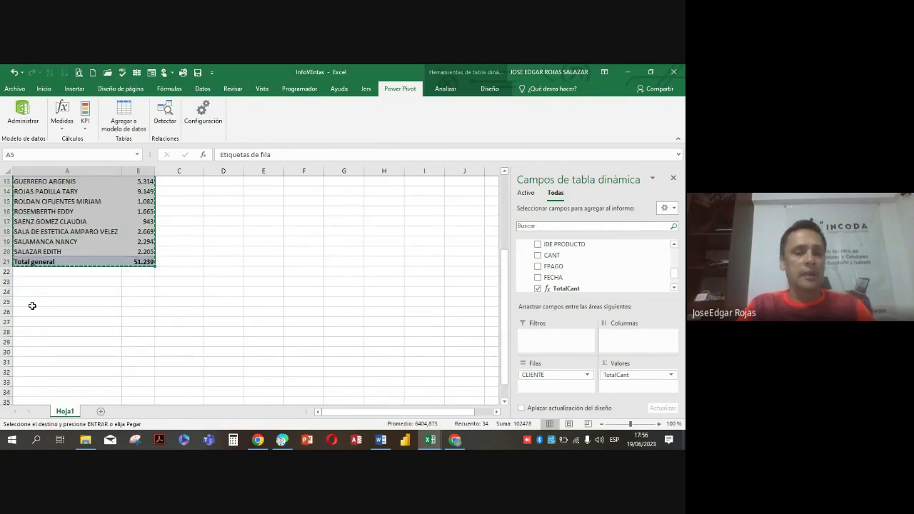
{"action": "left_click", "coordinate": [34, 303]}
{"action": "key", "text": "ctrl+v"}
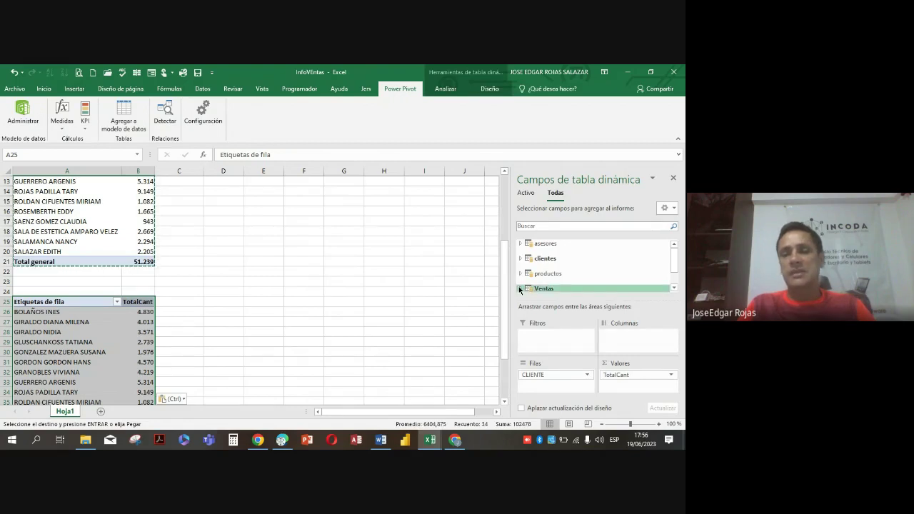
- Regroup the copy by ASESORES instead of CLIENTE, then select the advisor pivot
{"action": "left_click_drag", "start_coordinate": [535, 376], "coordinate": [467, 365]}
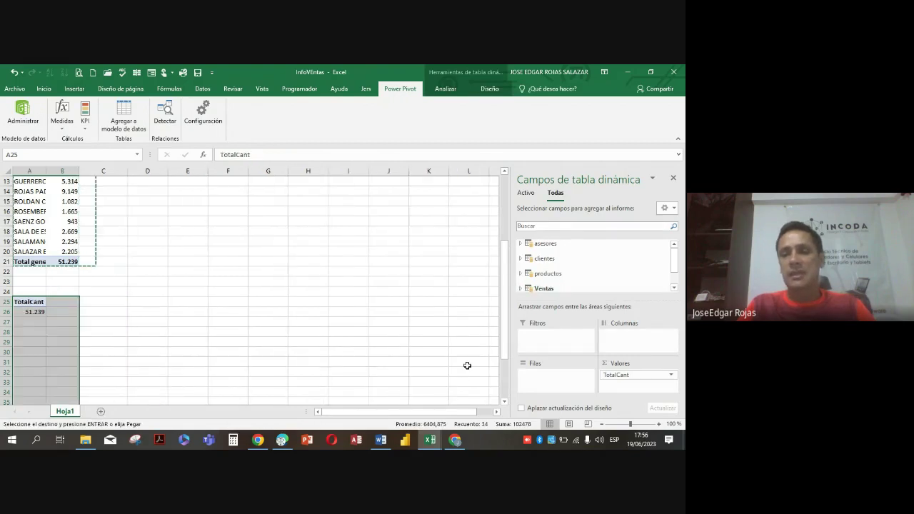
{"action": "left_click", "coordinate": [521, 244]}
{"action": "left_click", "coordinate": [538, 263]}
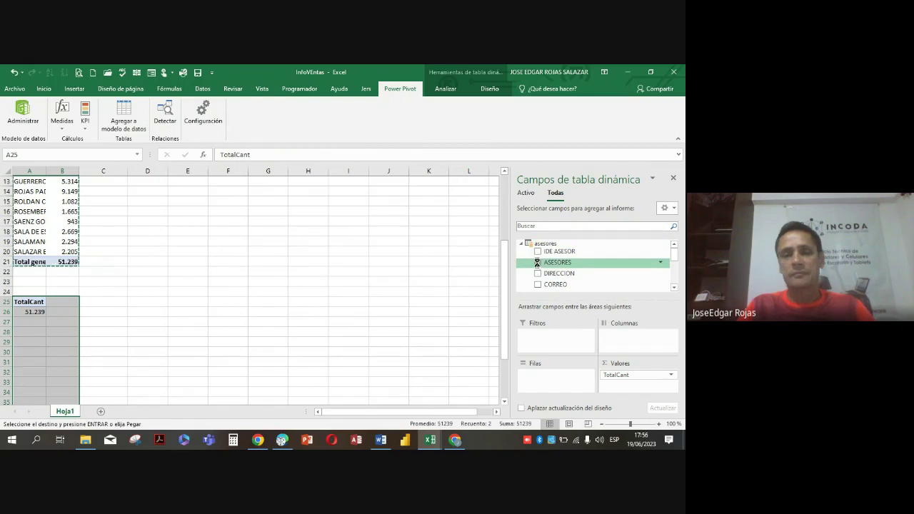
{"action": "scroll", "coordinate": [204, 330], "scroll_direction": "down", "scroll_amount": 6}
{"action": "scroll", "coordinate": [207, 332], "scroll_direction": "up", "scroll_amount": 3}
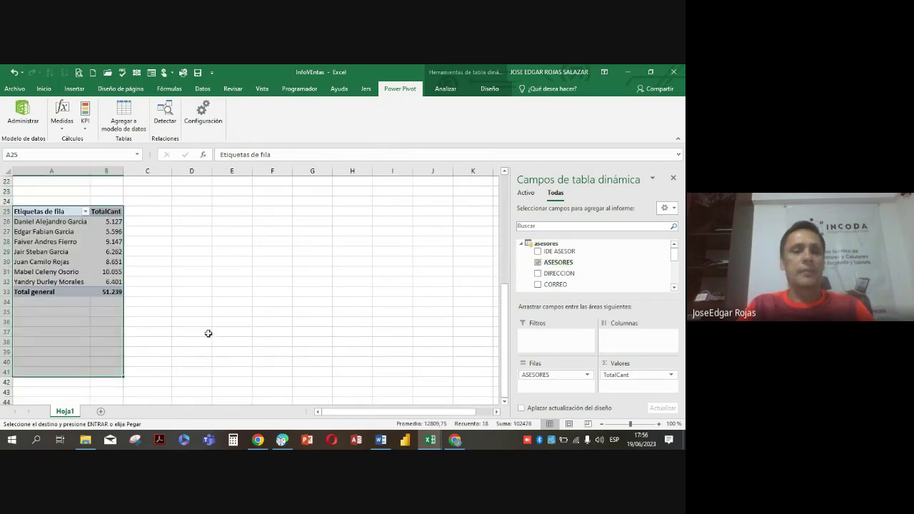
{"action": "left_click", "coordinate": [193, 332]}
{"action": "left_click_drag", "start_coordinate": [35, 212], "coordinate": [104, 292]}
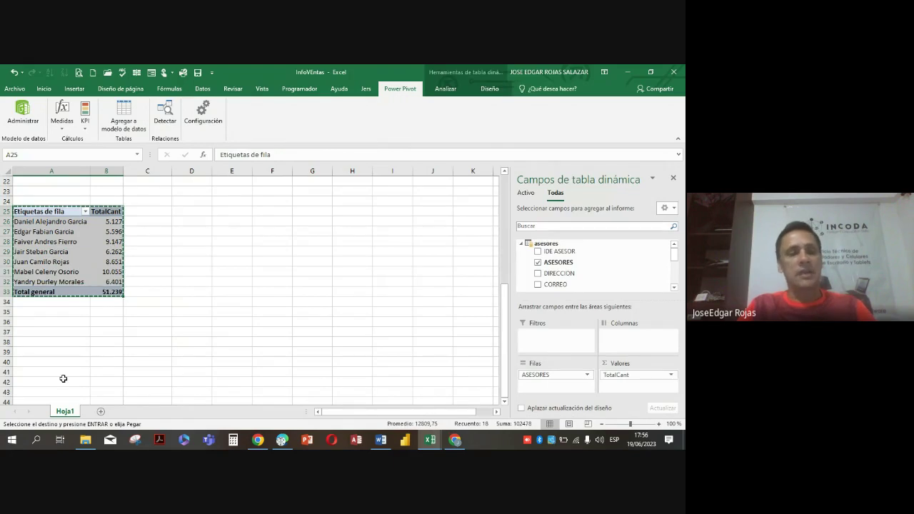
- Paste the advisor pivot at A38 and regroup it by Producto instead of ASESORES
{"action": "left_click", "coordinate": [39, 344]}
{"action": "key", "text": "ctrl+v"}
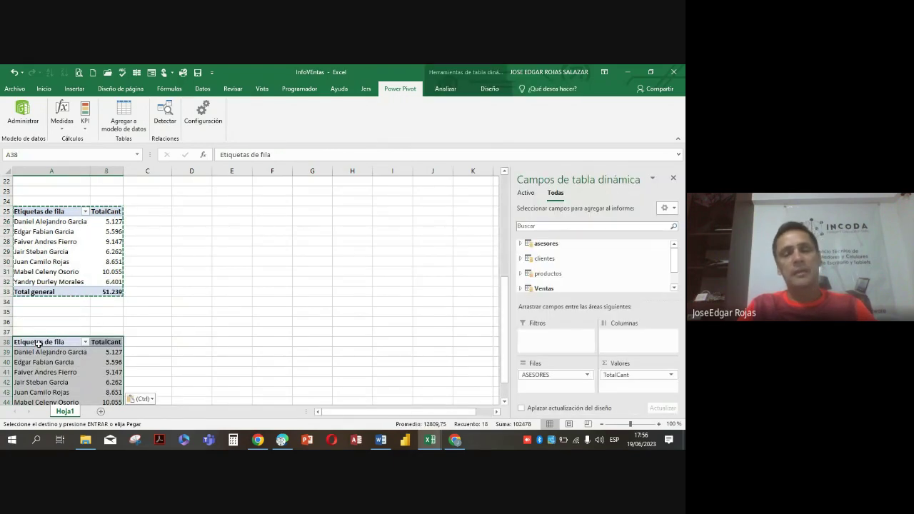
{"action": "left_click_drag", "start_coordinate": [537, 379], "coordinate": [343, 375]}
{"action": "left_click", "coordinate": [521, 273]}
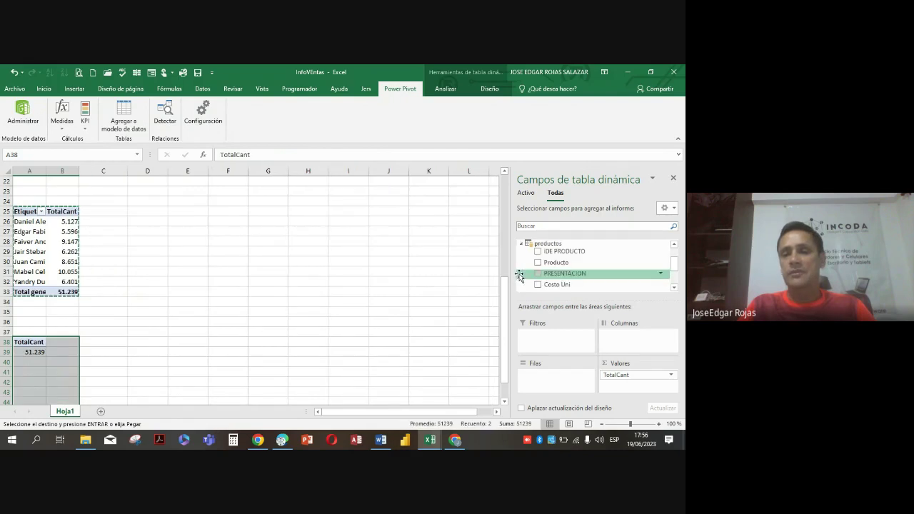
{"action": "left_click", "coordinate": [538, 263]}
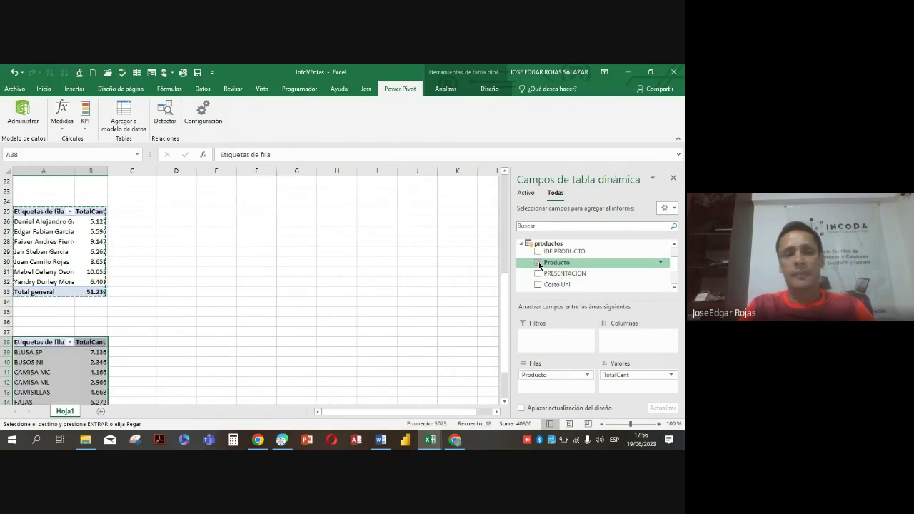
{"action": "left_click", "coordinate": [226, 320]}
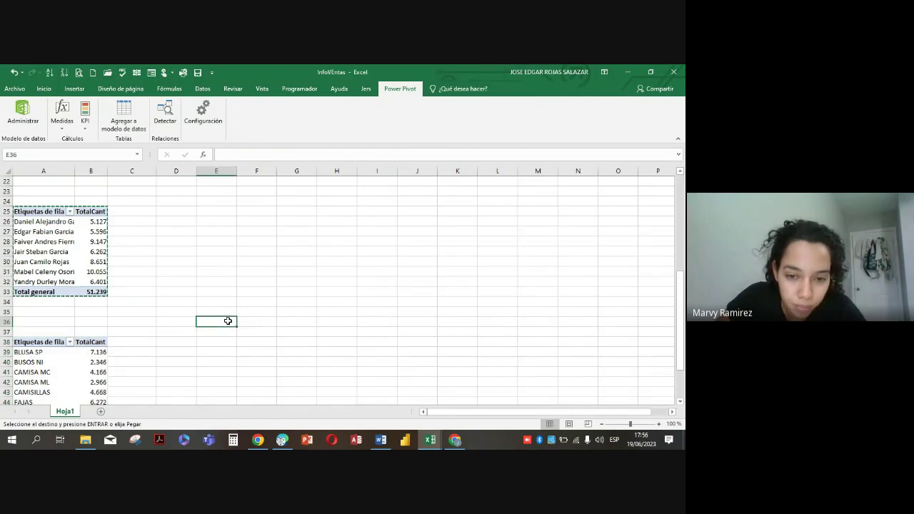
{"action": "scroll", "coordinate": [226, 321], "scroll_direction": "up", "scroll_amount": 5}
{"action": "scroll", "coordinate": [227, 321], "scroll_direction": "down", "scroll_amount": 3}
{"action": "scroll", "coordinate": [228, 320], "scroll_direction": "up", "scroll_amount": 4}
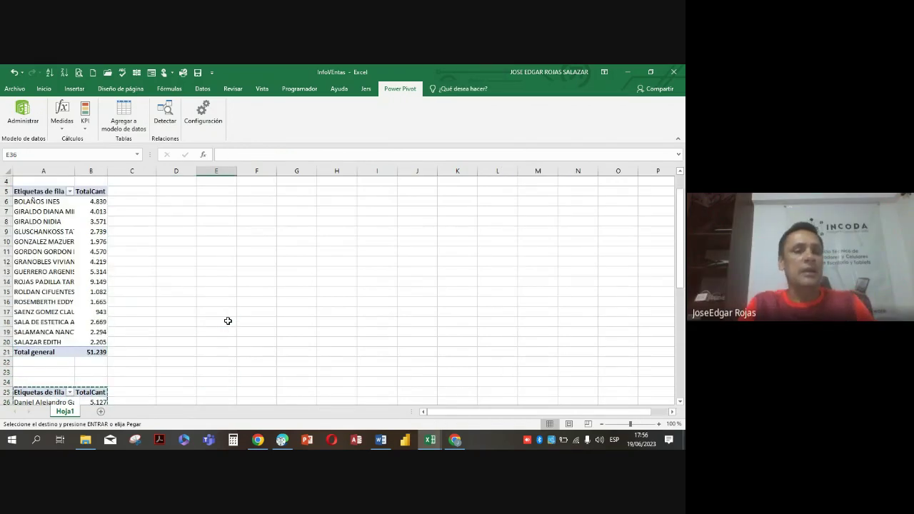
{"action": "scroll", "coordinate": [228, 320], "scroll_direction": "down", "scroll_amount": 9}
{"action": "scroll", "coordinate": [228, 321], "scroll_direction": "down", "scroll_amount": 3}
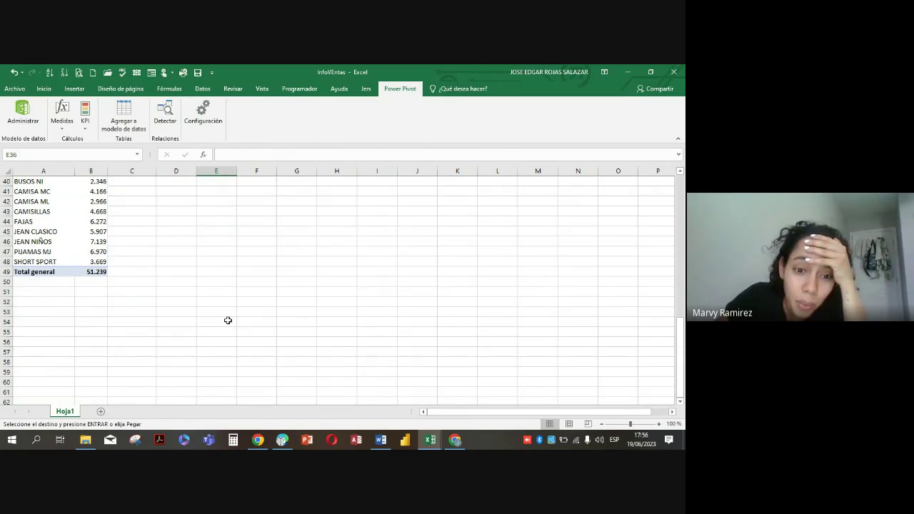
{"action": "scroll", "coordinate": [181, 283], "scroll_direction": "up", "scroll_amount": 13}
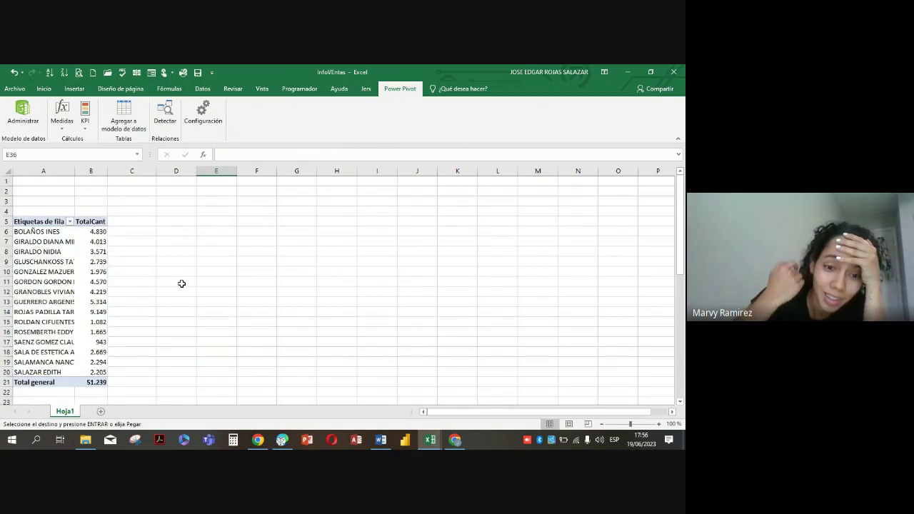
{"action": "scroll", "coordinate": [182, 287], "scroll_direction": "down", "scroll_amount": 3}
{"action": "scroll", "coordinate": [184, 289], "scroll_direction": "up", "scroll_amount": 3}
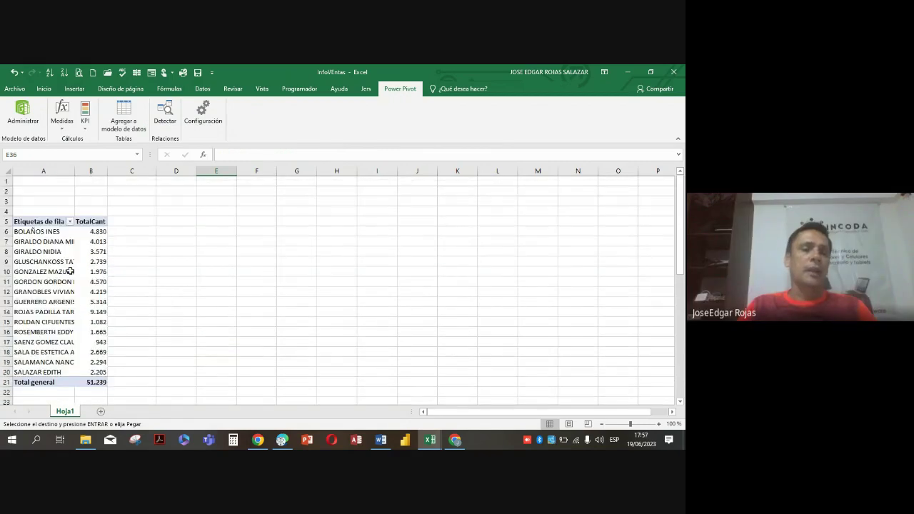
- Relabel the client pivot headers CLEINTES and TOTAL CANT, and autofit column B
{"action": "left_click", "coordinate": [44, 222]}
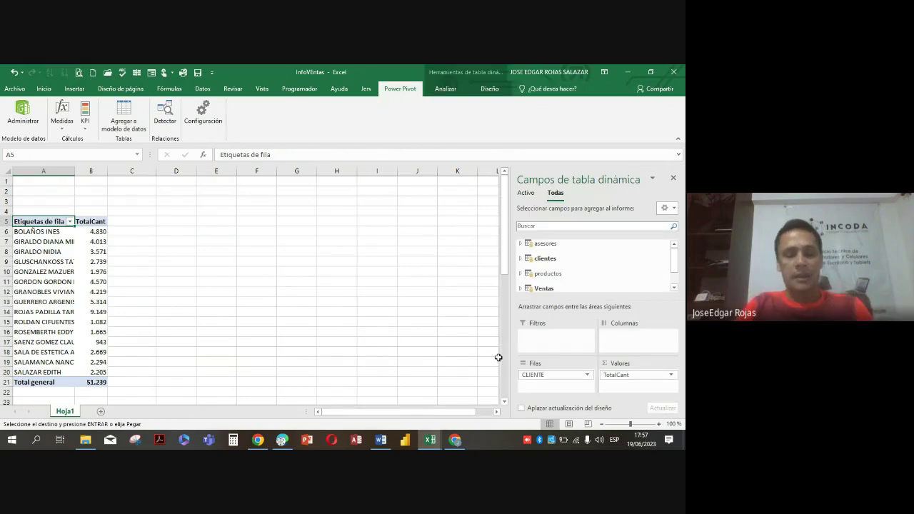
{"action": "key", "text": "BackSpace"}
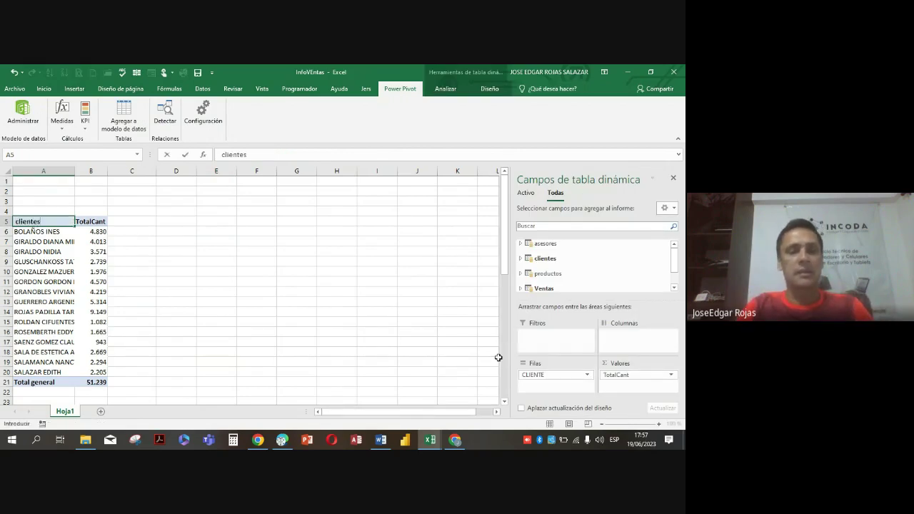
{"action": "key", "text": "BackSpace"}
{"action": "key", "text": "BackSpace"}
{"action": "key", "text": "BackSpace"}
{"action": "key", "text": "BackSpace"}
{"action": "key", "text": "BackSpace"}
{"action": "key", "text": "BackSpace"}
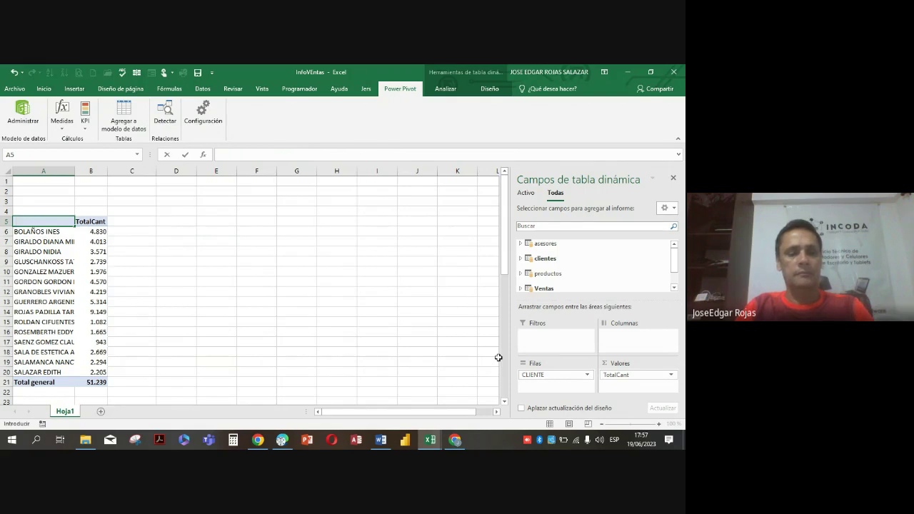
{"action": "type", "text": "CLEINTES"}
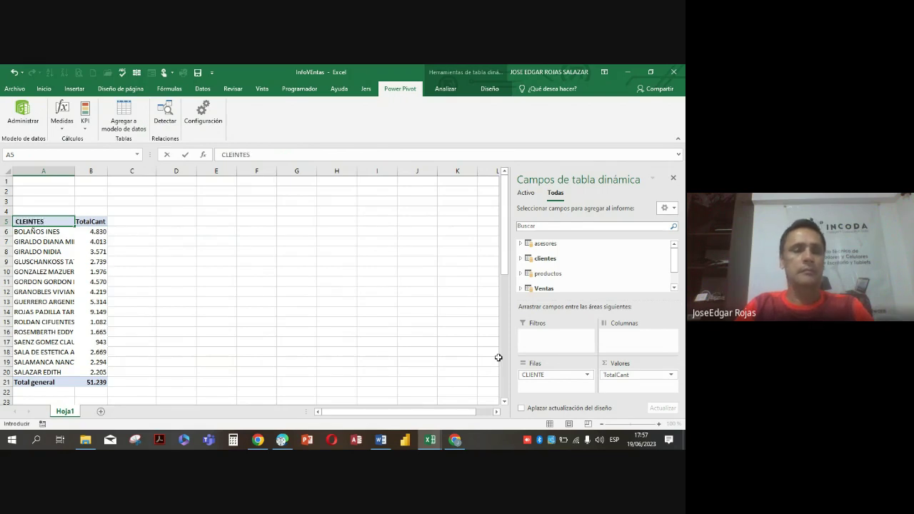
{"action": "left_click", "coordinate": [83, 223]}
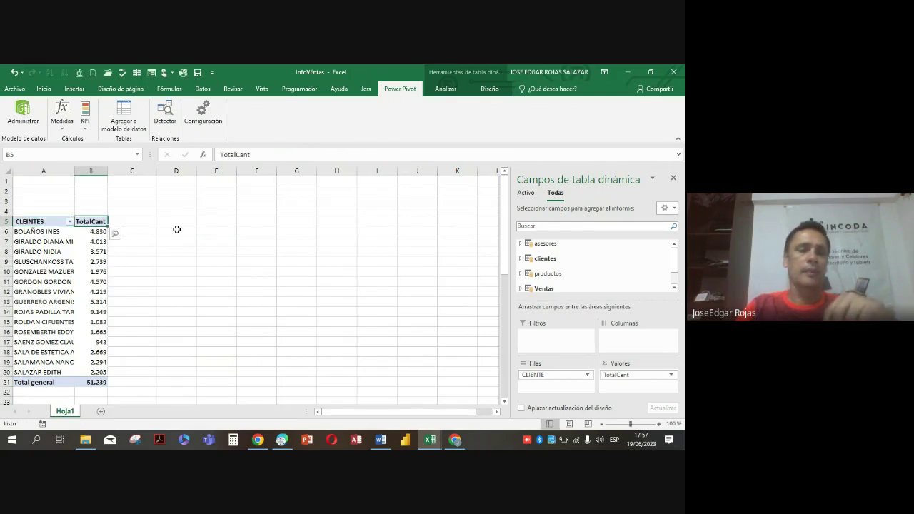
{"action": "type", "text": "TOTAL C"}
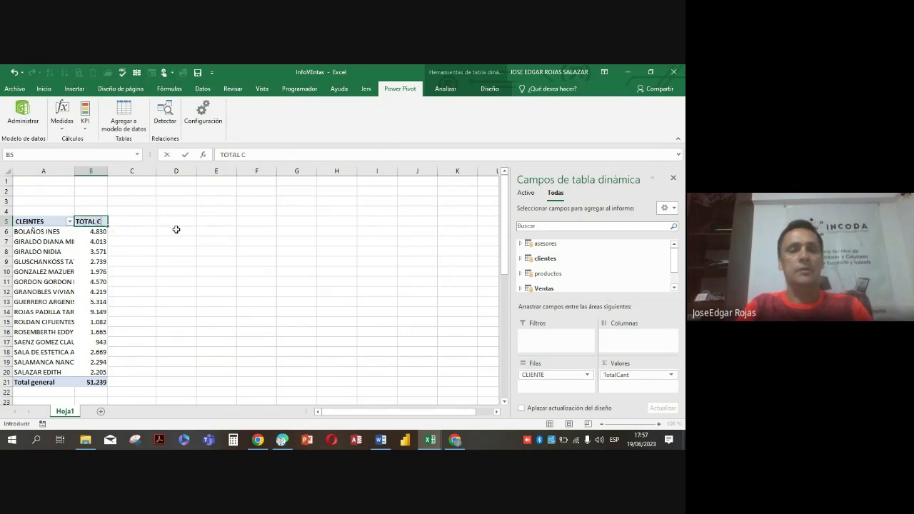
{"action": "type", "text": "ANT"}
{"action": "key", "text": "Return"}
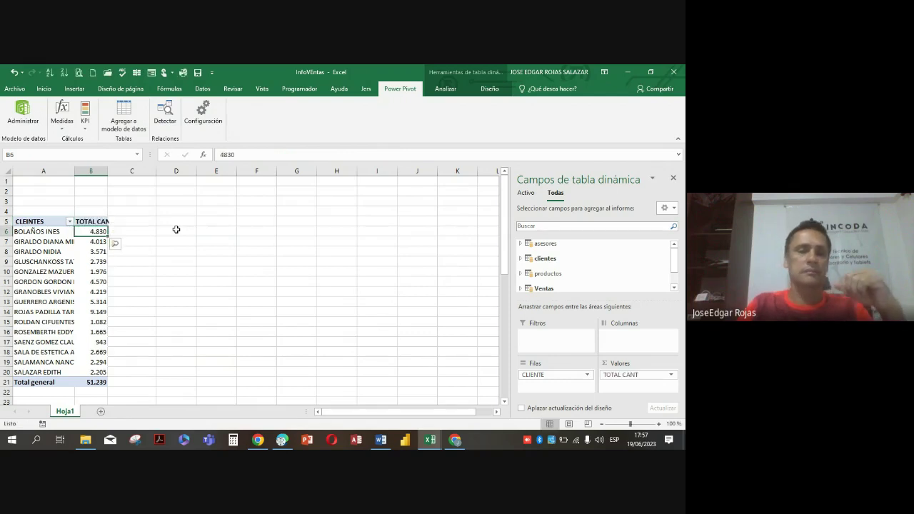
{"action": "double_click", "coordinate": [108, 172]}
{"action": "scroll", "coordinate": [153, 270], "scroll_direction": "down", "scroll_amount": 3}
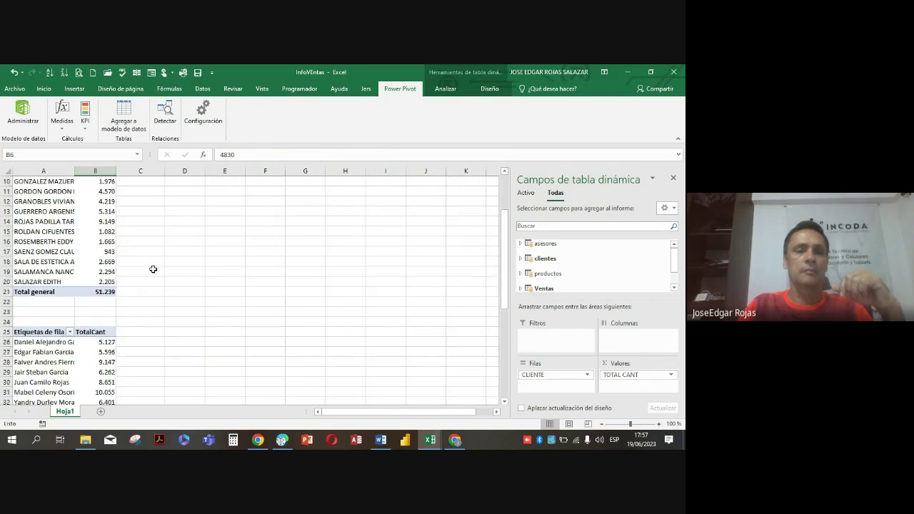
- Label the advisor pivot's A25 header ASESORES and enter a first, mistyped value header
{"action": "left_click", "coordinate": [33, 352]}
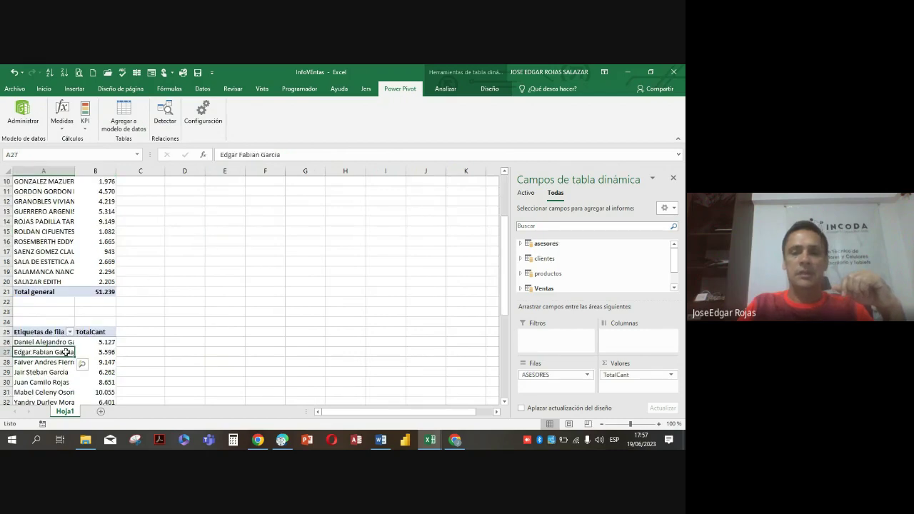
{"action": "left_click", "coordinate": [46, 332]}
{"action": "type", "text": "A"}
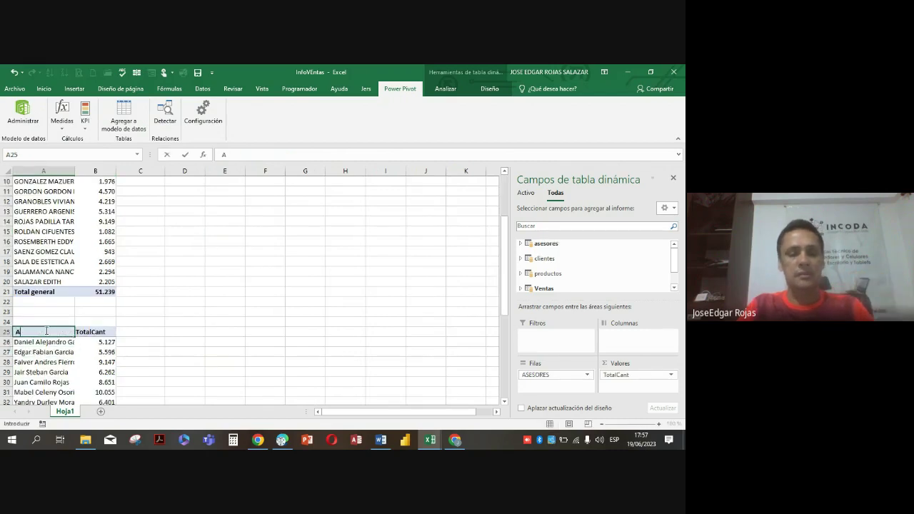
{"action": "type", "text": "SESORES"}
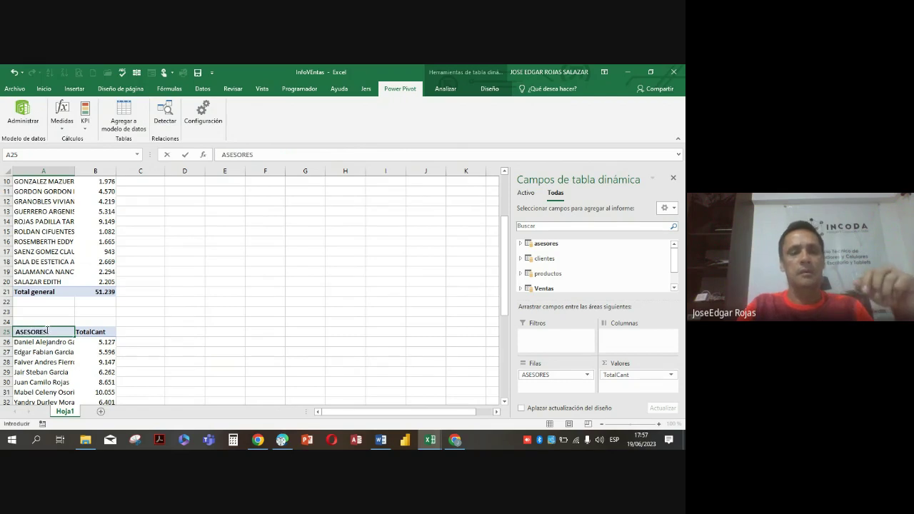
{"action": "left_click", "coordinate": [106, 334]}
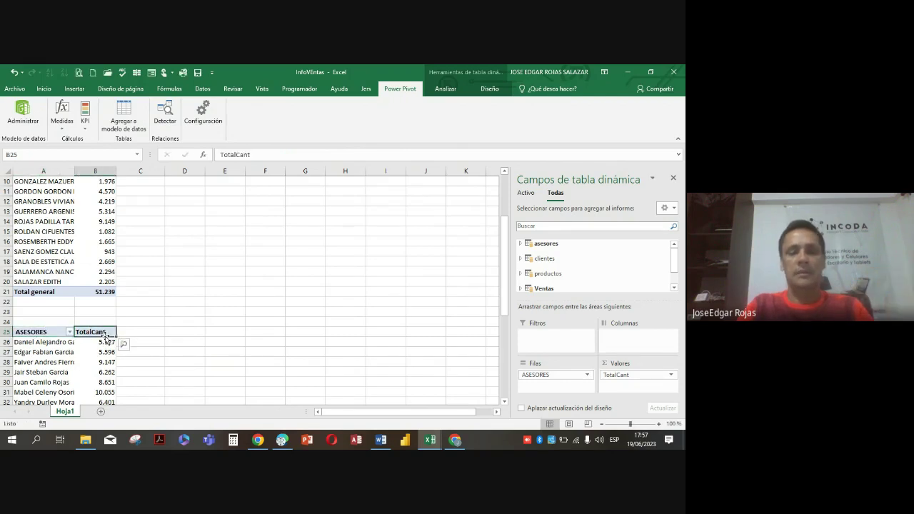
{"action": "type", "text": "TOTAL CA"}
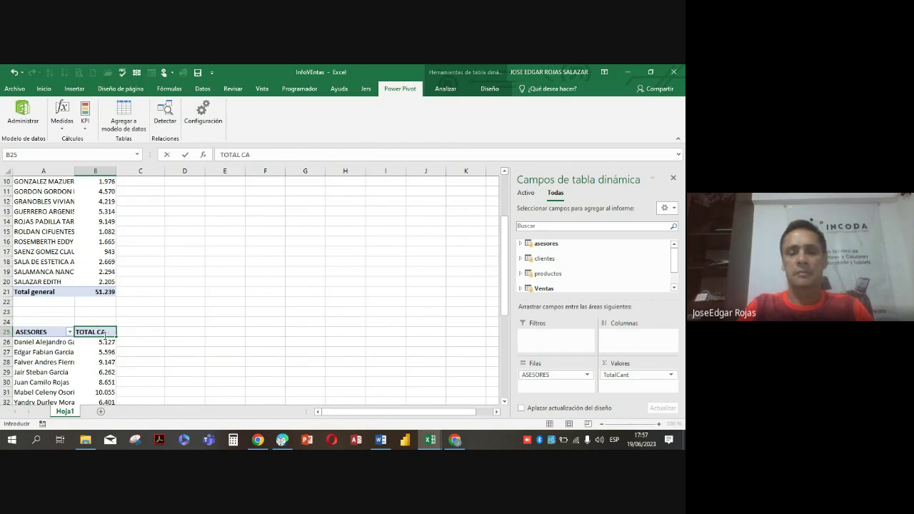
{"action": "type", "text": " NR"}
{"action": "key", "text": "Return"}
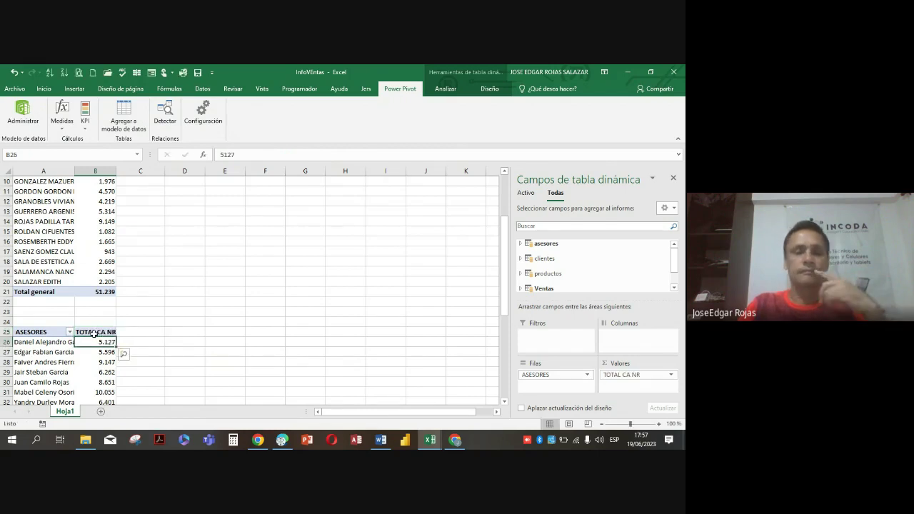
- Correct the advisor pivot's B25 header to TOTAL CANT
{"action": "scroll", "coordinate": [90, 360], "scroll_direction": "down", "scroll_amount": 3}
{"action": "scroll", "coordinate": [94, 358], "scroll_direction": "down", "scroll_amount": 1}
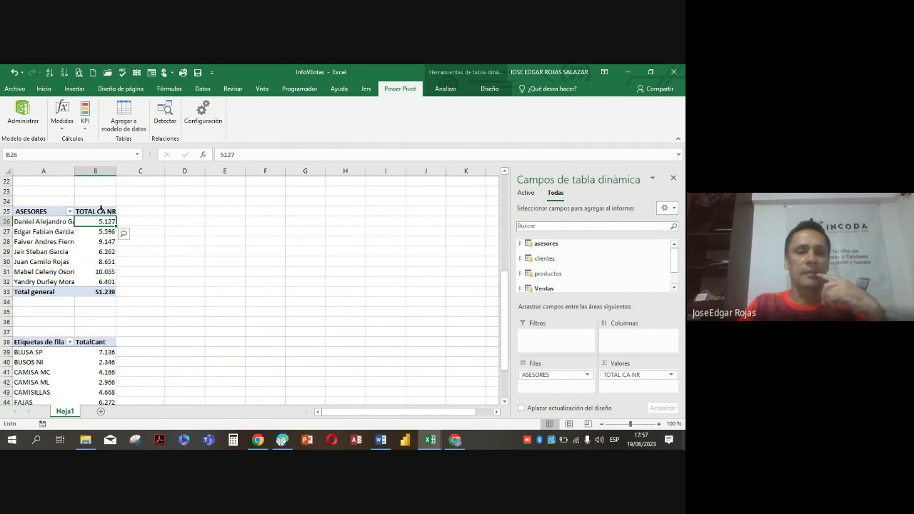
{"action": "left_click", "coordinate": [99, 211]}
{"action": "type", "text": "TOTA"}
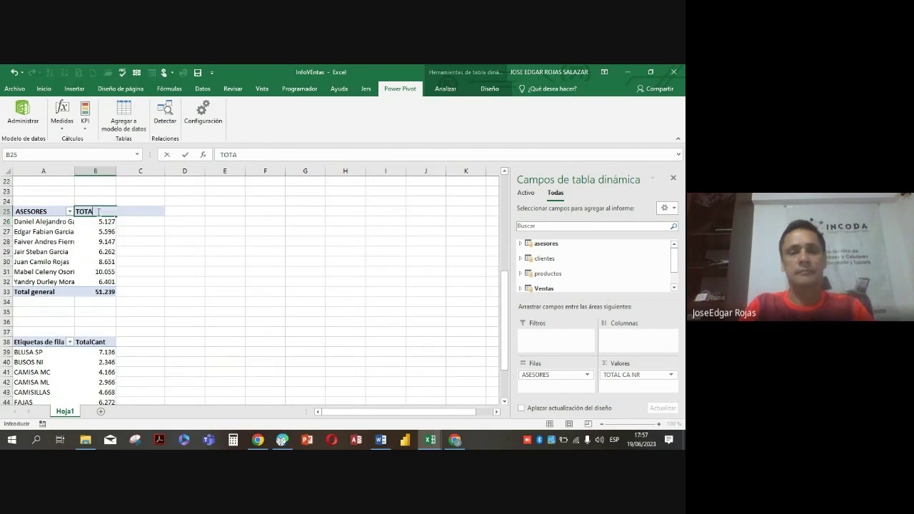
{"action": "type", "text": "L CANT"}
{"action": "key", "text": "Return"}
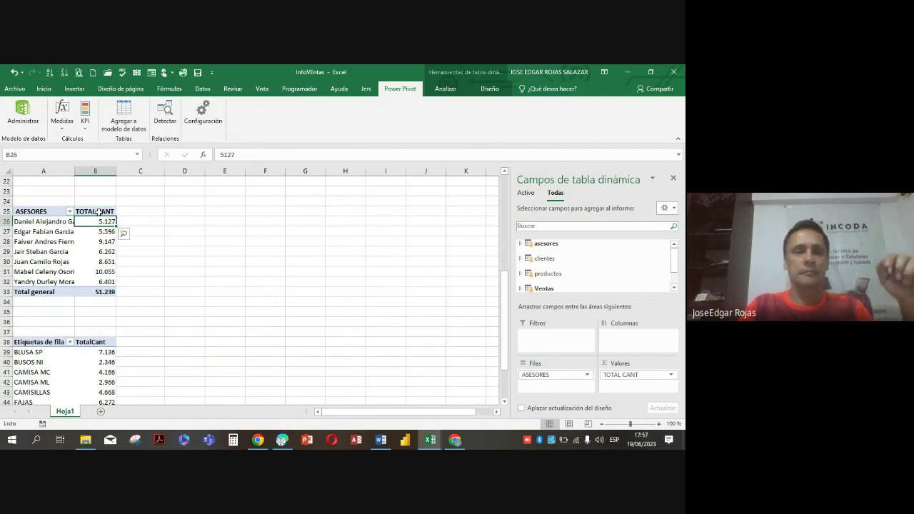
{"action": "scroll", "coordinate": [57, 326], "scroll_direction": "down", "scroll_amount": 2}
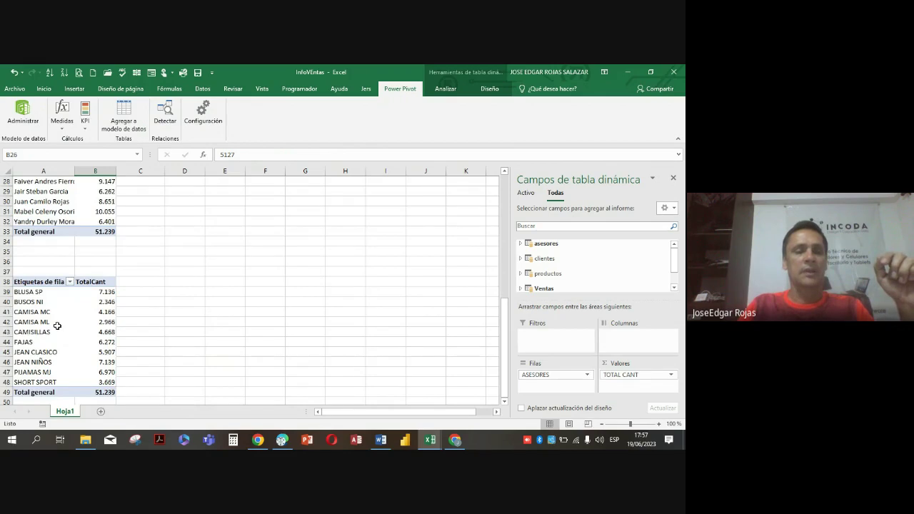
- Label the product pivot headers PRODUCTOS and TOTAL CANT
{"action": "left_click", "coordinate": [37, 283]}
{"action": "type", "text": "PRODUCTS"}
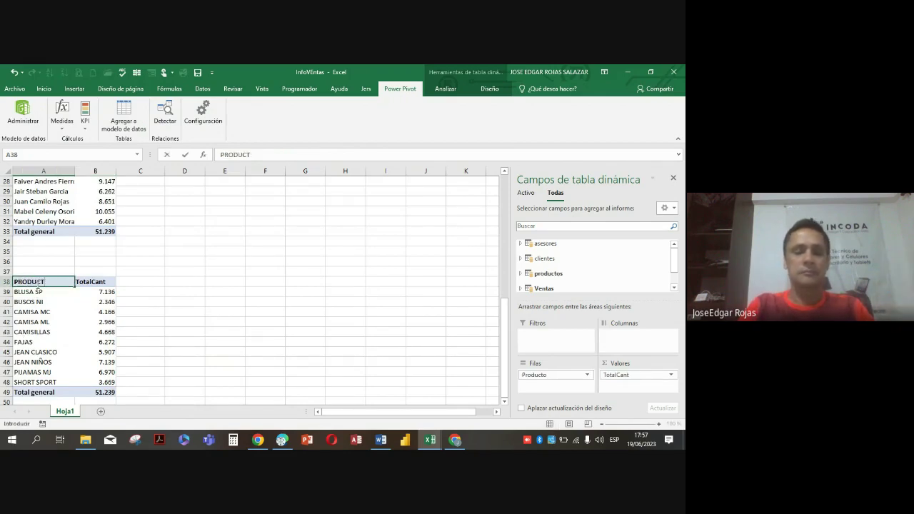
{"action": "key", "text": "BackSpace"}
{"action": "type", "text": "OS"}
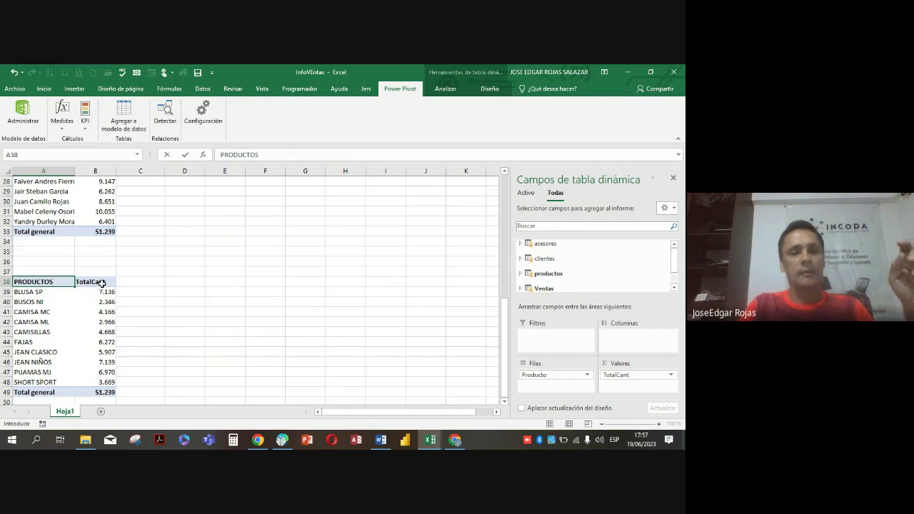
{"action": "left_click", "coordinate": [102, 283]}
{"action": "type", "text": "TOTAL CANT"}
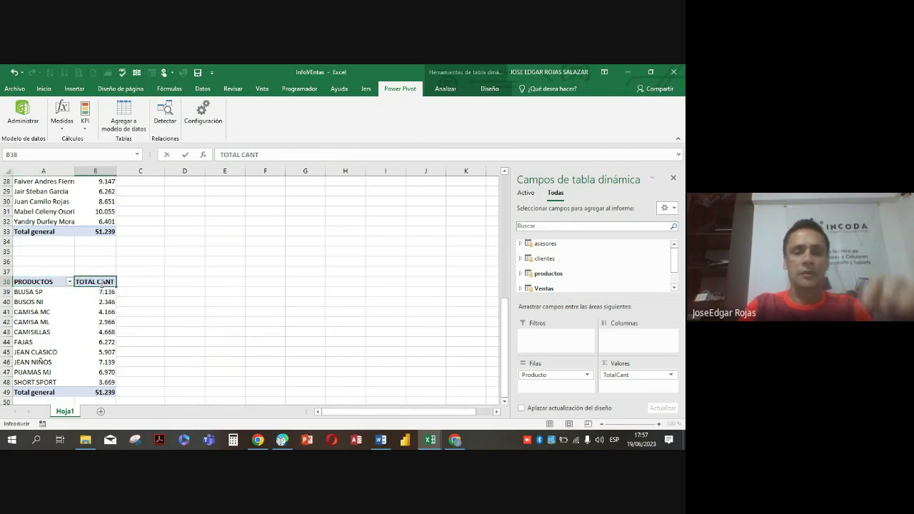
{"action": "key", "text": "Return"}
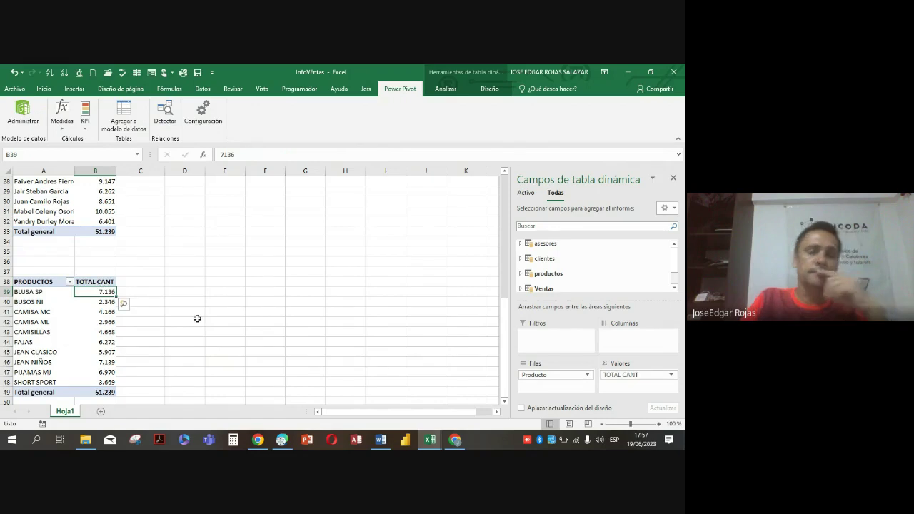
- Bring up the context menu for a client name in the first PivotTable
{"action": "scroll", "coordinate": [199, 325], "scroll_direction": "down", "scroll_amount": 2}
{"action": "scroll", "coordinate": [199, 325], "scroll_direction": "up", "scroll_amount": 11}
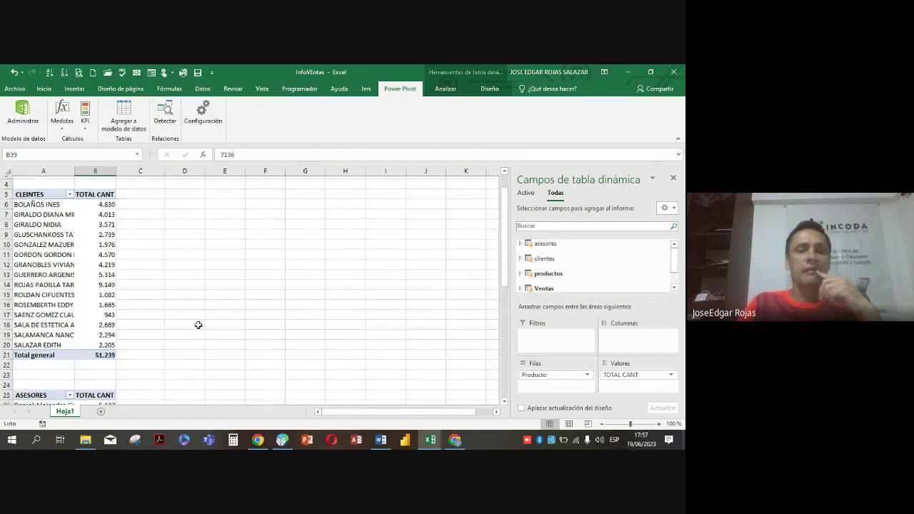
{"action": "scroll", "coordinate": [151, 311], "scroll_direction": "down", "scroll_amount": 2}
{"action": "scroll", "coordinate": [149, 317], "scroll_direction": "up", "scroll_amount": 2}
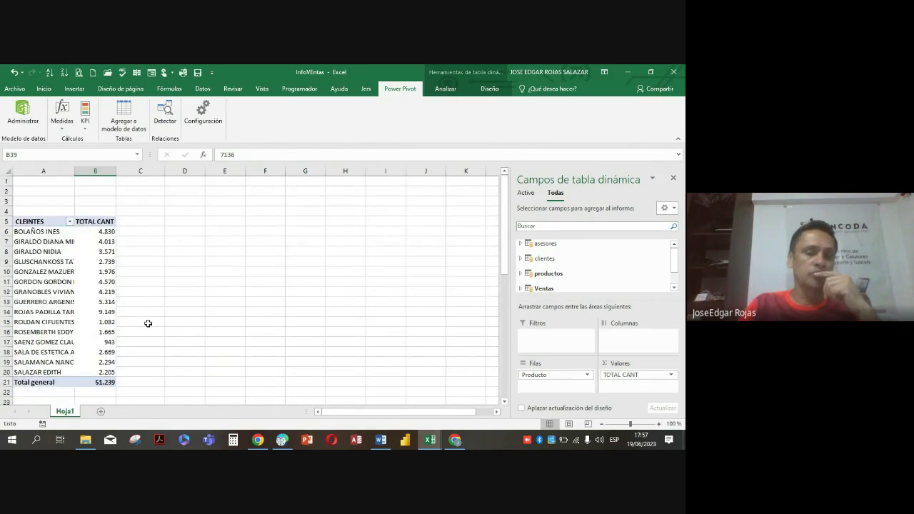
{"action": "left_click", "coordinate": [68, 342]}
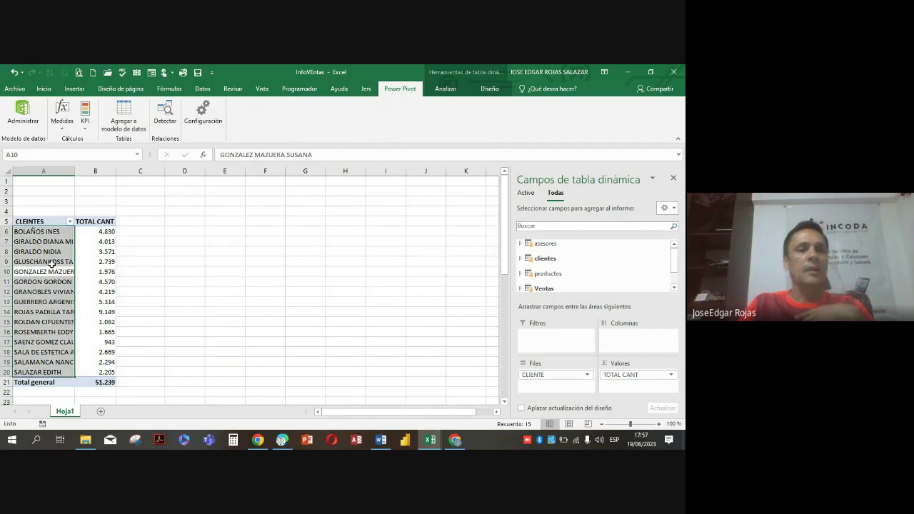
{"action": "left_click", "coordinate": [53, 254]}
{"action": "right_click", "coordinate": [54, 255]}
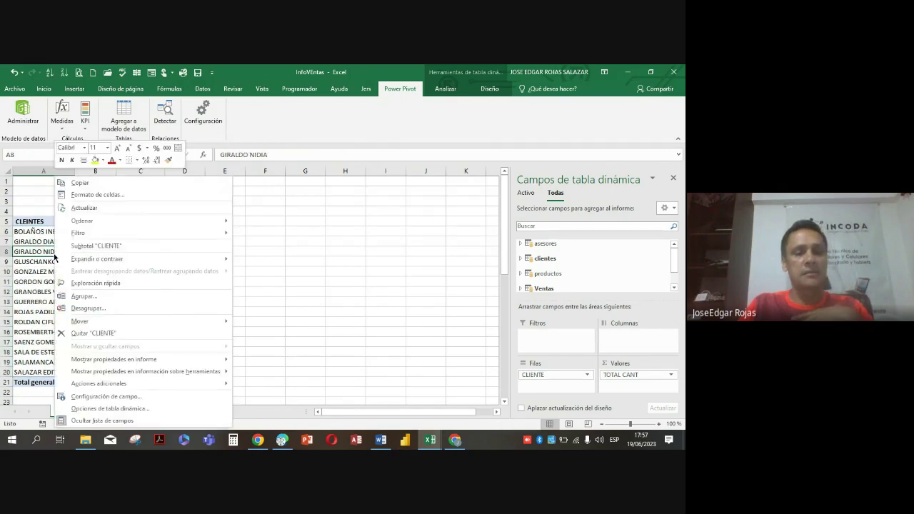
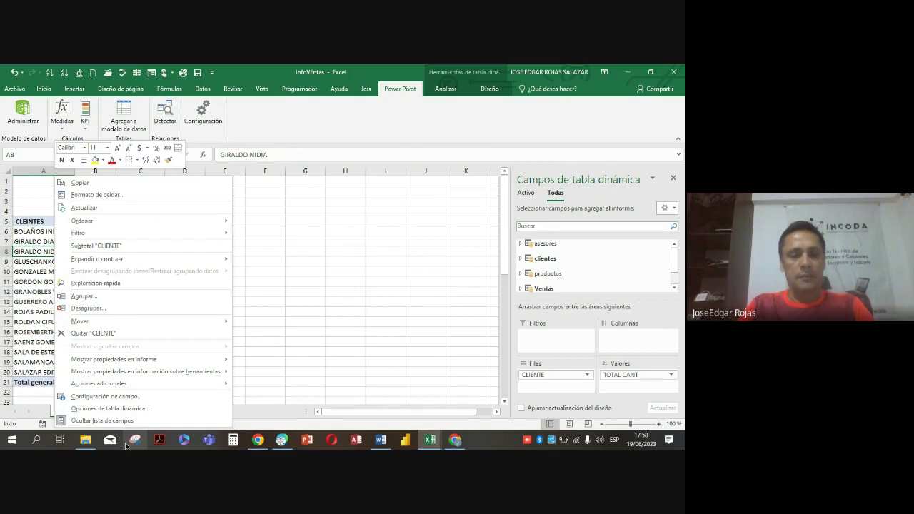
- Rename the clients pivot table to Clientes in its PivotTable options
{"action": "left_click", "coordinate": [126, 409]}
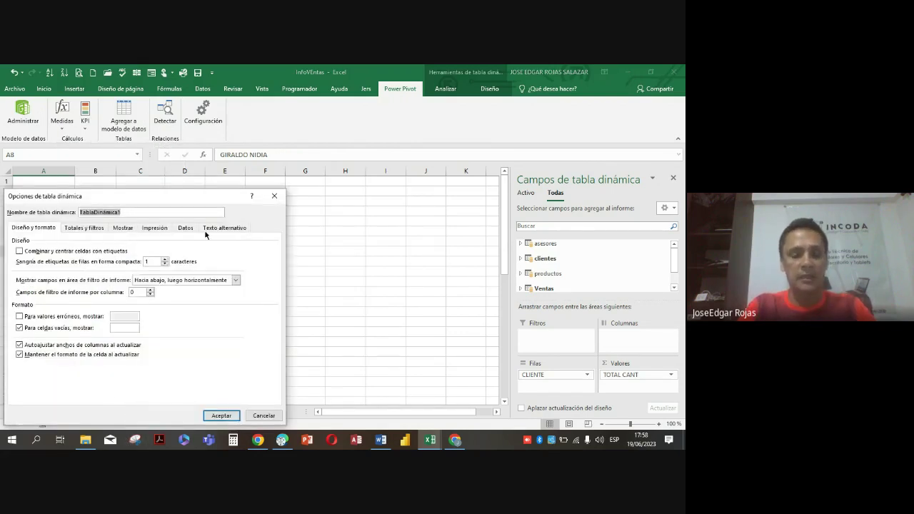
{"action": "type", "text": "Cleinte"}
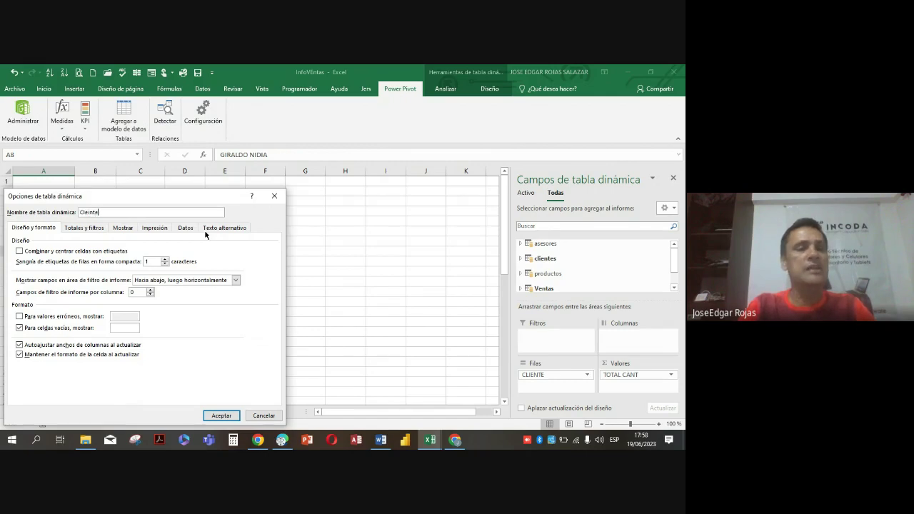
{"action": "type", "text": "s"}
{"action": "key", "text": "BackSpace"}
{"action": "key", "text": "BackSpace"}
{"action": "key", "text": "BackSpace"}
{"action": "key", "text": "BackSpace"}
{"action": "key", "text": "BackSpace"}
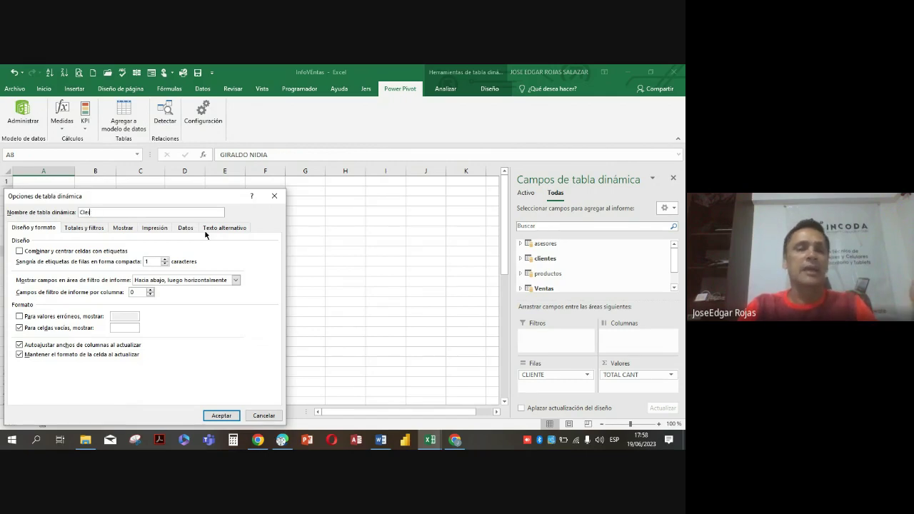
{"action": "type", "text": "ientesCant"}
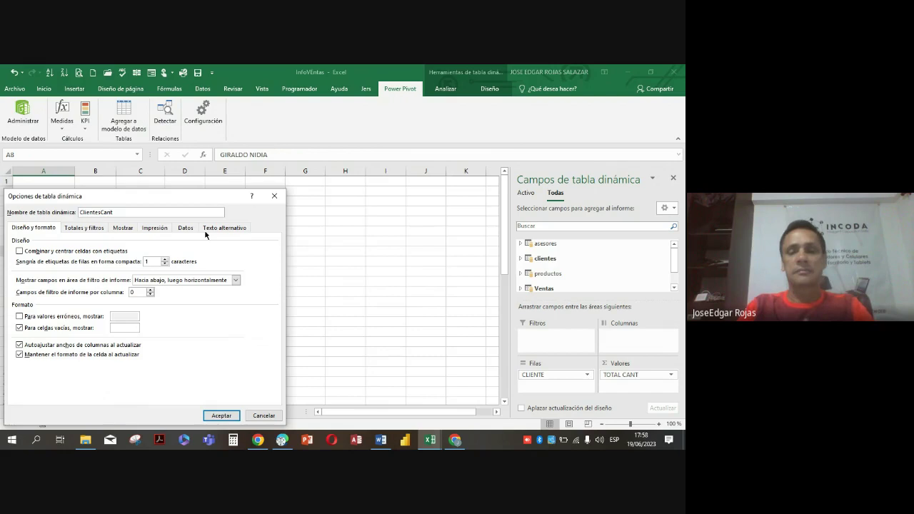
{"action": "key", "text": "Return"}
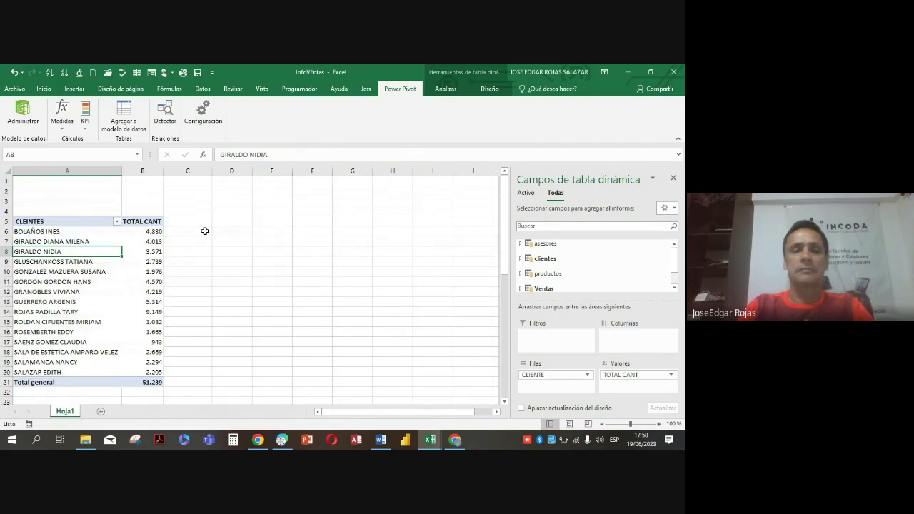
- Rename the ASESORES pivot table to AsesoresCan
{"action": "scroll", "coordinate": [192, 259], "scroll_direction": "down", "scroll_amount": 6}
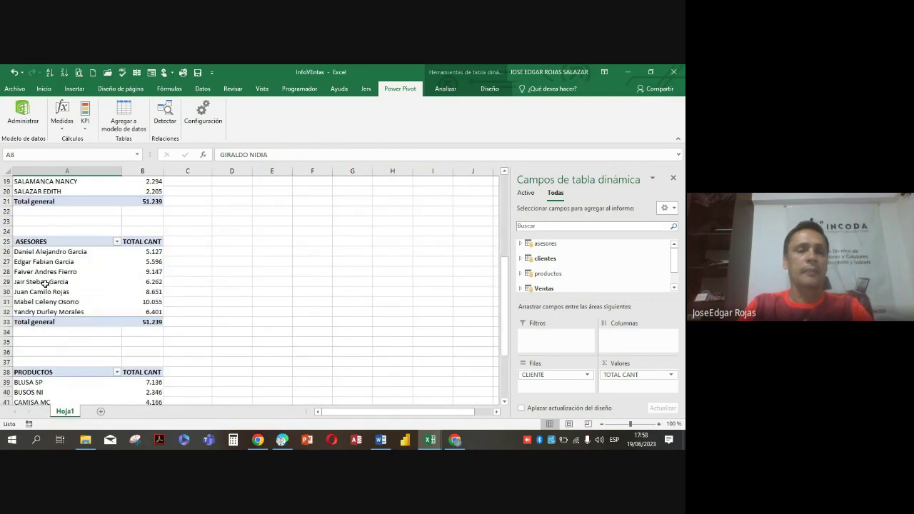
{"action": "left_click", "coordinate": [46, 282]}
{"action": "right_click", "coordinate": [40, 282]}
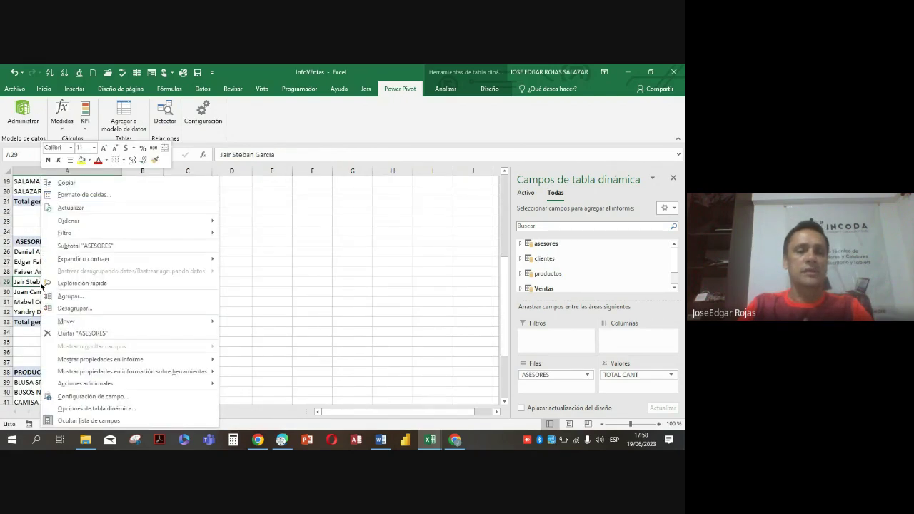
{"action": "left_click", "coordinate": [101, 409]}
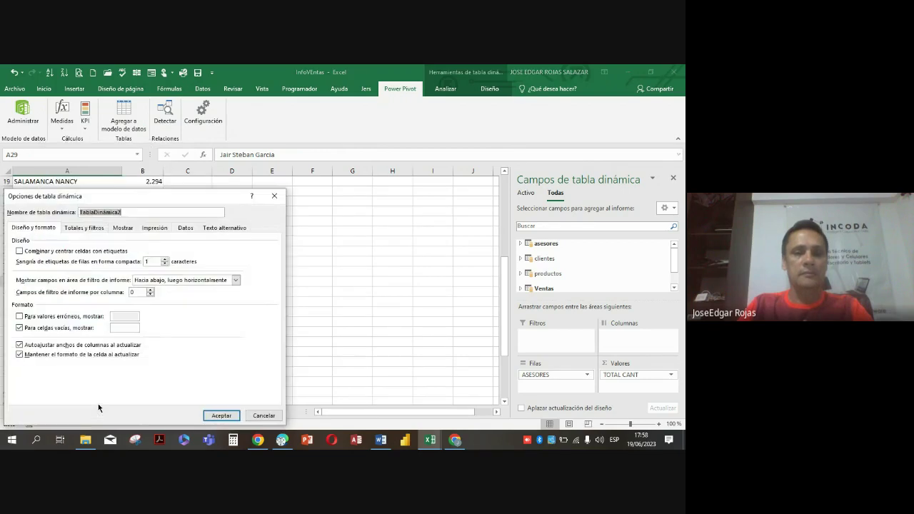
{"action": "type", "text": "AsesoresCa"}
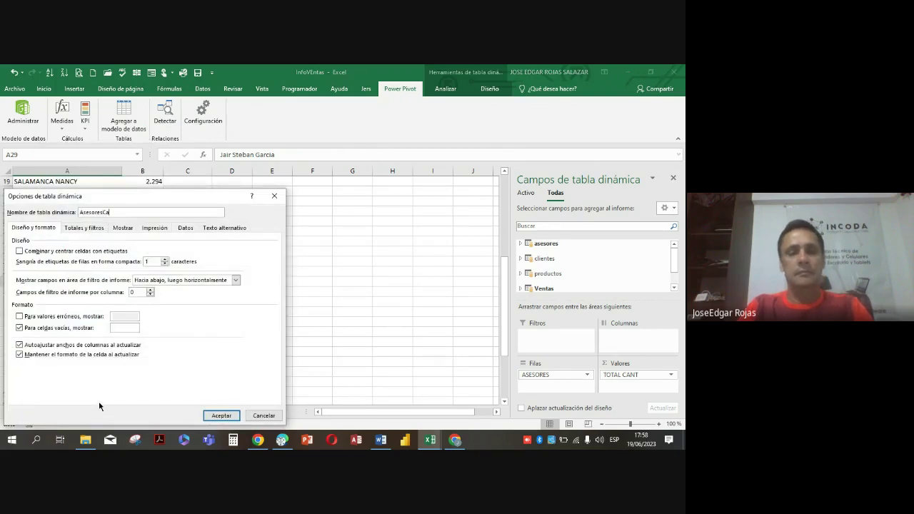
{"action": "type", "text": "n"}
{"action": "key", "text": "Return"}
- Rename the PRODUCTOS pivot table to ProductosCant
{"action": "scroll", "coordinate": [98, 402], "scroll_direction": "down", "scroll_amount": 2}
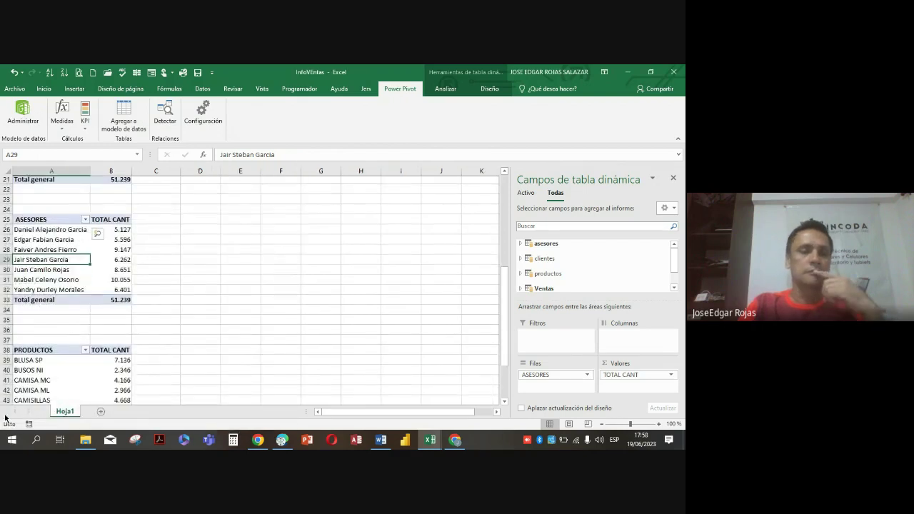
{"action": "left_click", "coordinate": [50, 363]}
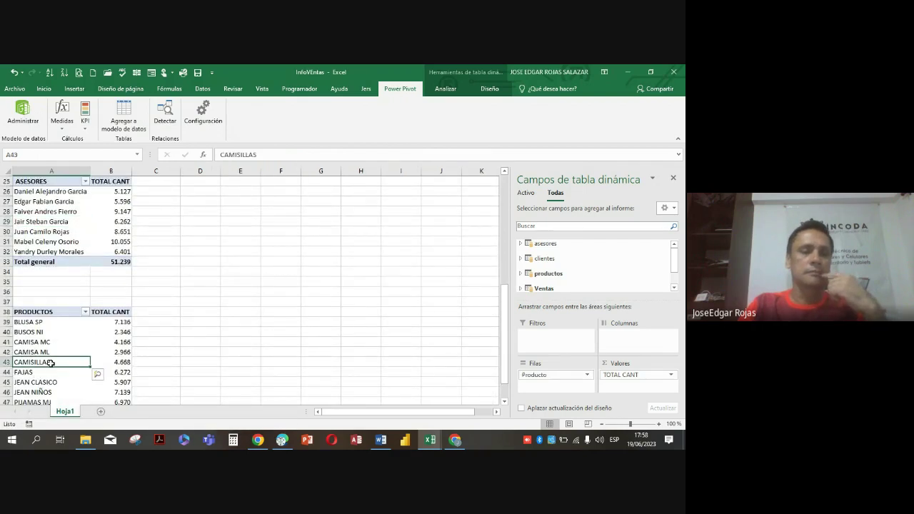
{"action": "right_click", "coordinate": [50, 358]}
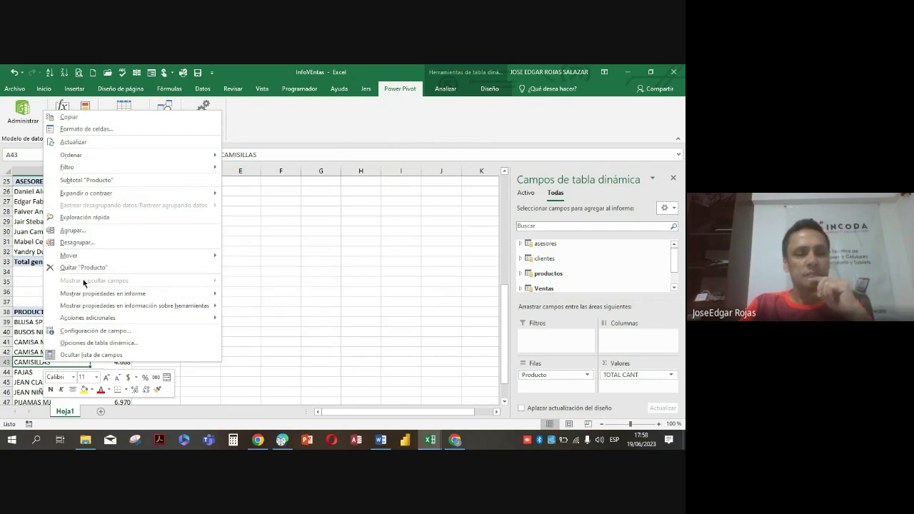
{"action": "left_click", "coordinate": [98, 342]}
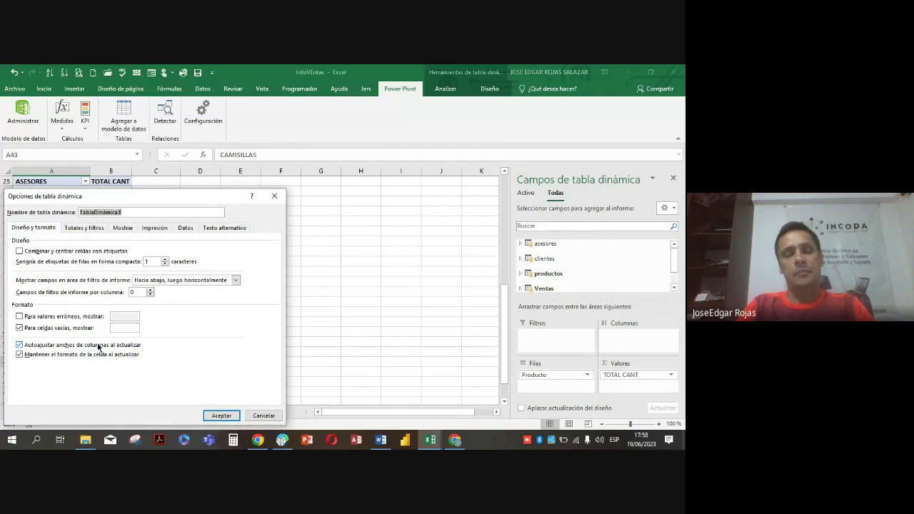
{"action": "type", "text": "ProductosCant"}
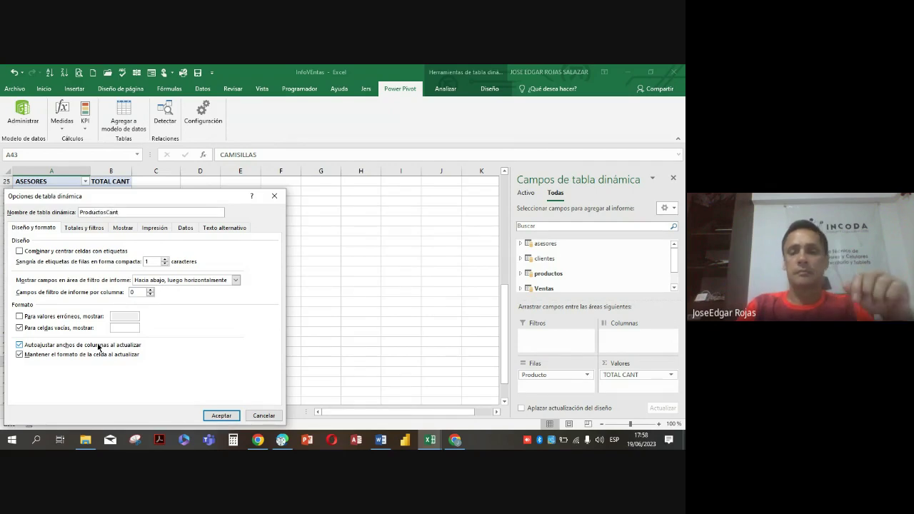
{"action": "key", "text": "Return"}
{"action": "scroll", "coordinate": [130, 280], "scroll_direction": "up", "scroll_amount": 3}
{"action": "scroll", "coordinate": [130, 280], "scroll_direction": "up", "scroll_amount": 5}
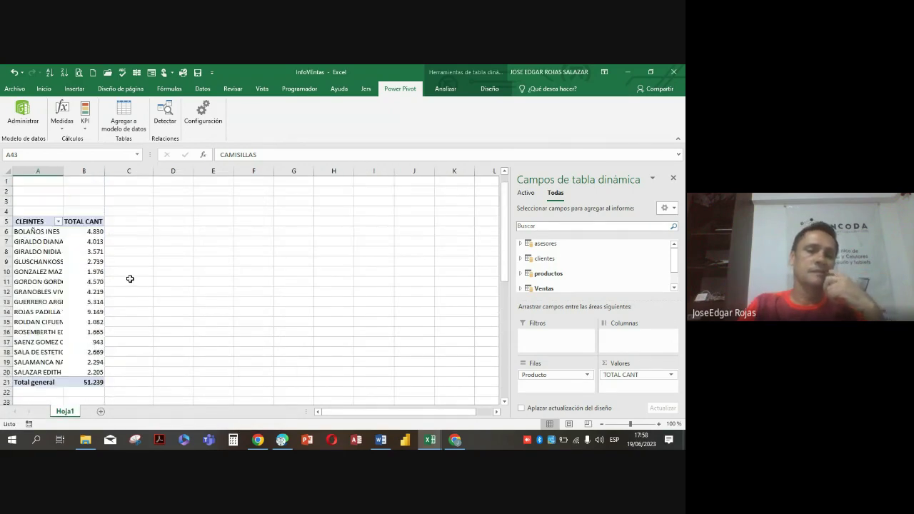
{"action": "scroll", "coordinate": [130, 280], "scroll_direction": "down", "scroll_amount": 1}
- Insert a clustered bar pivot chart from the CLIENTES pivot table
{"action": "left_click", "coordinate": [53, 271]}
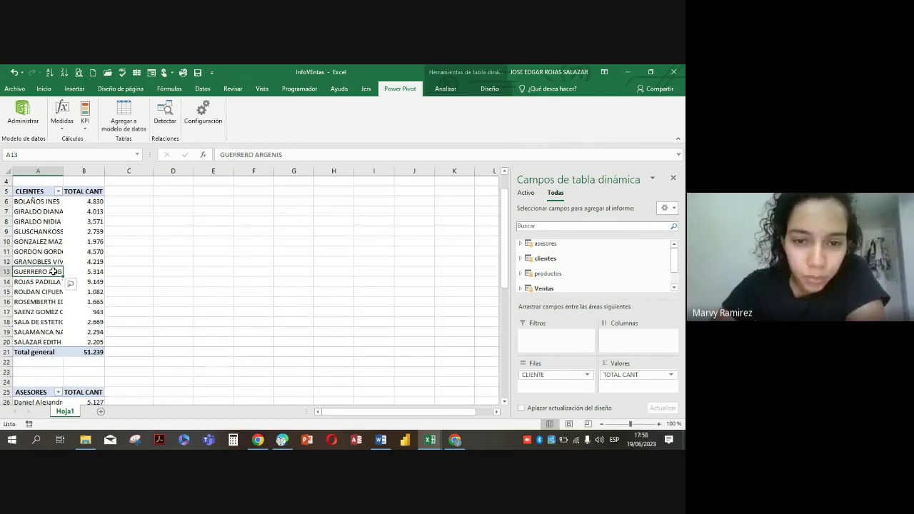
{"action": "left_click", "coordinate": [455, 443]}
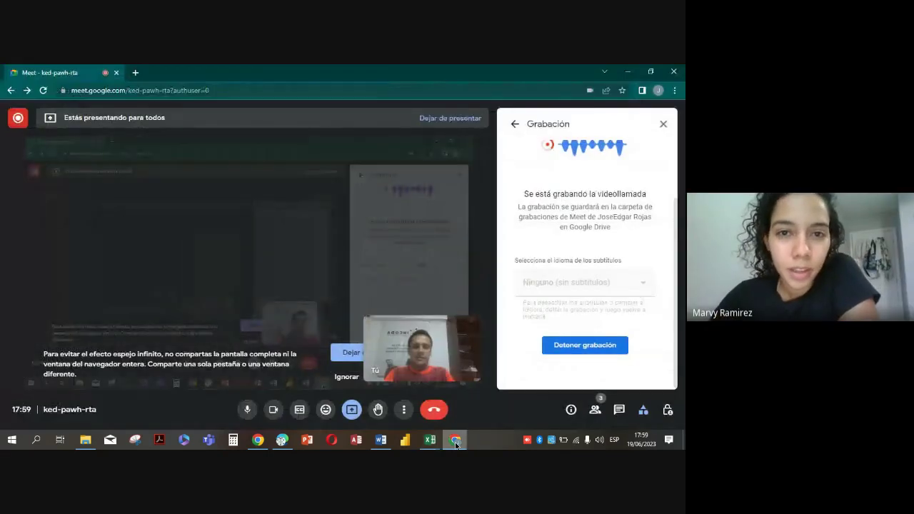
{"action": "left_click", "coordinate": [455, 444]}
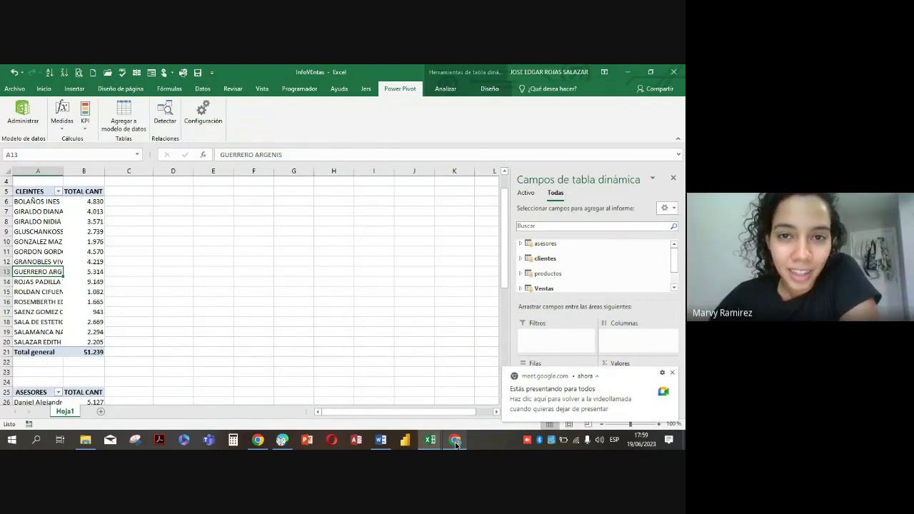
{"action": "left_click", "coordinate": [57, 232]}
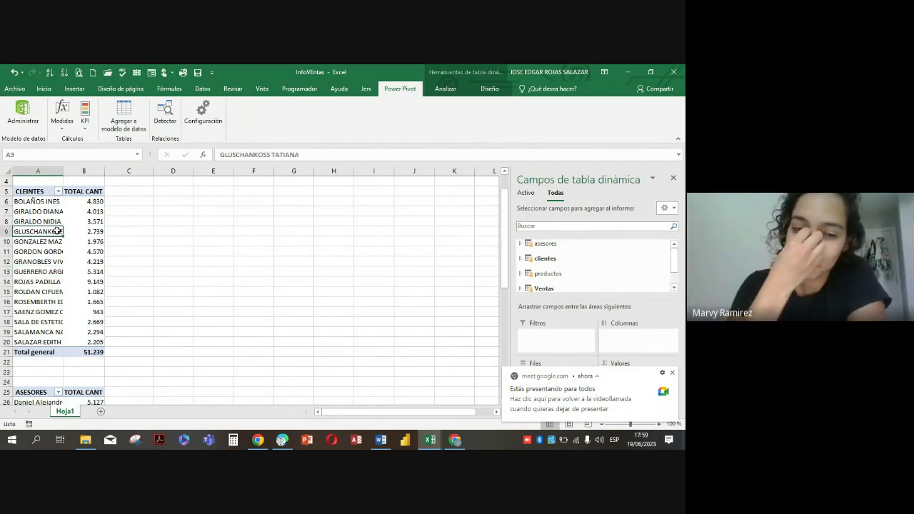
{"action": "left_click", "coordinate": [490, 89]}
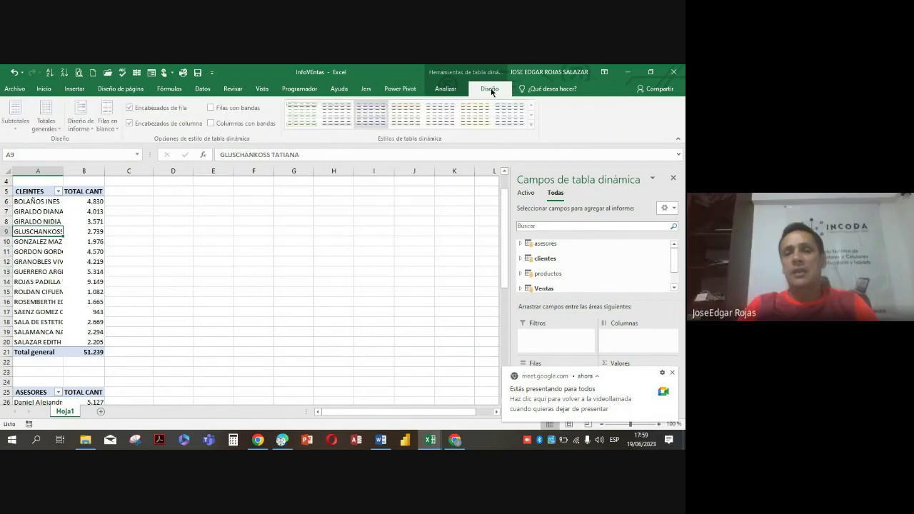
{"action": "left_click", "coordinate": [445, 89]}
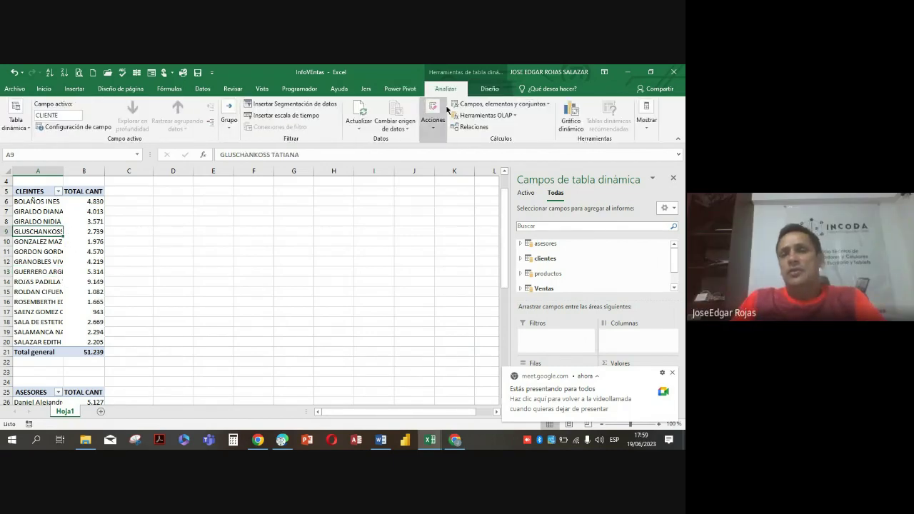
{"action": "left_click", "coordinate": [571, 114]}
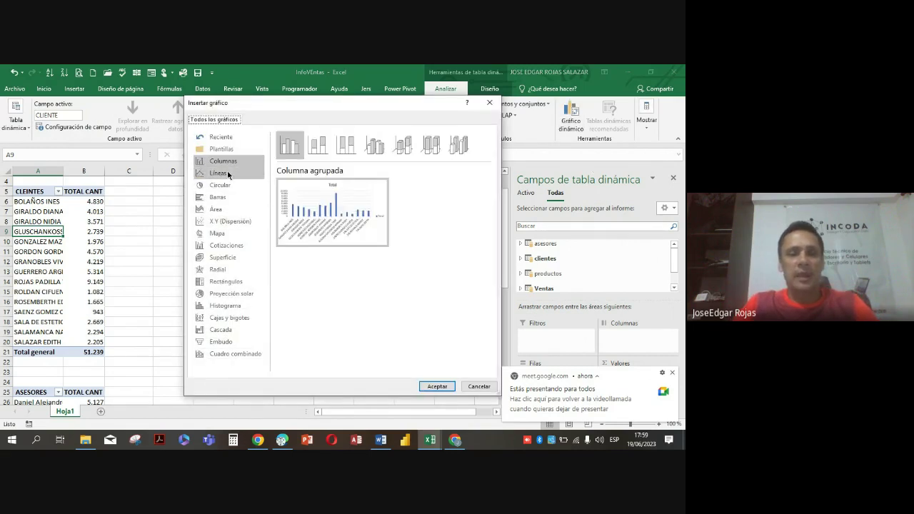
{"action": "left_click", "coordinate": [223, 201]}
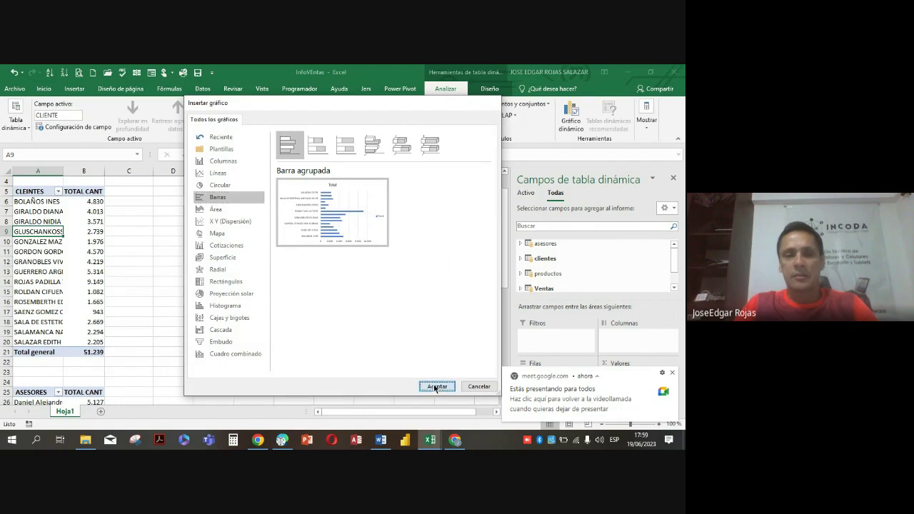
{"action": "left_click", "coordinate": [435, 386]}
- Reposition and enlarge the clients chart, sorting clients by TOTAL CANT smallest first
{"action": "left_click_drag", "start_coordinate": [265, 196], "coordinate": [277, 192]}
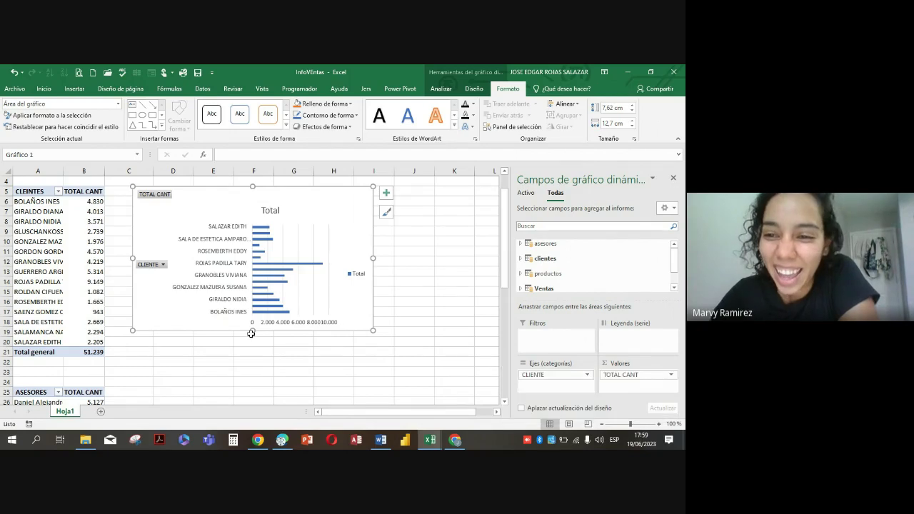
{"action": "left_click_drag", "start_coordinate": [252, 331], "coordinate": [250, 347]}
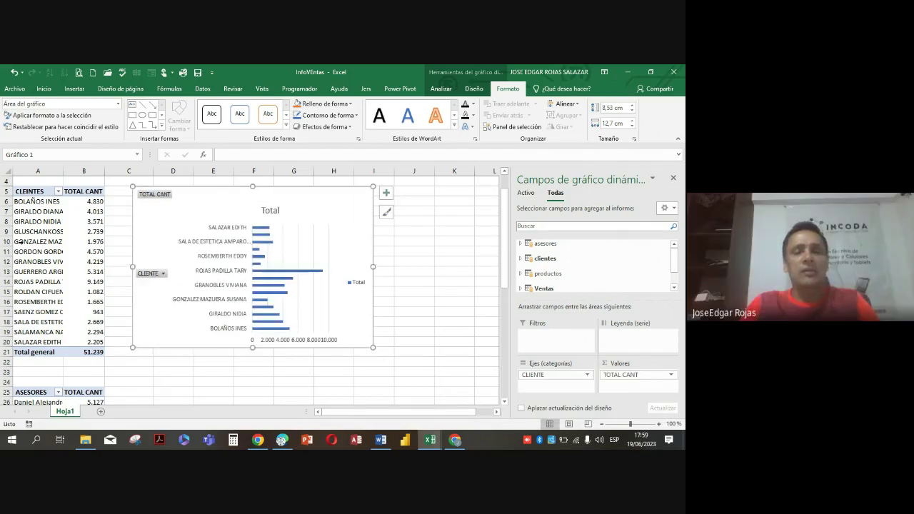
{"action": "left_click", "coordinate": [94, 230]}
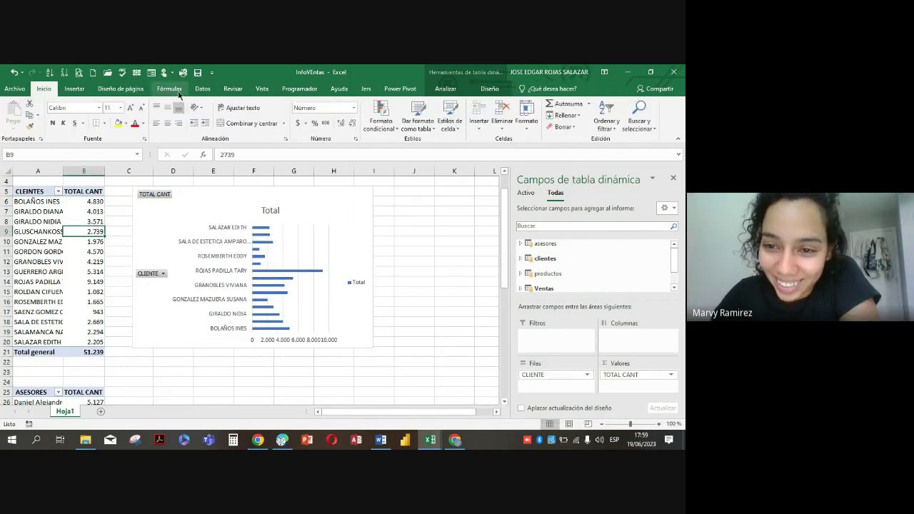
{"action": "left_click", "coordinate": [50, 73]}
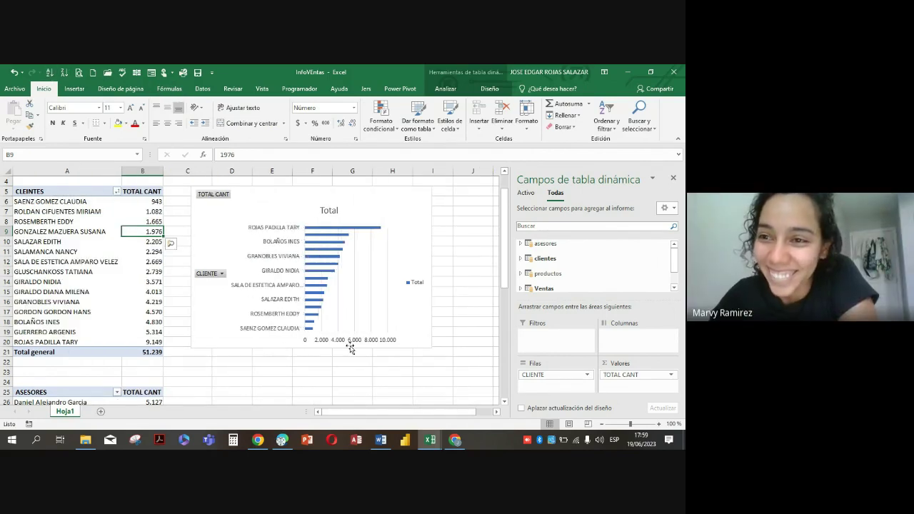
{"action": "left_click", "coordinate": [382, 290]}
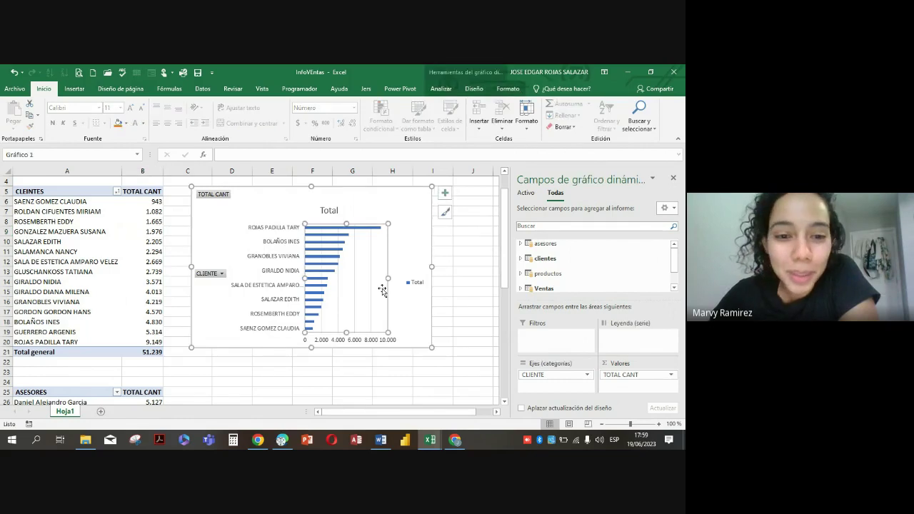
{"action": "left_click", "coordinate": [412, 343]}
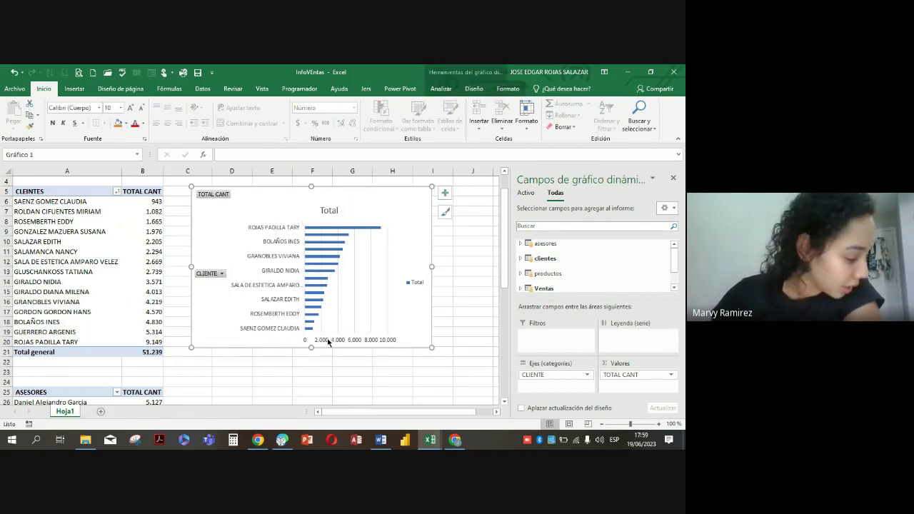
{"action": "left_click_drag", "start_coordinate": [312, 347], "coordinate": [309, 362]}
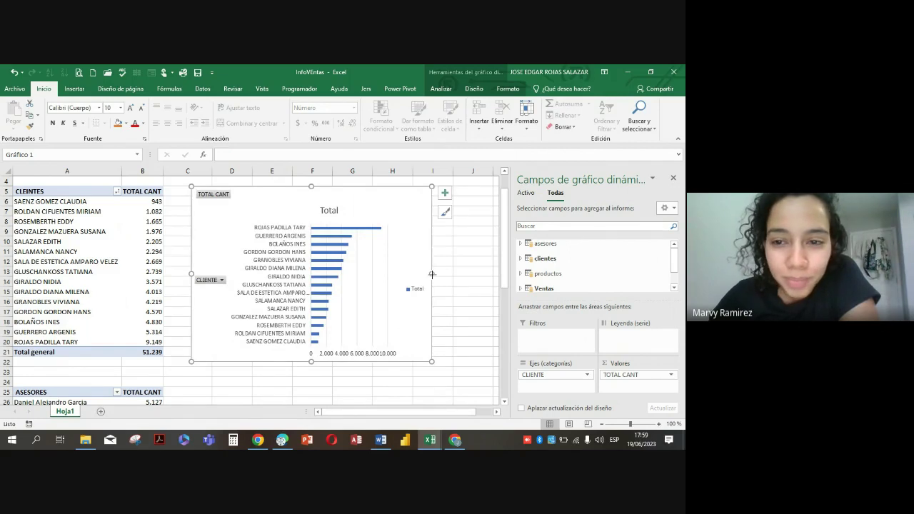
{"action": "left_click_drag", "start_coordinate": [432, 274], "coordinate": [447, 278]}
- Scroll down to the ASESORES pivot table and select one of its cells
{"action": "scroll", "coordinate": [445, 284], "scroll_direction": "down", "scroll_amount": 5}
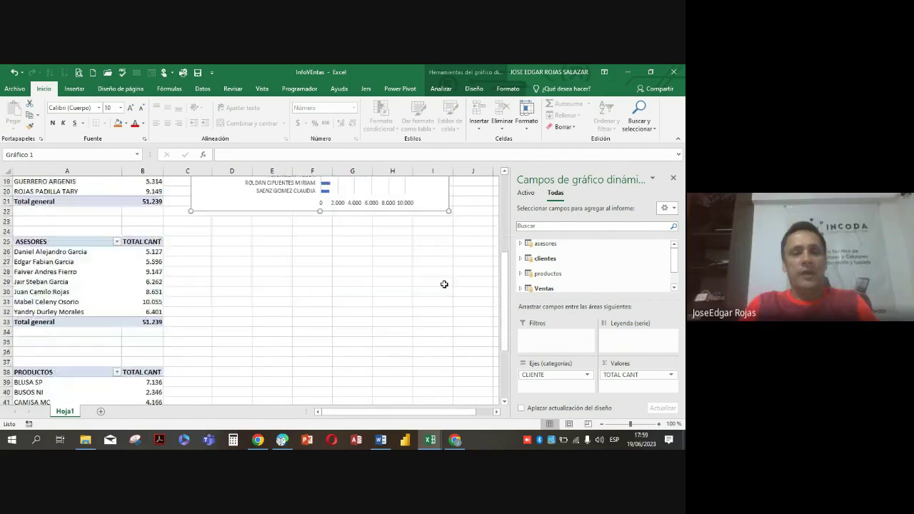
{"action": "left_click", "coordinate": [107, 288]}
{"action": "left_click", "coordinate": [141, 281]}
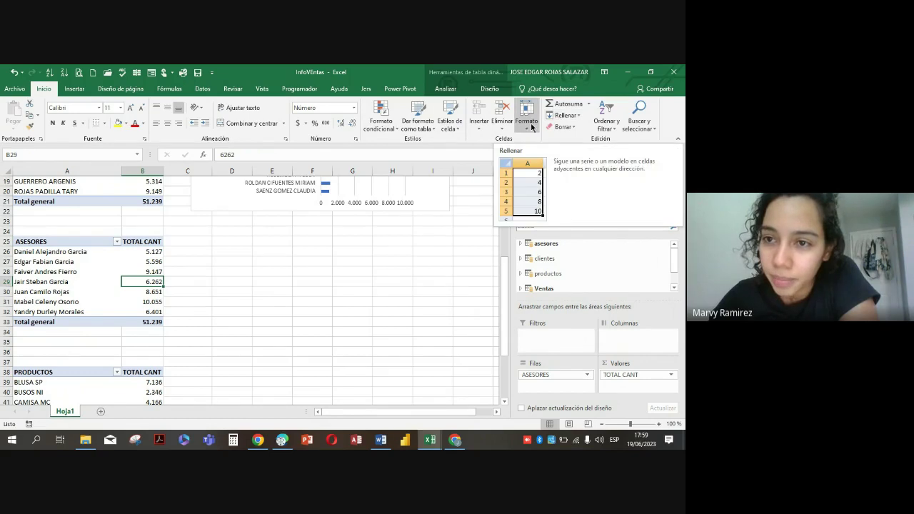
- Insert a pie pivot chart of quantity per advisor from the ASESORES table
{"action": "left_click", "coordinate": [446, 89]}
{"action": "left_click", "coordinate": [574, 115]}
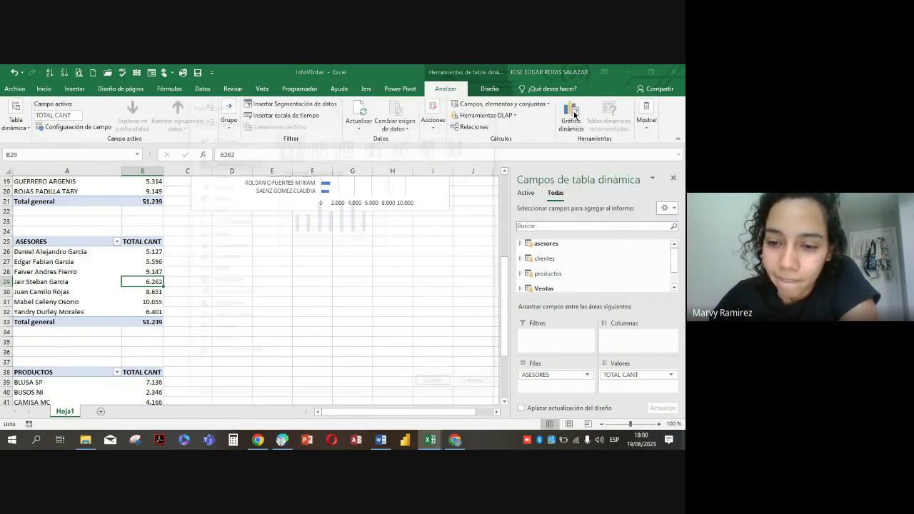
{"action": "left_click", "coordinate": [201, 185]}
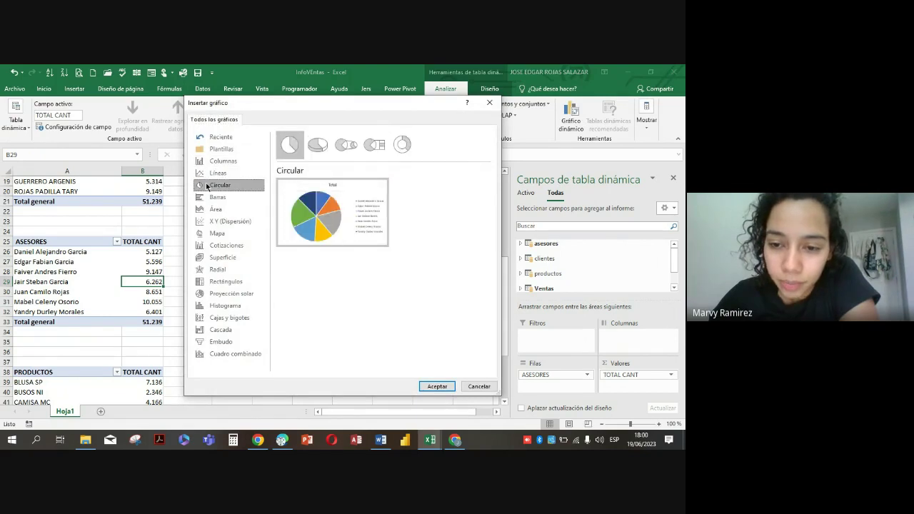
{"action": "left_click", "coordinate": [433, 385]}
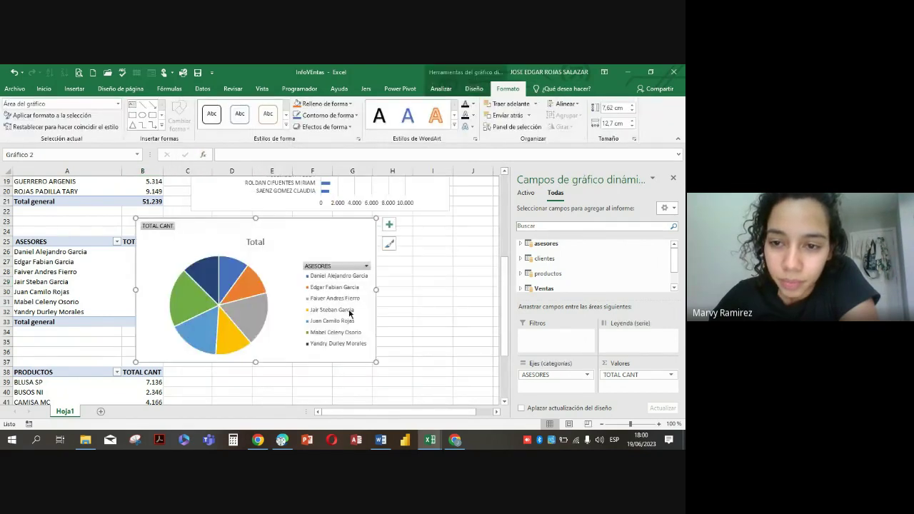
{"action": "left_click_drag", "start_coordinate": [353, 262], "coordinate": [410, 261]}
- Add a clustered column pivot chart beside PRODUCTOS, then switch to the Power Pivot window
{"action": "scroll", "coordinate": [406, 297], "scroll_direction": "down", "scroll_amount": 2}
{"action": "scroll", "coordinate": [405, 297], "scroll_direction": "down", "scroll_amount": 3}
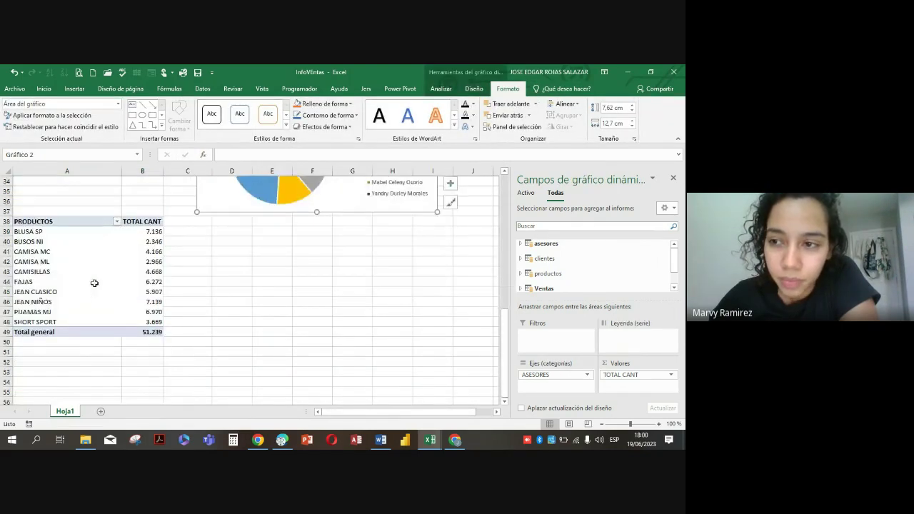
{"action": "left_click", "coordinate": [94, 282]}
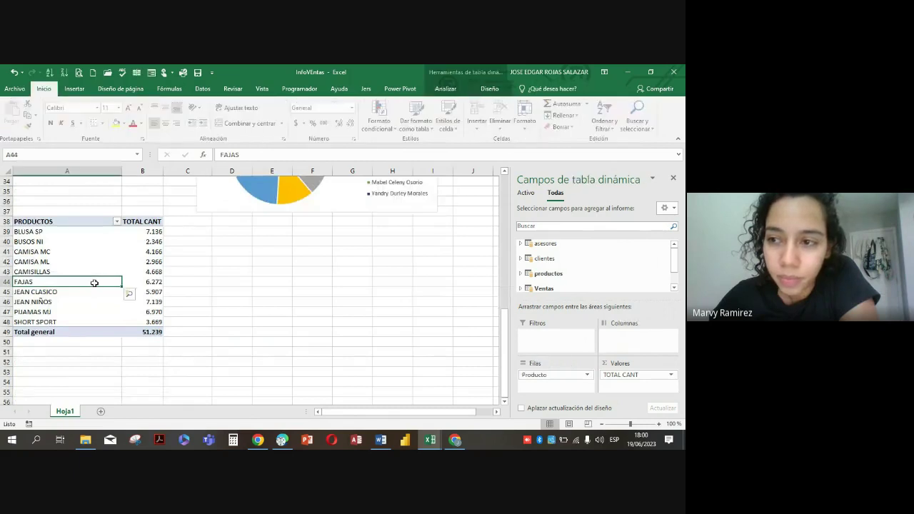
{"action": "left_click", "coordinate": [445, 89]}
{"action": "left_click", "coordinate": [571, 115]}
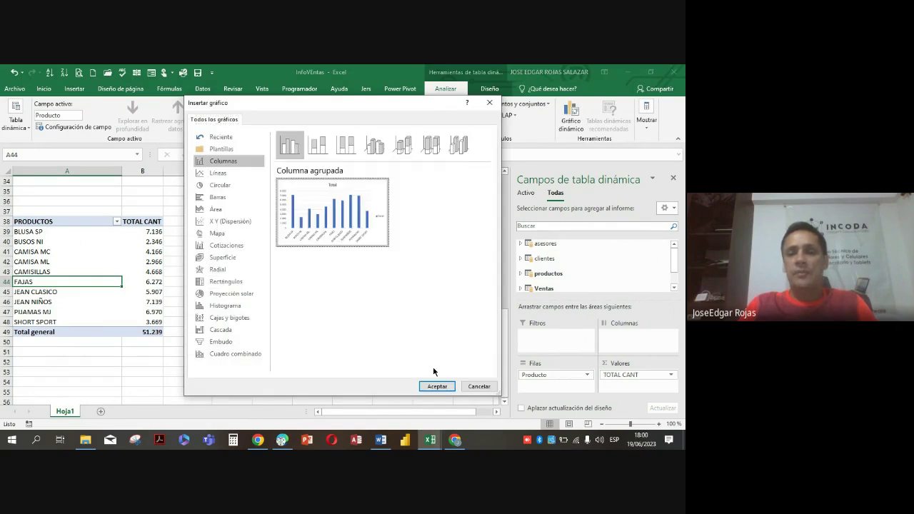
{"action": "left_click", "coordinate": [437, 386]}
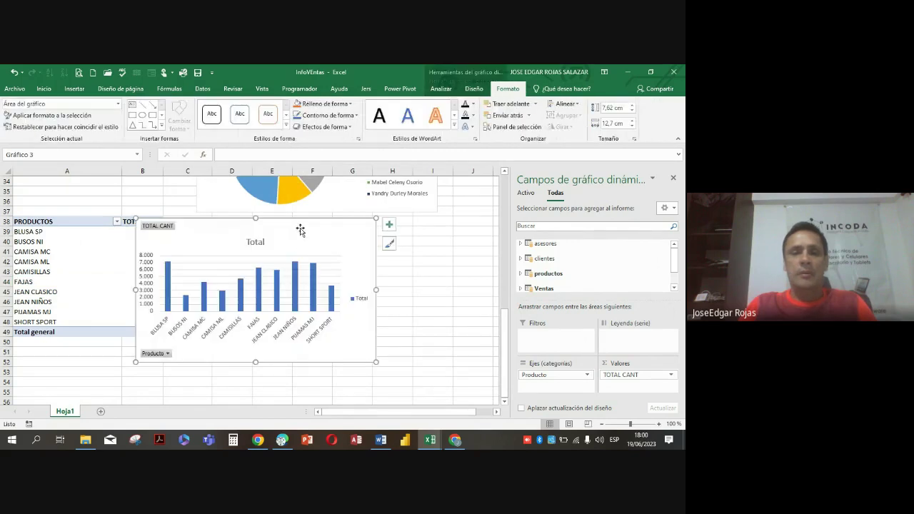
{"action": "left_click_drag", "start_coordinate": [300, 228], "coordinate": [360, 227]}
{"action": "left_click", "coordinate": [430, 439]}
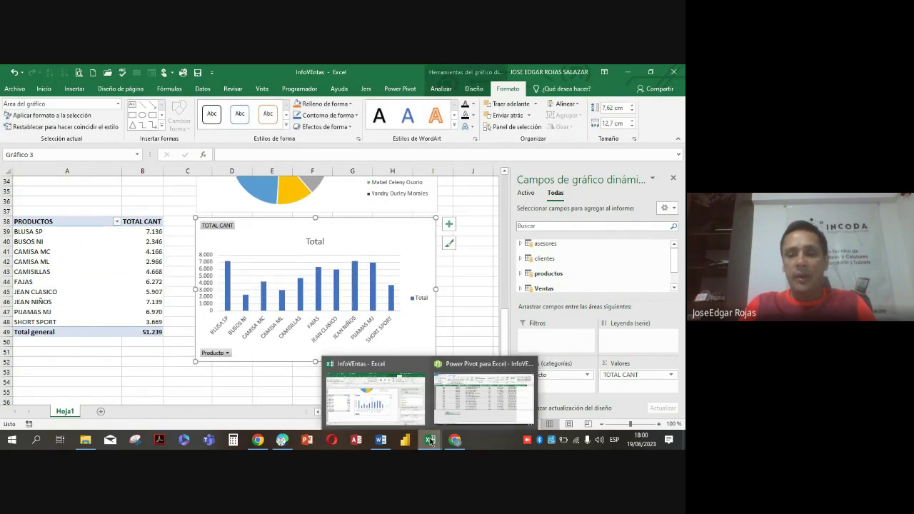
{"action": "left_click", "coordinate": [476, 402]}
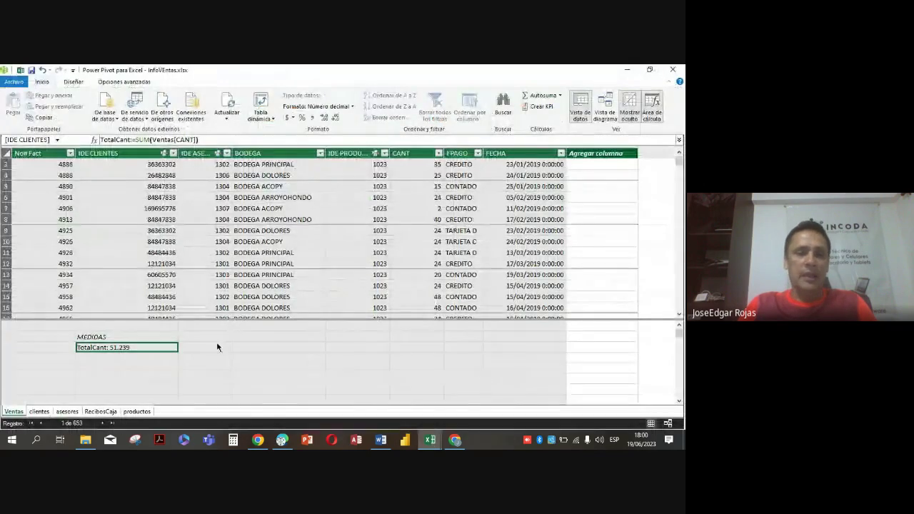
{"action": "left_click", "coordinate": [88, 368]}
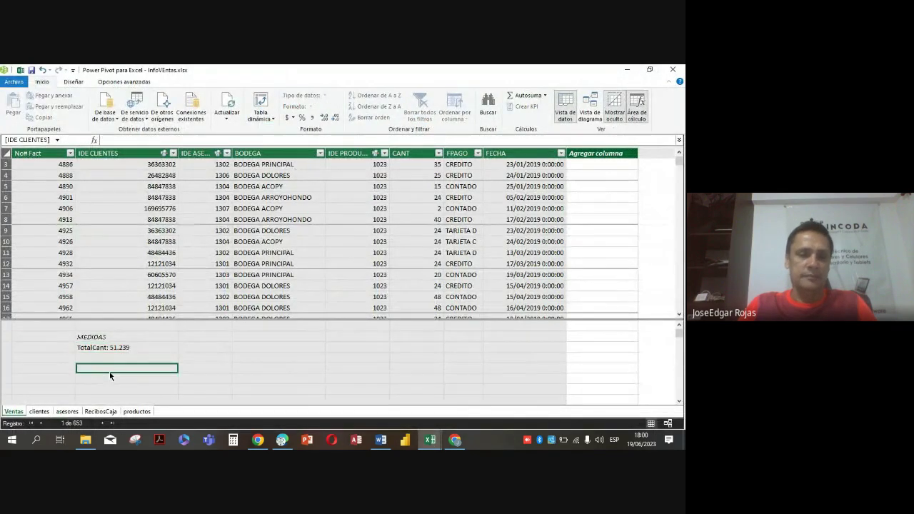
{"action": "left_click", "coordinate": [103, 348]}
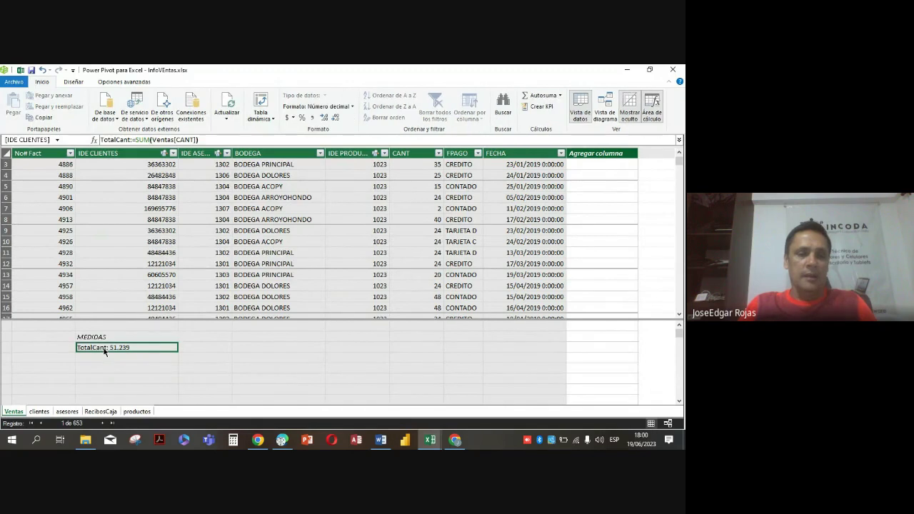
{"action": "left_click", "coordinate": [112, 337]}
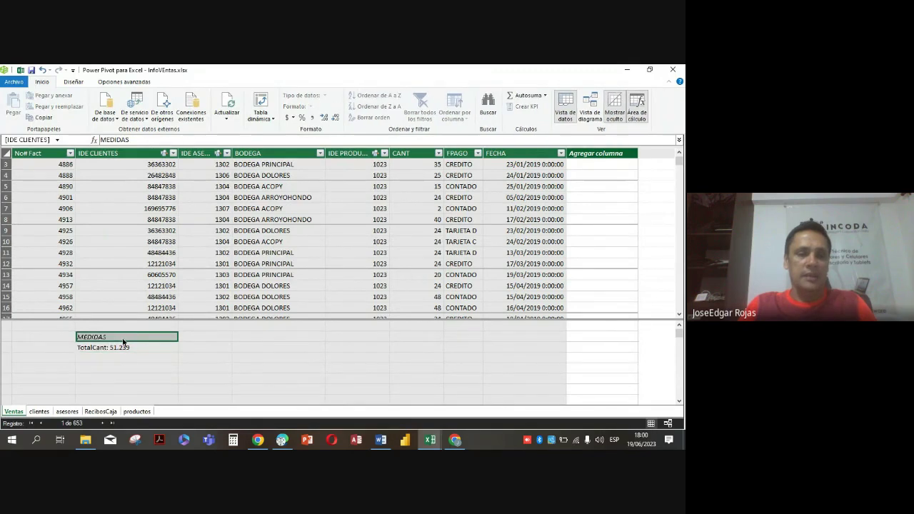
{"action": "double_click", "coordinate": [123, 342]}
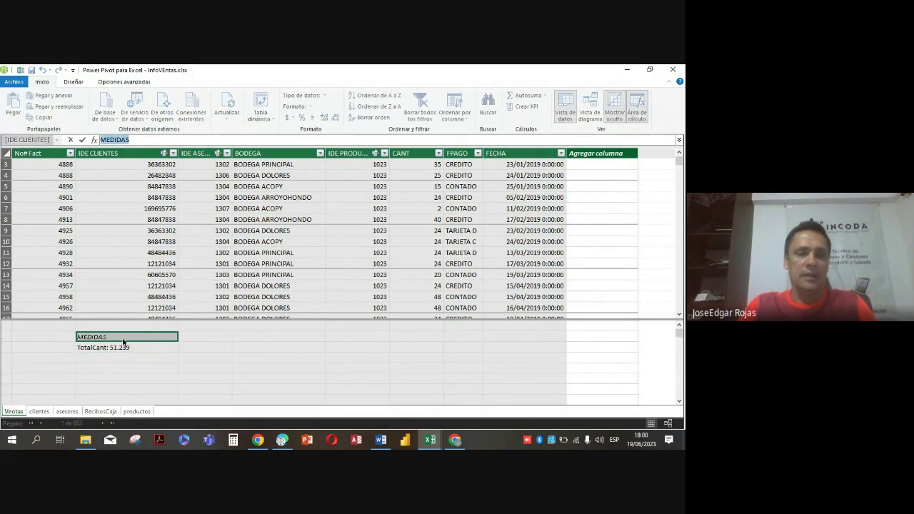
{"action": "key", "text": "Escape"}
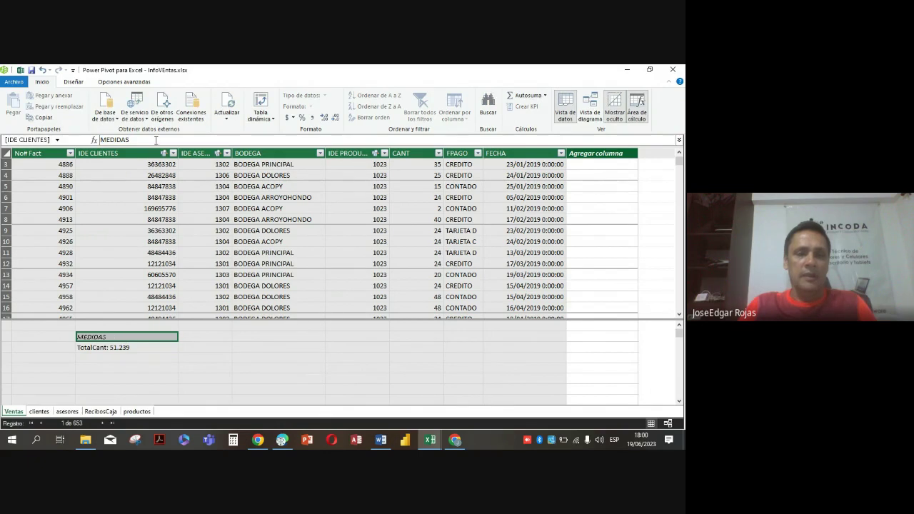
- Change the MEDIDAS label to MEDIDA SUM
{"action": "left_click", "coordinate": [156, 140]}
{"action": "key", "text": "BackSpace"}
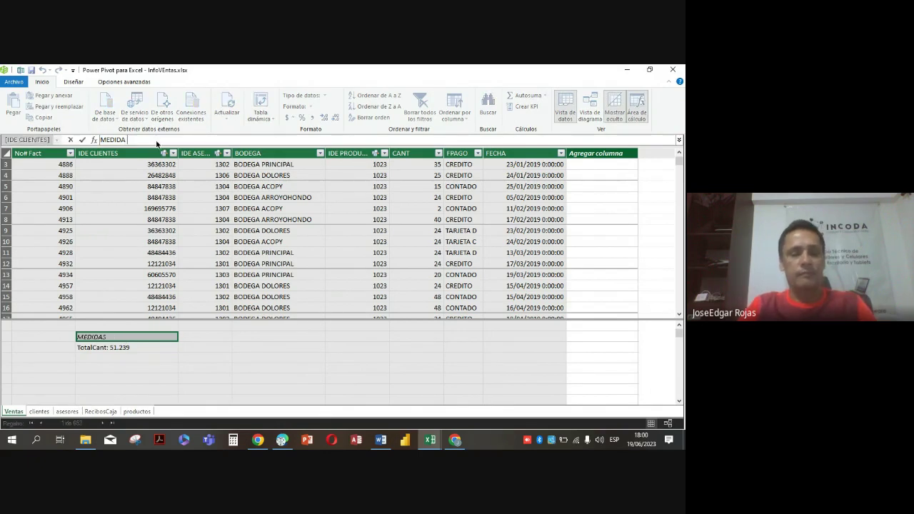
{"action": "type", "text": "SUM"}
{"action": "key", "text": "Return"}
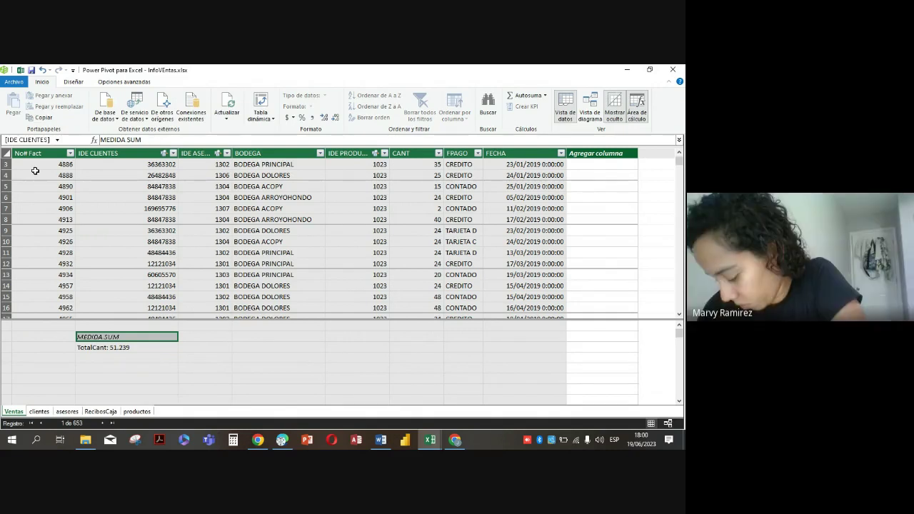
- Add a MEDIDA AVERAGE label two rows lower in the calculation area
{"action": "left_click", "coordinate": [87, 369]}
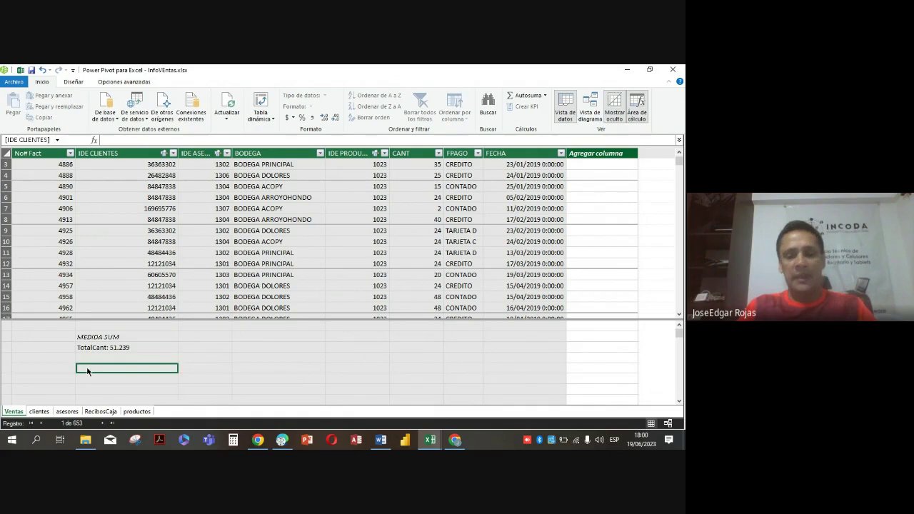
{"action": "type", "text": "MEDI"}
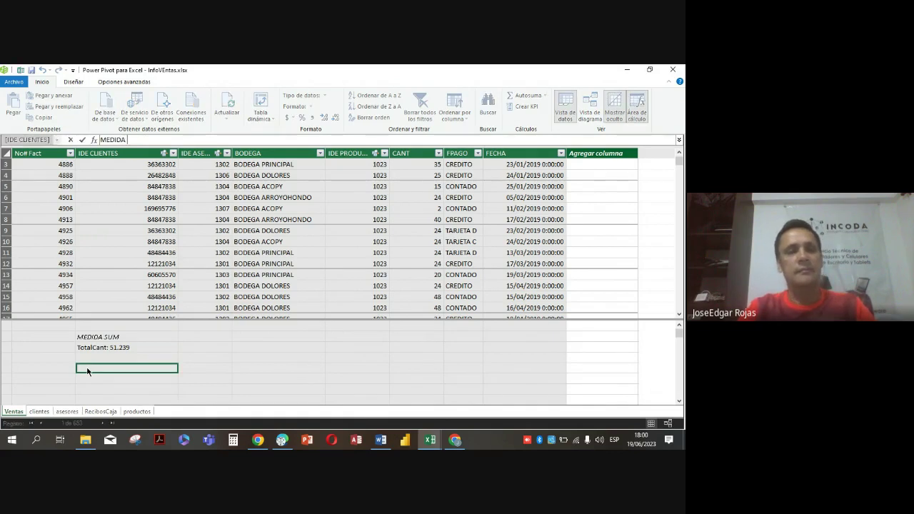
{"action": "type", "text": "DA AVE"}
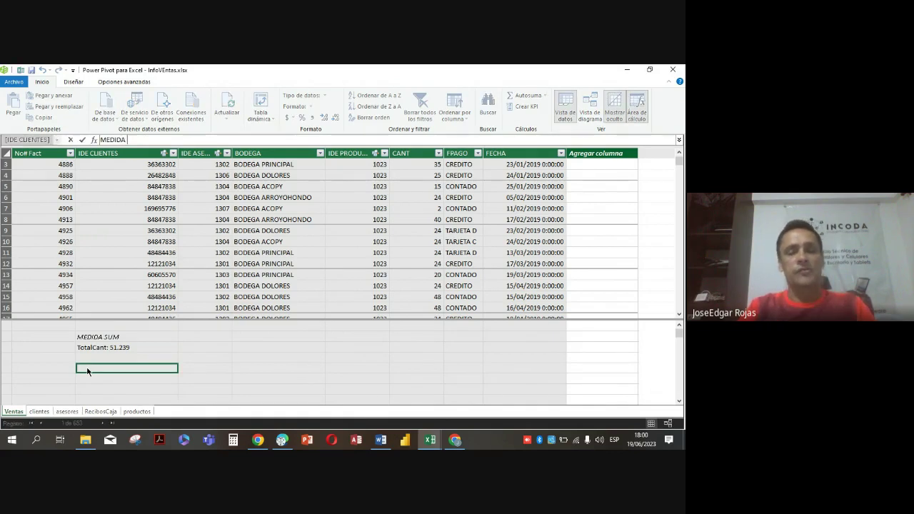
{"action": "type", "text": "RAGE"}
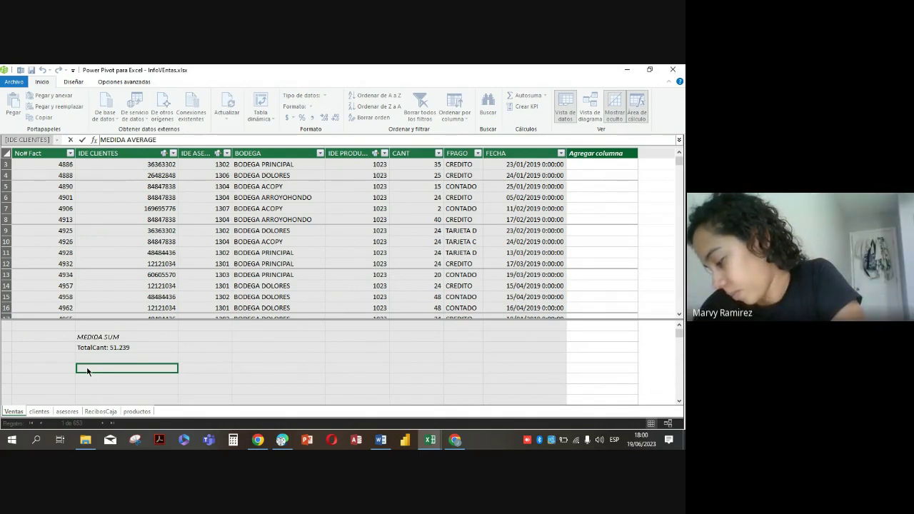
{"action": "key", "text": "Return"}
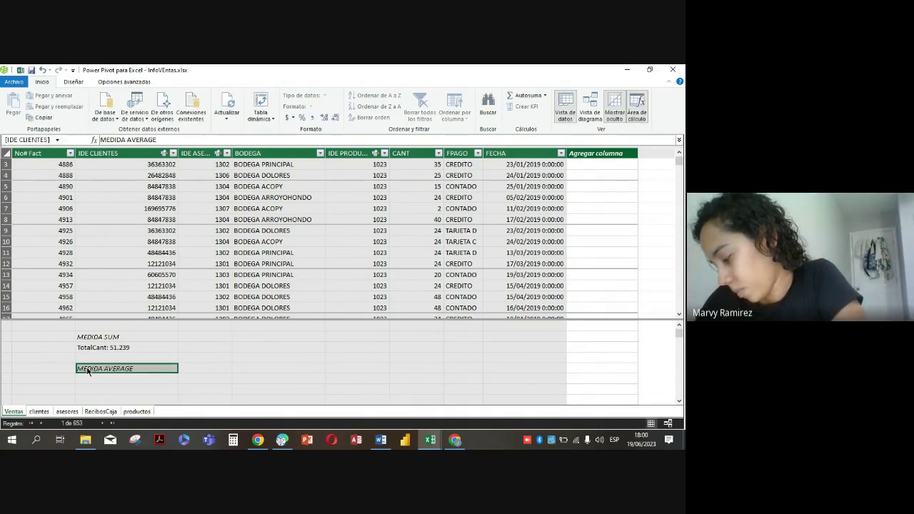
{"action": "scroll", "coordinate": [96, 377], "scroll_direction": "down", "scroll_amount": 2}
{"action": "scroll", "coordinate": [93, 377], "scroll_direction": "up", "scroll_amount": 1}
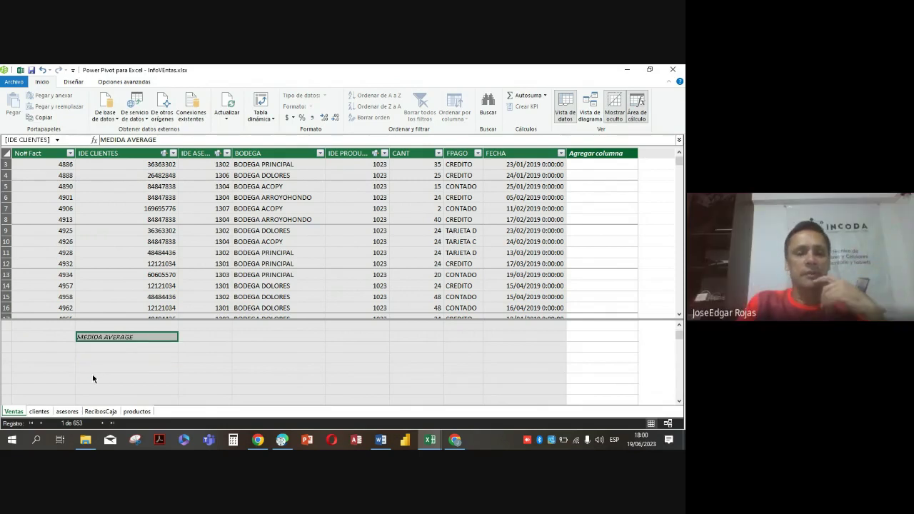
- Create the measure PromeCant:=AVERAGE(Ventas[CANT]) in the calculation area
{"action": "left_click", "coordinate": [88, 359]}
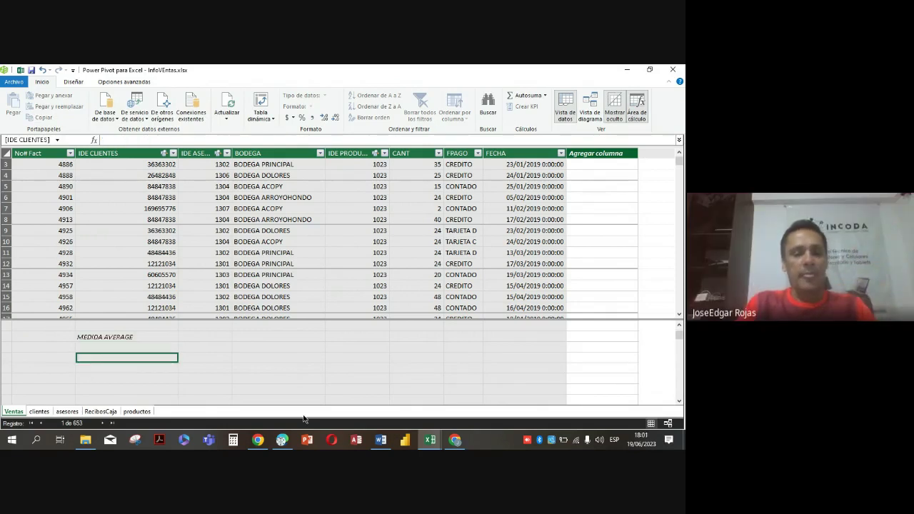
{"action": "type", "text": "pROME"}
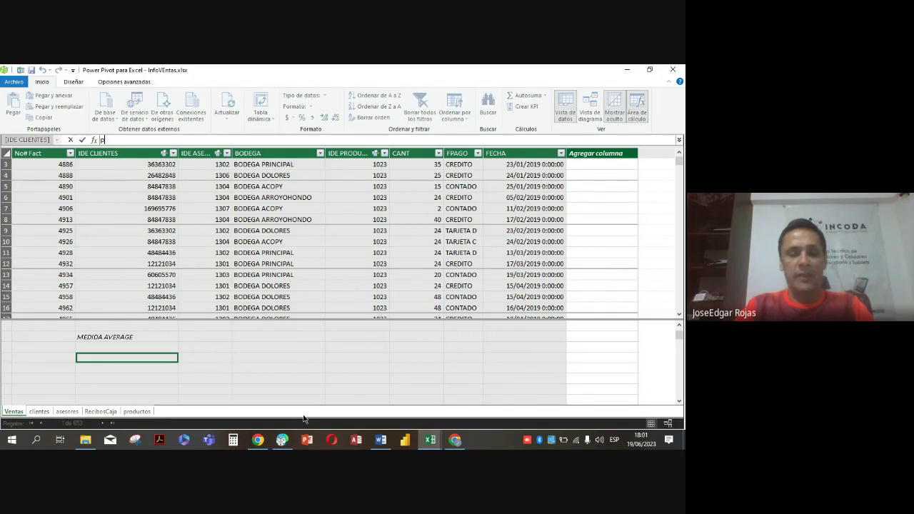
{"action": "key", "text": "BackSpace"}
{"action": "key", "text": "BackSpace"}
{"action": "key", "text": "BackSpace"}
{"action": "key", "text": "BackSpace"}
{"action": "key", "text": "BackSpace"}
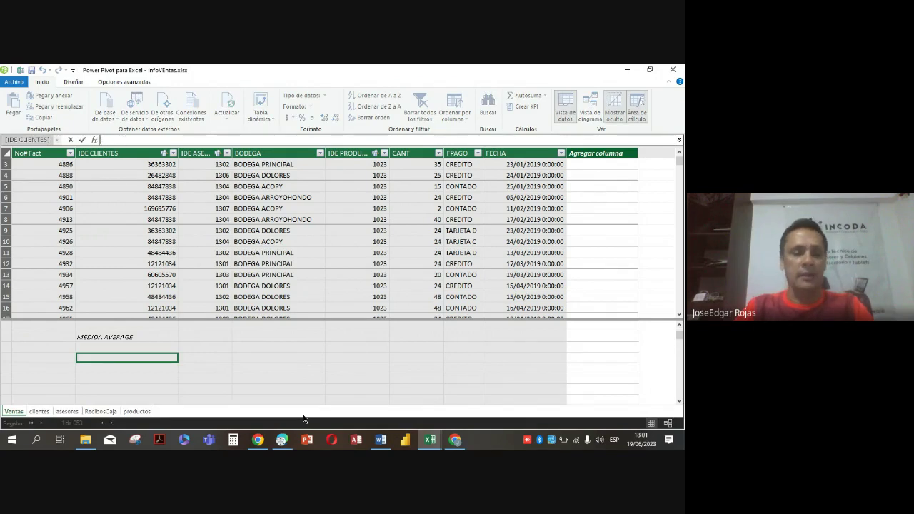
{"action": "type", "text": "Prme"}
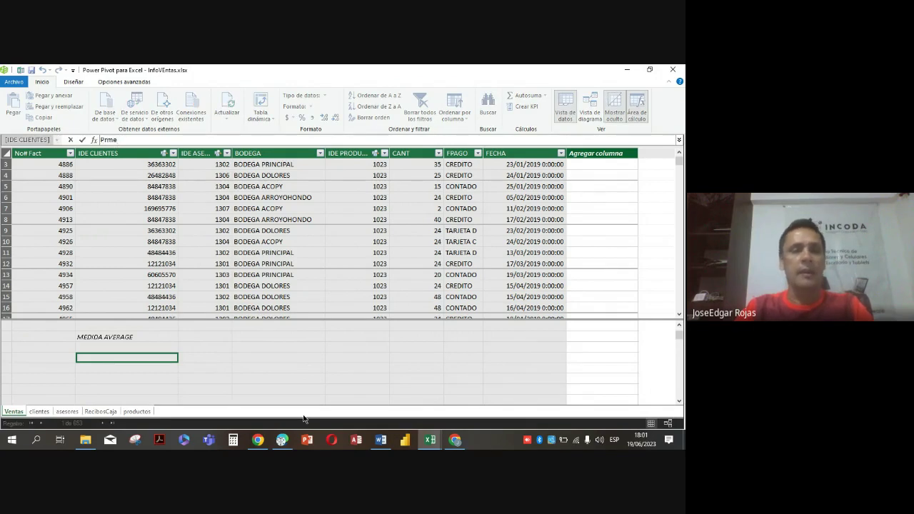
{"action": "type", "text": "omed"}
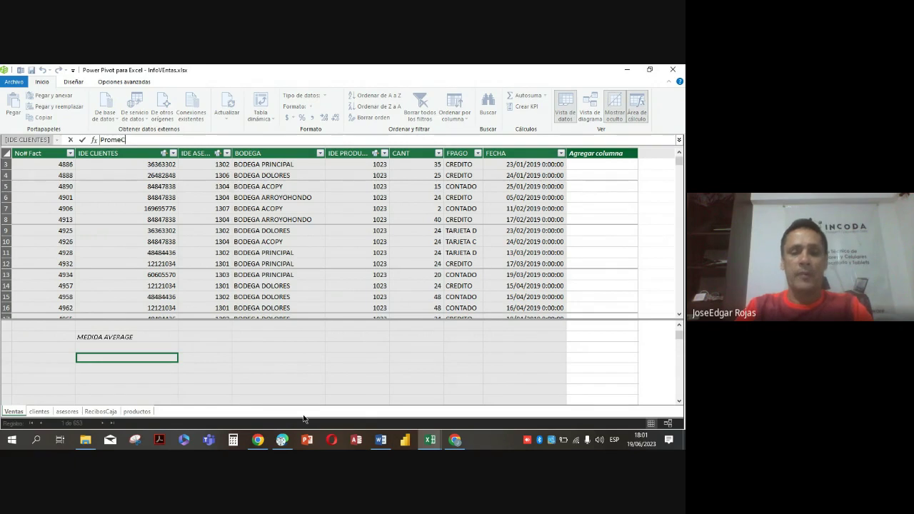
{"action": "type", "text": "ant"}
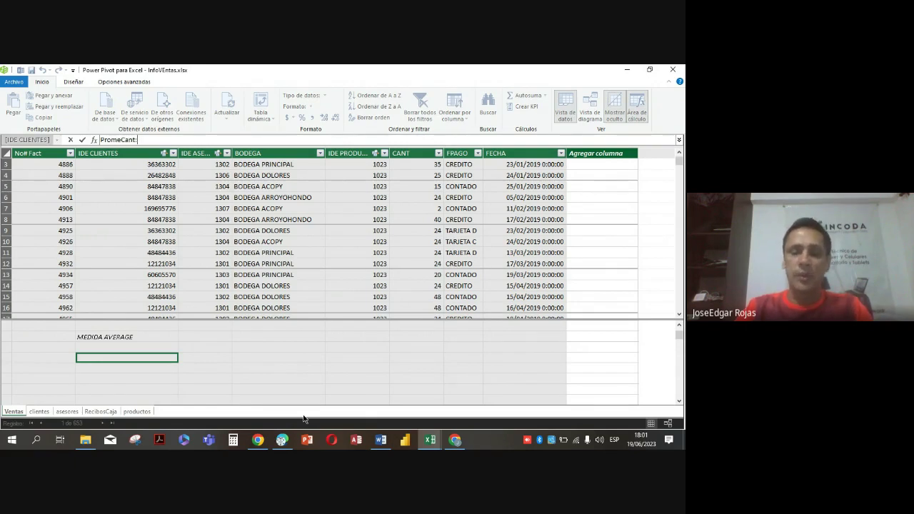
{"action": "type", "text": ":="}
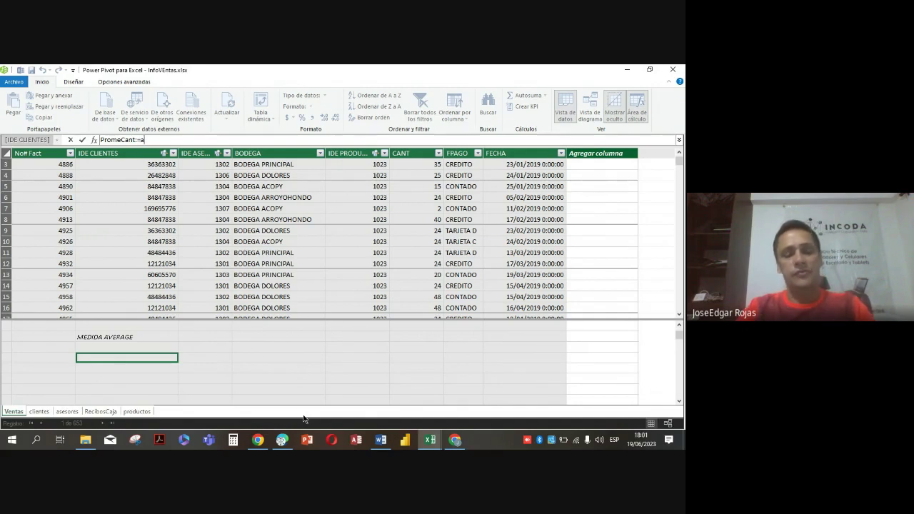
{"action": "type", "text": "avera"}
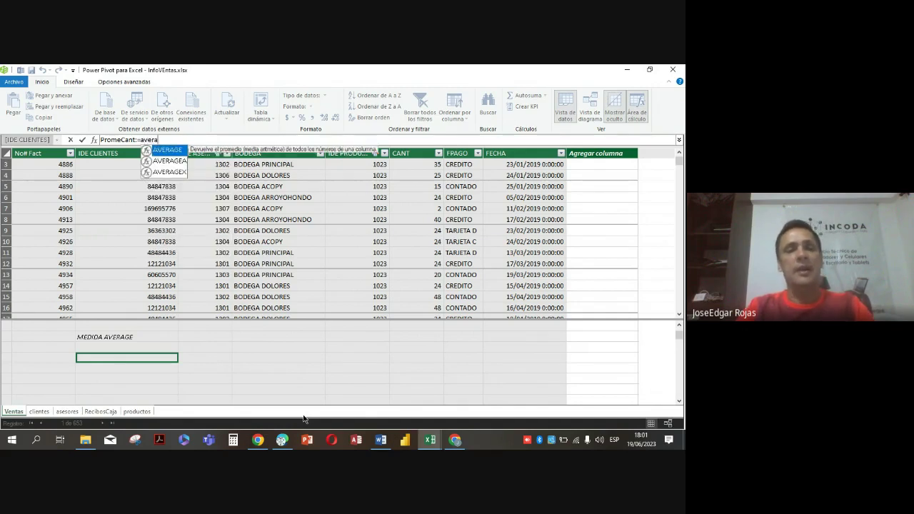
{"action": "left_click", "coordinate": [170, 153]}
{"action": "type", "text": "ra"}
{"action": "double_click", "coordinate": [170, 153]}
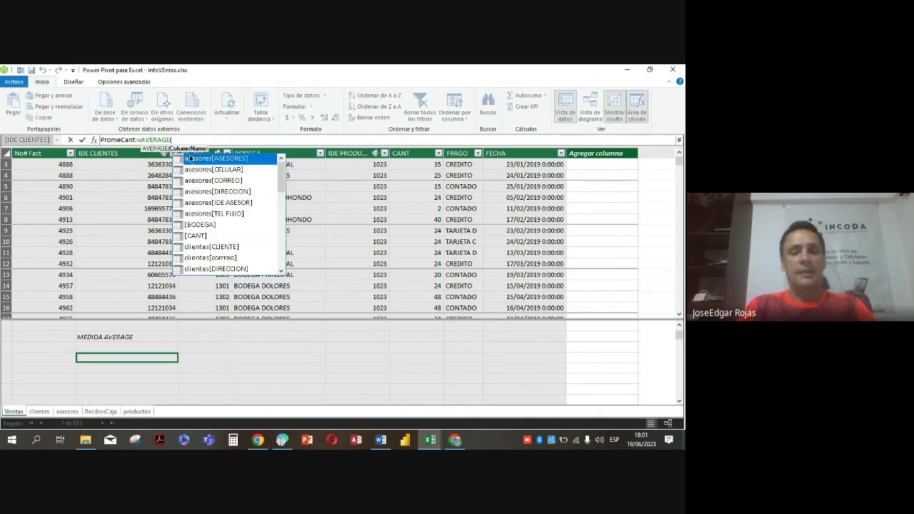
{"action": "type", "text": "ve"}
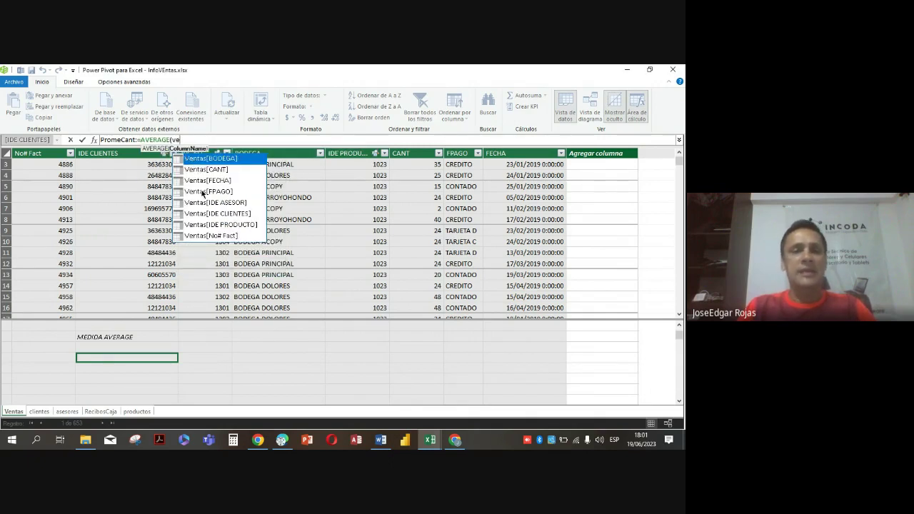
{"action": "left_click", "coordinate": [222, 171]}
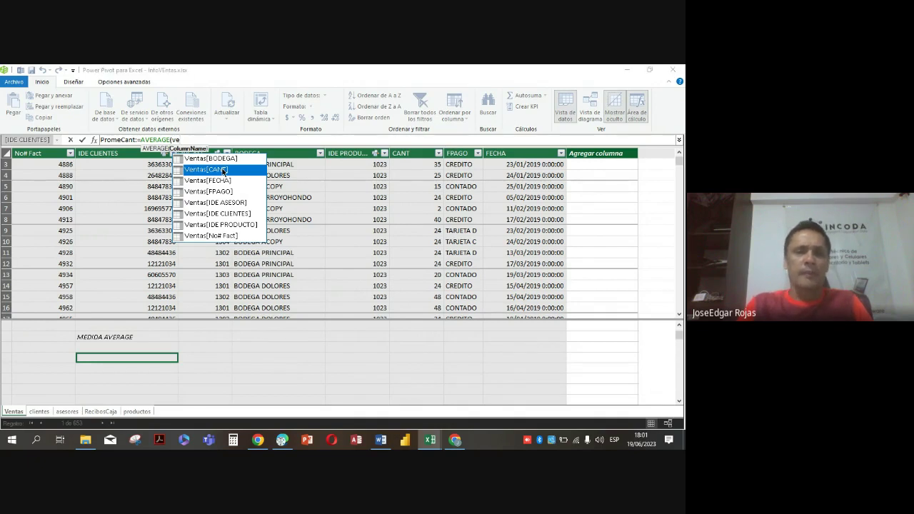
{"action": "double_click", "coordinate": [223, 170]}
{"action": "type", "text": ")"}
{"action": "key", "text": "Return"}
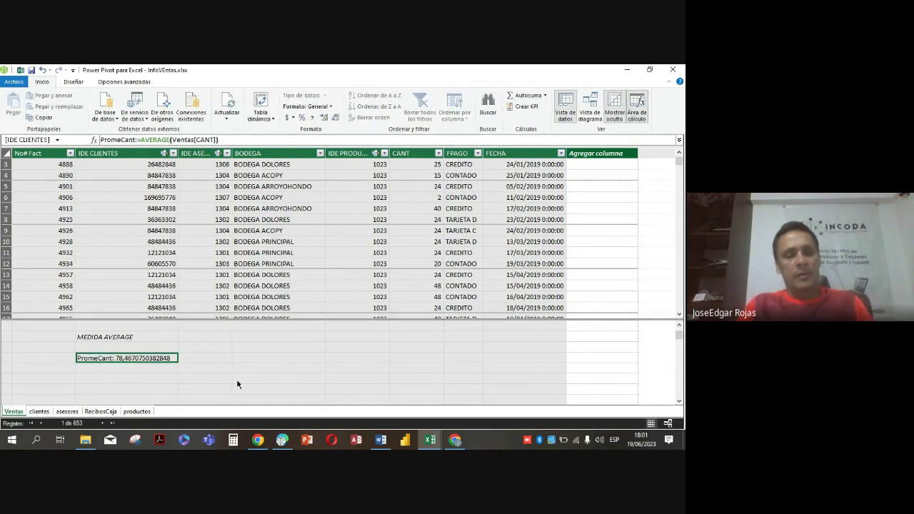
- Move PromeCant into the cell directly under the MEDIDA AVERAGE label
{"action": "key", "text": "ctrl+c"}
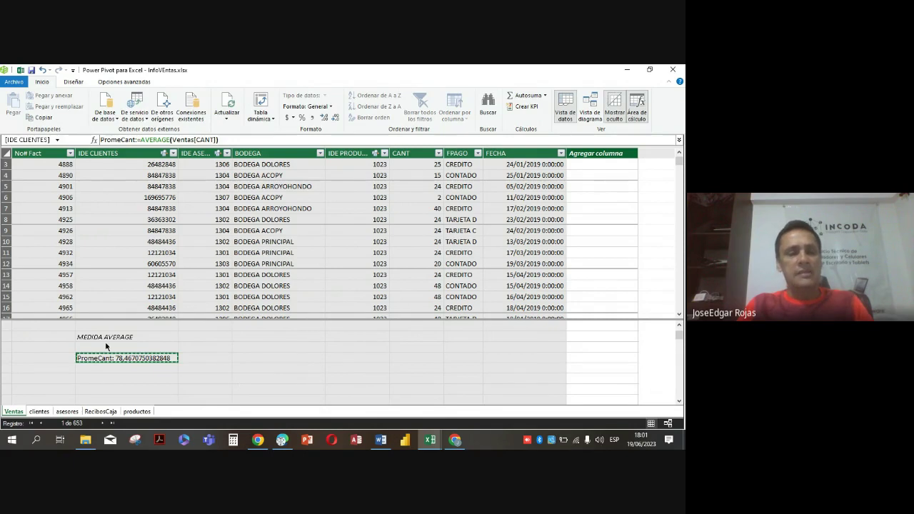
{"action": "left_click", "coordinate": [106, 347]}
{"action": "key", "text": "ctrl+v"}
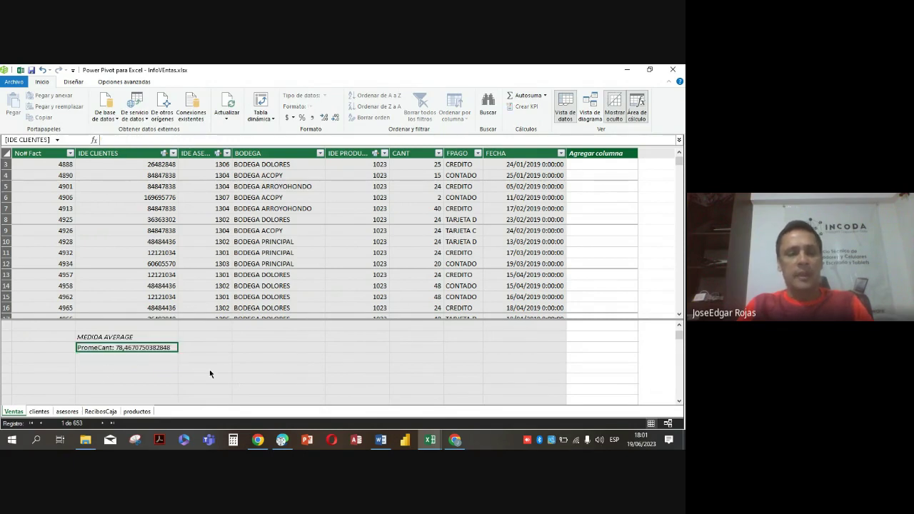
- Format PromeCant as a decimal number with no decimal places, showing 78
{"action": "left_click", "coordinate": [311, 118]}
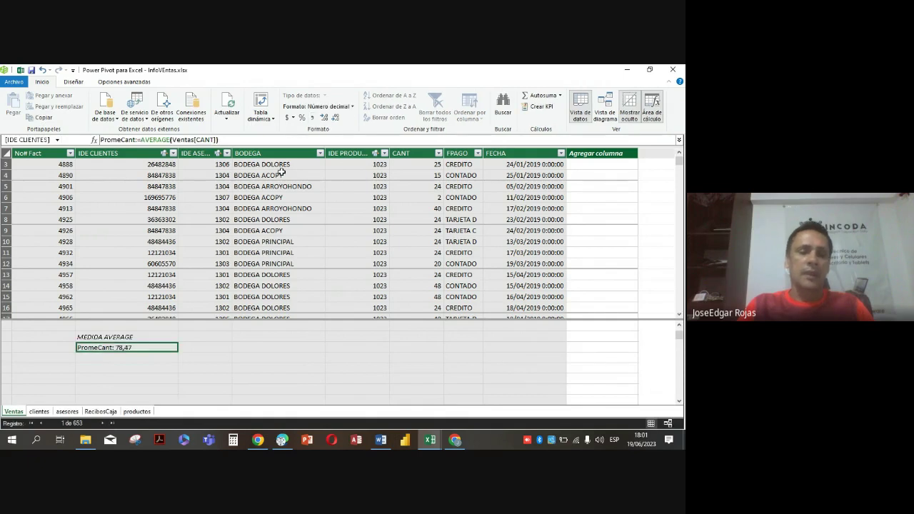
{"action": "left_click", "coordinate": [335, 119]}
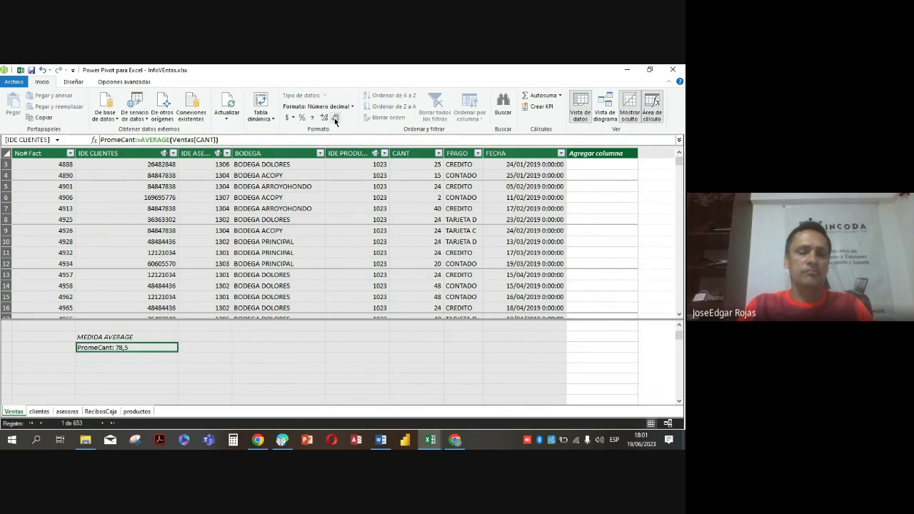
{"action": "left_click", "coordinate": [335, 119]}
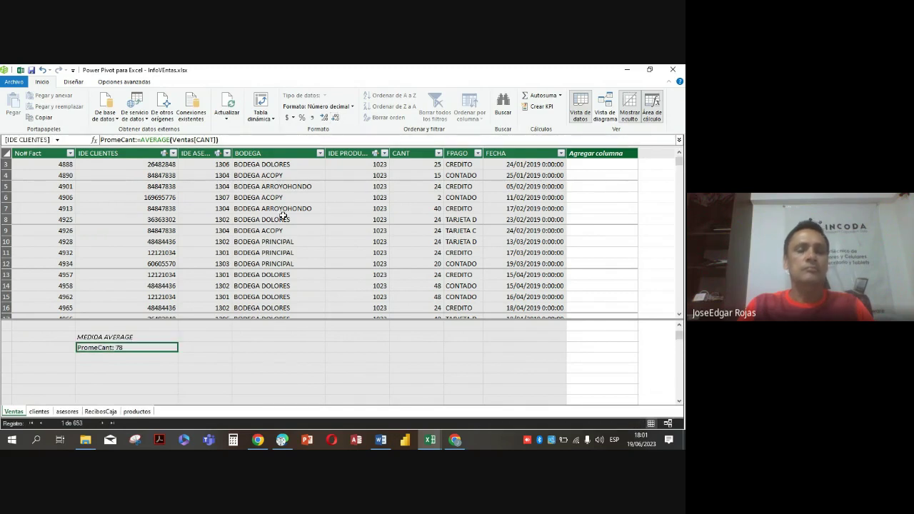
{"action": "left_click", "coordinate": [117, 368]}
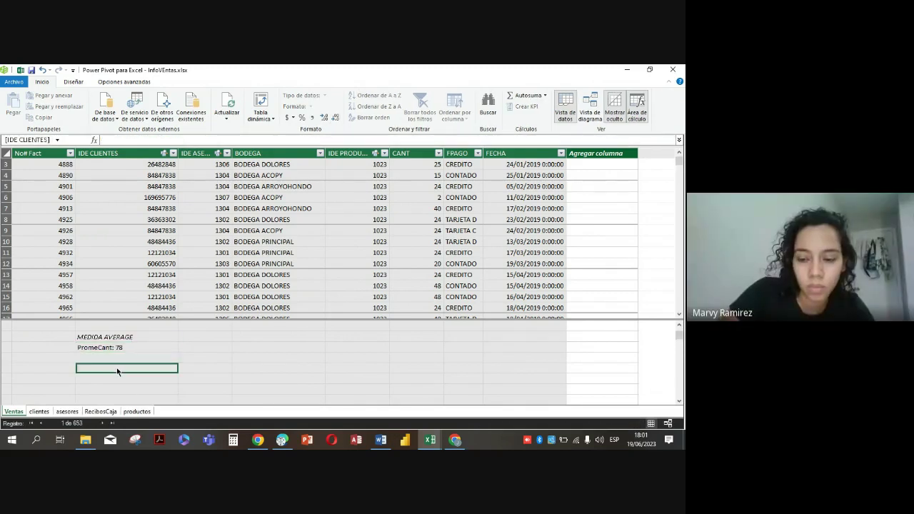
{"action": "scroll", "coordinate": [192, 335], "scroll_direction": "down", "scroll_amount": 1}
{"action": "scroll", "coordinate": [192, 334], "scroll_direction": "up", "scroll_amount": 2}
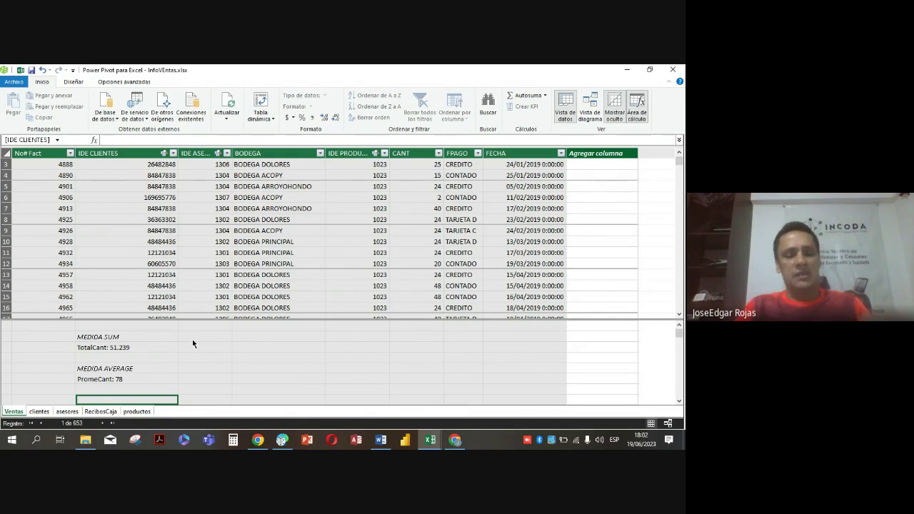
- Create the measure CantVentas:=COUNT(Ventas[CANT]), which returns 653
{"action": "type", "text": "M"}
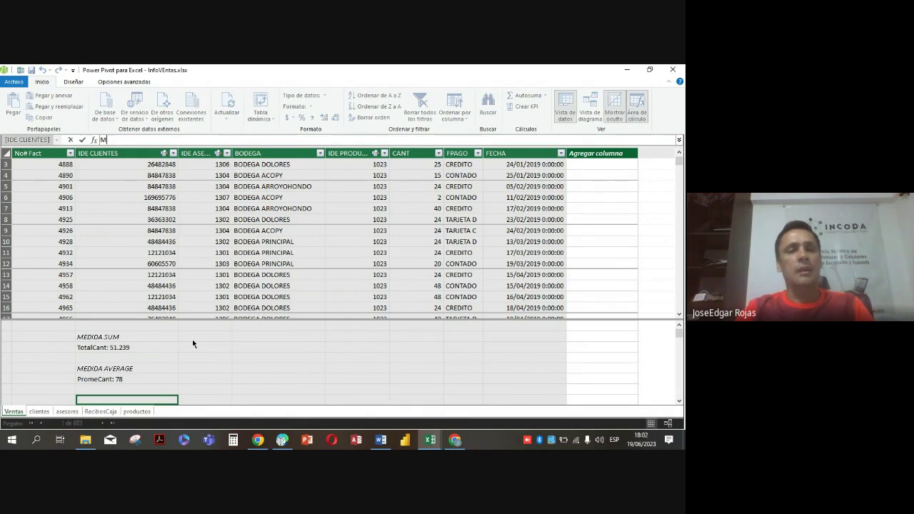
{"action": "type", "text": "EDANT"}
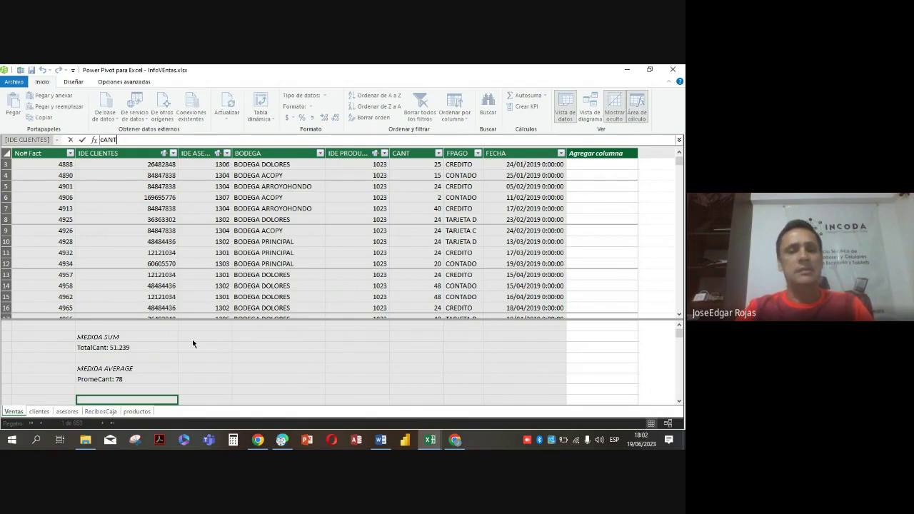
{"action": "key", "text": "BackSpace"}
{"action": "key", "text": "BackSpace"}
{"action": "key", "text": "BackSpace"}
{"action": "key", "text": "BackSpace"}
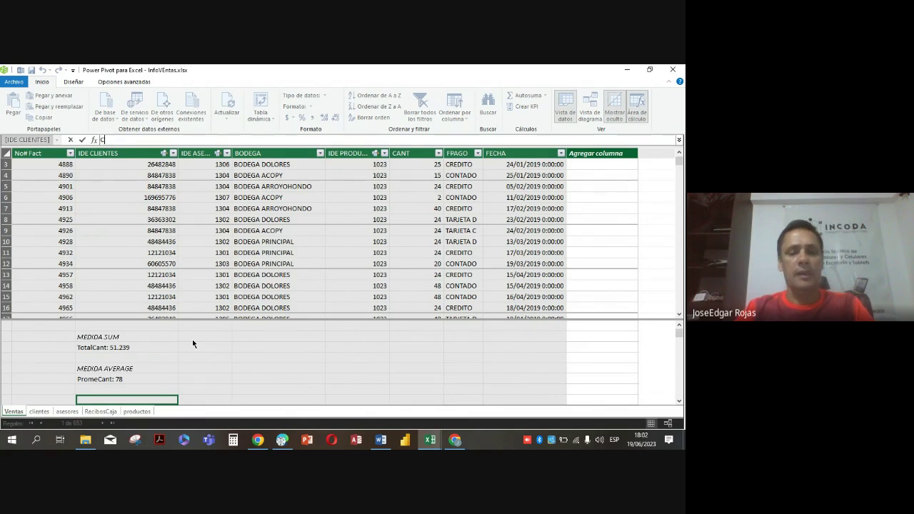
{"action": "type", "text": "Cant"}
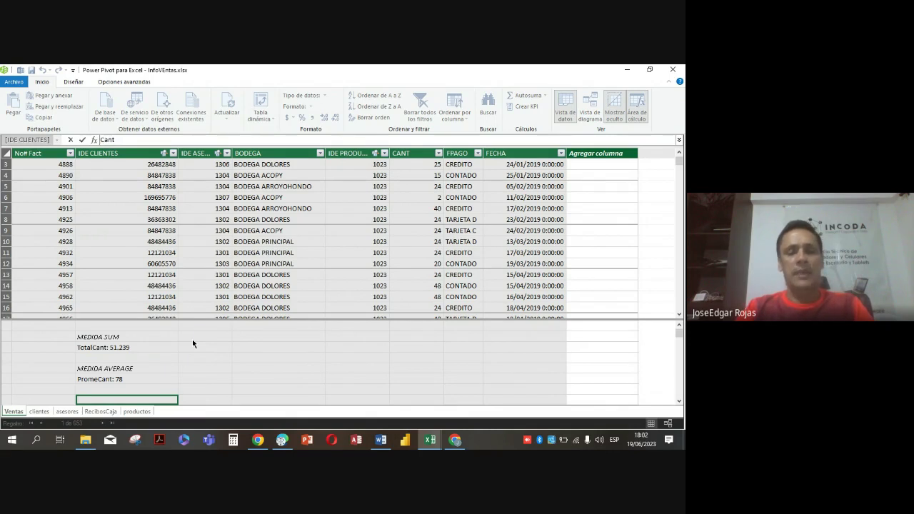
{"action": "type", "text": "Ventas"}
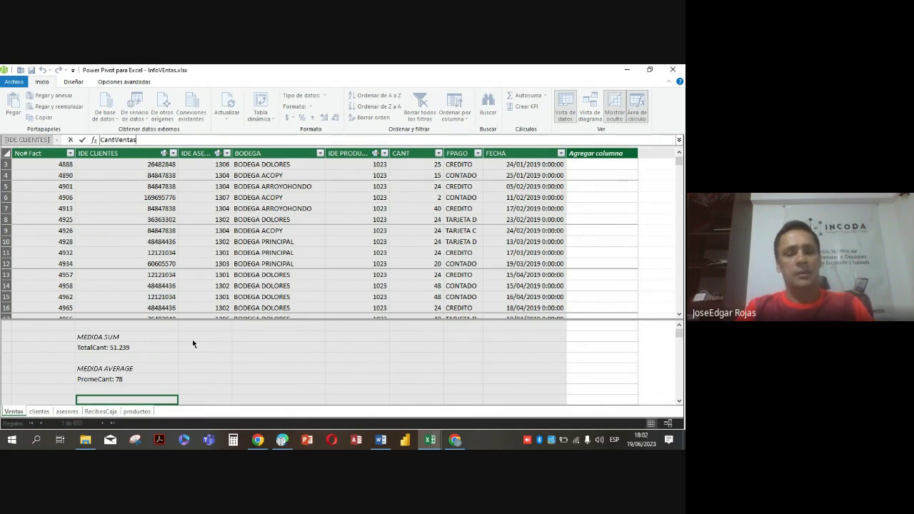
{"action": "type", "text": ":="}
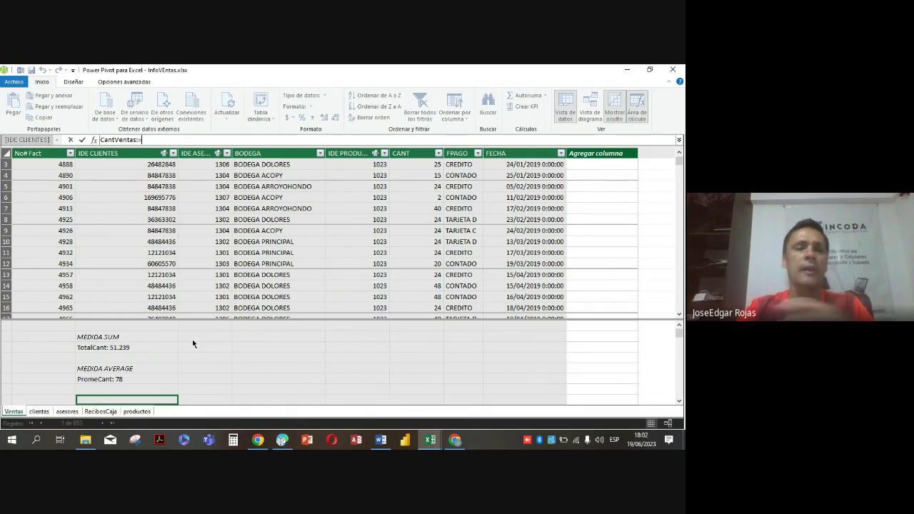
{"action": "type", "text": "count"}
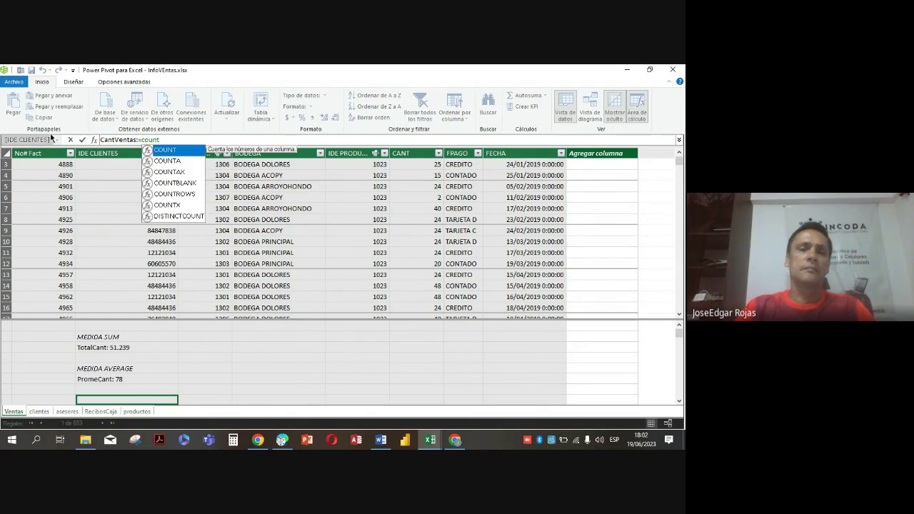
{"action": "double_click", "coordinate": [171, 153]}
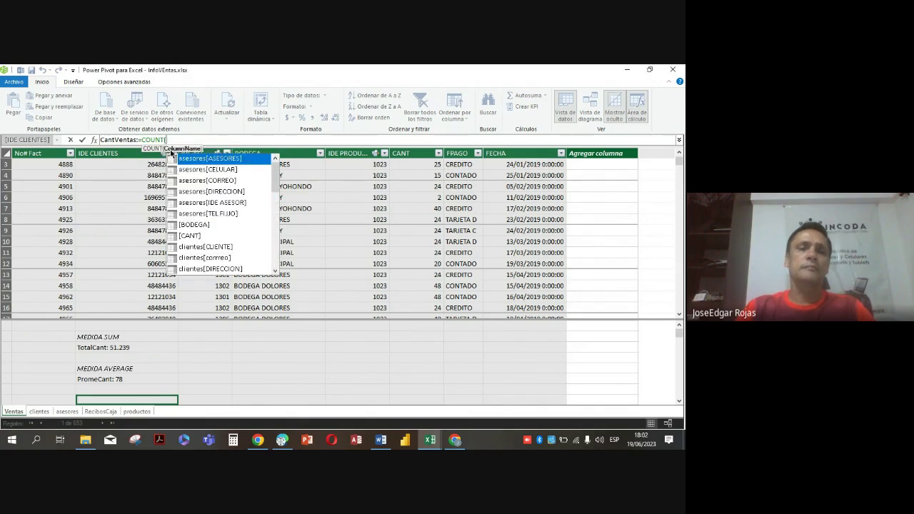
{"action": "type", "text": "ve"}
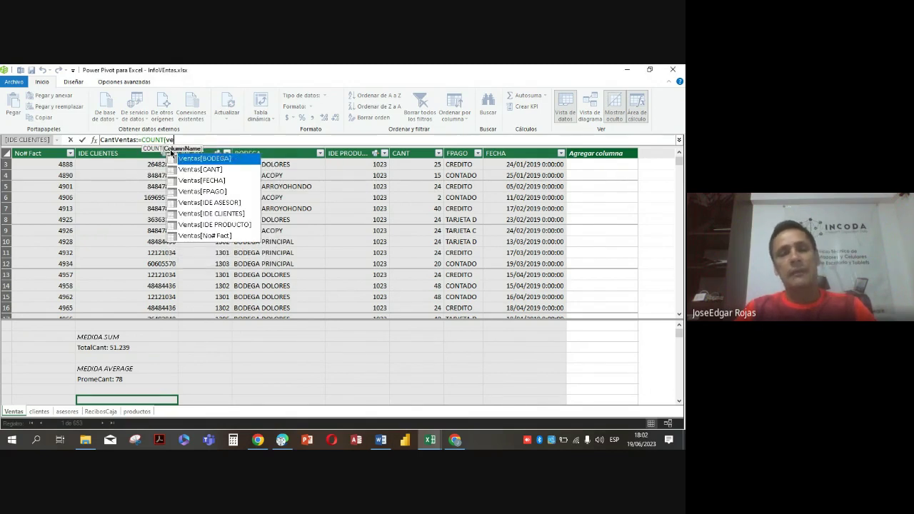
{"action": "left_click", "coordinate": [202, 169]}
{"action": "double_click", "coordinate": [203, 169]}
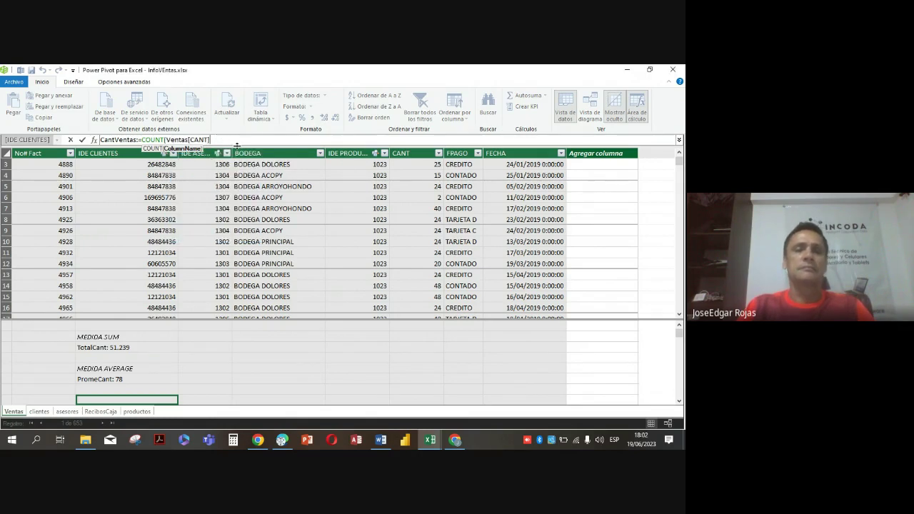
{"action": "type", "text": ")"}
{"action": "key", "text": "Return"}
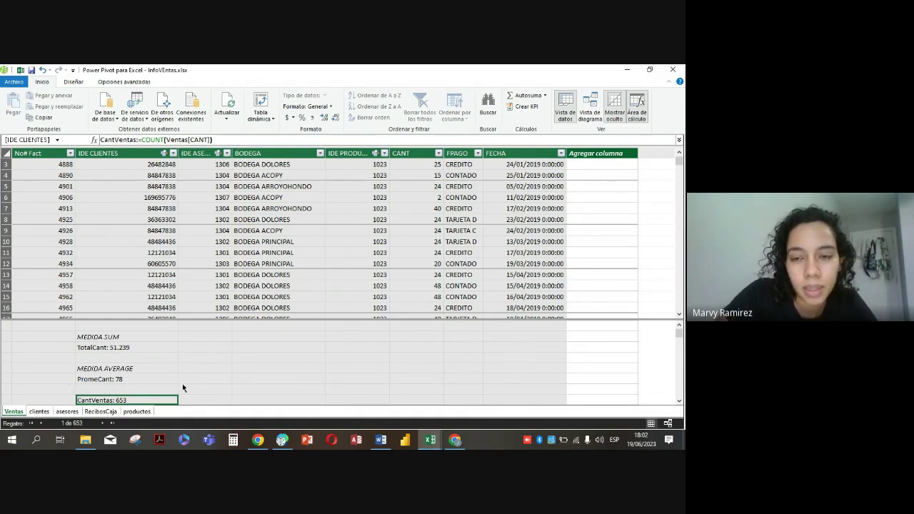
- Move CantVentas one row lower, leaving a gap below PromeCant
{"action": "scroll", "coordinate": [182, 387], "scroll_direction": "down", "scroll_amount": 1}
{"action": "key", "text": "ctrl+c"}
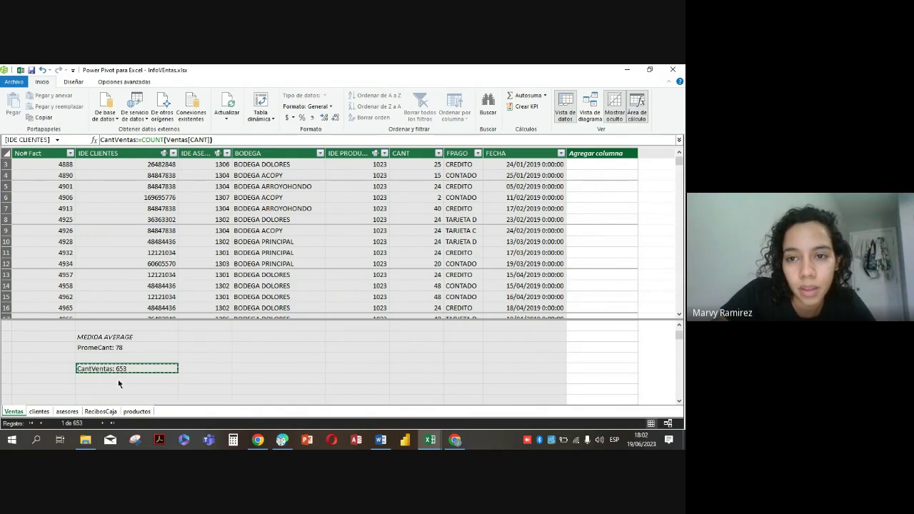
{"action": "left_click", "coordinate": [118, 379]}
{"action": "key", "text": "ctrl+v"}
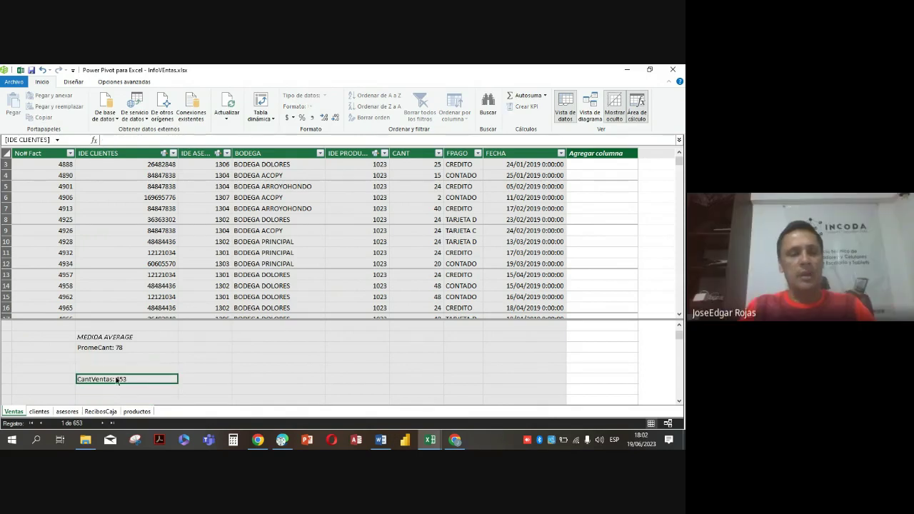
- Add the label MEDIDA COUNT above the CantVentas measure
{"action": "left_click", "coordinate": [117, 371]}
{"action": "type", "text": "medida"}
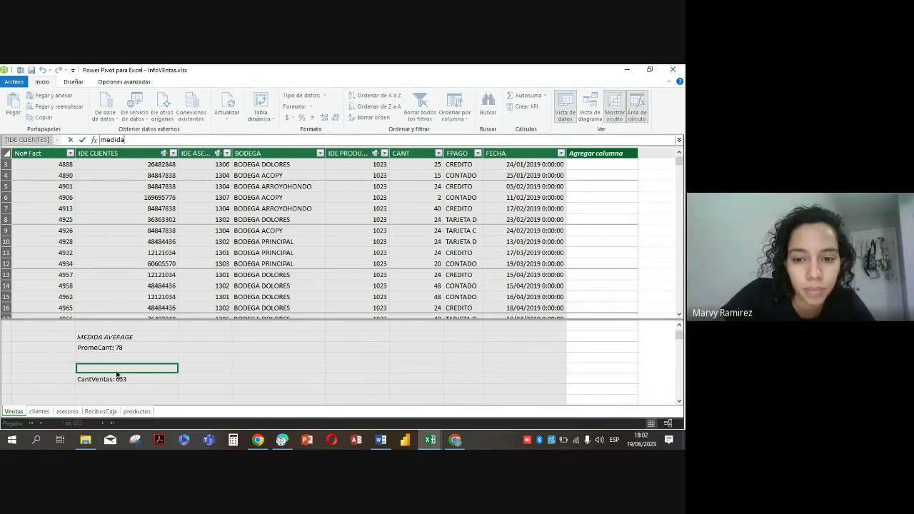
{"action": "key", "text": "BackSpace"}
{"action": "key", "text": "BackSpace"}
{"action": "key", "text": "BackSpace"}
{"action": "key", "text": "BackSpace"}
{"action": "key", "text": "BackSpace"}
{"action": "key", "text": "BackSpace"}
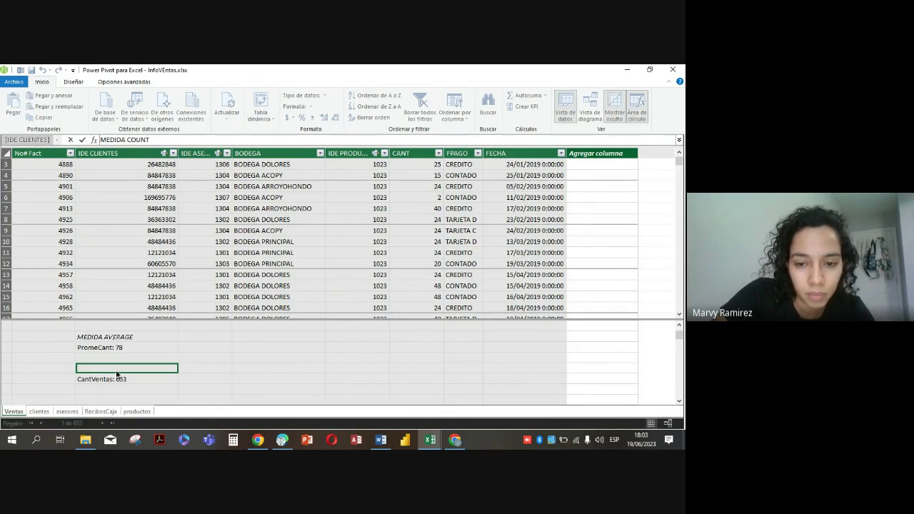
{"action": "key", "text": "Return"}
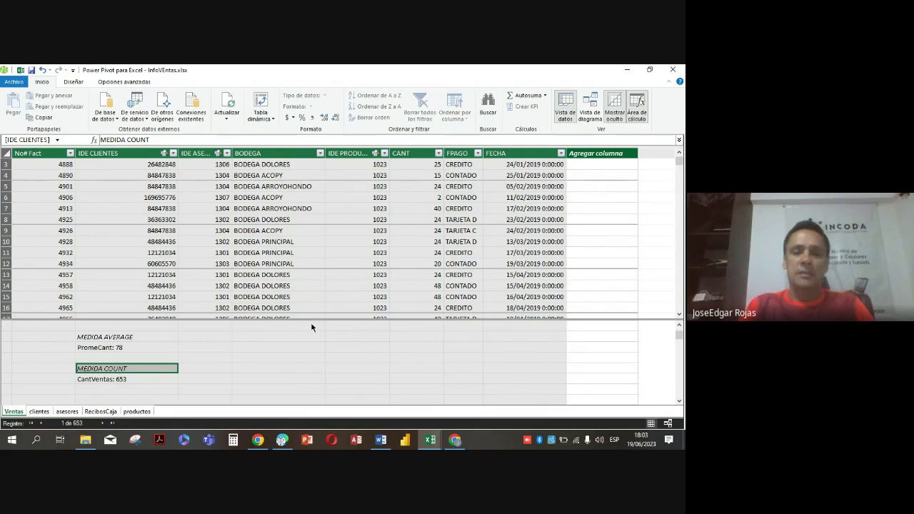
- Enlarge the calculation area so all three labelled measures are visible
{"action": "left_click_drag", "start_coordinate": [312, 318], "coordinate": [313, 262]}
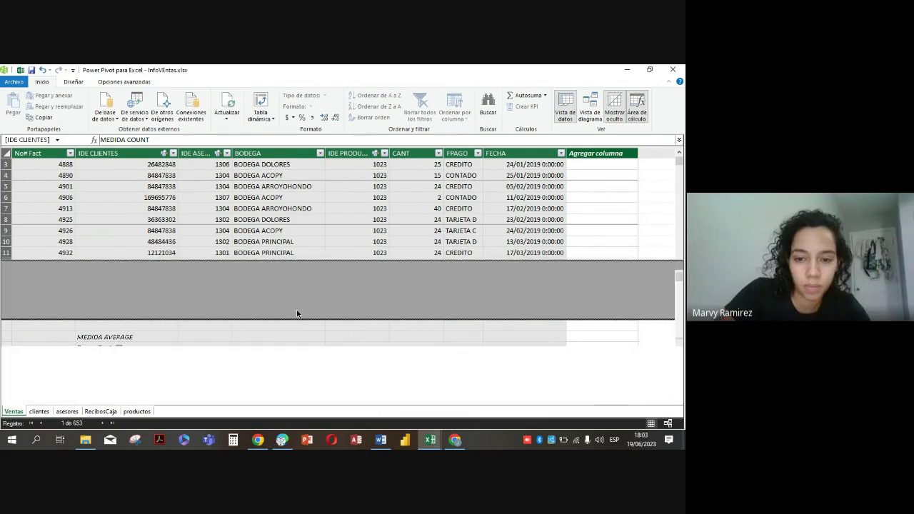
{"action": "left_click", "coordinate": [285, 321]}
{"action": "scroll", "coordinate": [222, 310], "scroll_direction": "up", "scroll_amount": 1}
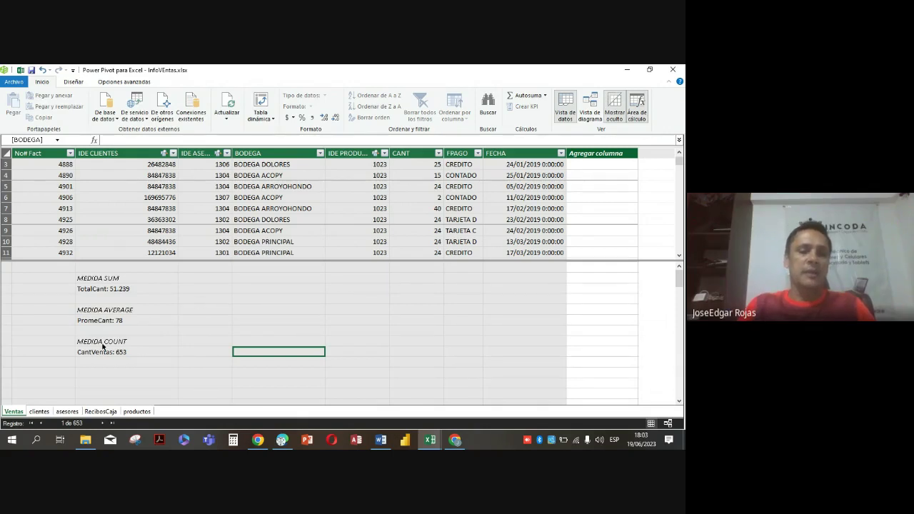
{"action": "mouse_move", "coordinate": [436, 444]}
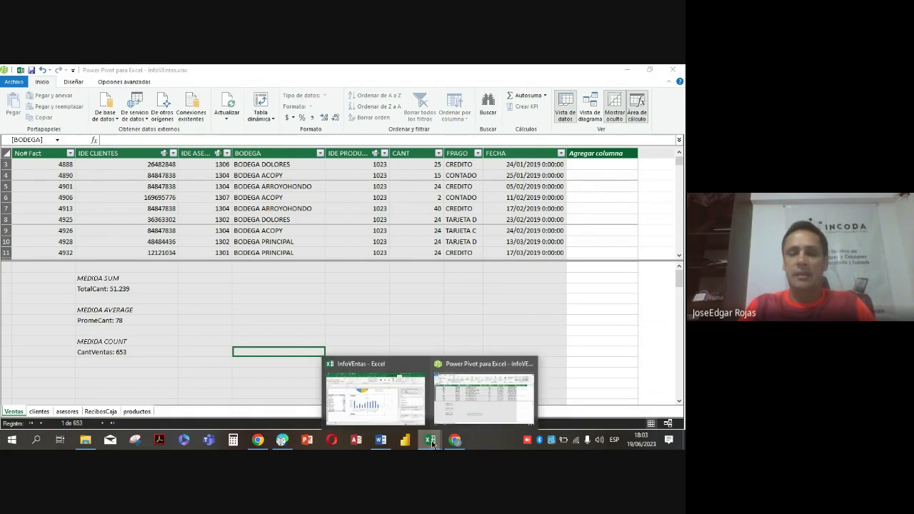
- In InfoVentas, close the chart field list, select K6, and return to Power Pivot
{"action": "left_click", "coordinate": [375, 399]}
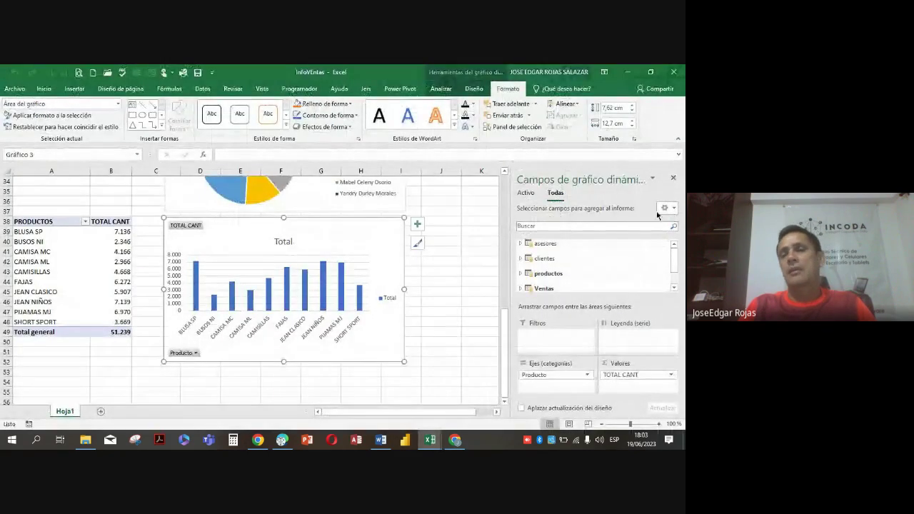
{"action": "left_click", "coordinate": [673, 177]}
{"action": "scroll", "coordinate": [620, 232], "scroll_direction": "up", "scroll_amount": 5}
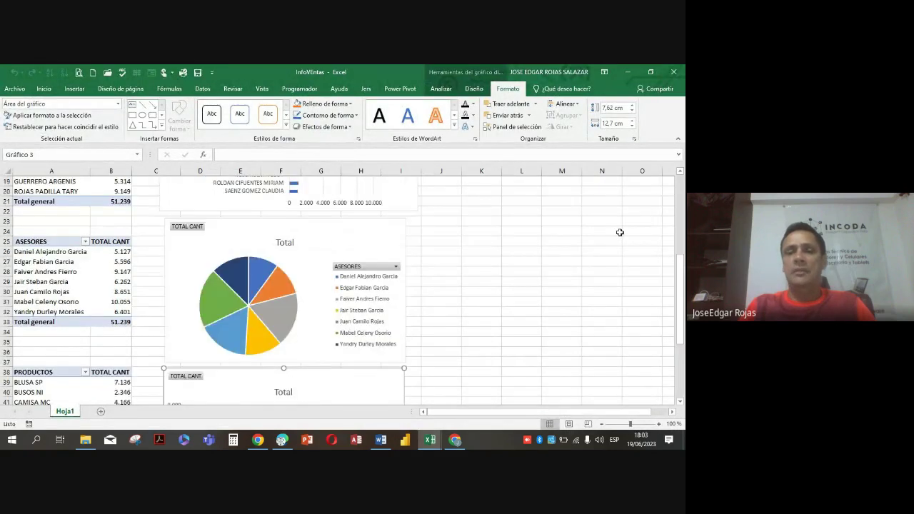
{"action": "scroll", "coordinate": [620, 232], "scroll_direction": "up", "scroll_amount": 6}
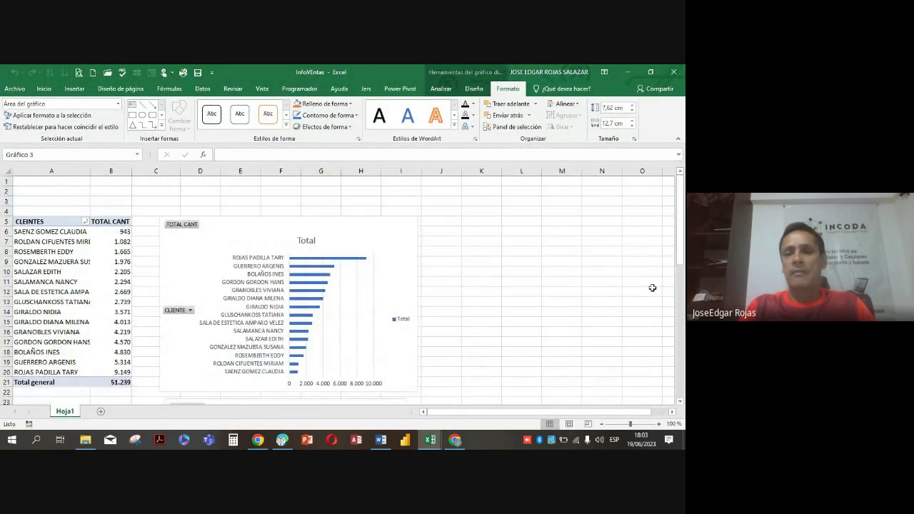
{"action": "left_click", "coordinate": [485, 234]}
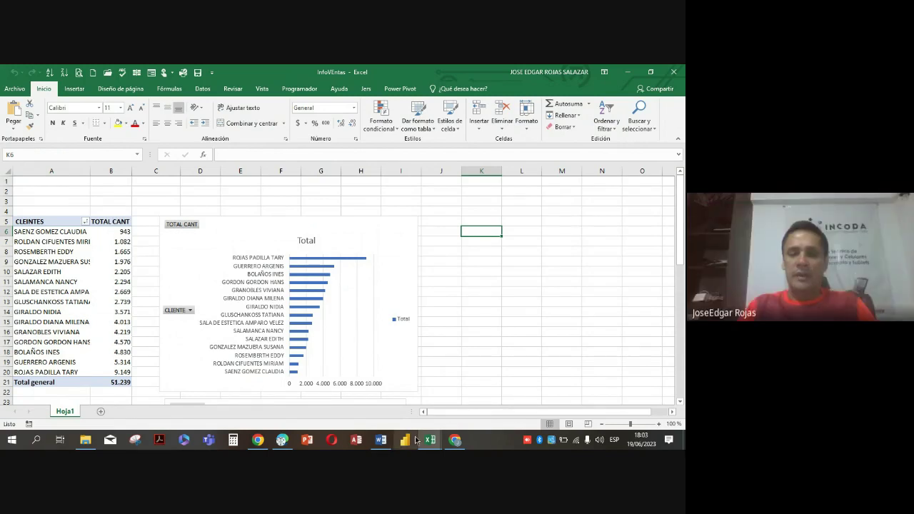
{"action": "mouse_move", "coordinate": [430, 440]}
{"action": "left_click", "coordinate": [478, 397]}
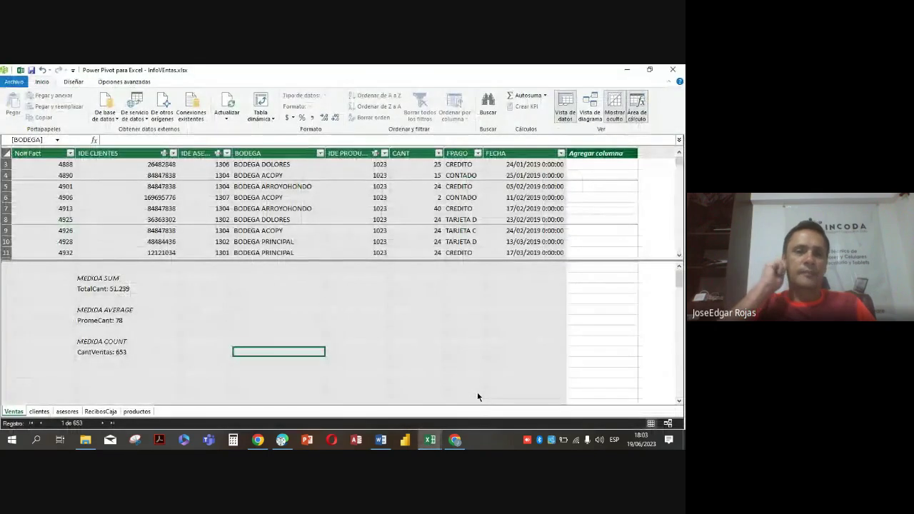
- Create an empty data-model PivotTable on the existing sheet at Hoja1!$K$6
{"action": "left_click", "coordinate": [273, 123]}
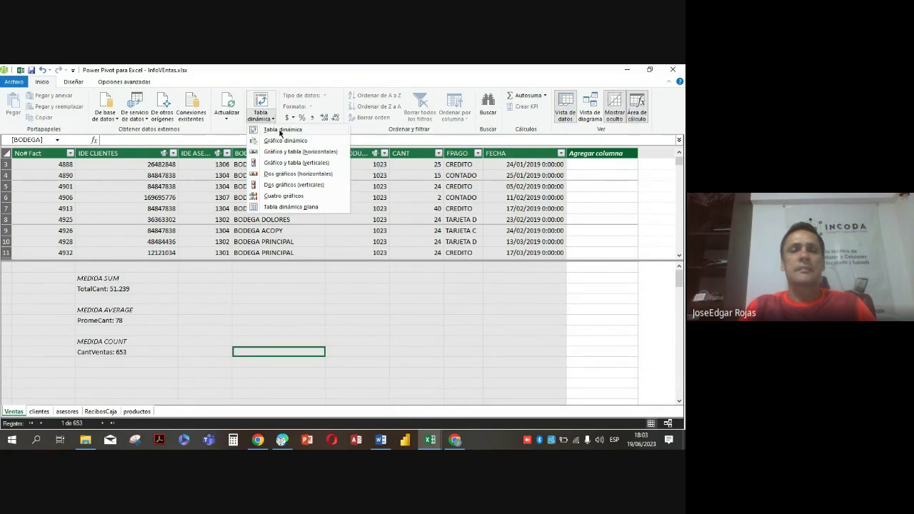
{"action": "left_click", "coordinate": [282, 130]}
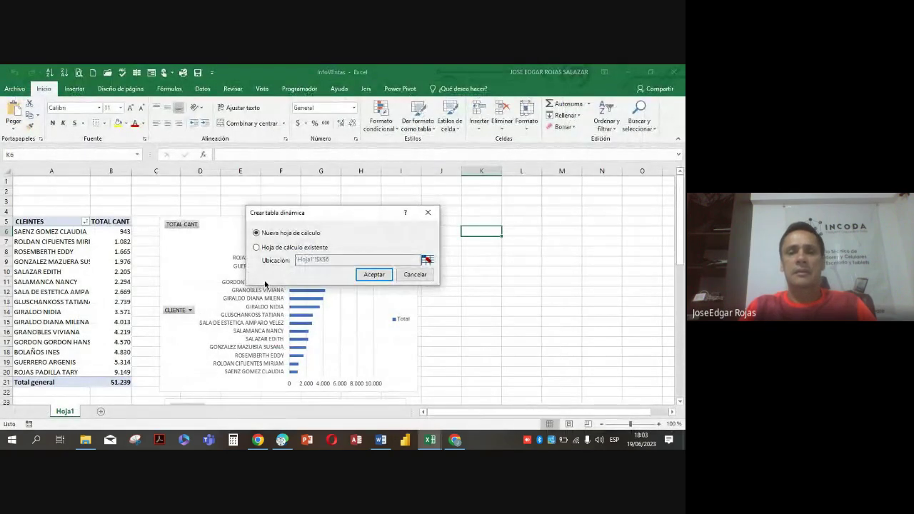
{"action": "left_click", "coordinate": [256, 248]}
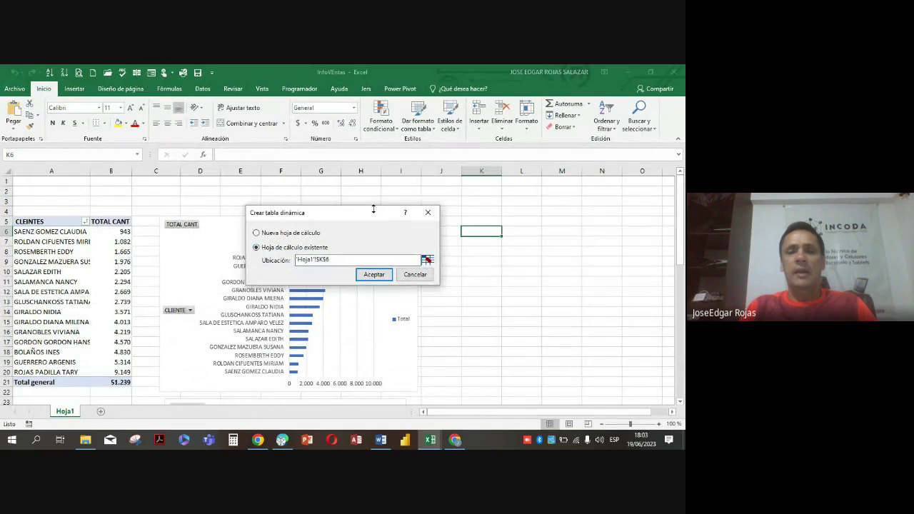
{"action": "left_click", "coordinate": [427, 262]}
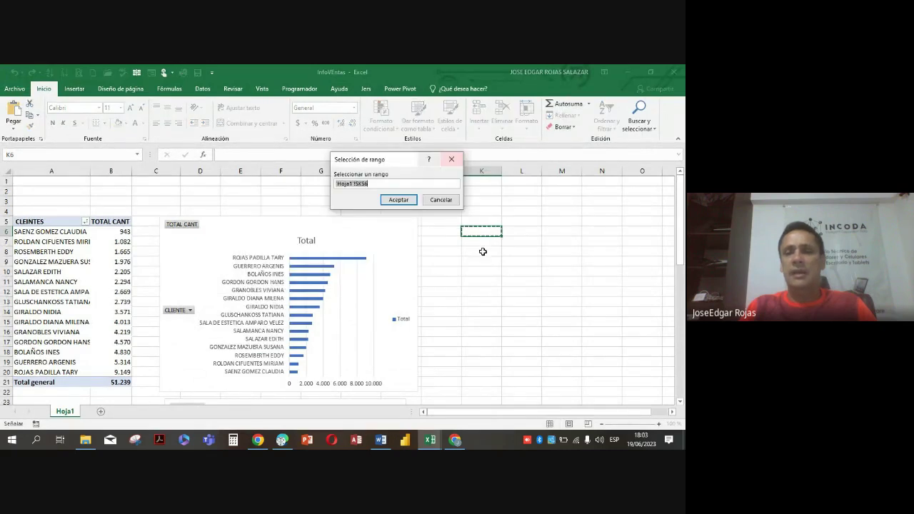
{"action": "left_click", "coordinate": [481, 232]}
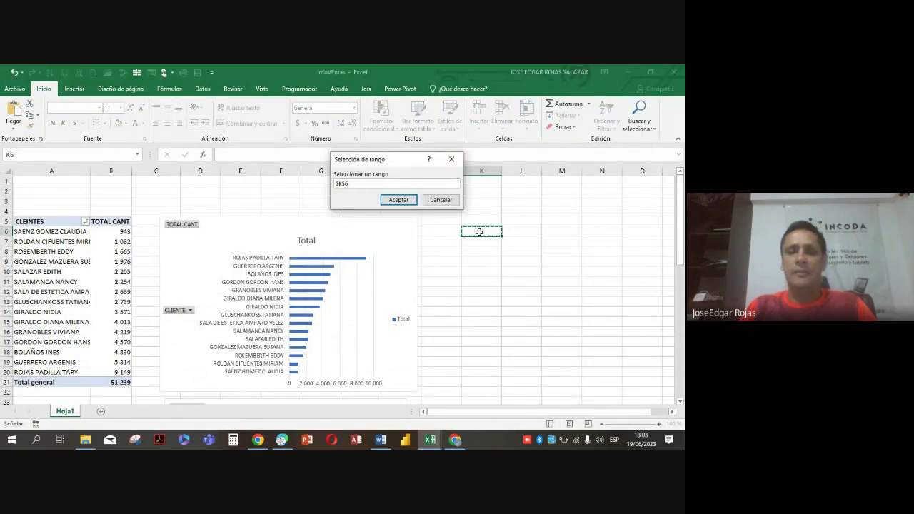
{"action": "left_click", "coordinate": [400, 200]}
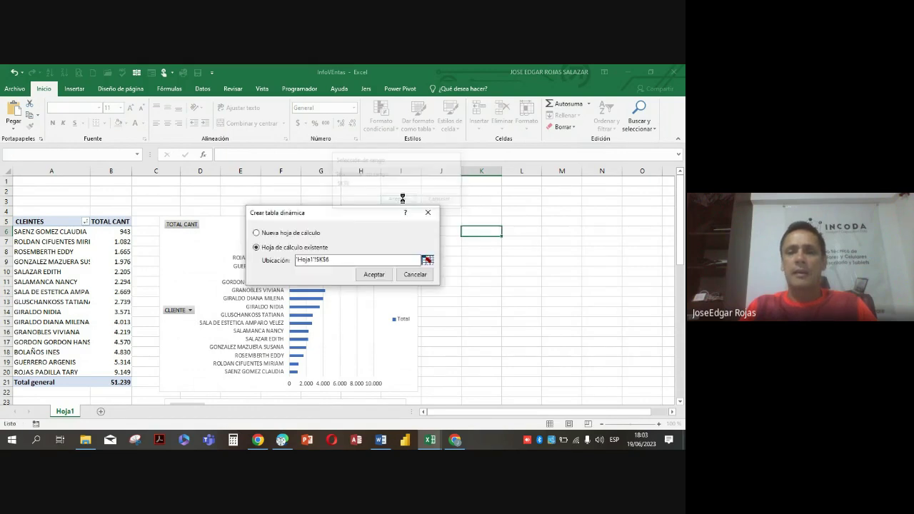
{"action": "left_click", "coordinate": [373, 275]}
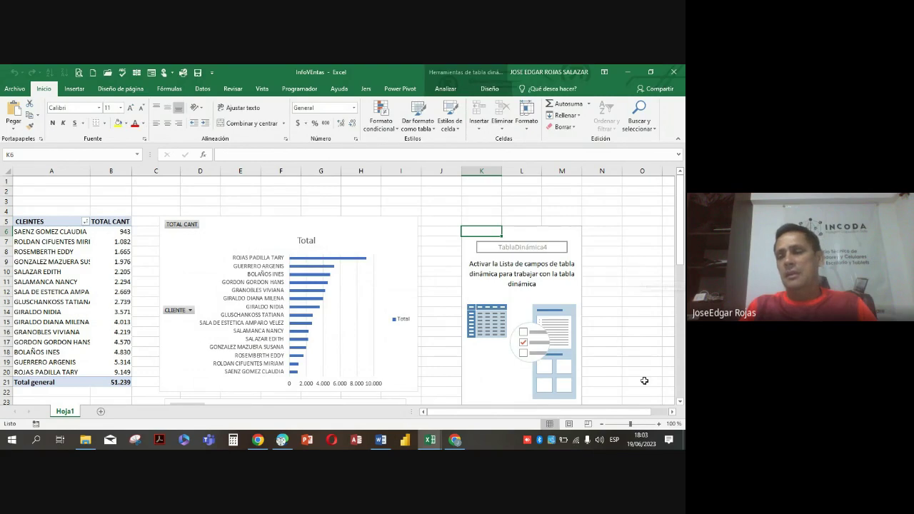
- Add the TotalCant measure to the empty pivot at K6, showing 51.239
{"action": "right_click", "coordinate": [529, 290]}
{"action": "right_click", "coordinate": [512, 263]}
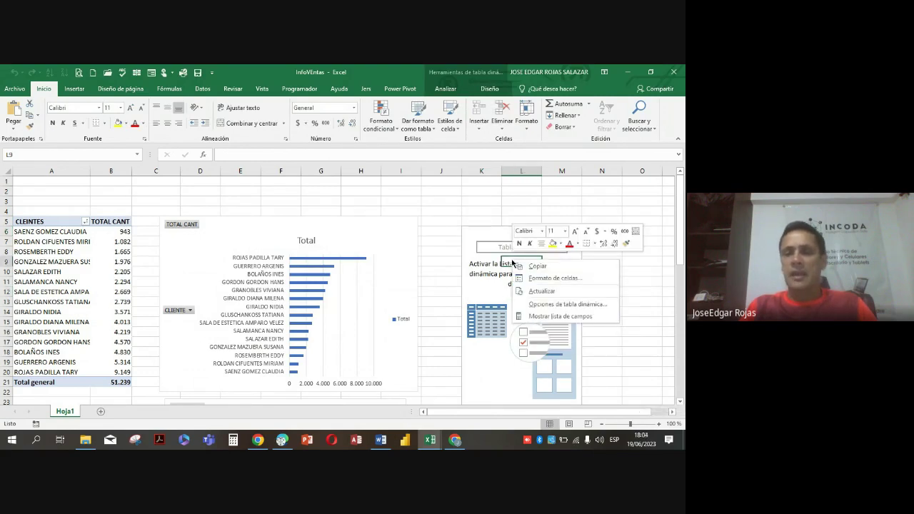
{"action": "left_click", "coordinate": [553, 316]}
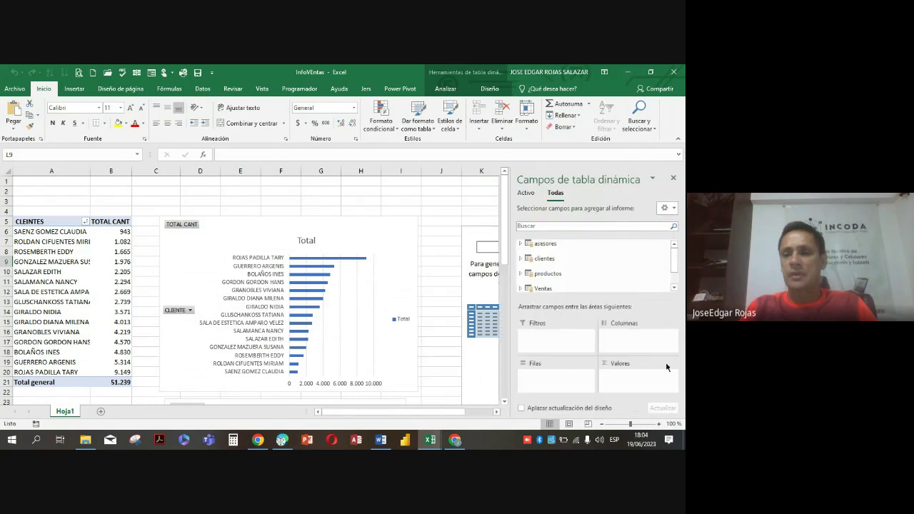
{"action": "left_click", "coordinate": [520, 289]}
{"action": "left_click_drag", "start_coordinate": [675, 262], "coordinate": [674, 290]}
{"action": "left_click", "coordinate": [538, 242]}
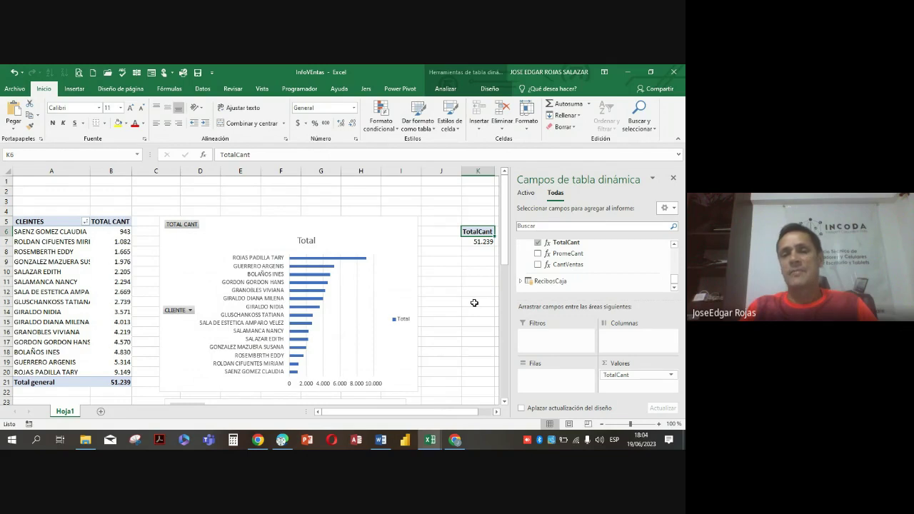
{"action": "left_click", "coordinate": [495, 412]}
{"action": "left_click", "coordinate": [496, 413]}
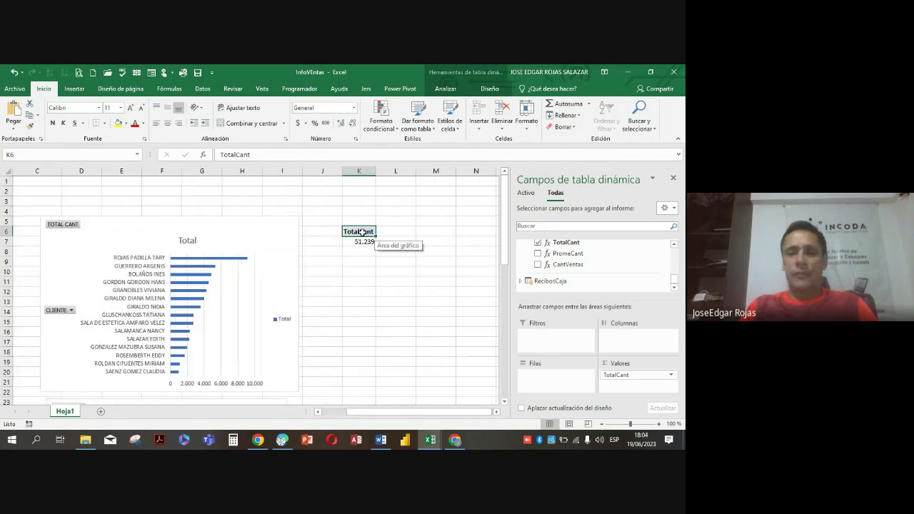
- Copy the TotalCant pivot at K6:K7 and paste it at M6
{"action": "left_click_drag", "start_coordinate": [358, 232], "coordinate": [358, 240]}
{"action": "key", "text": "ctrl+c"}
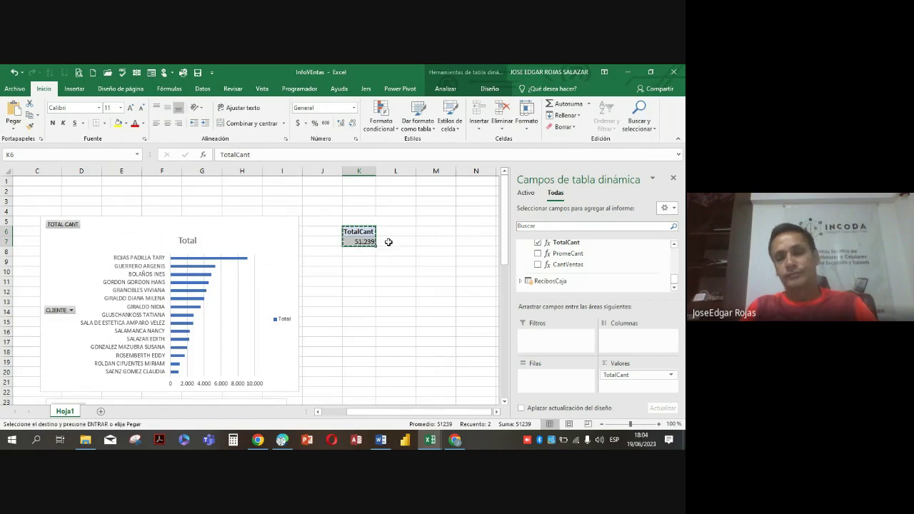
{"action": "left_click", "coordinate": [426, 230]}
{"action": "key", "text": "ctrl+v"}
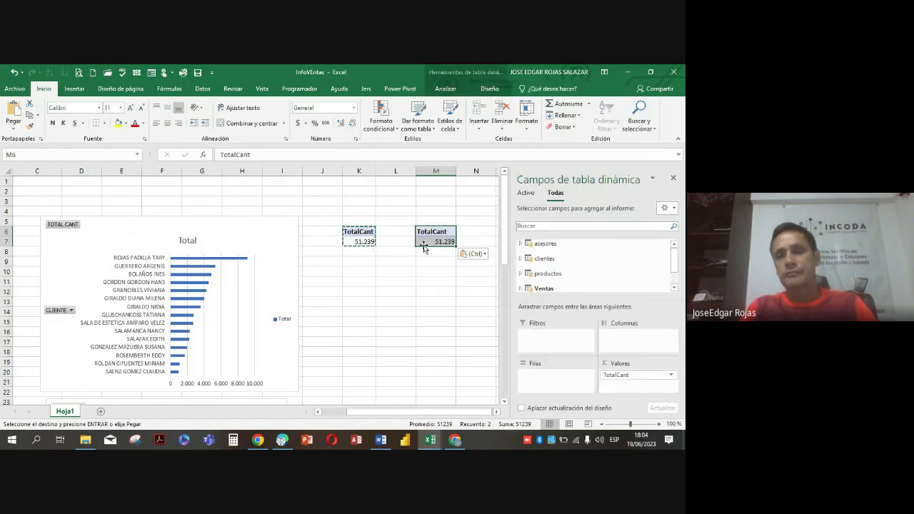
- In the M6 copy, replace TotalCant with PromeCant, showing 78
{"action": "left_click", "coordinate": [429, 241]}
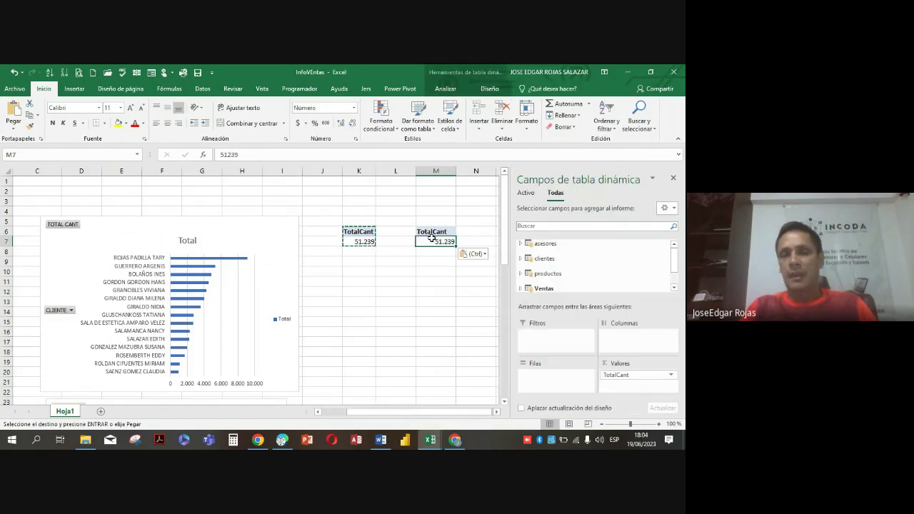
{"action": "left_click", "coordinate": [520, 287]}
{"action": "scroll", "coordinate": [571, 271], "scroll_direction": "down", "scroll_amount": 5}
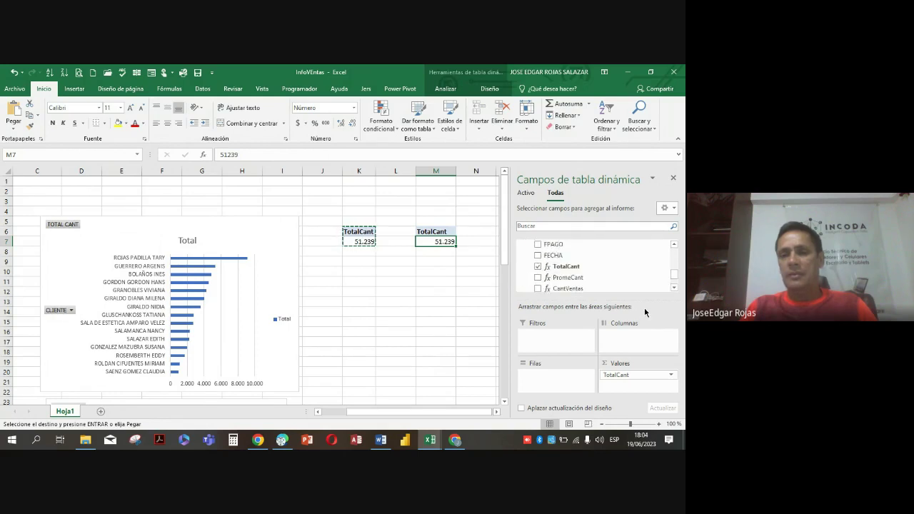
{"action": "scroll", "coordinate": [541, 275], "scroll_direction": "up", "scroll_amount": 2}
{"action": "left_click", "coordinate": [537, 267]}
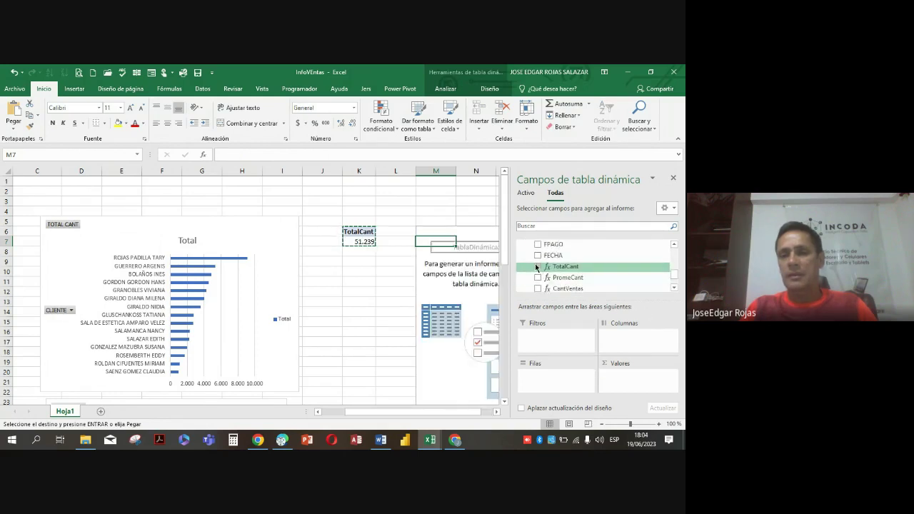
{"action": "left_click", "coordinate": [538, 278]}
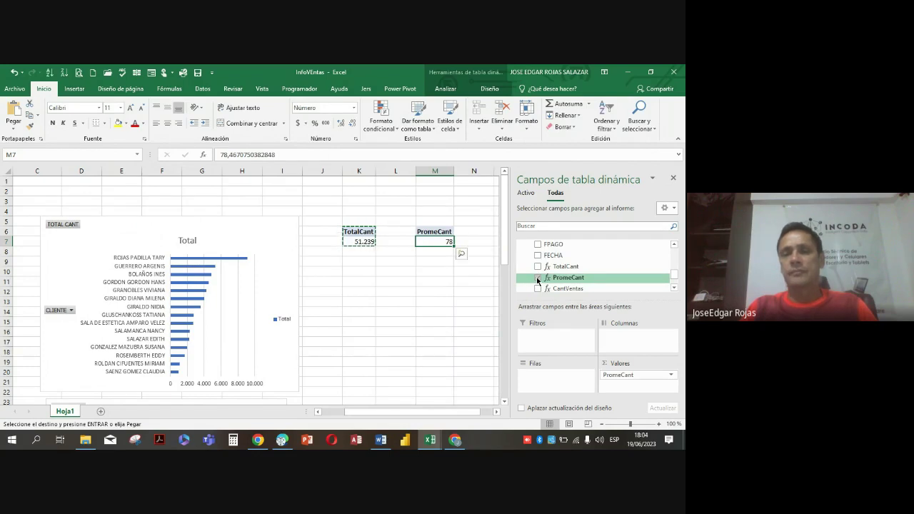
{"action": "left_click", "coordinate": [497, 413]}
{"action": "left_click", "coordinate": [498, 413]}
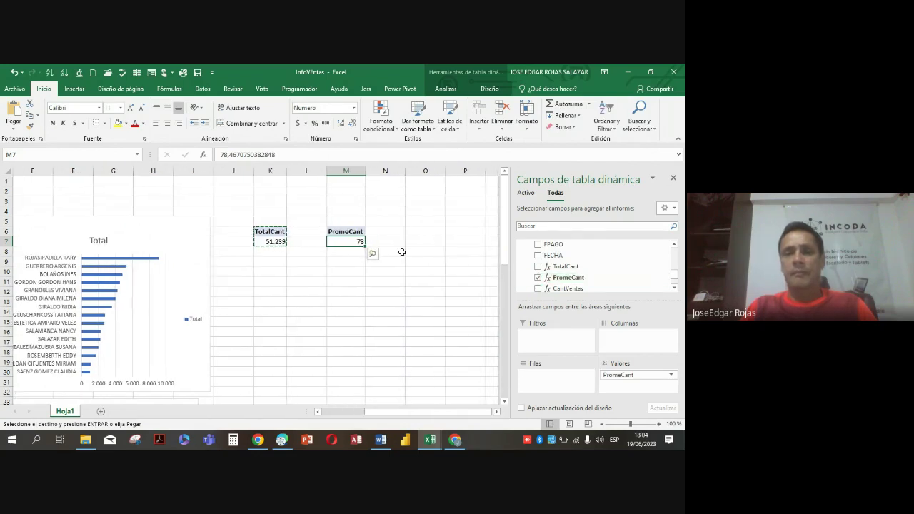
{"action": "left_click", "coordinate": [425, 230]}
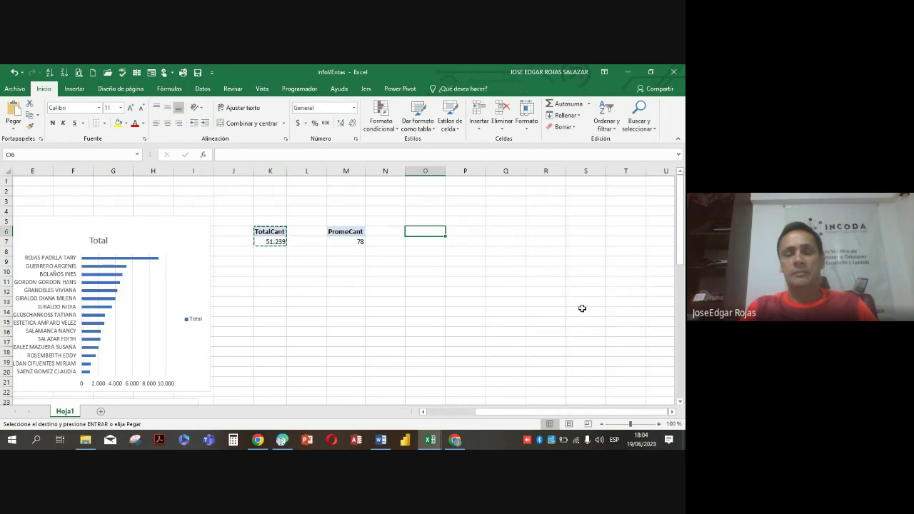
{"action": "left_click", "coordinate": [343, 232]}
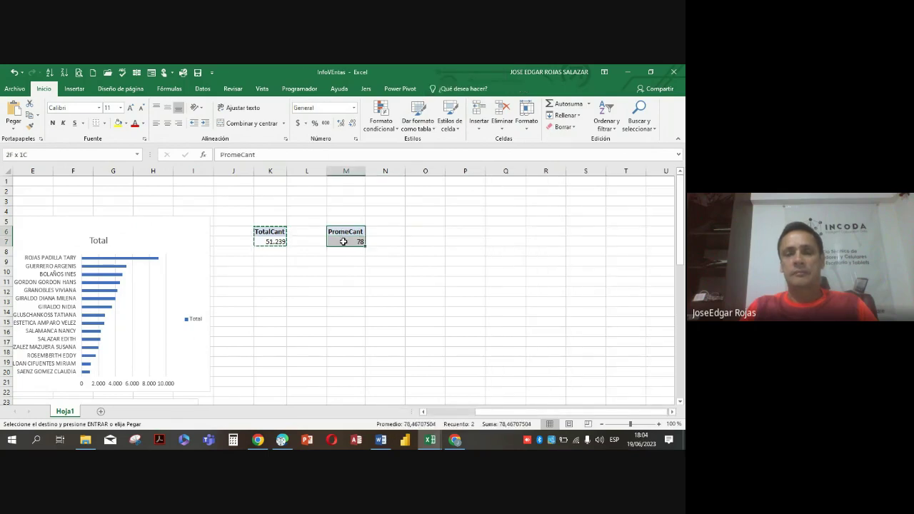
- Paste a third pivot copy at O6 and swap TotalCant for CantVentas, showing 653
{"action": "left_click", "coordinate": [418, 236]}
{"action": "key", "text": "ctrl+v"}
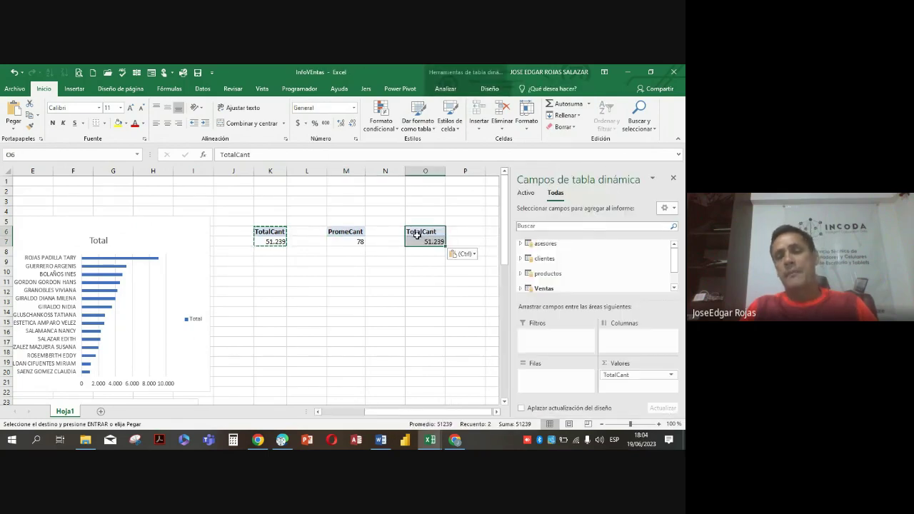
{"action": "left_click_drag", "start_coordinate": [613, 378], "coordinate": [339, 353]}
{"action": "left_click", "coordinate": [520, 288]}
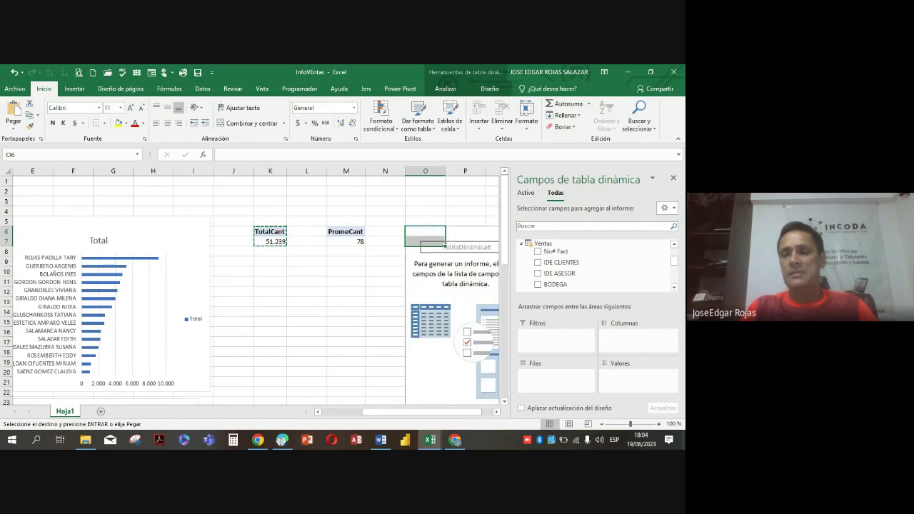
{"action": "scroll", "coordinate": [586, 294], "scroll_direction": "down", "scroll_amount": 4}
{"action": "left_click", "coordinate": [673, 287]}
{"action": "left_click_drag", "start_coordinate": [674, 287], "coordinate": [673, 287]}
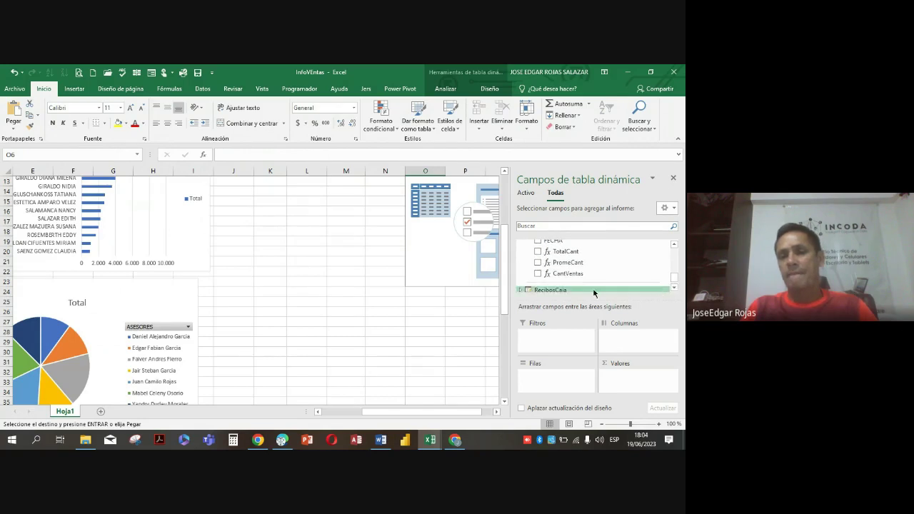
{"action": "left_click", "coordinate": [539, 273]}
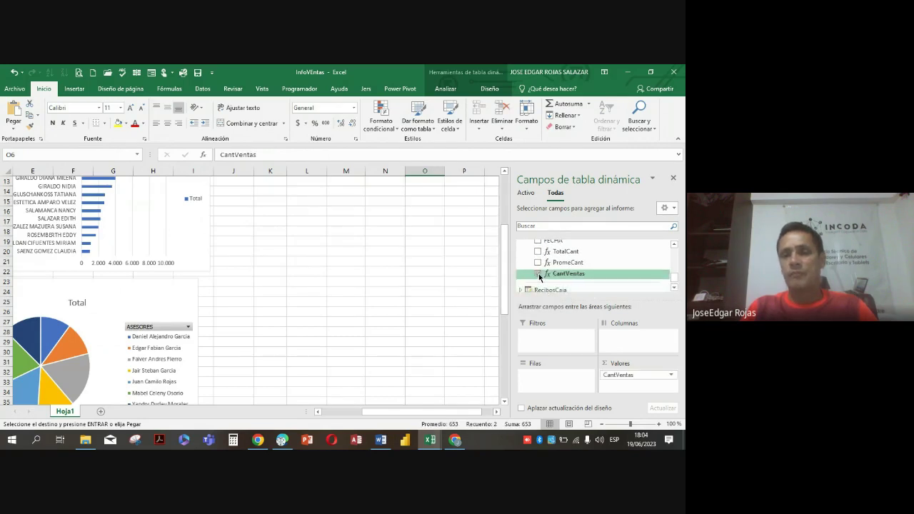
{"action": "left_click", "coordinate": [373, 274]}
{"action": "scroll", "coordinate": [378, 278], "scroll_direction": "up", "scroll_amount": 4}
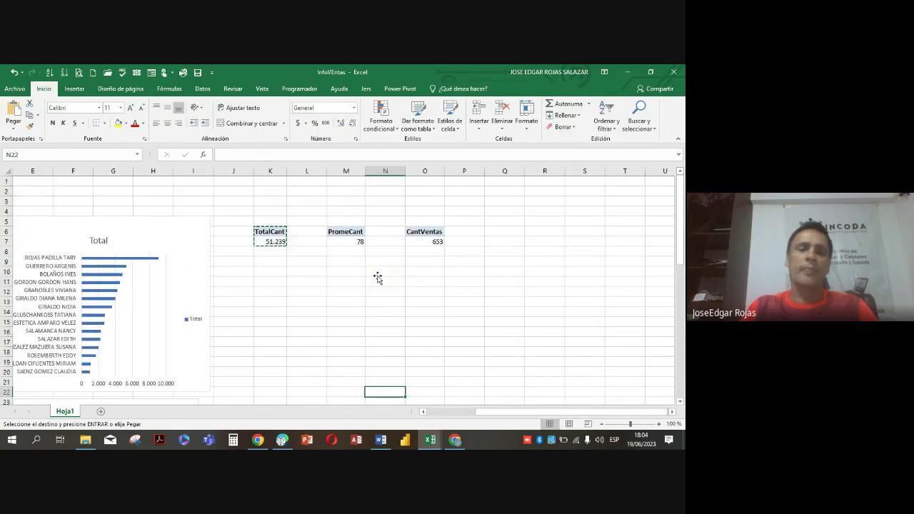
{"action": "left_click", "coordinate": [388, 291]}
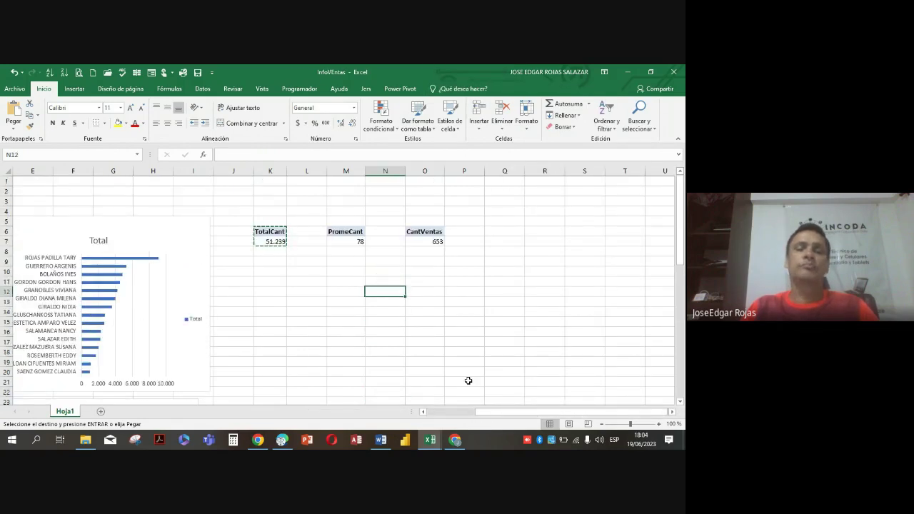
{"action": "left_click", "coordinate": [288, 301]}
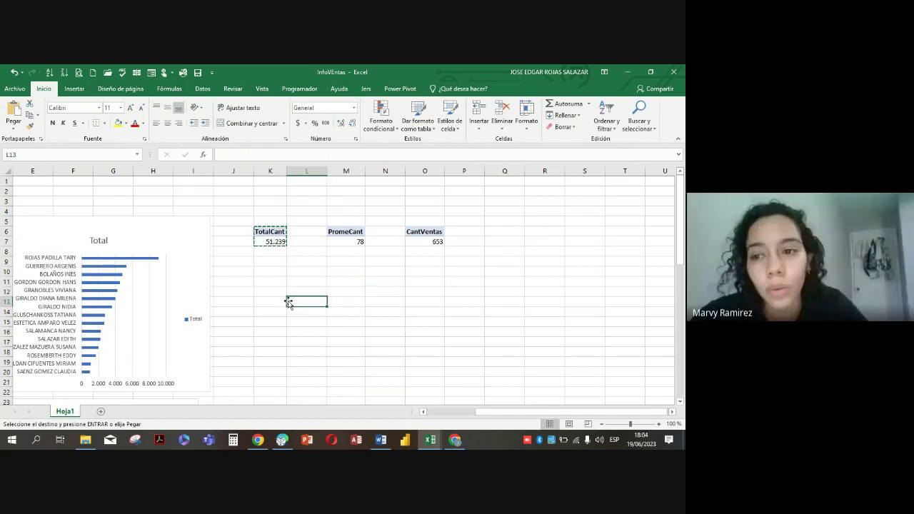
- Widen column K so the TotalCant header and 51.239 fit, then cancel the pending copy
{"action": "left_click", "coordinate": [267, 237]}
{"action": "left_click_drag", "start_coordinate": [285, 171], "coordinate": [305, 171]}
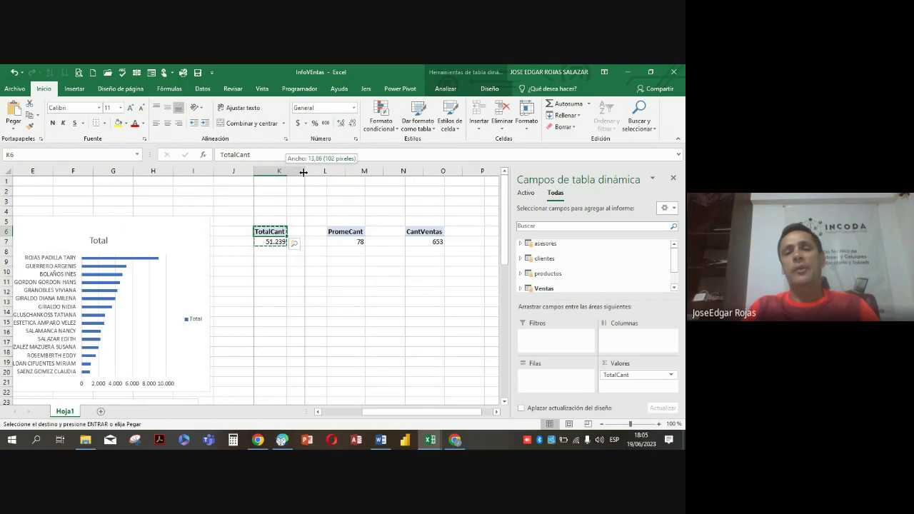
{"action": "left_click", "coordinate": [363, 242]}
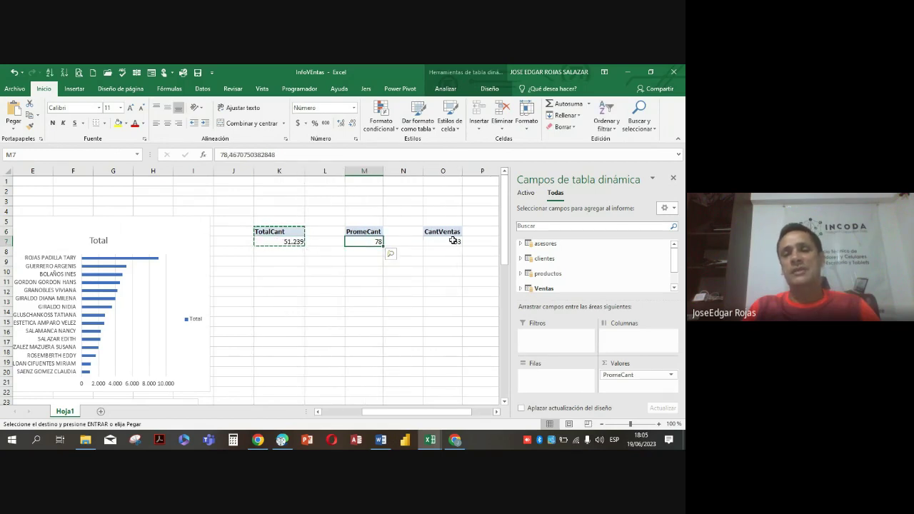
{"action": "left_click", "coordinate": [441, 241]}
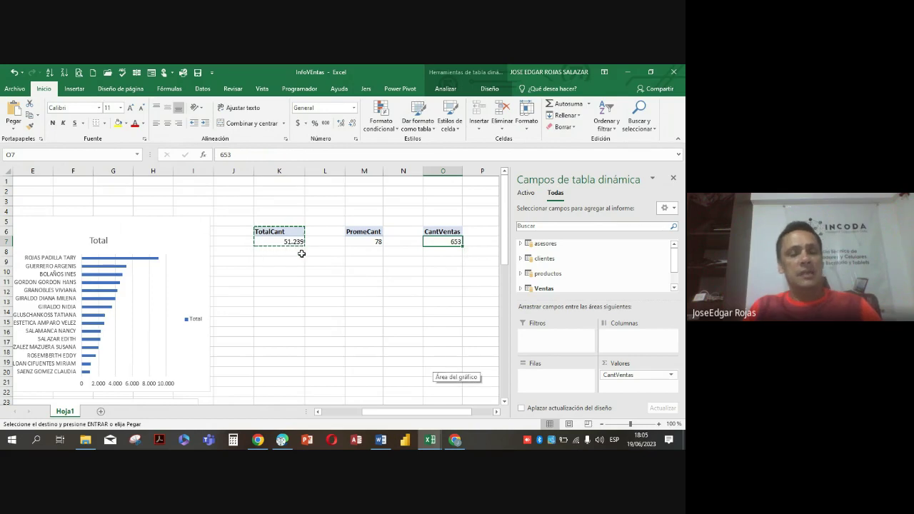
{"action": "key", "text": "Escape"}
- Rename the K6 pivot table to TotalCant in its PivotTable Options
{"action": "right_click", "coordinate": [277, 241]}
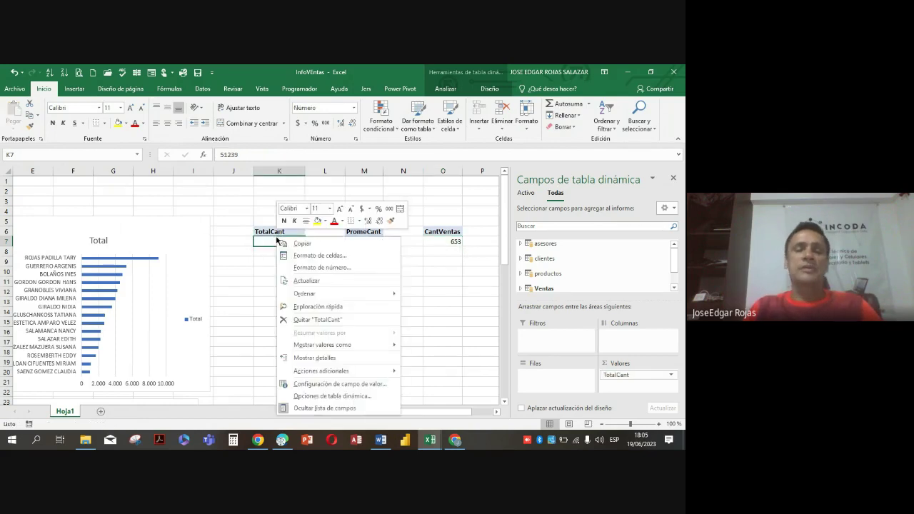
{"action": "left_click", "coordinate": [334, 397]}
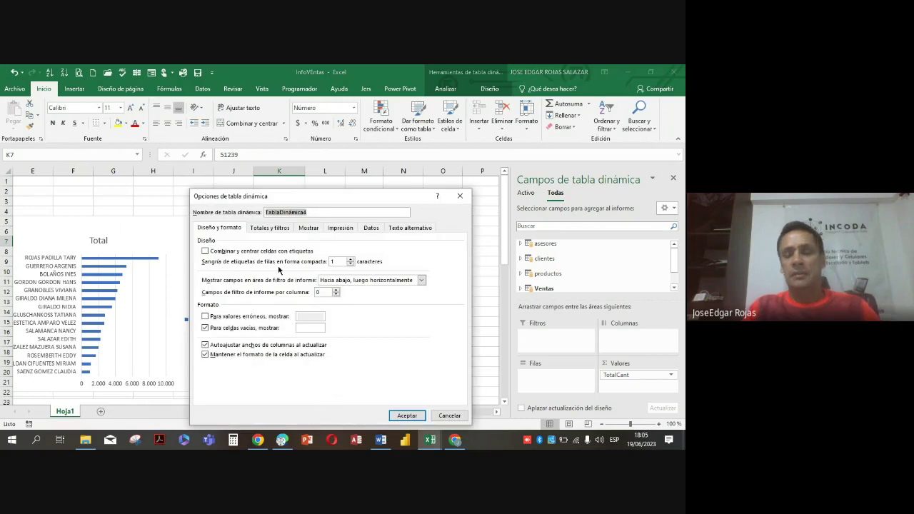
{"action": "type", "text": "TOT"}
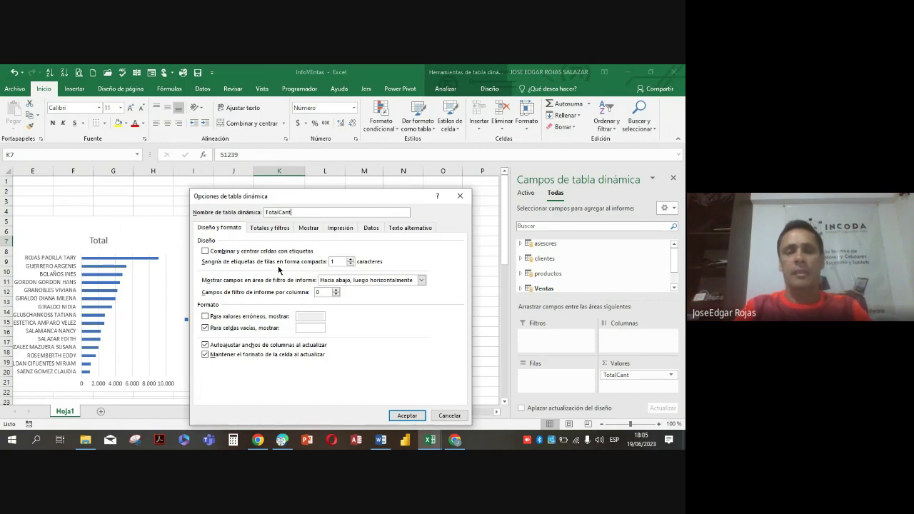
{"action": "key", "text": "Return"}
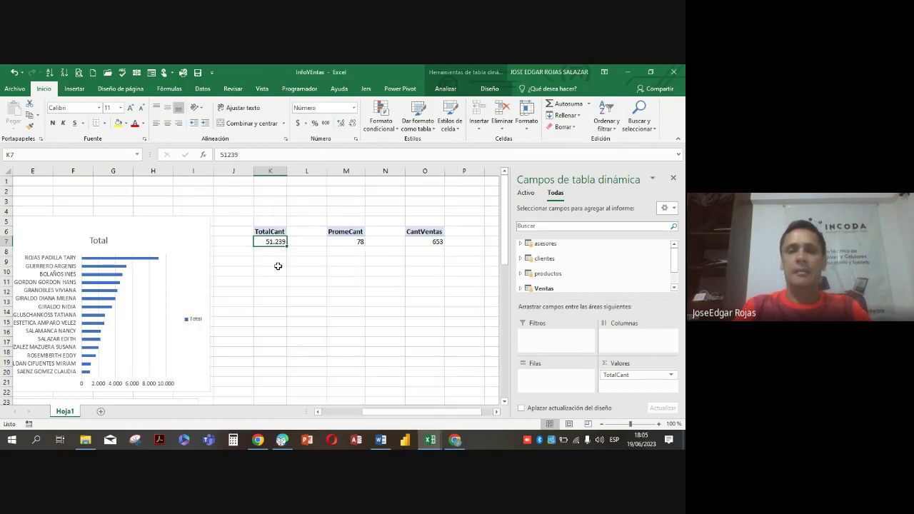
- Rename the M6 pivot table to promeCant
{"action": "left_click", "coordinate": [350, 241]}
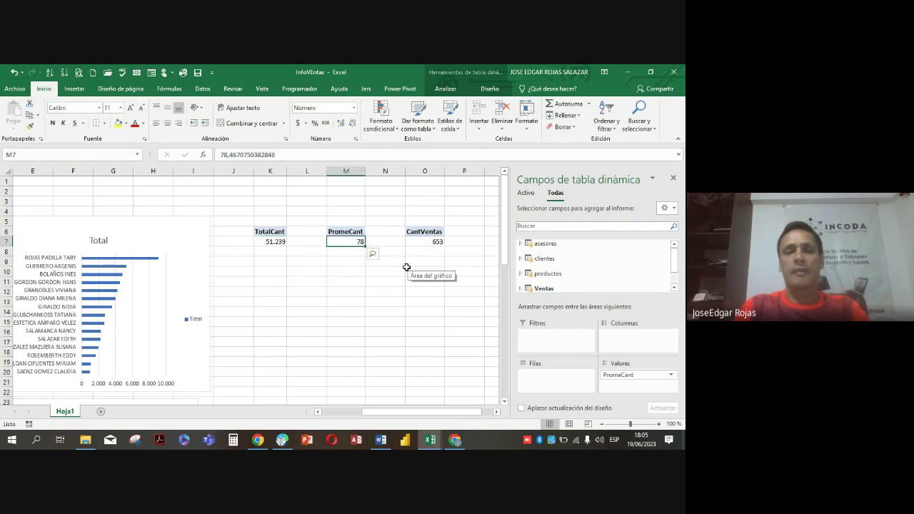
{"action": "right_click", "coordinate": [339, 244]}
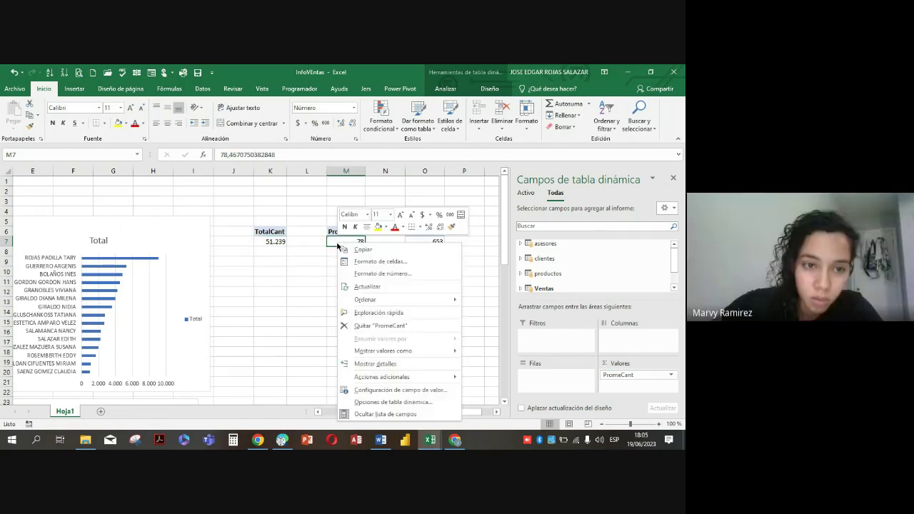
{"action": "left_click", "coordinate": [367, 402]}
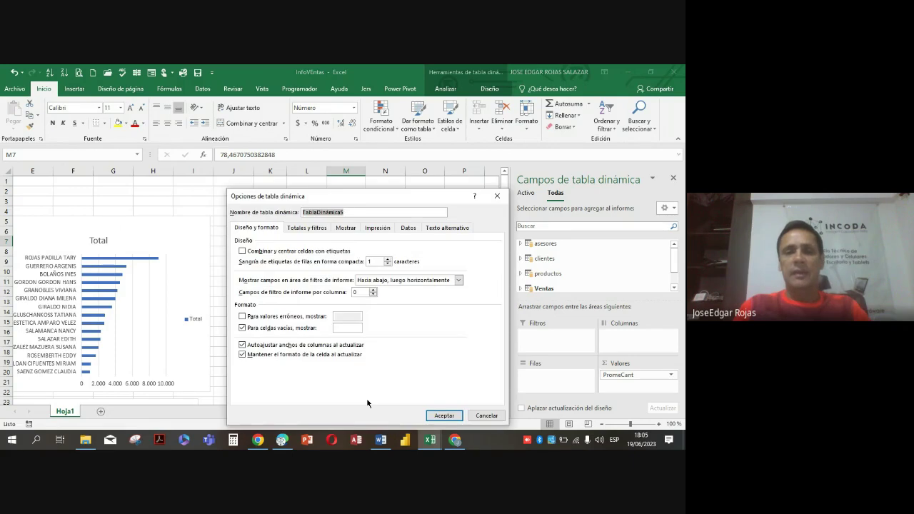
{"action": "type", "text": "promeCant"}
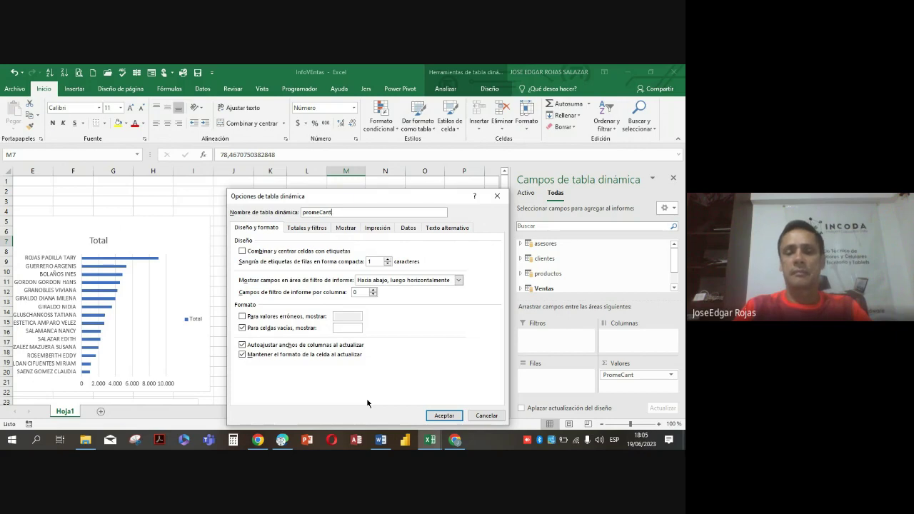
{"action": "key", "text": "Return"}
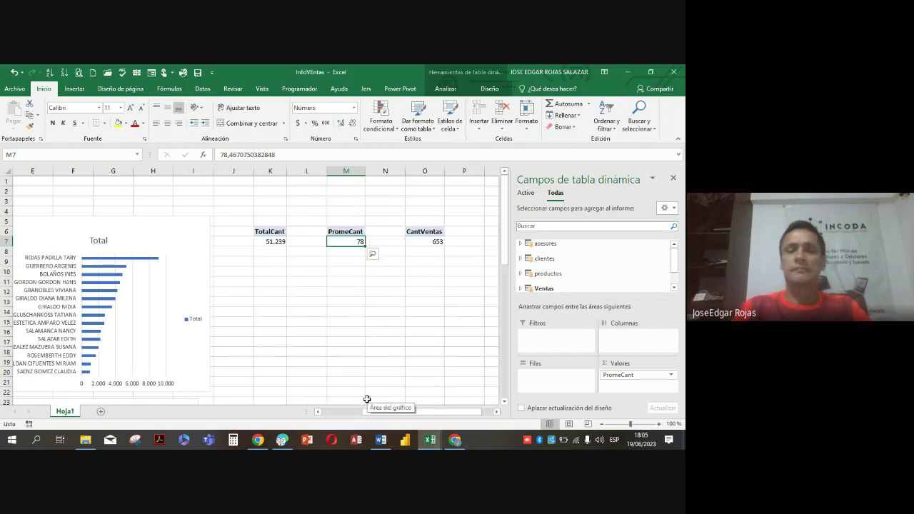
- Rename the O6 pivot table to cantVtas
{"action": "left_click", "coordinate": [426, 244]}
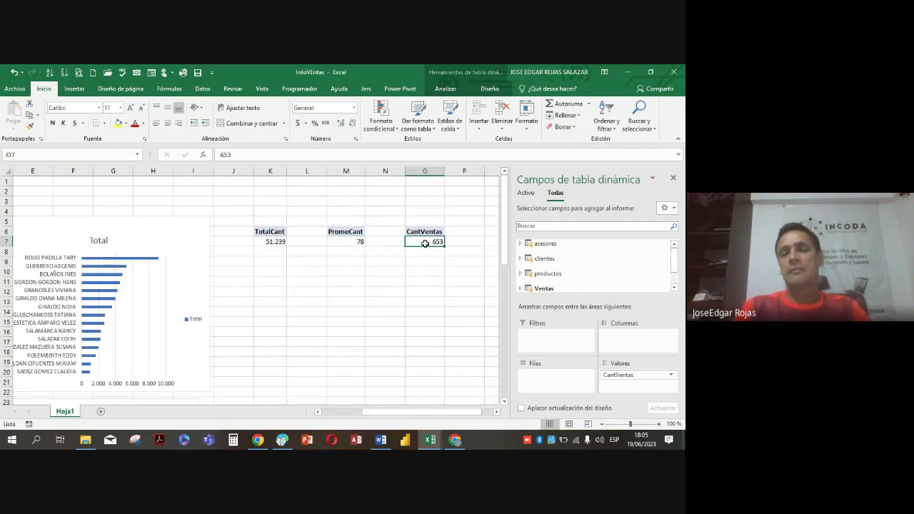
{"action": "right_click", "coordinate": [427, 245]}
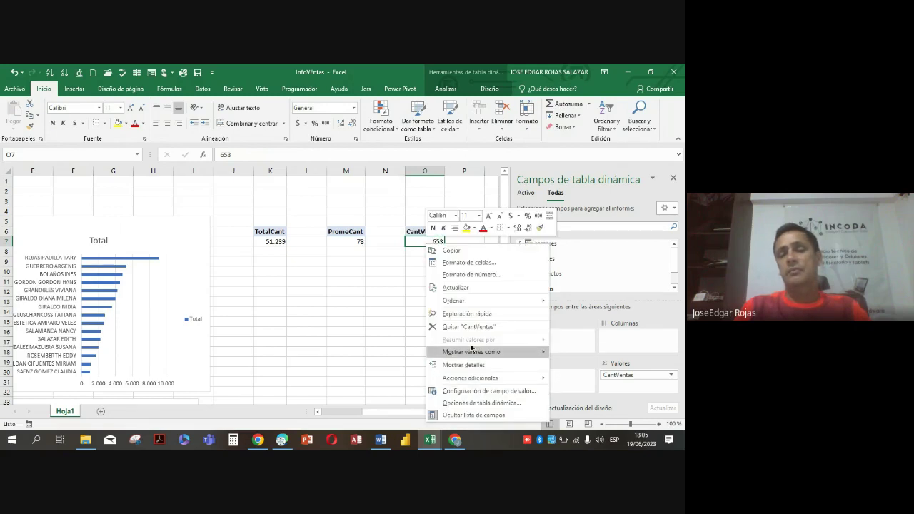
{"action": "left_click", "coordinate": [472, 404]}
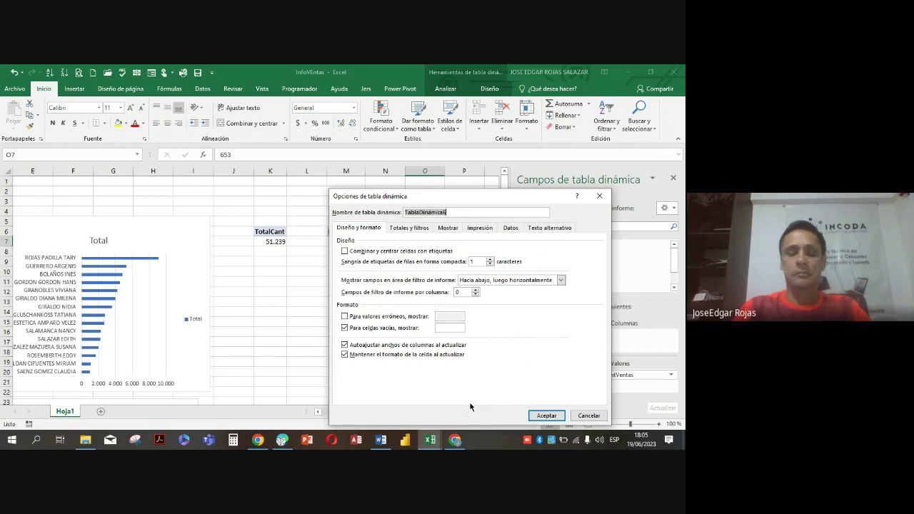
{"action": "type", "text": "cantVtas"}
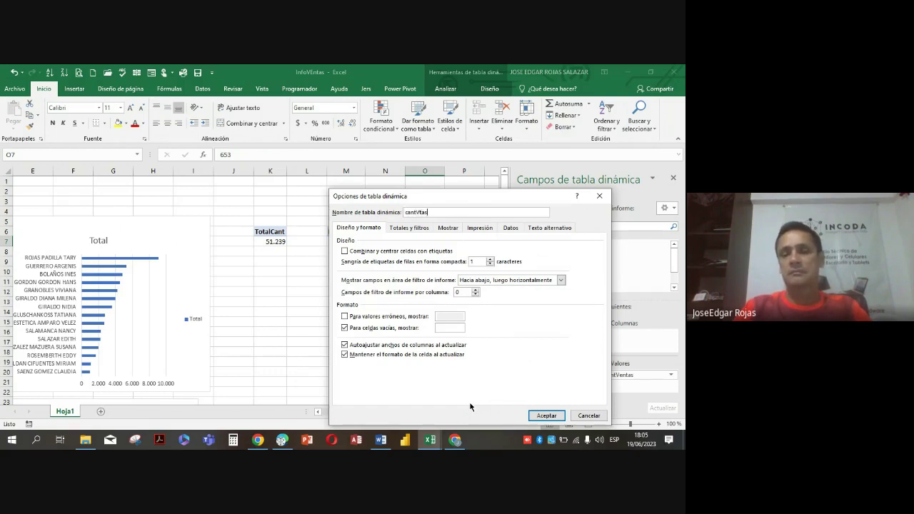
{"action": "key", "text": "Return"}
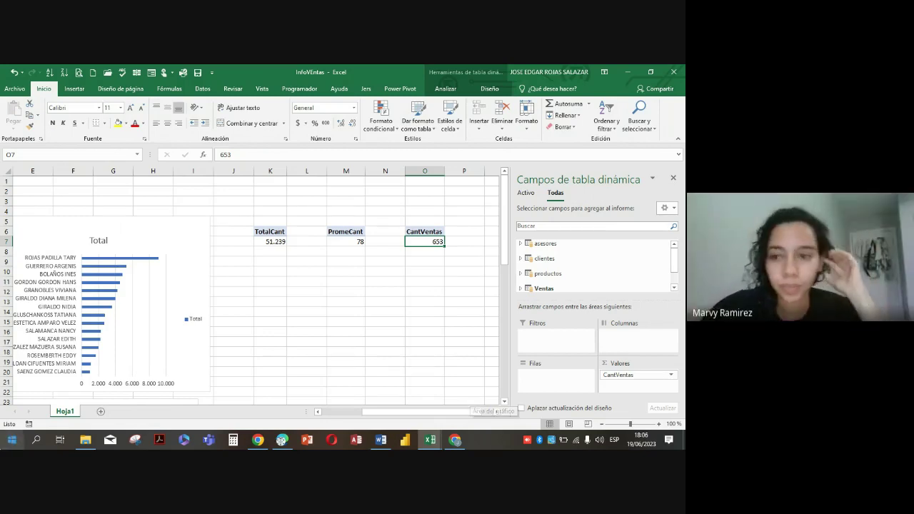
- Rename Hoja1 to AnalisiCant and add a new sheet named DashboardCant
{"action": "double_click", "coordinate": [66, 412]}
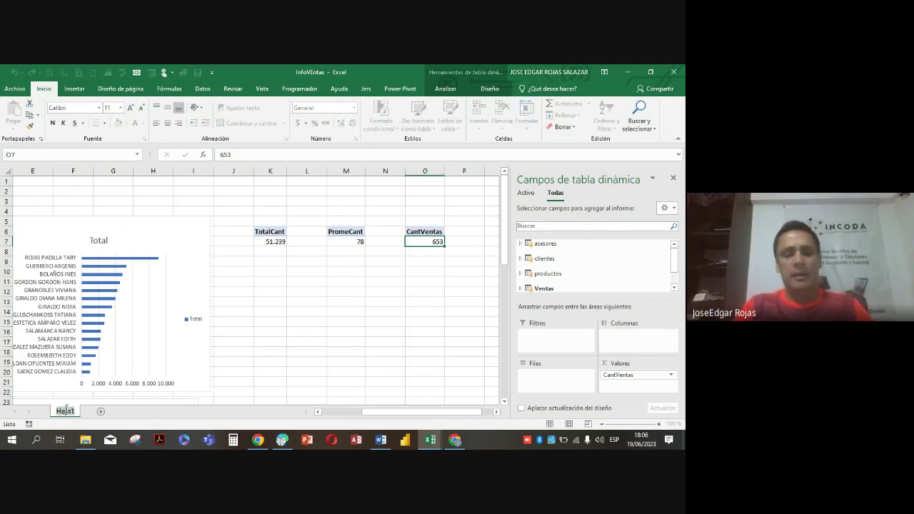
{"action": "type", "text": "AnalisisC"}
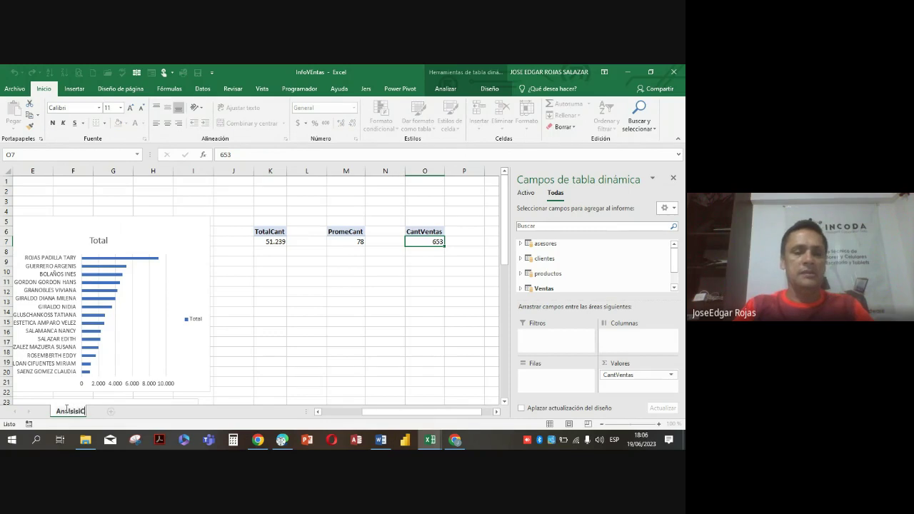
{"action": "type", "text": "ant"}
{"action": "key", "text": "Return"}
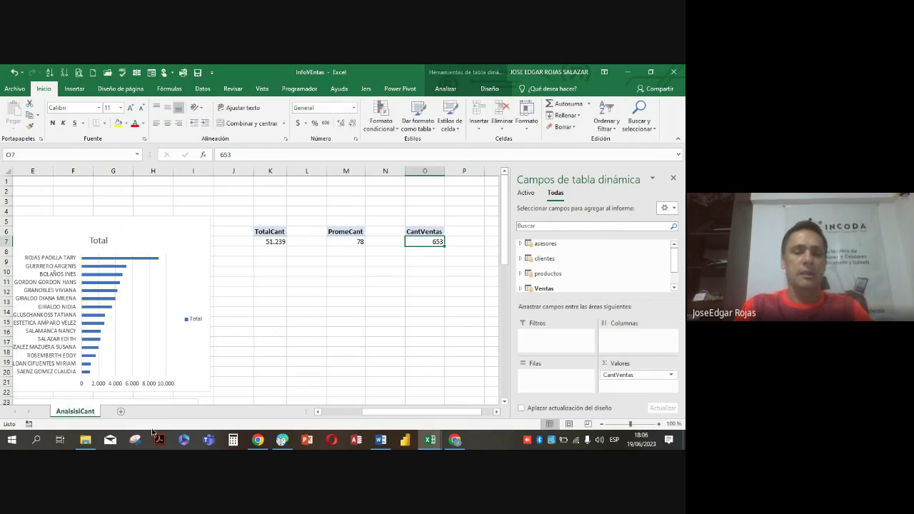
{"action": "left_click", "coordinate": [122, 412]}
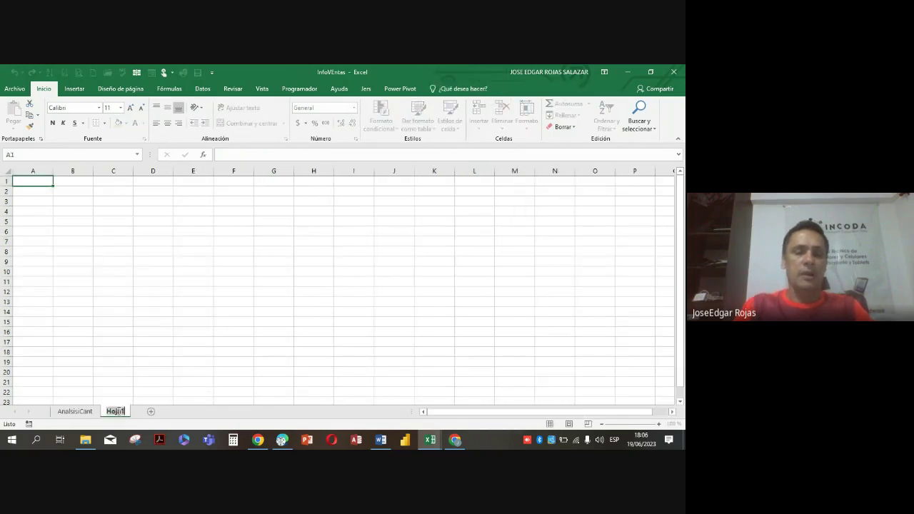
{"action": "type", "text": "Das"}
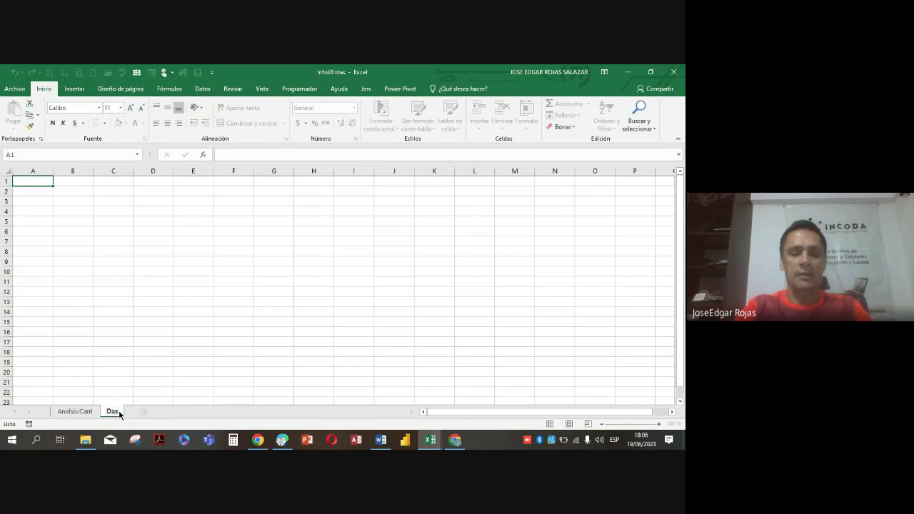
{"action": "type", "text": "hboardCa"}
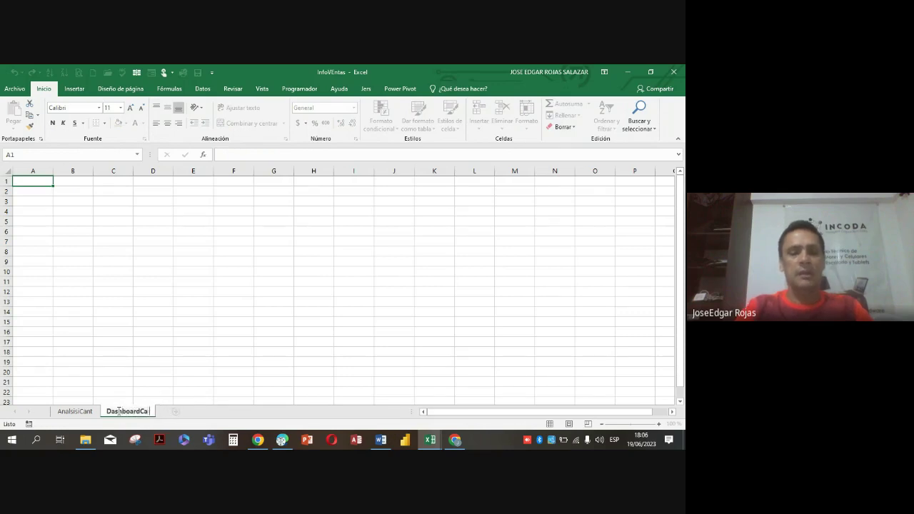
{"action": "type", "text": "nt"}
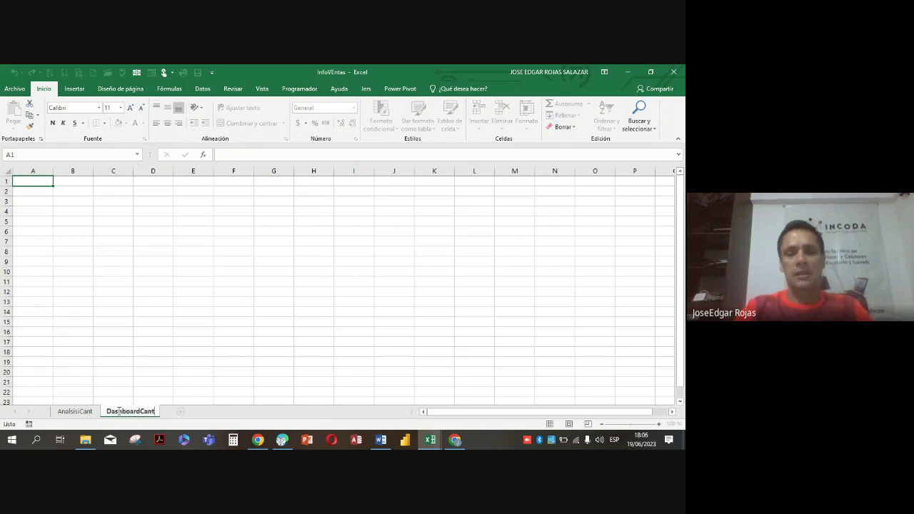
{"action": "key", "text": "Return"}
{"action": "left_click", "coordinate": [198, 235]}
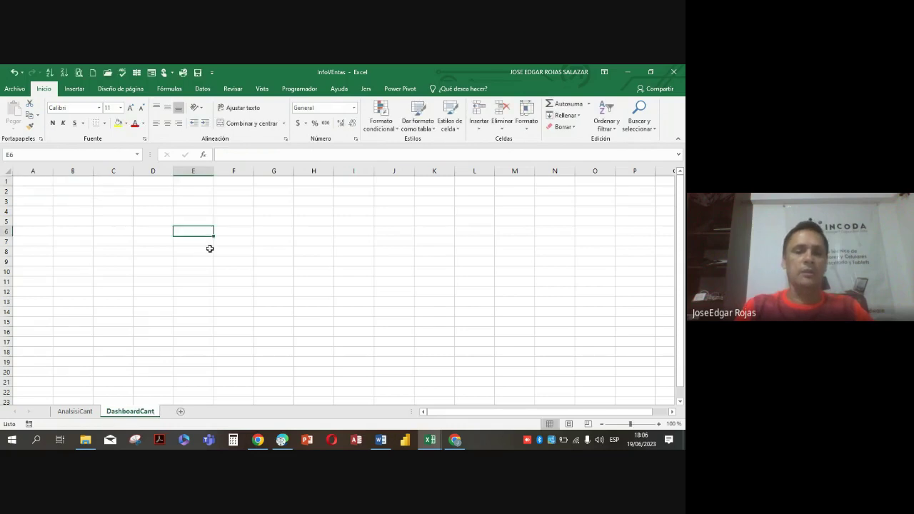
- Return to the AnalisiCant sheet and select the Total bar chart
{"action": "left_click", "coordinate": [76, 412]}
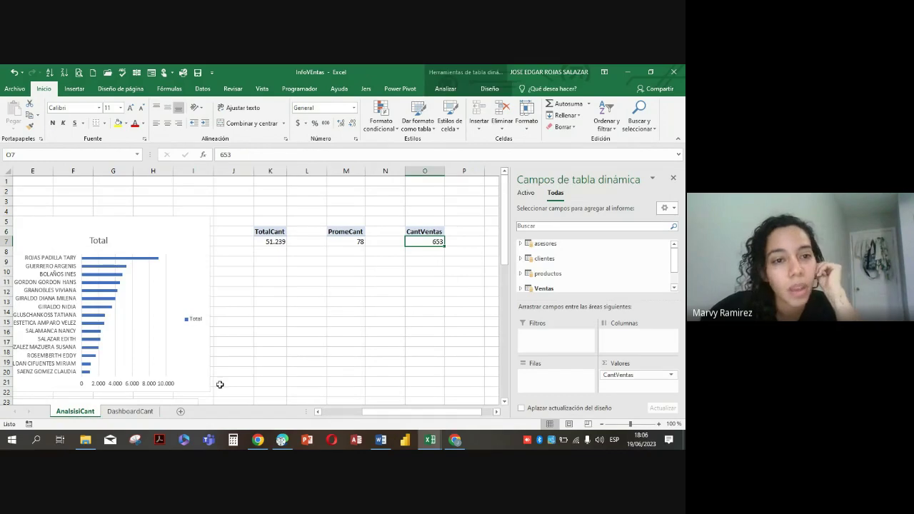
{"action": "left_click", "coordinate": [321, 313]}
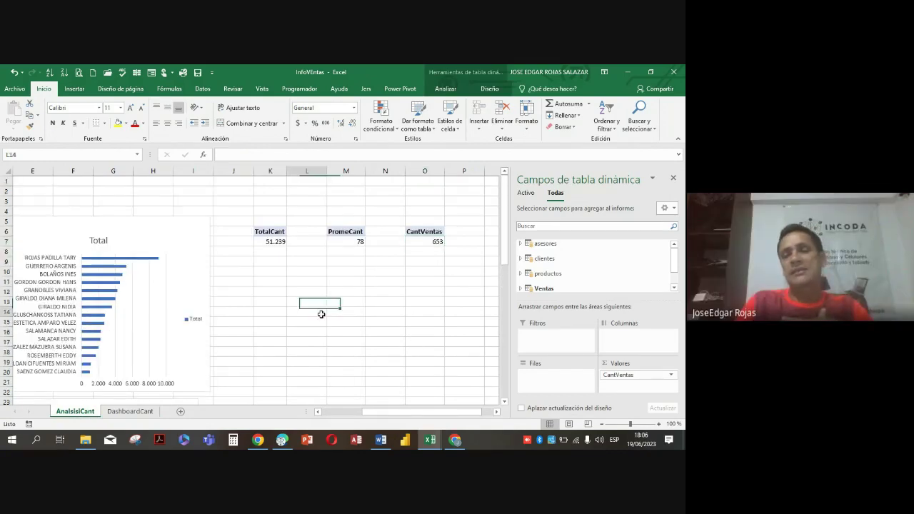
{"action": "left_click_drag", "start_coordinate": [347, 281], "coordinate": [386, 280]}
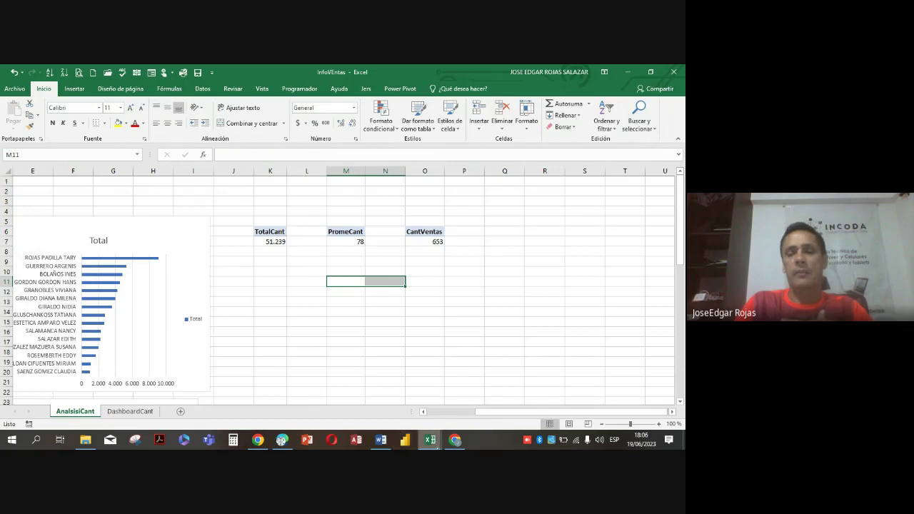
{"action": "mouse_move", "coordinate": [436, 443]}
{"action": "left_click", "coordinate": [233, 283]}
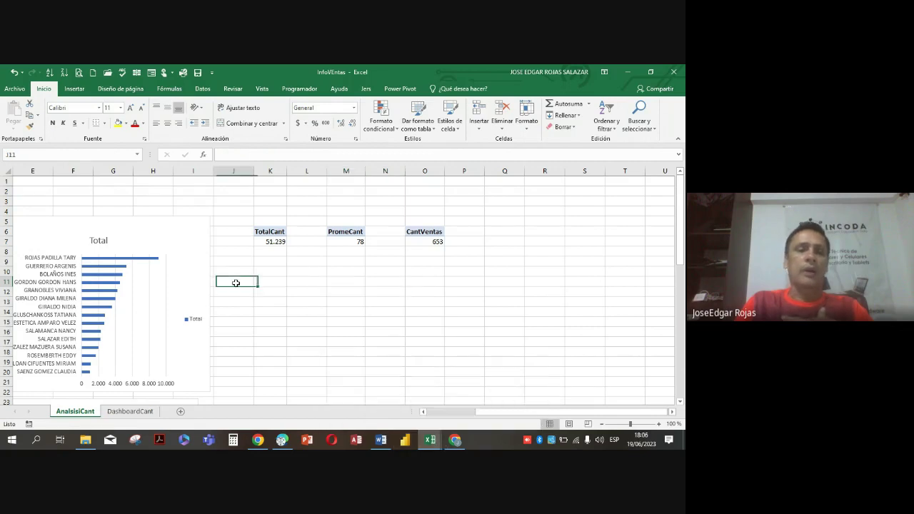
{"action": "left_click", "coordinate": [180, 294]}
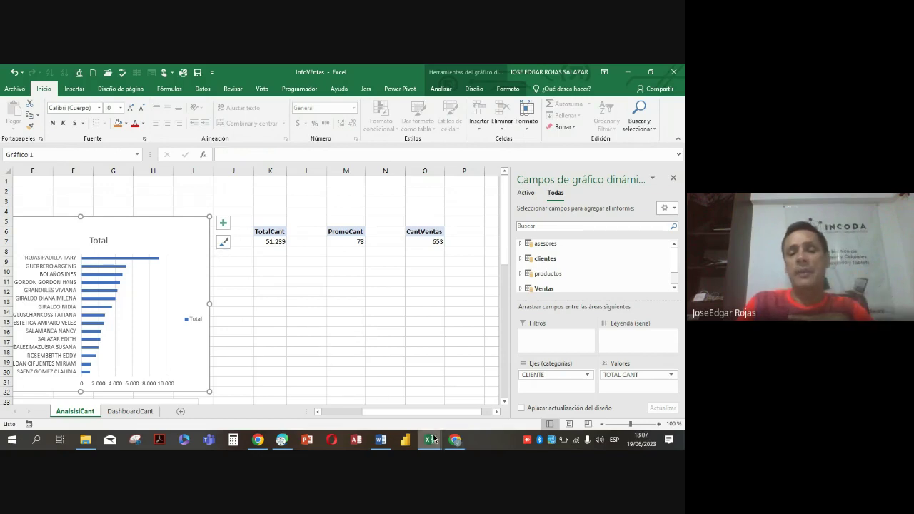
- Refresh the Ventas table in Power Pivot and close the successful refresh report
{"action": "mouse_move", "coordinate": [429, 440]}
{"action": "left_click", "coordinate": [482, 381]}
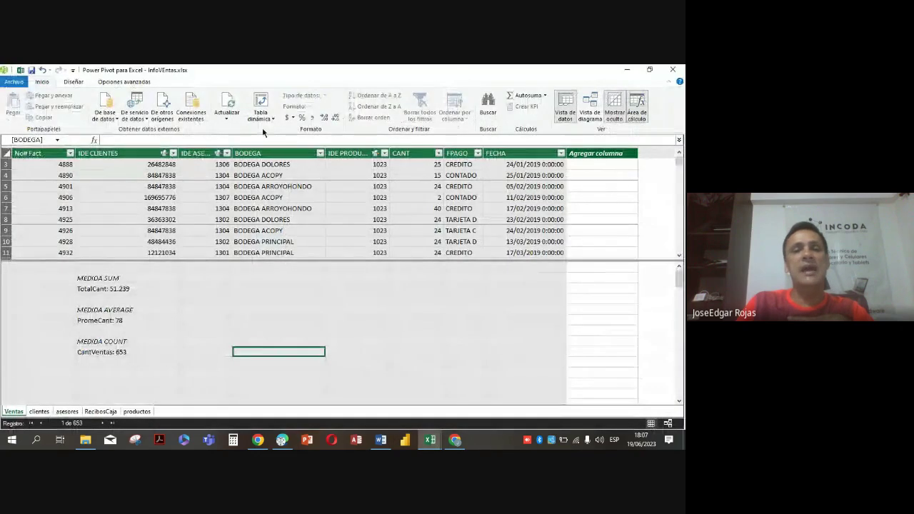
{"action": "left_click", "coordinate": [226, 117]}
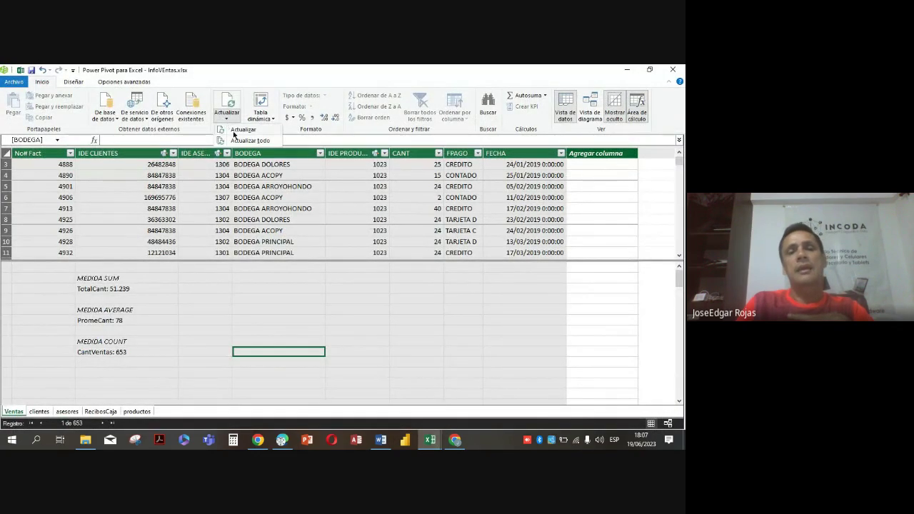
{"action": "left_click", "coordinate": [242, 130]}
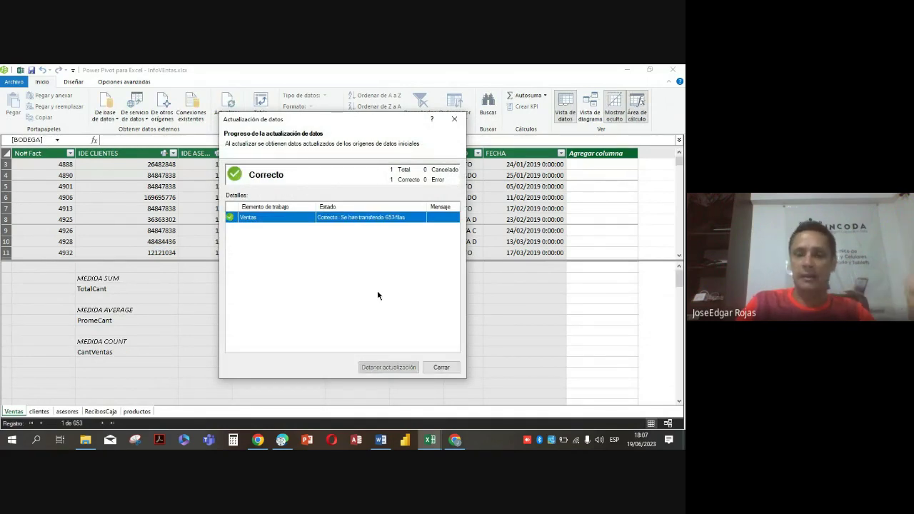
{"action": "left_click", "coordinate": [443, 371]}
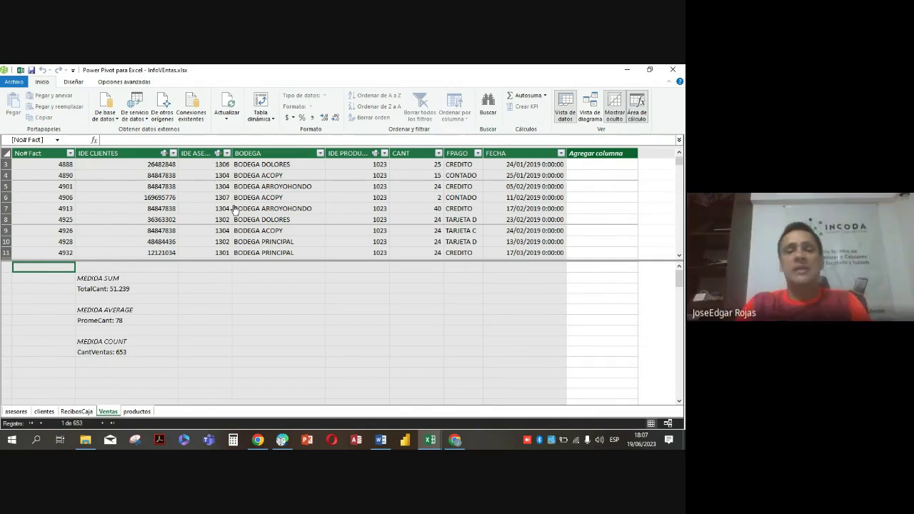
- Bring up the recovered InfoVEntas workbook, dismiss the recovery prompt and enable its data connections
{"action": "left_click", "coordinate": [431, 440]}
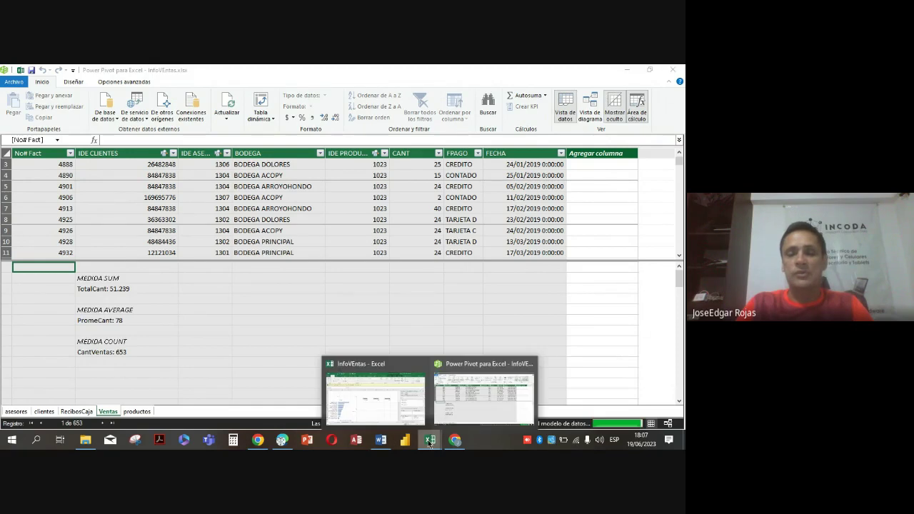
{"action": "left_click", "coordinate": [374, 412]}
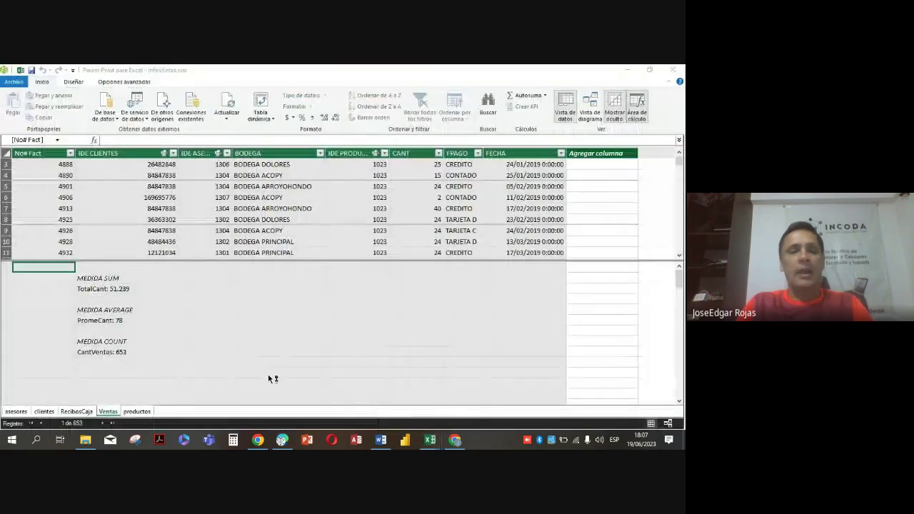
{"action": "left_click", "coordinate": [430, 440]}
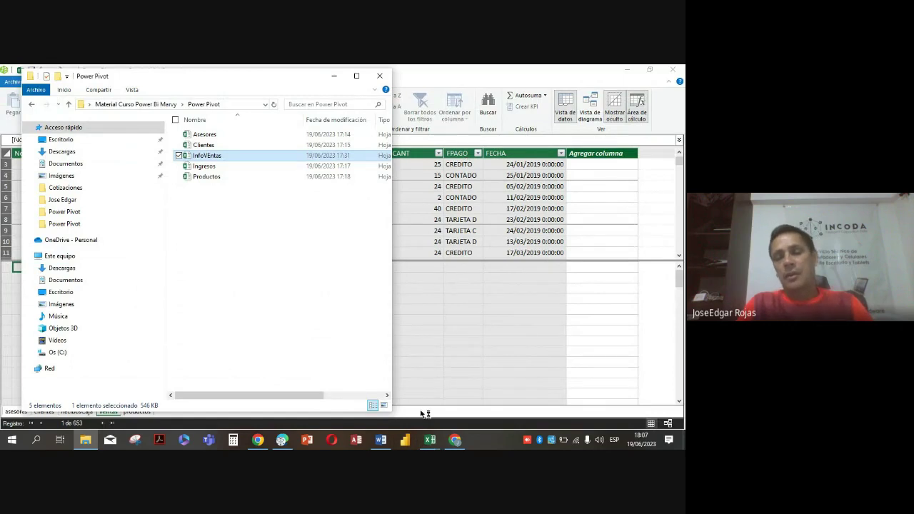
{"action": "left_click", "coordinate": [430, 440]}
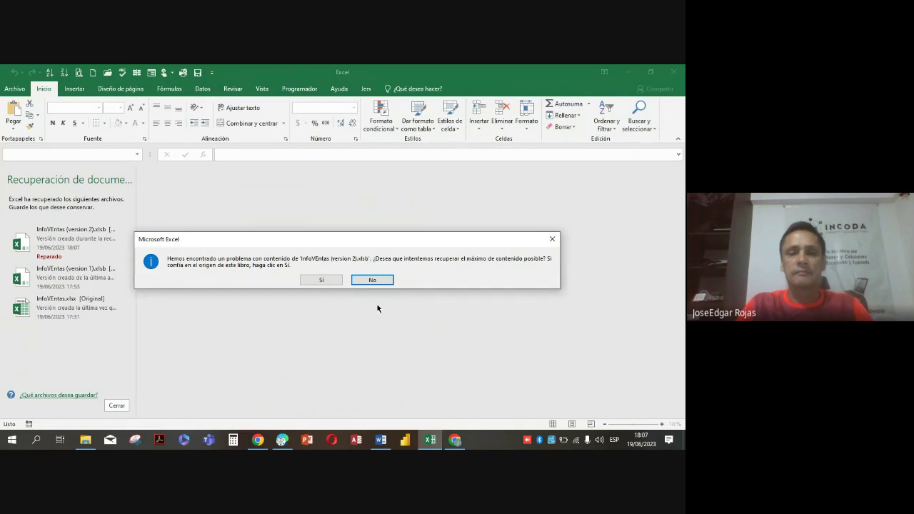
{"action": "left_click", "coordinate": [553, 240]}
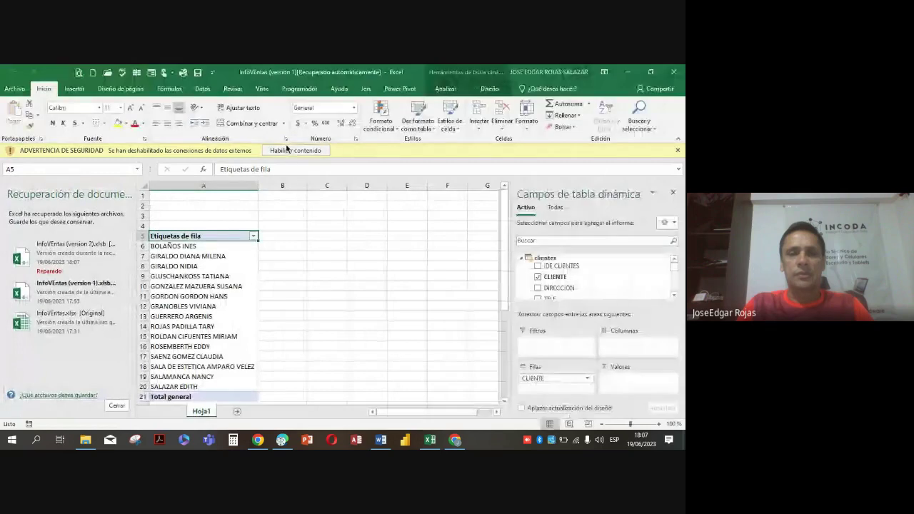
{"action": "left_click", "coordinate": [295, 150]}
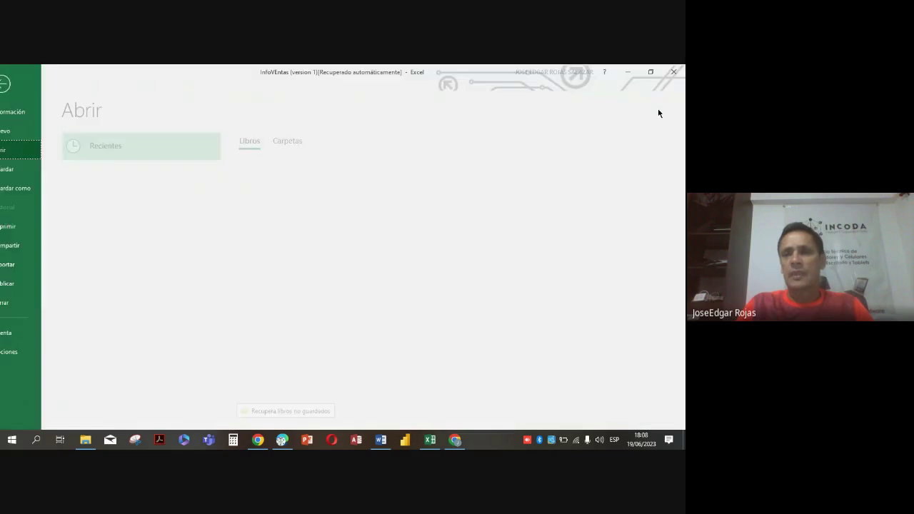
- Close the recovered workbook without saving, then reopen InfoVEntas from File Explorer
{"action": "key", "text": "ctrl+o"}
{"action": "left_click", "coordinate": [674, 73]}
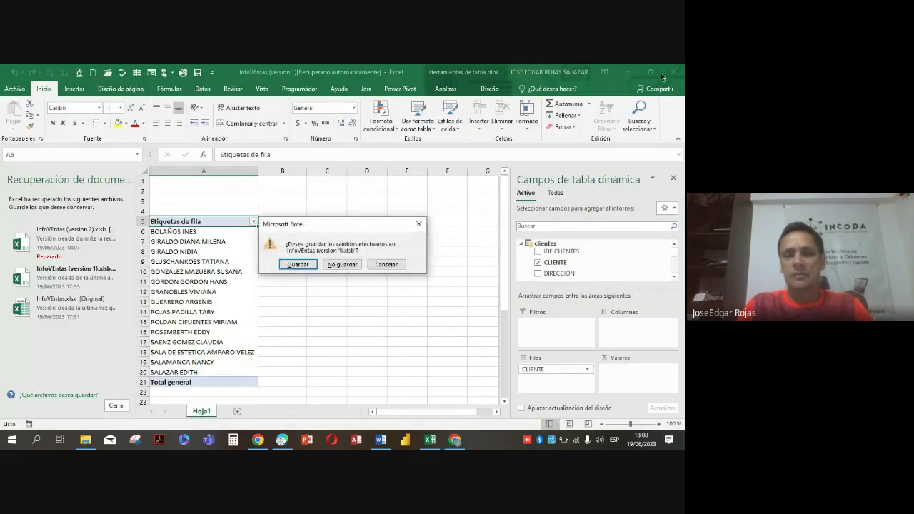
{"action": "left_click", "coordinate": [341, 264]}
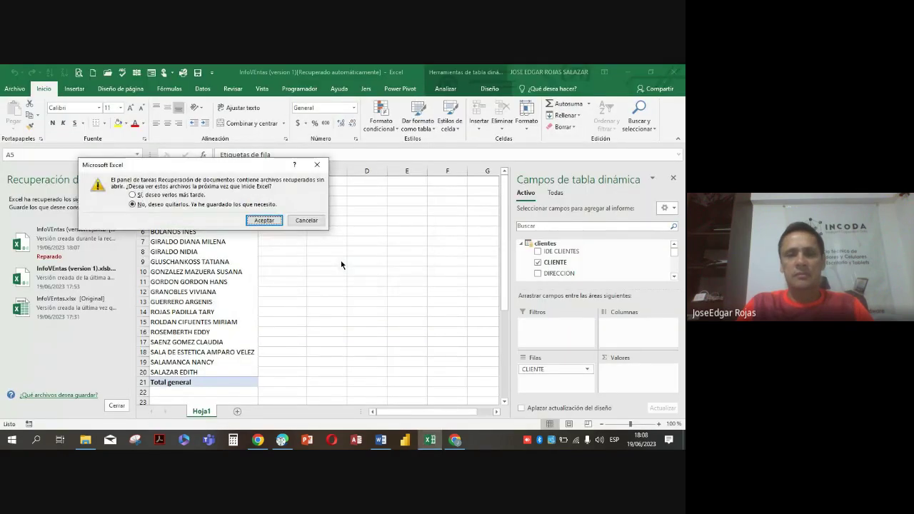
{"action": "left_click", "coordinate": [264, 220]}
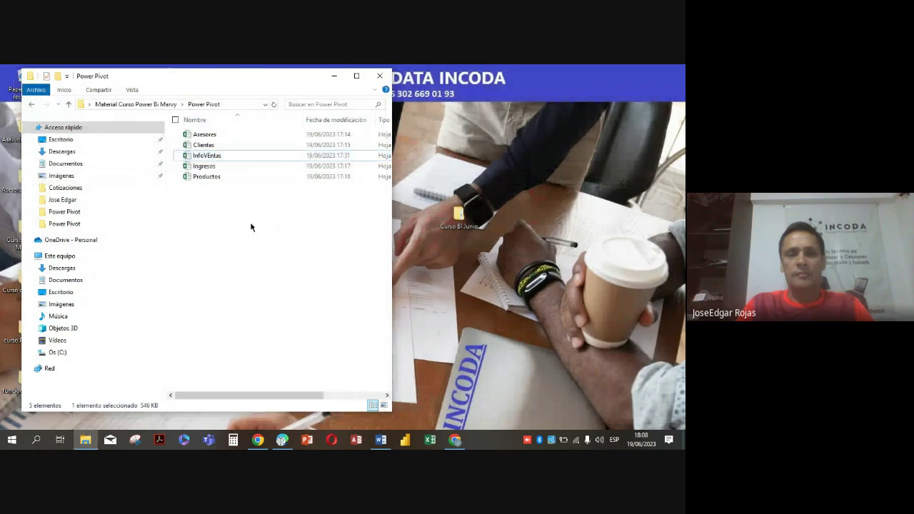
{"action": "double_click", "coordinate": [230, 157]}
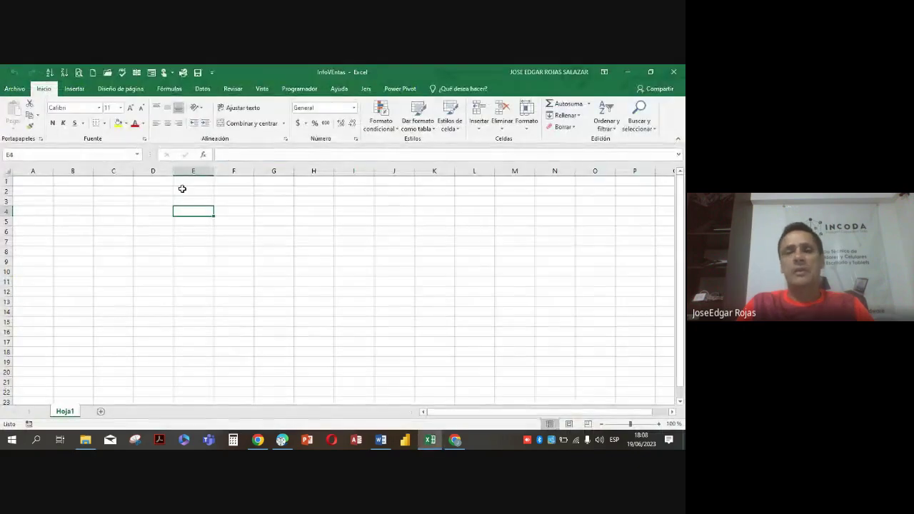
- Return from the video call to the reopened InfoVEntas workbook and show the Power Pivot ribbon
{"action": "left_click", "coordinate": [427, 231]}
{"action": "scroll", "coordinate": [196, 283], "scroll_direction": "down", "scroll_amount": 3}
{"action": "scroll", "coordinate": [190, 249], "scroll_direction": "up", "scroll_amount": 3}
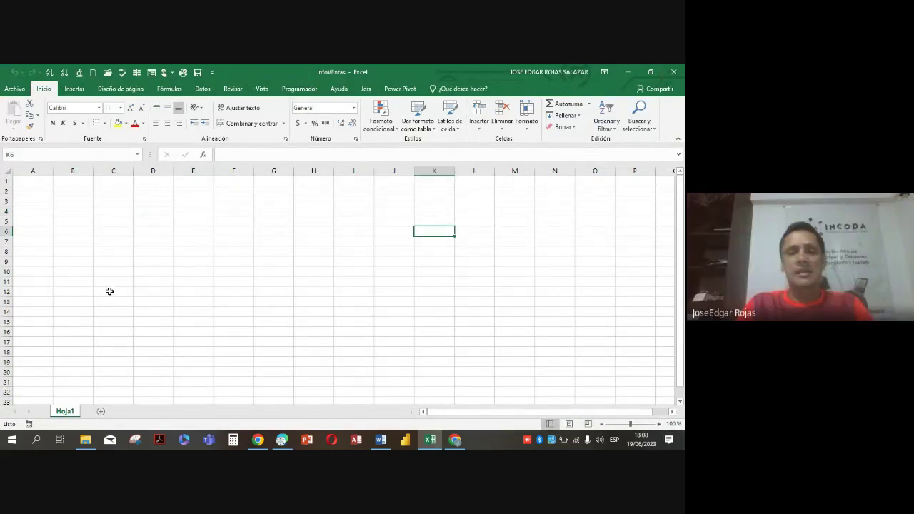
{"action": "key", "text": "Left"}
{"action": "key", "text": "Left"}
{"action": "key", "text": "Left"}
{"action": "key", "text": "Left"}
{"action": "key", "text": "Left"}
{"action": "key", "text": "Down"}
{"action": "mouse_move", "coordinate": [429, 447]}
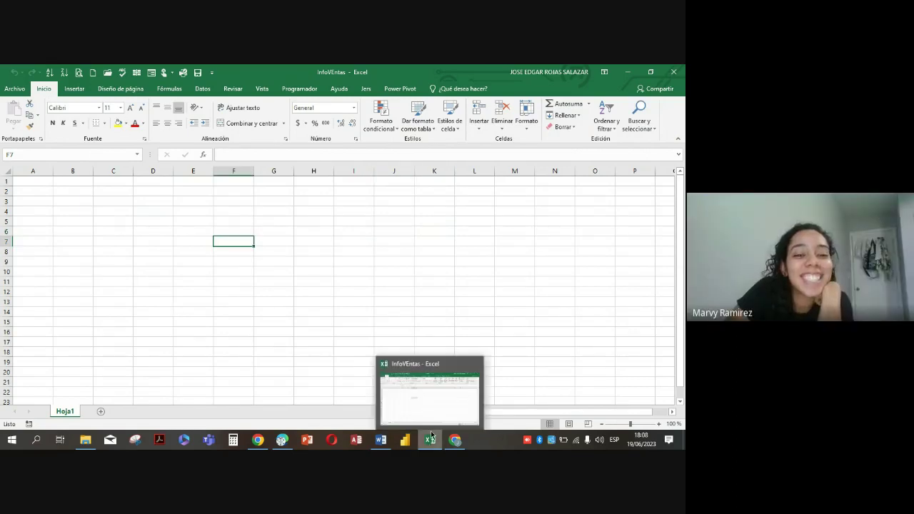
{"action": "left_click", "coordinate": [429, 402]}
{"action": "left_click", "coordinate": [87, 229]}
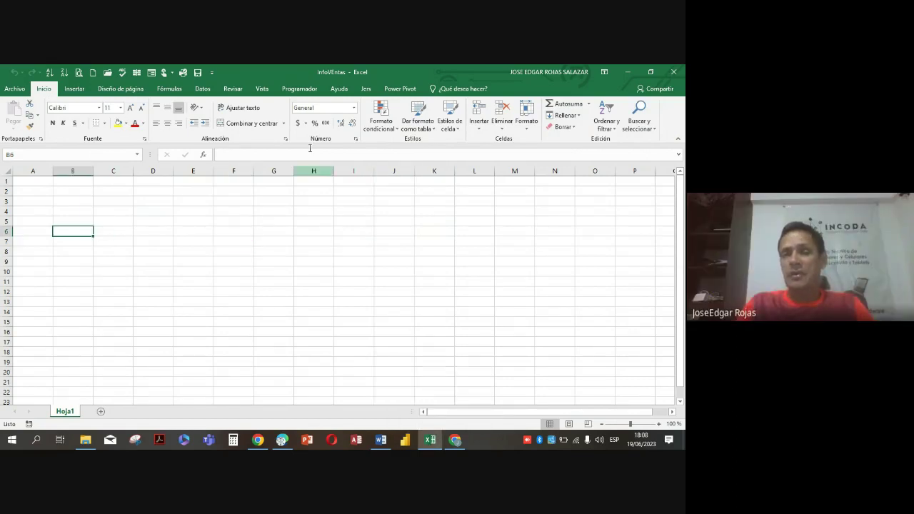
{"action": "left_click", "coordinate": [456, 442]}
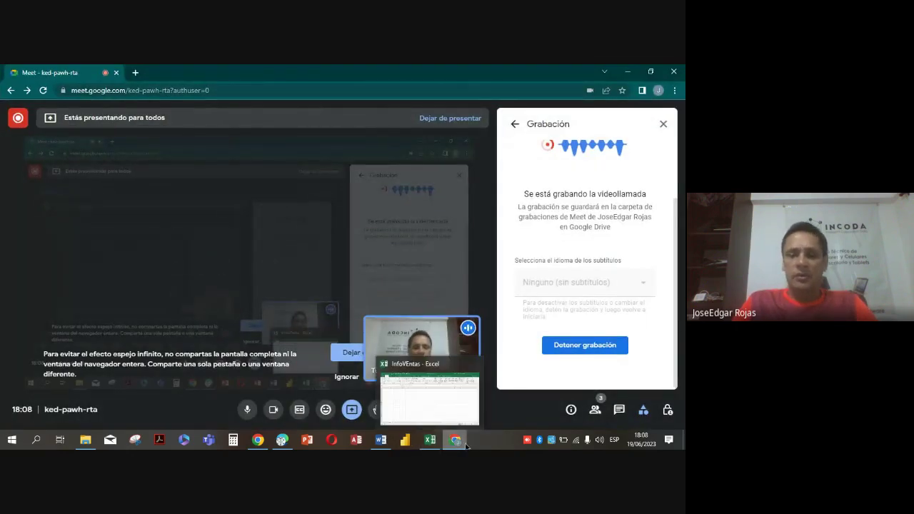
{"action": "left_click", "coordinate": [462, 443]}
{"action": "left_click", "coordinate": [312, 261]}
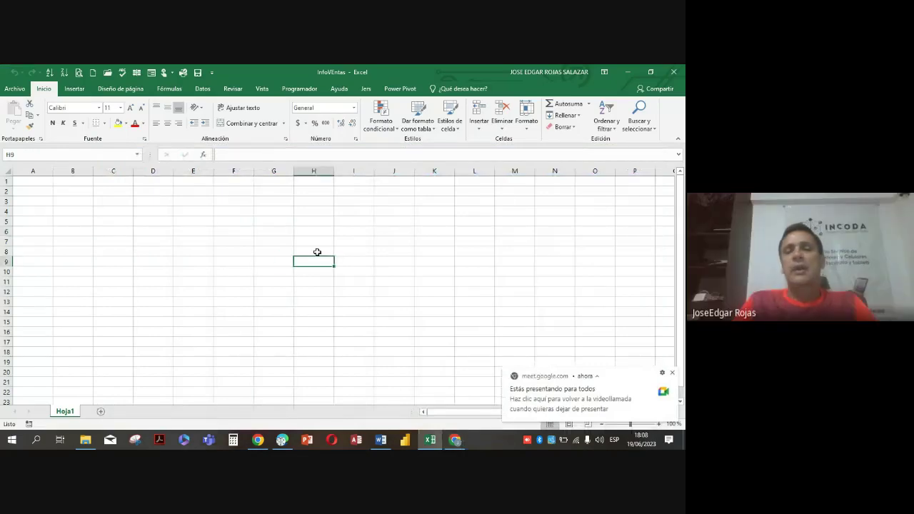
{"action": "left_click", "coordinate": [399, 90]}
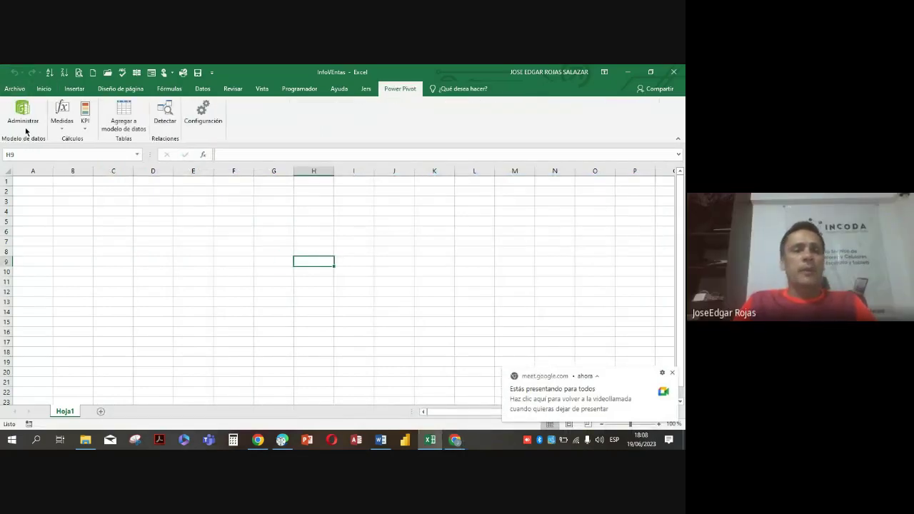
- In the model's diagram view, move Ventas below clientes, then close Power Pivot
{"action": "left_click", "coordinate": [25, 114]}
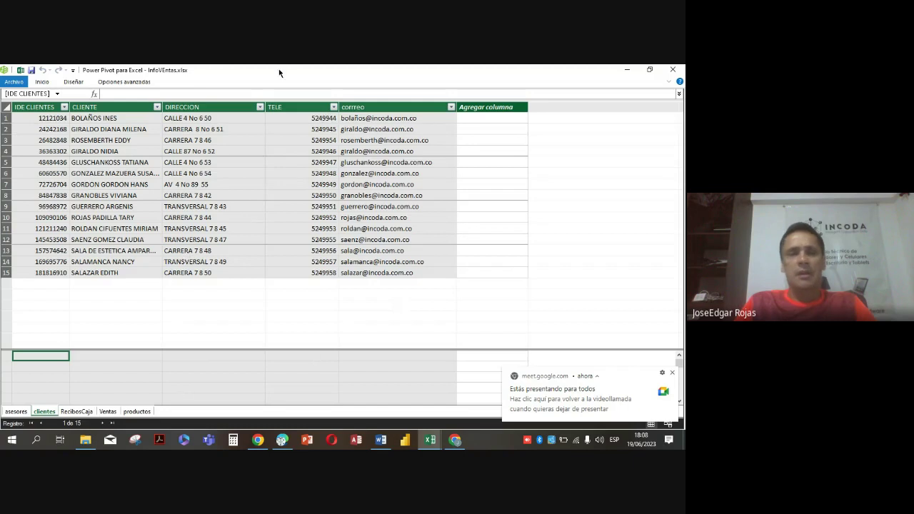
{"action": "left_click", "coordinate": [42, 82]}
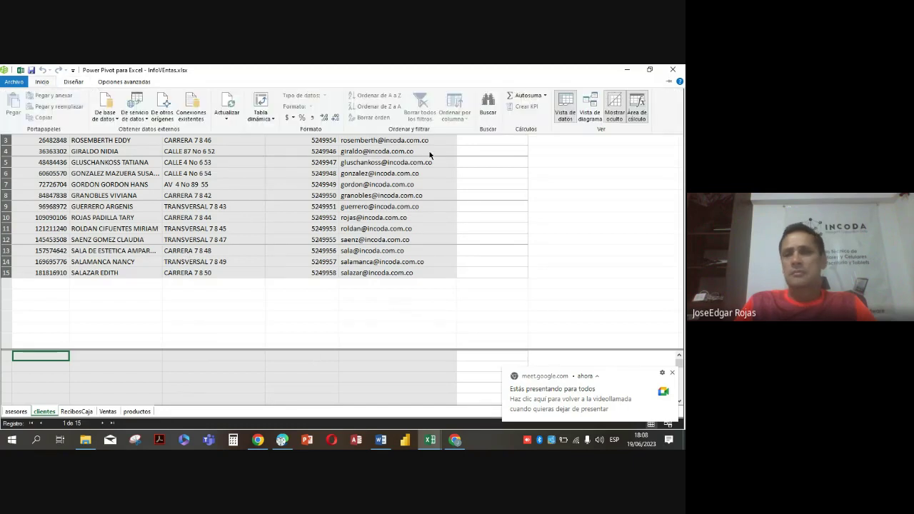
{"action": "left_click", "coordinate": [587, 109]}
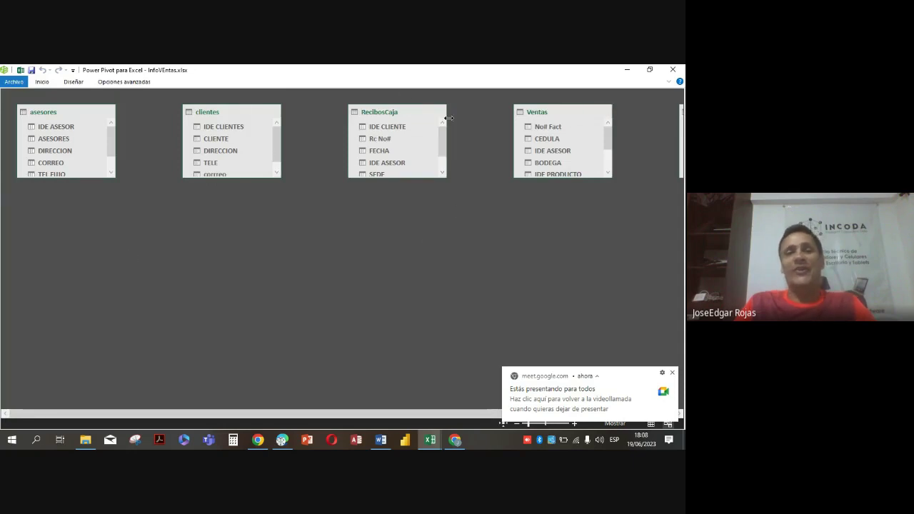
{"action": "left_click_drag", "start_coordinate": [547, 115], "coordinate": [212, 188]}
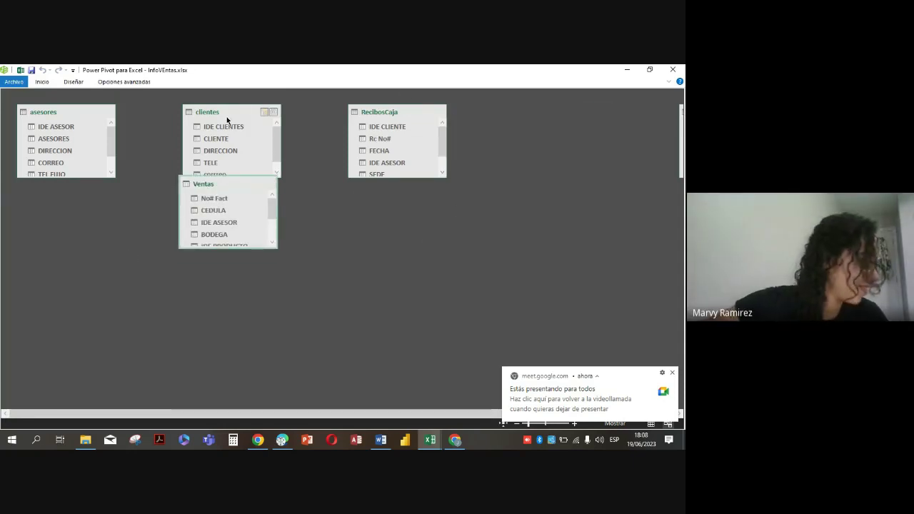
{"action": "mouse_move", "coordinate": [225, 126]}
{"action": "left_mouse_down"}
{"action": "mouse_move", "coordinate": [398, 225]}
{"action": "mouse_move", "coordinate": [349, 229]}
{"action": "left_mouse_up"}
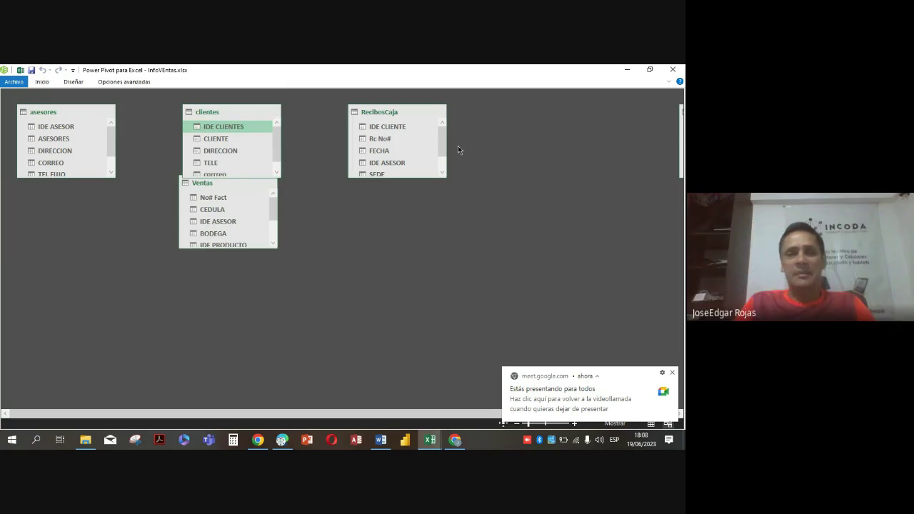
{"action": "left_click", "coordinate": [673, 70]}
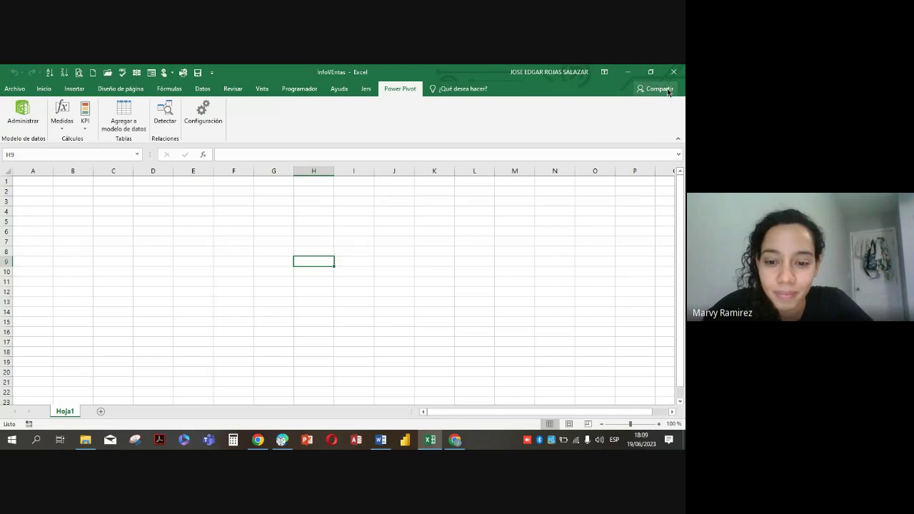
- Close the workbook and download the shared InfoVentas.xlsx from the WhatsApp chat
{"action": "left_click", "coordinate": [673, 73]}
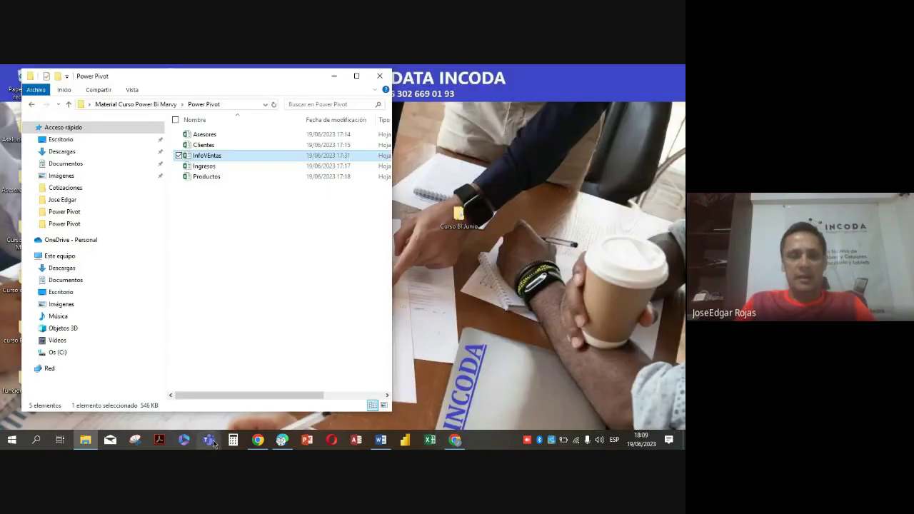
{"action": "mouse_move", "coordinate": [282, 443]}
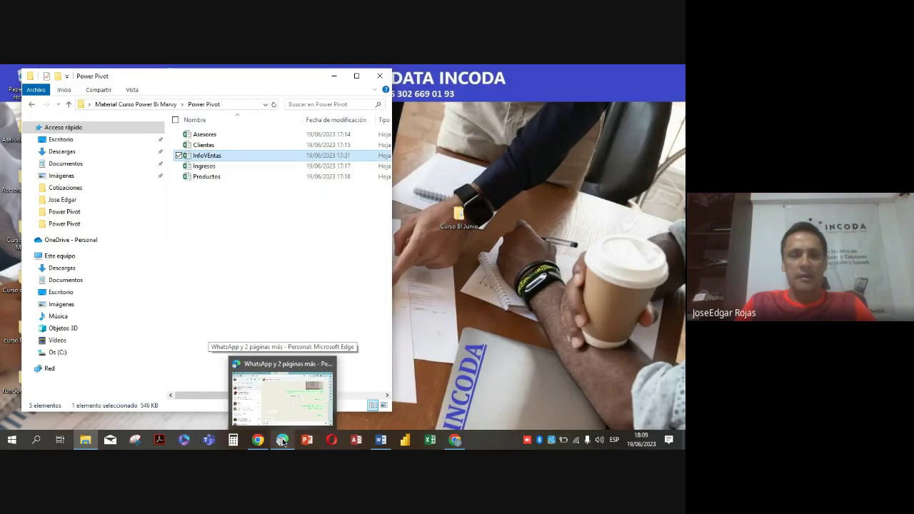
{"action": "left_click", "coordinate": [281, 402]}
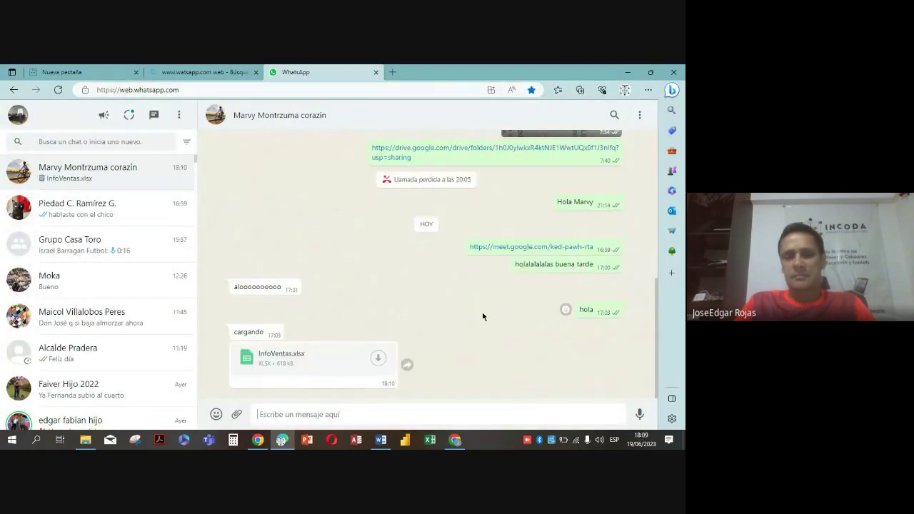
{"action": "left_click", "coordinate": [379, 358]}
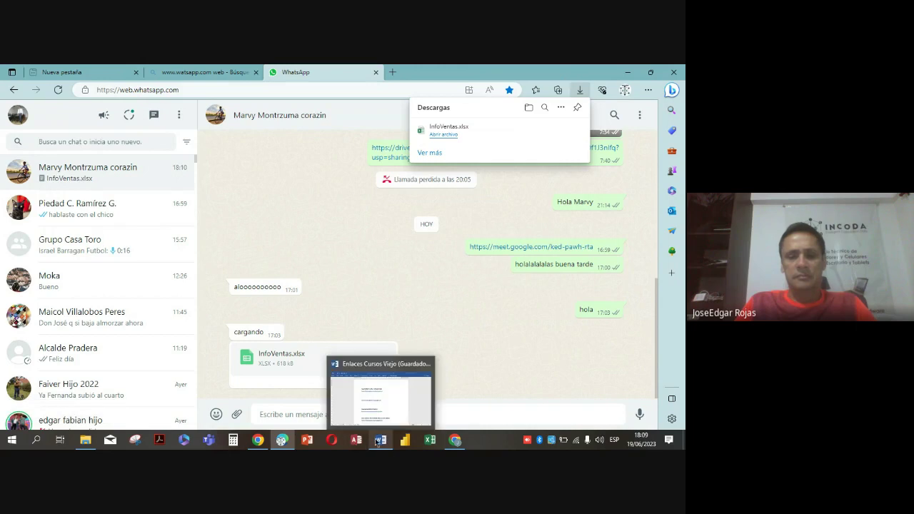
- Copy the downloaded InfoVentas into Desktop\Material Curso Power Bi Marvy\Power Pivot, replacing the existing file
{"action": "left_click", "coordinate": [86, 440]}
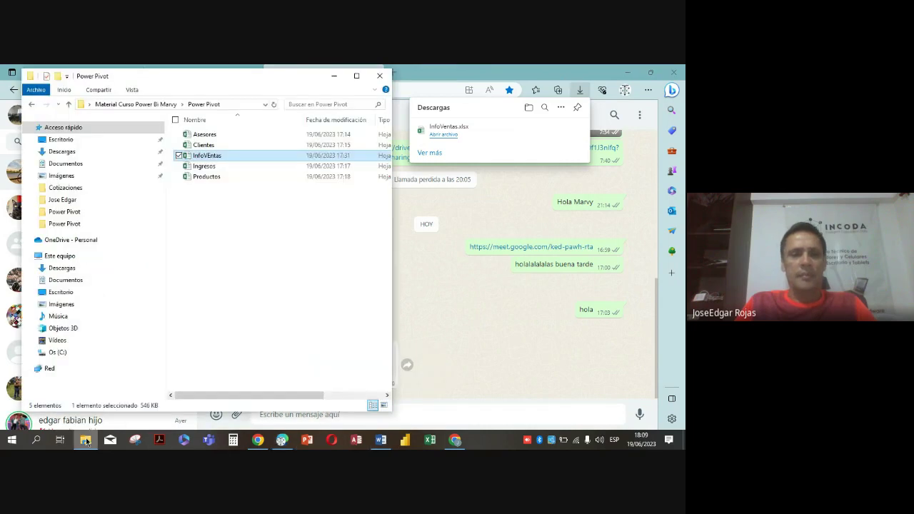
{"action": "left_click", "coordinate": [71, 151]}
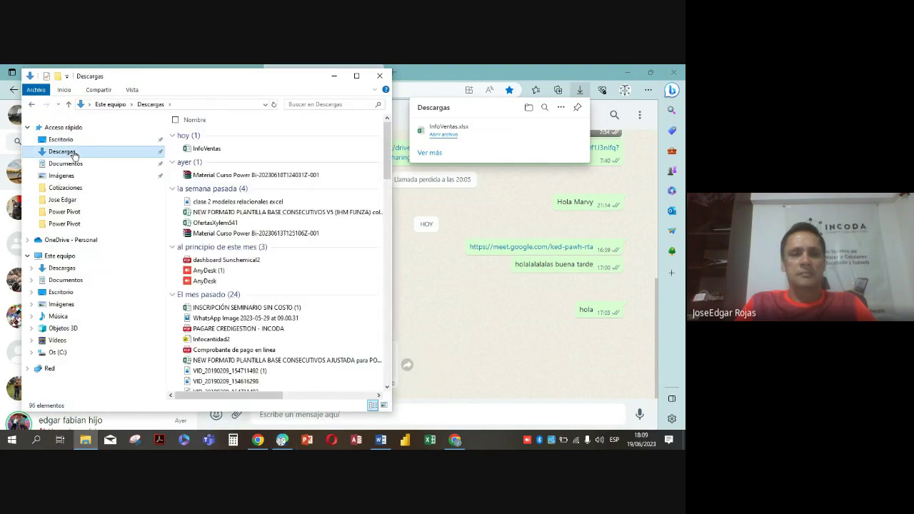
{"action": "left_click", "coordinate": [230, 151]}
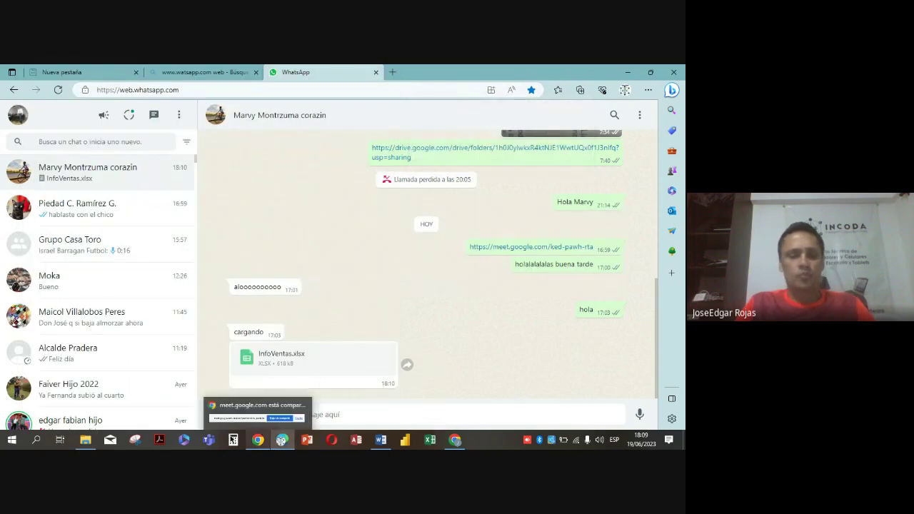
{"action": "left_click", "coordinate": [85, 441]}
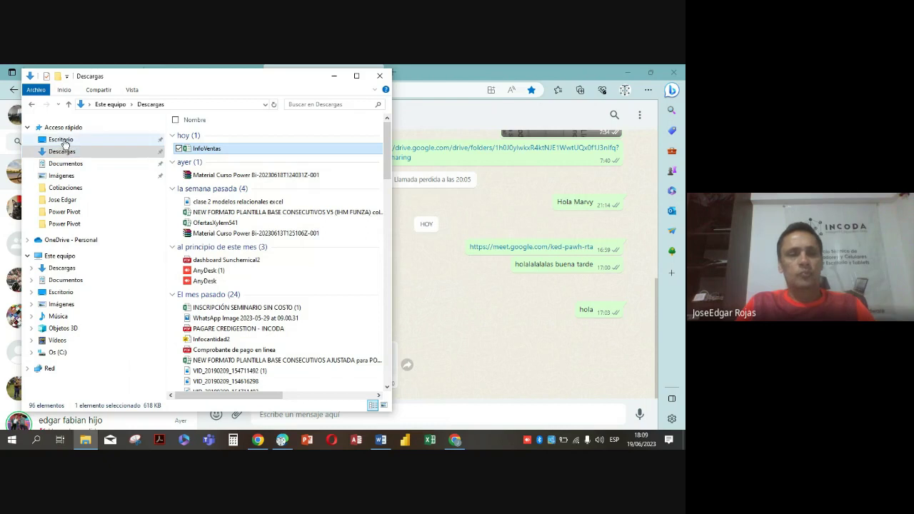
{"action": "left_click", "coordinate": [61, 139]}
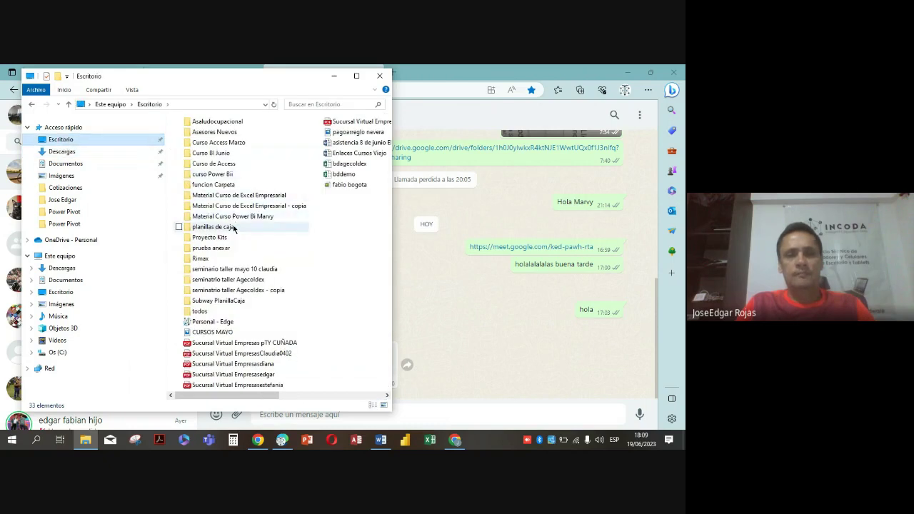
{"action": "left_click", "coordinate": [263, 218]}
{"action": "double_click", "coordinate": [264, 218]}
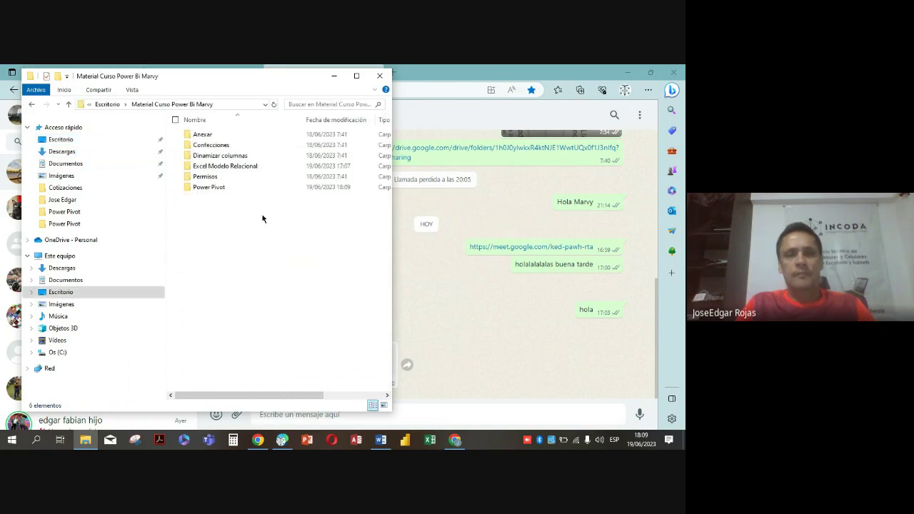
{"action": "double_click", "coordinate": [218, 185]}
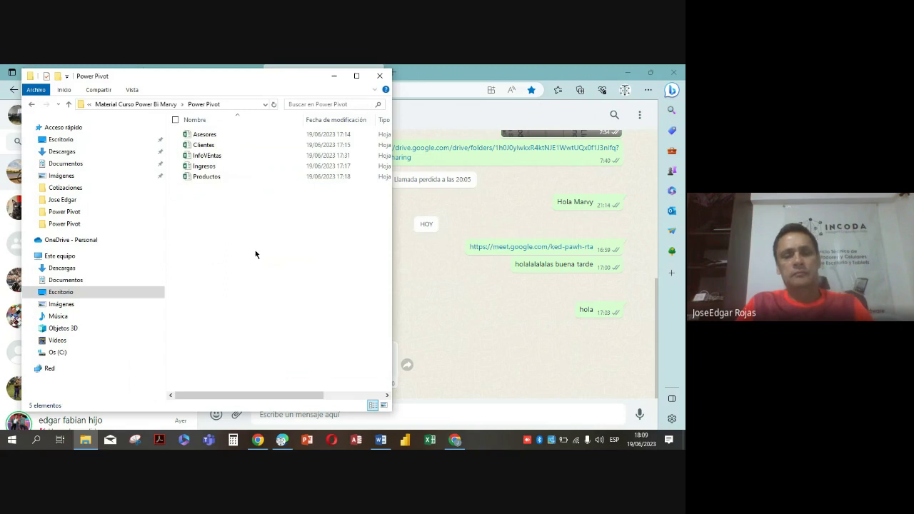
{"action": "key", "text": "ctrl+v"}
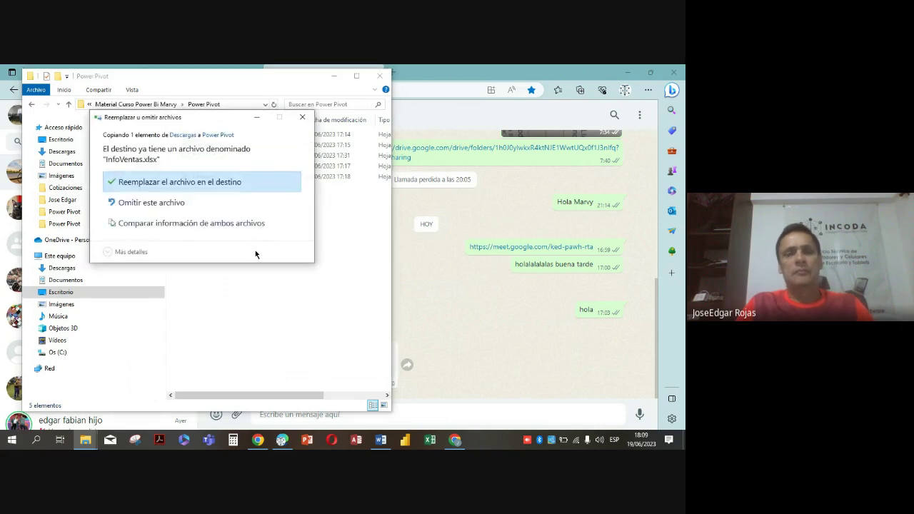
{"action": "left_click", "coordinate": [218, 187]}
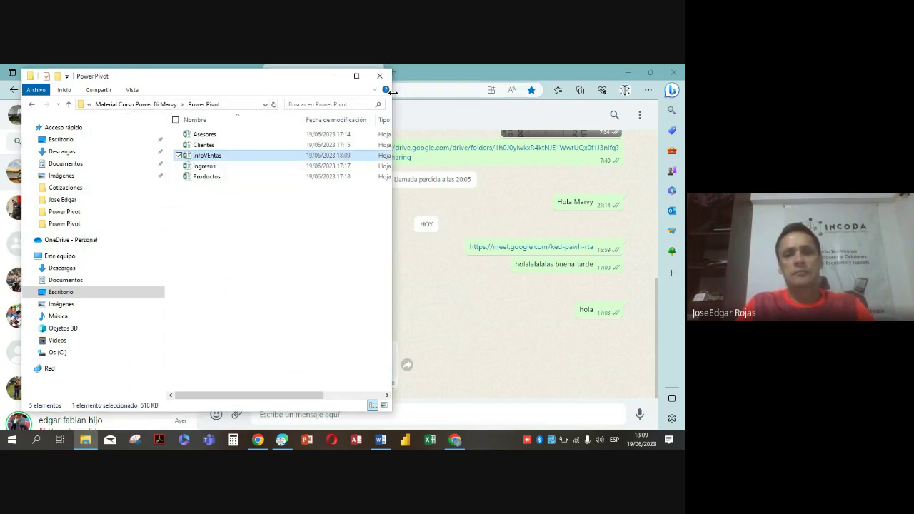
- Open InfoVentas in Excel from the Material Curso Power Bi Marvy\Power Pivot folder
{"action": "left_click", "coordinate": [379, 76]}
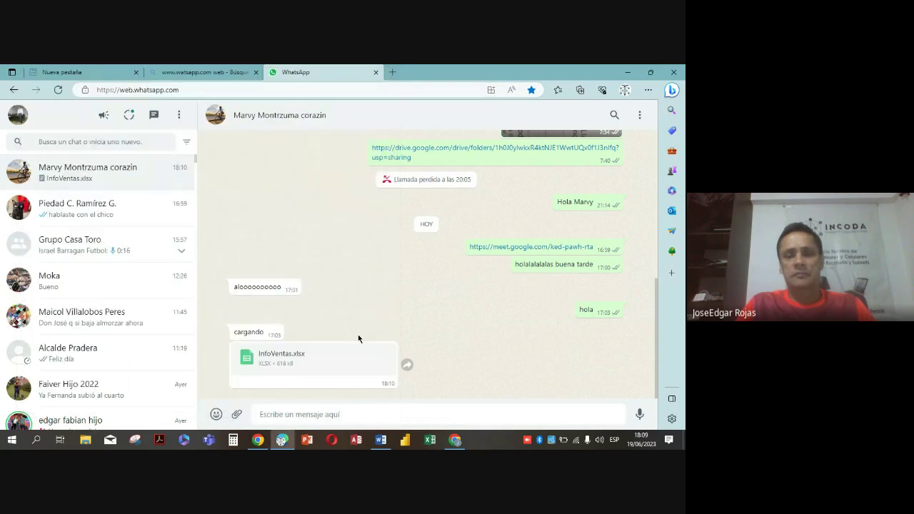
{"action": "mouse_move", "coordinate": [455, 440]}
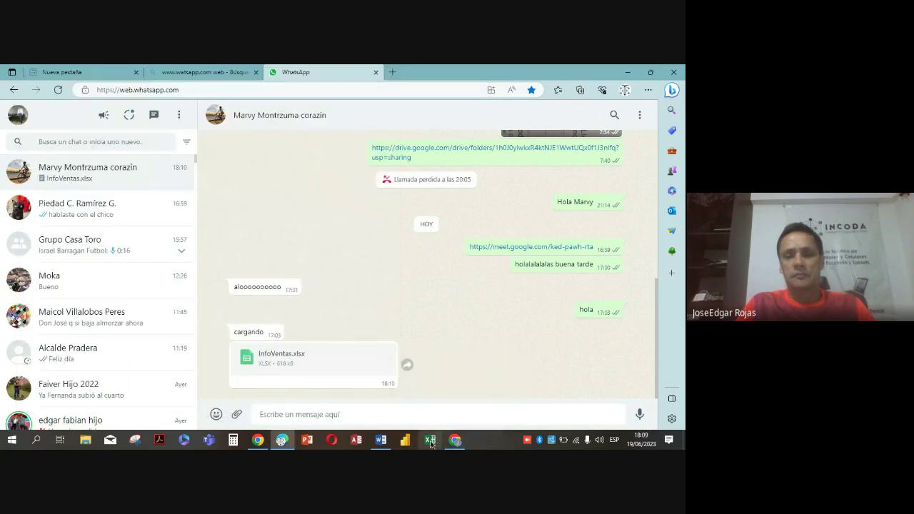
{"action": "left_click", "coordinate": [87, 440]}
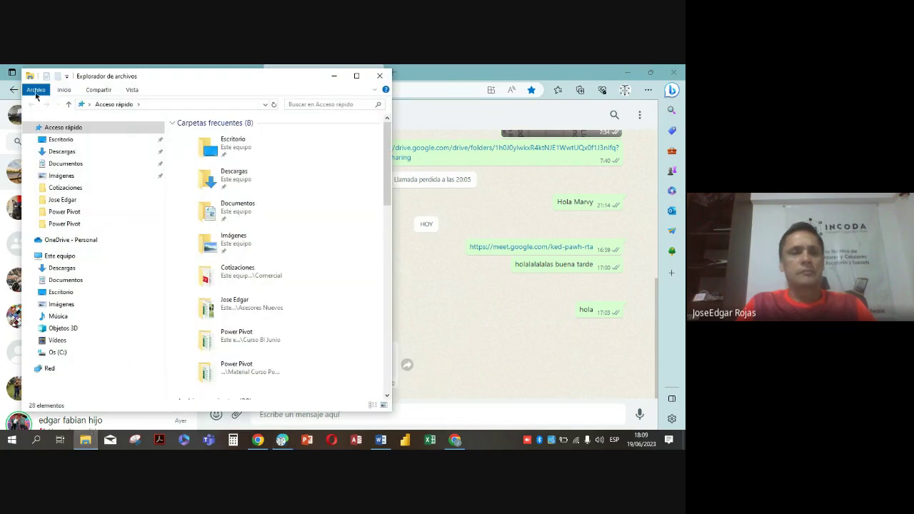
{"action": "left_click", "coordinate": [62, 140]}
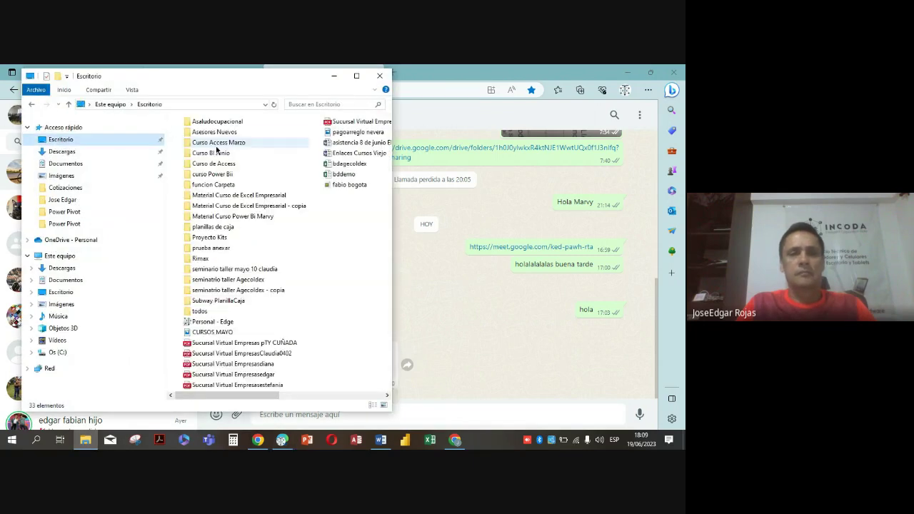
{"action": "left_click", "coordinate": [270, 217]}
{"action": "double_click", "coordinate": [270, 217]}
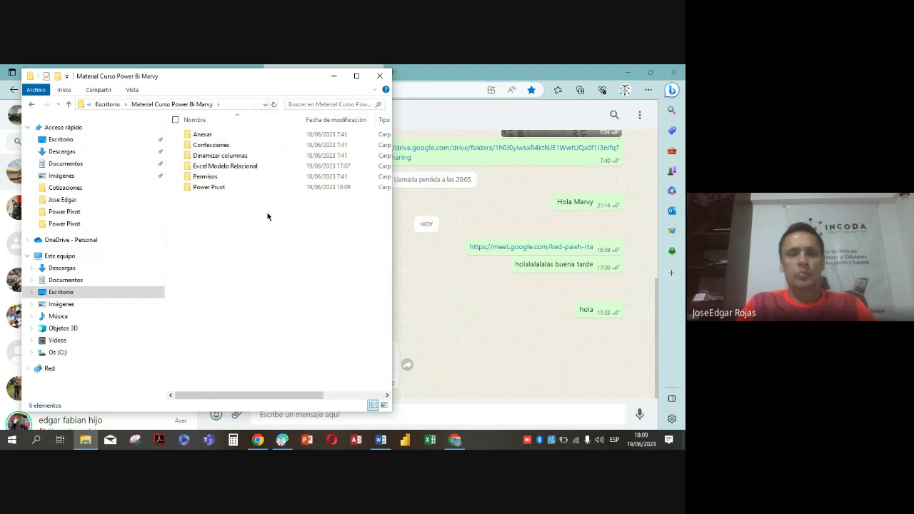
{"action": "double_click", "coordinate": [218, 185]}
{"action": "double_click", "coordinate": [208, 156]}
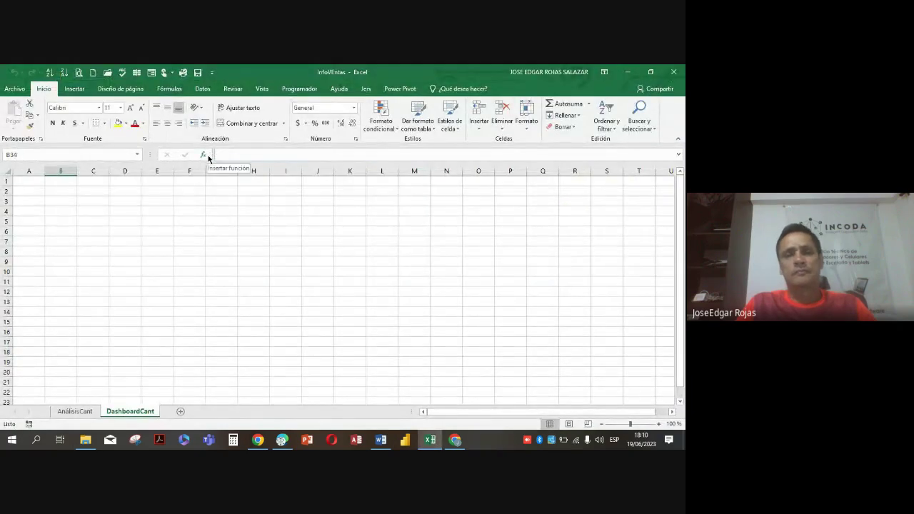
- Open the InfoVentas Power Pivot data model and look through its Inicio and advanced commands
{"action": "left_click", "coordinate": [398, 91]}
{"action": "left_click", "coordinate": [23, 113]}
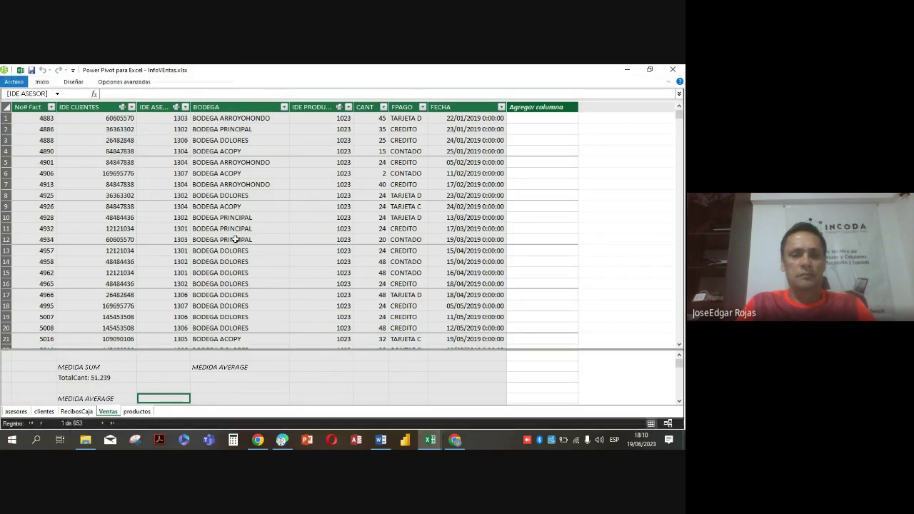
{"action": "scroll", "coordinate": [239, 246], "scroll_direction": "down", "scroll_amount": 2}
{"action": "scroll", "coordinate": [248, 264], "scroll_direction": "up", "scroll_amount": 2}
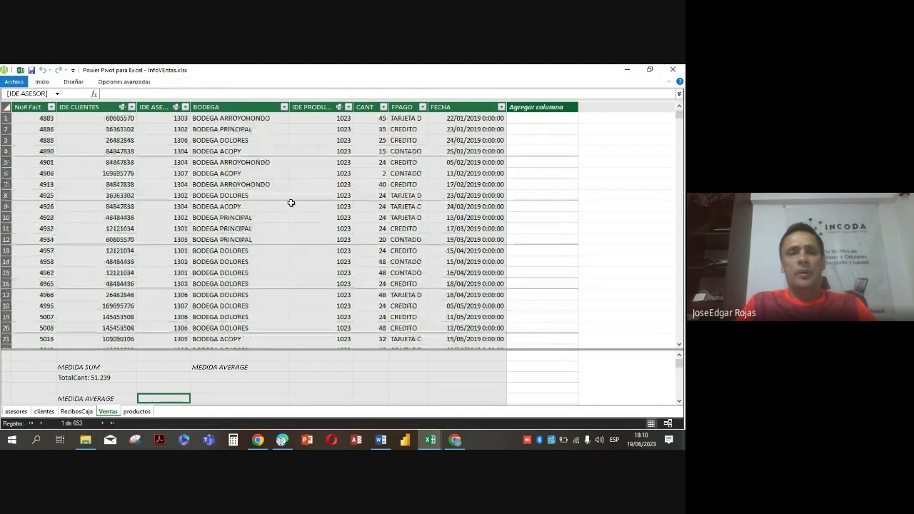
{"action": "left_click", "coordinate": [45, 81]}
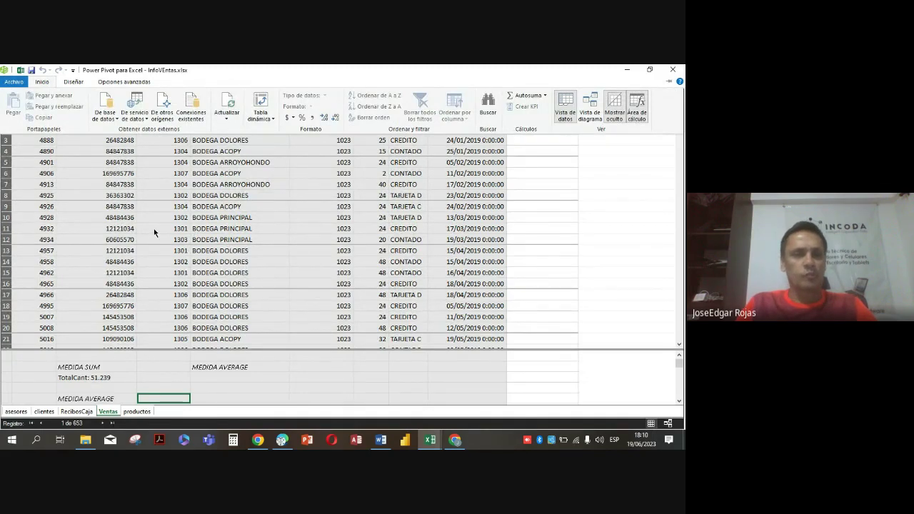
{"action": "left_click", "coordinate": [121, 82]}
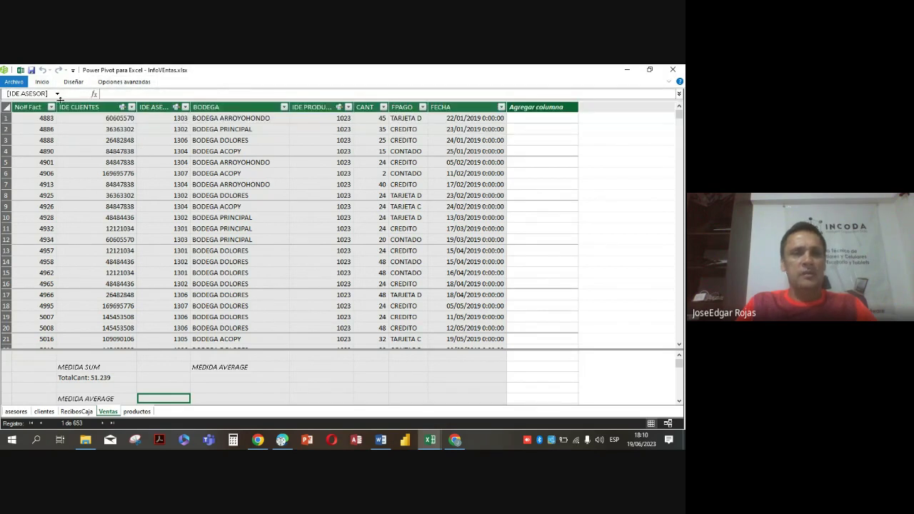
{"action": "left_click", "coordinate": [44, 82]}
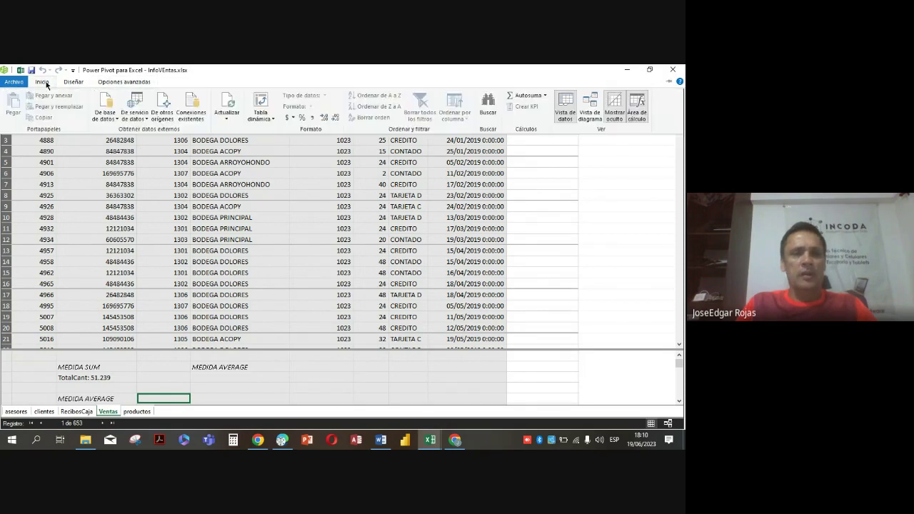
- Refresh the Ventas table, dismiss the resulting error report, and list the database data sources
{"action": "left_click", "coordinate": [226, 117]}
{"action": "left_click", "coordinate": [242, 130]}
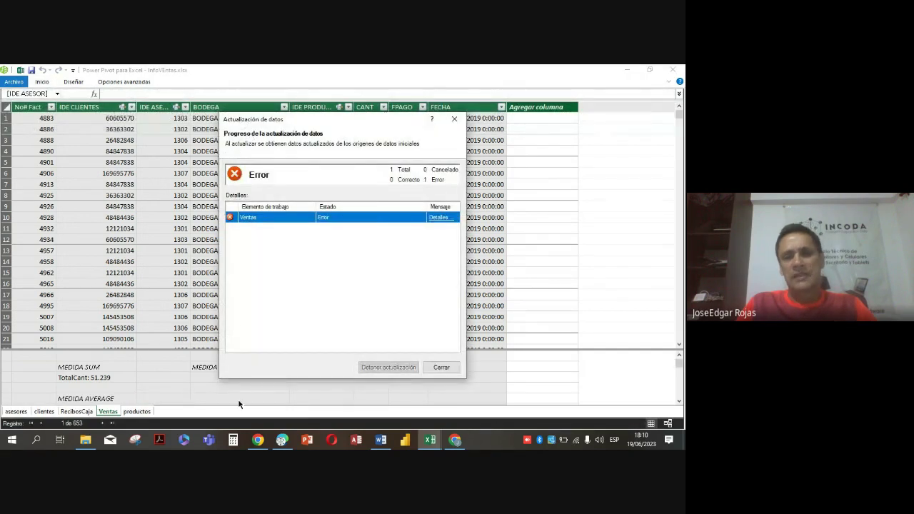
{"action": "left_click", "coordinate": [441, 367]}
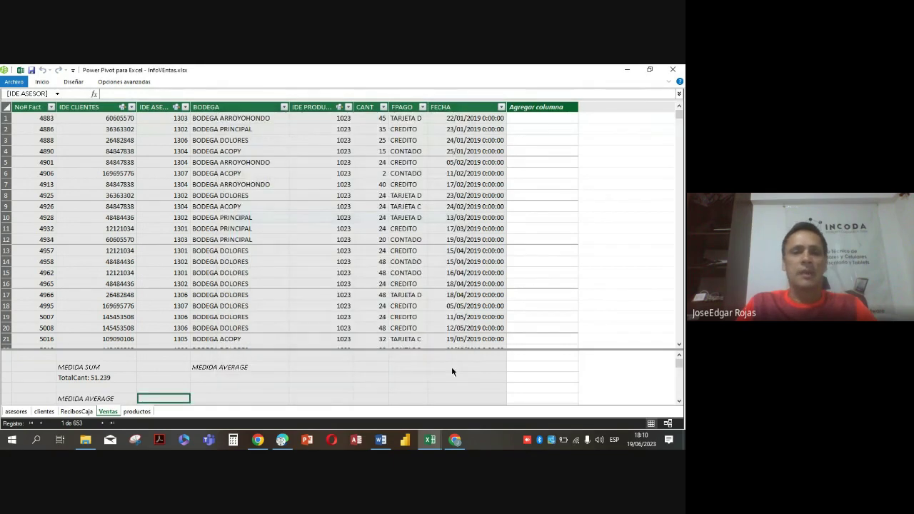
{"action": "left_click", "coordinate": [42, 82]}
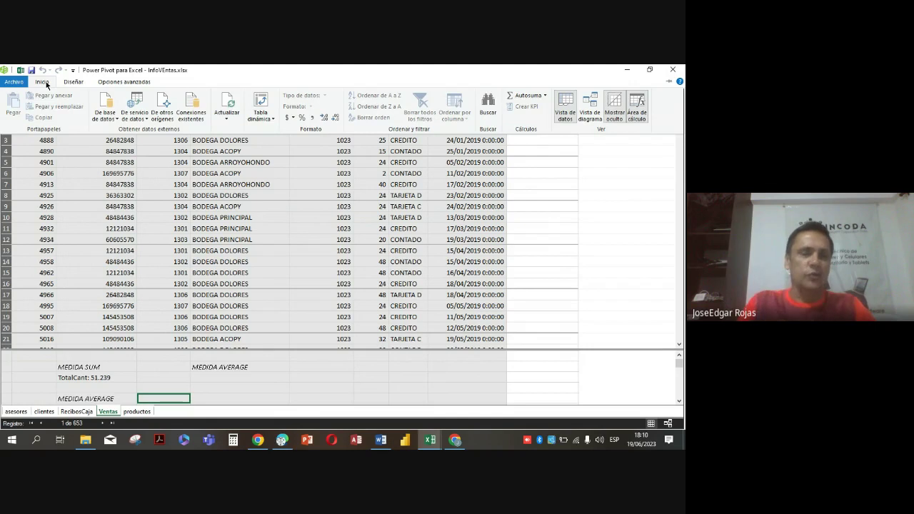
{"action": "left_click", "coordinate": [115, 119]}
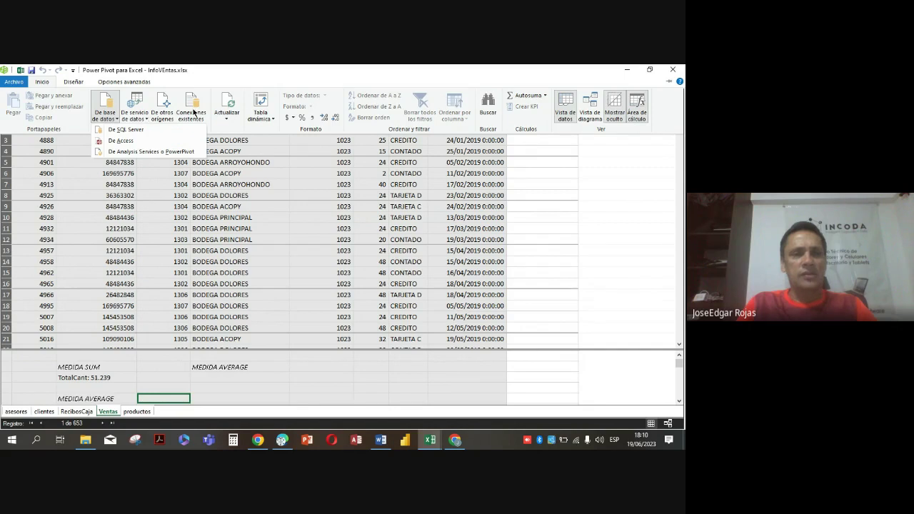
- Open the Existing Connections list from the Home tab and select the Excel Asesores connection
{"action": "left_click", "coordinate": [189, 110]}
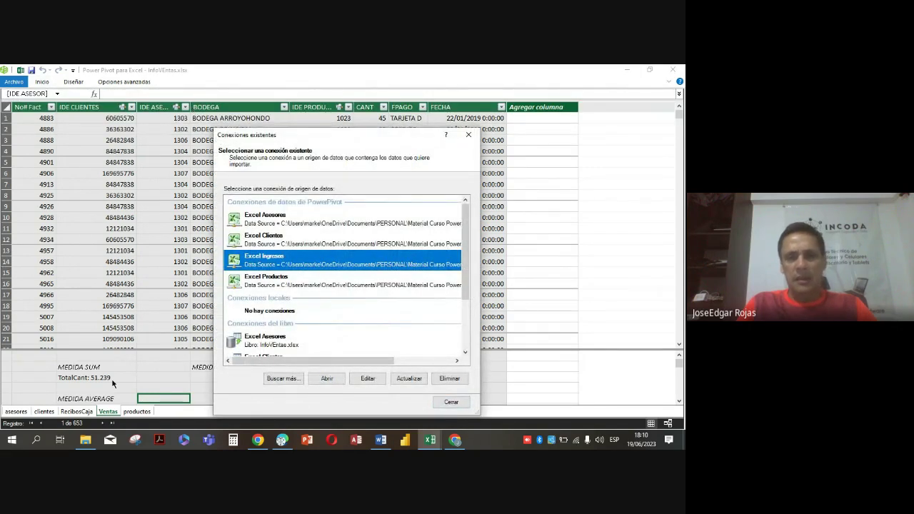
{"action": "scroll", "coordinate": [396, 262], "scroll_direction": "down", "scroll_amount": 3}
{"action": "scroll", "coordinate": [396, 260], "scroll_direction": "up", "scroll_amount": 3}
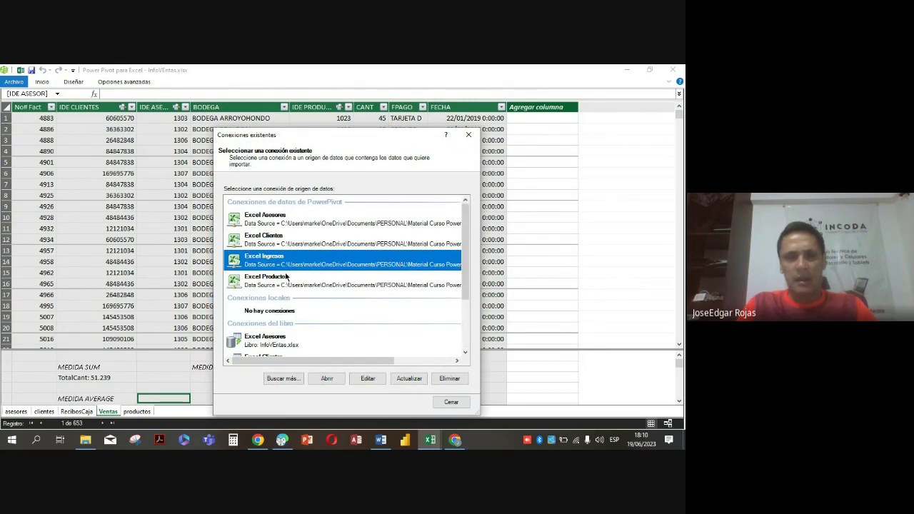
{"action": "left_click", "coordinate": [234, 221]}
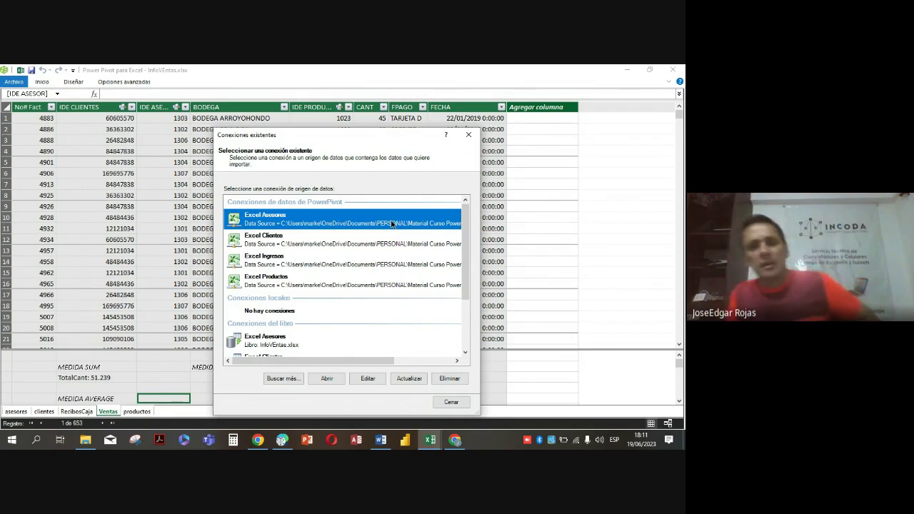
{"action": "left_click", "coordinate": [469, 134]}
{"action": "left_click", "coordinate": [41, 81]}
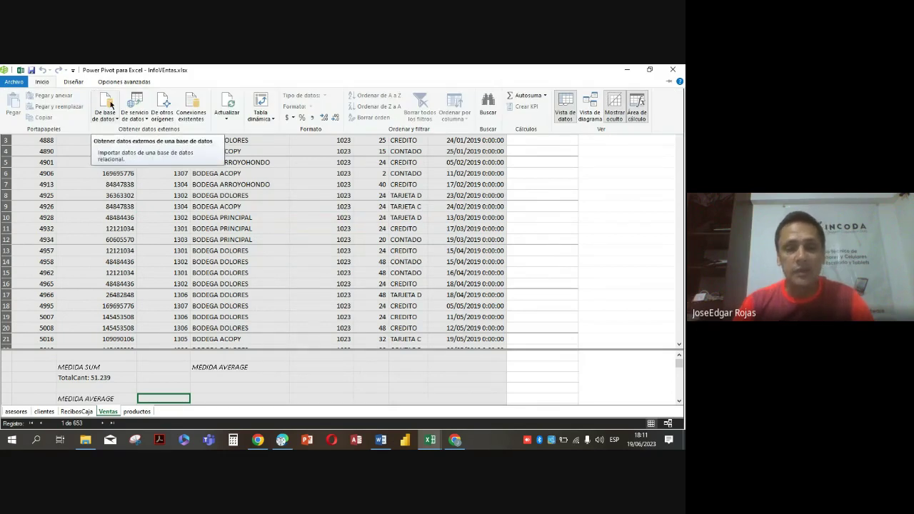
{"action": "left_click", "coordinate": [196, 104]}
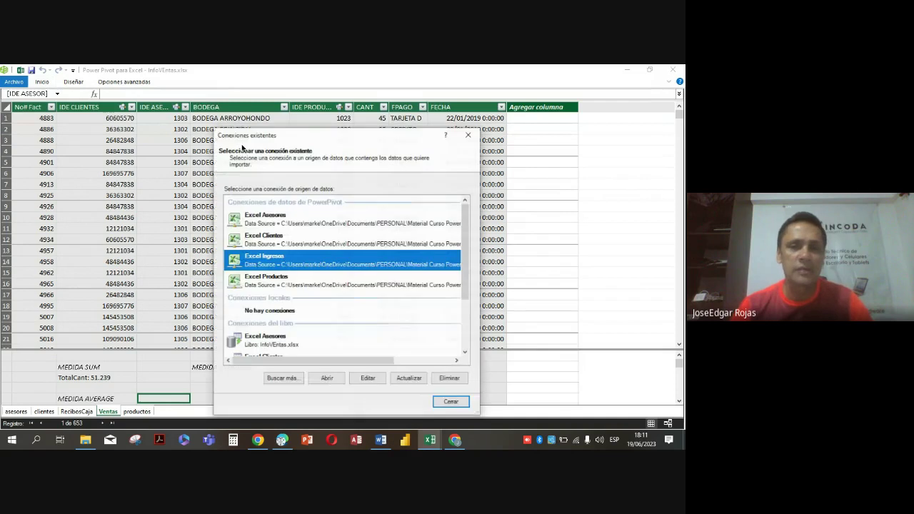
{"action": "left_click", "coordinate": [283, 225]}
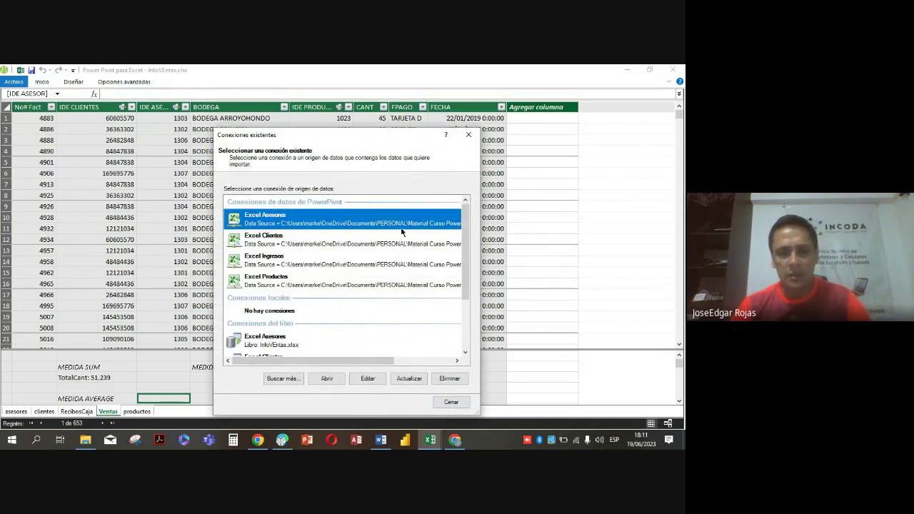
- Repoint the Excel Asesores connection to the Asesores workbook in the Desktop folder and save it
{"action": "left_click", "coordinate": [369, 379]}
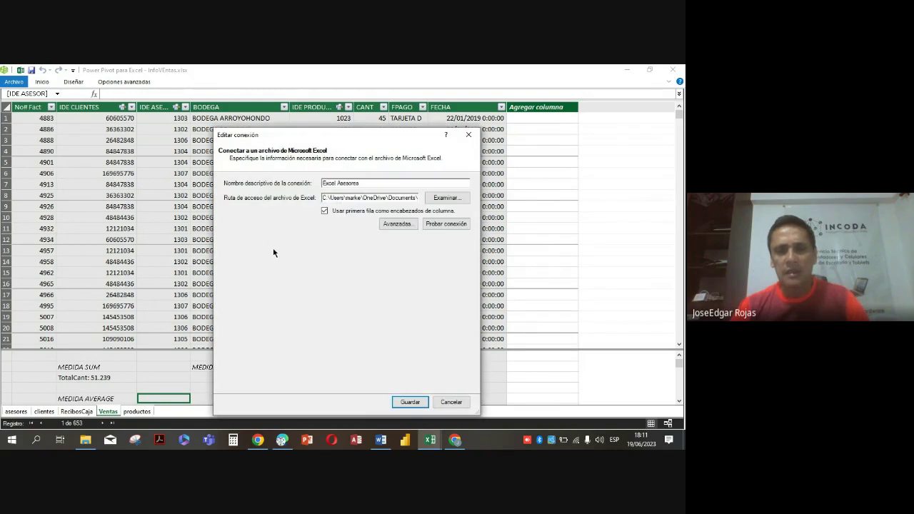
{"action": "left_click", "coordinate": [447, 198]}
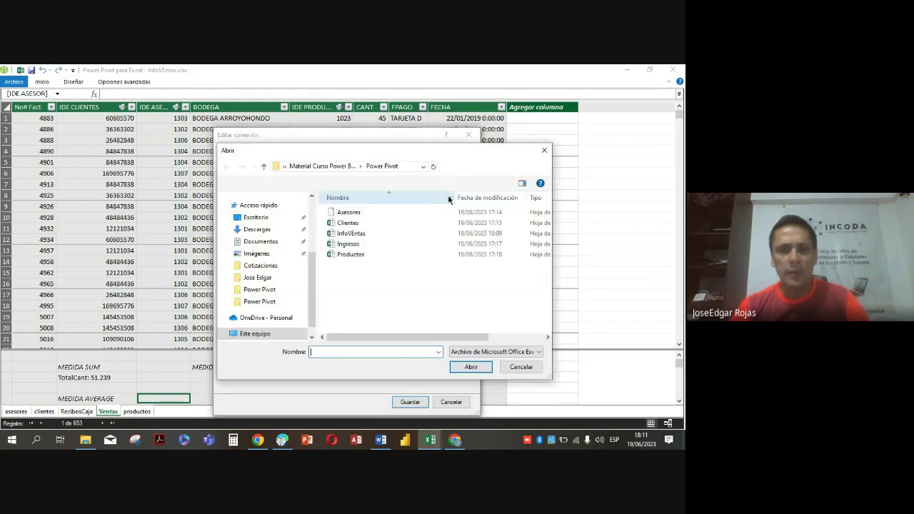
{"action": "left_click", "coordinate": [521, 367]}
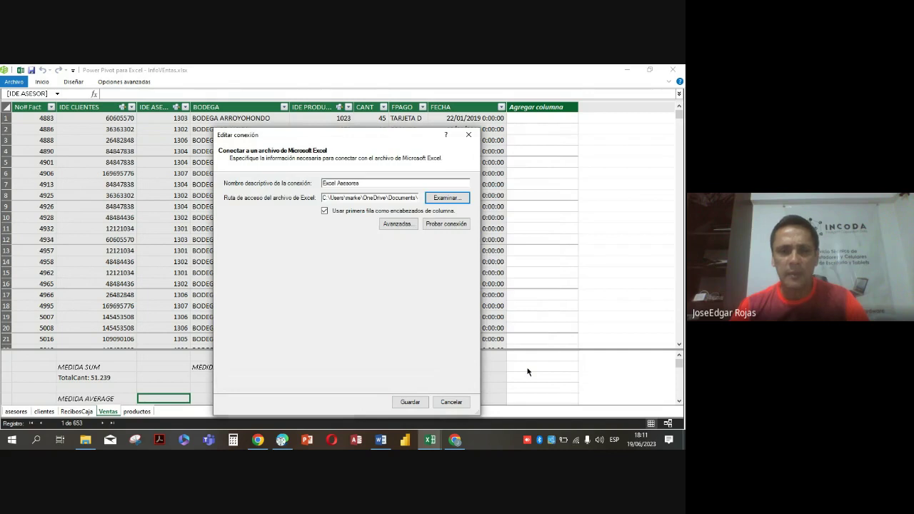
{"action": "left_click", "coordinate": [451, 402]}
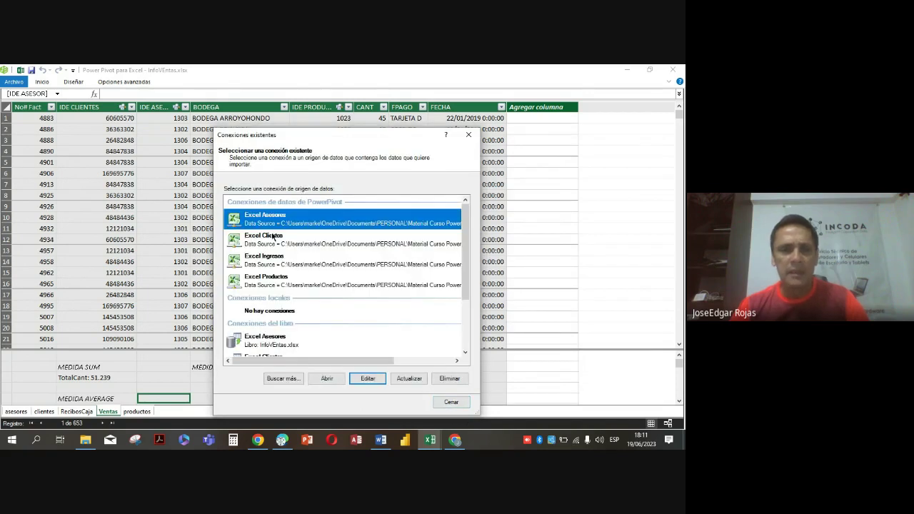
{"action": "left_click", "coordinate": [367, 378]}
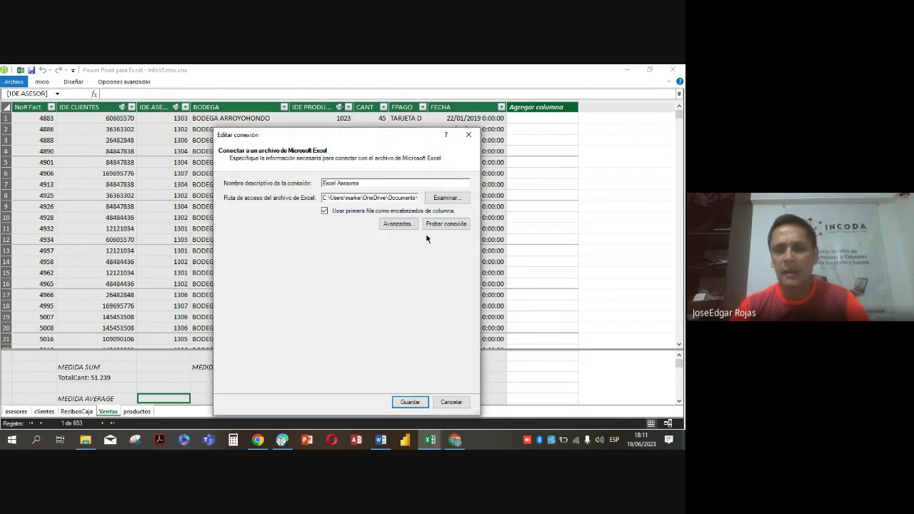
{"action": "left_click", "coordinate": [447, 200]}
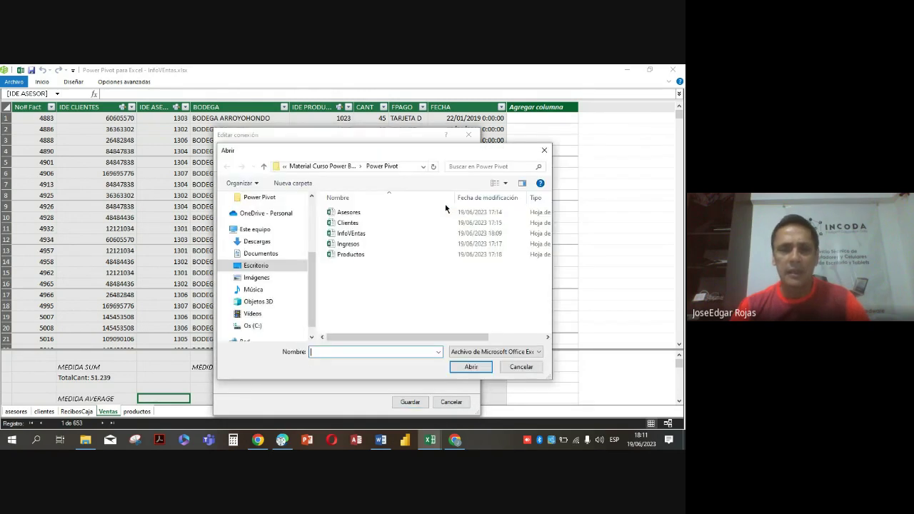
{"action": "left_click", "coordinate": [350, 213]}
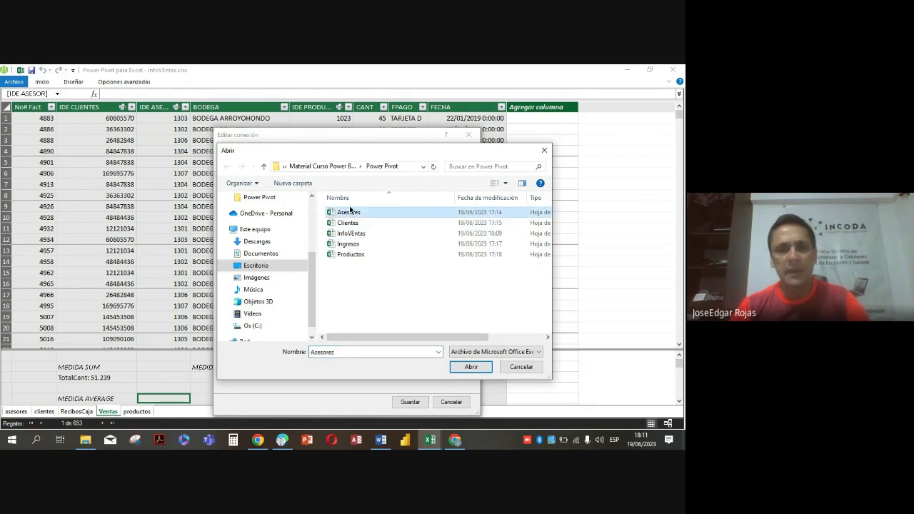
{"action": "left_click", "coordinate": [470, 368]}
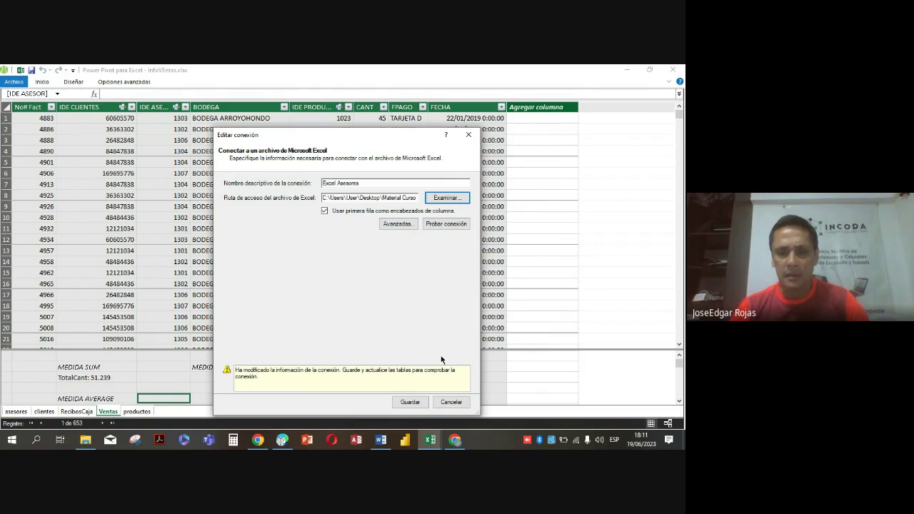
{"action": "left_click", "coordinate": [409, 402]}
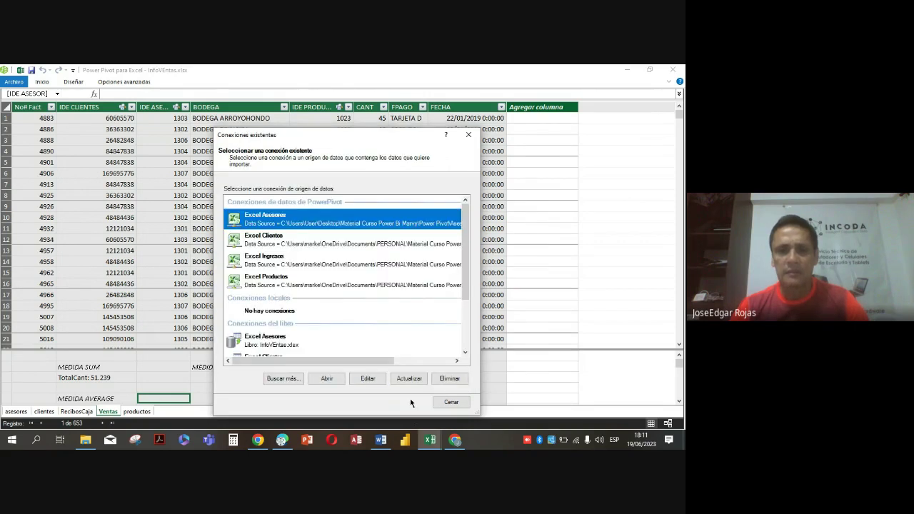
- Select Excel Clientes, attempt a refresh, then set its source to the Desktop Clientes workbook
{"action": "left_click", "coordinate": [296, 241]}
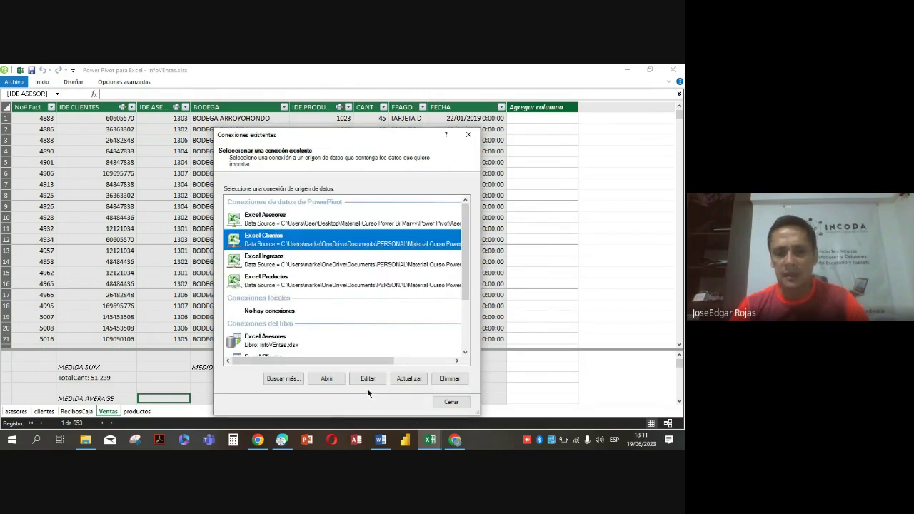
{"action": "left_click", "coordinate": [410, 379]}
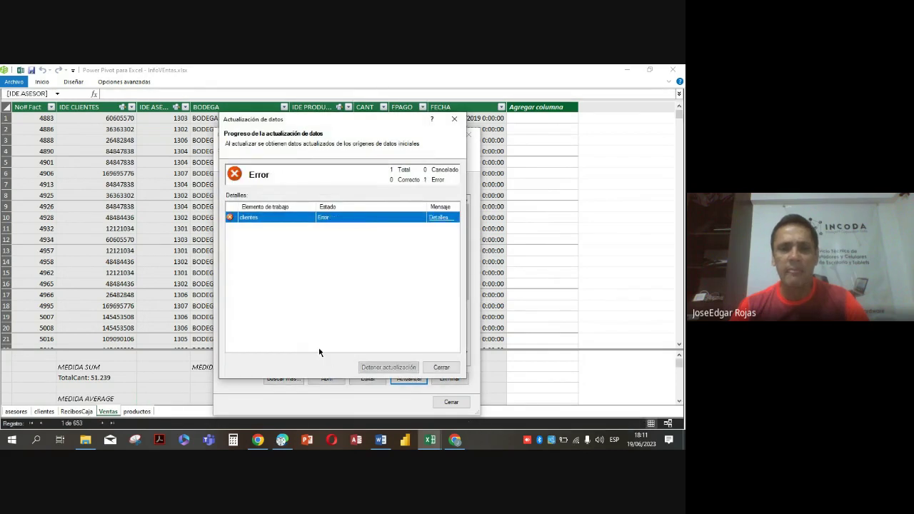
{"action": "left_click", "coordinate": [441, 367]}
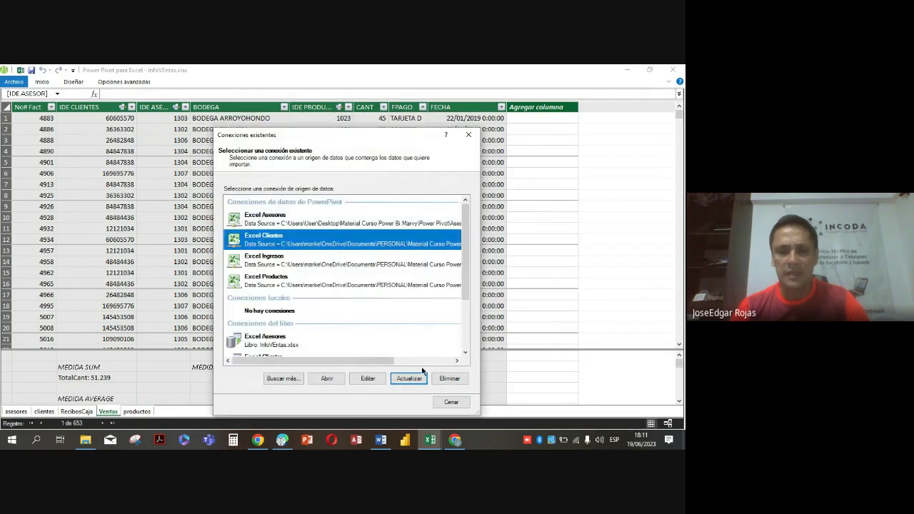
{"action": "left_click", "coordinate": [365, 379]}
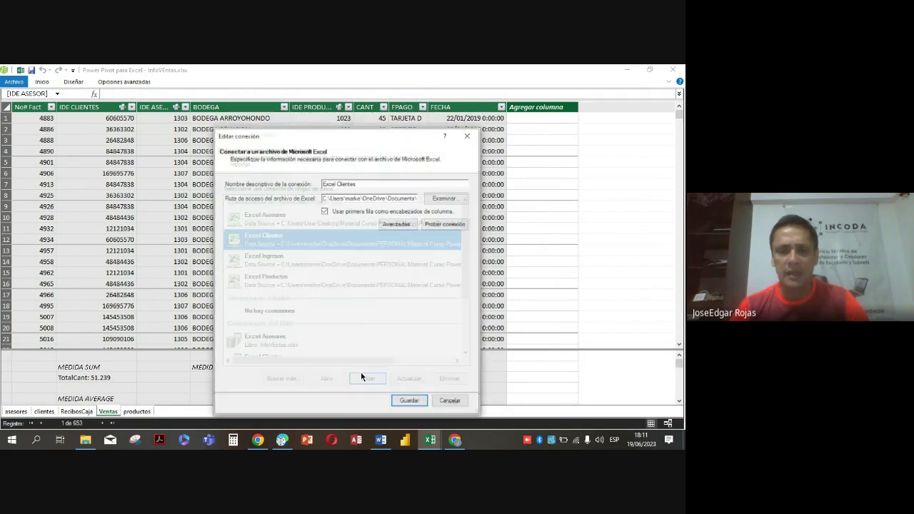
{"action": "left_click", "coordinate": [447, 198]}
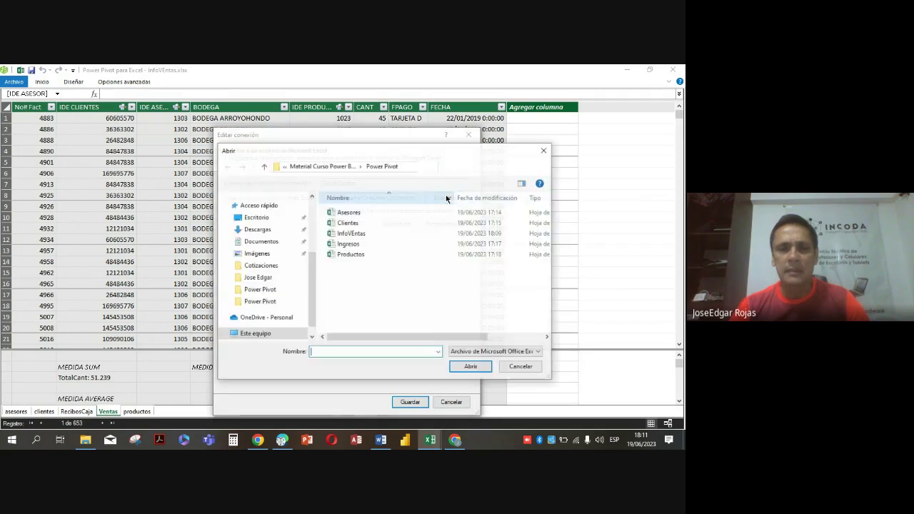
{"action": "left_click", "coordinate": [347, 223]}
{"action": "left_click", "coordinate": [471, 367]}
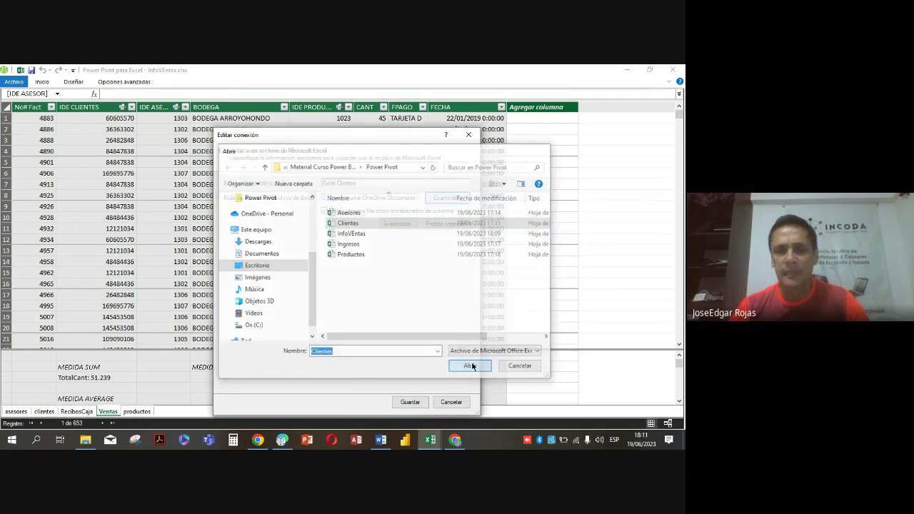
- Save Excel Clientes, then repoint Excel Ingresos to the Desktop Ingresos workbook and save it
{"action": "left_click", "coordinate": [409, 402]}
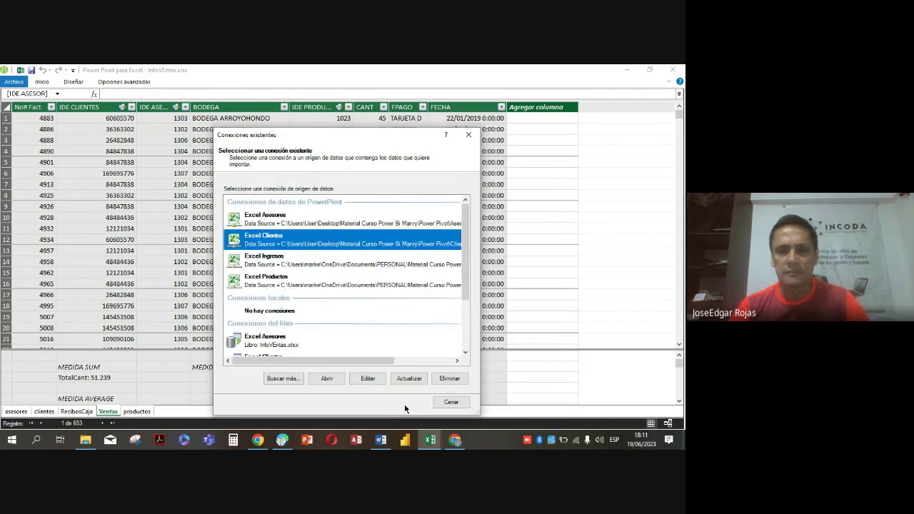
{"action": "left_click", "coordinate": [282, 263]}
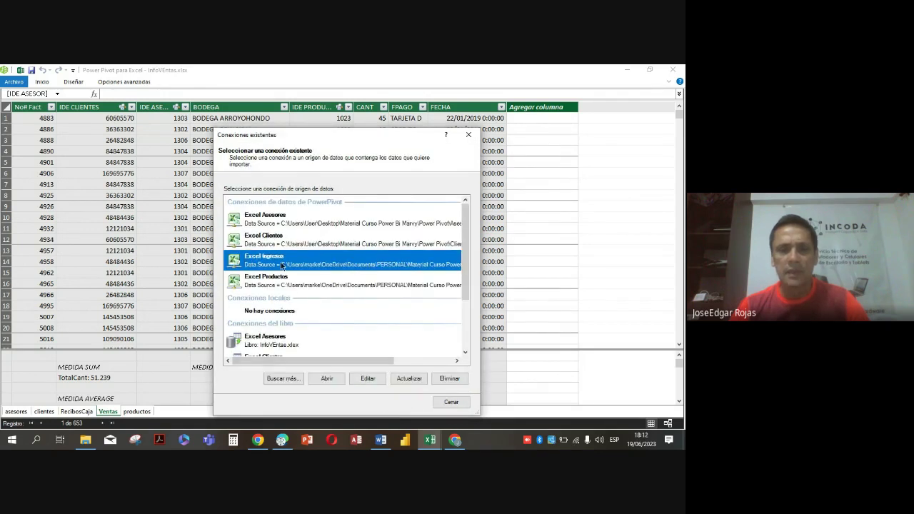
{"action": "left_click", "coordinate": [364, 380]}
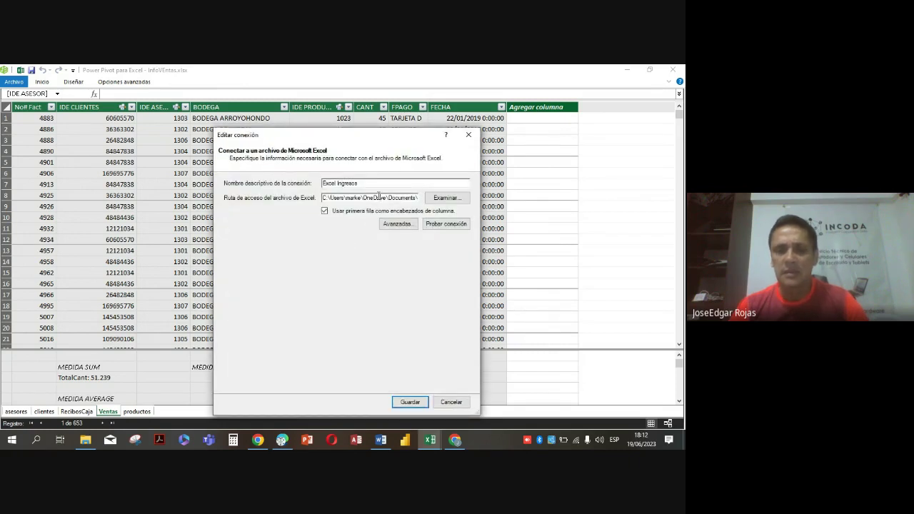
{"action": "key", "text": "Right"}
{"action": "key", "text": "Right"}
{"action": "key", "text": "Right"}
{"action": "key", "text": "Right"}
{"action": "key", "text": "Right"}
{"action": "key", "text": "Right"}
{"action": "key", "text": "Right"}
{"action": "key", "text": "Right"}
{"action": "key", "text": "Right"}
{"action": "key", "text": "Right"}
{"action": "key", "text": "Right"}
{"action": "key", "text": "Right"}
{"action": "key", "text": "Right"}
{"action": "key", "text": "Right"}
{"action": "key", "text": "Right"}
{"action": "key", "text": "Right"}
{"action": "key", "text": "Right"}
{"action": "key", "text": "Right"}
{"action": "key", "text": "Right"}
{"action": "key", "text": "Right"}
{"action": "key", "text": "Right"}
{"action": "key", "text": "Right"}
{"action": "key", "text": "Right"}
{"action": "key", "text": "Right"}
{"action": "key", "text": "Right"}
{"action": "key", "text": "Right"}
{"action": "key", "text": "Right"}
{"action": "key", "text": "Right"}
{"action": "key", "text": "Right"}
{"action": "key", "text": "Right"}
{"action": "key", "text": "Right"}
{"action": "key", "text": "Right"}
{"action": "key", "text": "Right"}
{"action": "key", "text": "Right"}
{"action": "key", "text": "Right"}
{"action": "key", "text": "Right"}
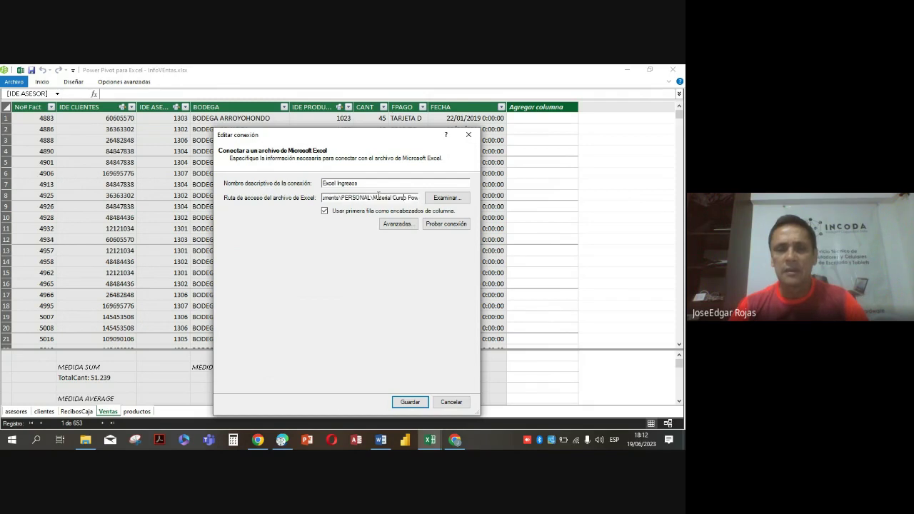
{"action": "key", "text": "Right"}
{"action": "key", "text": "Right"}
{"action": "key", "text": "Right"}
{"action": "key", "text": "Right"}
{"action": "key", "text": "Right"}
{"action": "key", "text": "Right"}
{"action": "key", "text": "Right"}
{"action": "key", "text": "Right"}
{"action": "key", "text": "Right"}
{"action": "key", "text": "Right"}
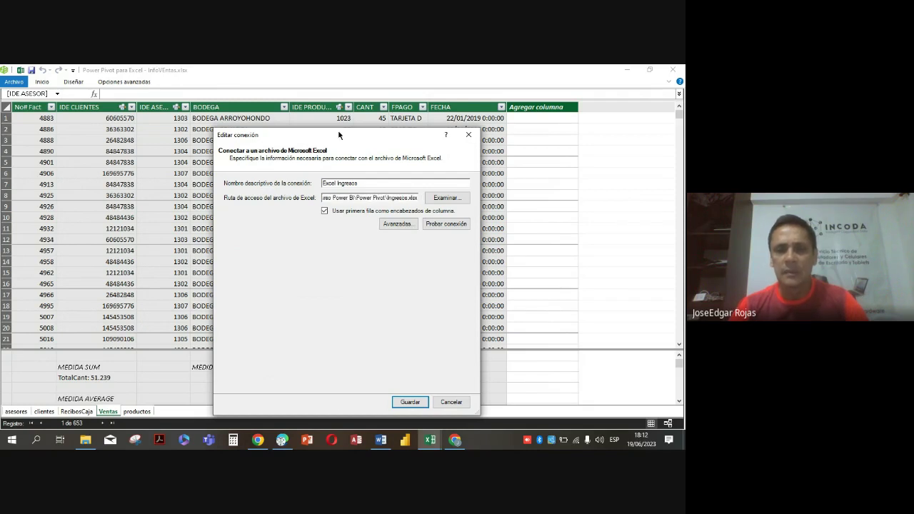
{"action": "left_click", "coordinate": [444, 198]}
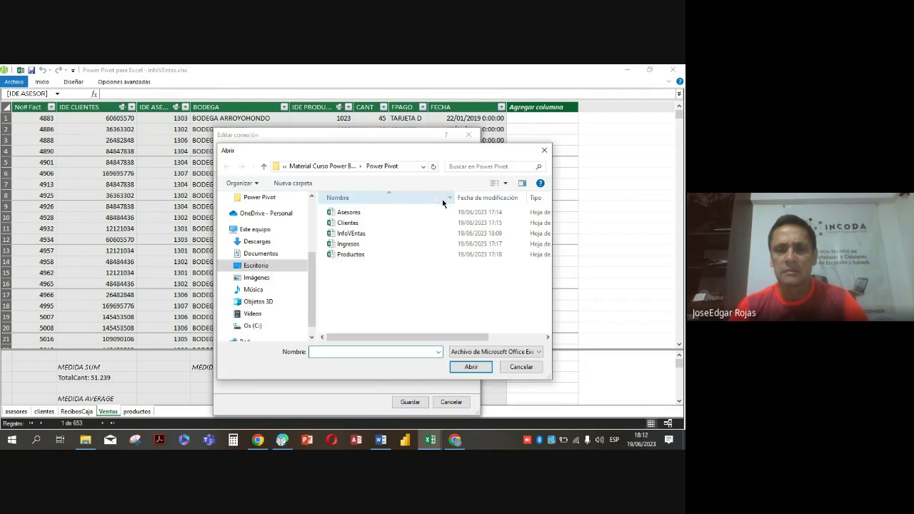
{"action": "left_click", "coordinate": [347, 244]}
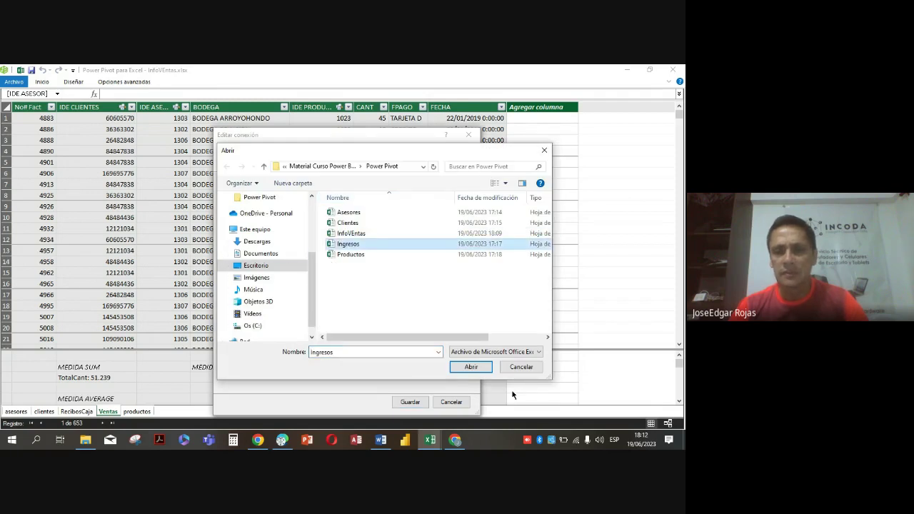
{"action": "left_click", "coordinate": [464, 368]}
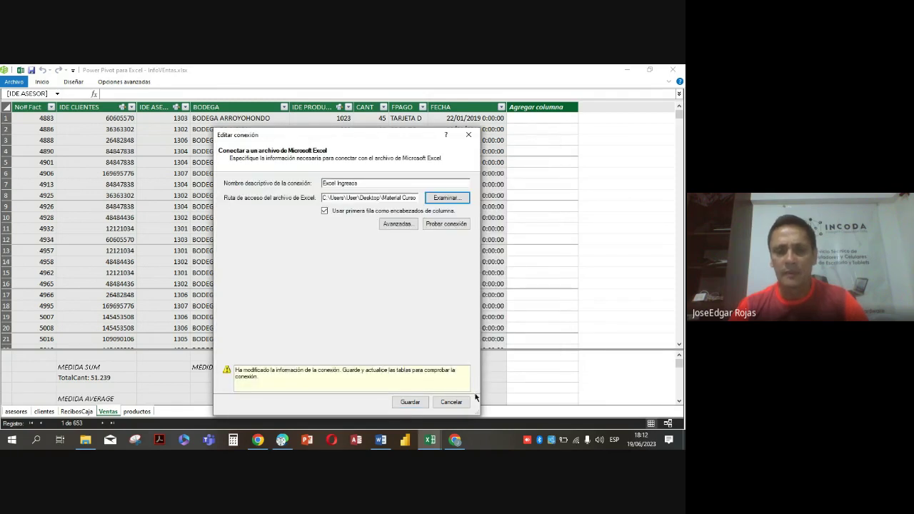
{"action": "left_click", "coordinate": [411, 400]}
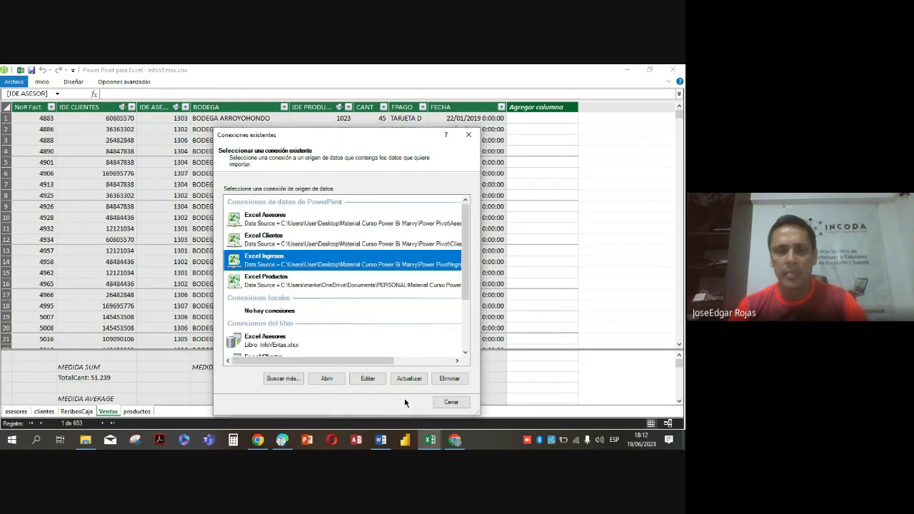
- Repoint Excel Productos to the Desktop Productos workbook, save it, and test a refresh that errors
{"action": "left_click", "coordinate": [272, 279]}
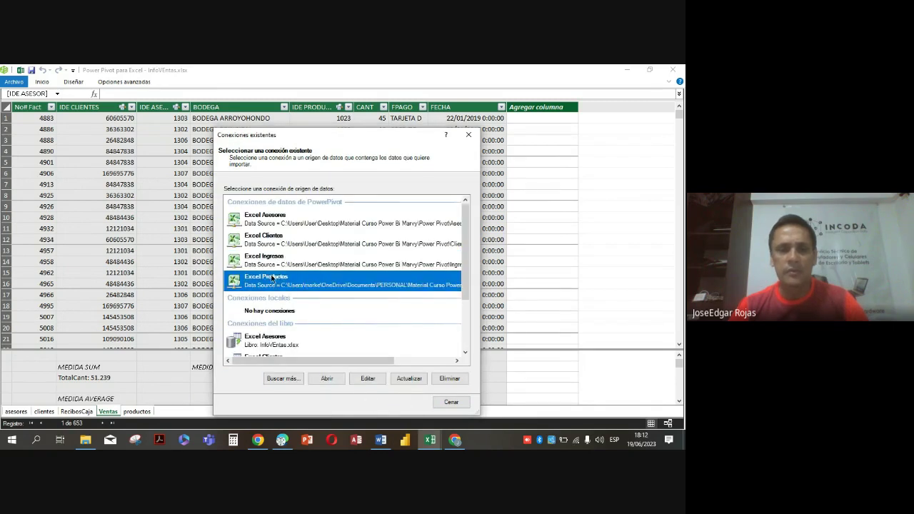
{"action": "left_click", "coordinate": [368, 378]}
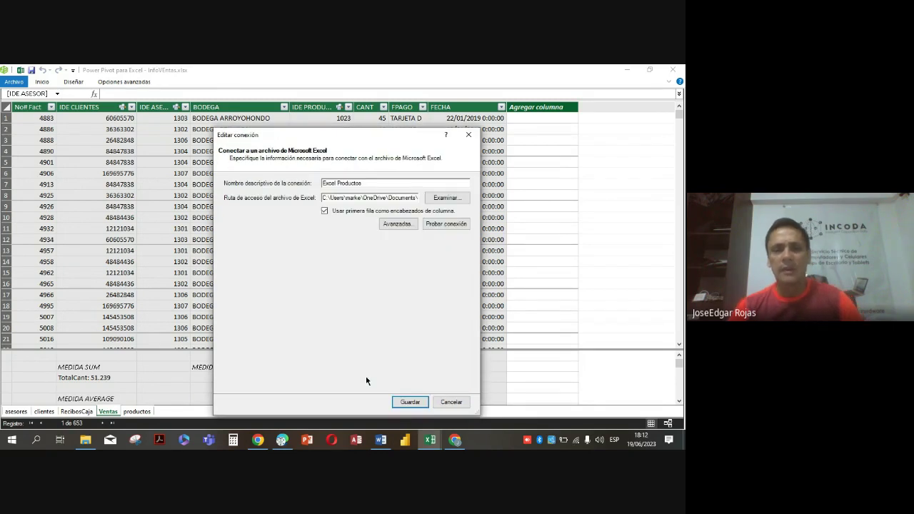
{"action": "left_click", "coordinate": [447, 197]}
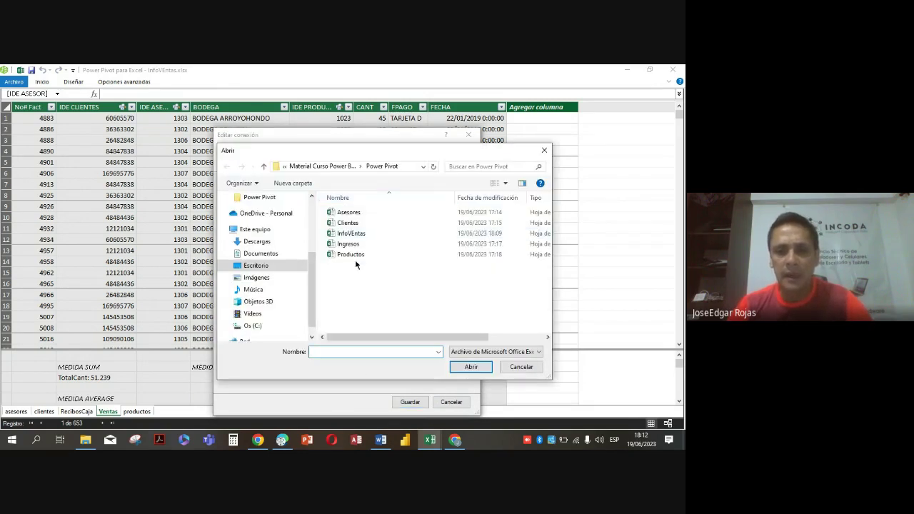
{"action": "left_click", "coordinate": [351, 254]}
{"action": "left_click", "coordinate": [468, 367]}
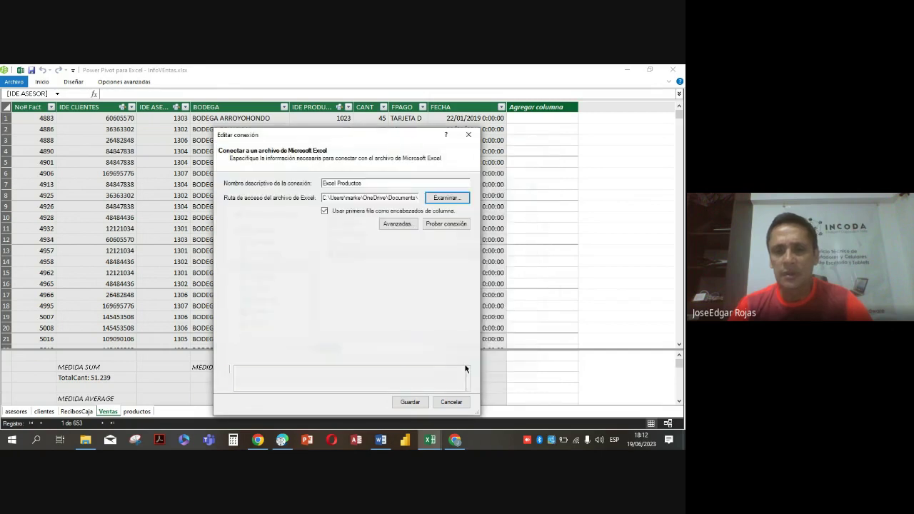
{"action": "left_click", "coordinate": [411, 403]}
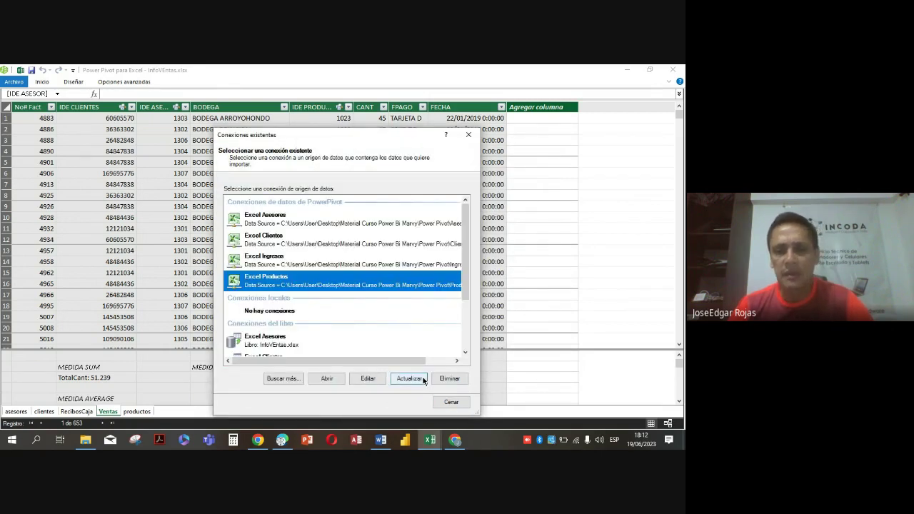
{"action": "left_click", "coordinate": [420, 380]}
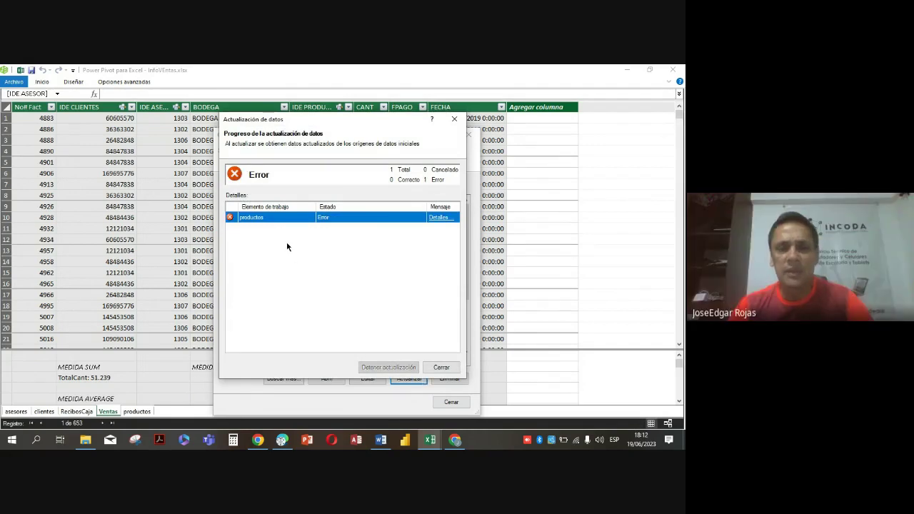
{"action": "left_click", "coordinate": [442, 368]}
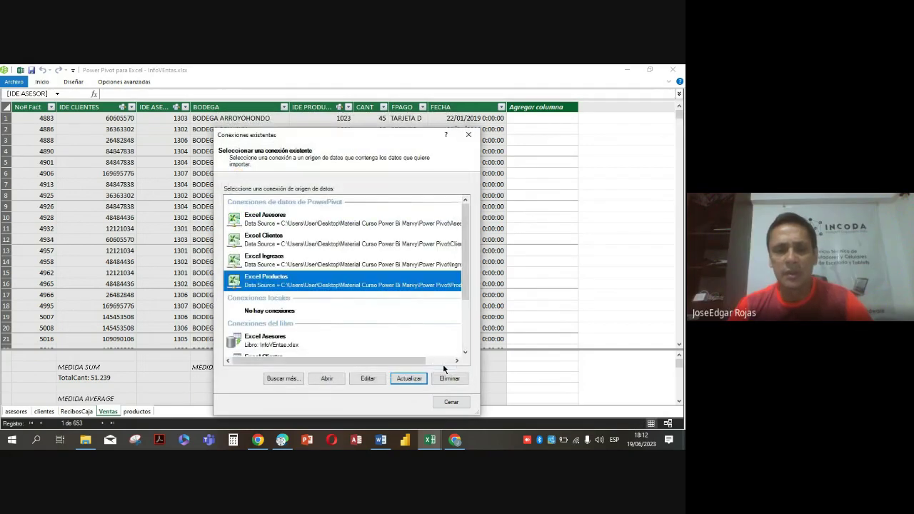
- Reselect the Desktop Productos workbook as the Excel Productos source and save the connection
{"action": "left_click", "coordinate": [368, 378]}
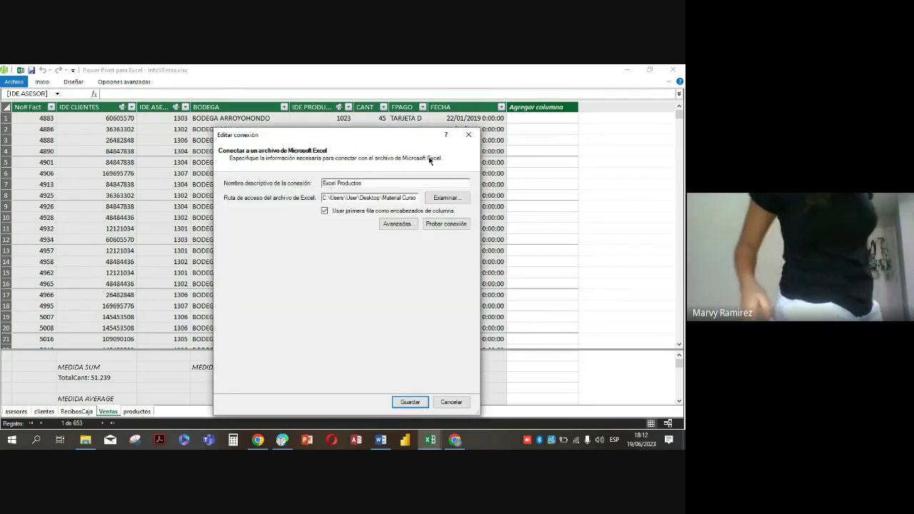
{"action": "left_click", "coordinate": [447, 198]}
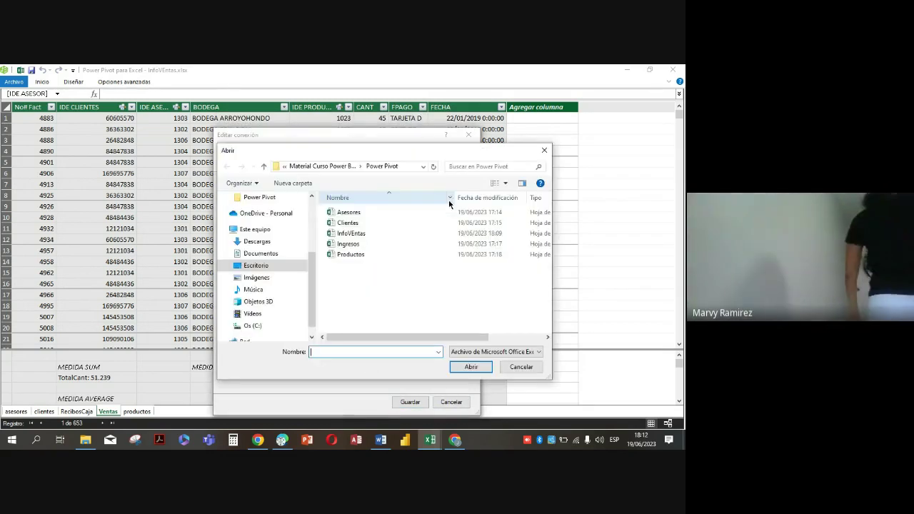
{"action": "left_click", "coordinate": [346, 255]}
{"action": "left_click", "coordinate": [344, 256]}
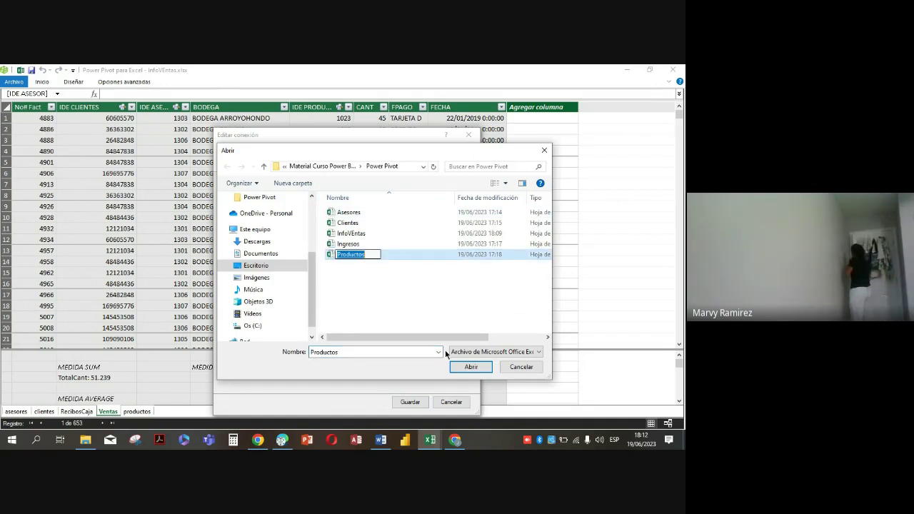
{"action": "left_click", "coordinate": [370, 291]}
{"action": "left_click", "coordinate": [344, 254]}
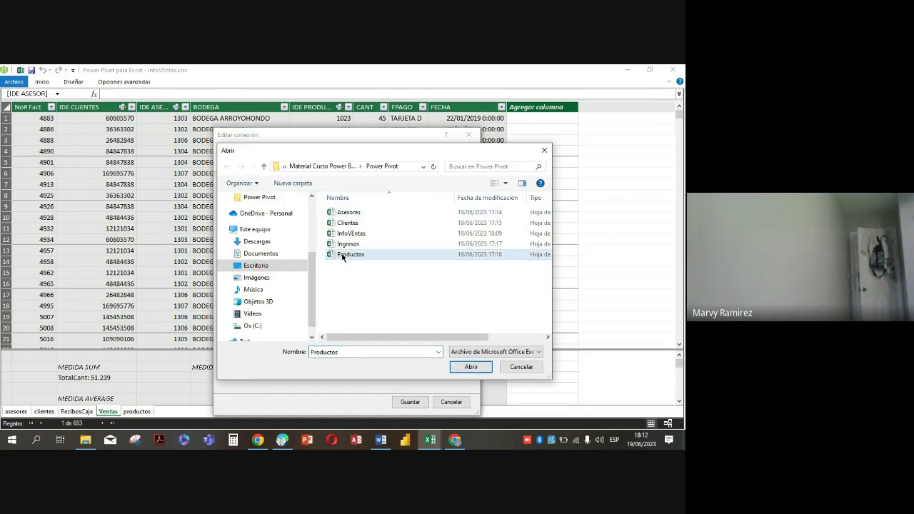
{"action": "left_click", "coordinate": [469, 366]}
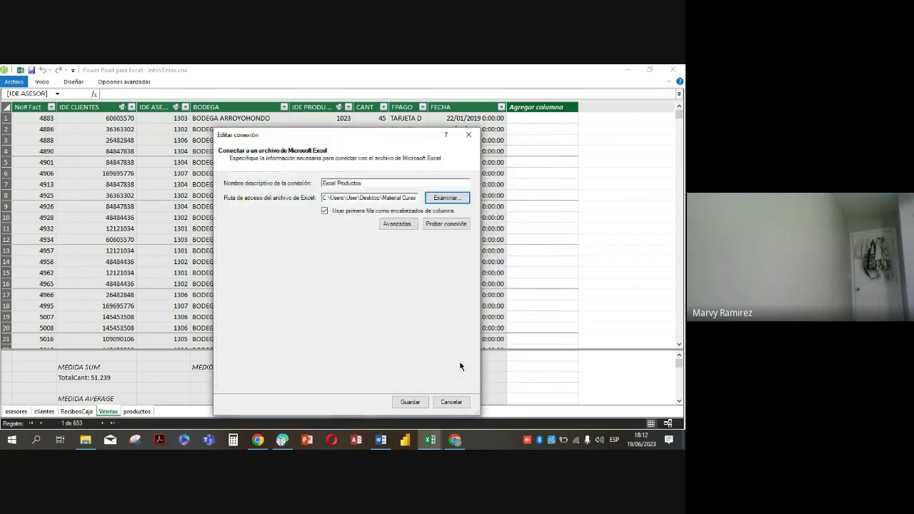
{"action": "left_click", "coordinate": [411, 402]}
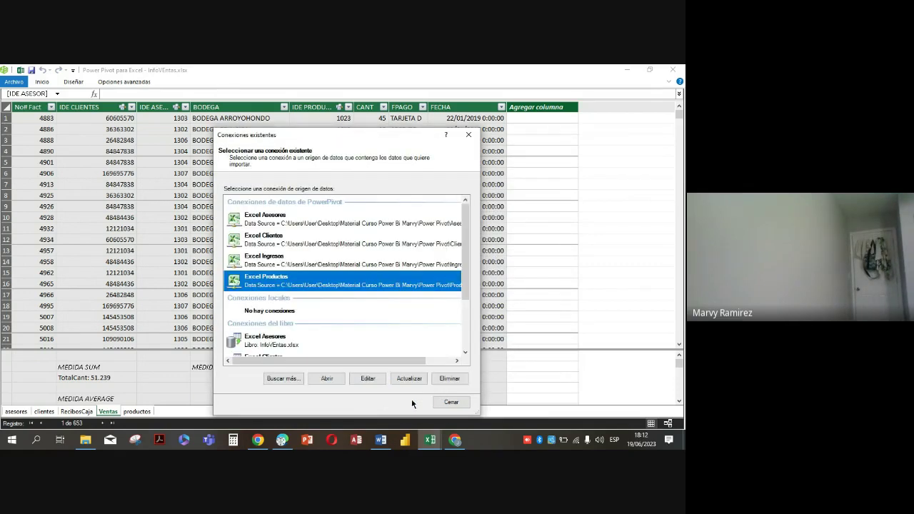
- Retry the productos refresh, dismiss the error, close Existing Connections, and check IDE PRODUCTO in row 12
{"action": "scroll", "coordinate": [392, 319], "scroll_direction": "down", "scroll_amount": 3}
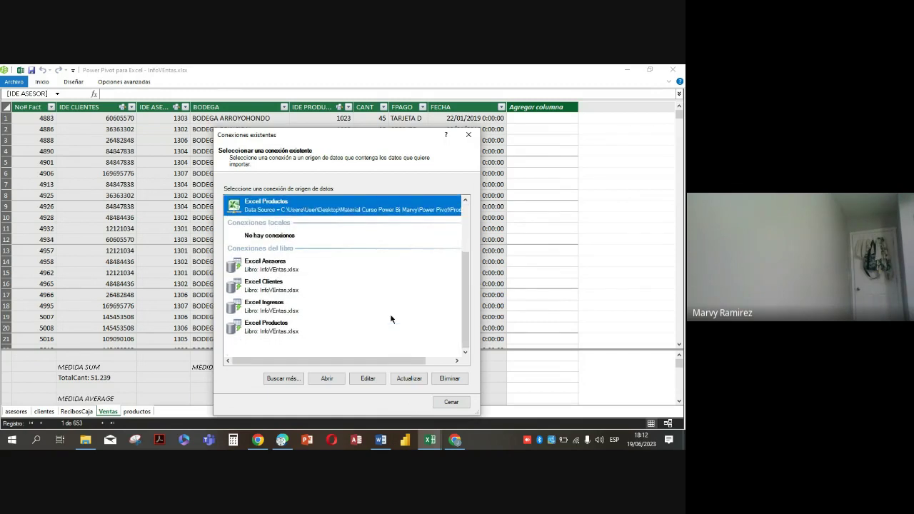
{"action": "left_click", "coordinate": [409, 379]}
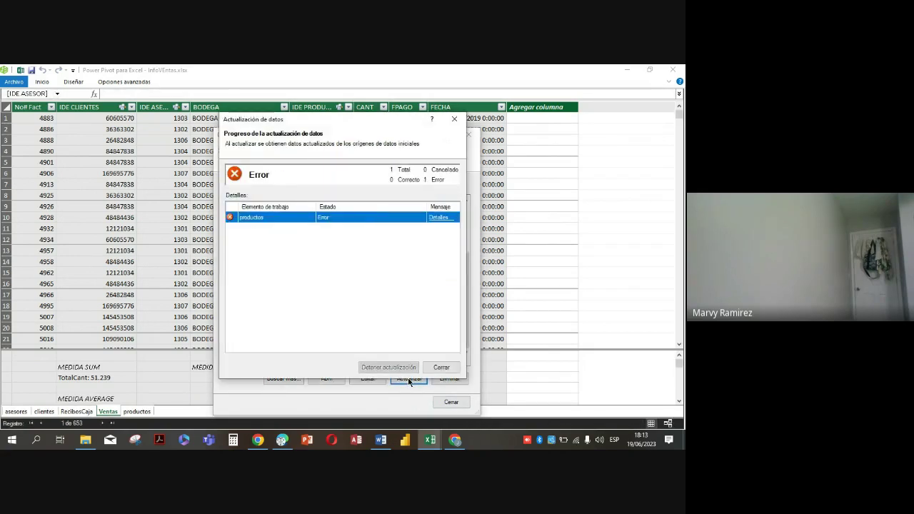
{"action": "left_click", "coordinate": [442, 367]}
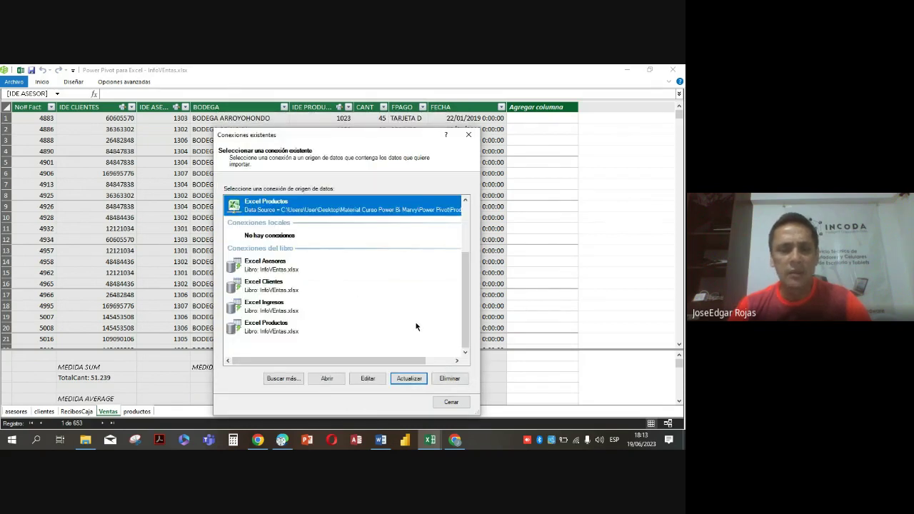
{"action": "left_click", "coordinate": [282, 326]}
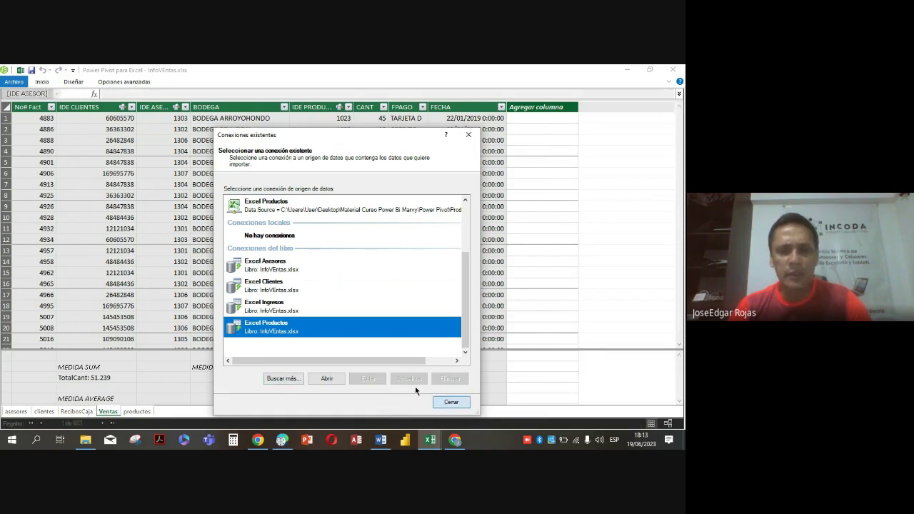
{"action": "left_click", "coordinate": [462, 401]}
{"action": "left_click", "coordinate": [295, 237]}
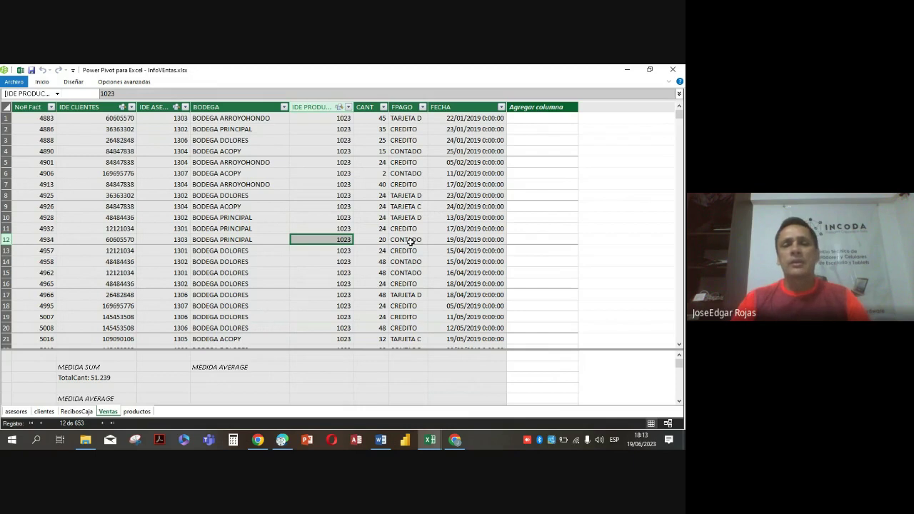
{"action": "left_click", "coordinate": [42, 82]}
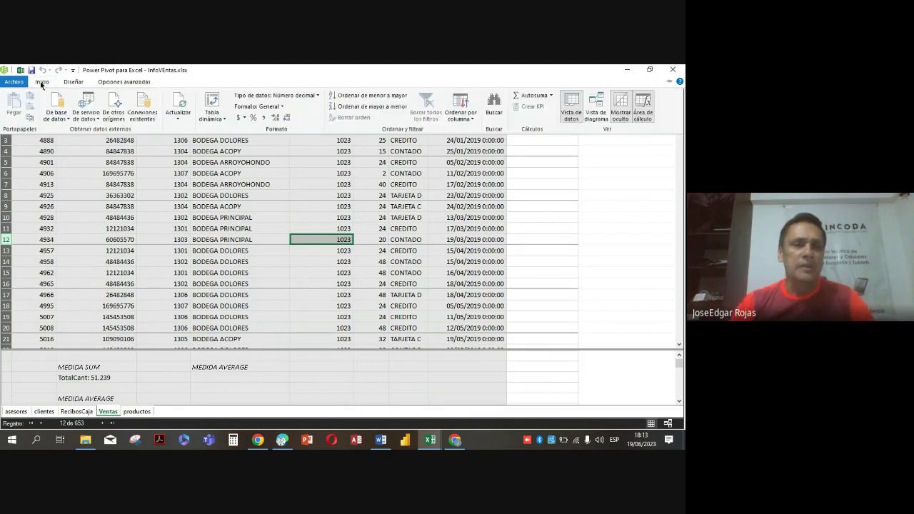
{"action": "left_click", "coordinate": [596, 107]}
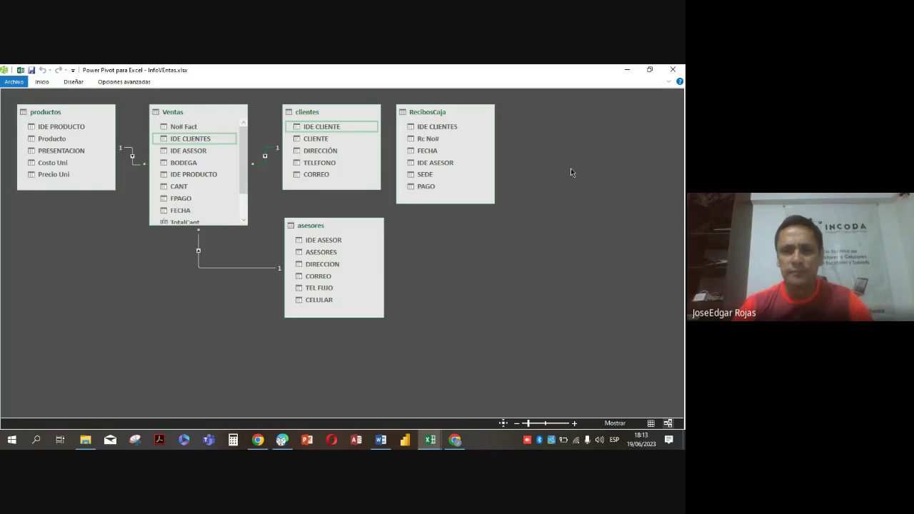
{"action": "left_click", "coordinate": [134, 165]}
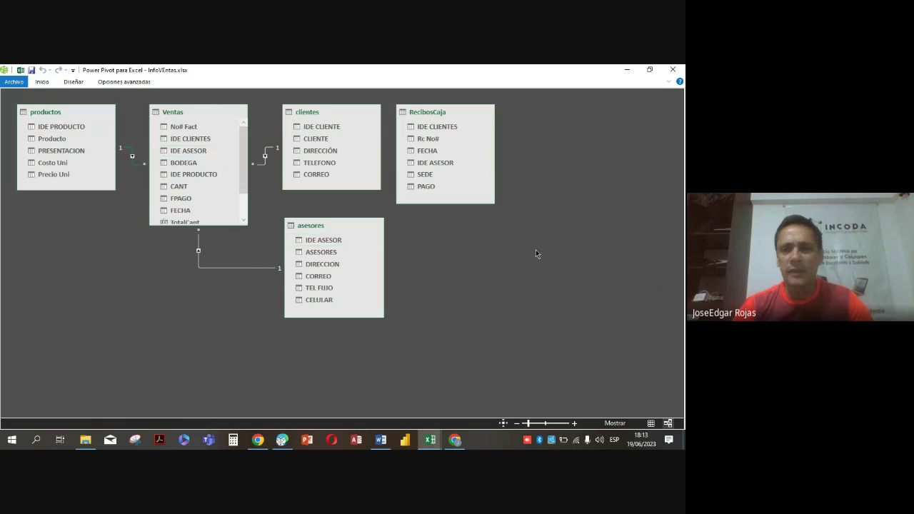
{"action": "left_click", "coordinate": [41, 82]}
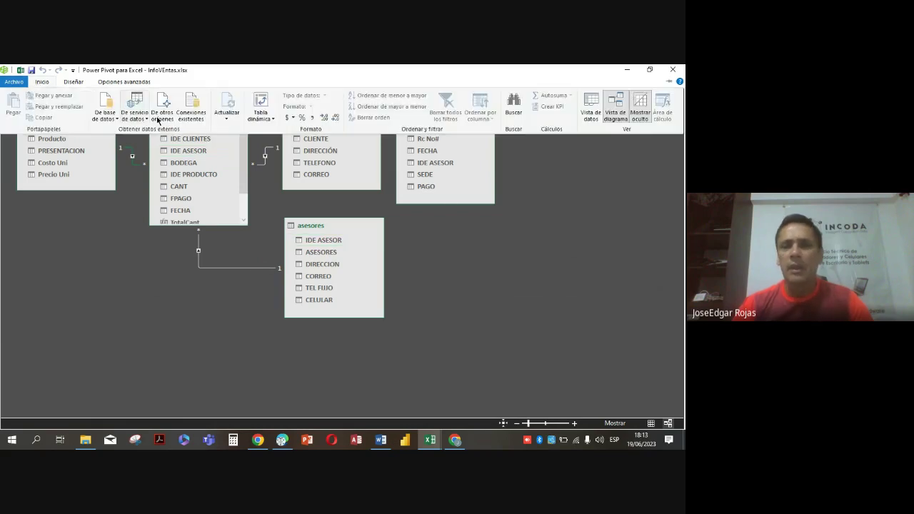
{"action": "left_click", "coordinate": [590, 107]}
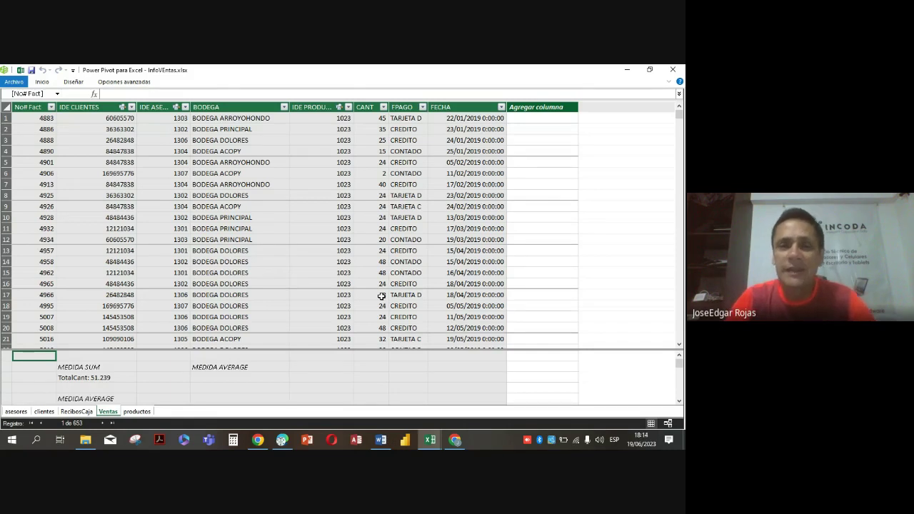
{"action": "left_click", "coordinate": [364, 118]}
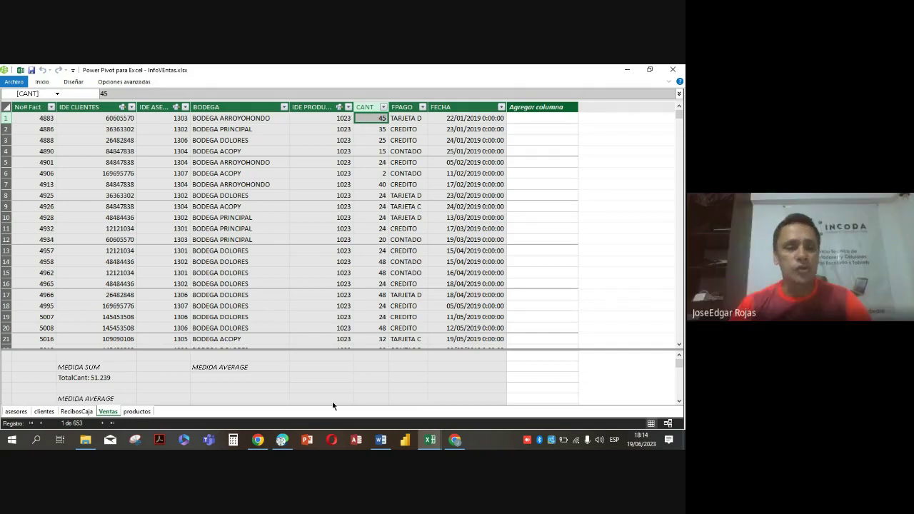
{"action": "left_click", "coordinate": [135, 411]}
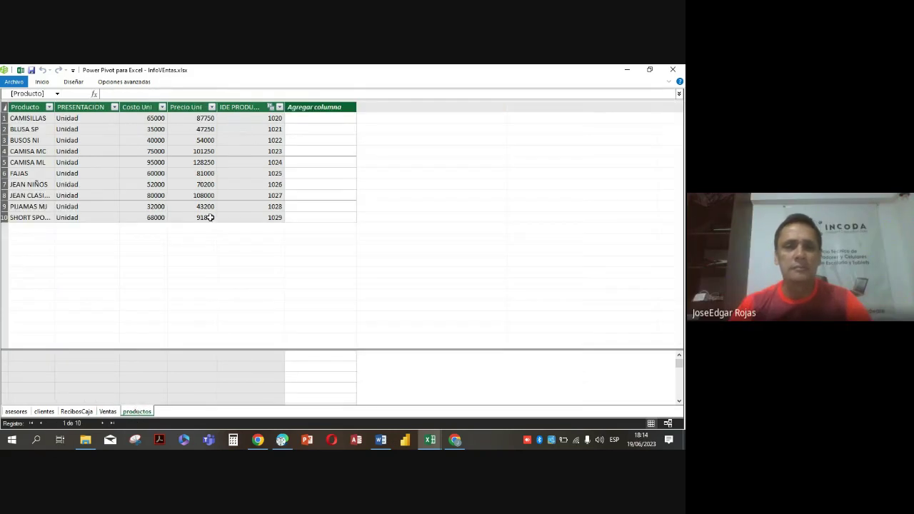
{"action": "left_click", "coordinate": [146, 119]}
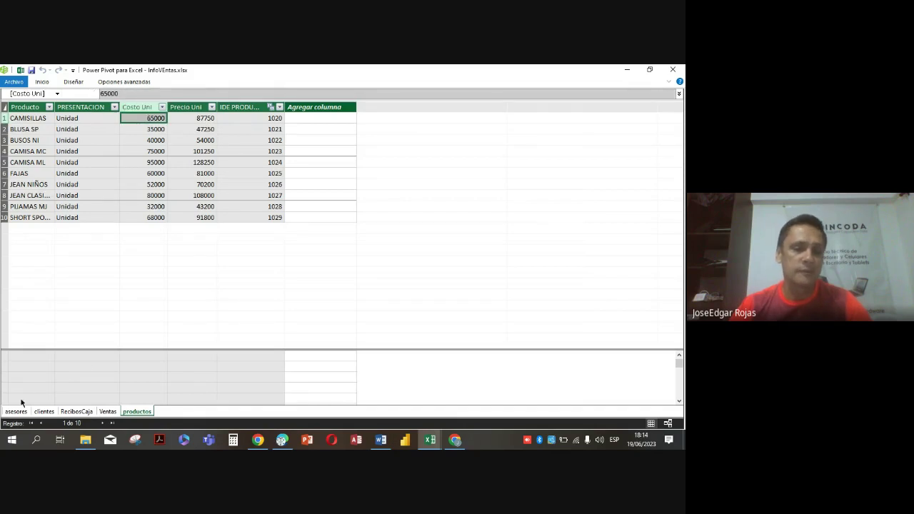
{"action": "left_click", "coordinate": [106, 412]}
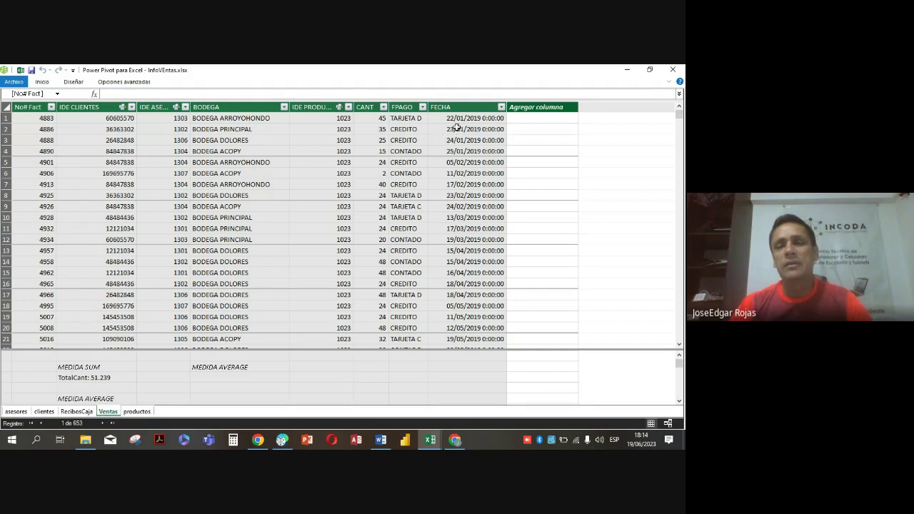
{"action": "left_click", "coordinate": [370, 119]}
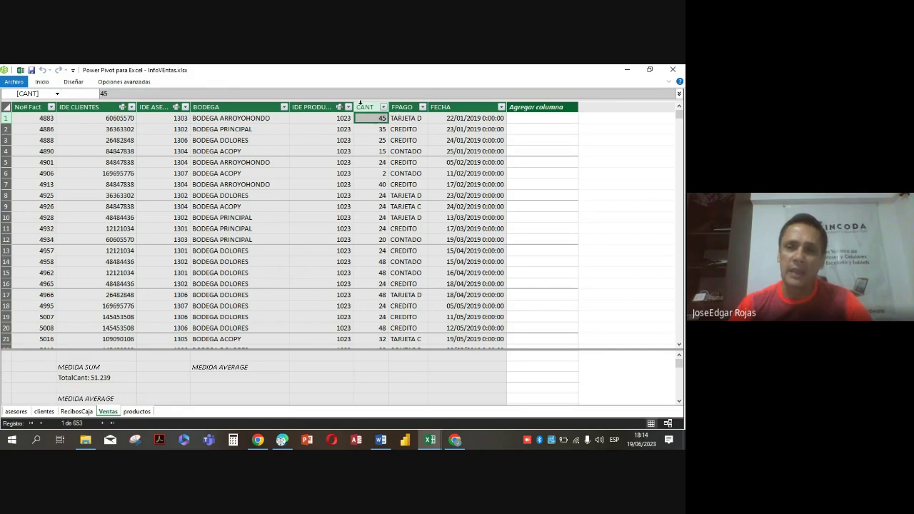
{"action": "left_click", "coordinate": [378, 129]}
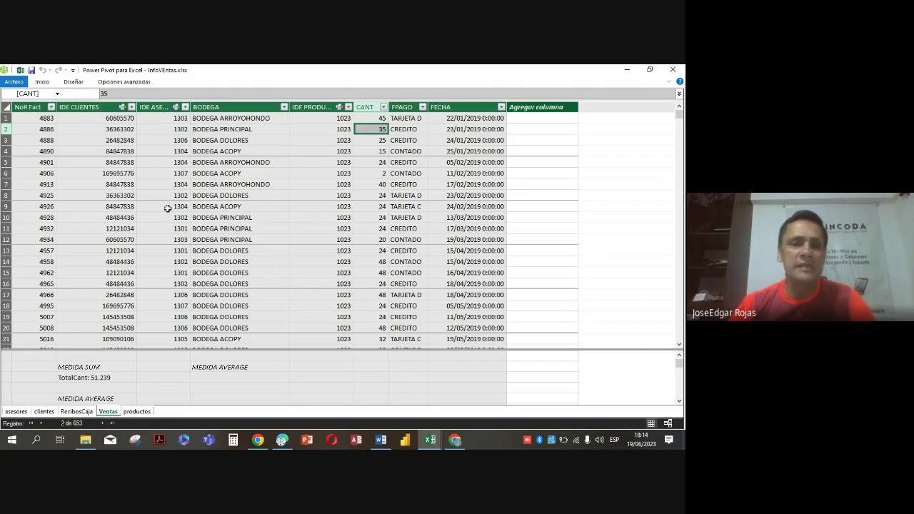
{"action": "left_click", "coordinate": [247, 170]}
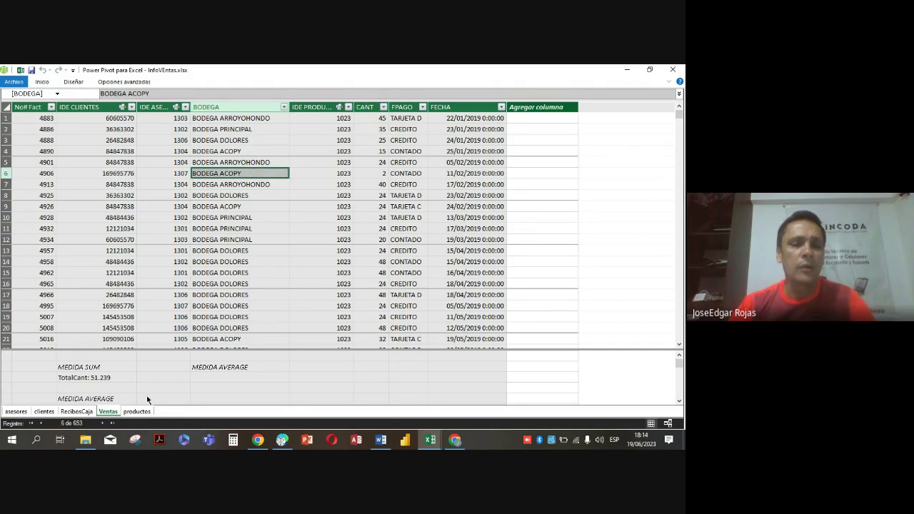
{"action": "left_click", "coordinate": [136, 412]}
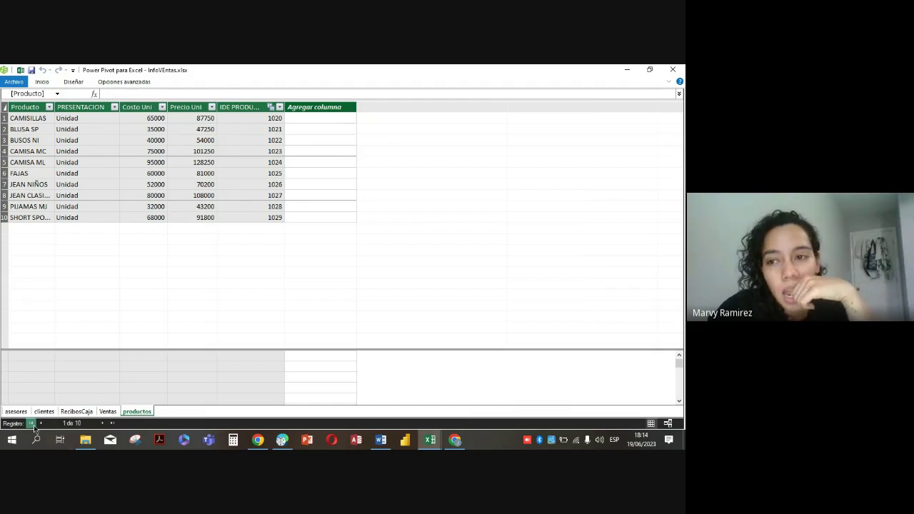
{"action": "left_click", "coordinate": [107, 412]}
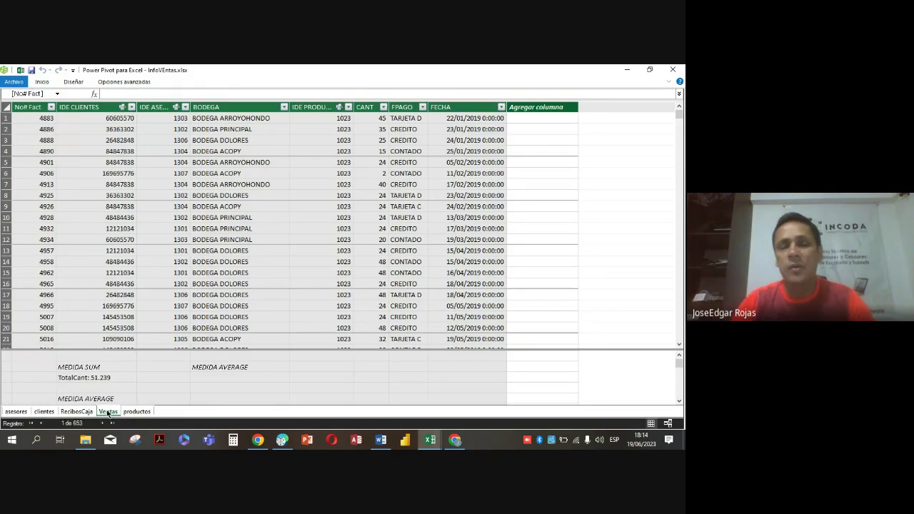
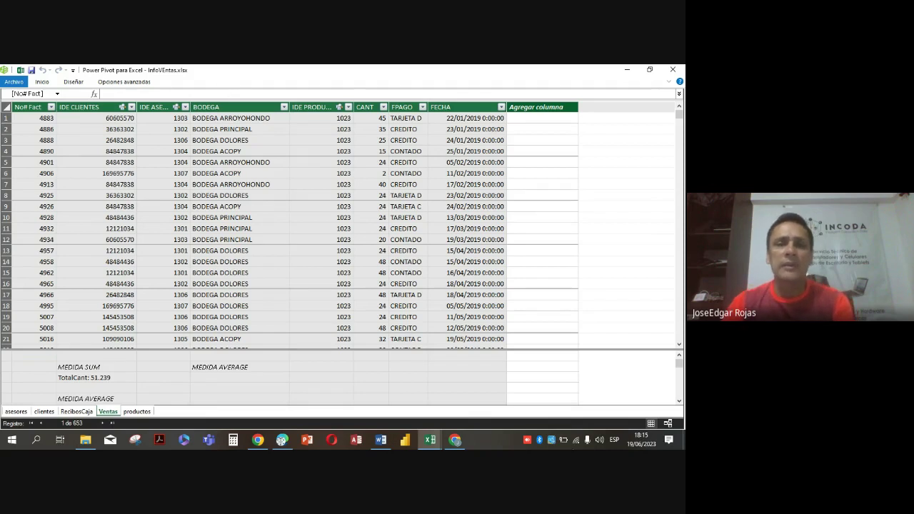
- Widen the CANT column and select the first Agregar columna cell for a new formula
{"action": "left_click_drag", "start_coordinate": [388, 106], "coordinate": [407, 105]}
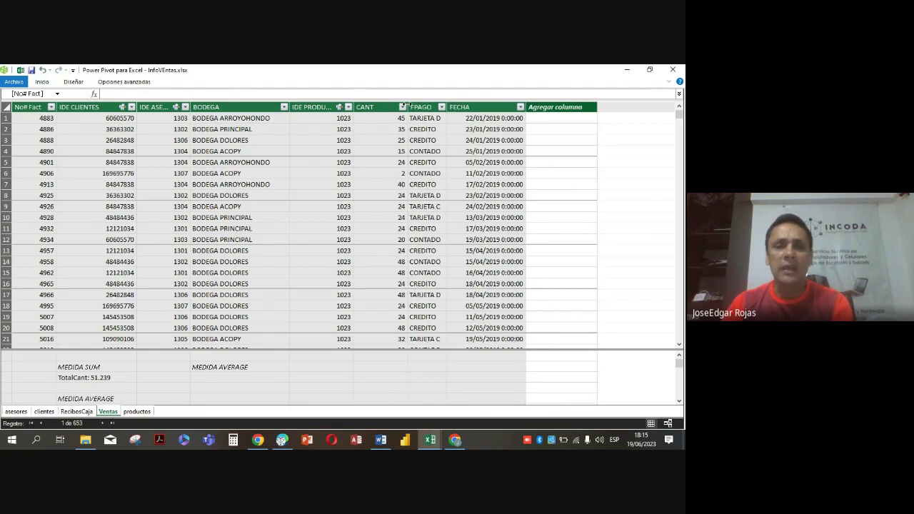
{"action": "left_click", "coordinate": [549, 118]}
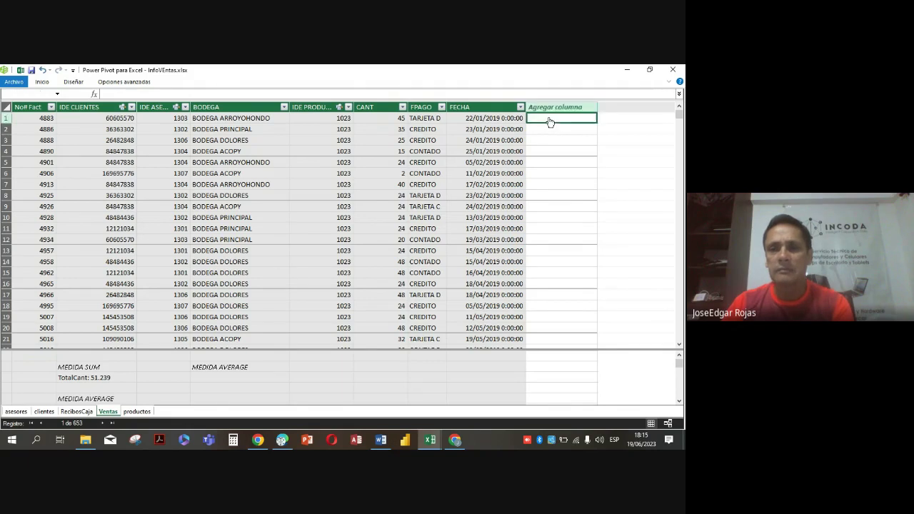
{"action": "left_click", "coordinate": [115, 95]}
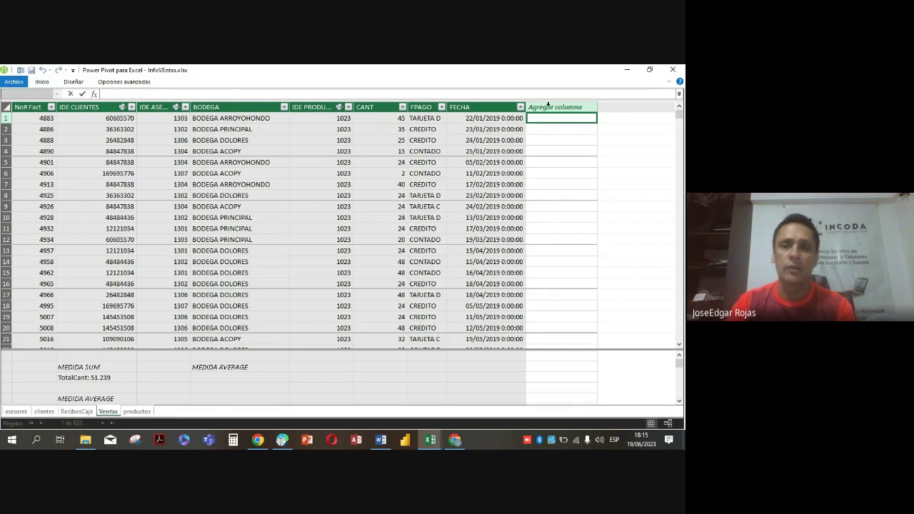
{"action": "scroll", "coordinate": [201, 389], "scroll_direction": "down", "scroll_amount": 3}
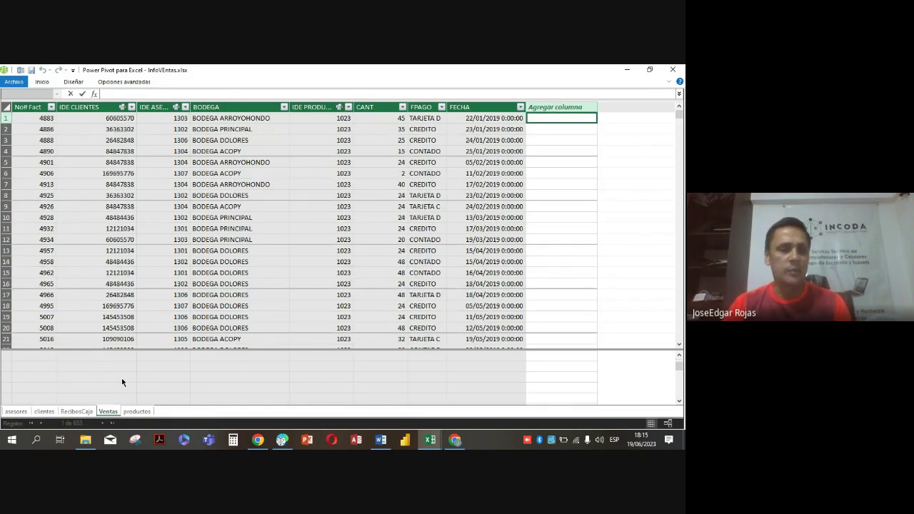
{"action": "scroll", "coordinate": [121, 382], "scroll_direction": "up", "scroll_amount": 3}
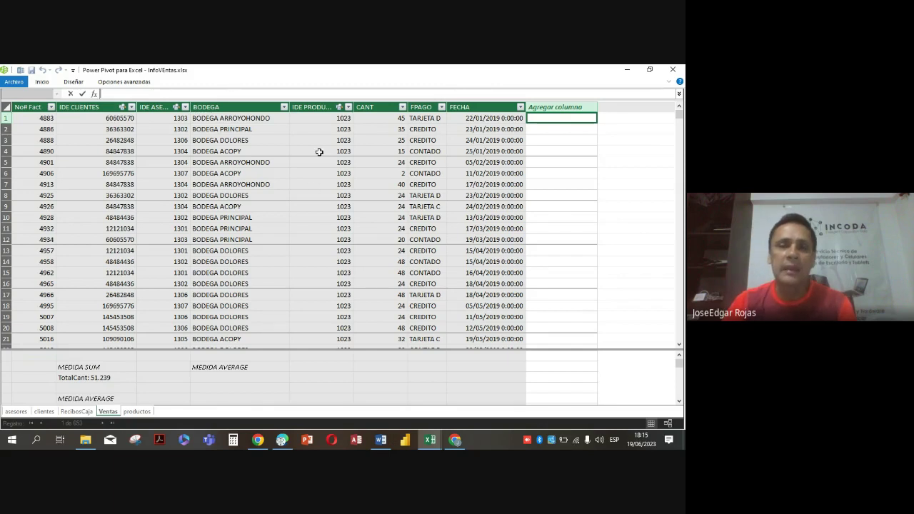
- Check the IDE PRODUCTO values down to row 16, then reselect the empty new-column cell
{"action": "left_click", "coordinate": [330, 118]}
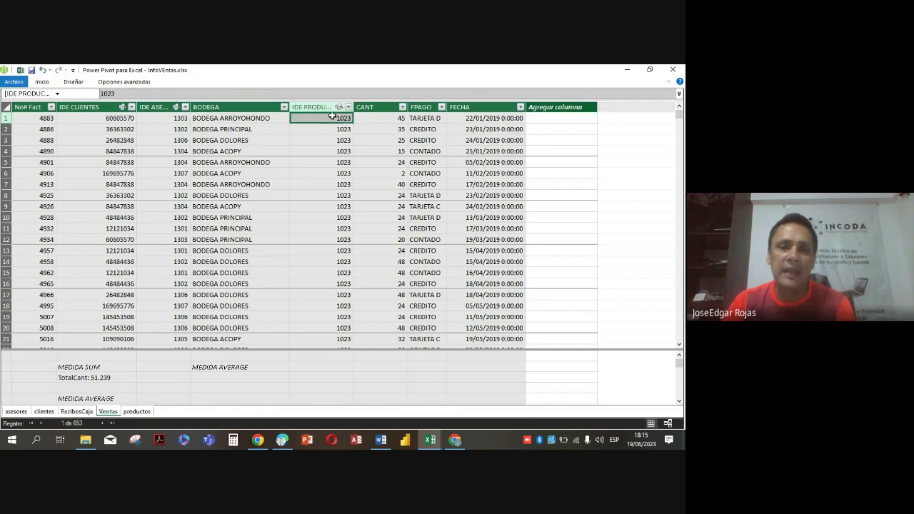
{"action": "left_click", "coordinate": [339, 133]}
{"action": "left_click", "coordinate": [330, 153]}
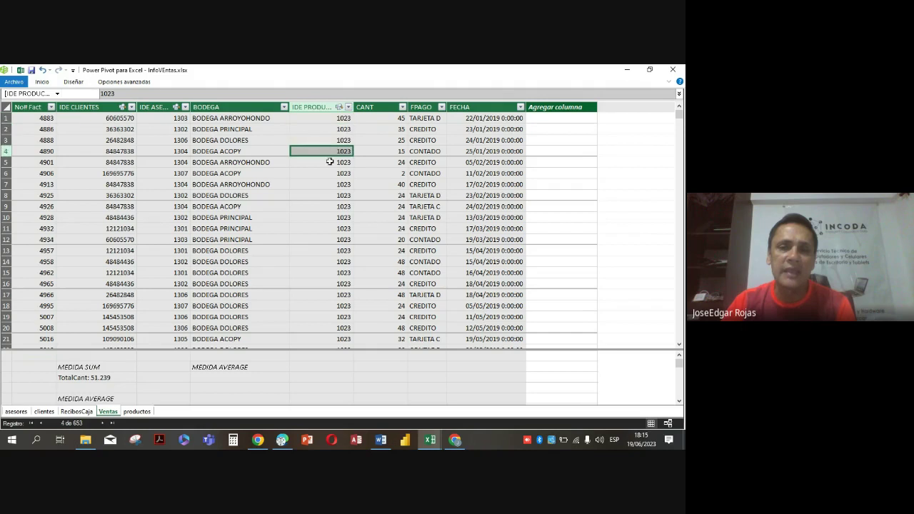
{"action": "left_click", "coordinate": [331, 162]}
{"action": "left_click", "coordinate": [336, 196]}
{"action": "left_click", "coordinate": [342, 238]}
{"action": "left_click", "coordinate": [336, 284]}
{"action": "scroll", "coordinate": [365, 320], "scroll_direction": "down", "scroll_amount": 13}
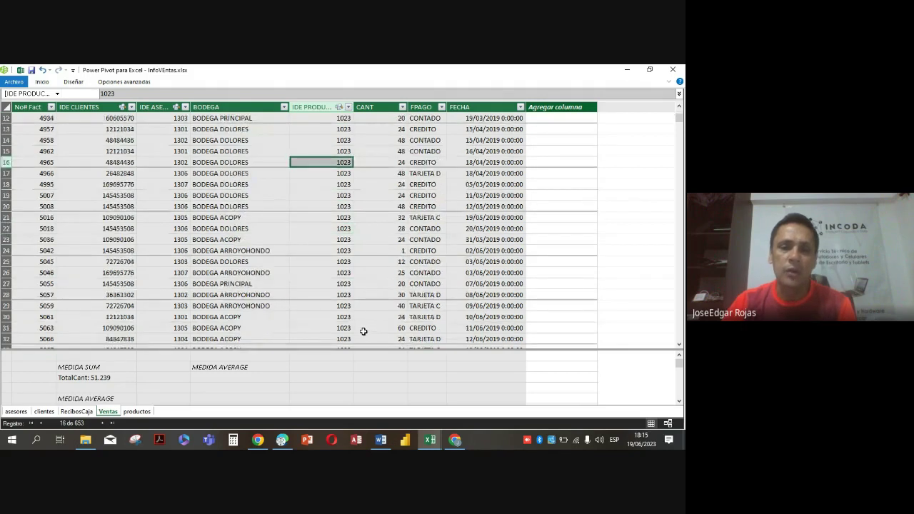
{"action": "scroll", "coordinate": [365, 320], "scroll_direction": "down", "scroll_amount": 5}
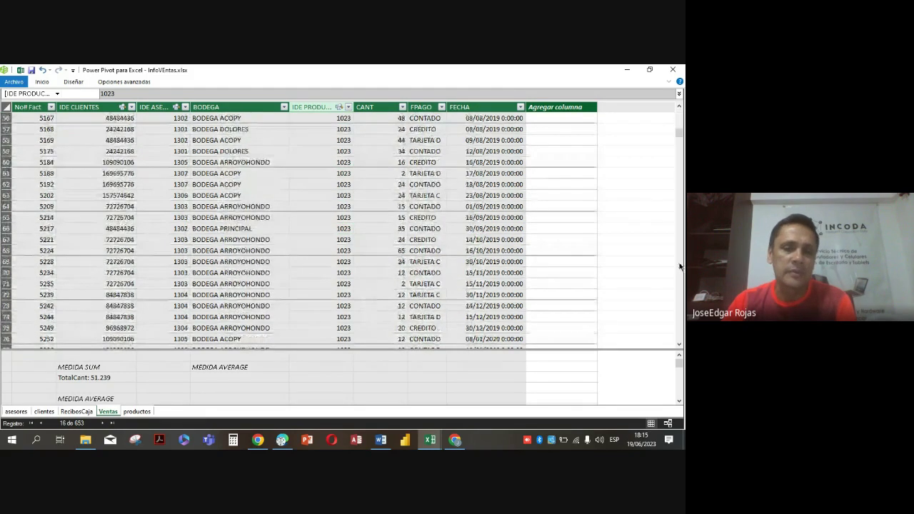
{"action": "left_click_drag", "start_coordinate": [682, 134], "coordinate": [679, 111]}
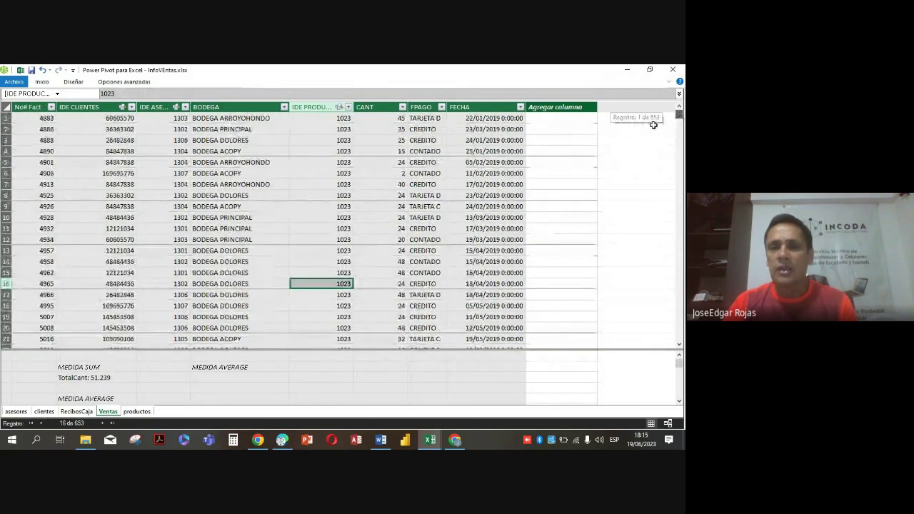
{"action": "left_click", "coordinate": [545, 118]}
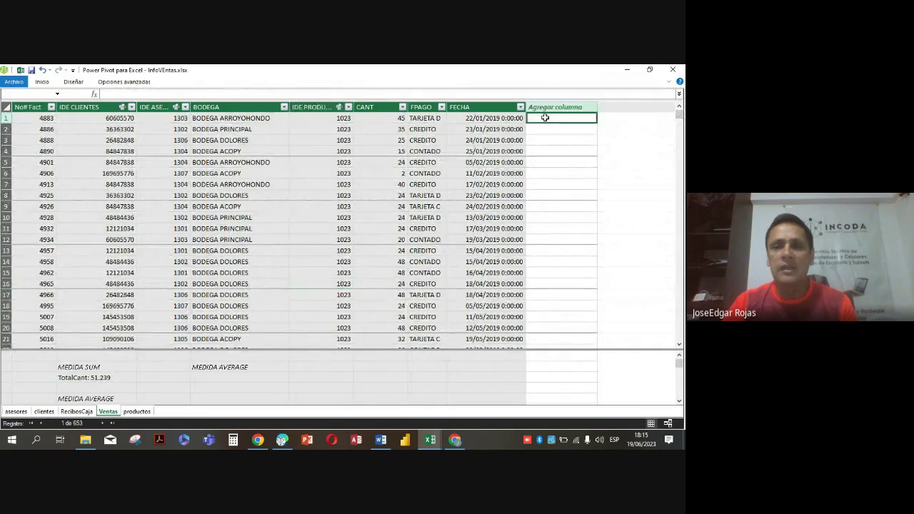
- Create a COSTO UNI column with RELATED(productos[Costo Uni]), showing 75000 per row
{"action": "left_click", "coordinate": [122, 94]}
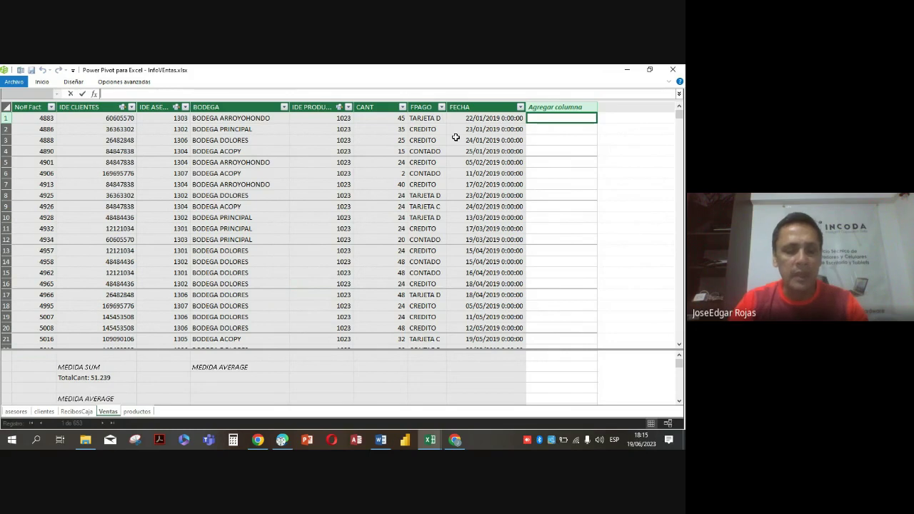
{"action": "type", "text": "T"}
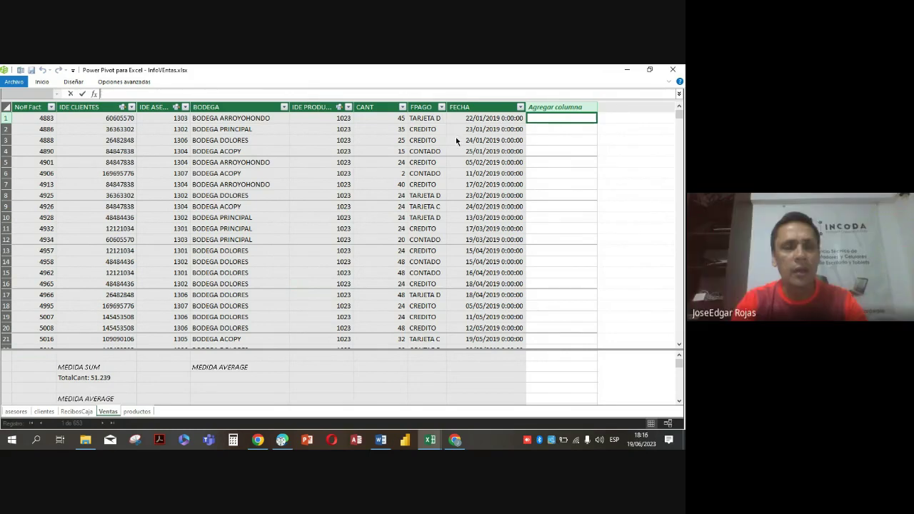
{"action": "type", "text": "OSTO UNI:"}
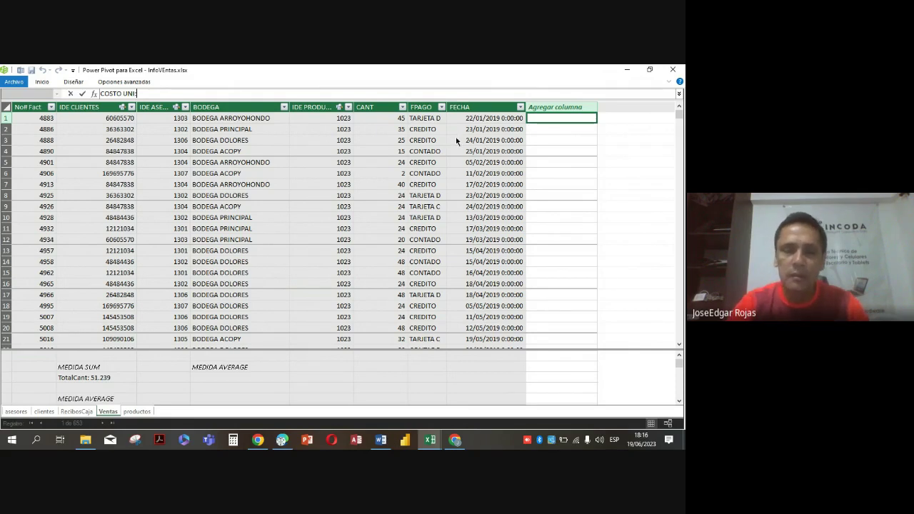
{"action": "type", "text": "="}
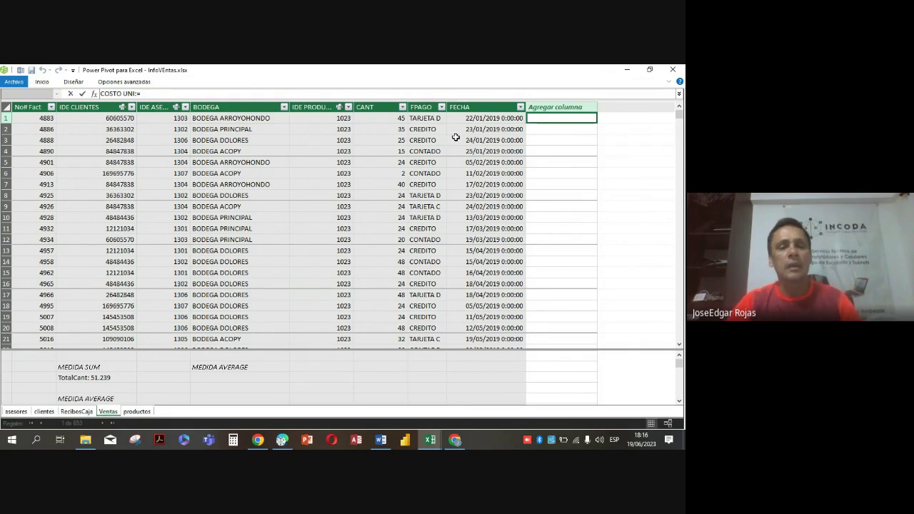
{"action": "type", "text": "RELATE"}
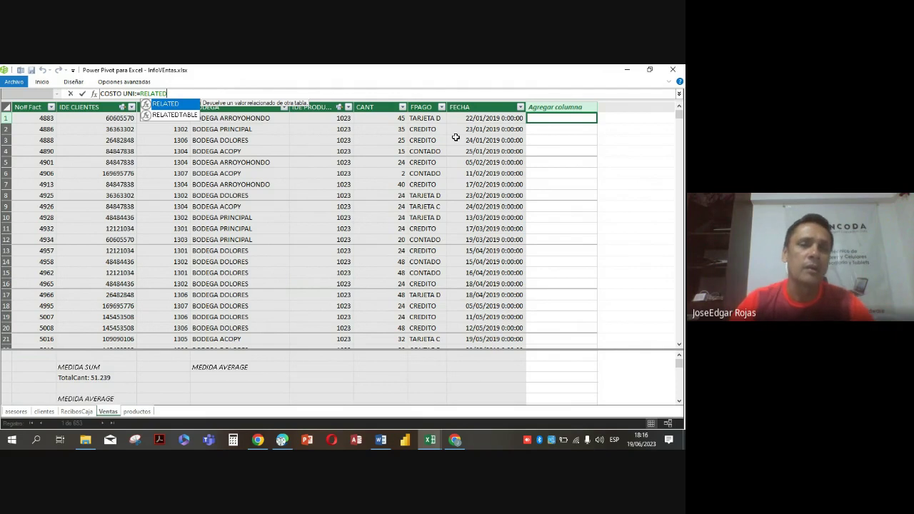
{"action": "type", "text": "D"}
{"action": "double_click", "coordinate": [172, 105]}
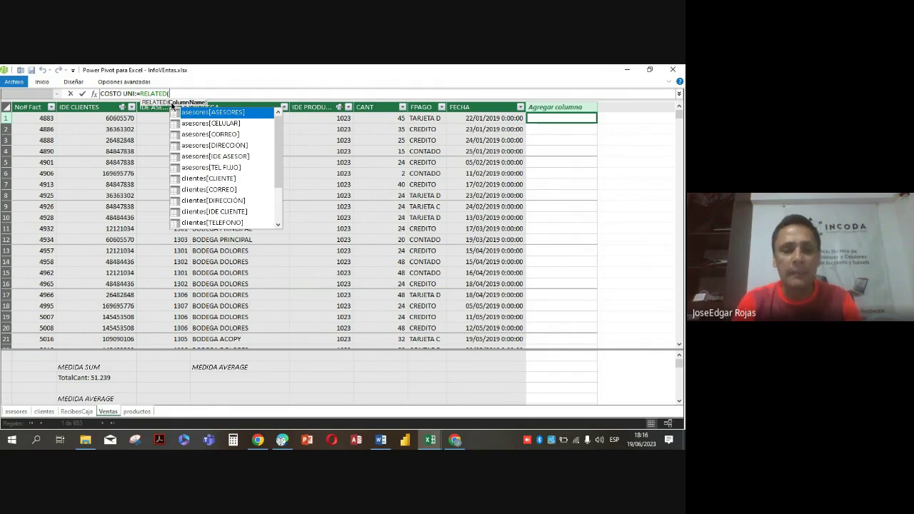
{"action": "type", "text": "PRO"}
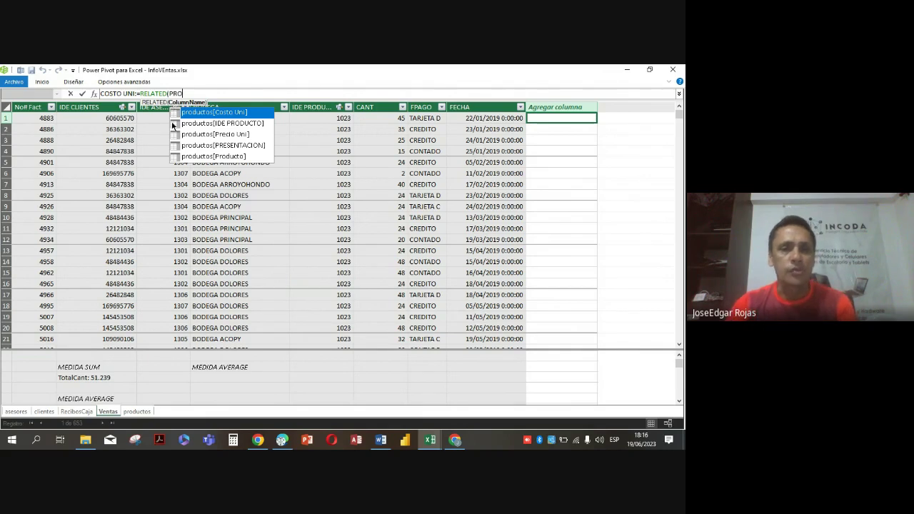
{"action": "double_click", "coordinate": [230, 113]}
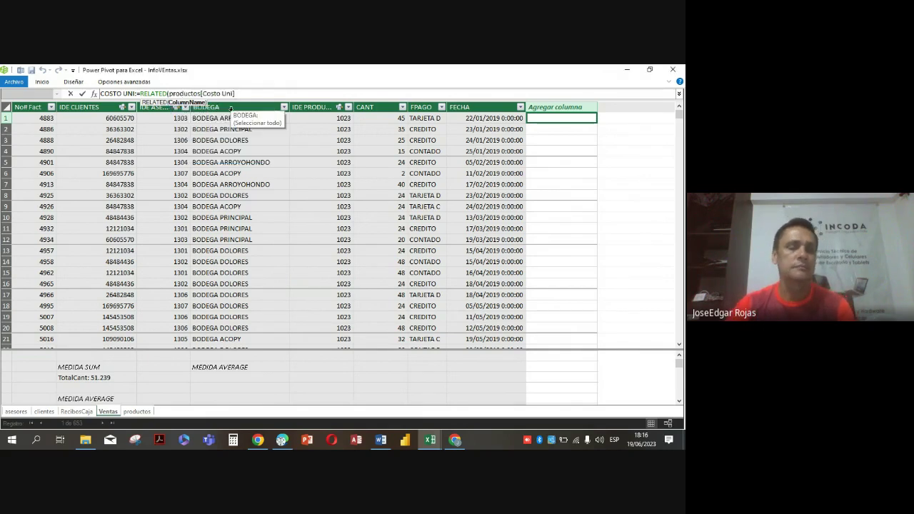
{"action": "type", "text": ")"}
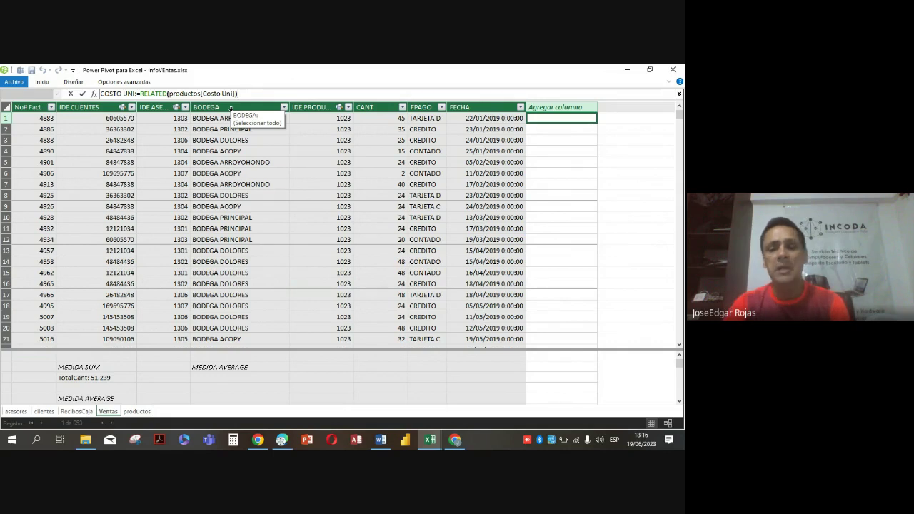
{"action": "key", "text": "Return"}
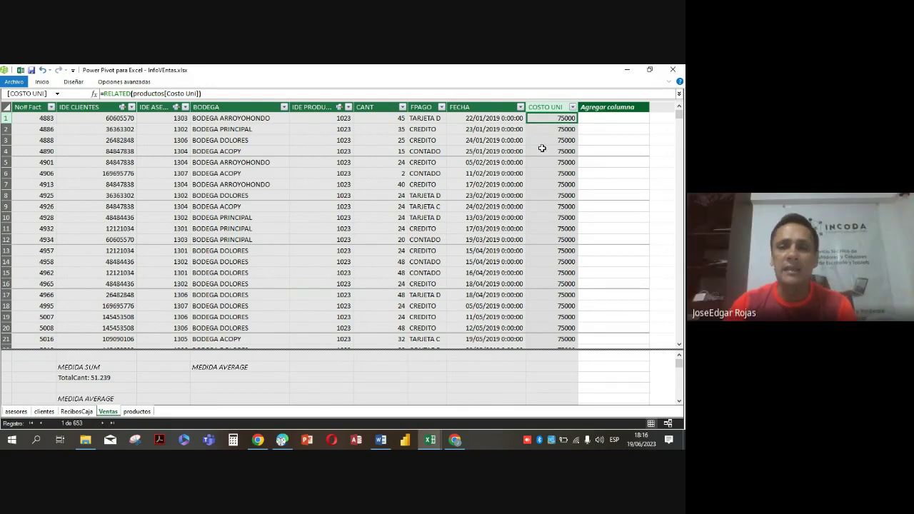
{"action": "left_click", "coordinate": [212, 93]}
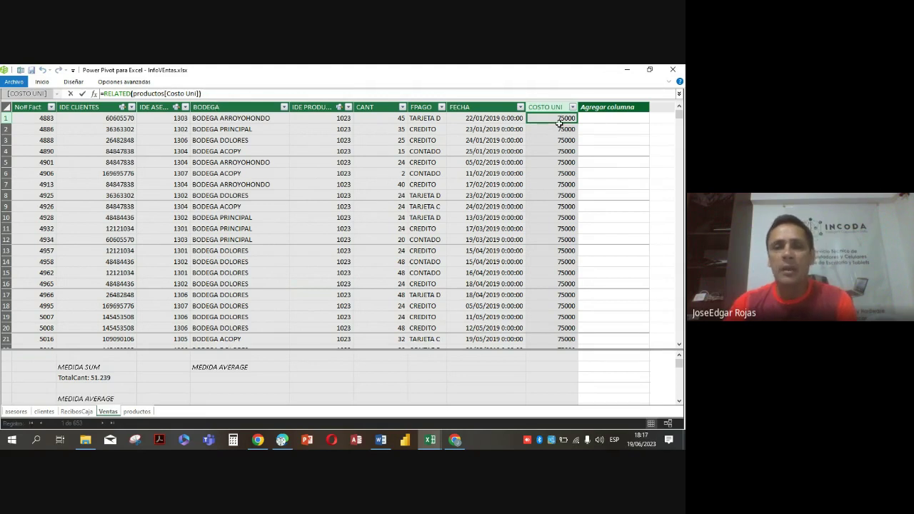
{"action": "left_click", "coordinate": [331, 121]}
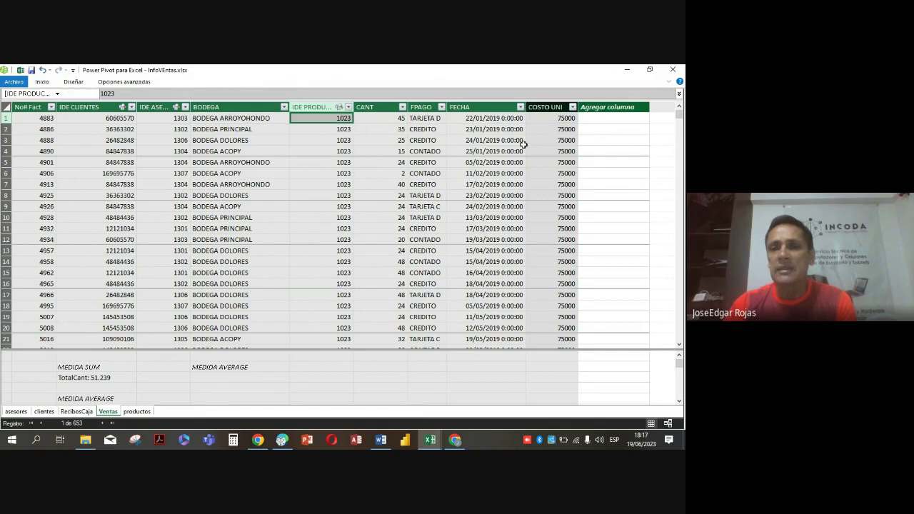
{"action": "left_click", "coordinate": [560, 120]}
{"action": "scroll", "coordinate": [402, 185], "scroll_direction": "down", "scroll_amount": 1}
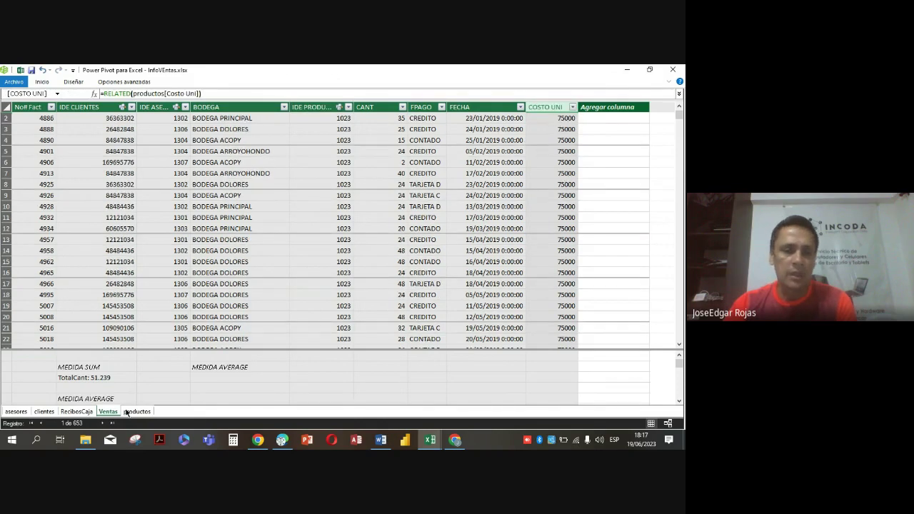
{"action": "left_click", "coordinate": [138, 413]}
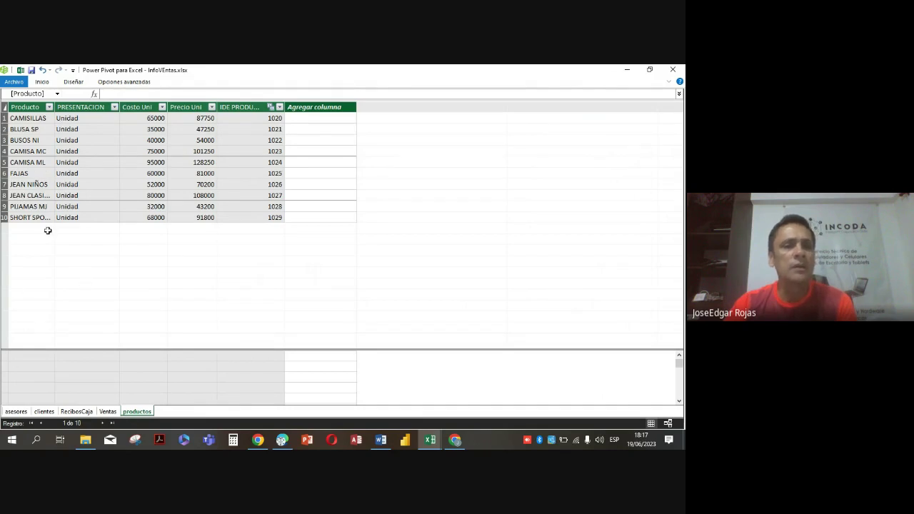
{"action": "left_click", "coordinate": [32, 184]}
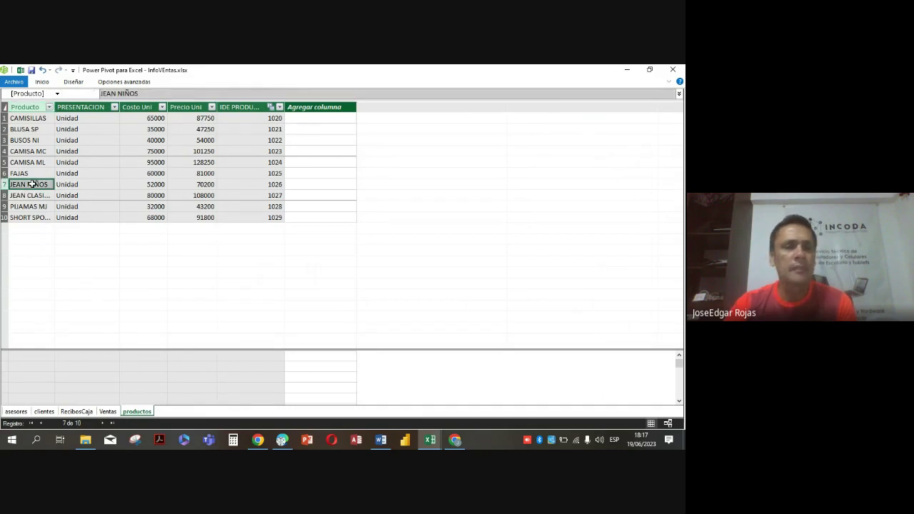
{"action": "key", "text": "Right"}
{"action": "key", "text": "Right"}
{"action": "key", "text": "Right"}
{"action": "key", "text": "Right"}
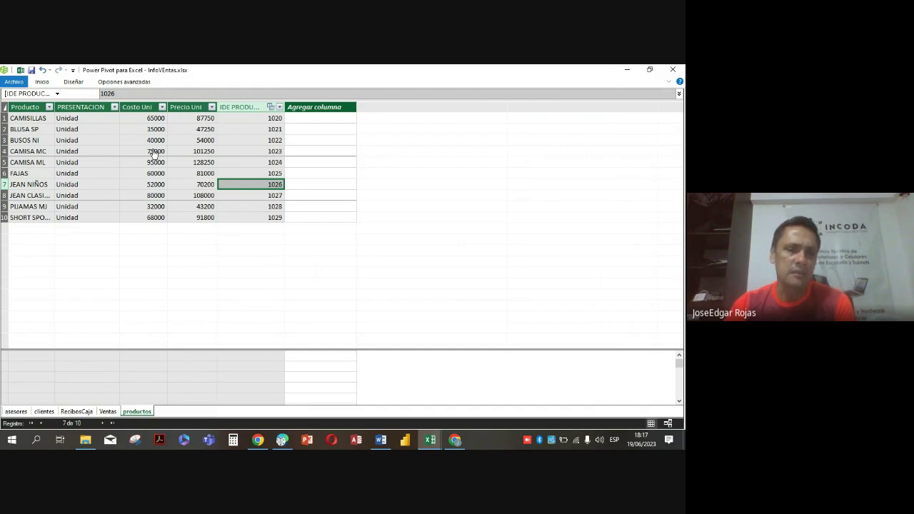
{"action": "left_click", "coordinate": [106, 413]}
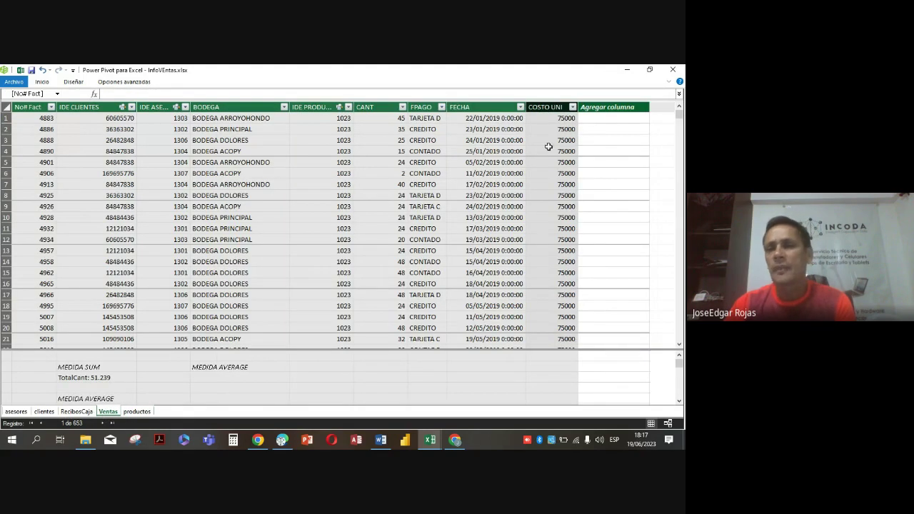
{"action": "left_click", "coordinate": [556, 118]}
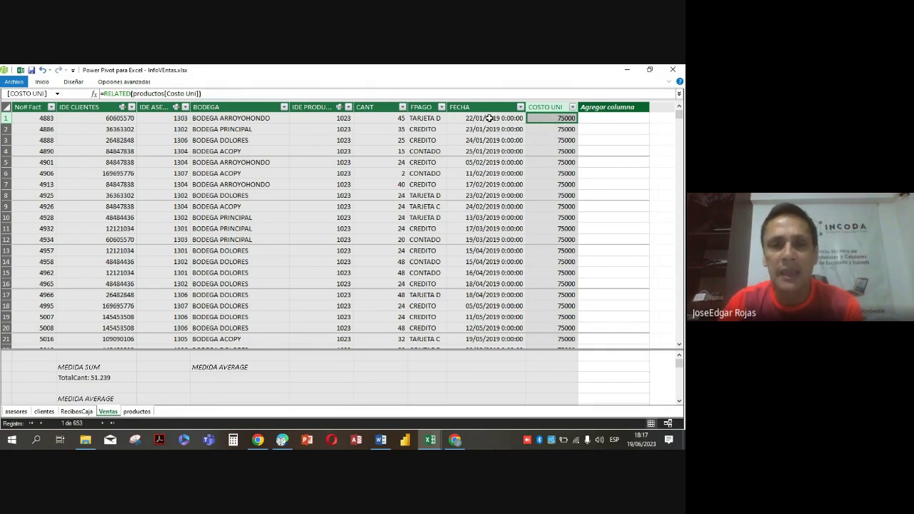
{"action": "left_click", "coordinate": [332, 117]}
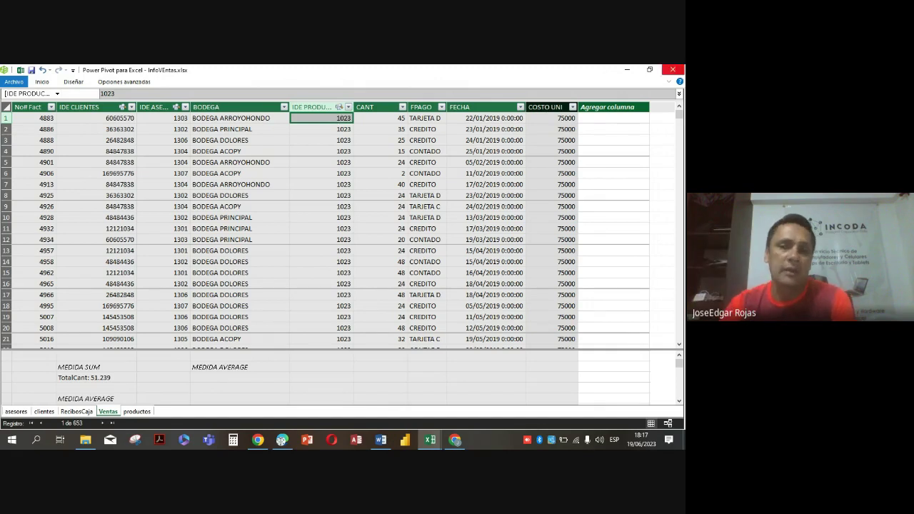
{"action": "left_click", "coordinate": [550, 116]}
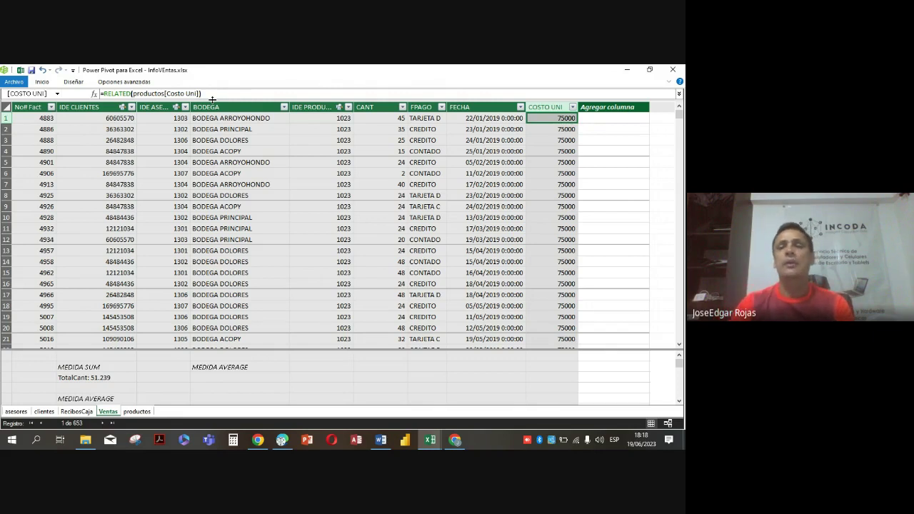
{"action": "left_click", "coordinate": [618, 121]}
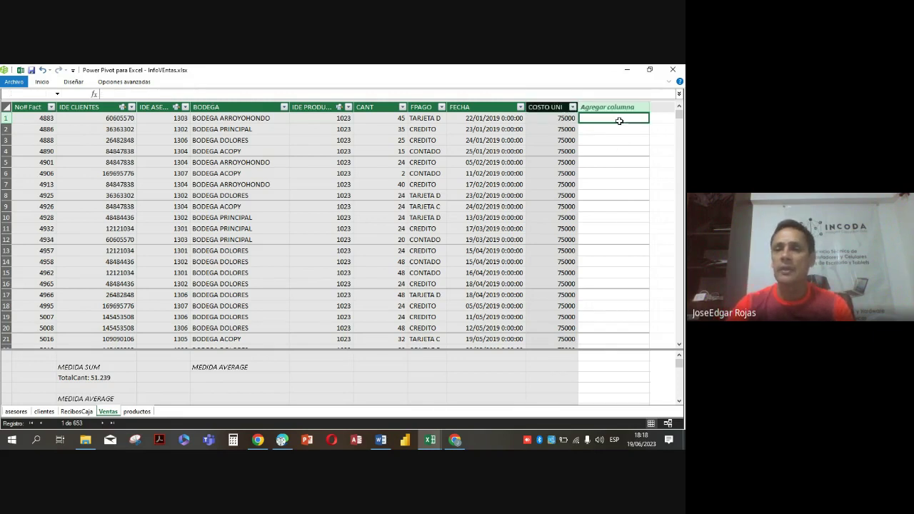
- Add a TOTAL COSTO column as Ventas[CANT]*Ventas[COSTO UNI], giving 3375000 in row 1
{"action": "left_click", "coordinate": [148, 91]}
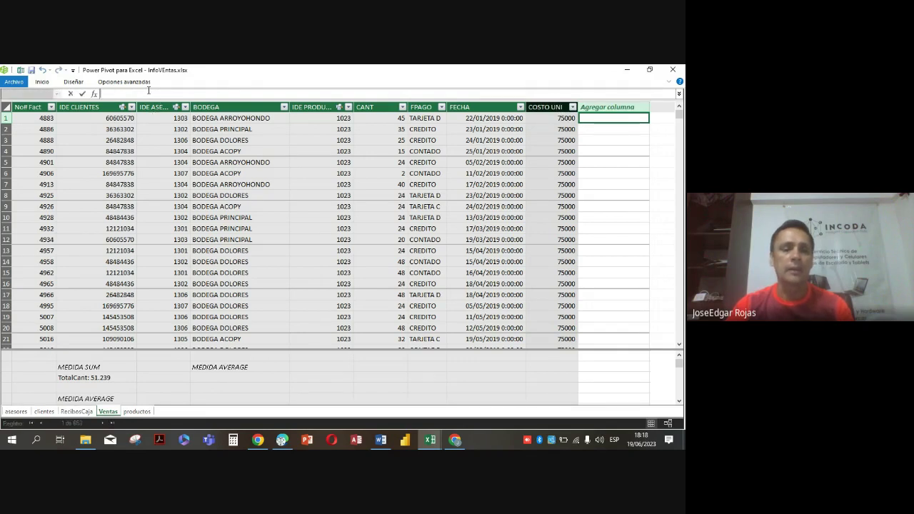
{"action": "type", "text": "TOTAL COSTO"}
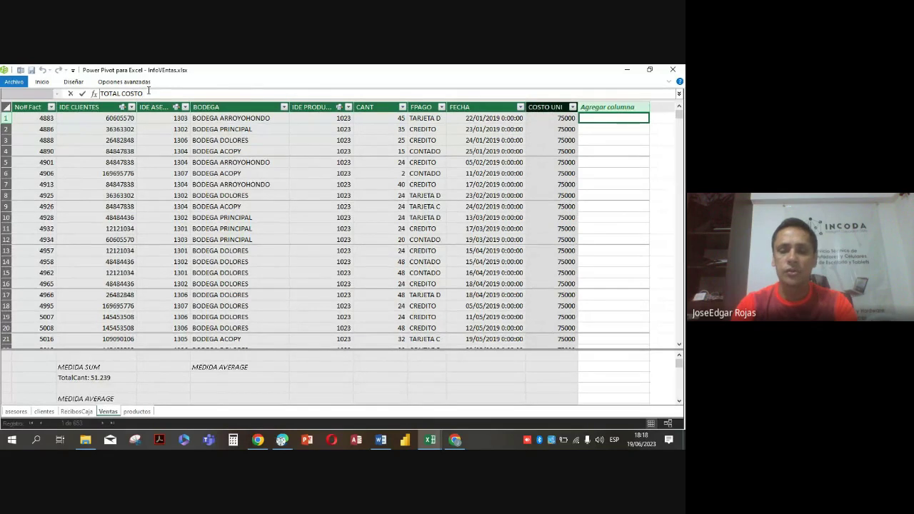
{"action": "type", "text": ":="}
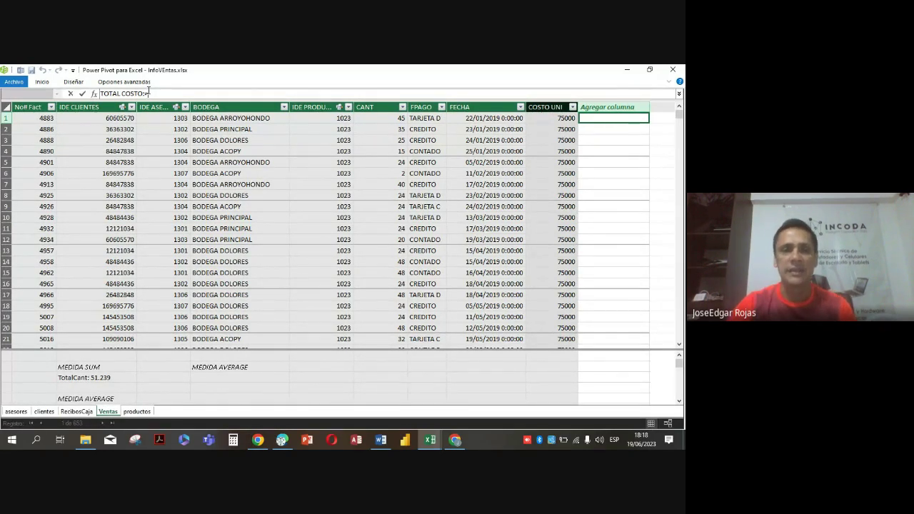
{"action": "type", "text": "VE"}
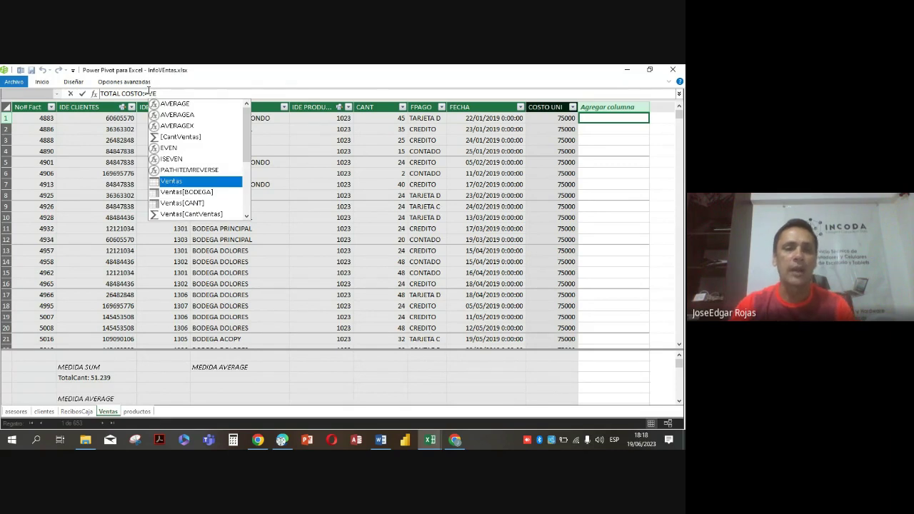
{"action": "double_click", "coordinate": [188, 204]}
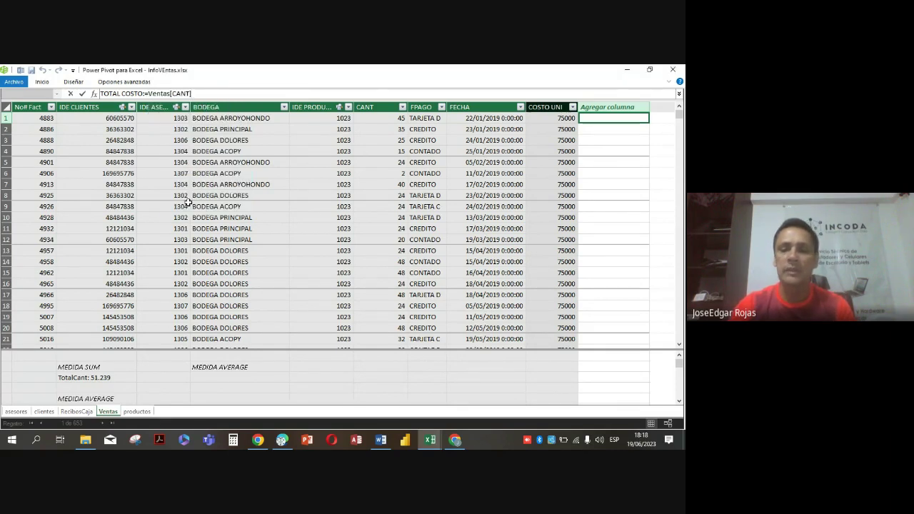
{"action": "type", "text": "*"}
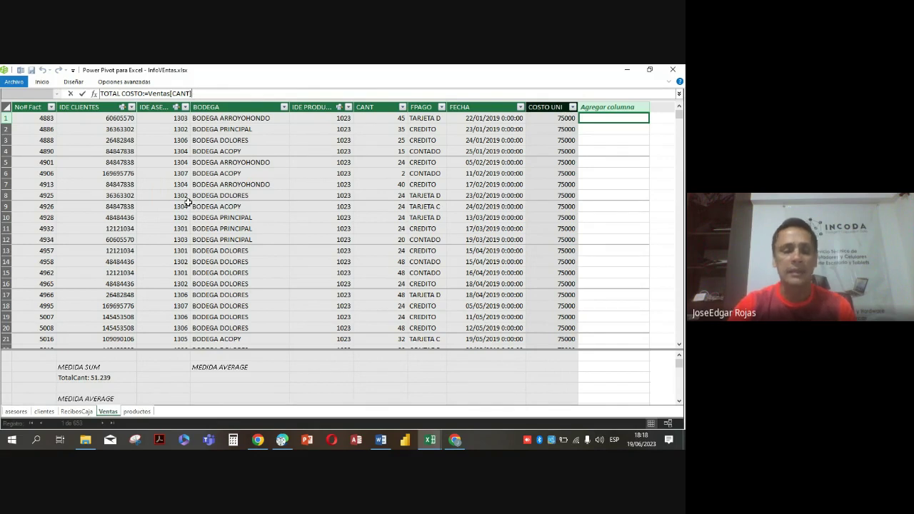
{"action": "type", "text": "VE"}
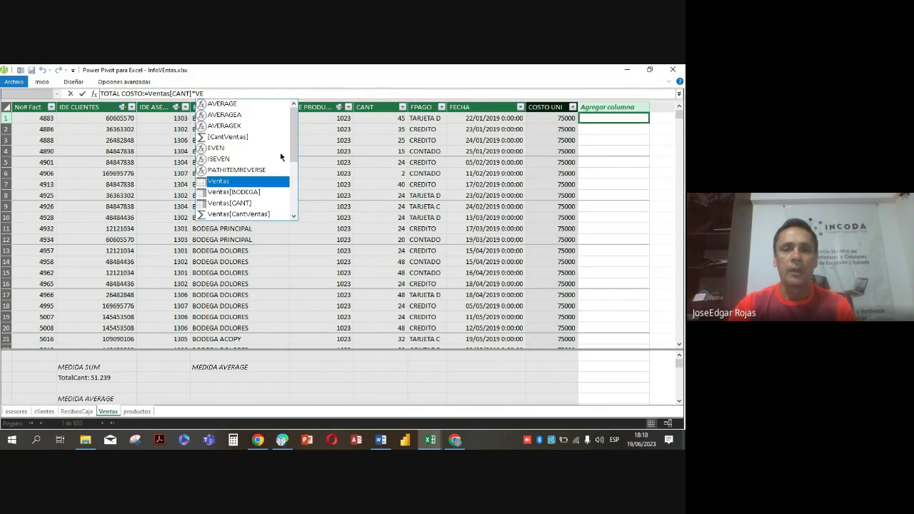
{"action": "left_click_drag", "start_coordinate": [292, 143], "coordinate": [293, 166]}
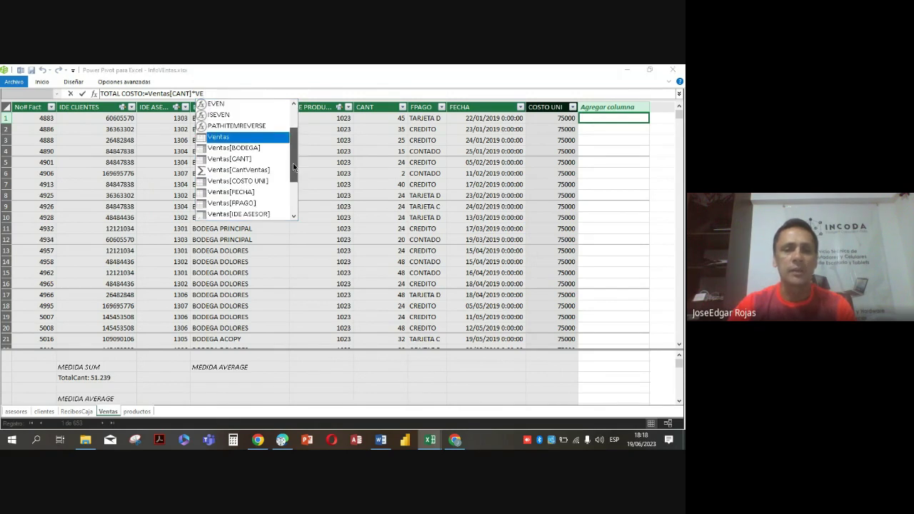
{"action": "double_click", "coordinate": [238, 181]}
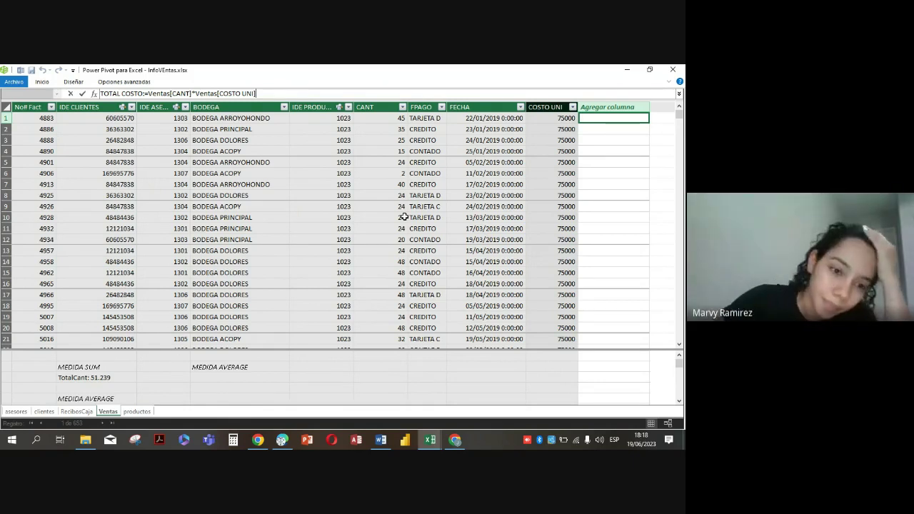
{"action": "key", "text": "Return"}
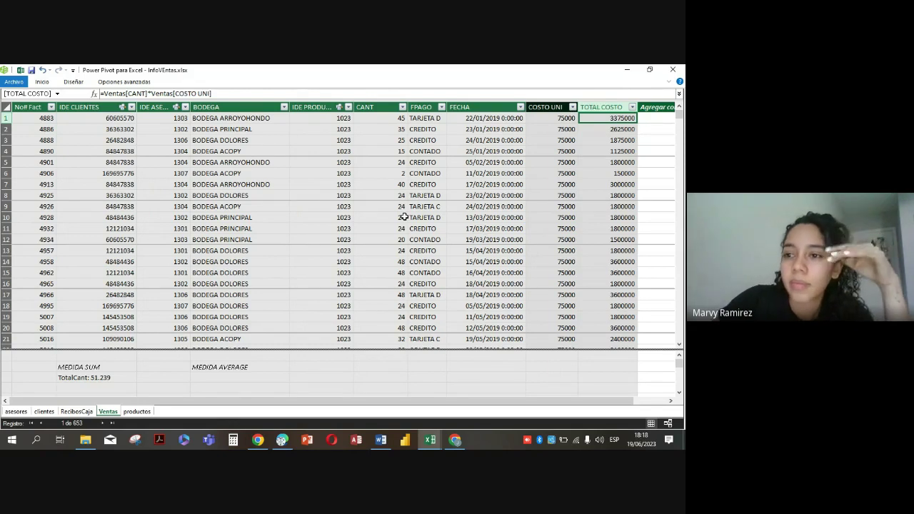
- Give TOTAL COSTO and COSTO UNI thousands separators and no decimals, dismissing two error messages
{"action": "left_click", "coordinate": [42, 82]}
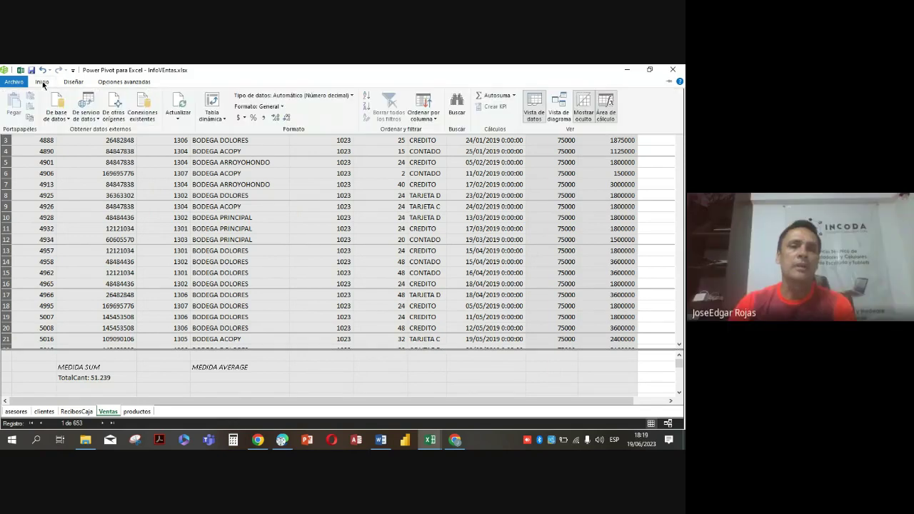
{"action": "left_click", "coordinate": [263, 119]}
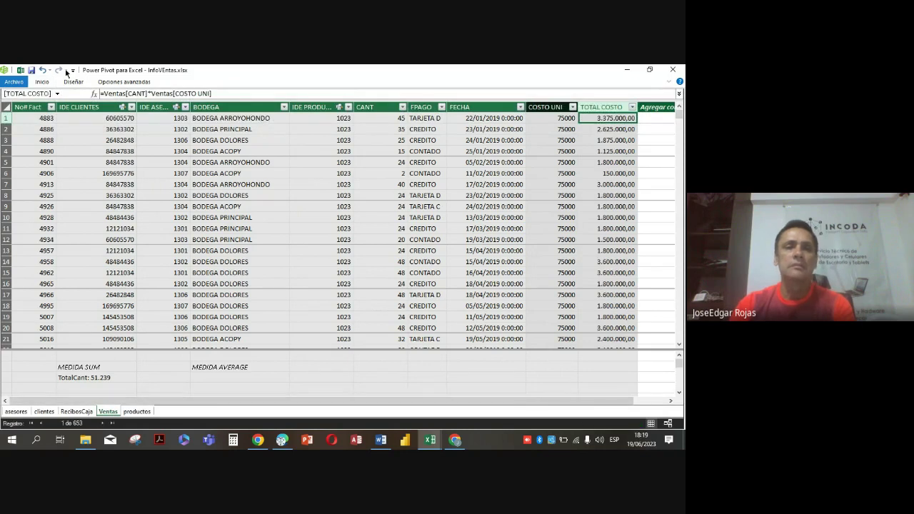
{"action": "left_click", "coordinate": [42, 82]}
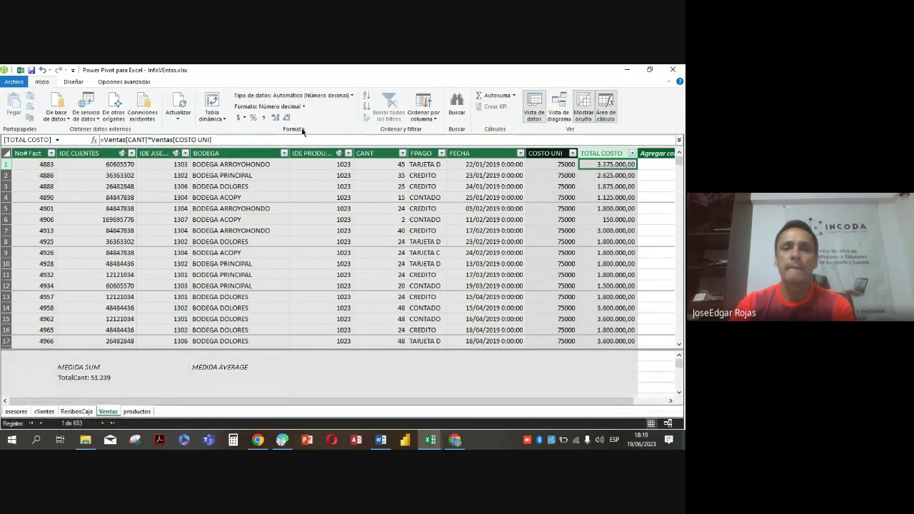
{"action": "left_click", "coordinate": [288, 119]}
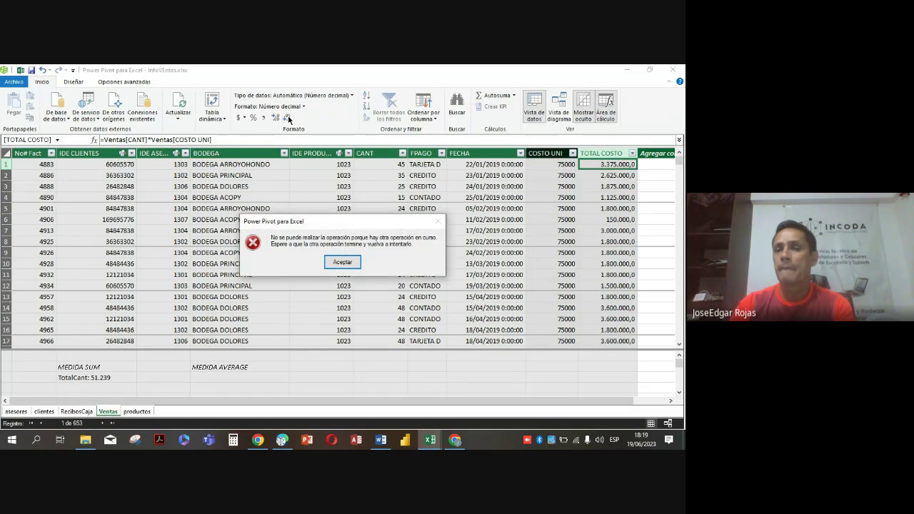
{"action": "left_click", "coordinate": [342, 261]}
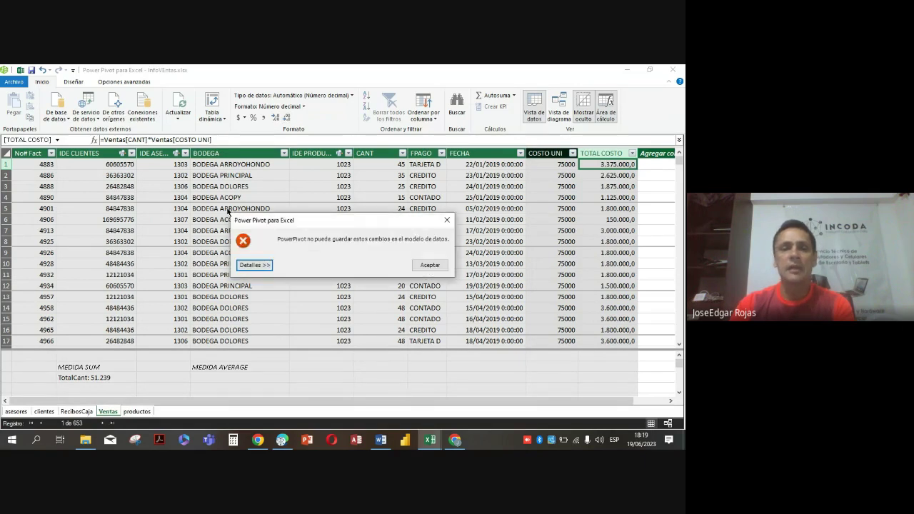
{"action": "left_click", "coordinate": [430, 265]}
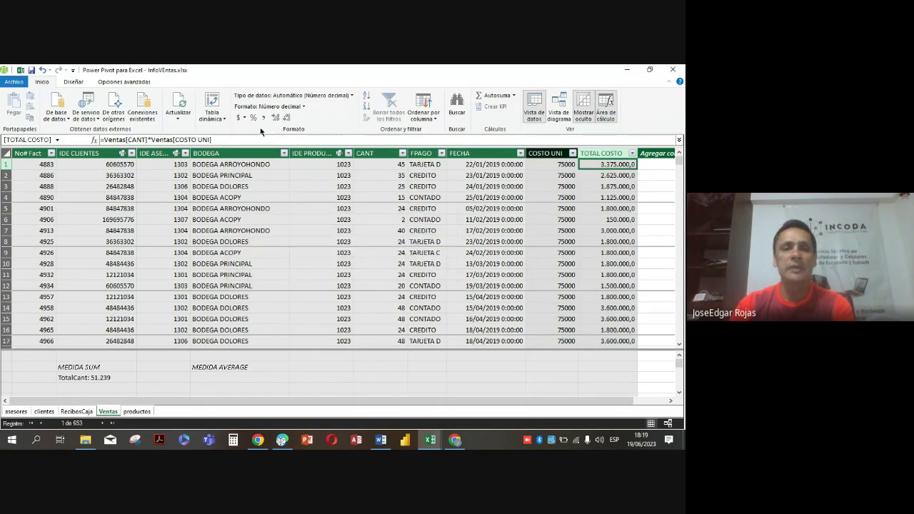
{"action": "left_click", "coordinate": [287, 119]}
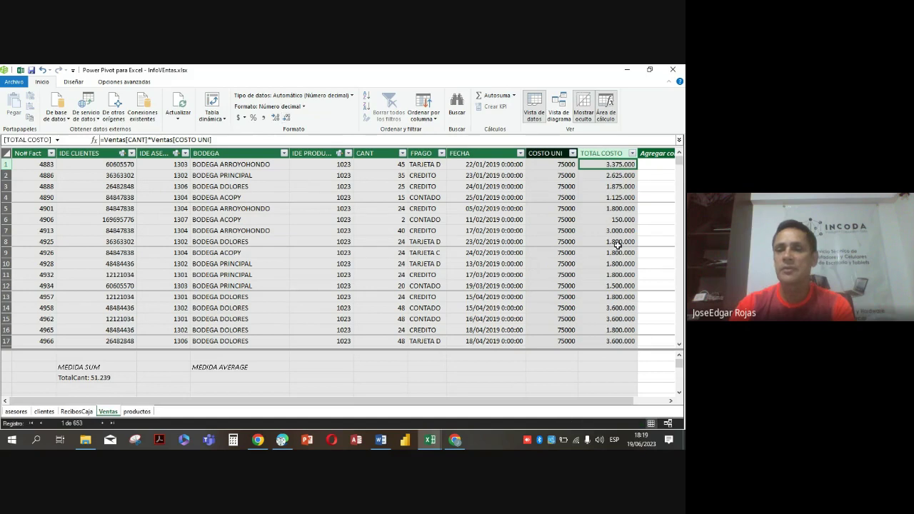
{"action": "left_click", "coordinate": [561, 187]}
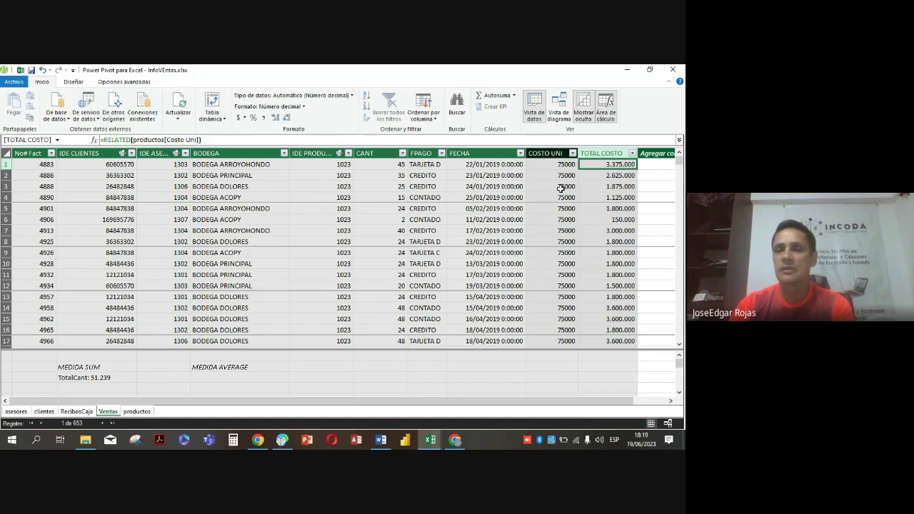
{"action": "left_click", "coordinate": [264, 117]}
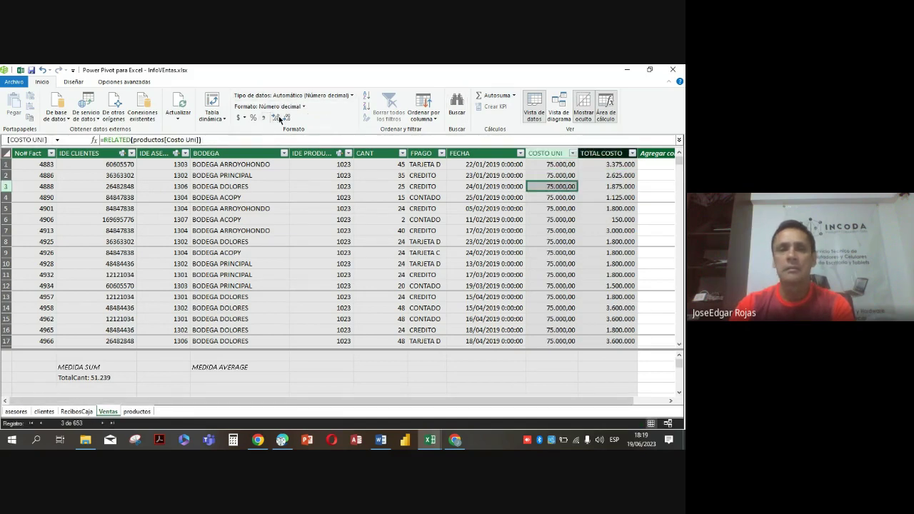
{"action": "left_click", "coordinate": [286, 118]}
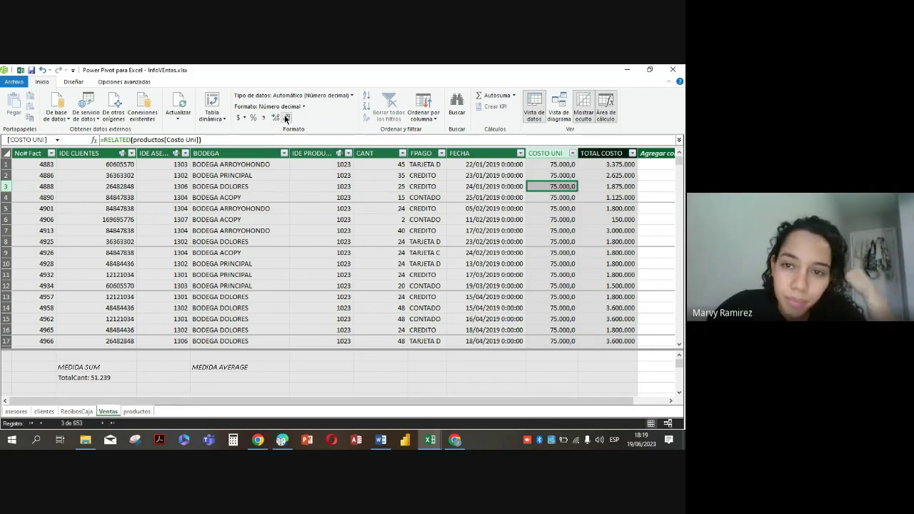
{"action": "left_click", "coordinate": [286, 118]}
- Set FECHA to the 14/03/2001 date format so dates show like 22/01/2019
{"action": "left_click", "coordinate": [472, 188]}
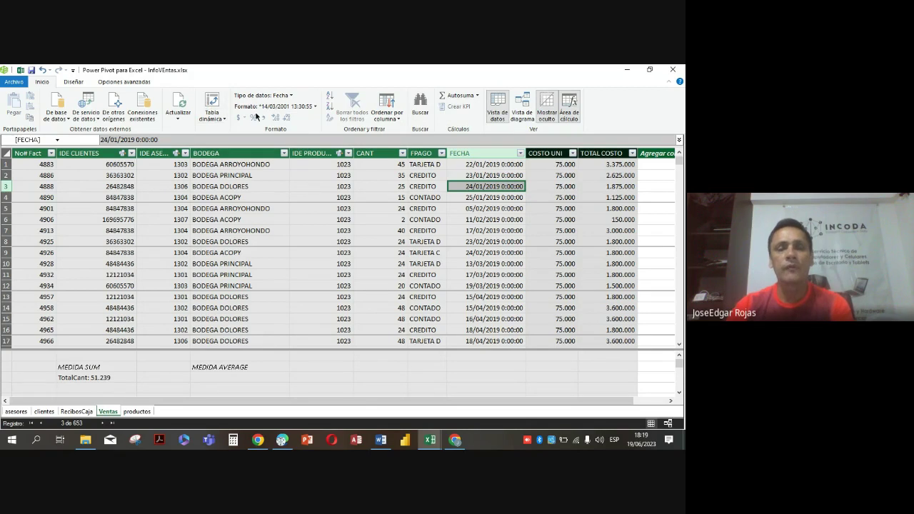
{"action": "left_click", "coordinate": [315, 107]}
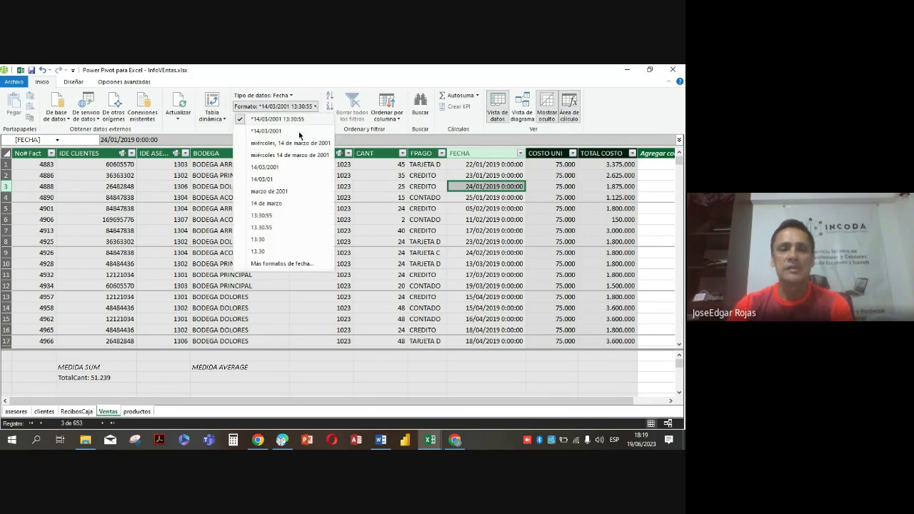
{"action": "left_click", "coordinate": [275, 169]}
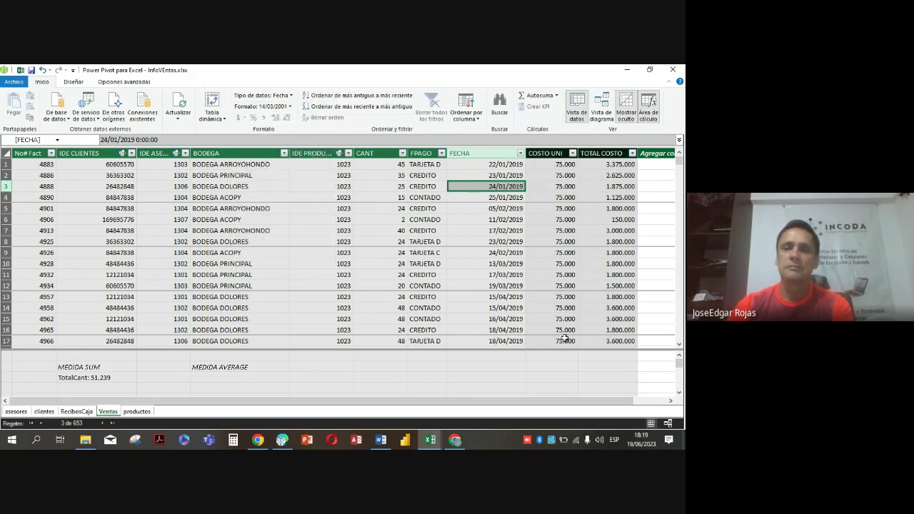
{"action": "left_click", "coordinate": [541, 260]}
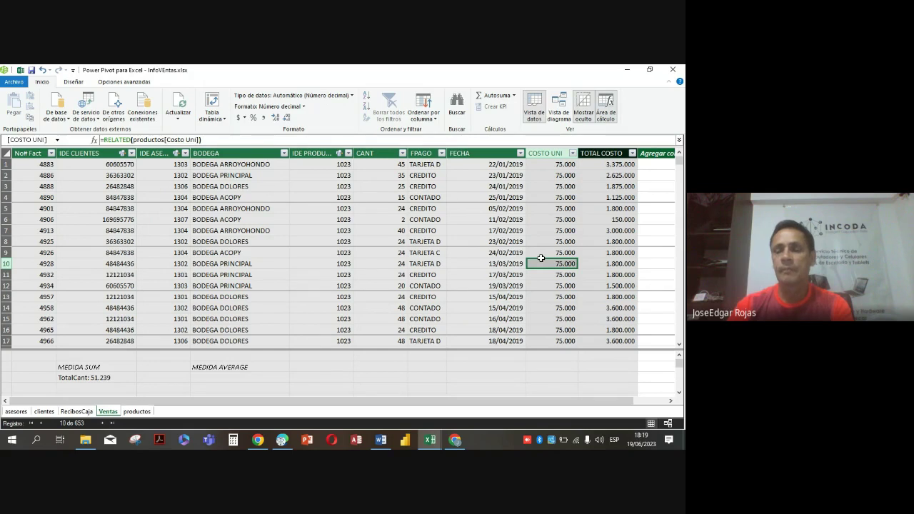
{"action": "key", "text": "Right"}
{"action": "key", "text": "Right"}
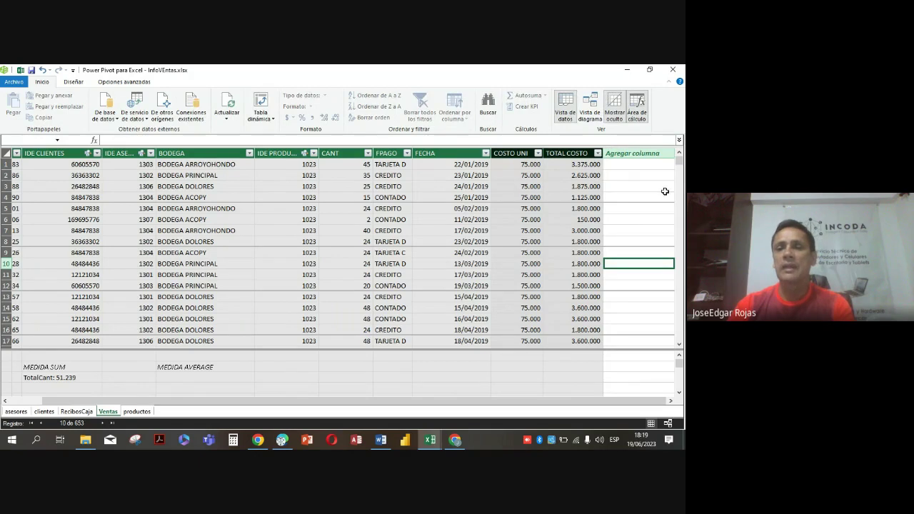
{"action": "left_click", "coordinate": [630, 166]}
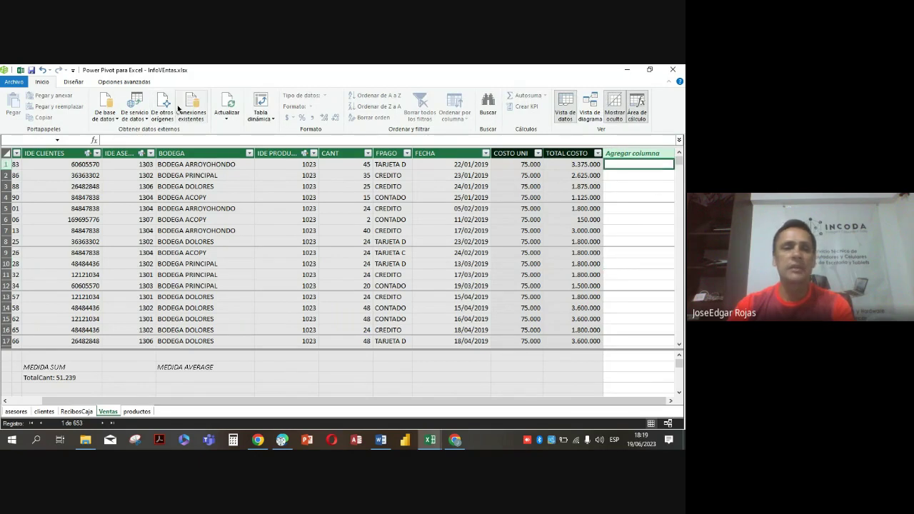
- Create a PRECIO UNI column with RELATED(productos[Precio Uni])
{"action": "left_click", "coordinate": [117, 139]}
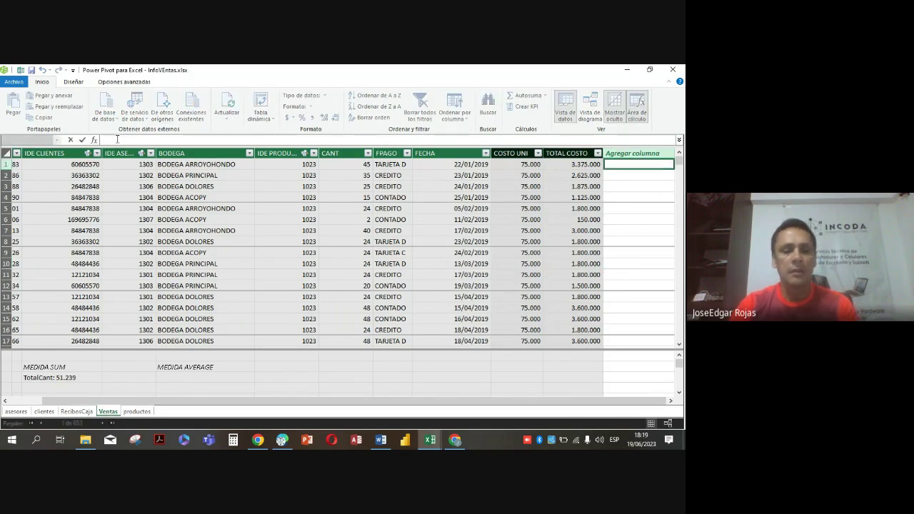
{"action": "type", "text": "PRECIO"}
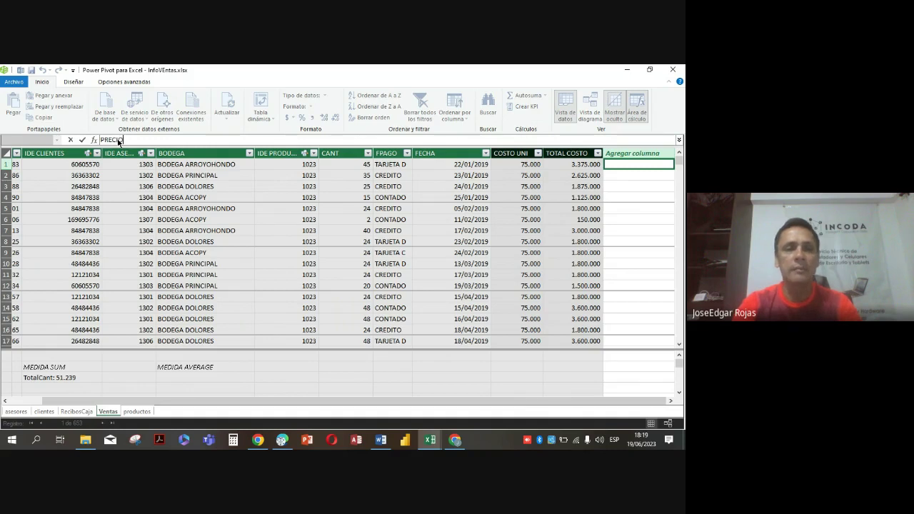
{"action": "type", "text": " UNI"}
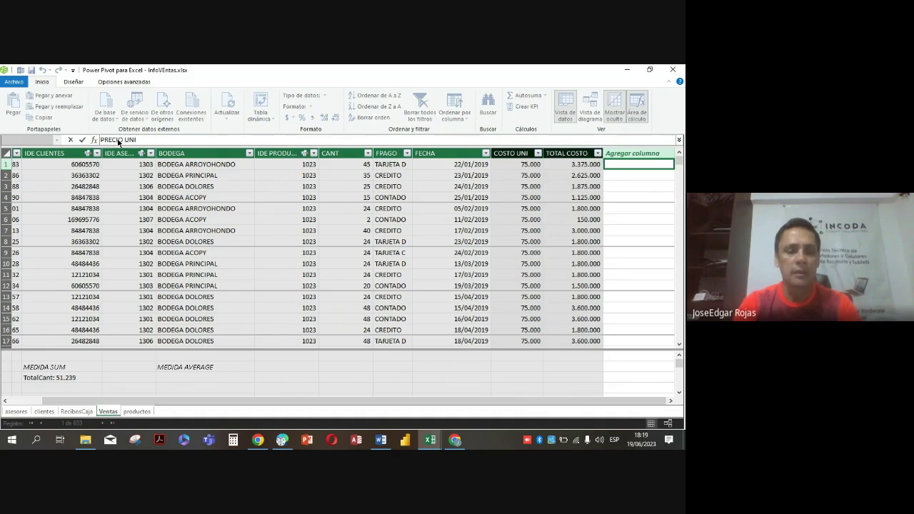
{"action": "type", "text": ":="}
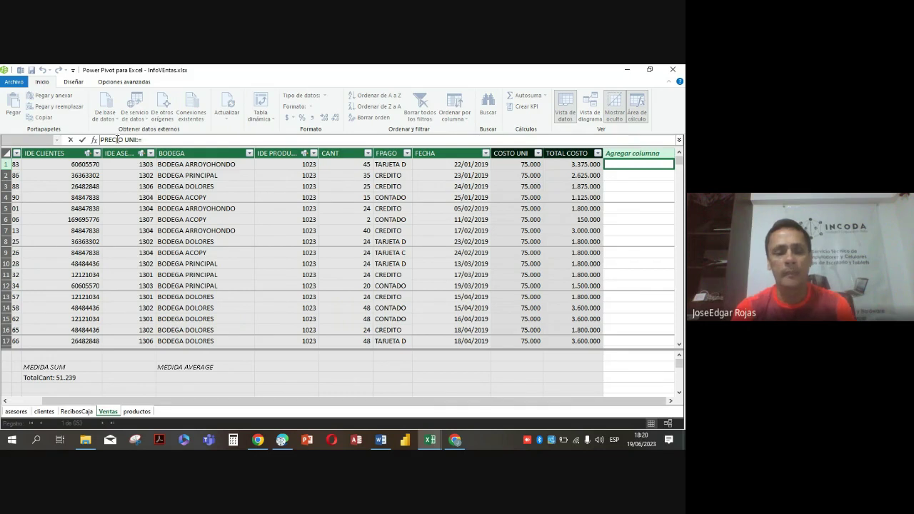
{"action": "type", "text": "REL"}
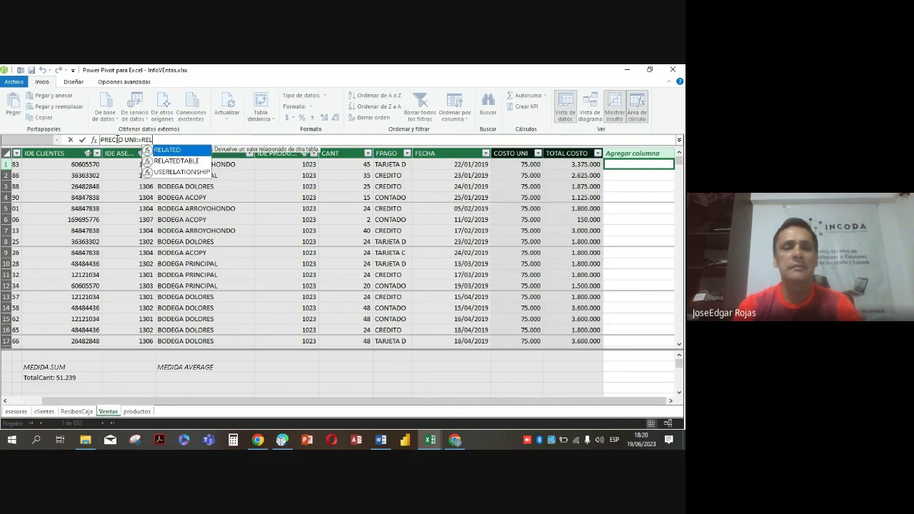
{"action": "double_click", "coordinate": [175, 153]}
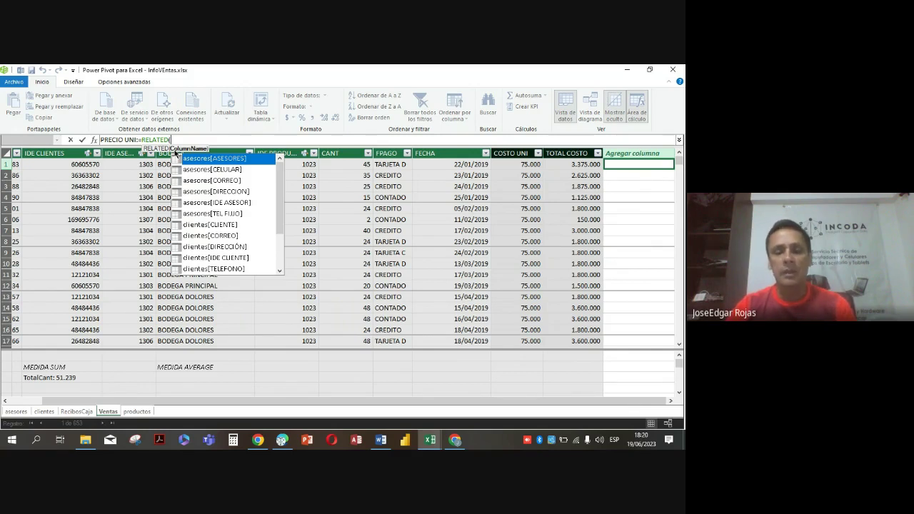
{"action": "type", "text": "PRO"}
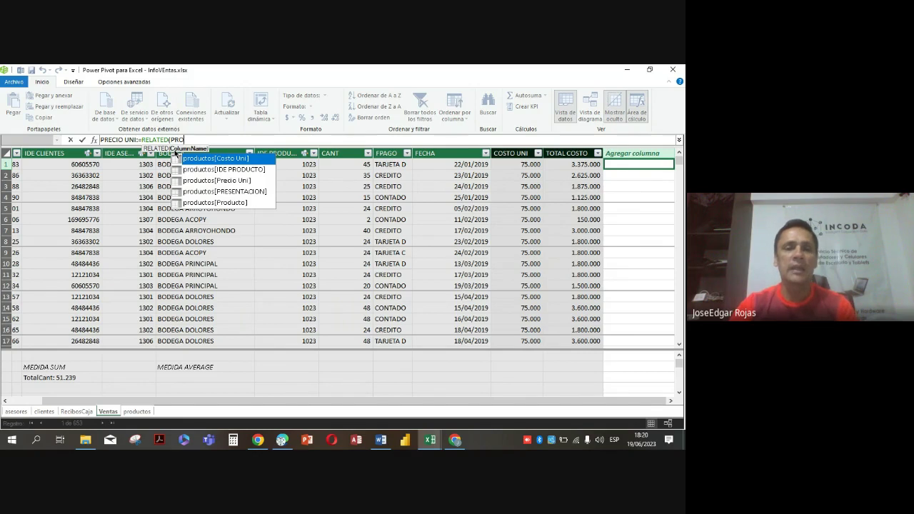
{"action": "double_click", "coordinate": [240, 182]}
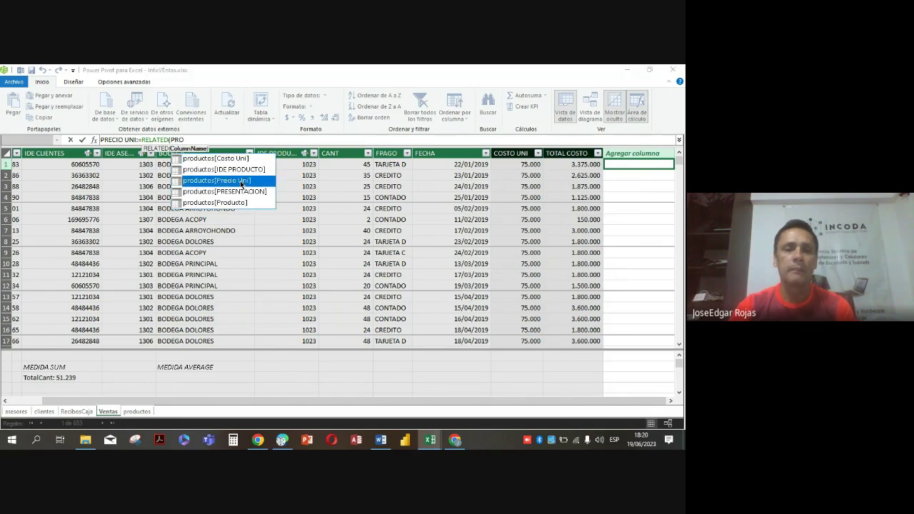
{"action": "type", "text": ")"}
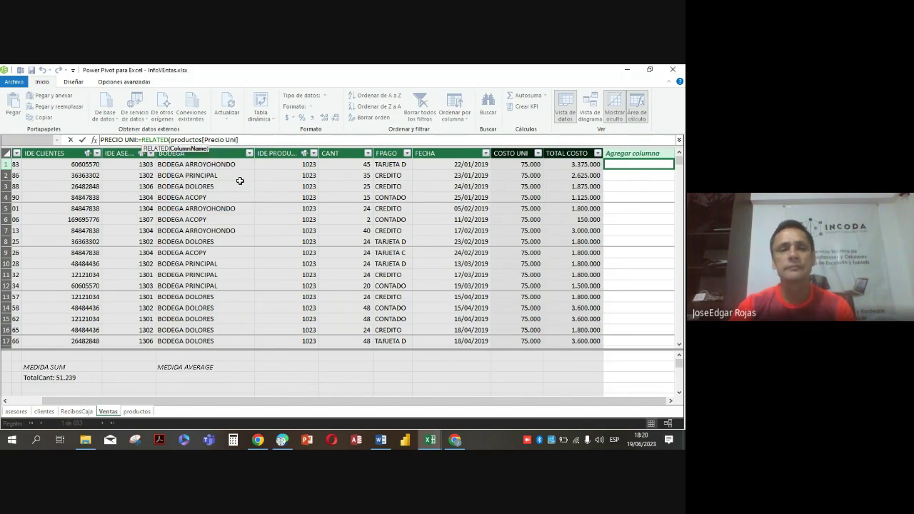
{"action": "key", "text": "Return"}
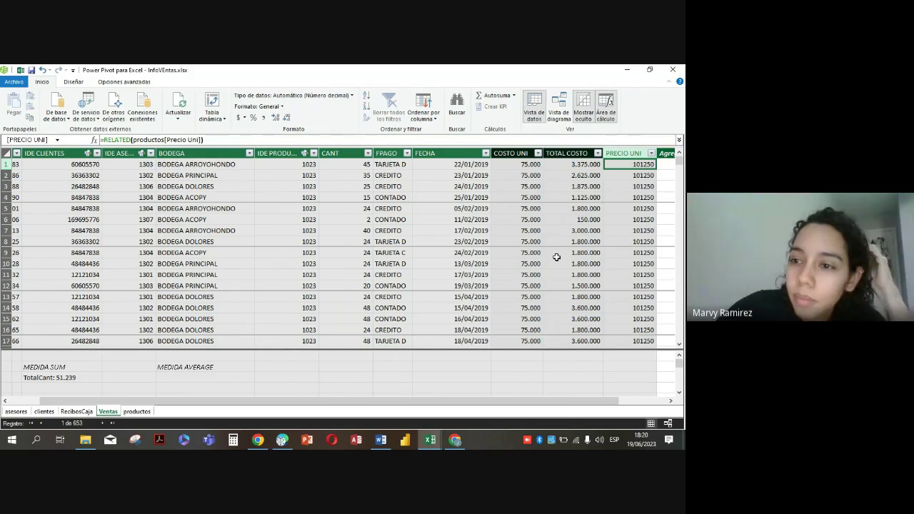
- Format PRECIO UNI as a decimal number with no decimals, showing 101.250
{"action": "left_click", "coordinate": [264, 119]}
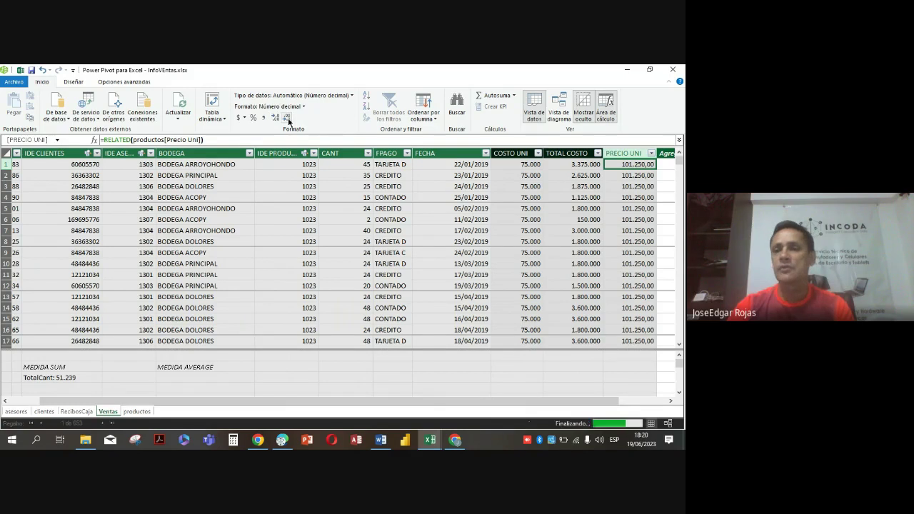
{"action": "left_click", "coordinate": [287, 118]}
{"action": "left_click", "coordinate": [288, 117]}
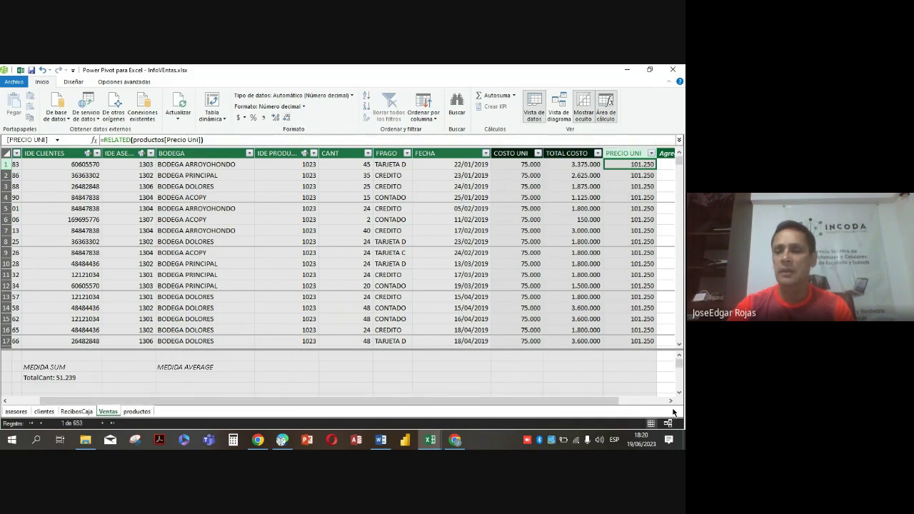
{"action": "left_click", "coordinate": [671, 402]}
{"action": "left_click", "coordinate": [671, 402]}
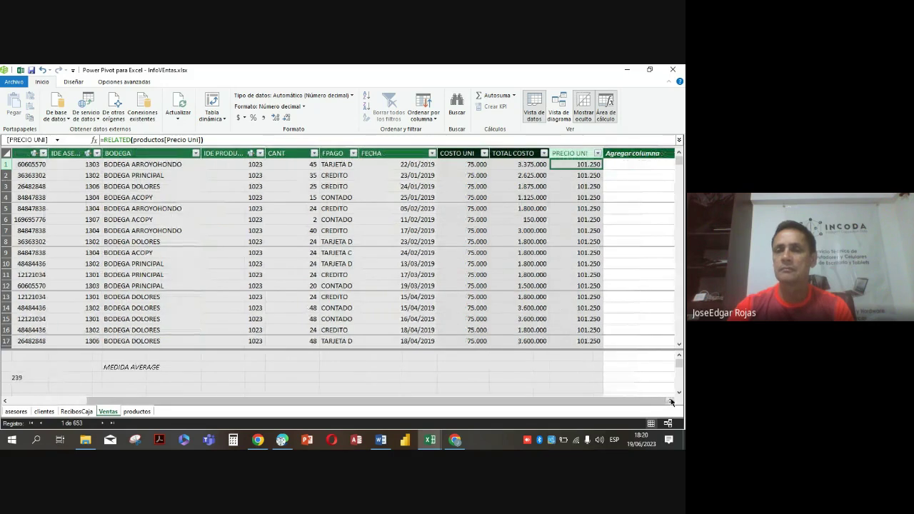
{"action": "left_click", "coordinate": [622, 165]}
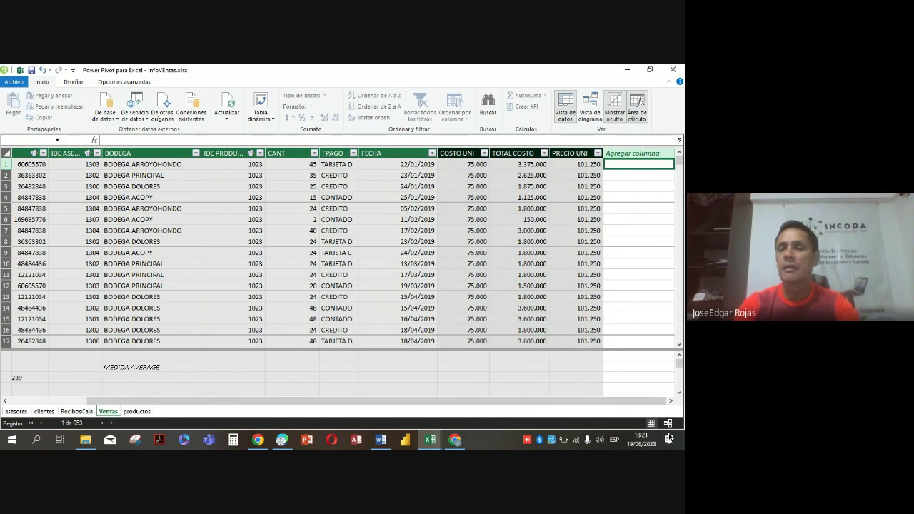
- Create a TOTAL VTAS column as Ventas[CANT]*Ventas[PRECIO UNI]
{"action": "type", "text": "TOTAL"}
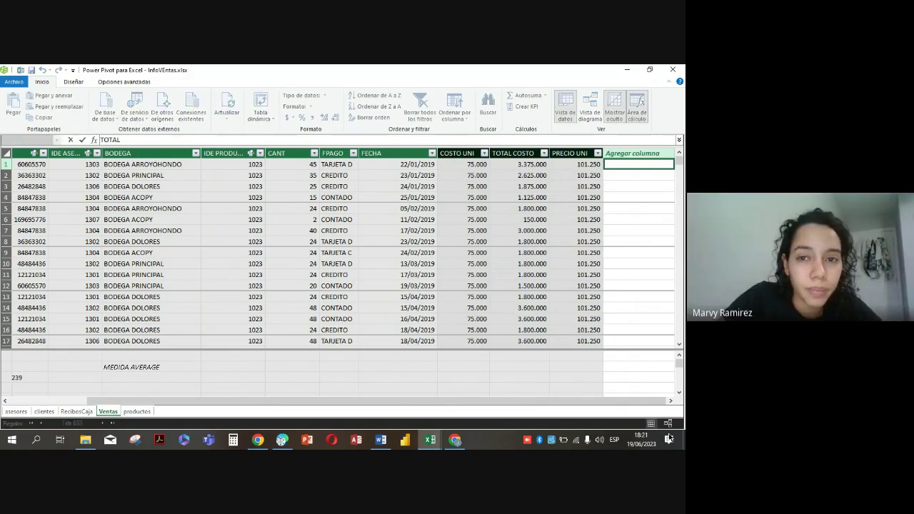
{"action": "type", "text": " VTAS"}
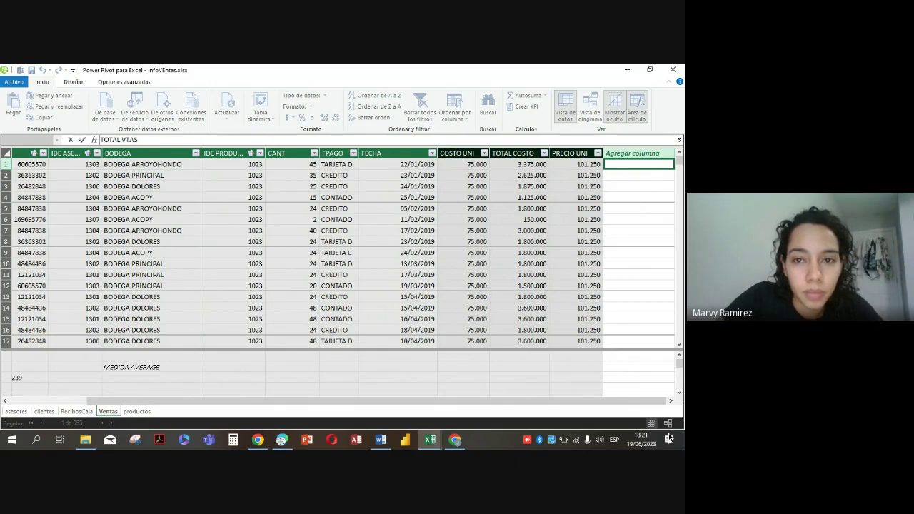
{"action": "type", "text": ":="}
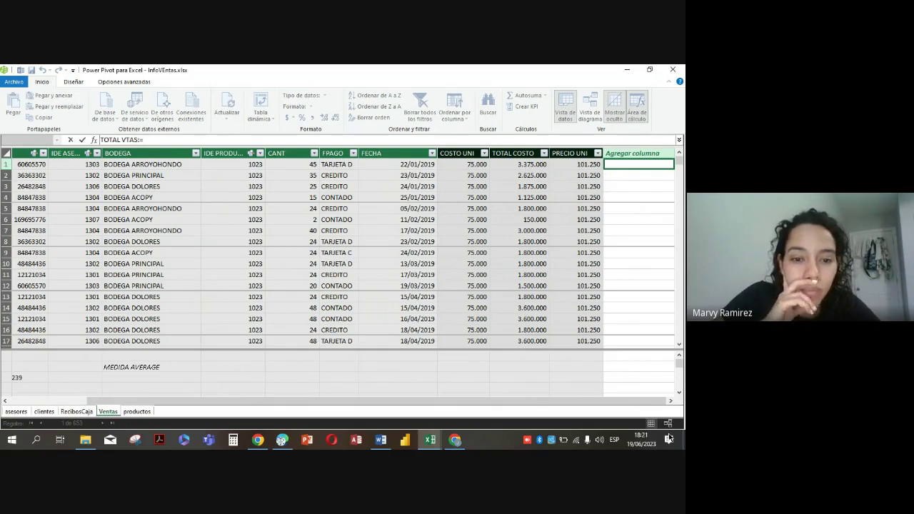
{"action": "type", "text": "VE"}
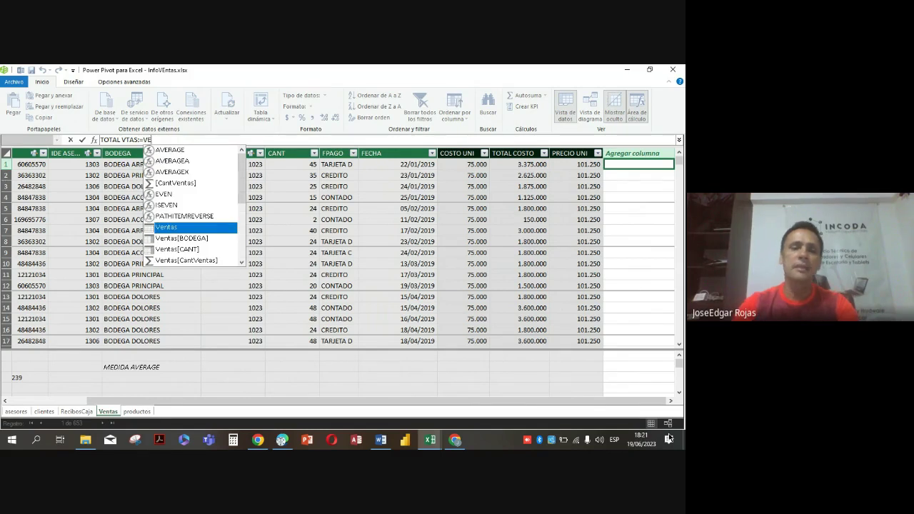
{"action": "double_click", "coordinate": [175, 249]}
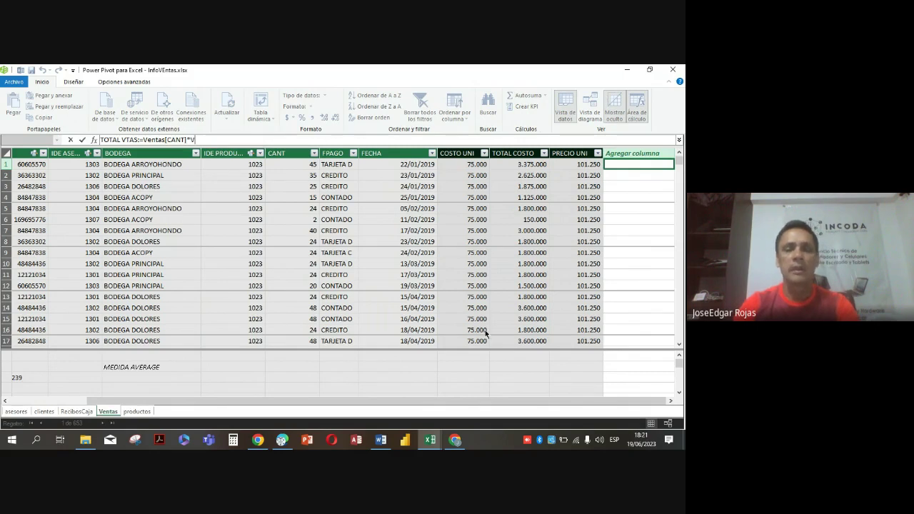
{"action": "type", "text": "*VET"}
{"action": "key", "text": "BackSpace"}
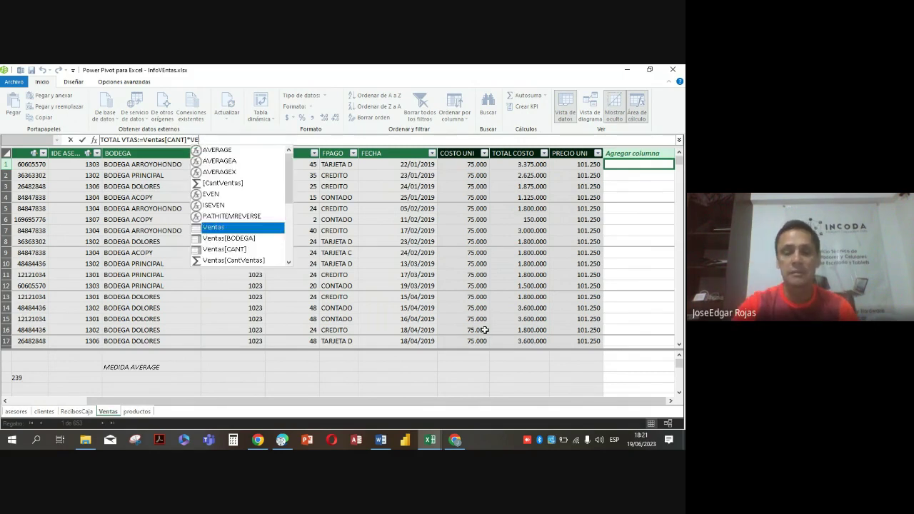
{"action": "type", "text": "N"}
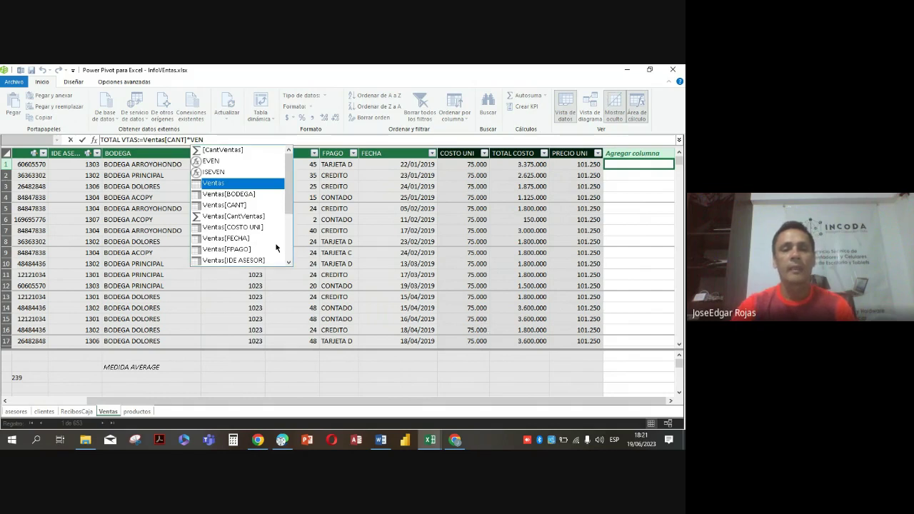
{"action": "left_click_drag", "start_coordinate": [286, 207], "coordinate": [286, 239]}
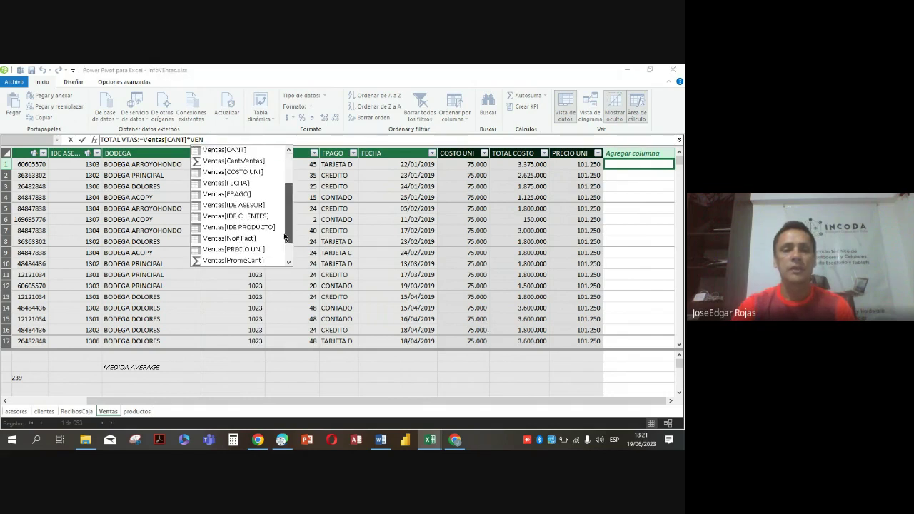
{"action": "left_click", "coordinate": [230, 251]}
{"action": "double_click", "coordinate": [230, 251]}
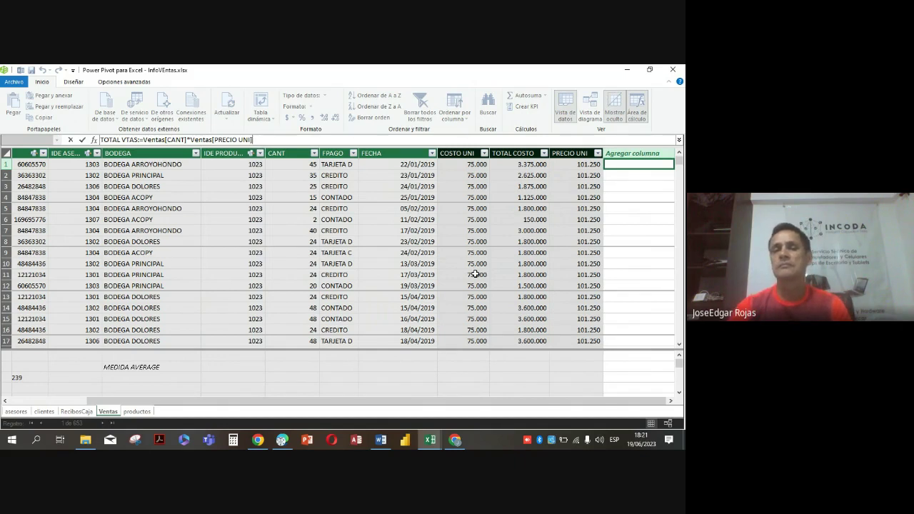
{"action": "key", "text": "Return"}
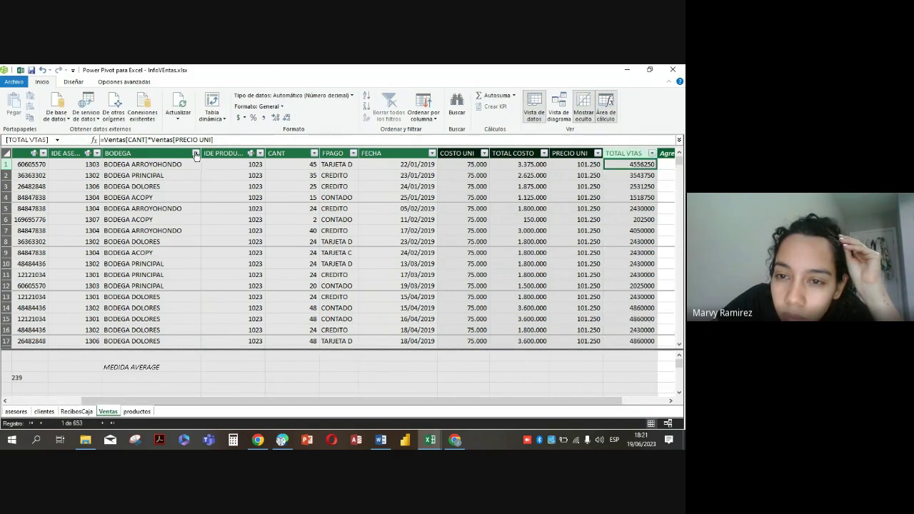
- Format TOTAL VTAS with thousands separators and no decimals, e.g. 4.556.250 in row 1
{"action": "left_click", "coordinate": [263, 118]}
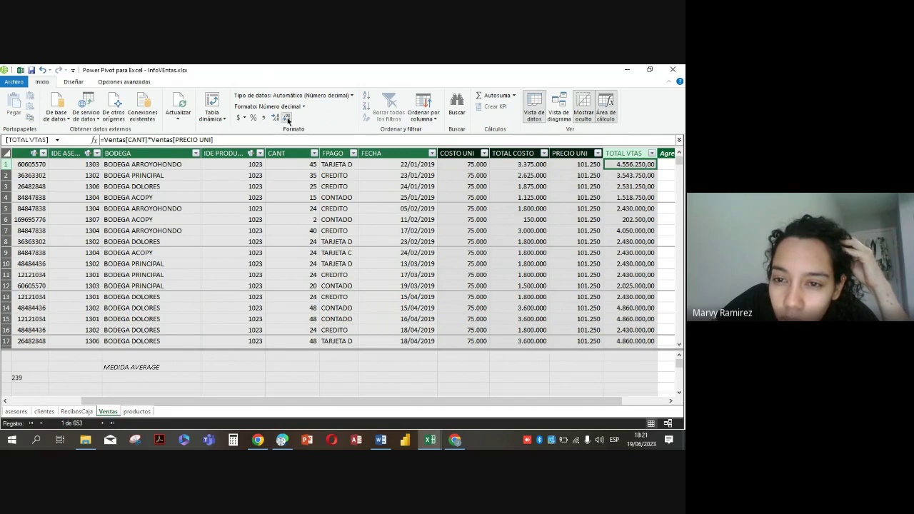
{"action": "left_click", "coordinate": [287, 118]}
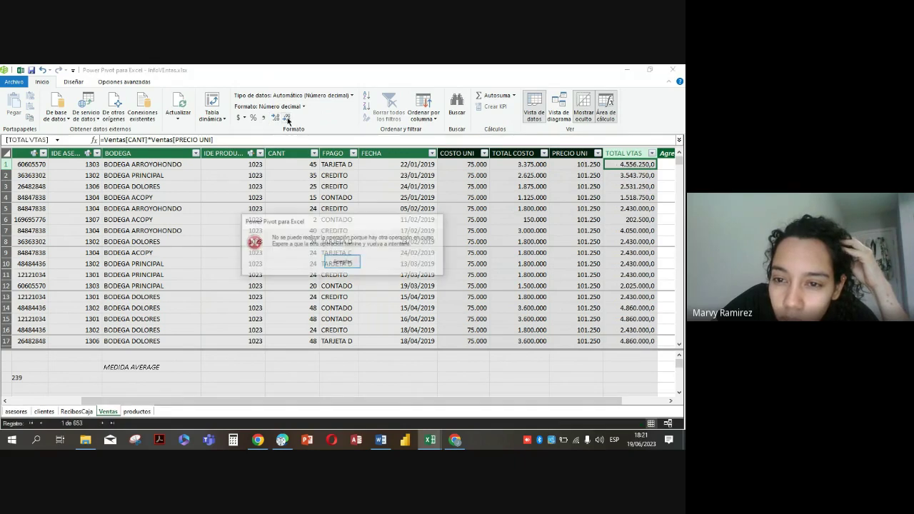
{"action": "left_click", "coordinate": [343, 262]}
{"action": "left_click", "coordinate": [428, 264]}
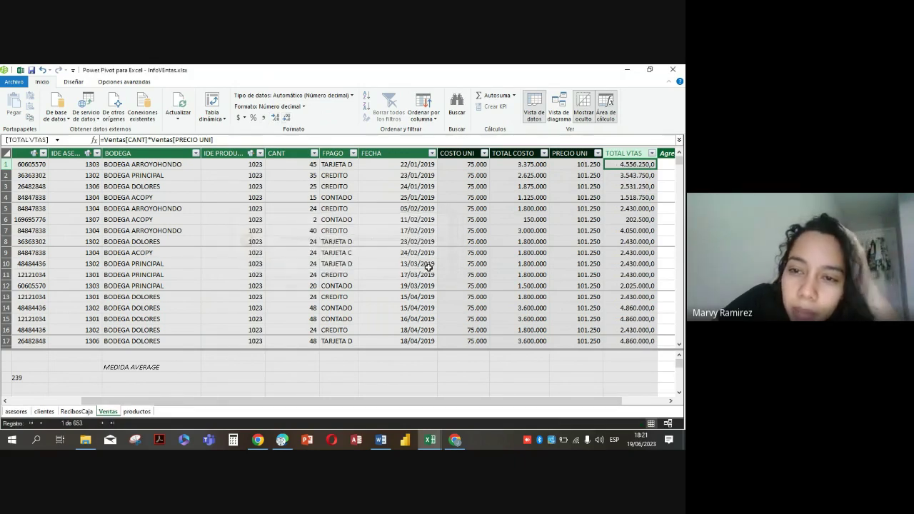
{"action": "left_click", "coordinate": [287, 118]}
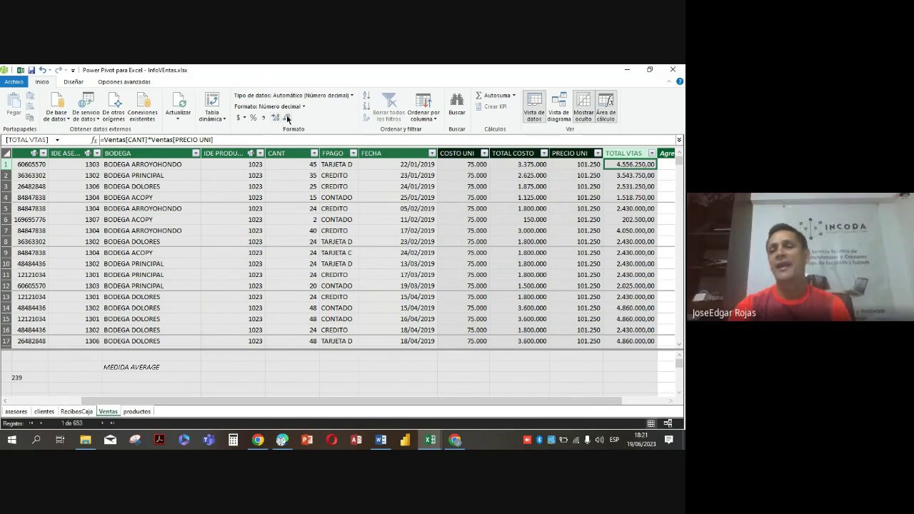
{"action": "left_click", "coordinate": [287, 119]}
{"action": "left_click", "coordinate": [288, 119]}
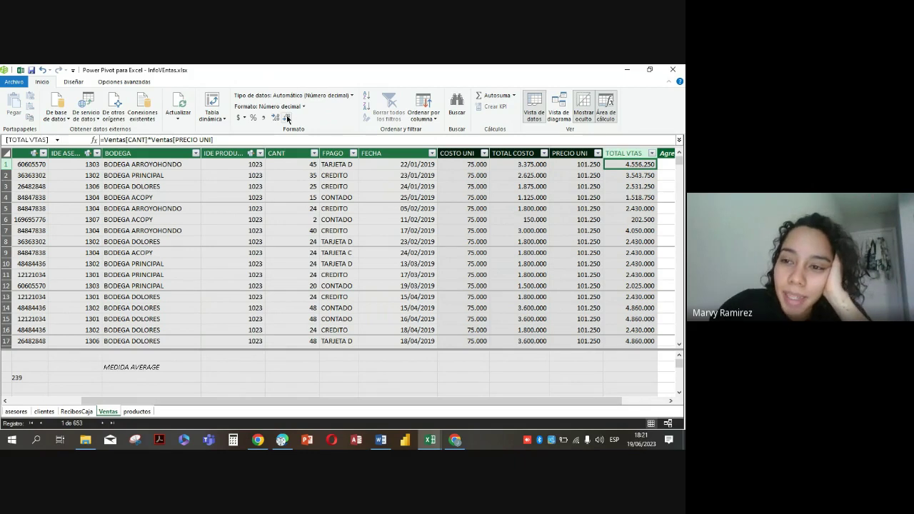
{"action": "left_click", "coordinate": [629, 223]}
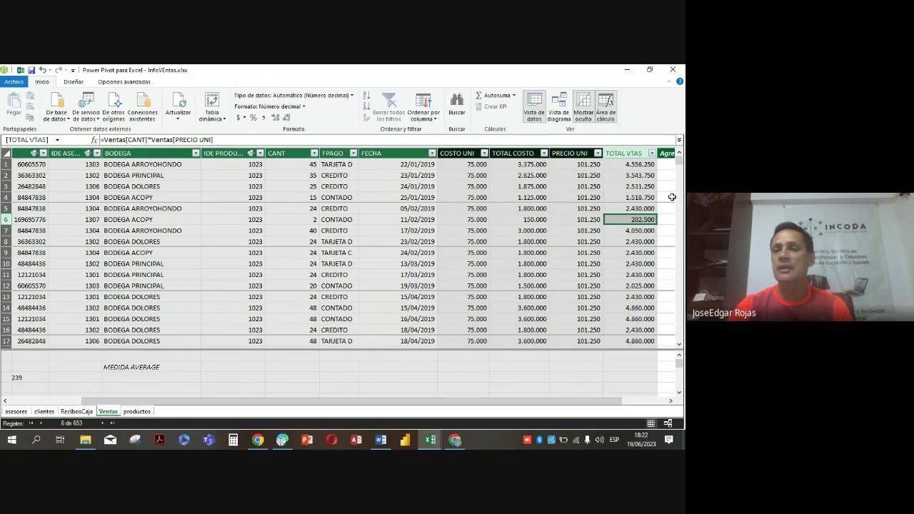
{"action": "left_click", "coordinate": [664, 165]}
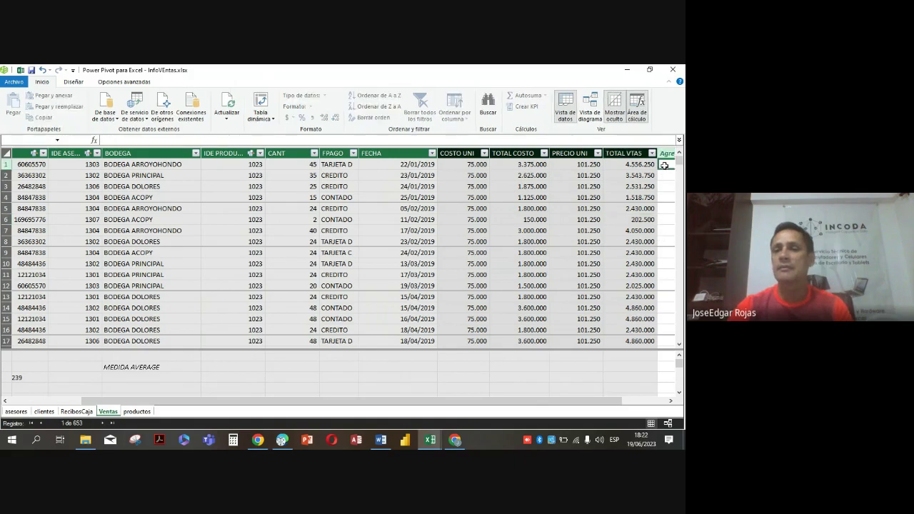
- Create UTILIDAD as Ventas[TOTAL VTAS]-Ventas[TOTAL COSTO], showing 1181250 in row 1
{"action": "left_click", "coordinate": [118, 140]}
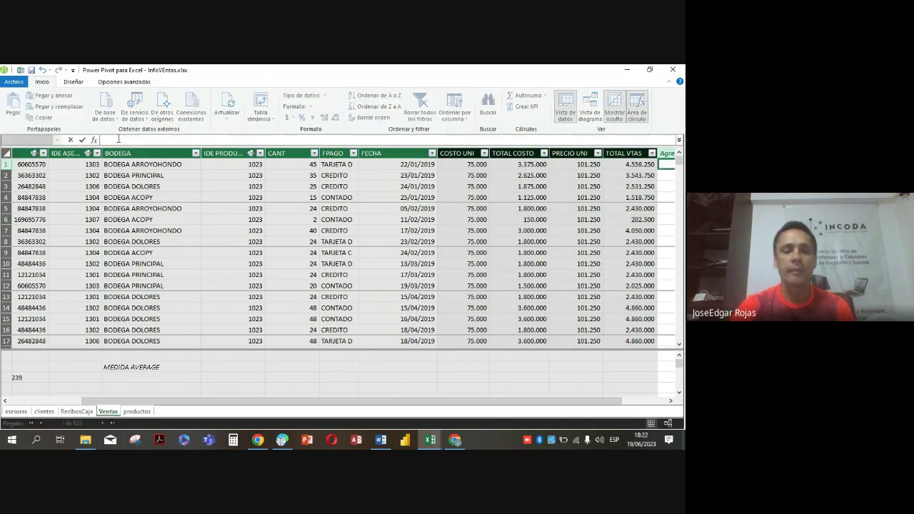
{"action": "type", "text": "UTILIDAD"}
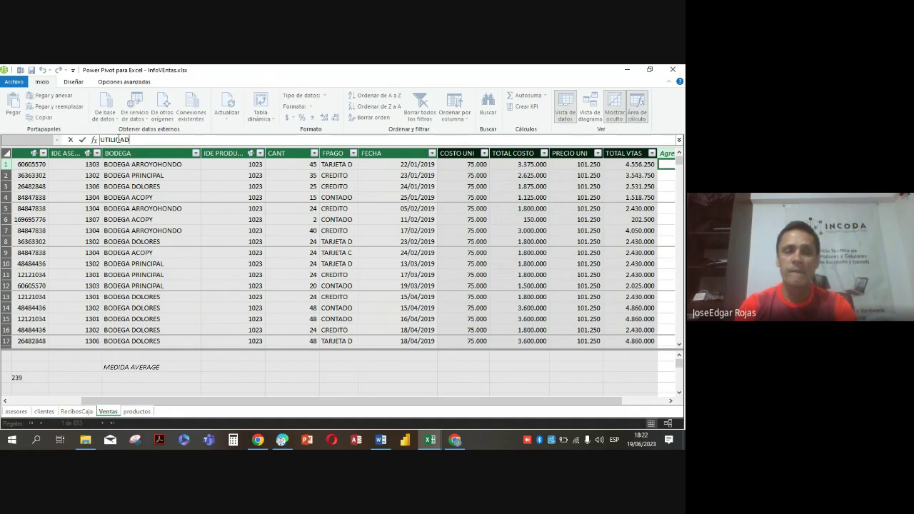
{"action": "type", "text": ":="}
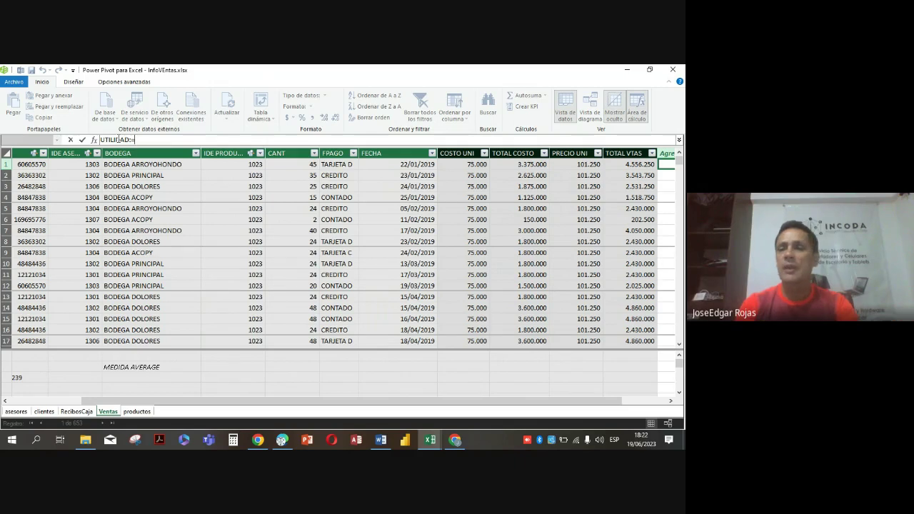
{"action": "type", "text": "TOT"}
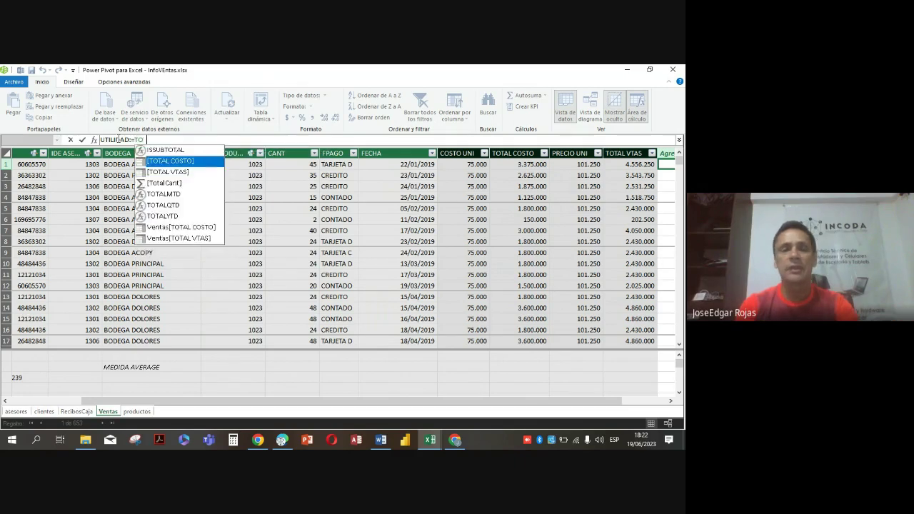
{"action": "key", "text": "BackSpace"}
{"action": "key", "text": "BackSpace"}
{"action": "key", "text": "BackSpace"}
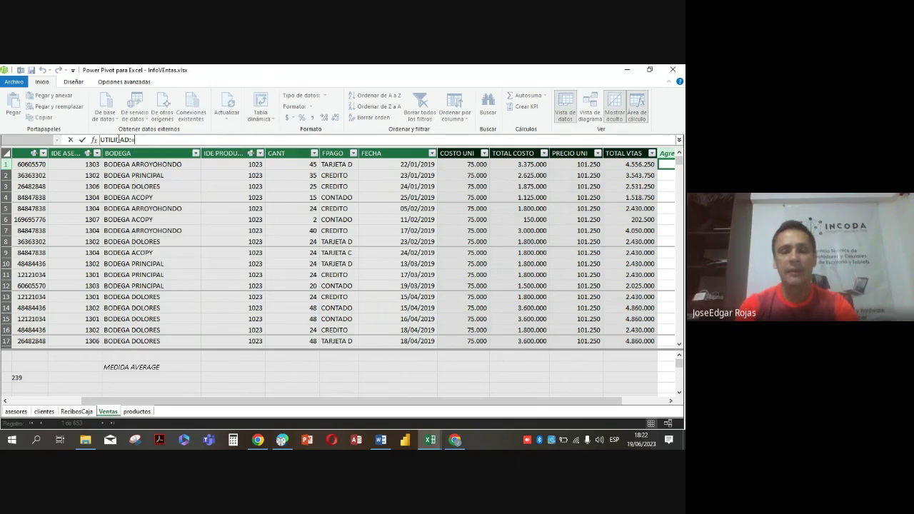
{"action": "type", "text": "VE"}
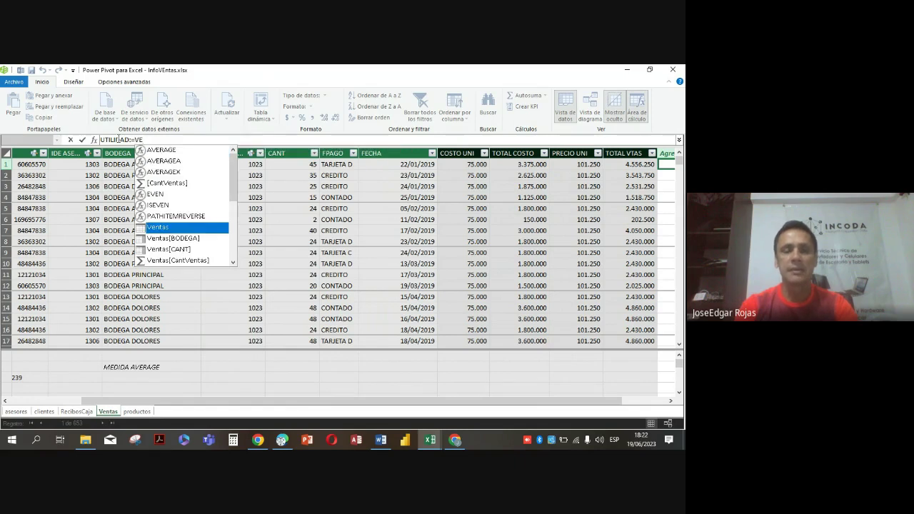
{"action": "type", "text": "N"}
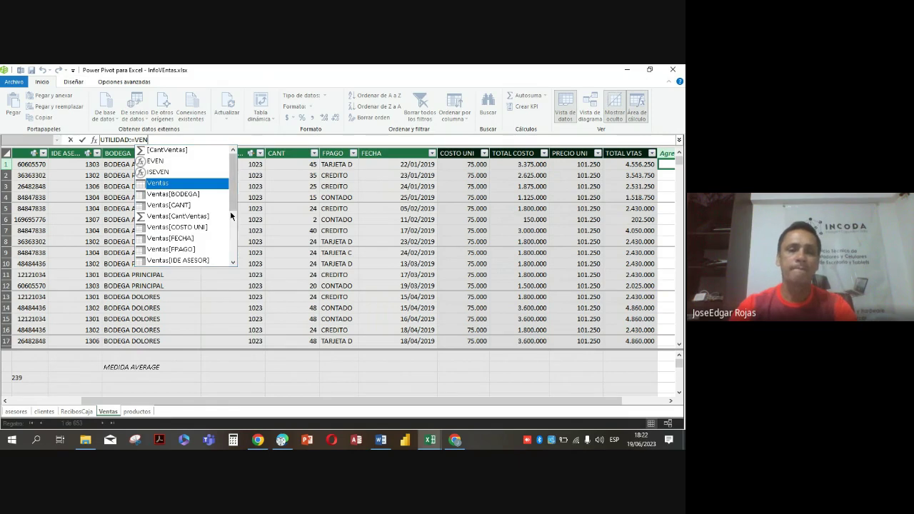
{"action": "left_click_drag", "start_coordinate": [231, 215], "coordinate": [242, 253]}
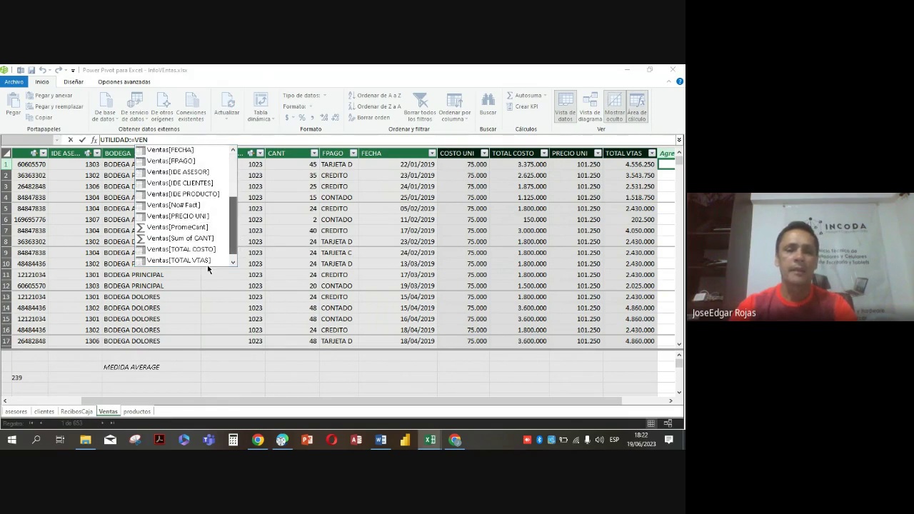
{"action": "left_click", "coordinate": [193, 261]}
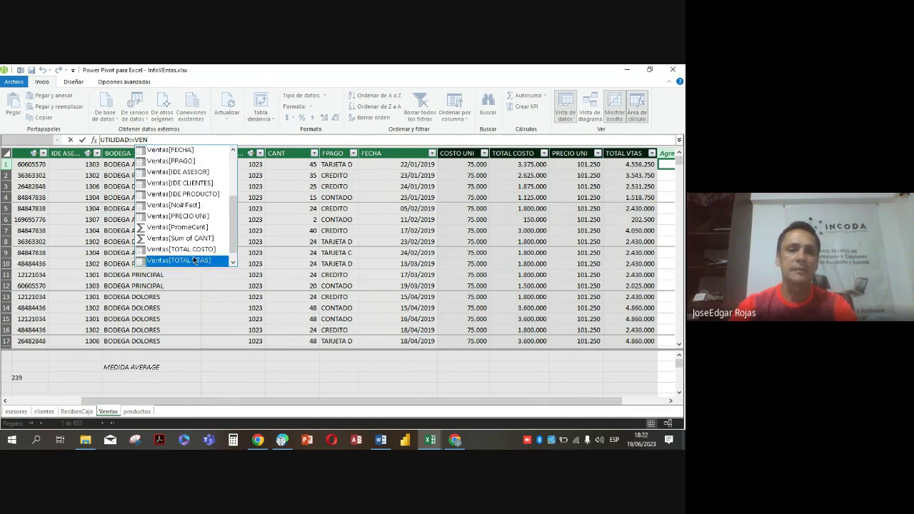
{"action": "double_click", "coordinate": [193, 261]}
{"action": "type", "text": "-"}
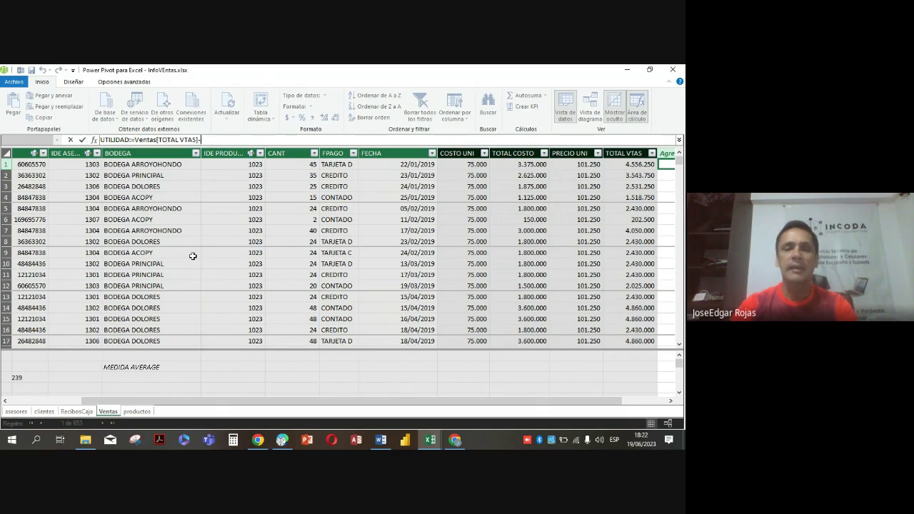
{"action": "type", "text": "VE"}
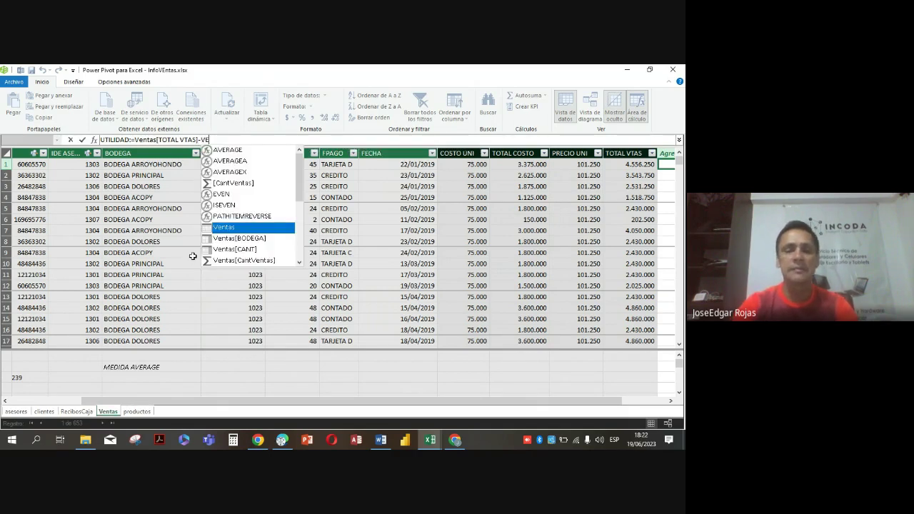
{"action": "type", "text": "N"}
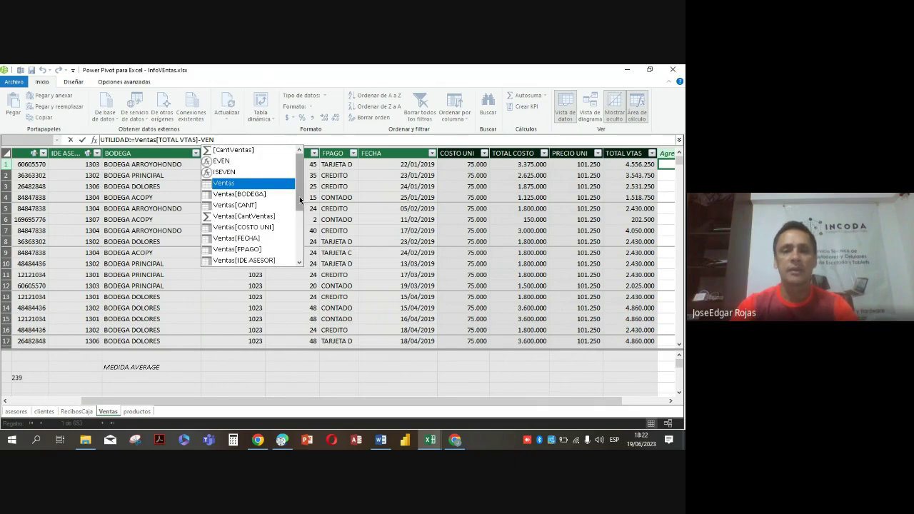
{"action": "left_click_drag", "start_coordinate": [301, 201], "coordinate": [300, 261]}
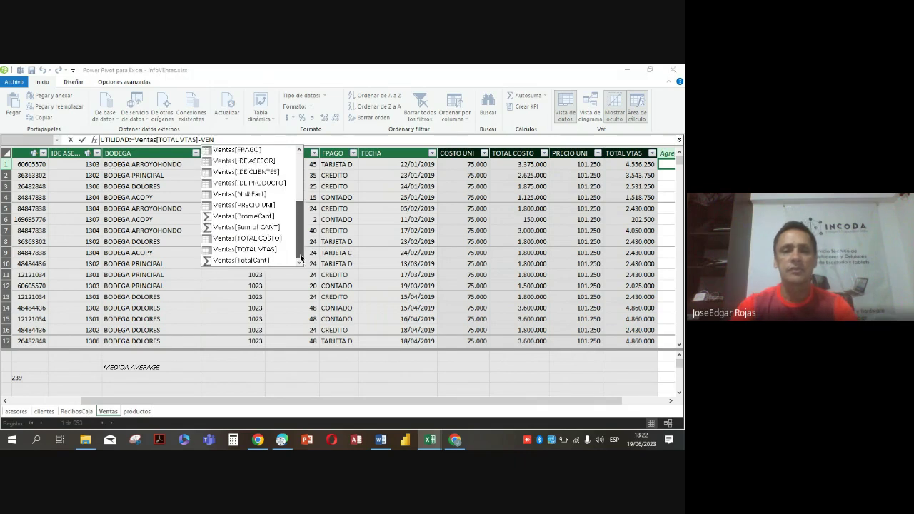
{"action": "double_click", "coordinate": [267, 239]}
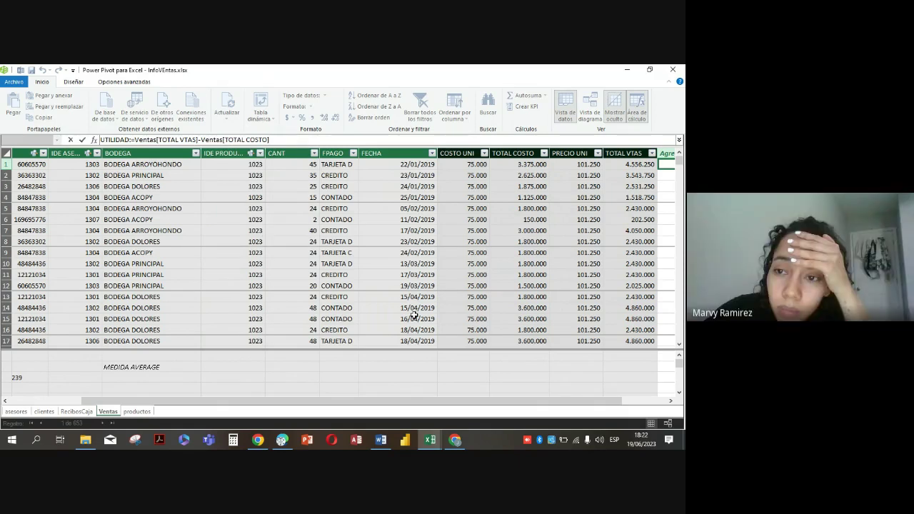
{"action": "key", "text": "Return"}
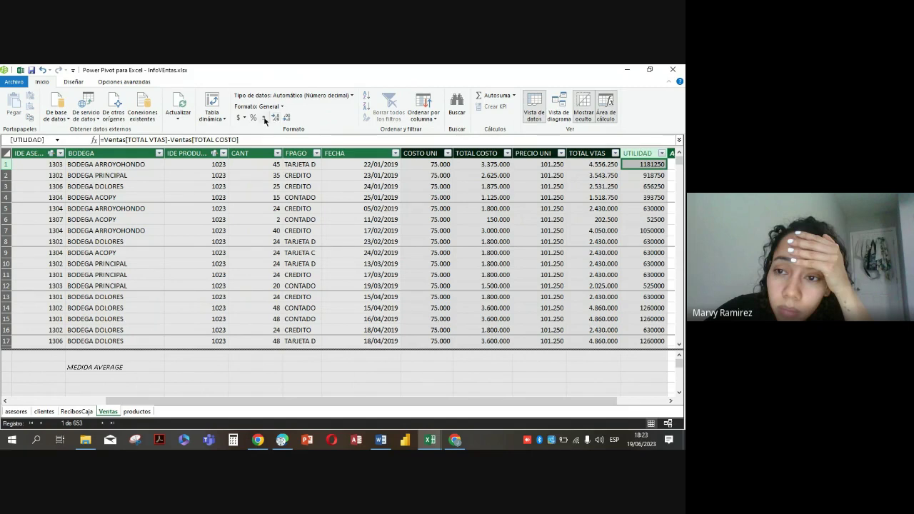
- Format UTILIDAD as Número decimal with no decimals, e.g. 1.181.250
{"action": "left_click", "coordinate": [263, 118]}
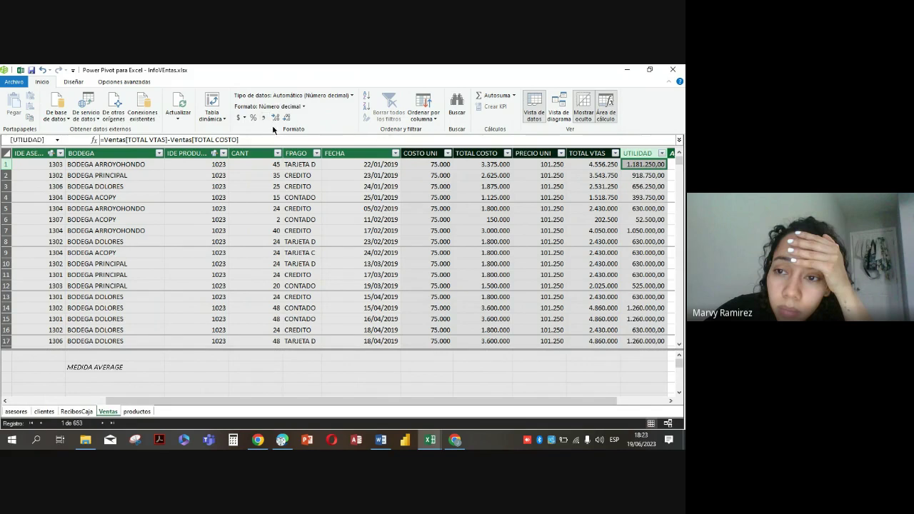
{"action": "left_click", "coordinate": [287, 119]}
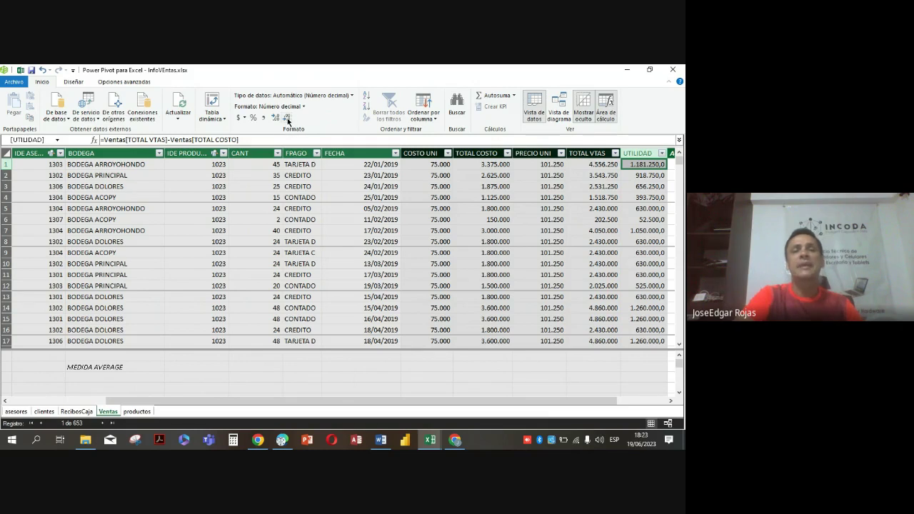
{"action": "left_click", "coordinate": [288, 118]}
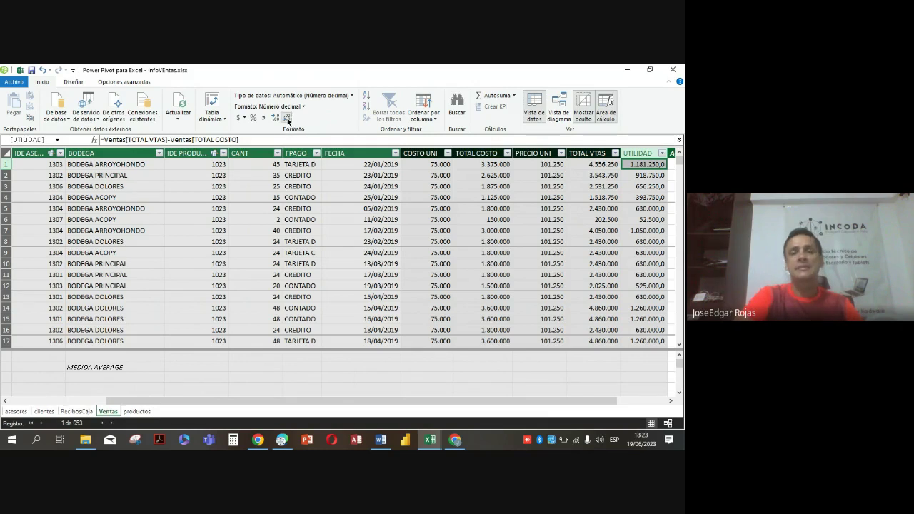
{"action": "left_click", "coordinate": [597, 153]}
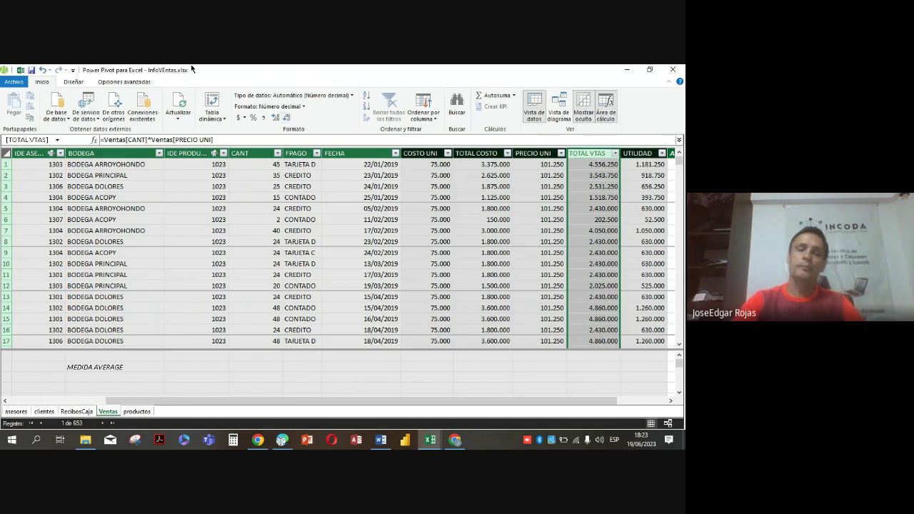
{"action": "left_click", "coordinate": [482, 185]}
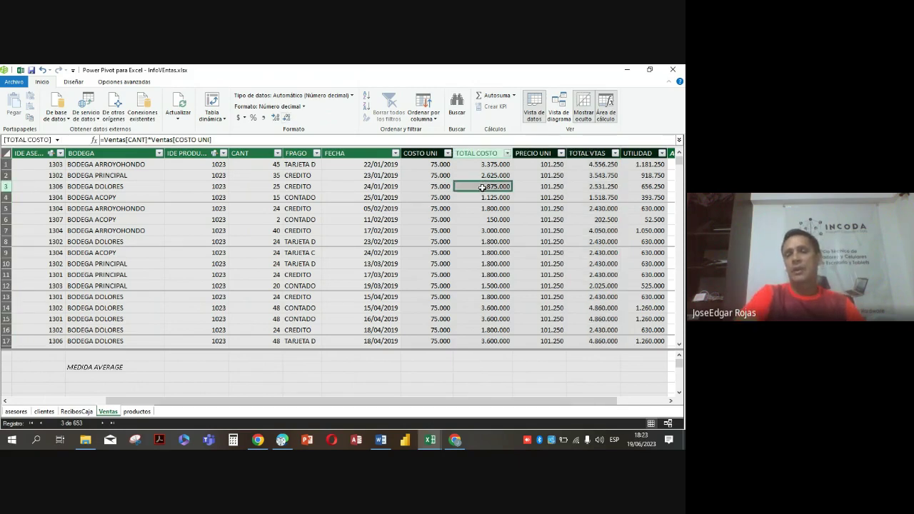
{"action": "left_click", "coordinate": [481, 173]}
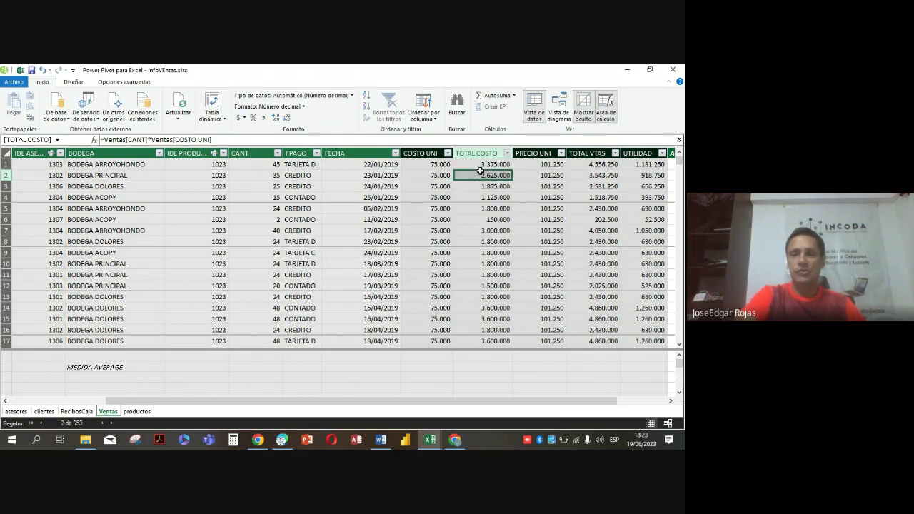
{"action": "left_click", "coordinate": [584, 185]}
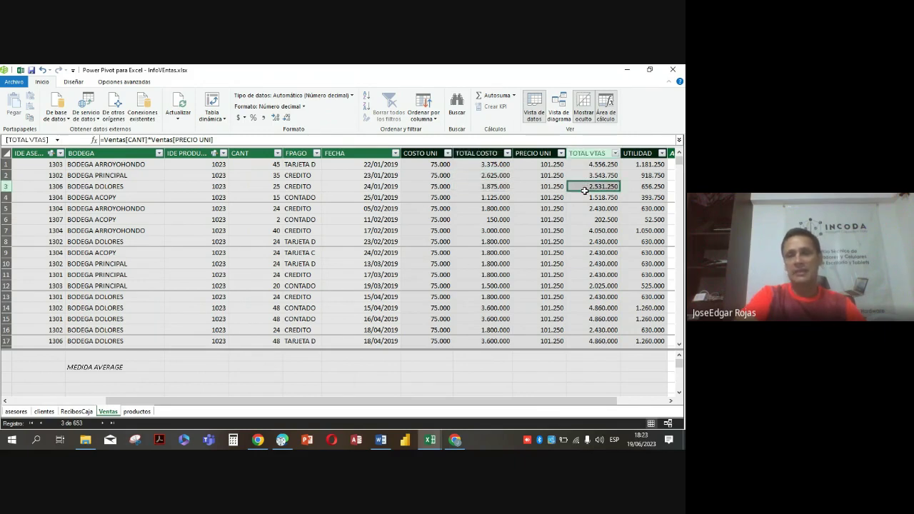
{"action": "left_click", "coordinate": [651, 175]}
{"action": "scroll", "coordinate": [349, 300], "scroll_direction": "down", "scroll_amount": 1}
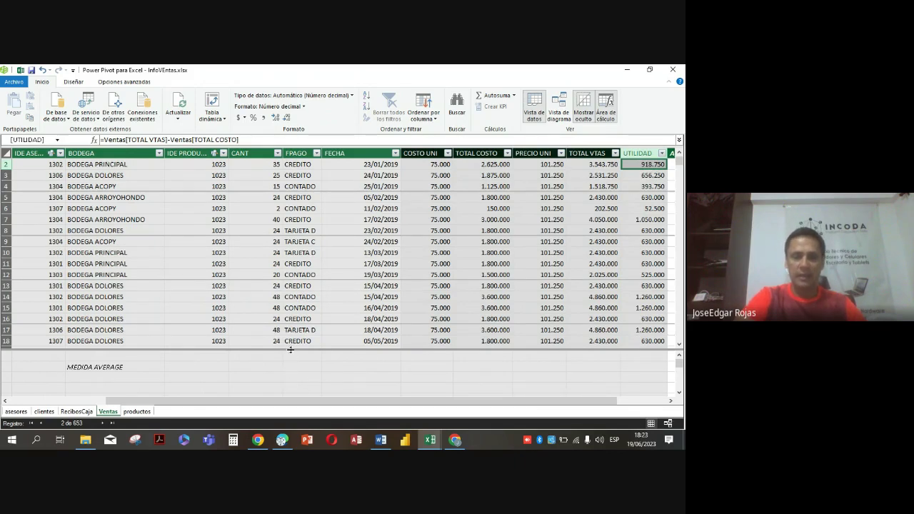
{"action": "left_click_drag", "start_coordinate": [290, 349], "coordinate": [292, 338]}
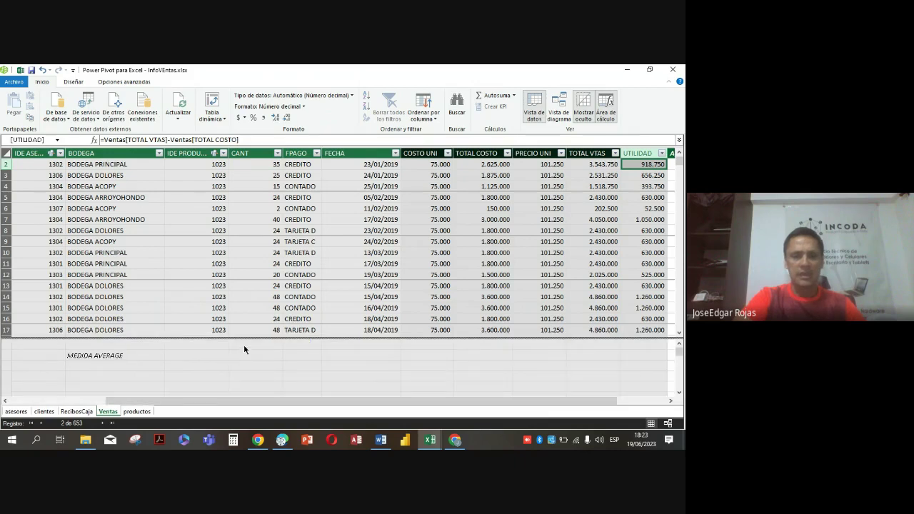
{"action": "left_click", "coordinate": [244, 346]}
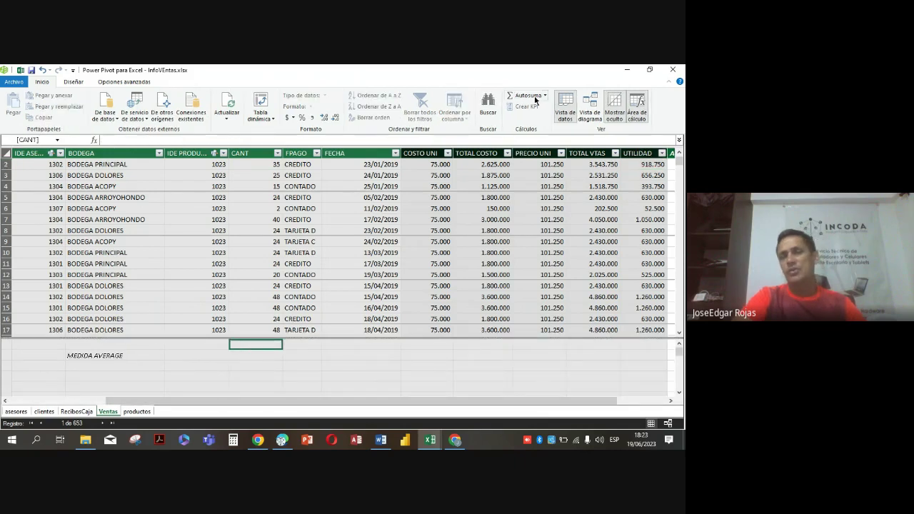
{"action": "left_click", "coordinate": [495, 345]}
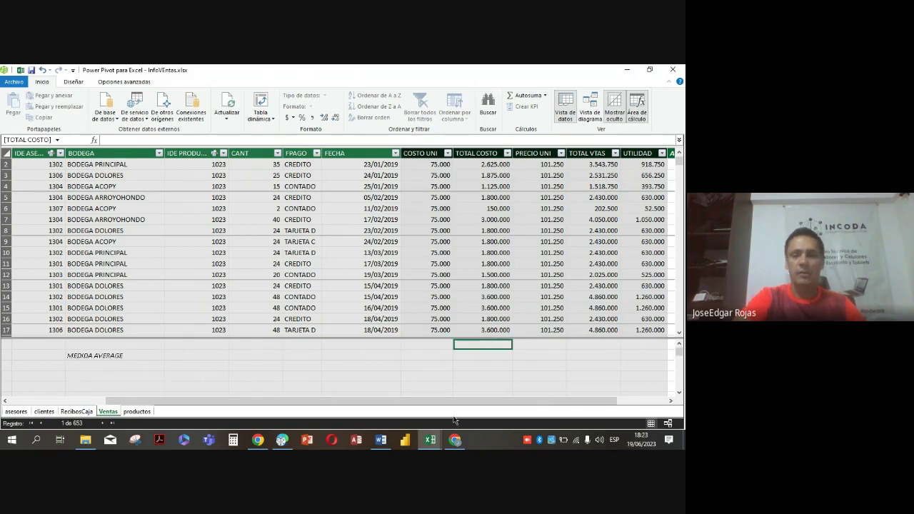
{"action": "key", "text": "Left"}
{"action": "key", "text": "Left"}
{"action": "key", "text": "Left"}
{"action": "key", "text": "Left"}
{"action": "key", "text": "Left"}
{"action": "key", "text": "Left"}
{"action": "key", "text": "Left"}
{"action": "key", "text": "Left"}
{"action": "key", "text": "Left"}
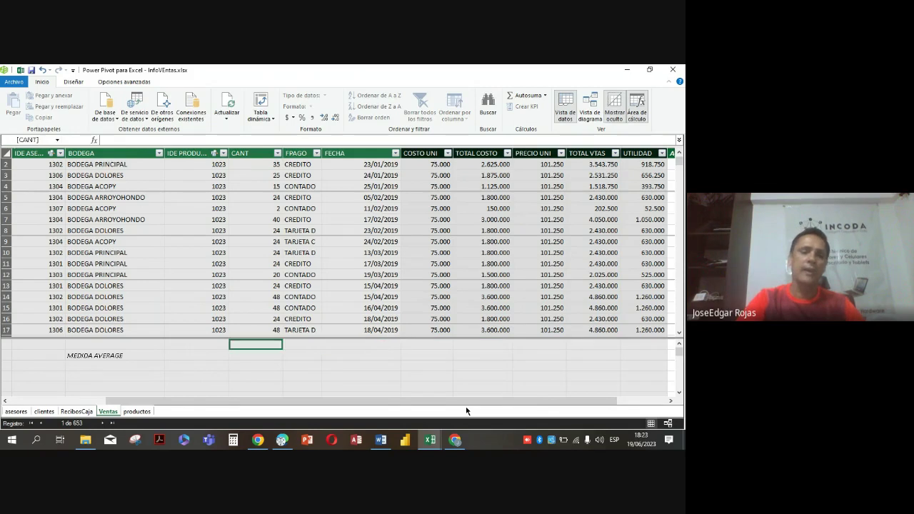
- Add the MEDIAS PARA CANTIDADES heading under IDE CLIENTES in the calculation area
{"action": "key", "text": "Down"}
{"action": "key", "text": "Down"}
{"action": "key", "text": "Down"}
{"action": "key", "text": "Down"}
{"action": "key", "text": "Down"}
{"action": "key", "text": "Down"}
{"action": "key", "text": "Down"}
{"action": "key", "text": "Down"}
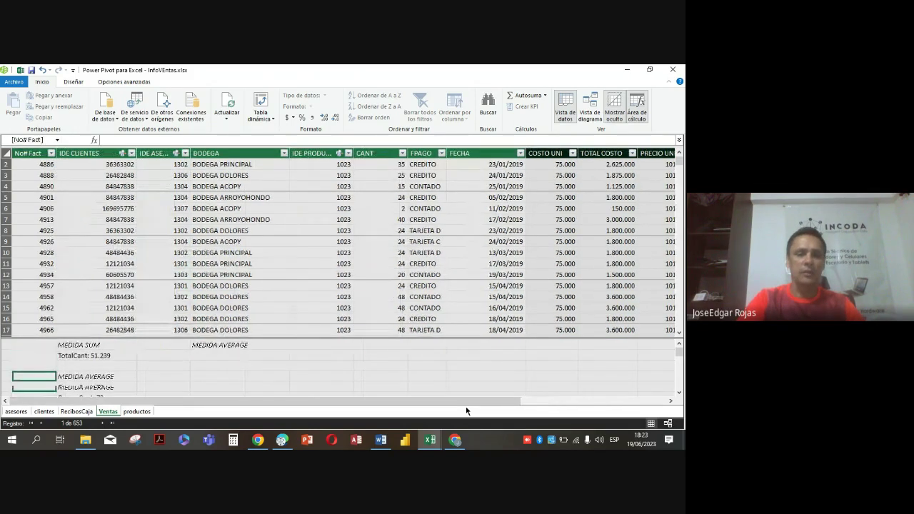
{"action": "key", "text": "Up"}
{"action": "key", "text": "Up"}
{"action": "key", "text": "Up"}
{"action": "key", "text": "Up"}
{"action": "key", "text": "Up"}
{"action": "key", "text": "Up"}
{"action": "key", "text": "Up"}
{"action": "key", "text": "Up"}
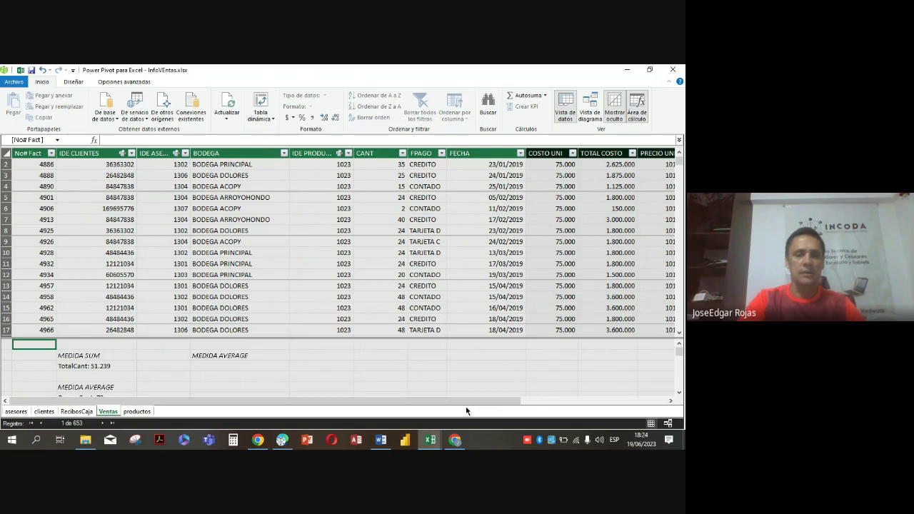
{"action": "key", "text": "Right"}
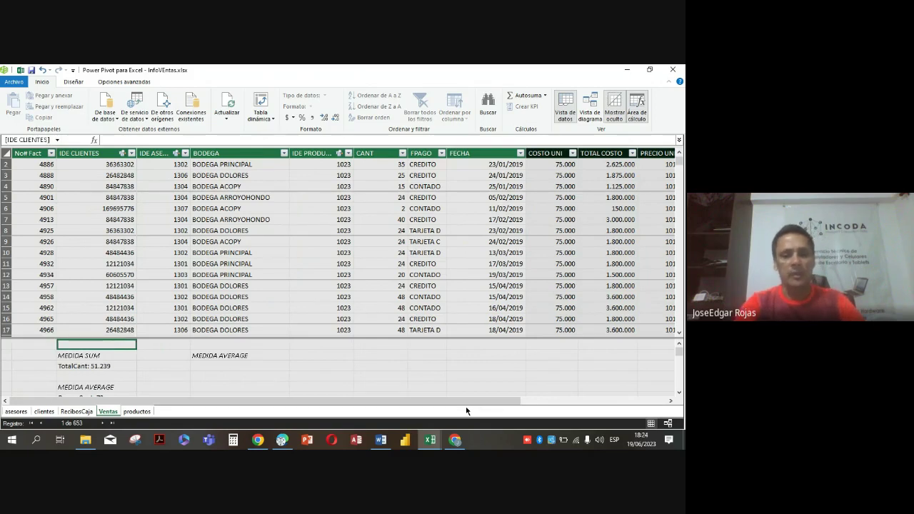
{"action": "type", "text": "MEDIAS PA"}
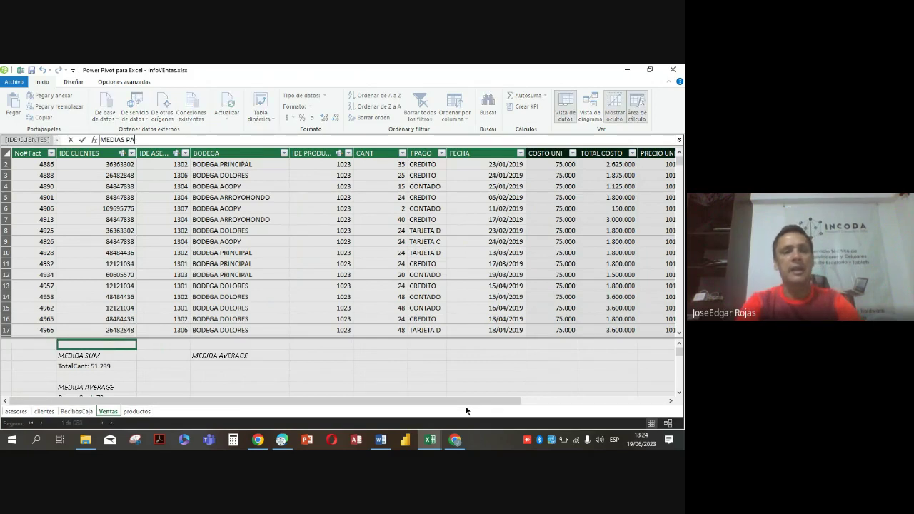
{"action": "type", "text": "RA CANTIDADES"}
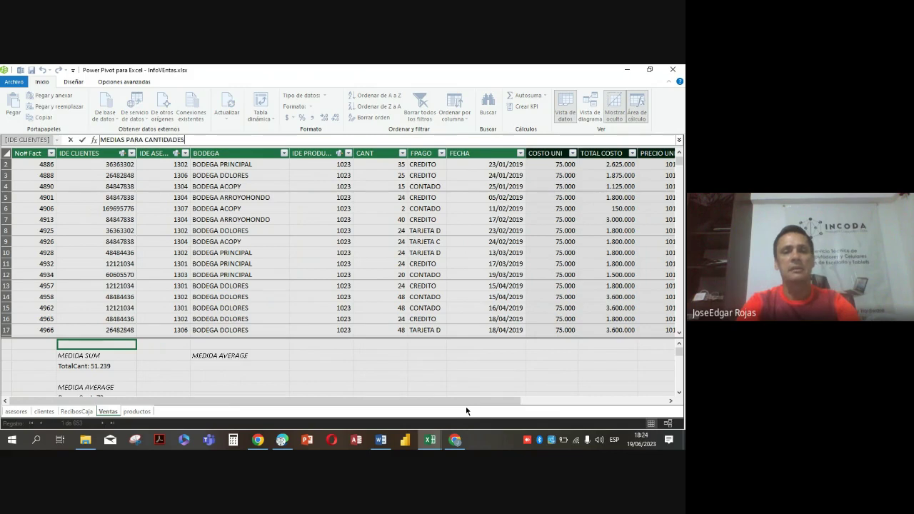
{"action": "key", "text": "Return"}
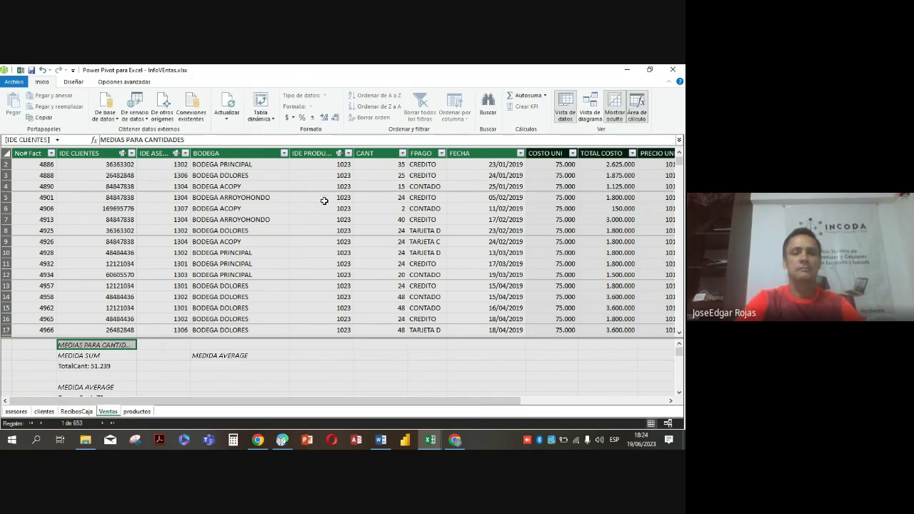
- Add a MEDIAS PARA COSTOS heading under BODEGA and delete the MEDIDA AVERAGE label below
{"action": "left_click", "coordinate": [217, 345]}
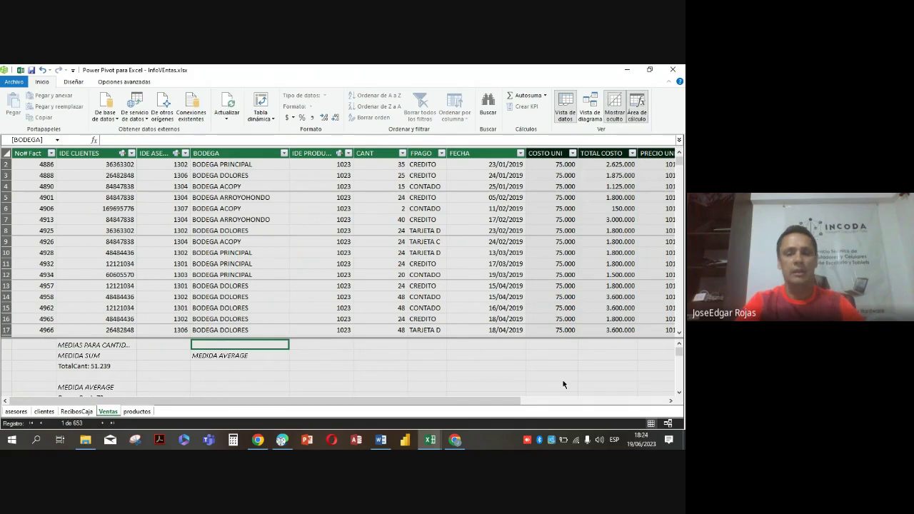
{"action": "type", "text": "MEDIAS"}
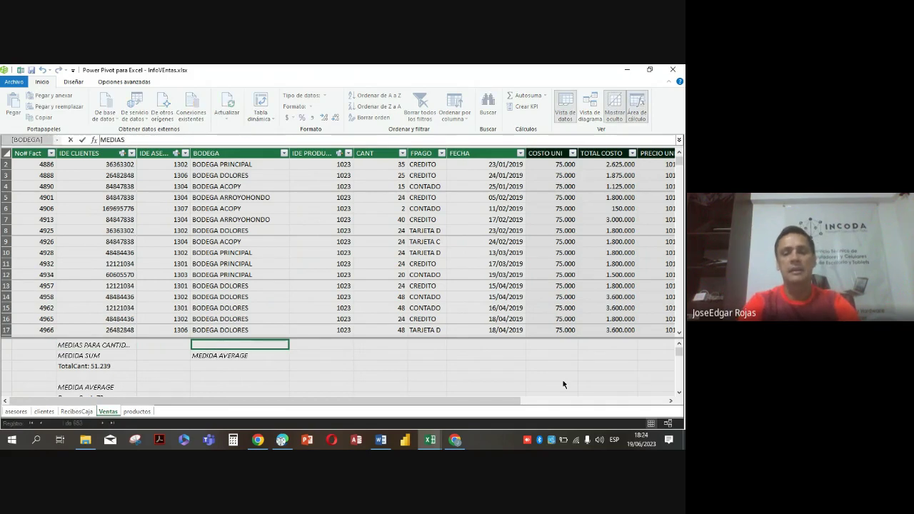
{"action": "type", "text": " PARA COSTOS"}
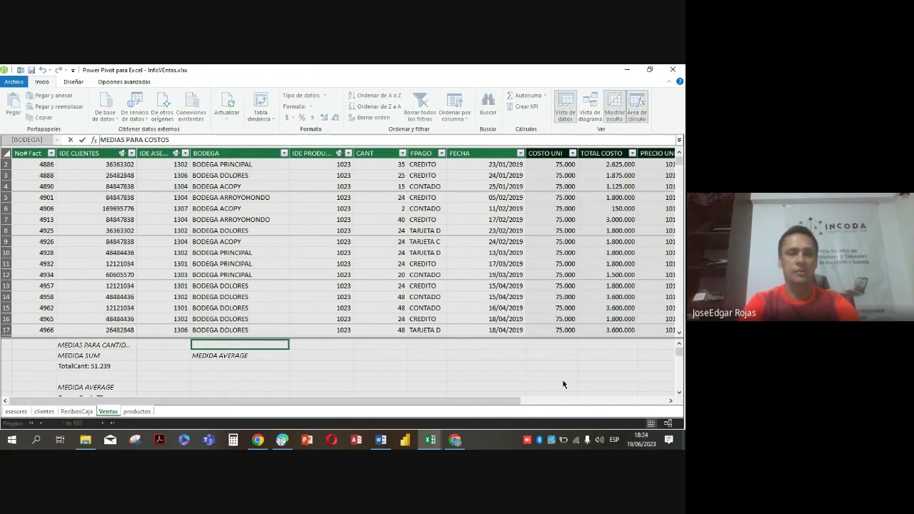
{"action": "key", "text": "Return"}
{"action": "key", "text": "Down"}
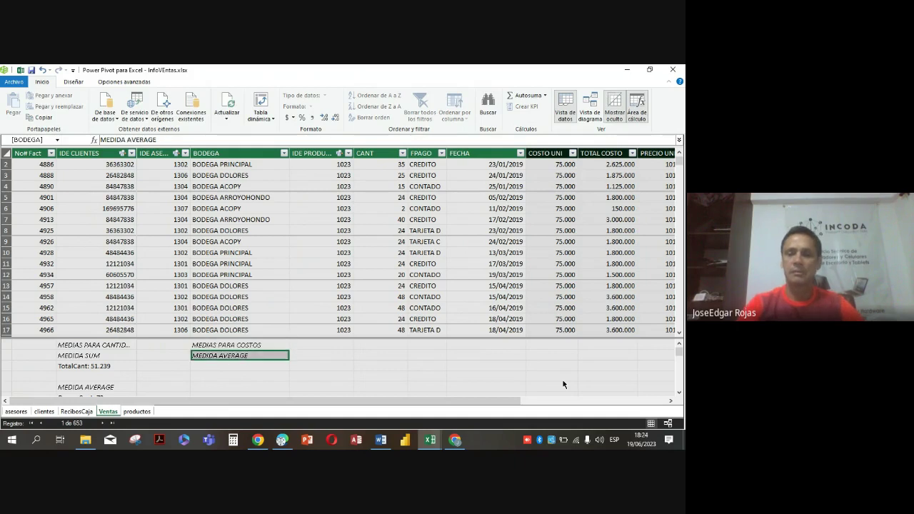
{"action": "key", "text": "Delete"}
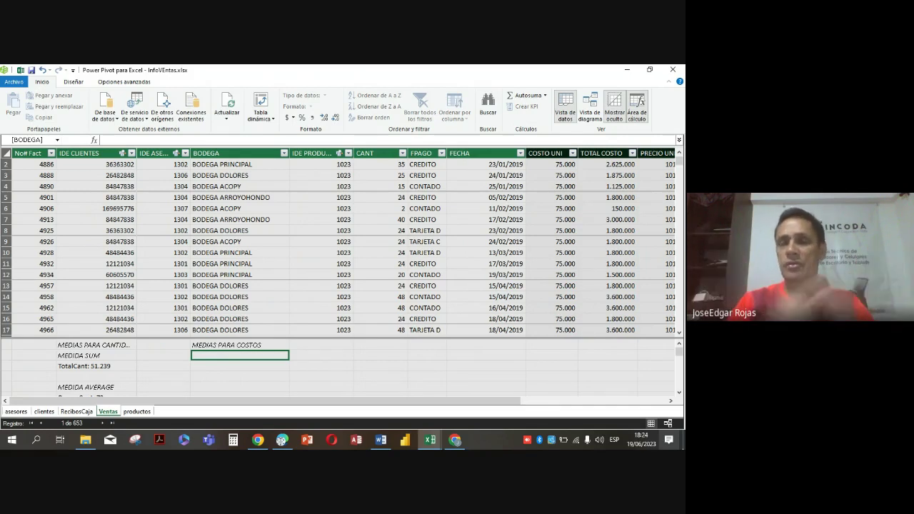
{"action": "left_click", "coordinate": [607, 164]}
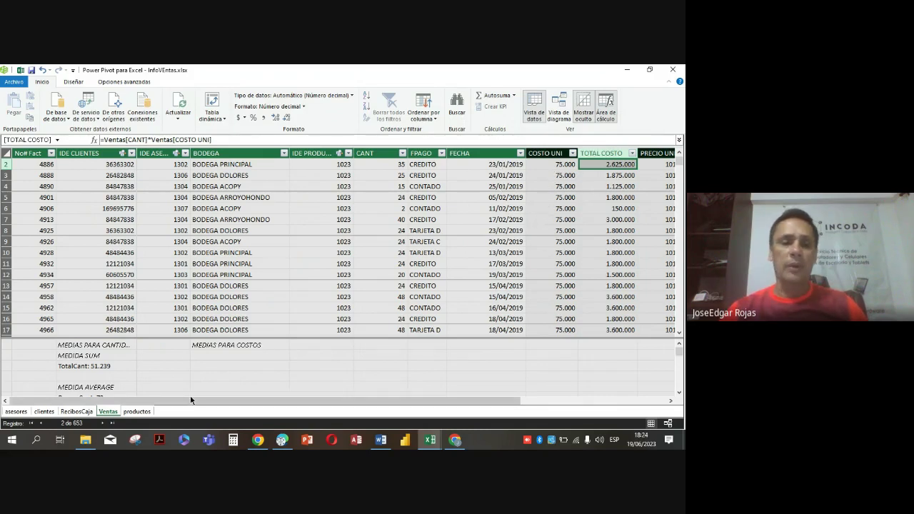
{"action": "left_click", "coordinate": [213, 356]}
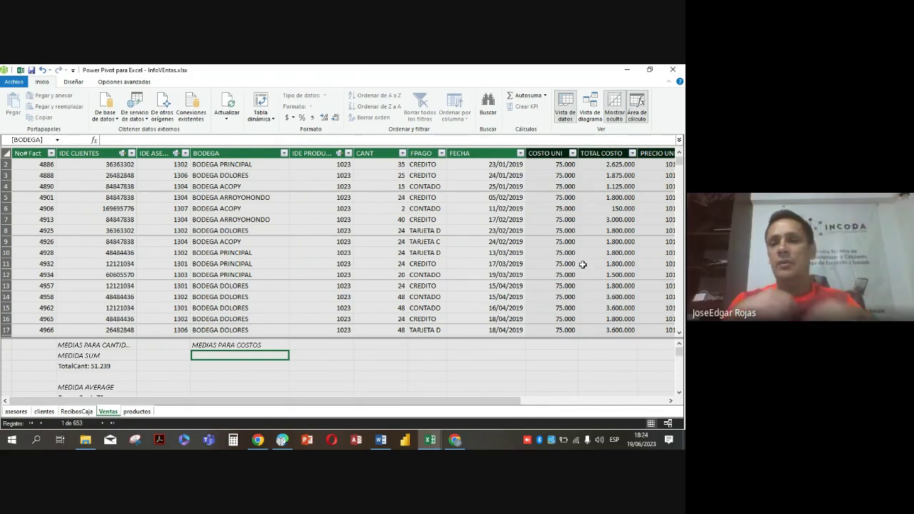
- Create the TotalCostos measure as SUM(Ventas[TOTAL COSTO]) under MEDIAS PARA COSTOS
{"action": "type", "text": "To"}
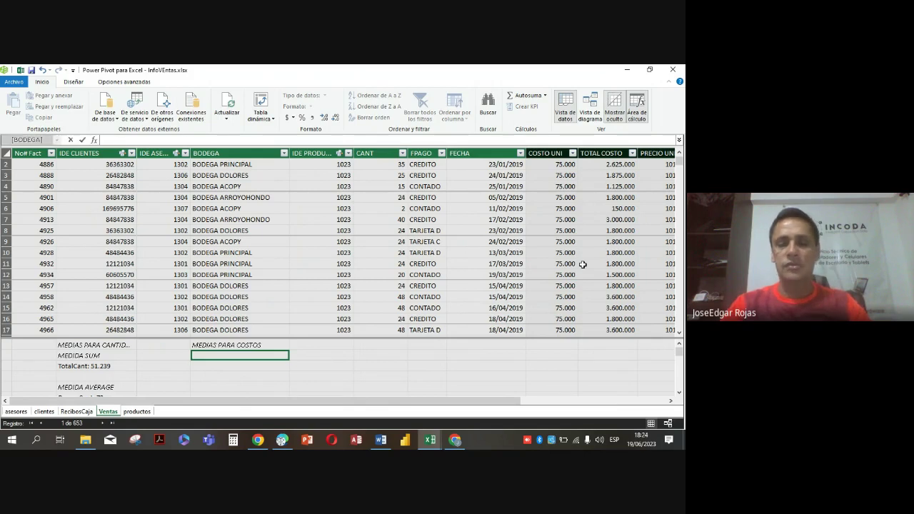
{"action": "type", "text": "talCostos"}
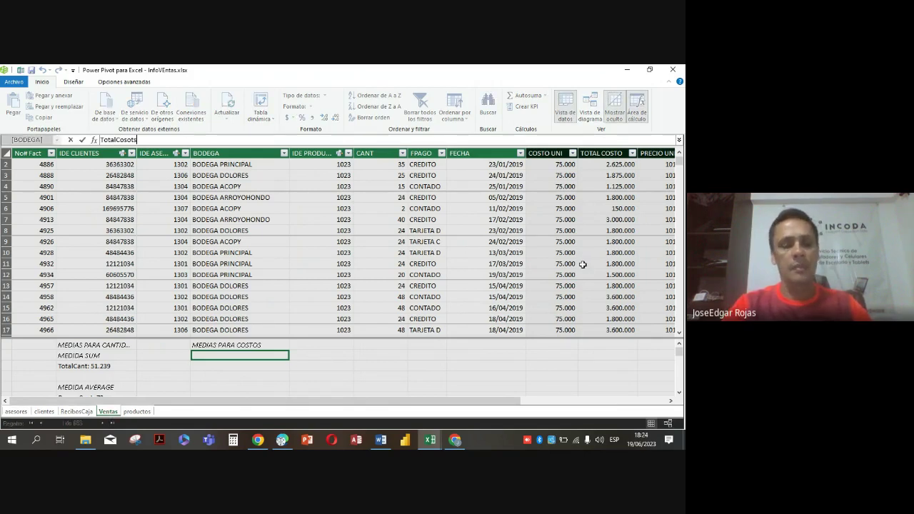
{"action": "key", "text": "BackSpace"}
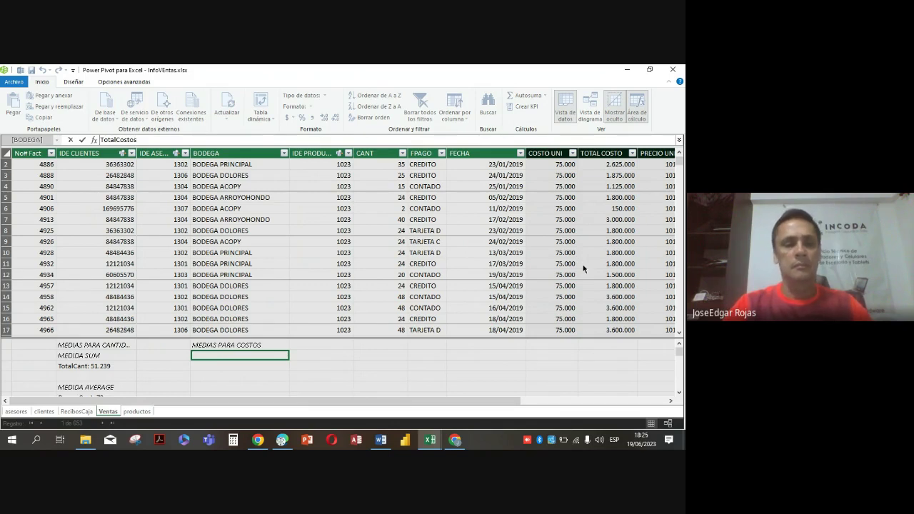
{"action": "type", "text": ":="}
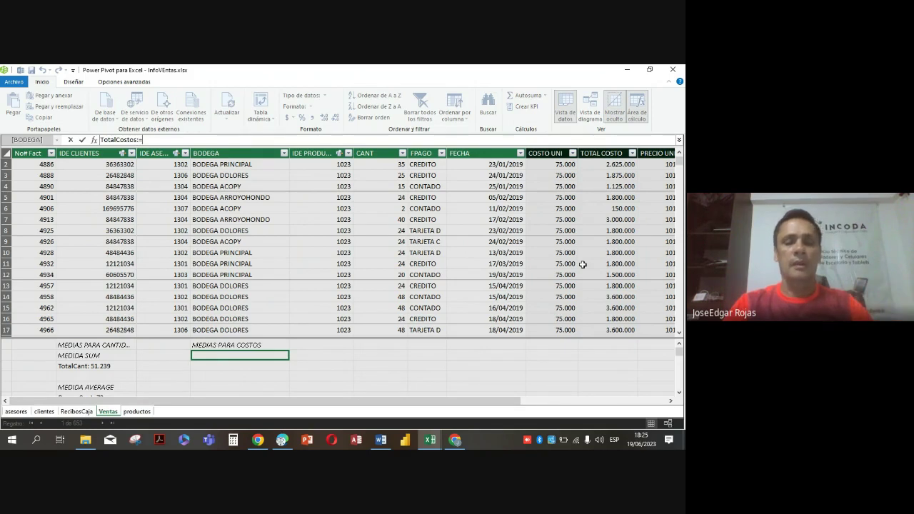
{"action": "type", "text": "sum"}
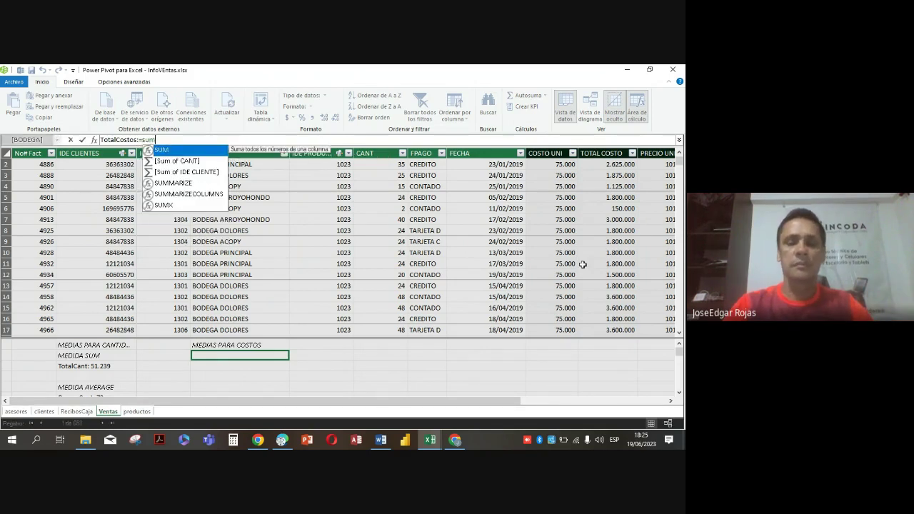
{"action": "type", "text": "(vet"}
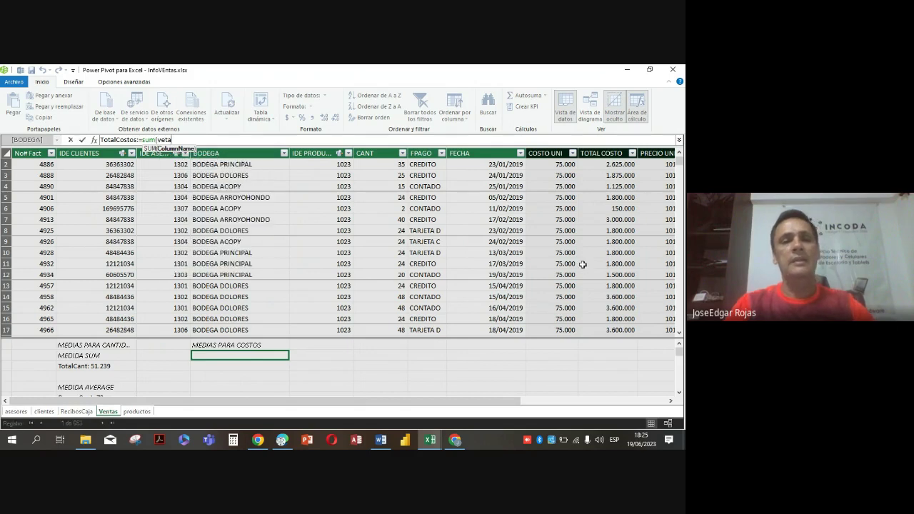
{"action": "type", "text": "a"}
{"action": "key", "text": "BackSpace"}
{"action": "key", "text": "BackSpace"}
{"action": "type", "text": "nt"}
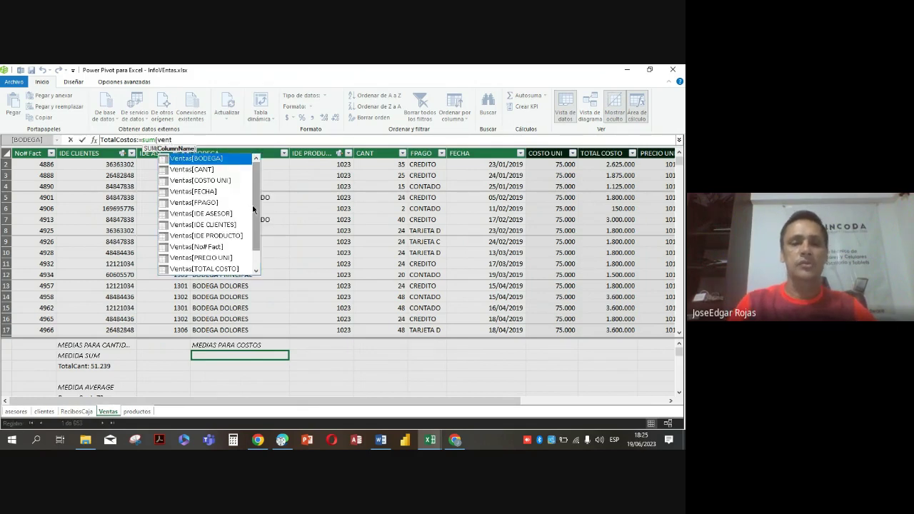
{"action": "left_click_drag", "start_coordinate": [255, 209], "coordinate": [256, 234]}
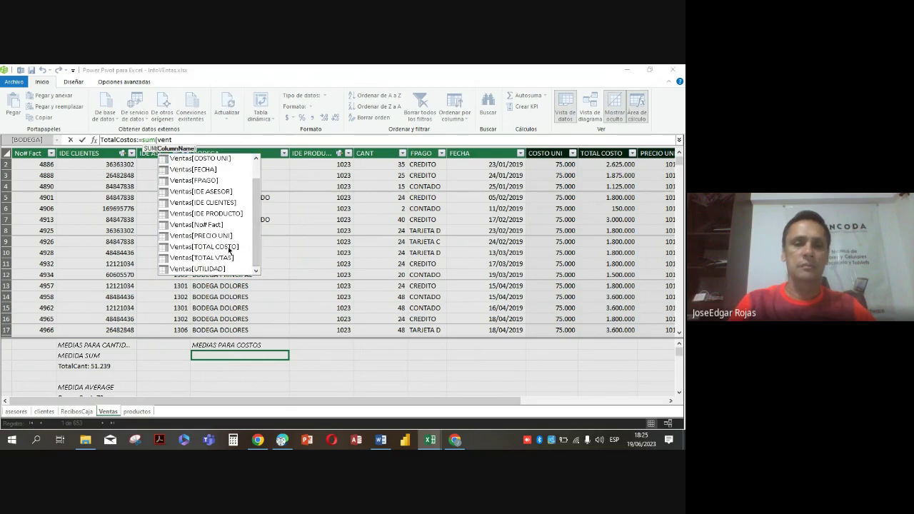
{"action": "double_click", "coordinate": [228, 246]}
{"action": "type", "text": ")"}
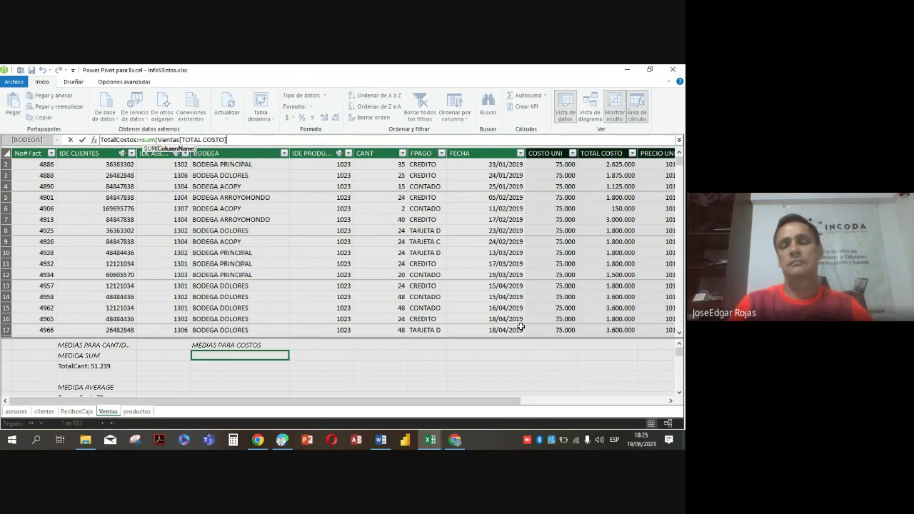
{"action": "key", "text": "Return"}
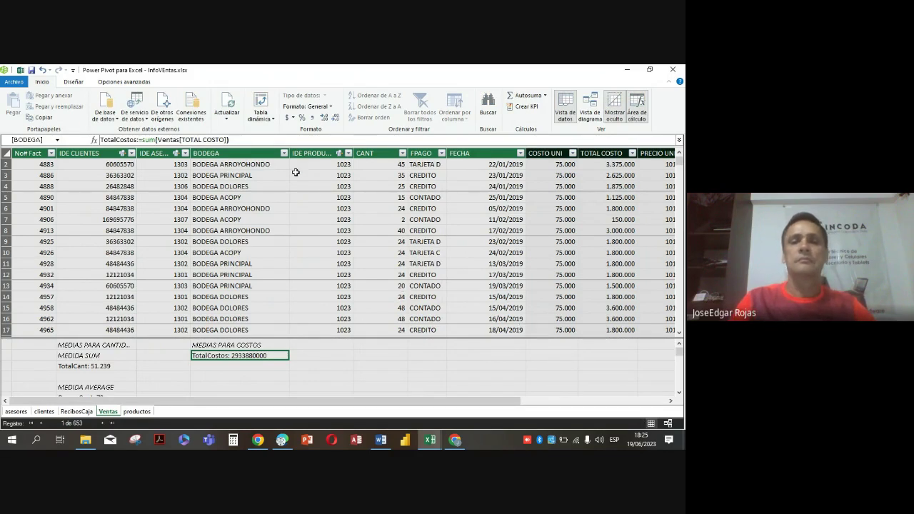
- Format TotalCostos as a decimal number with thousands separators and no decimals: 2.933.880.000
{"action": "left_click", "coordinate": [325, 120]}
{"action": "left_click", "coordinate": [334, 120]}
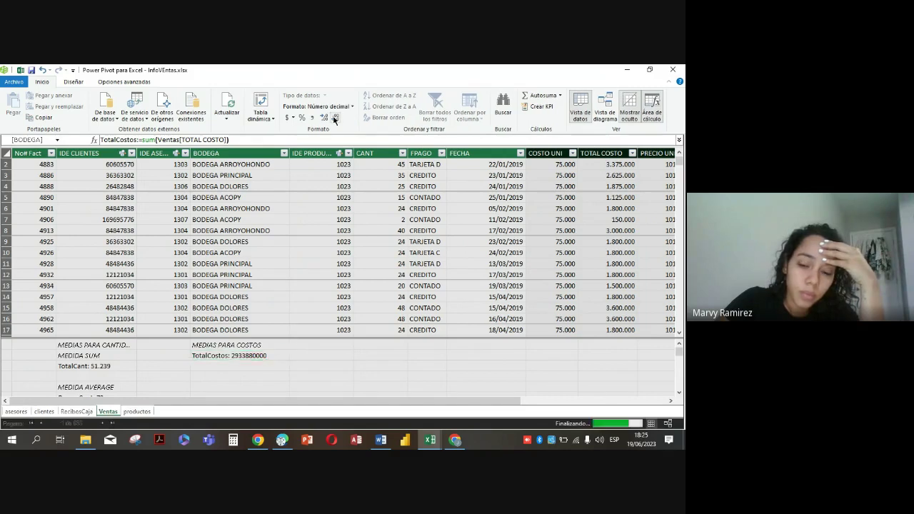
{"action": "left_click", "coordinate": [312, 119]}
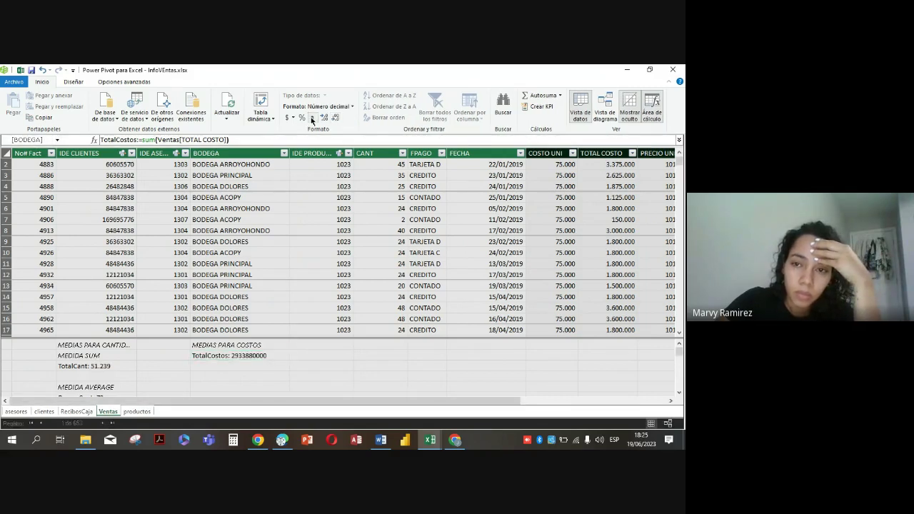
{"action": "left_click", "coordinate": [335, 119]}
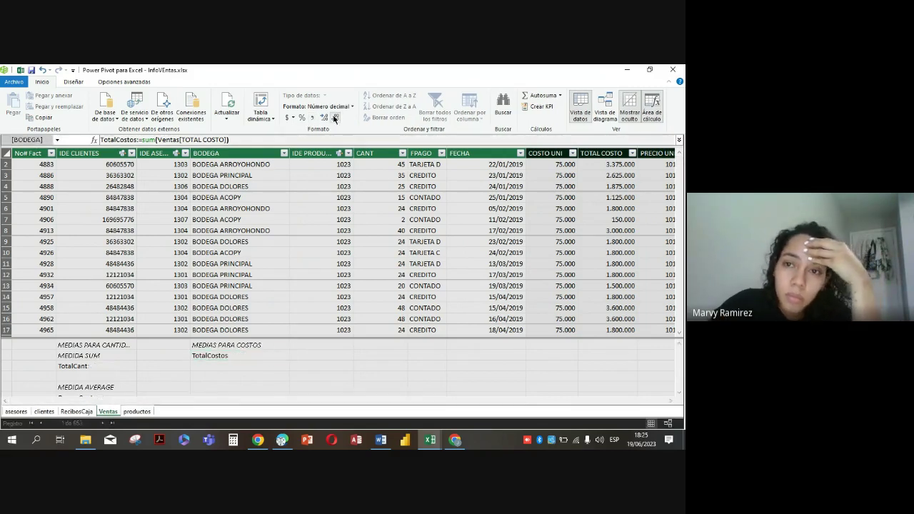
{"action": "left_click", "coordinate": [335, 119]}
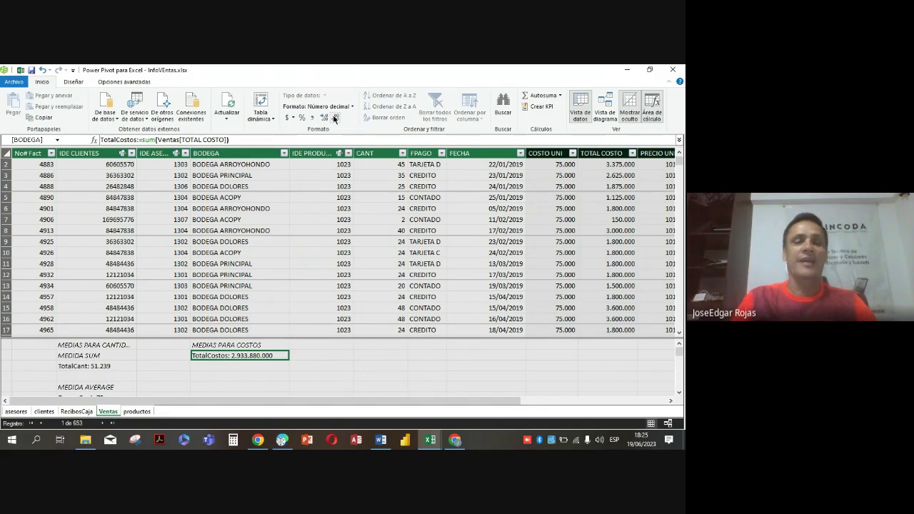
{"action": "scroll", "coordinate": [286, 325], "scroll_direction": "down", "scroll_amount": 2}
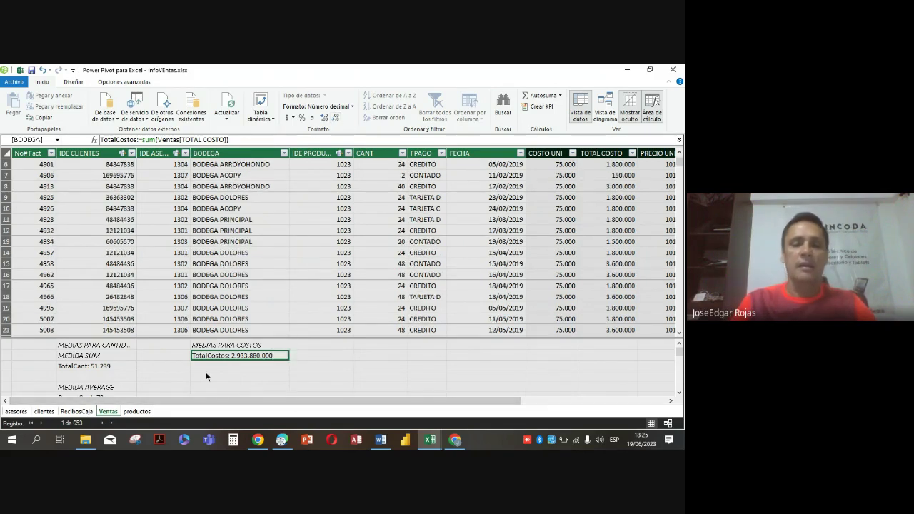
- Add a MEDIDAS PARA VENTAS heading under IDE PRODUCTO and widen that column to fit
{"action": "left_click", "coordinate": [364, 355]}
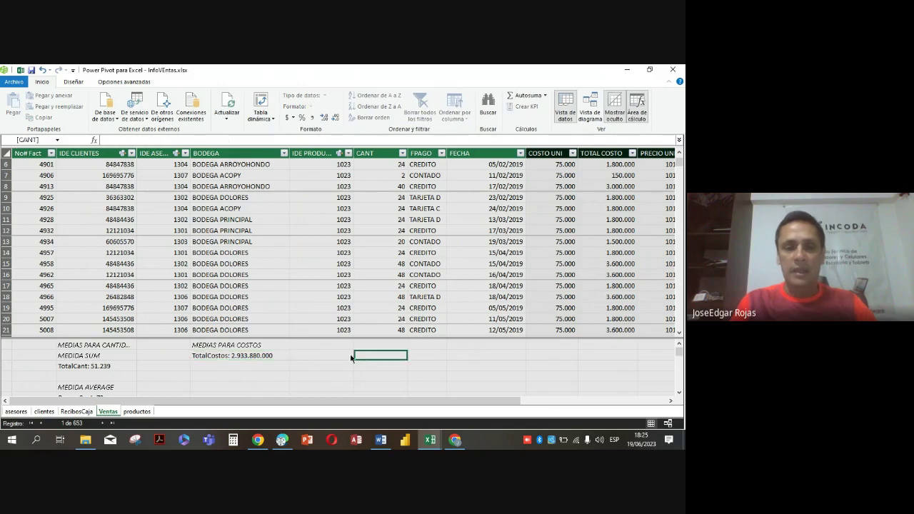
{"action": "left_click", "coordinate": [325, 345]}
{"action": "type", "text": "medias"}
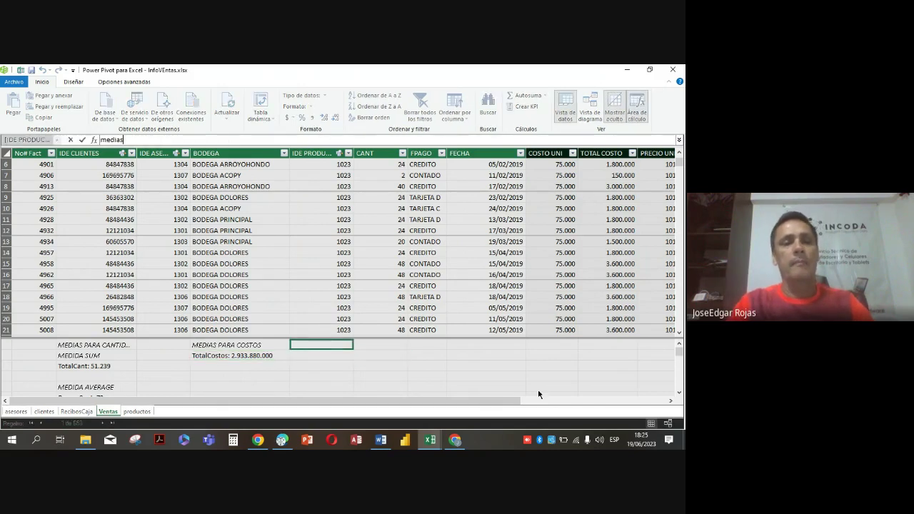
{"action": "key", "text": "BackSpace"}
{"action": "key", "text": "BackSpace"}
{"action": "key", "text": "BackSpace"}
{"action": "key", "text": "BackSpace"}
{"action": "key", "text": "BackSpace"}
{"action": "key", "text": "BackSpace"}
{"action": "type", "text": "MEDIDAS P"}
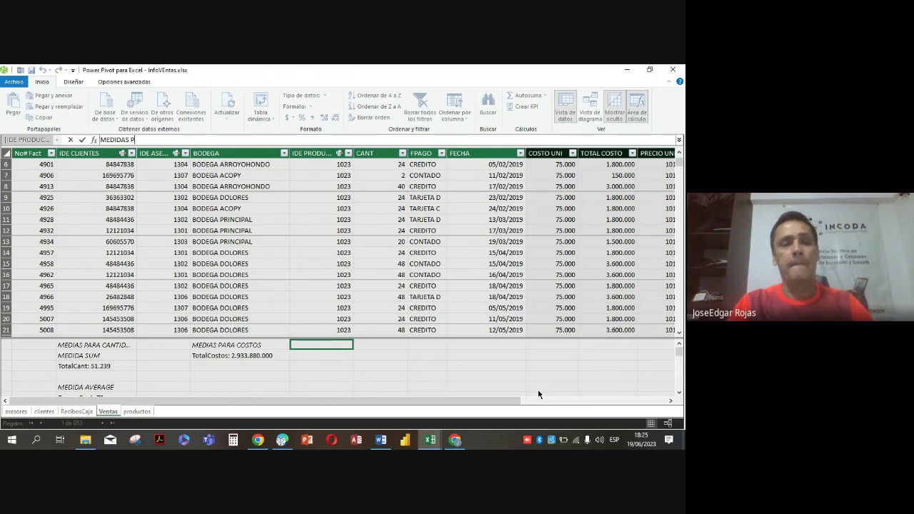
{"action": "type", "text": "ARA VENTAS"}
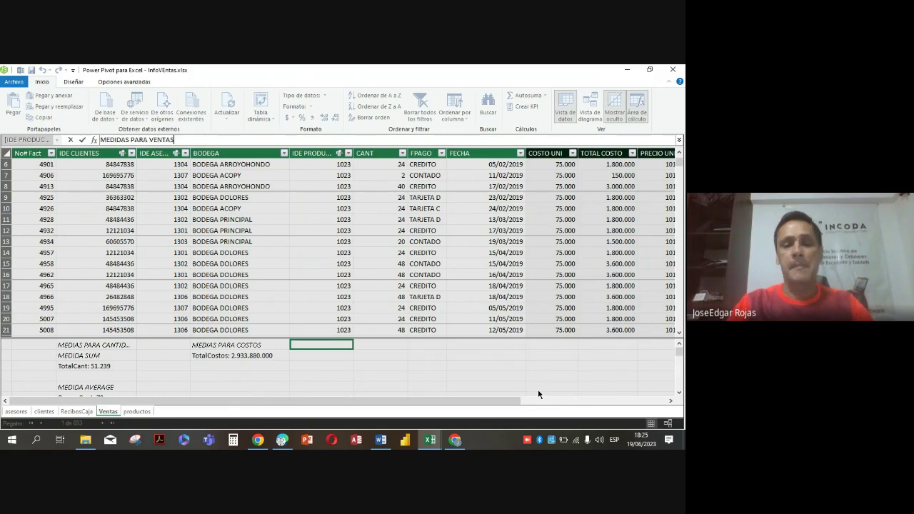
{"action": "key", "text": "Return"}
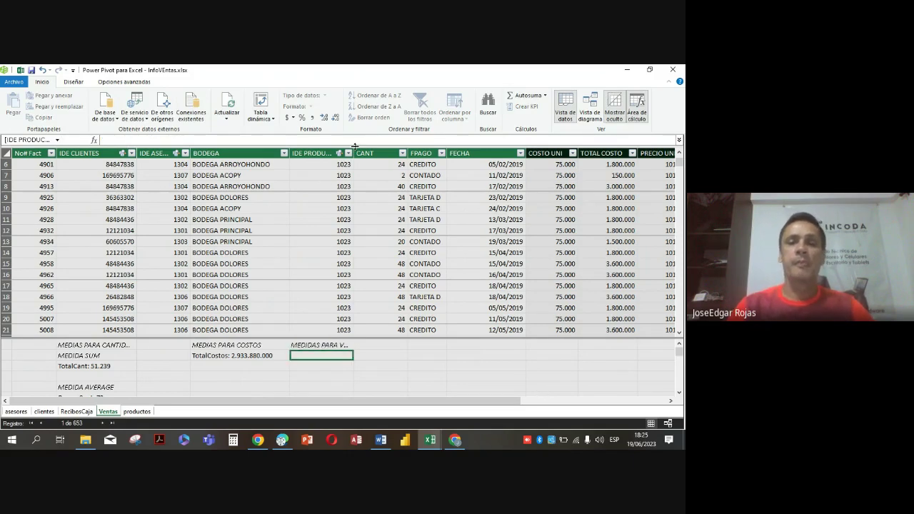
{"action": "left_click_drag", "start_coordinate": [354, 147], "coordinate": [379, 149]}
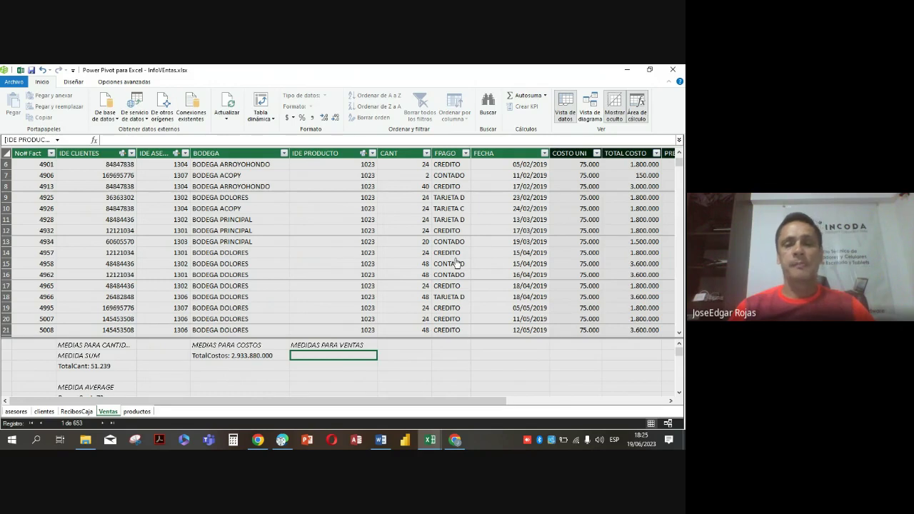
- Create the TotalVtas measure as SUM(Ventas[TOTAL VTAS]) below the heading
{"action": "type", "text": "="}
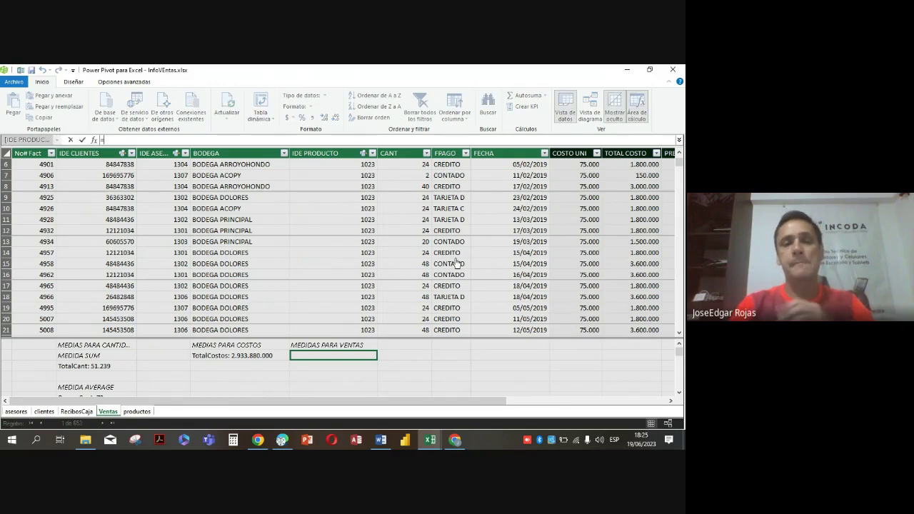
{"action": "key", "text": "BackSpace"}
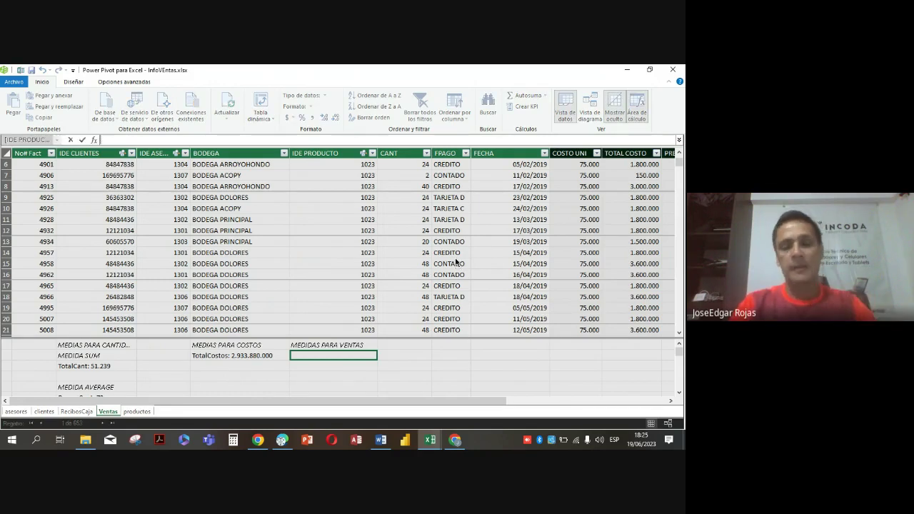
{"action": "type", "text": "TotalVtas:="}
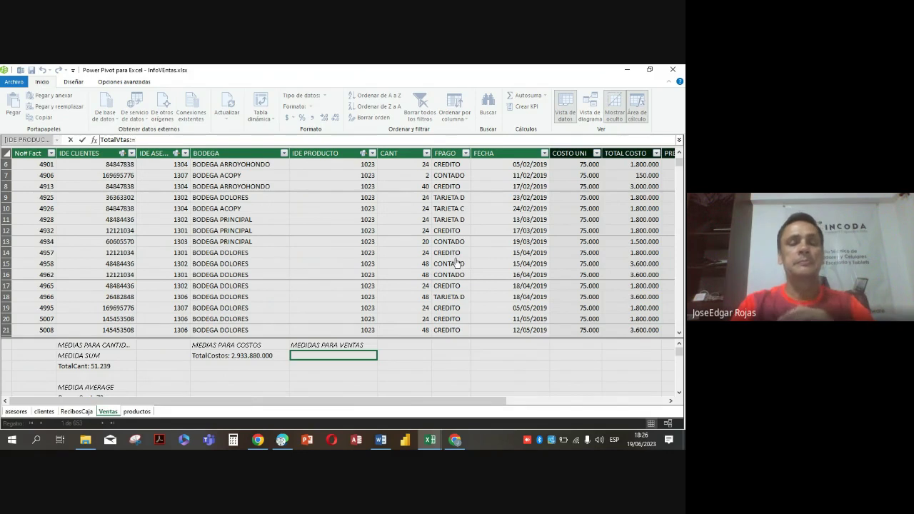
{"action": "type", "text": "sum"}
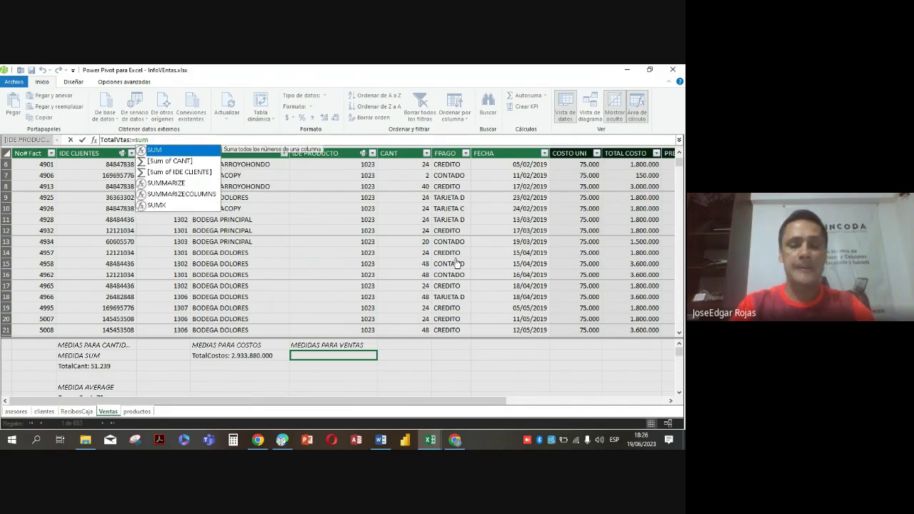
{"action": "type", "text": "("}
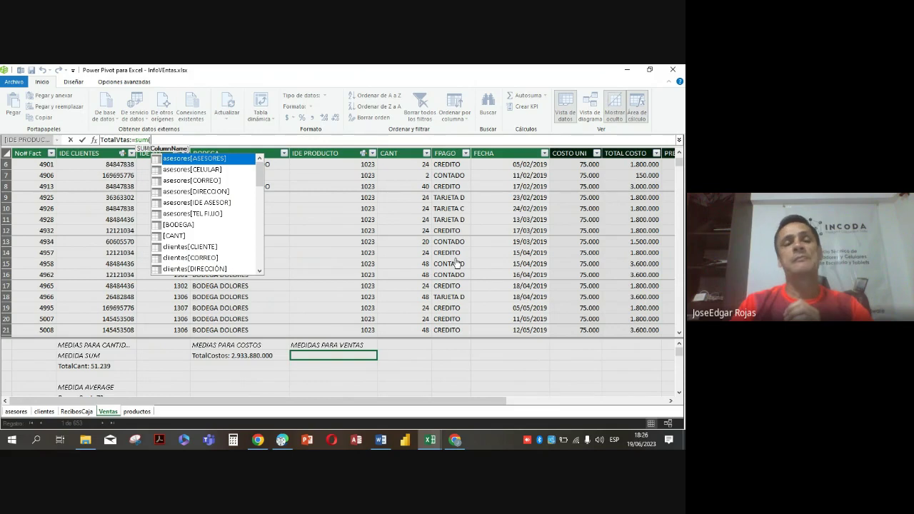
{"action": "type", "text": "vent"}
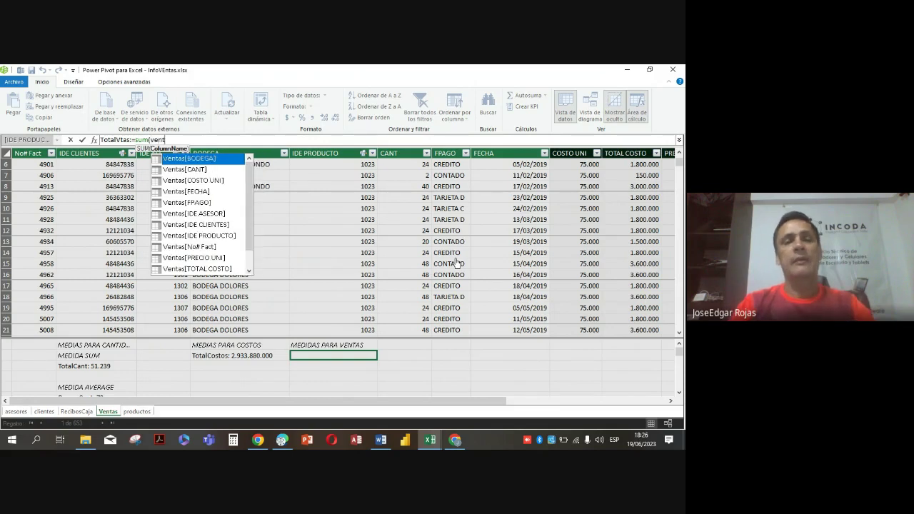
{"action": "scroll", "coordinate": [248, 221], "scroll_direction": "down", "scroll_amount": 2}
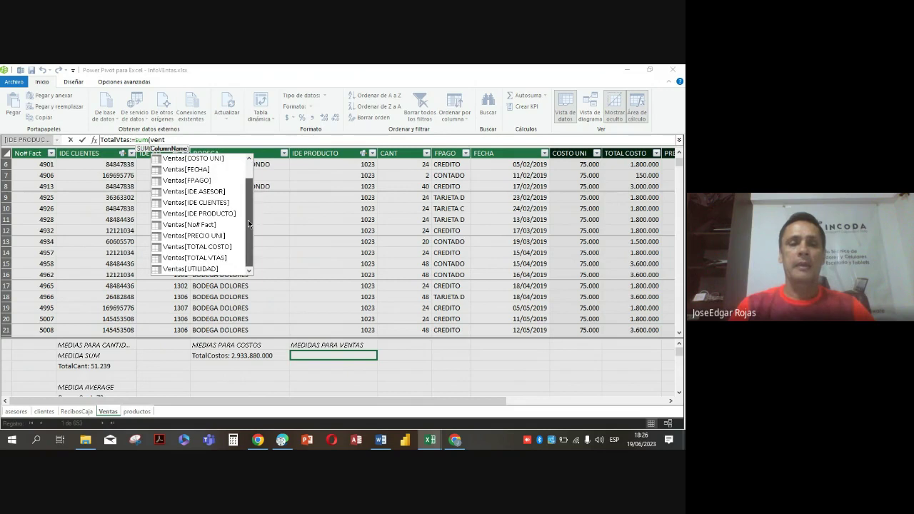
{"action": "left_click", "coordinate": [209, 259]}
{"action": "double_click", "coordinate": [209, 259]}
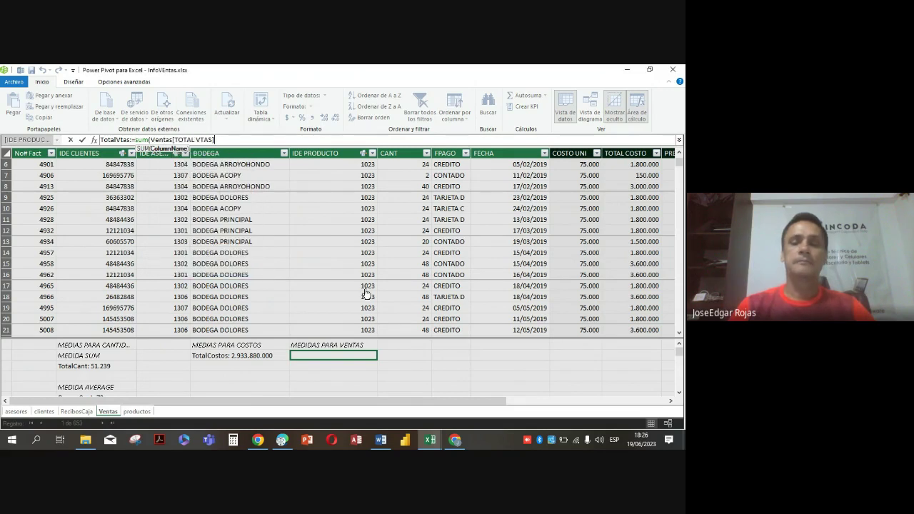
{"action": "type", "text": ")"}
{"action": "key", "text": "Return"}
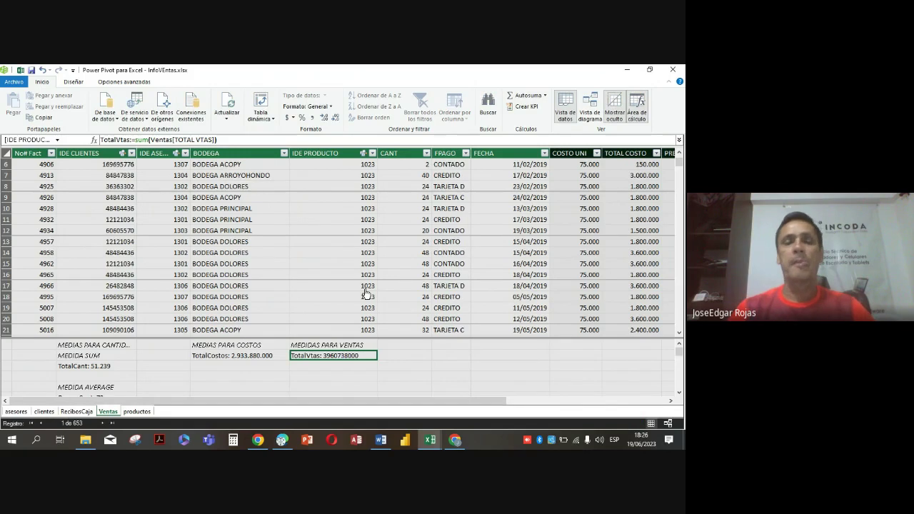
- Format TotalVtas with thousands separators and no decimals, showing 3.960.738.000
{"action": "left_click", "coordinate": [314, 120]}
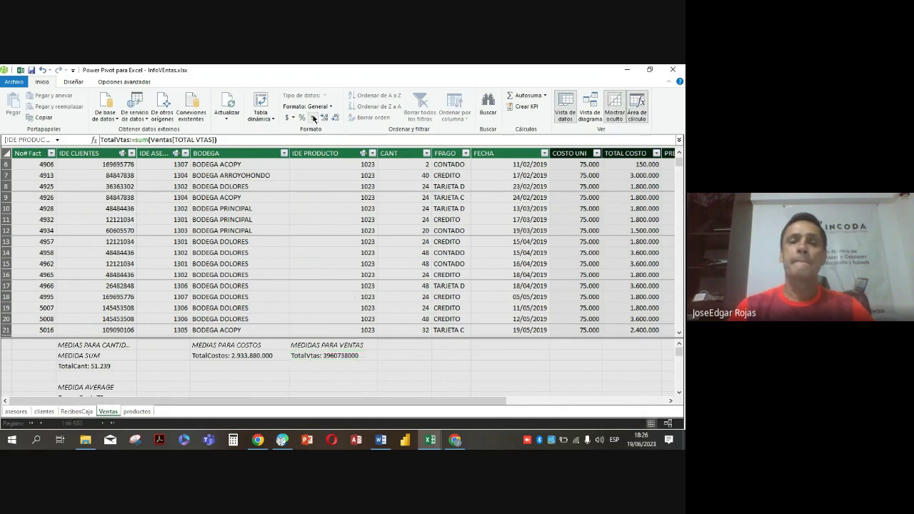
{"action": "left_click", "coordinate": [335, 118]}
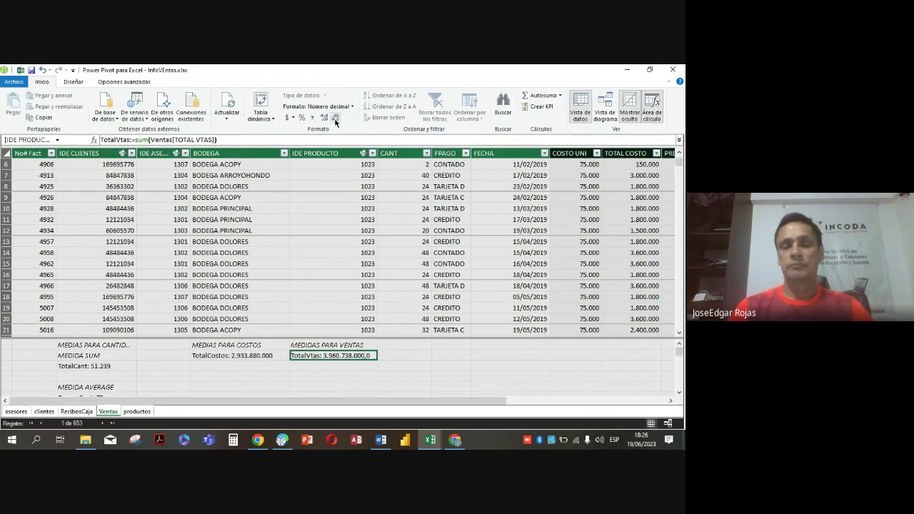
{"action": "left_click", "coordinate": [335, 119]}
- Type the MEDIDAS PARA UTILIDAD heading in the next empty calculation-area cell
{"action": "left_click", "coordinate": [419, 345]}
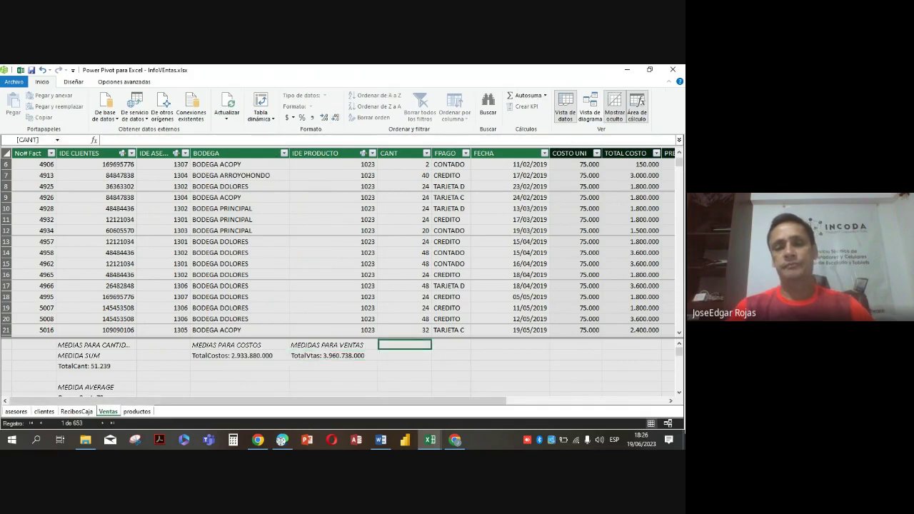
{"action": "type", "text": "medid"}
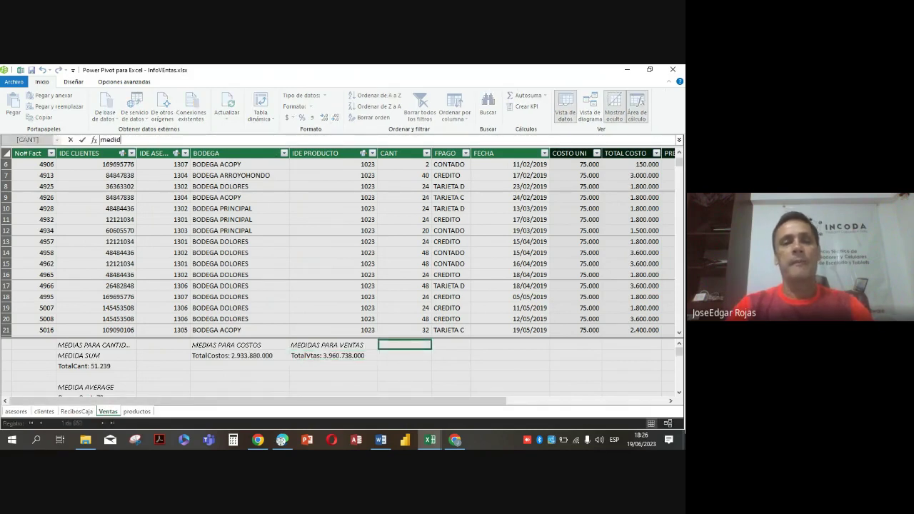
{"action": "key", "text": "BackSpace"}
{"action": "key", "text": "BackSpace"}
{"action": "key", "text": "BackSpace"}
{"action": "key", "text": "BackSpace"}
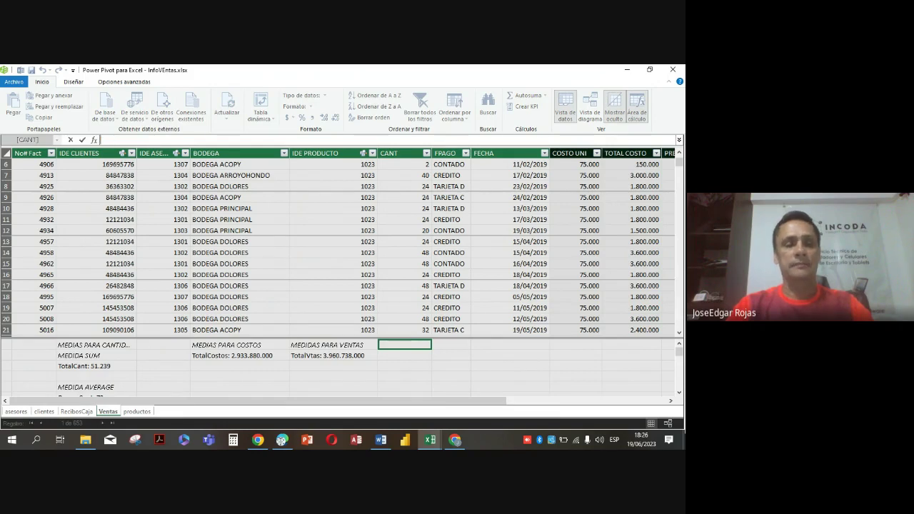
{"action": "type", "text": "m"}
{"action": "key", "text": "BackSpace"}
{"action": "type", "text": "ME"}
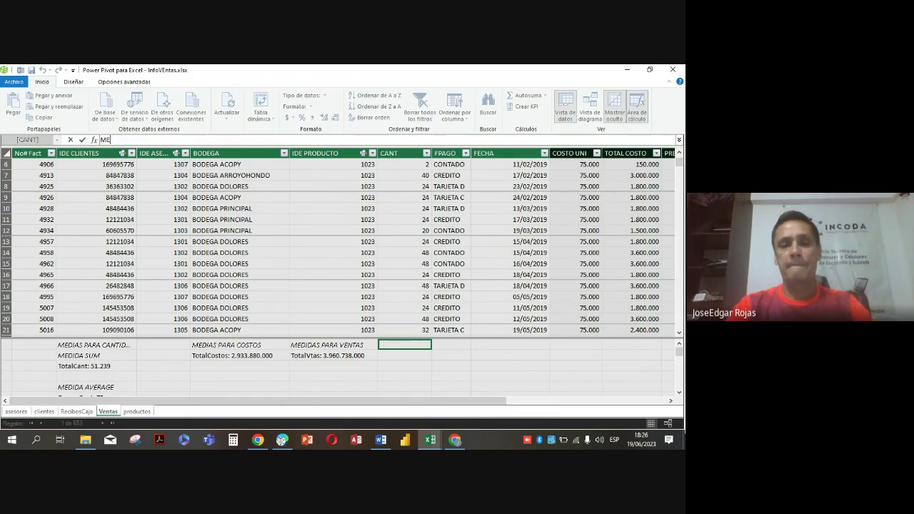
{"action": "type", "text": "DIDAS PARA"}
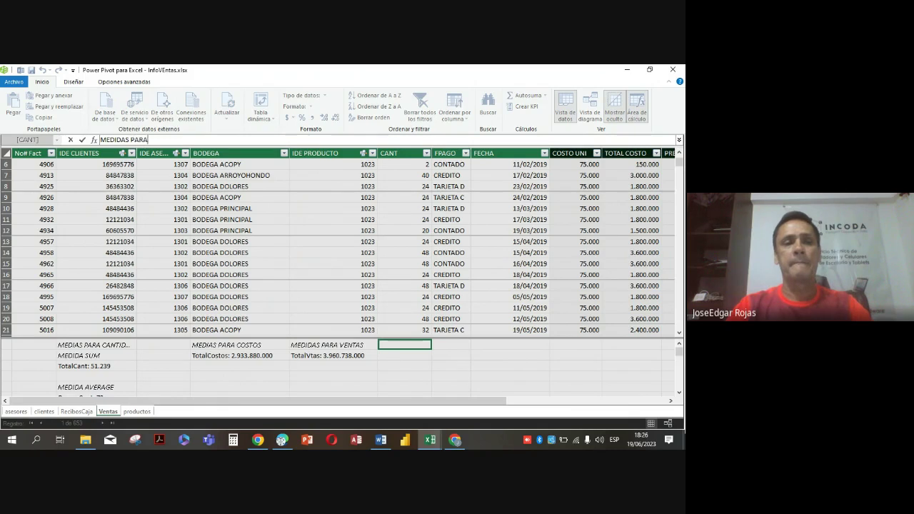
{"action": "type", "text": " UTILIDAD"}
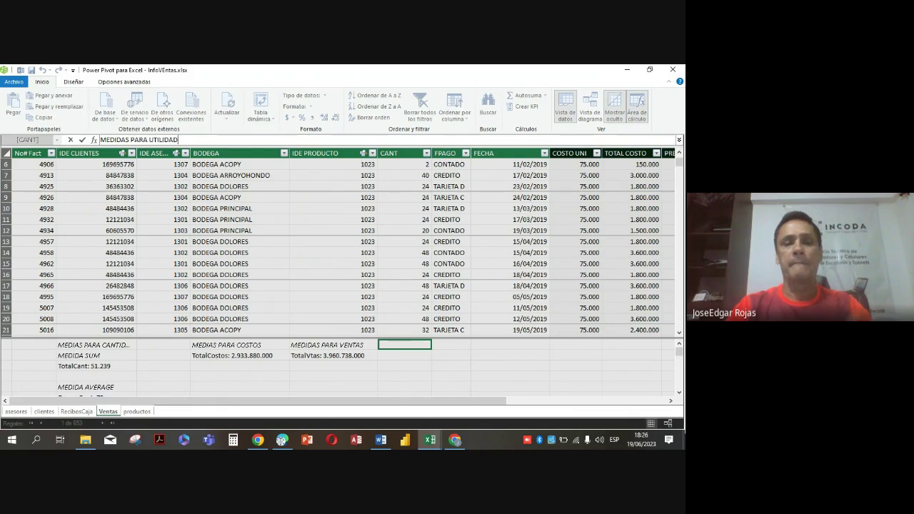
{"action": "key", "text": "Return"}
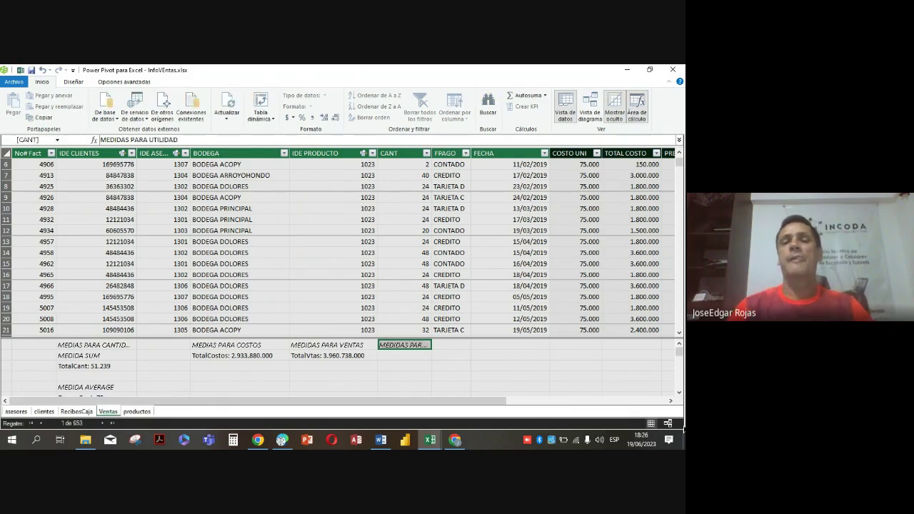
- Widen the CANT column so the MEDIDAS PARA UTILIDAD heading fits
{"action": "left_click_drag", "start_coordinate": [431, 154], "coordinate": [449, 153]}
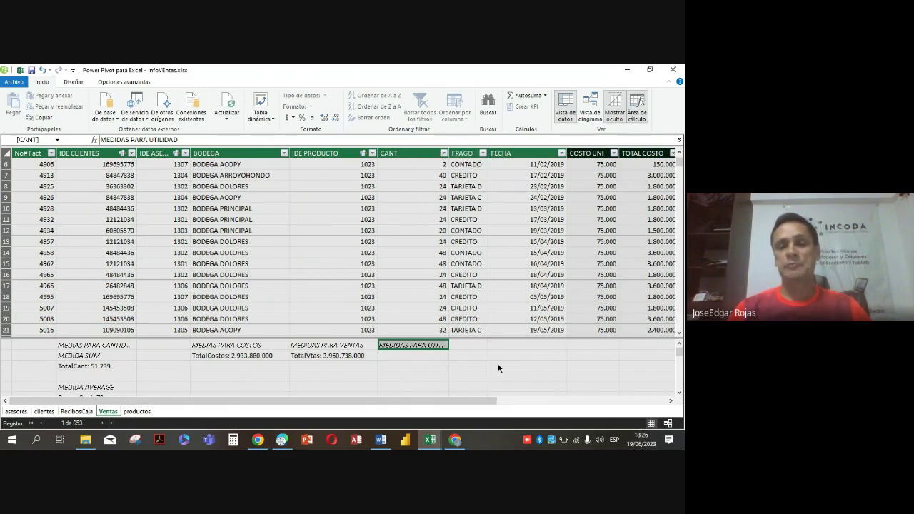
{"action": "left_click_drag", "start_coordinate": [448, 150], "coordinate": [474, 150]}
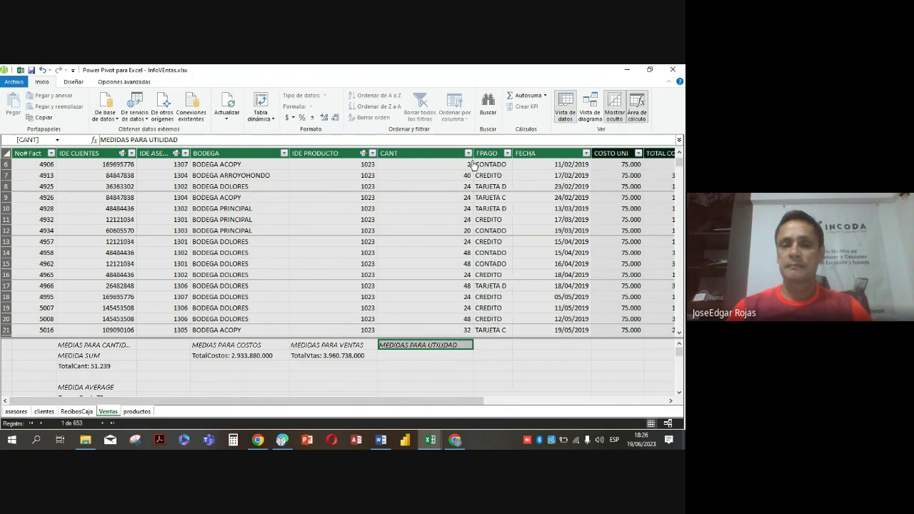
{"action": "left_click", "coordinate": [426, 357]}
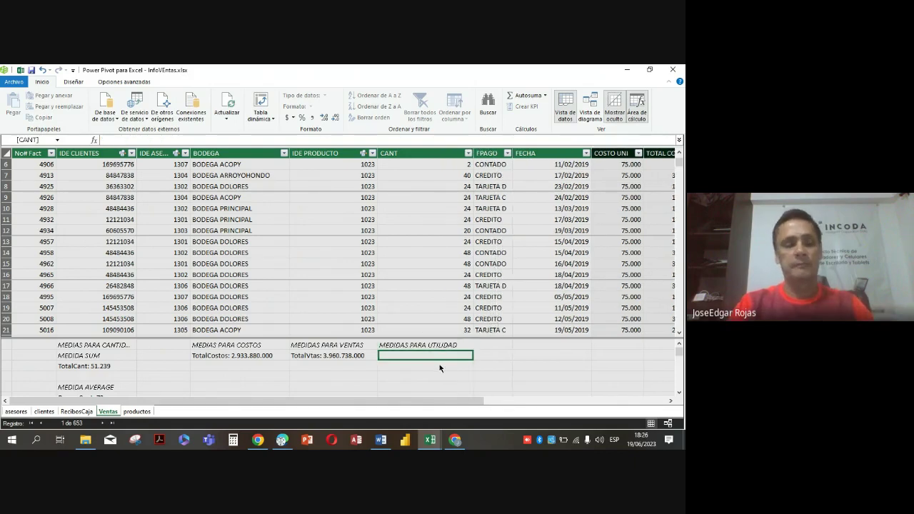
- Create UtilidadBruta:=[TotalVtas]-[TotalCostos] and format it with thousands separators
{"action": "type", "text": "="}
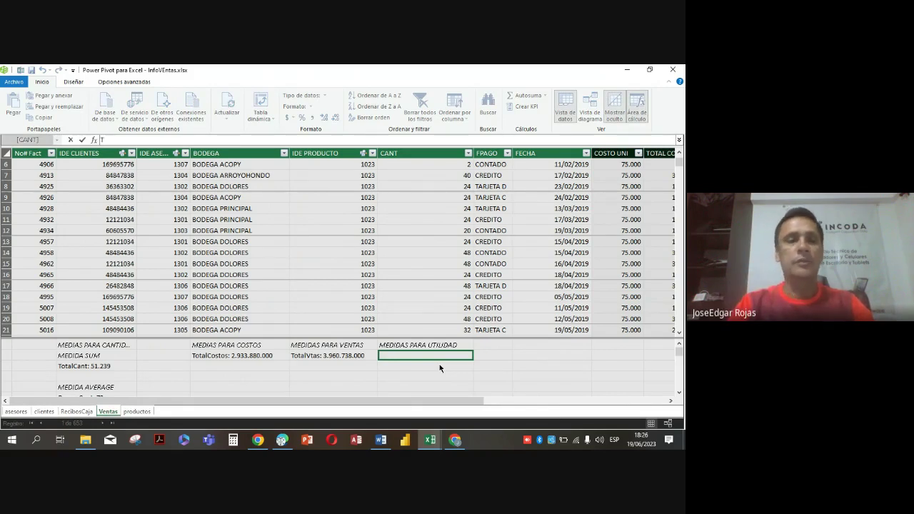
{"action": "type", "text": "U"}
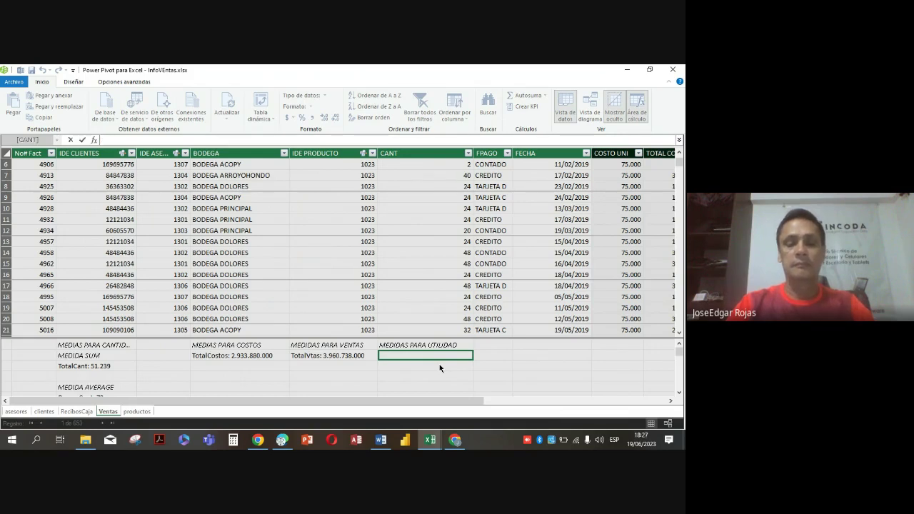
{"action": "type", "text": "tilidad"}
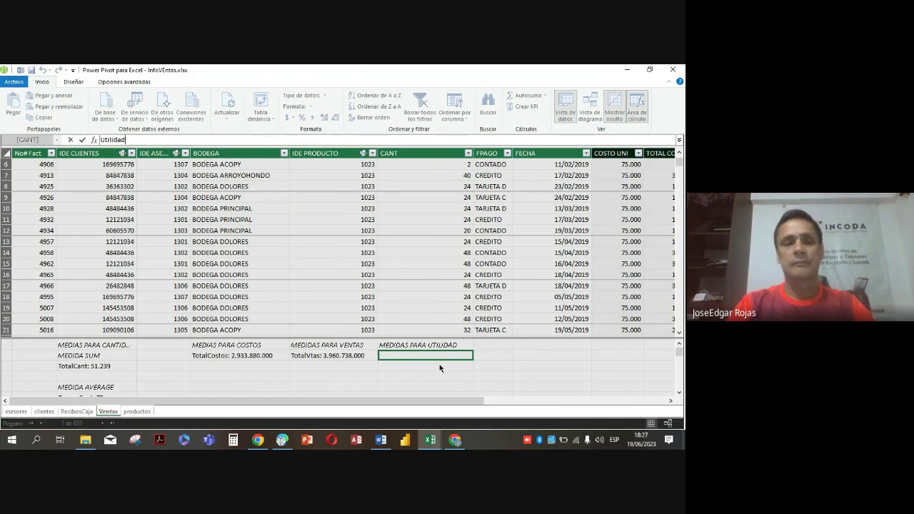
{"action": "type", "text": "Bruta"}
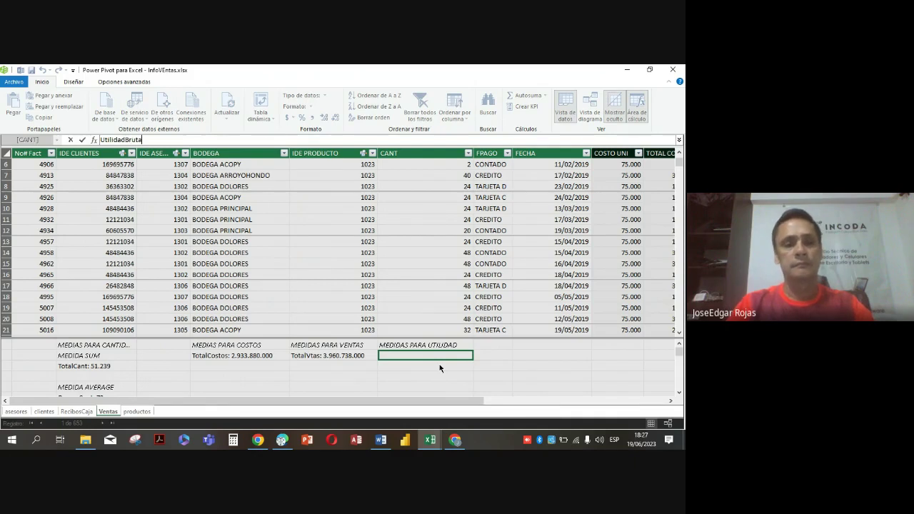
{"action": "type", "text": ":="}
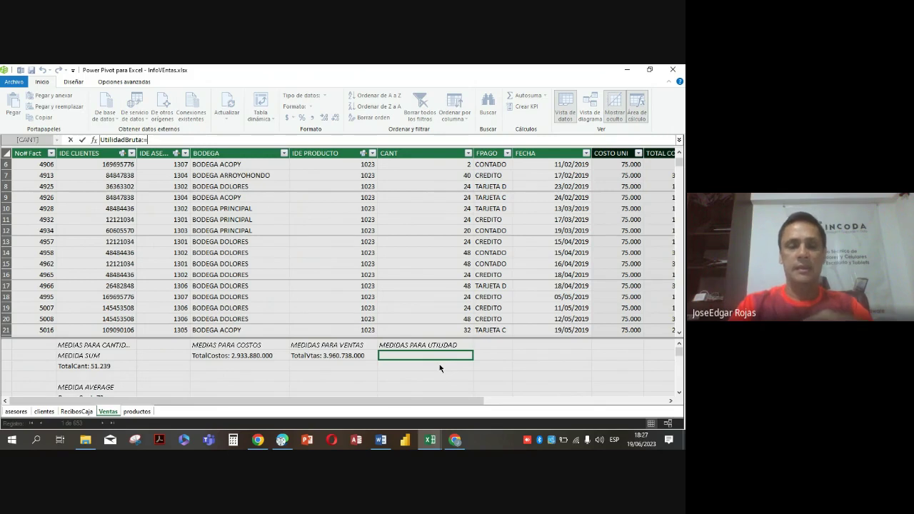
{"action": "type", "text": "ta:=[Tota"}
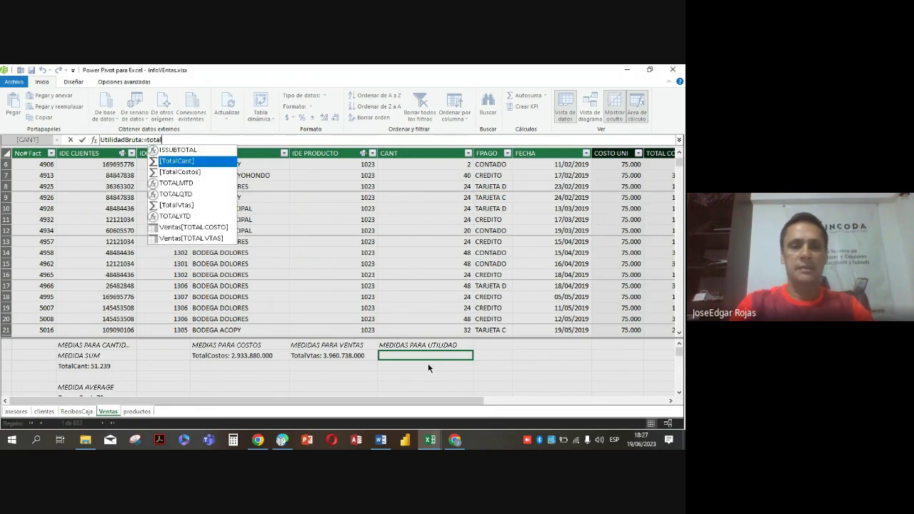
{"action": "type", "text": "l"}
{"action": "left_click", "coordinate": [180, 206]}
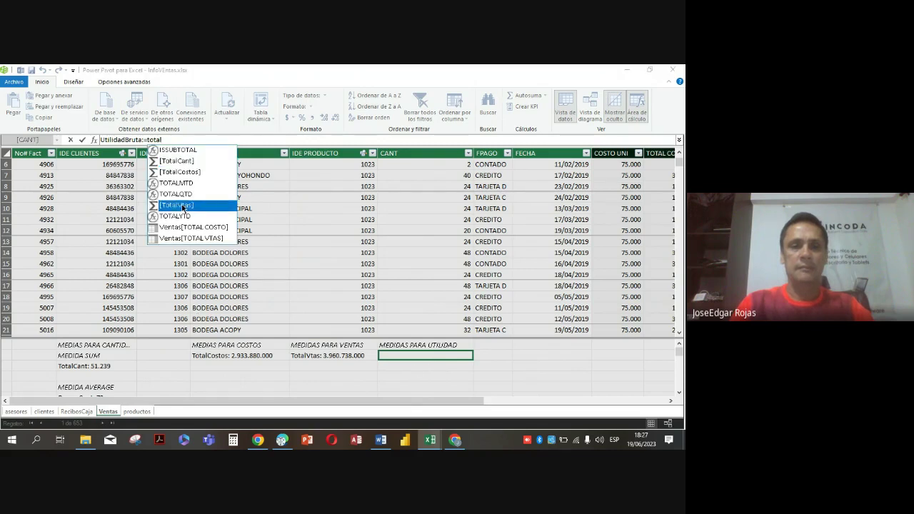
{"action": "double_click", "coordinate": [180, 207]}
{"action": "type", "text": "-"}
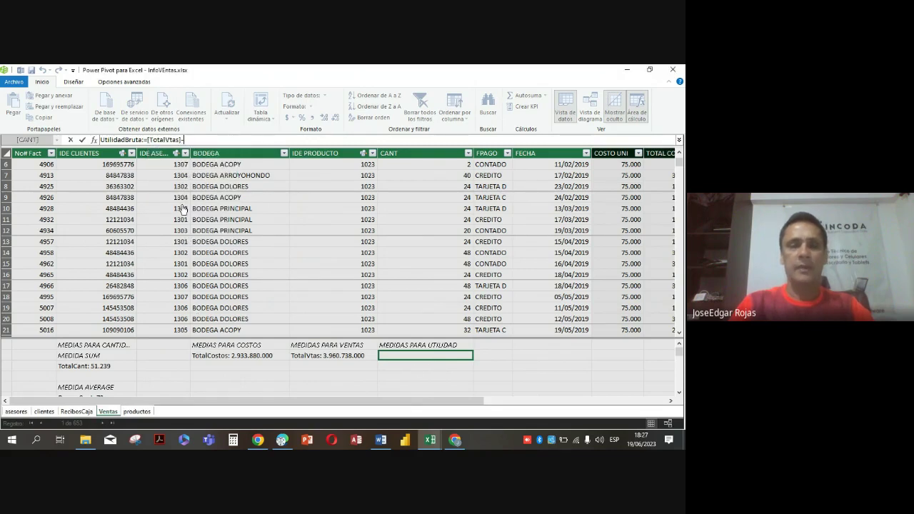
{"action": "type", "text": "tota"}
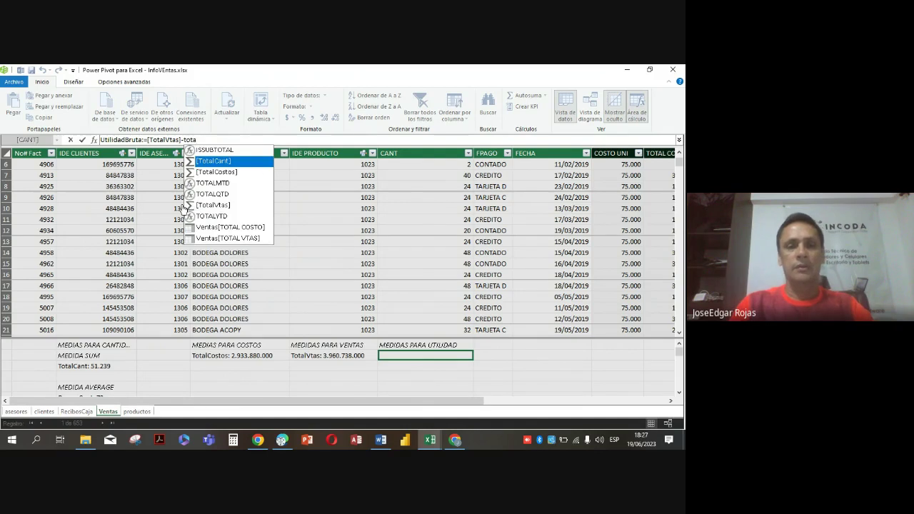
{"action": "left_click", "coordinate": [208, 172]}
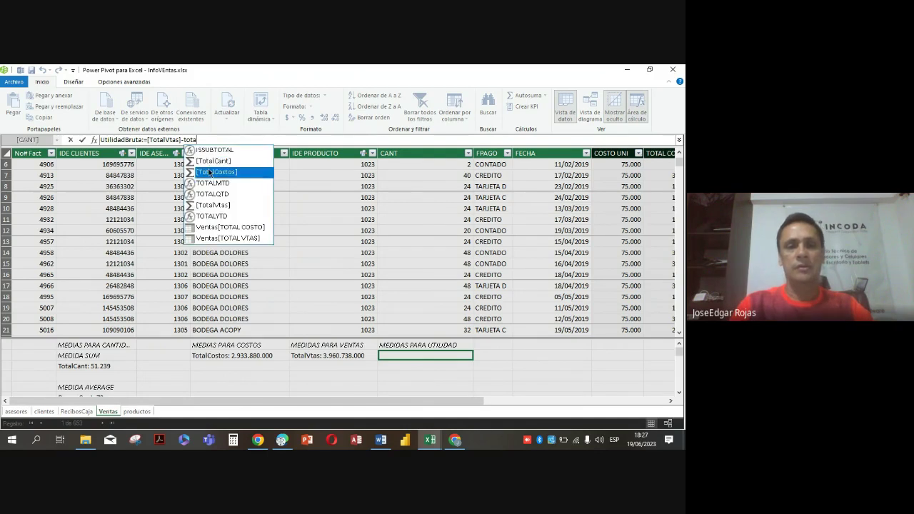
{"action": "double_click", "coordinate": [208, 172]}
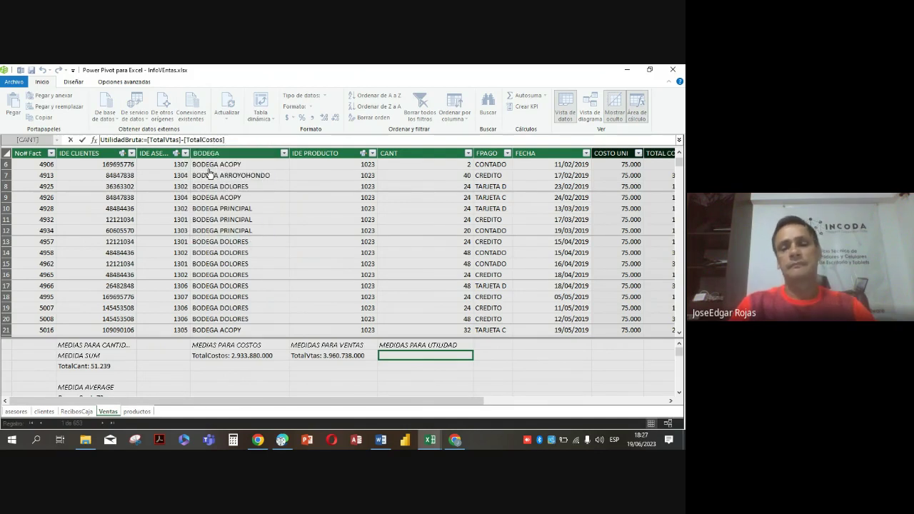
{"action": "key", "text": "Return"}
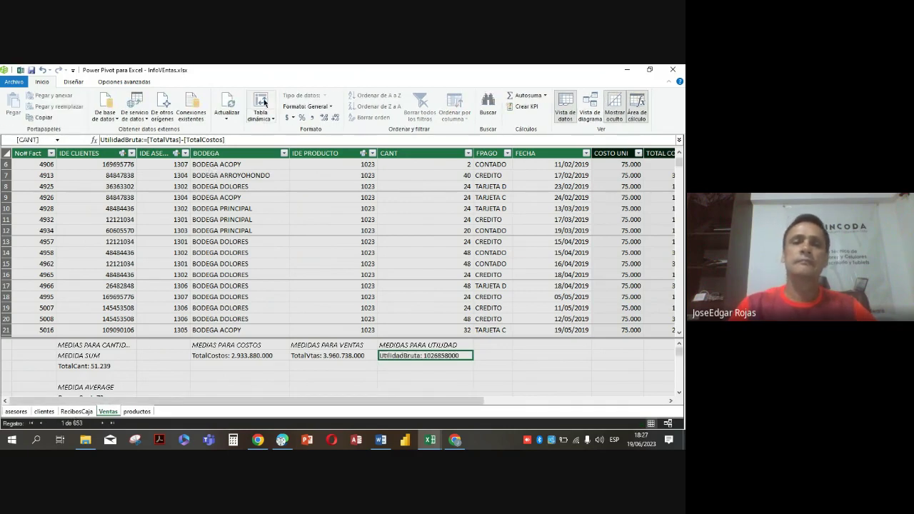
{"action": "left_click", "coordinate": [316, 118]}
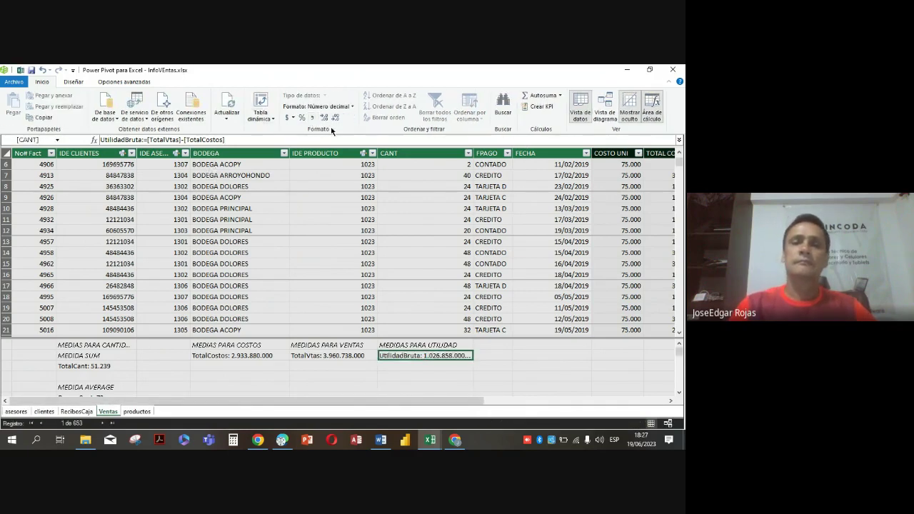
- Remove UtilidadBruta's decimals, then review the TotalCostos, TotalVtas and UtilidadBruta formulas
{"action": "left_click", "coordinate": [337, 118]}
{"action": "left_click", "coordinate": [337, 118]}
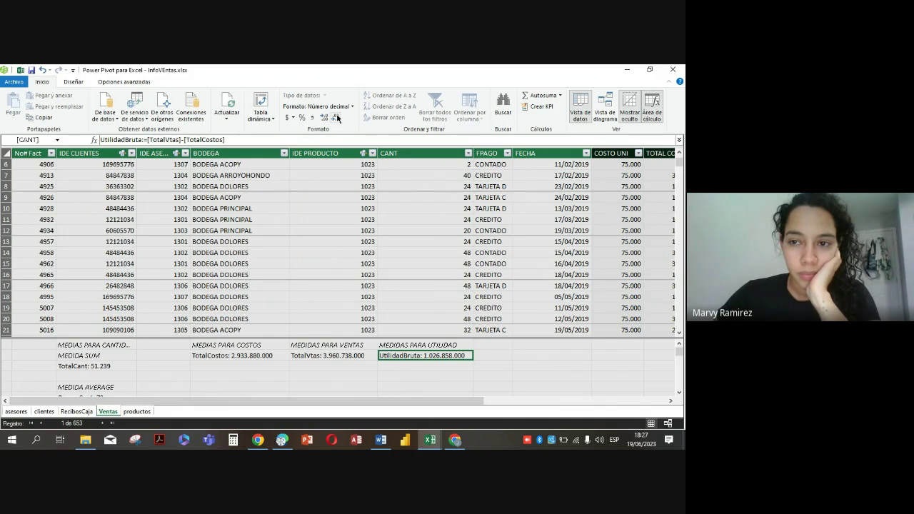
{"action": "left_click", "coordinate": [229, 355]}
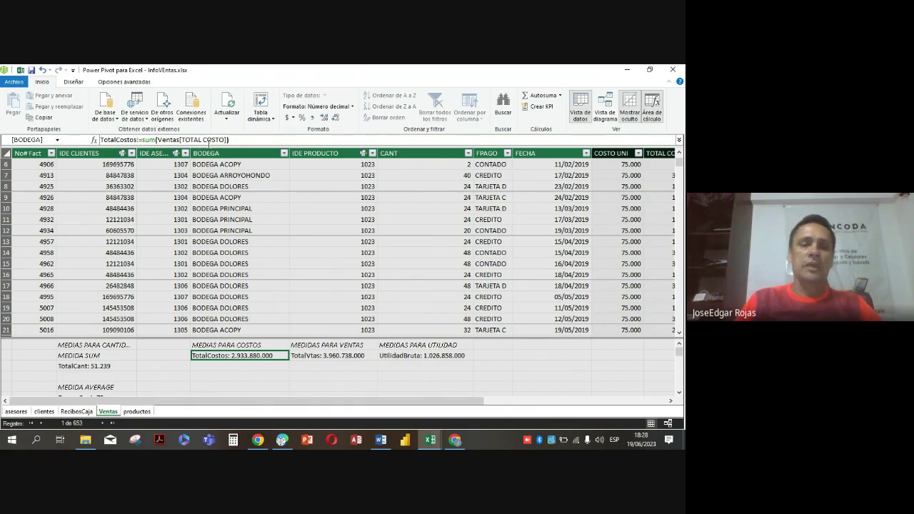
{"action": "left_click", "coordinate": [334, 357]}
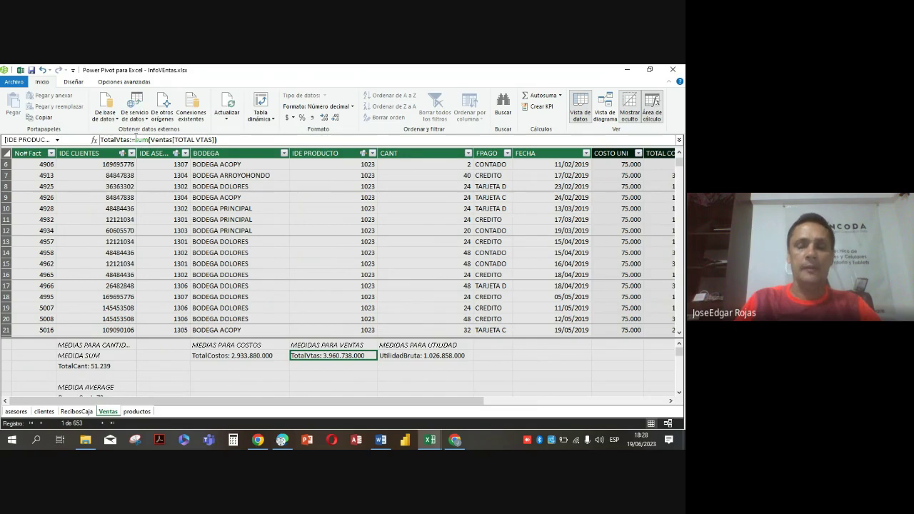
{"action": "left_click", "coordinate": [415, 357]}
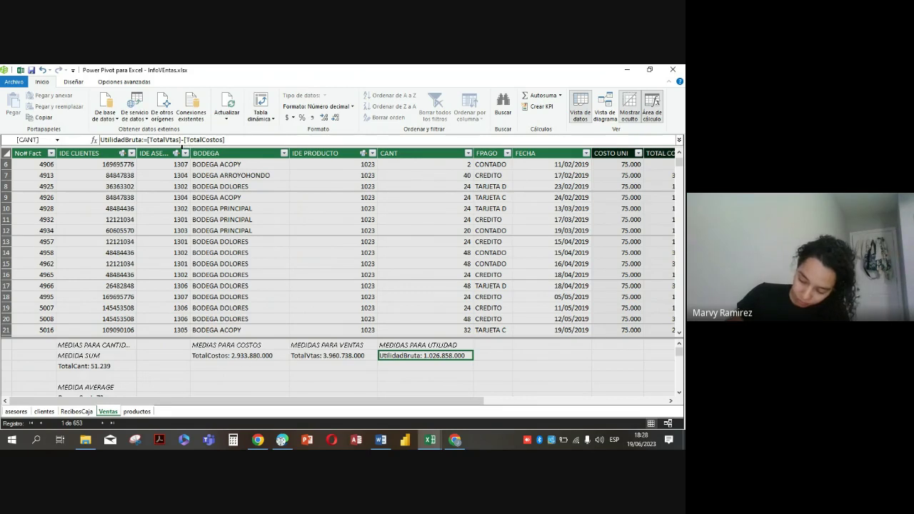
{"action": "scroll", "coordinate": [192, 312], "scroll_direction": "down", "scroll_amount": 1}
{"action": "scroll", "coordinate": [193, 312], "scroll_direction": "up", "scroll_amount": 2}
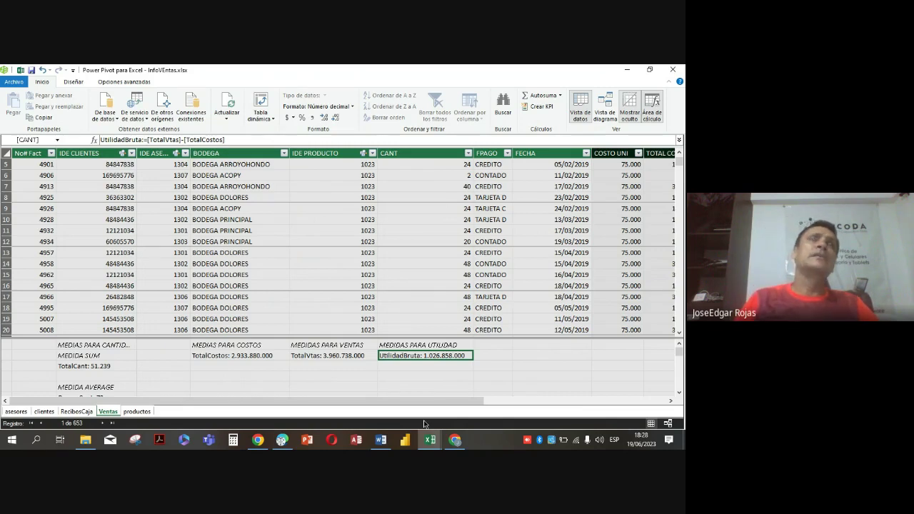
- Move to the heading row of the FECHA column in the calculation area
{"action": "key", "text": "Right"}
{"action": "key", "text": "Right"}
{"action": "key", "text": "Right"}
{"action": "key", "text": "Right"}
{"action": "key", "text": "Right"}
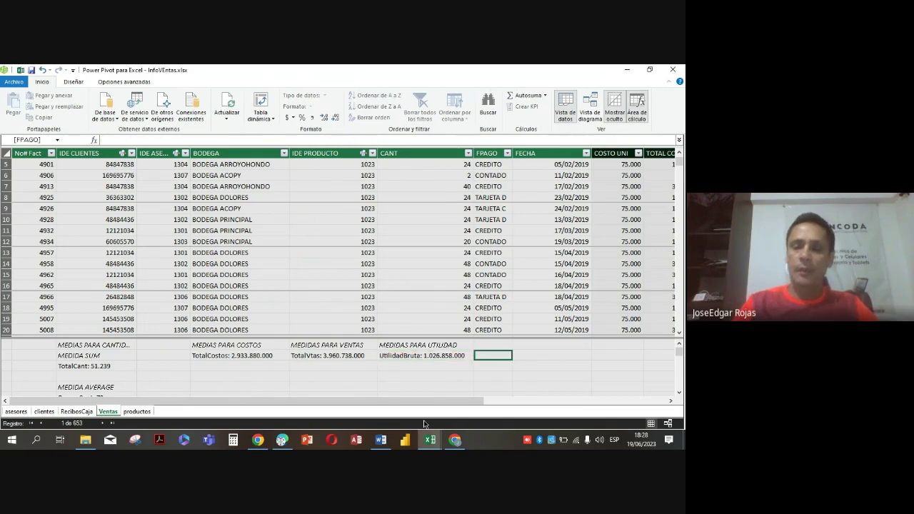
{"action": "key", "text": "Right"}
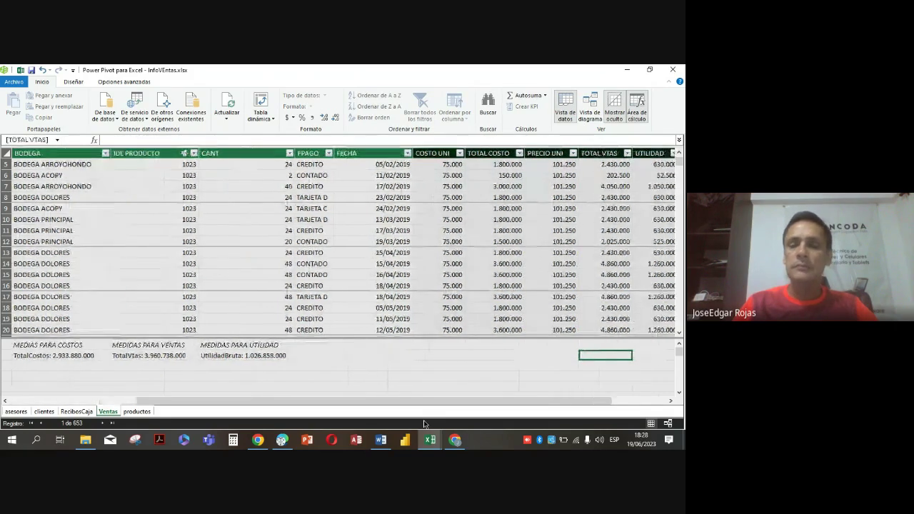
{"action": "key", "text": "Left"}
{"action": "key", "text": "Left"}
{"action": "key", "text": "Left"}
{"action": "key", "text": "Left"}
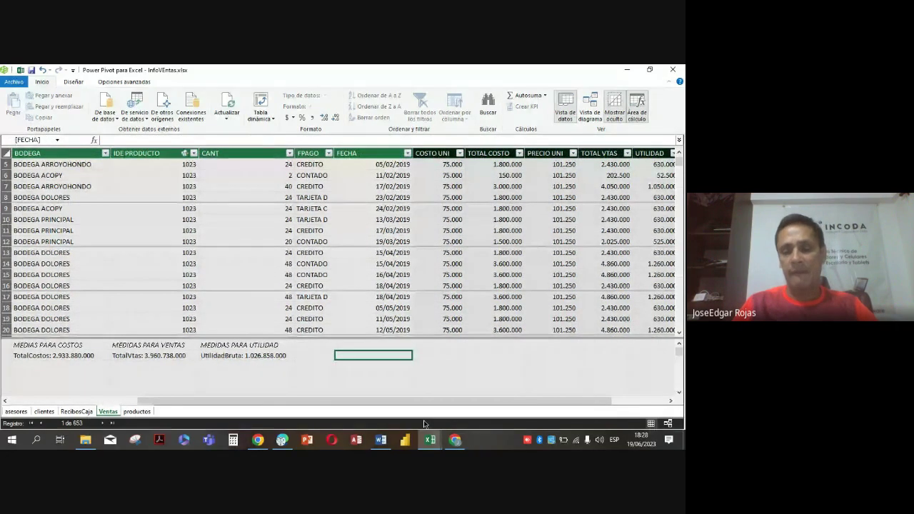
{"action": "key", "text": "Up"}
{"action": "key", "text": "Left"}
{"action": "key", "text": "Right"}
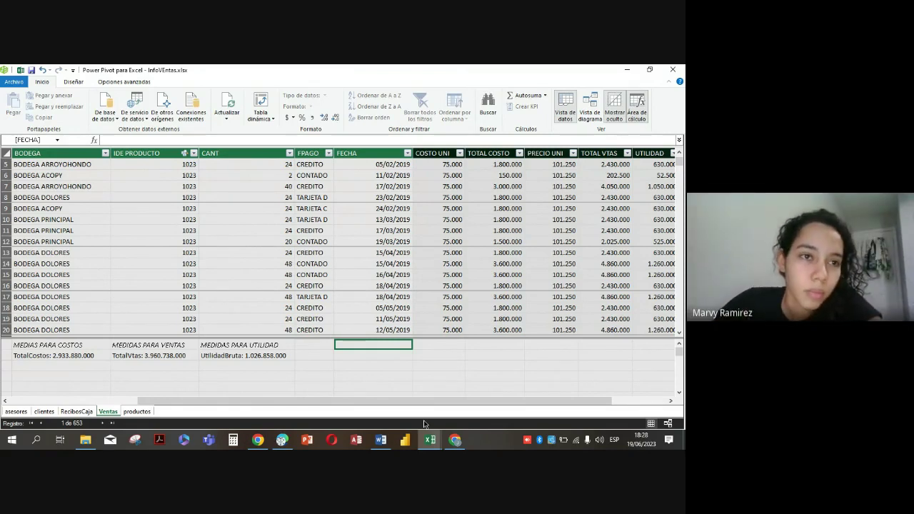
- Enter the heading MEDIDAS CONTADO in the FECHA column
{"action": "type", "text": "media"}
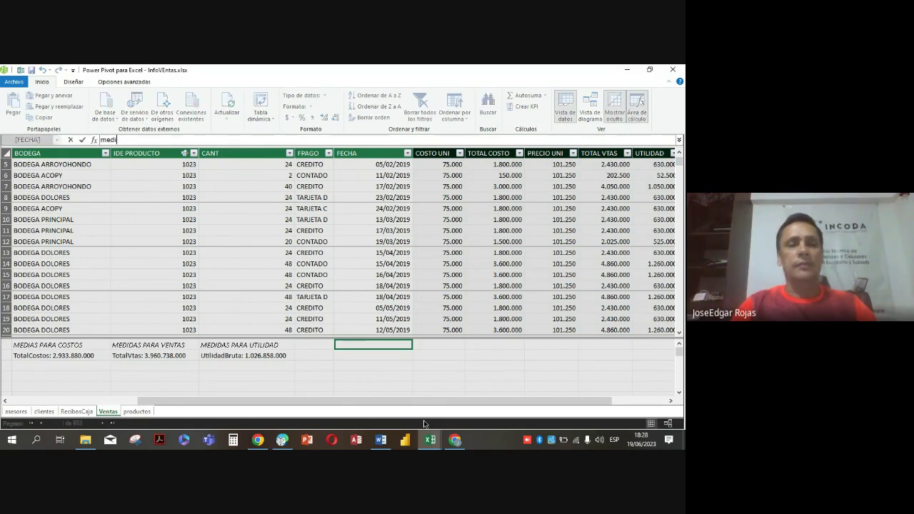
{"action": "key", "text": "BackSpace"}
{"action": "key", "text": "BackSpace"}
{"action": "key", "text": "BackSpace"}
{"action": "key", "text": "BackSpace"}
{"action": "type", "text": "medidas "}
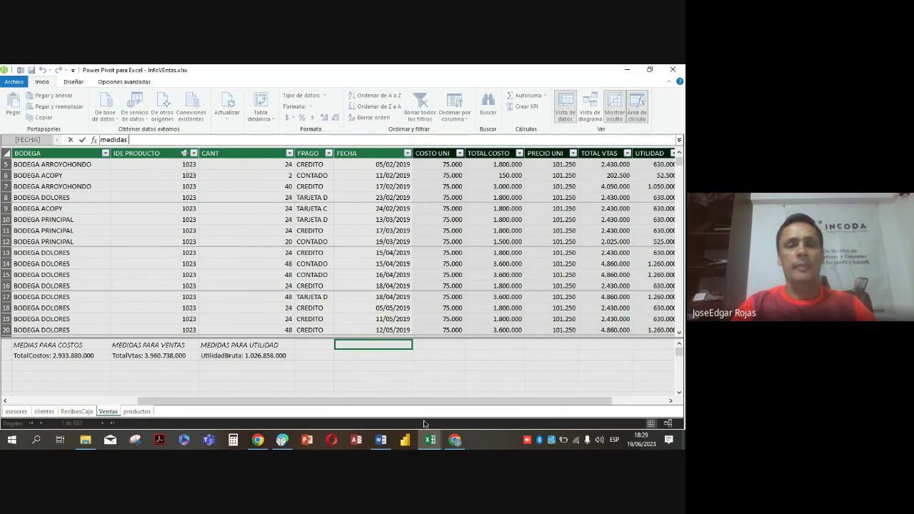
{"action": "type", "text": "contad"}
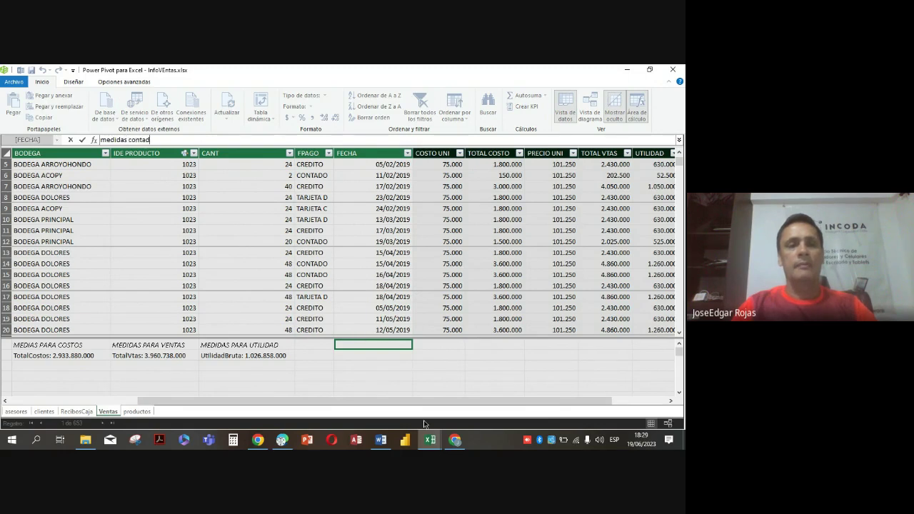
{"action": "key", "text": "BackSpace"}
{"action": "key", "text": "BackSpace"}
{"action": "key", "text": "BackSpace"}
{"action": "key", "text": "BackSpace"}
{"action": "key", "text": "BackSpace"}
{"action": "key", "text": "BackSpace"}
{"action": "key", "text": "BackSpace"}
{"action": "key", "text": "BackSpace"}
{"action": "key", "text": "BackSpace"}
{"action": "key", "text": "BackSpace"}
{"action": "key", "text": "BackSpace"}
{"action": "key", "text": "BackSpace"}
{"action": "key", "text": "BackSpace"}
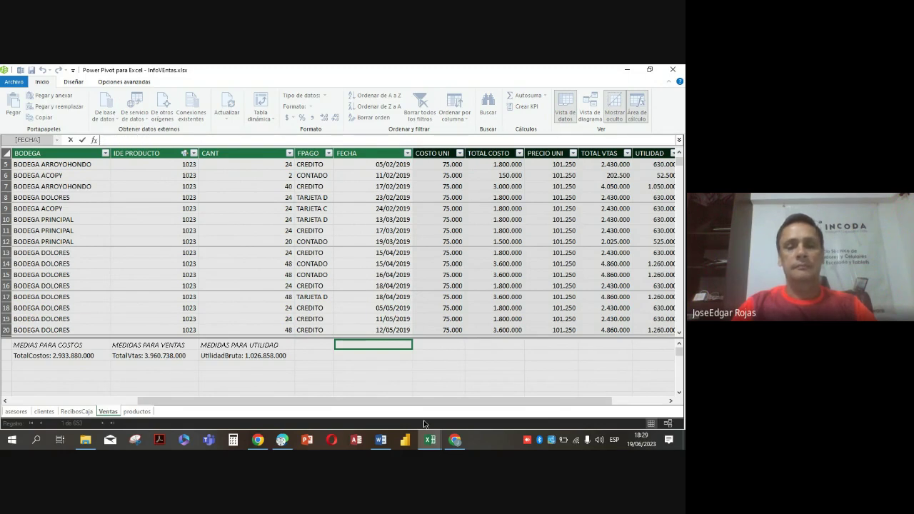
{"action": "type", "text": "MEDIDAS CONAD"}
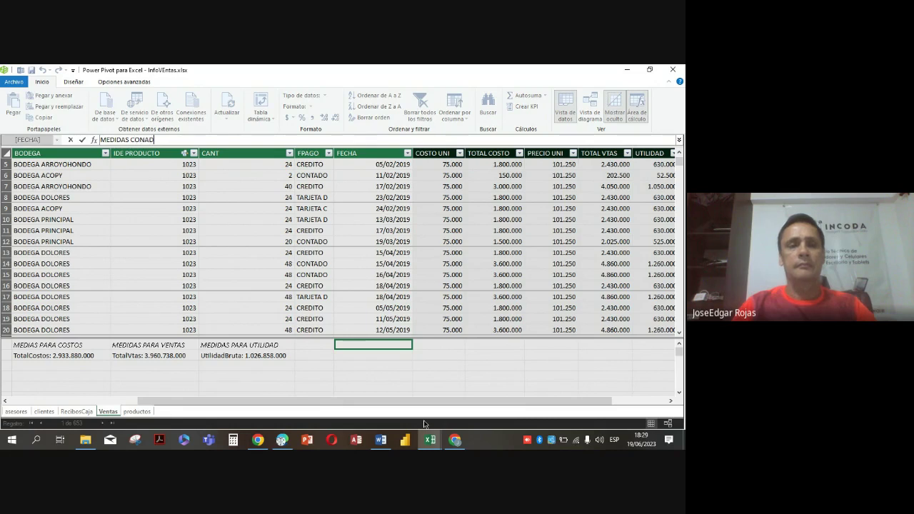
{"action": "key", "text": "BackSpace"}
{"action": "key", "text": "BackSpace"}
{"action": "type", "text": "TADO"}
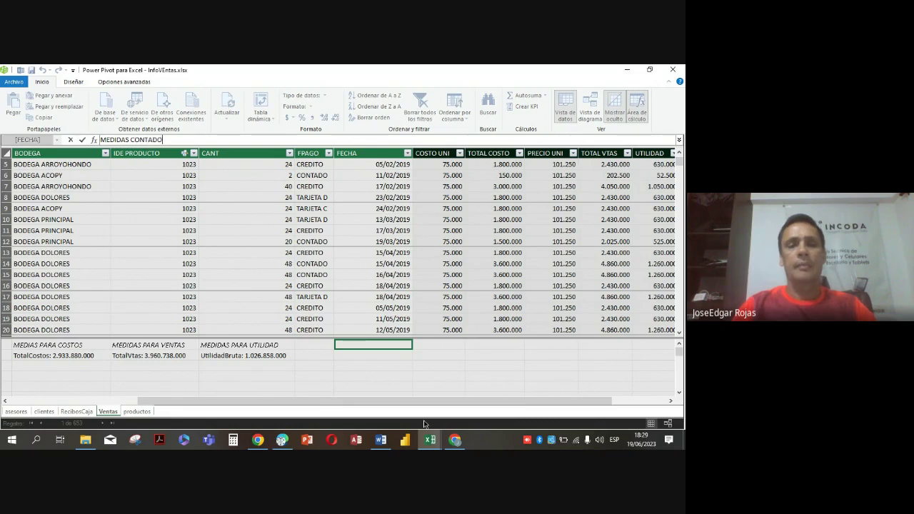
{"action": "key", "text": "Return"}
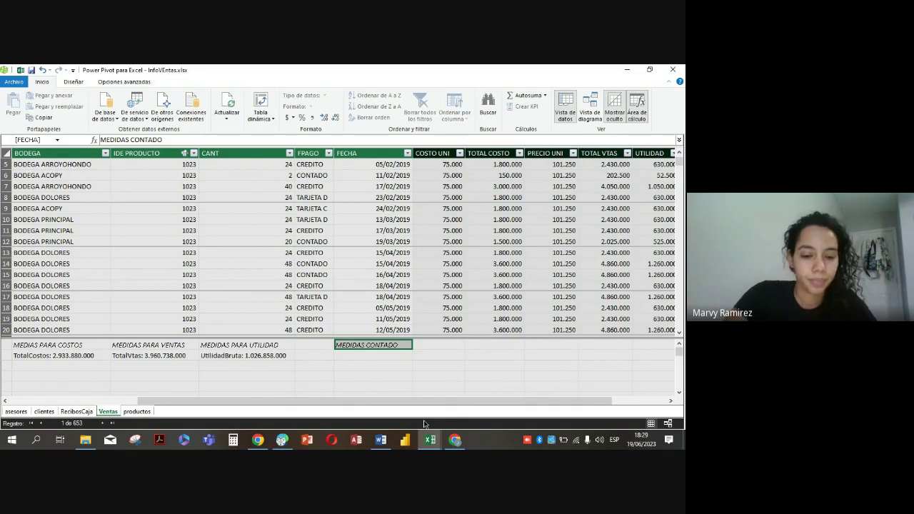
{"action": "key", "text": "Return"}
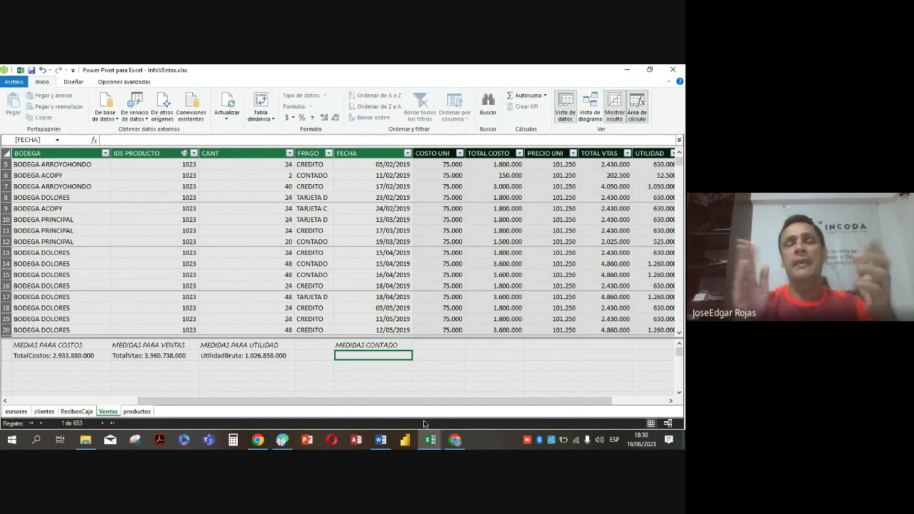
{"action": "key", "text": "Left"}
{"action": "key", "text": "Left"}
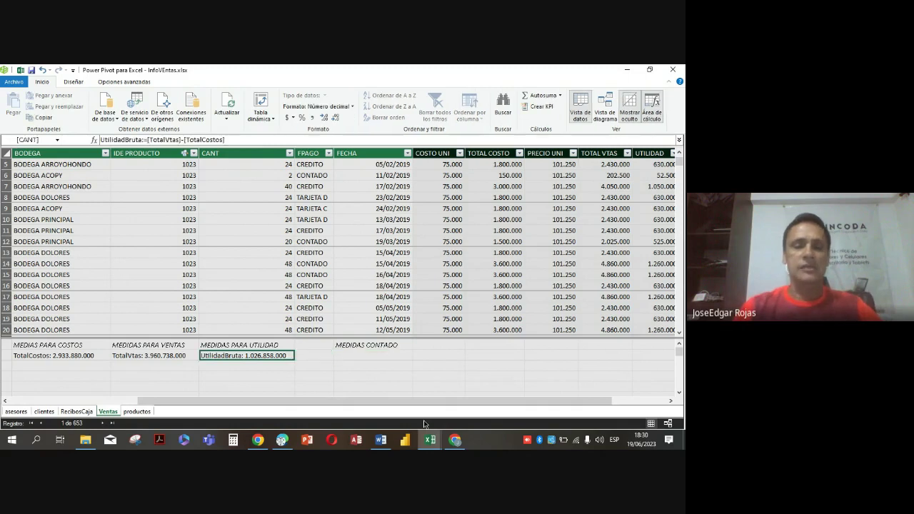
{"action": "key", "text": "Left"}
{"action": "key", "text": "Left"}
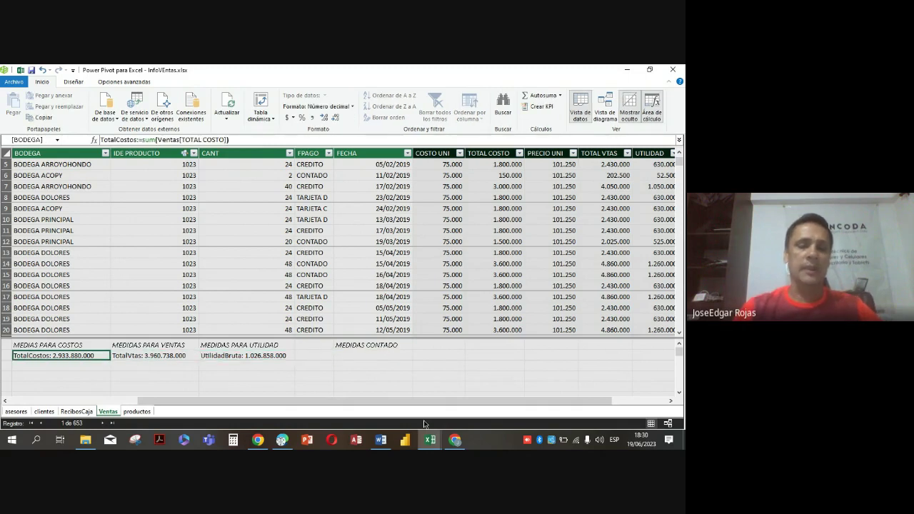
{"action": "key", "text": "Left"}
{"action": "key", "text": "Left"}
{"action": "key", "text": "Left"}
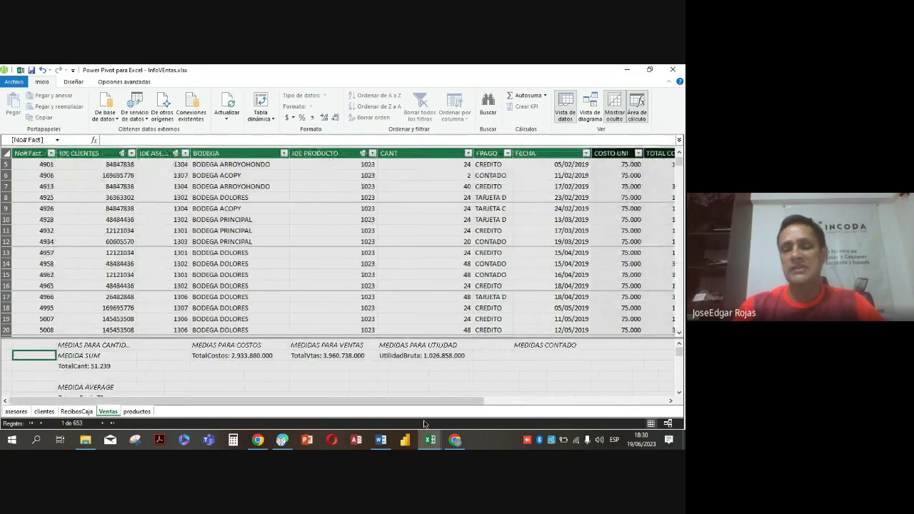
{"action": "key", "text": "Right"}
{"action": "key", "text": "Right"}
{"action": "key", "text": "Right"}
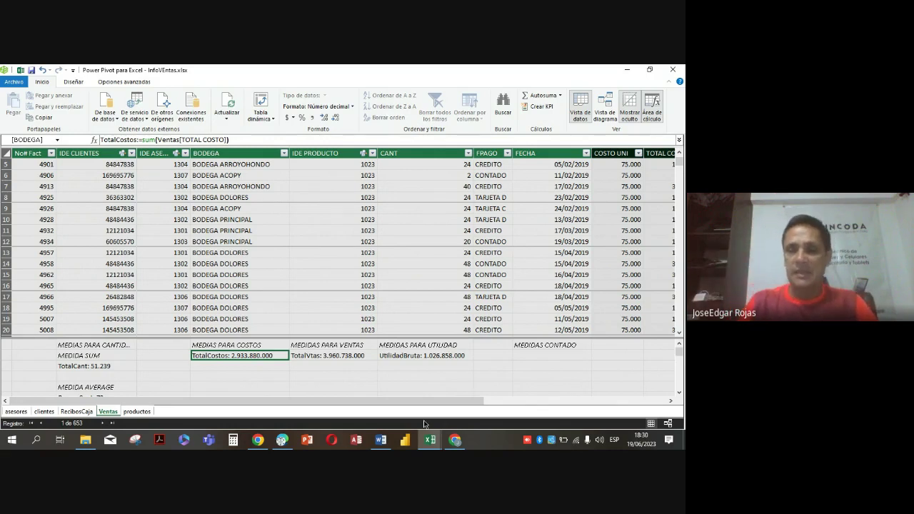
{"action": "key", "text": "Right"}
{"action": "key", "text": "Right"}
{"action": "key", "text": "Right"}
{"action": "key", "text": "Right"}
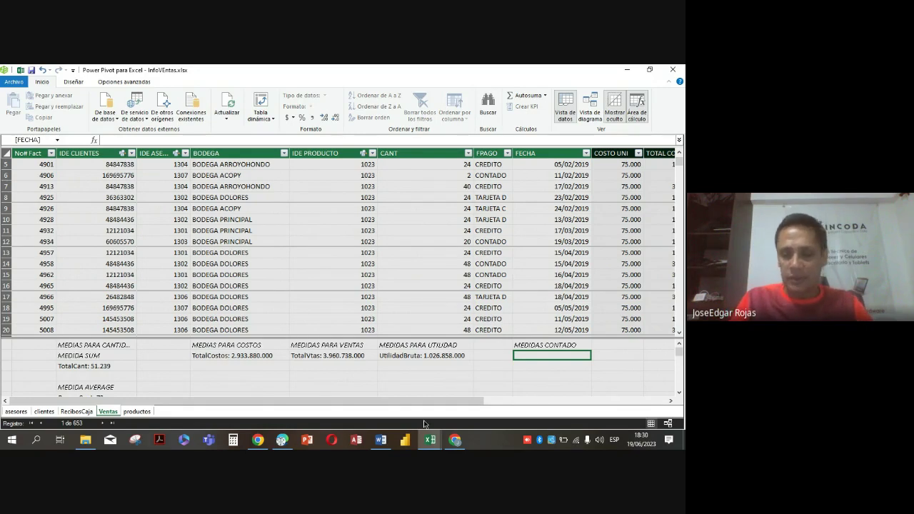
{"action": "key", "text": "Left"}
{"action": "key", "text": "Left"}
{"action": "key", "text": "Left"}
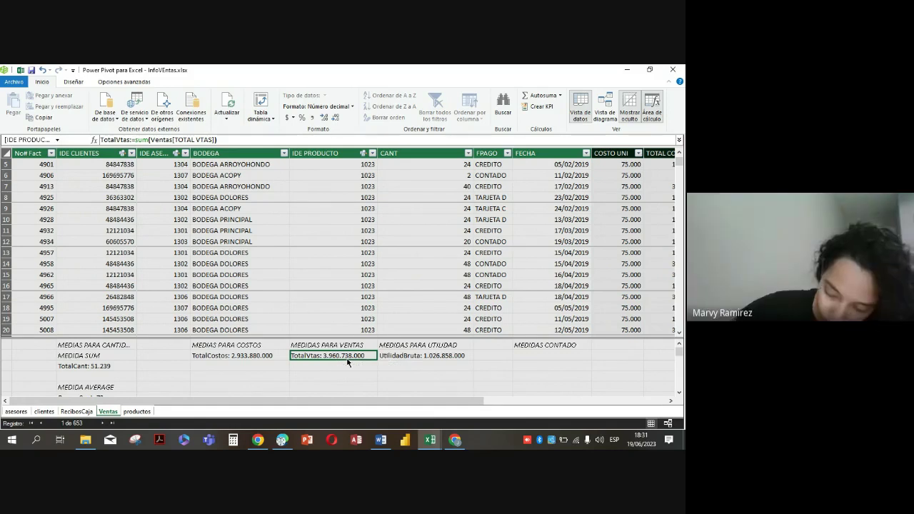
{"action": "left_click", "coordinate": [522, 358]}
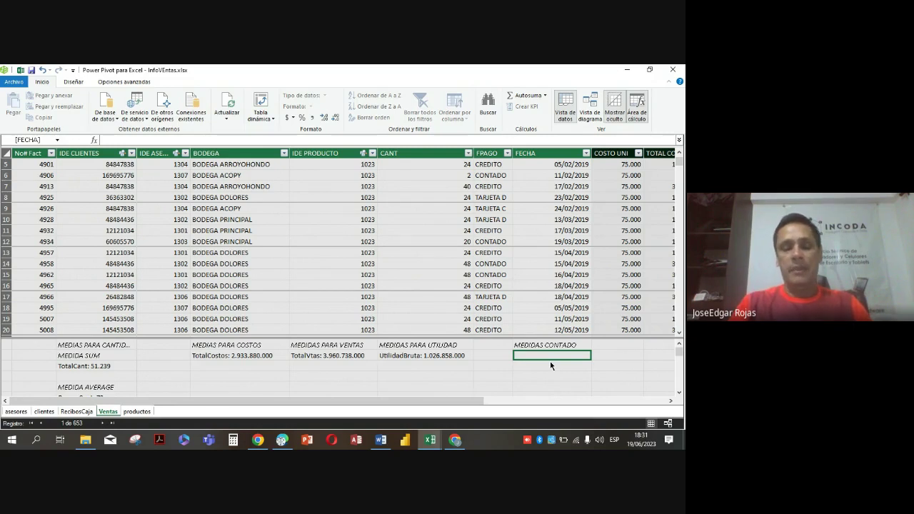
- Write VtasContado:=CALCULATE([TotalVtas];Ventas[FPAGO]="contado") using IntelliSense, without committing yet
{"action": "type", "text": "VTAS"}
{"action": "key", "text": "BackSpace"}
{"action": "key", "text": "BackSpace"}
{"action": "key", "text": "BackSpace"}
{"action": "key", "text": "BackSpace"}
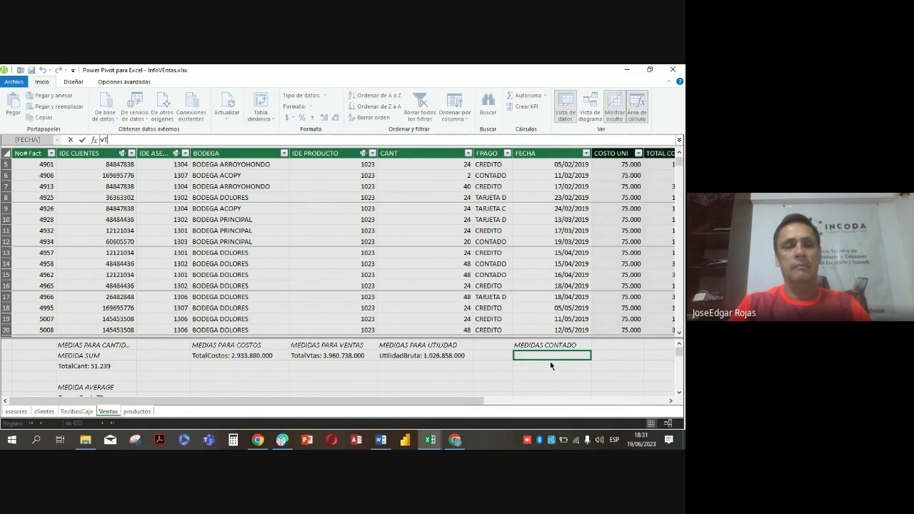
{"action": "type", "text": "VtasCo"}
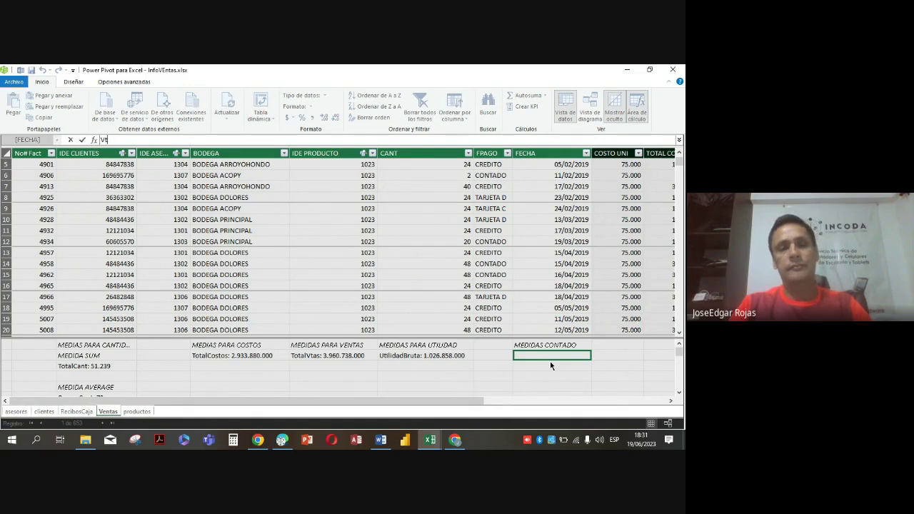
{"action": "type", "text": "ntad"}
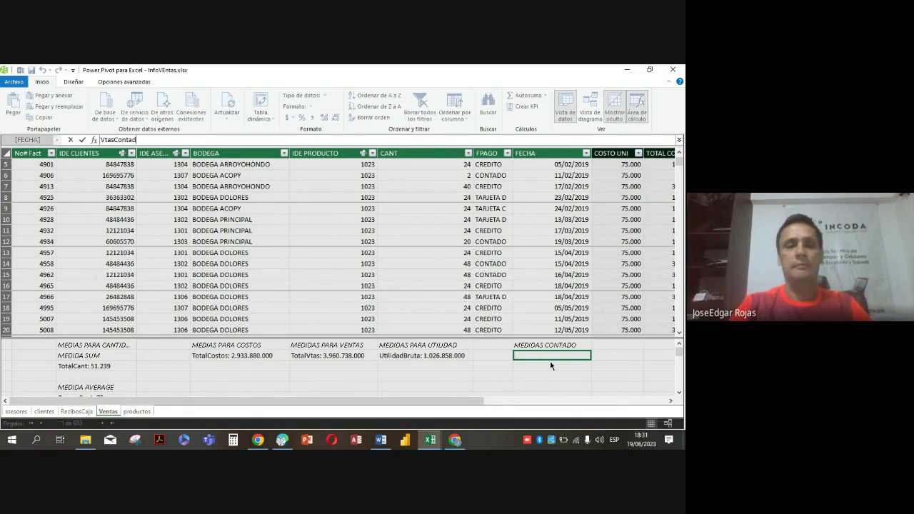
{"action": "type", "text": "o:"}
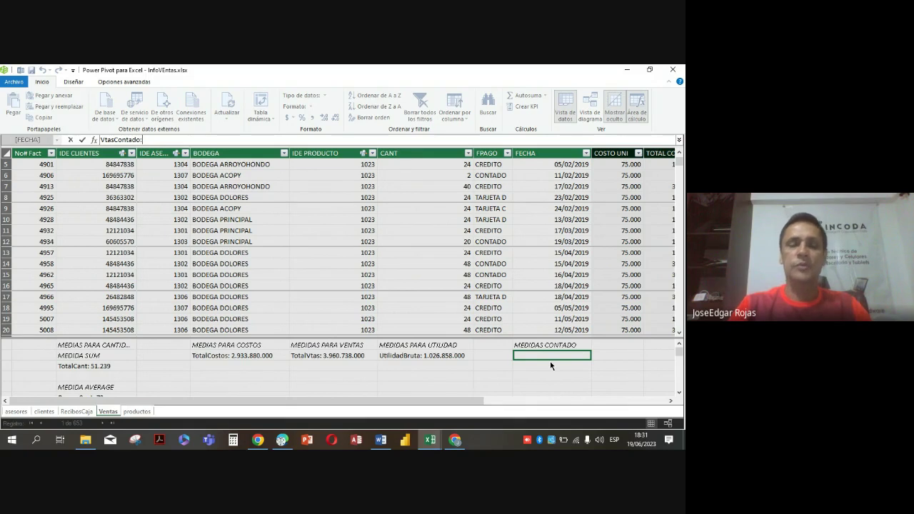
{"action": "type", "text": "="}
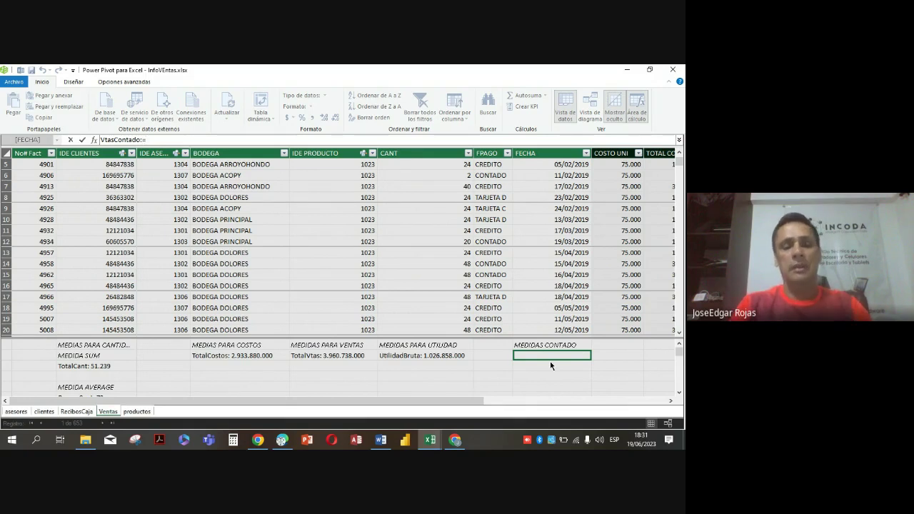
{"action": "type", "text": "calc"}
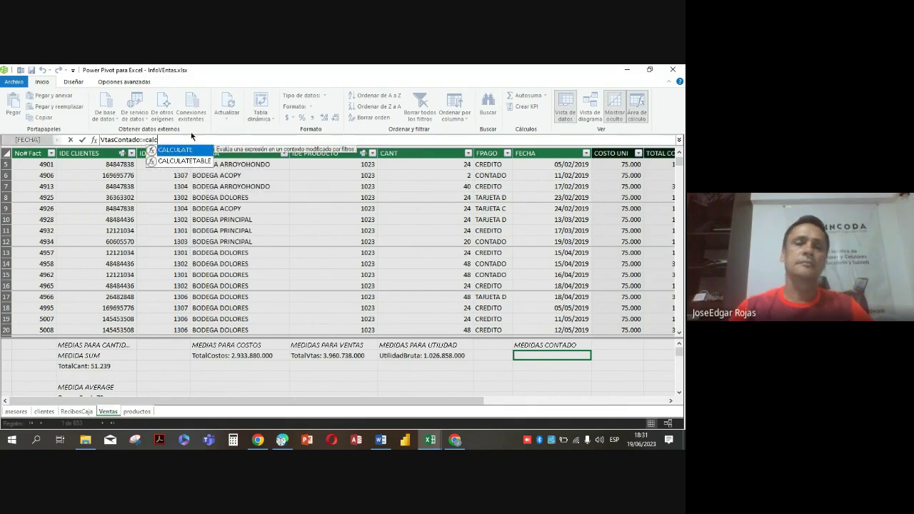
{"action": "double_click", "coordinate": [179, 151]}
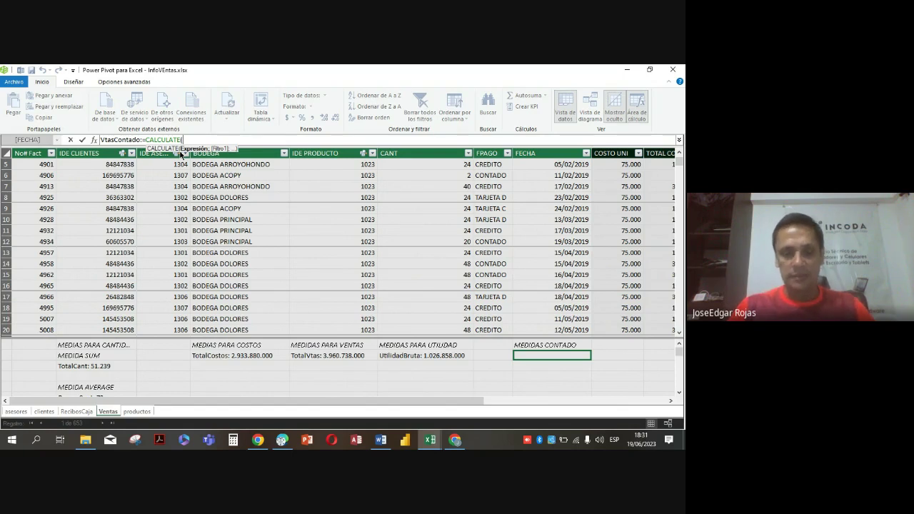
{"action": "type", "text": "total"}
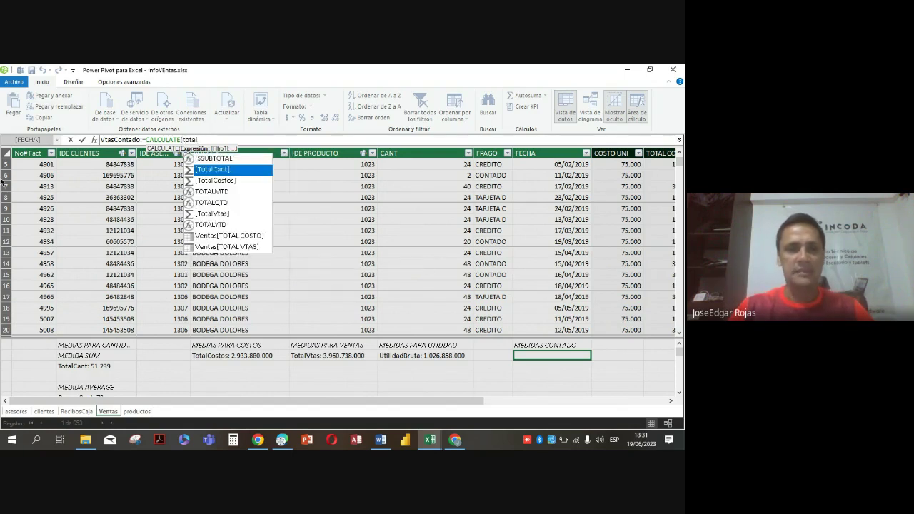
{"action": "double_click", "coordinate": [224, 214]}
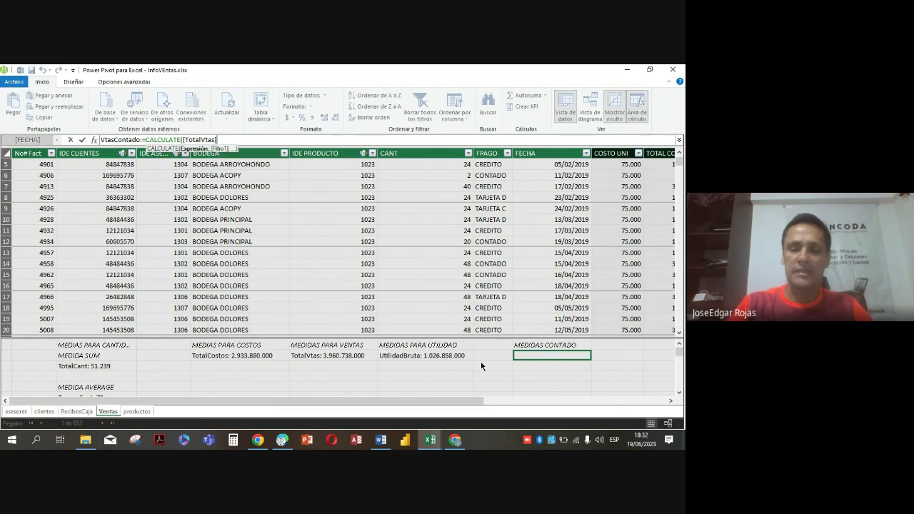
{"action": "type", "text": ";"}
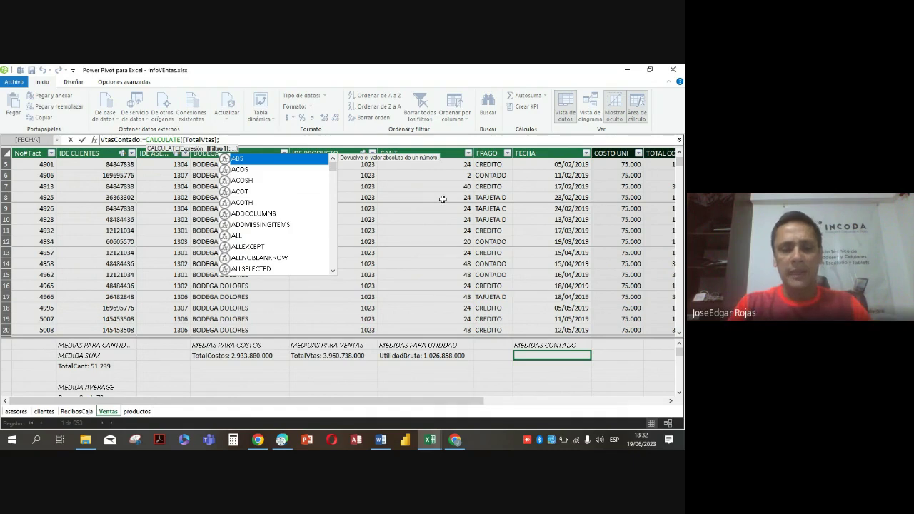
{"action": "type", "text": "v"}
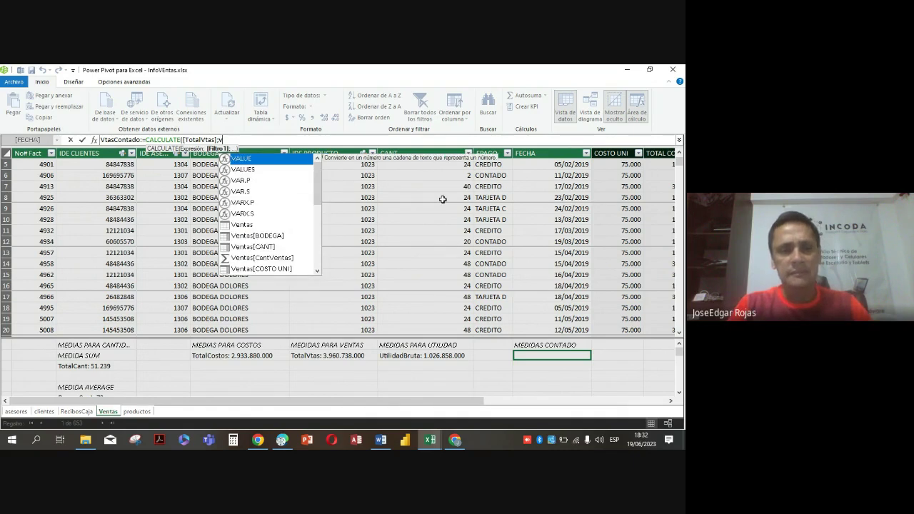
{"action": "type", "text": "e"}
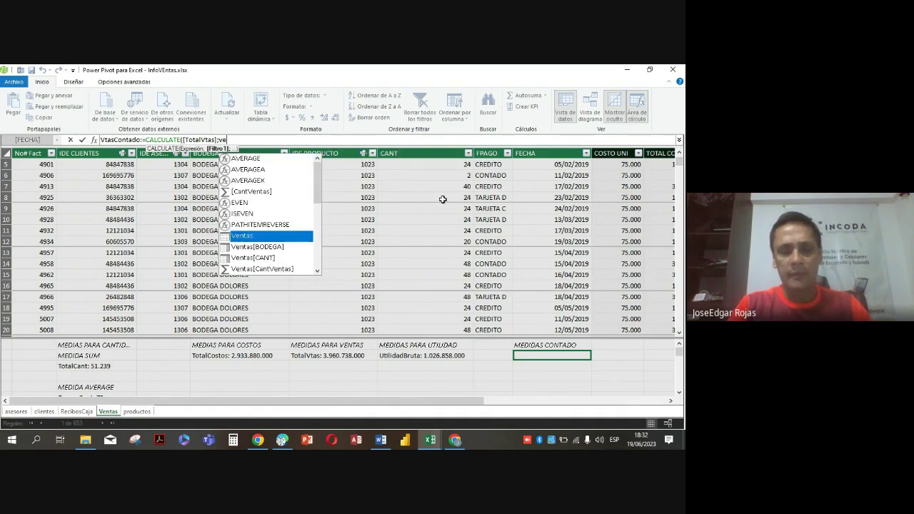
{"action": "type", "text": "n"}
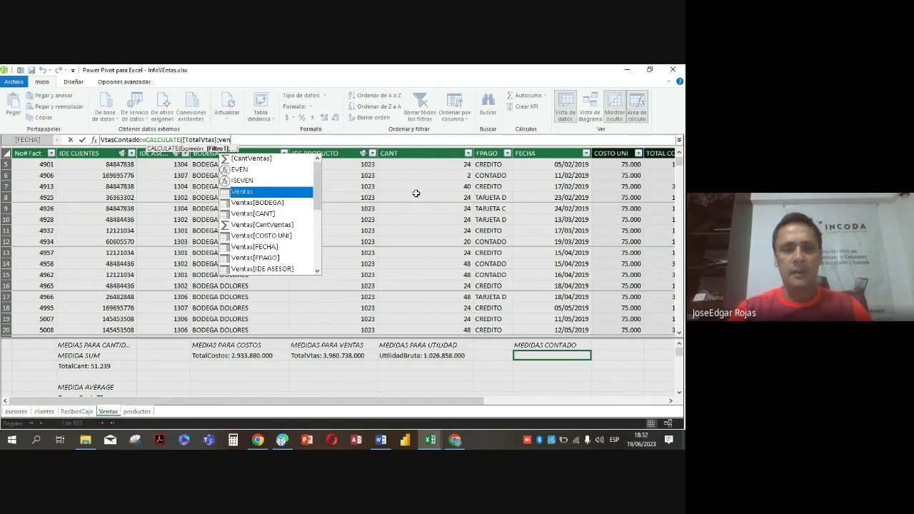
{"action": "double_click", "coordinate": [260, 257]}
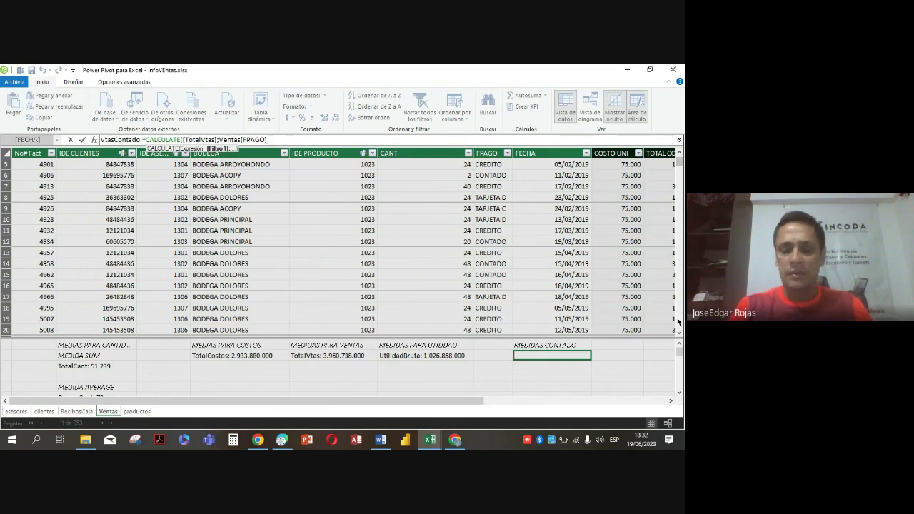
{"action": "type", "text": "="}
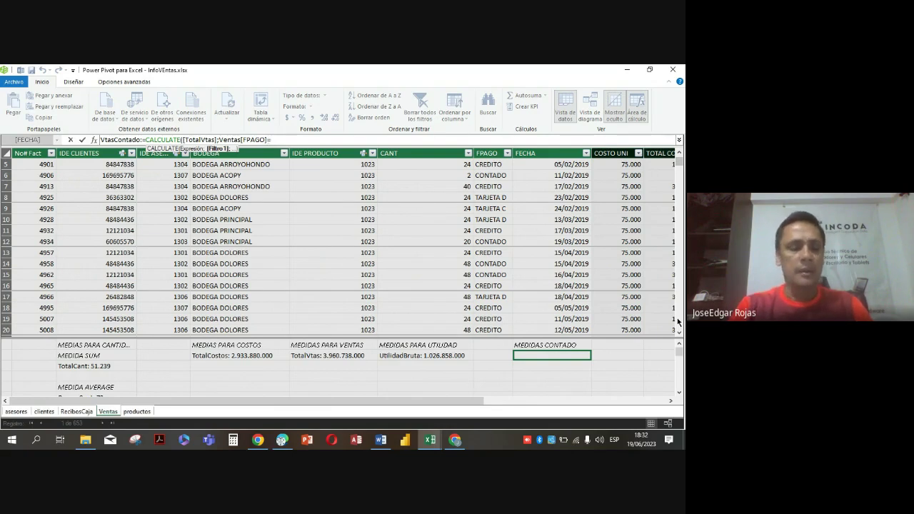
{"action": "type", "text": "\""}
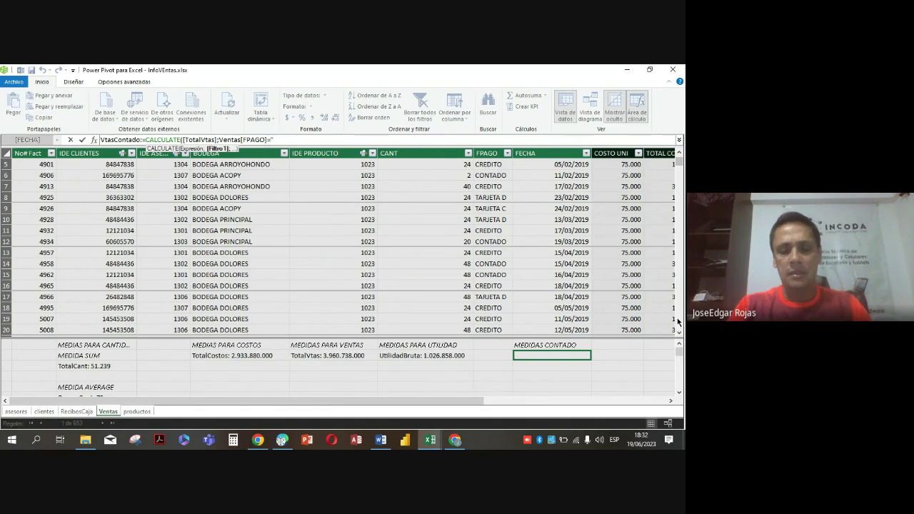
{"action": "type", "text": "contado"}
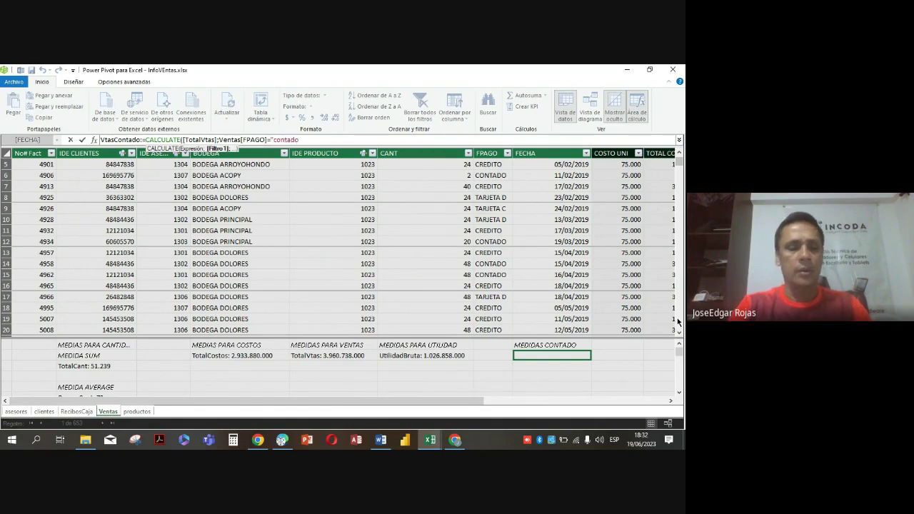
{"action": "type", "text": "\""}
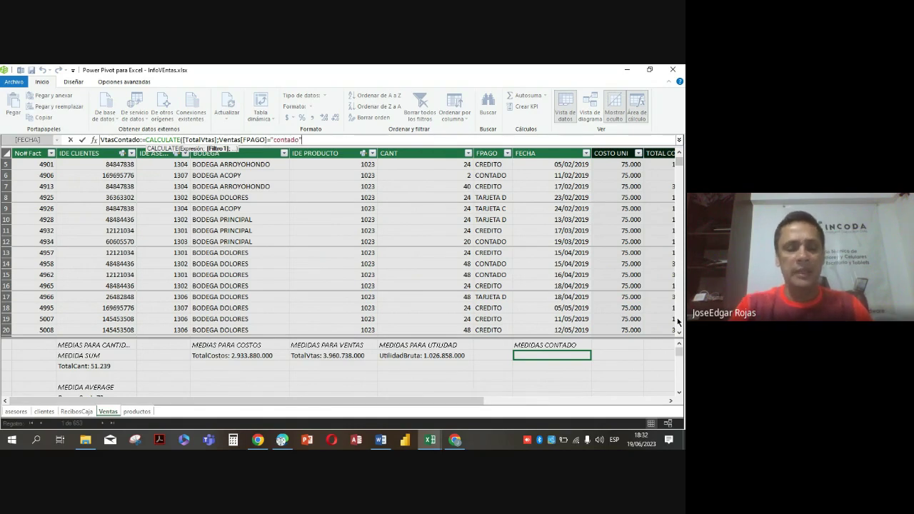
{"action": "type", "text": ")"}
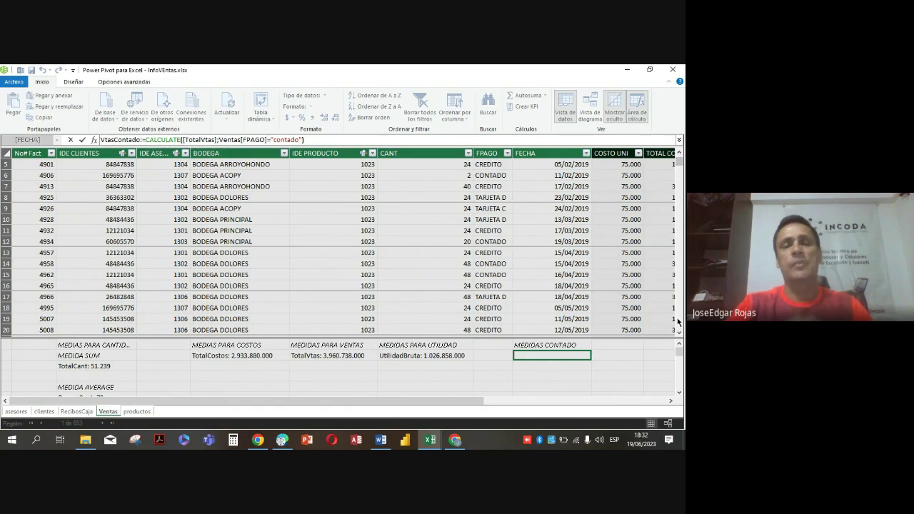
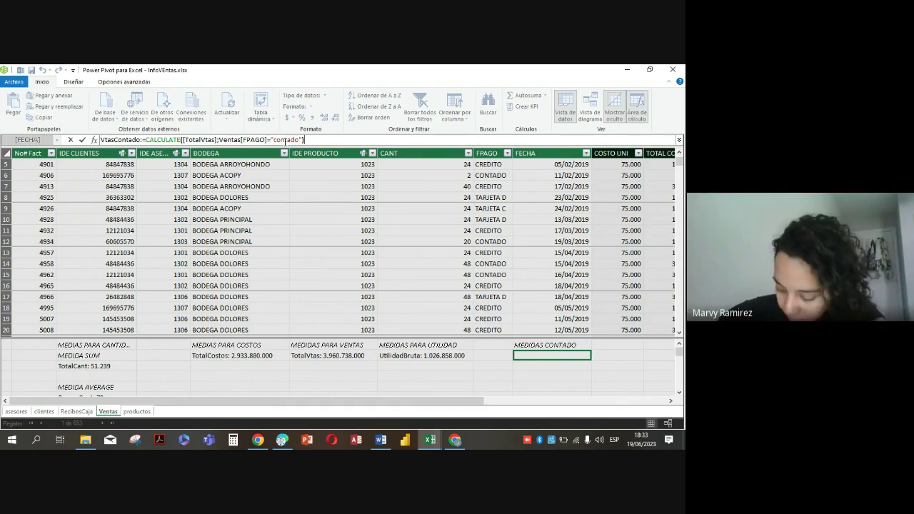
- Commit VtasContado and show it as 1.385.004.150 with thousands separators, no decimals, in a wider FECHA column
{"action": "key", "text": "Return"}
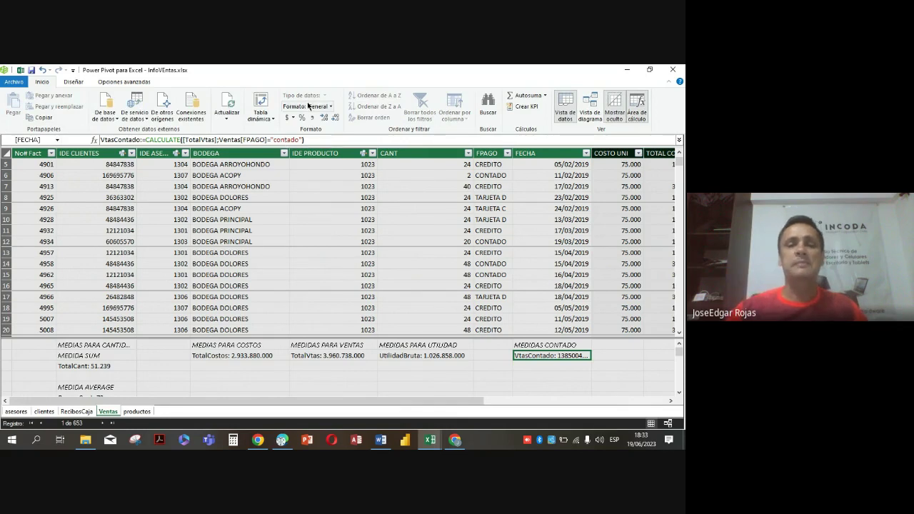
{"action": "left_click", "coordinate": [312, 118]}
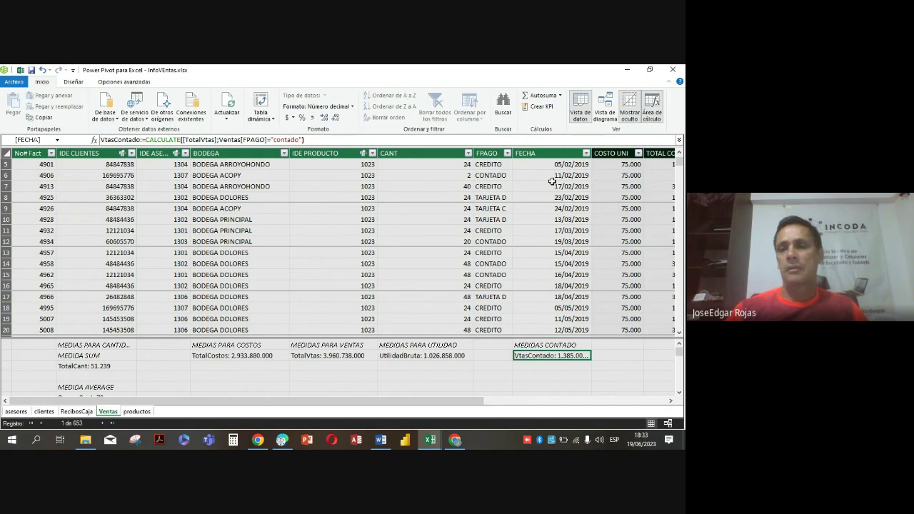
{"action": "left_click_drag", "start_coordinate": [591, 153], "coordinate": [609, 155]}
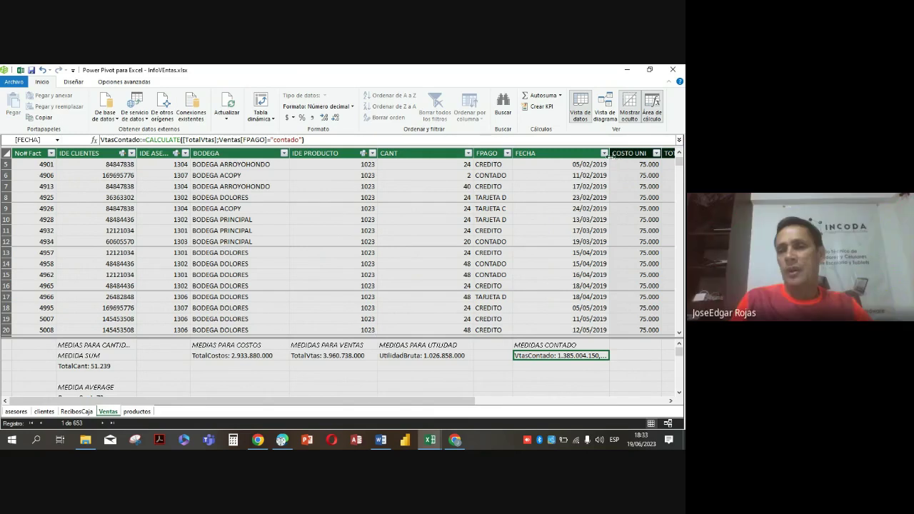
{"action": "left_click_drag", "start_coordinate": [611, 154], "coordinate": [617, 154]}
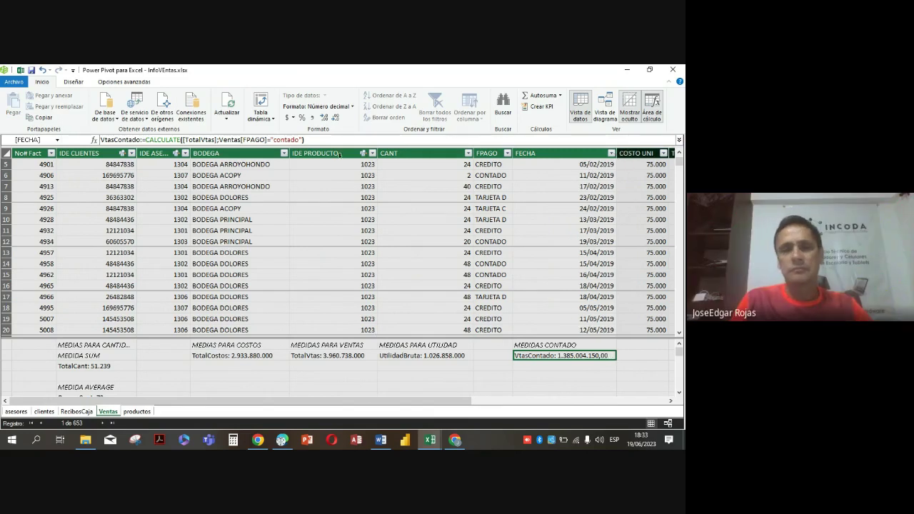
{"action": "left_click", "coordinate": [335, 119]}
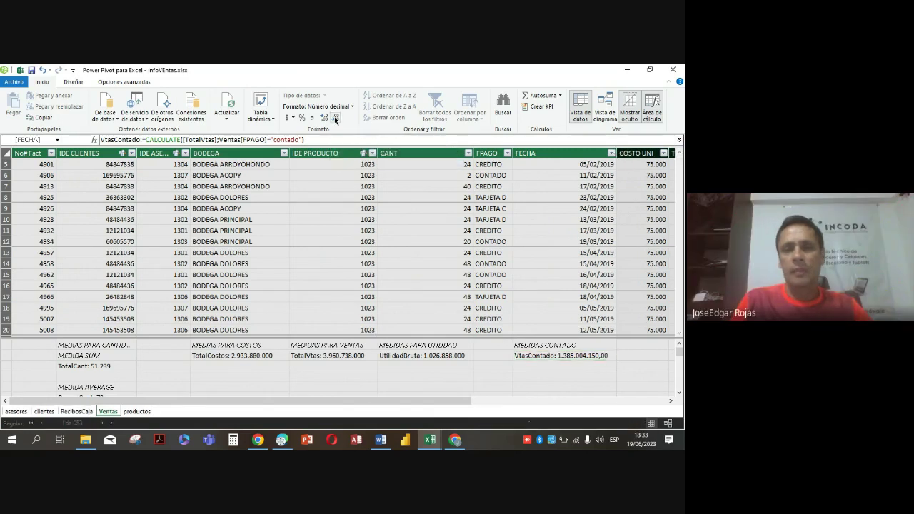
{"action": "left_click", "coordinate": [335, 119]}
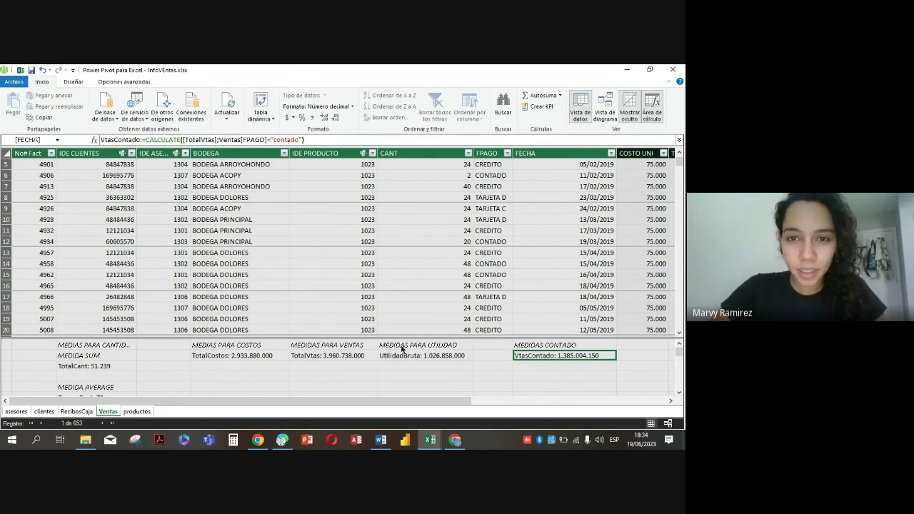
{"action": "left_click", "coordinate": [528, 366]}
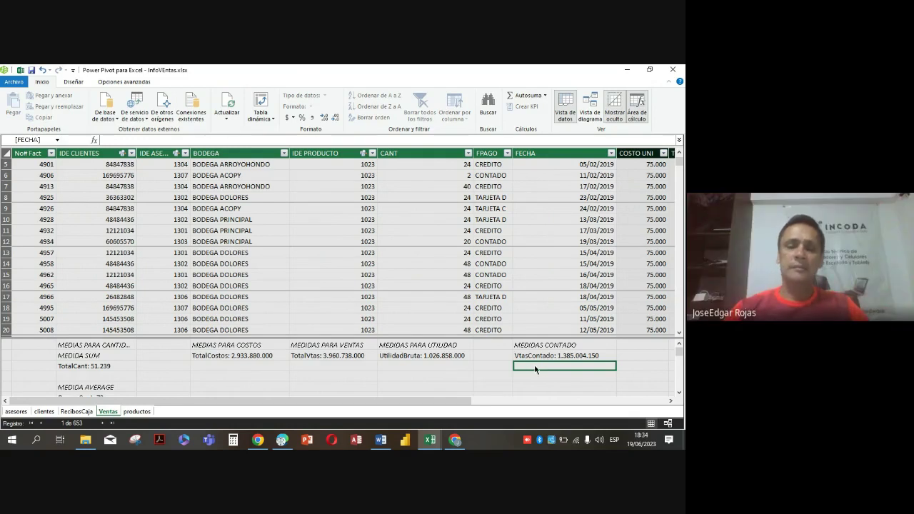
- Below VtasContado, start CostosContado:=CALCULATE([TotalCostos]; as a new measure
{"action": "left_click", "coordinate": [235, 357]}
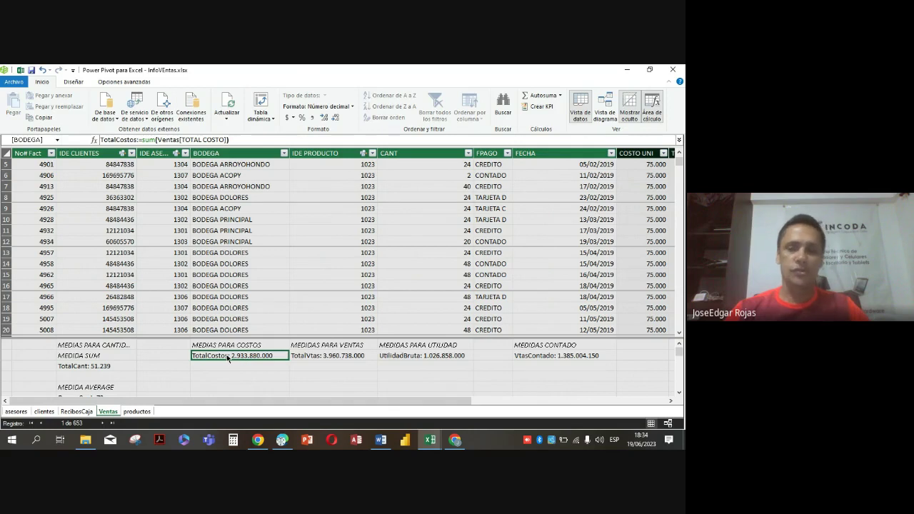
{"action": "left_click", "coordinate": [530, 367]}
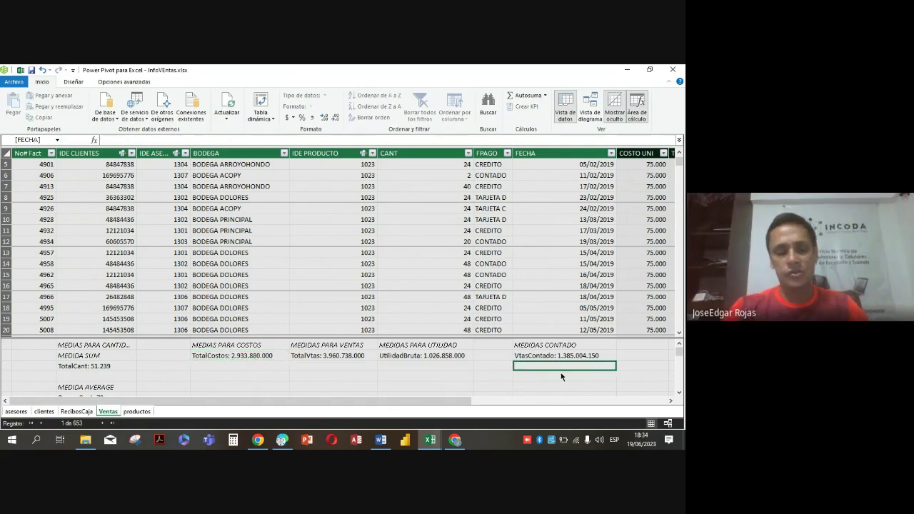
{"action": "type", "text": "Cos"}
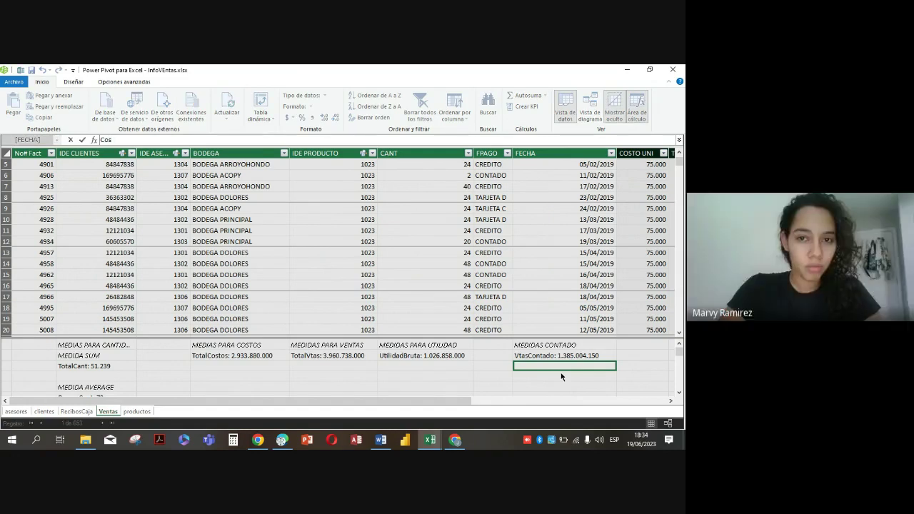
{"action": "type", "text": "tosCo"}
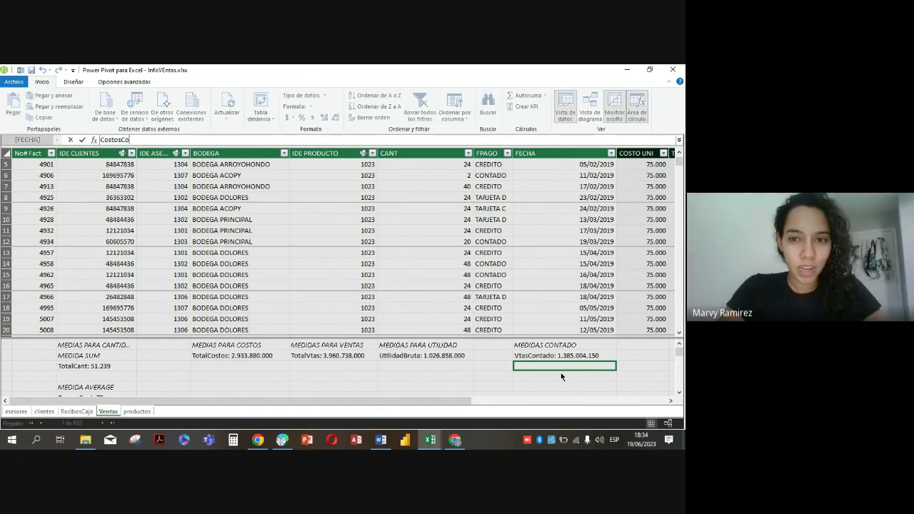
{"action": "type", "text": "ntado"}
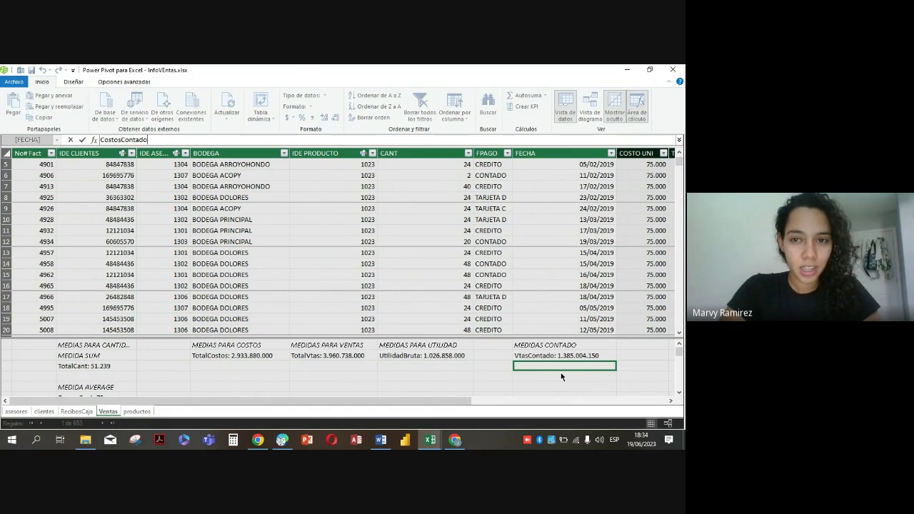
{"action": "type", "text": ":=cal"}
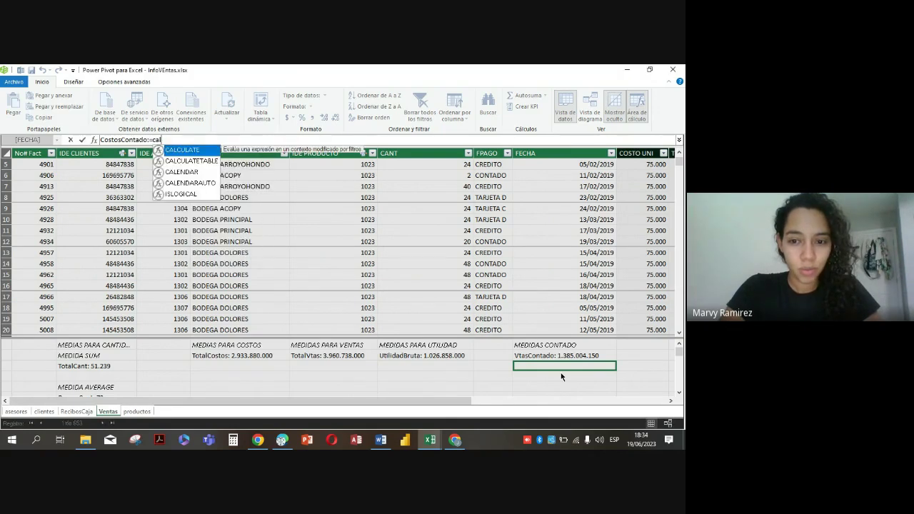
{"action": "double_click", "coordinate": [202, 155]}
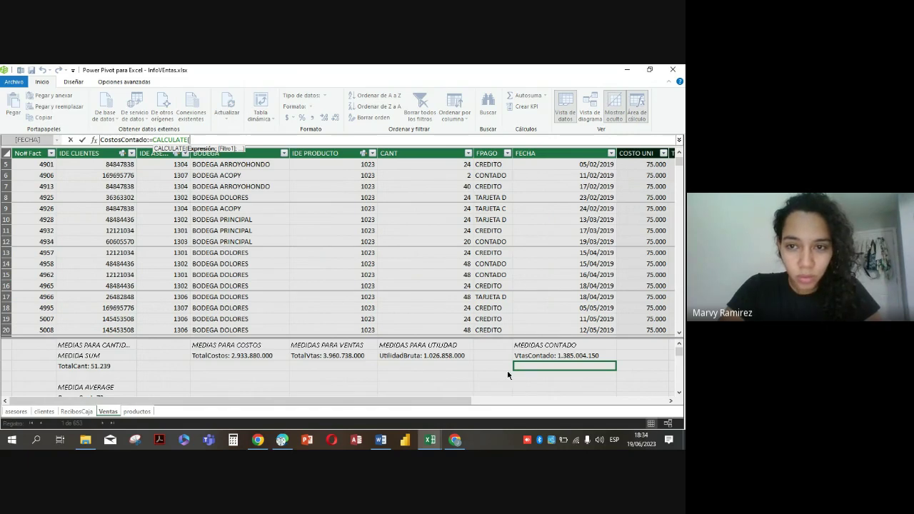
{"action": "type", "text": "totalc"}
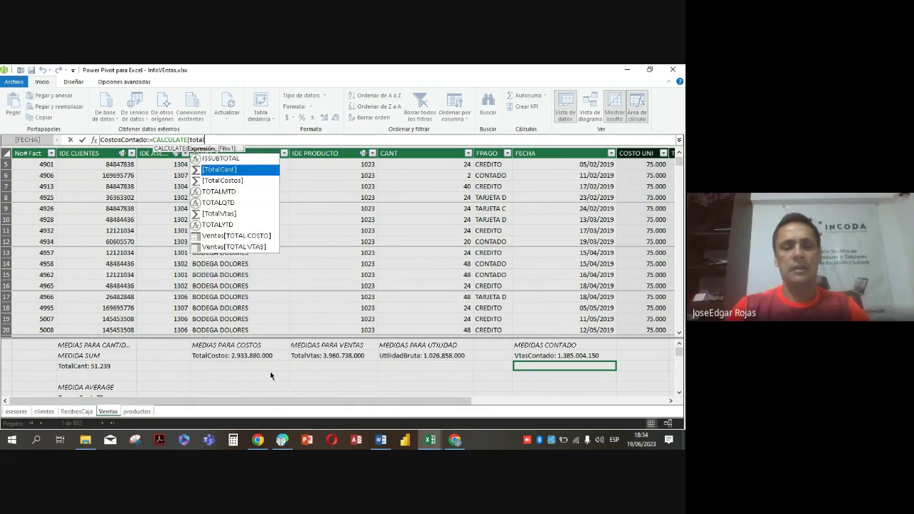
{"action": "double_click", "coordinate": [229, 169]}
{"action": "type", "text": ";"}
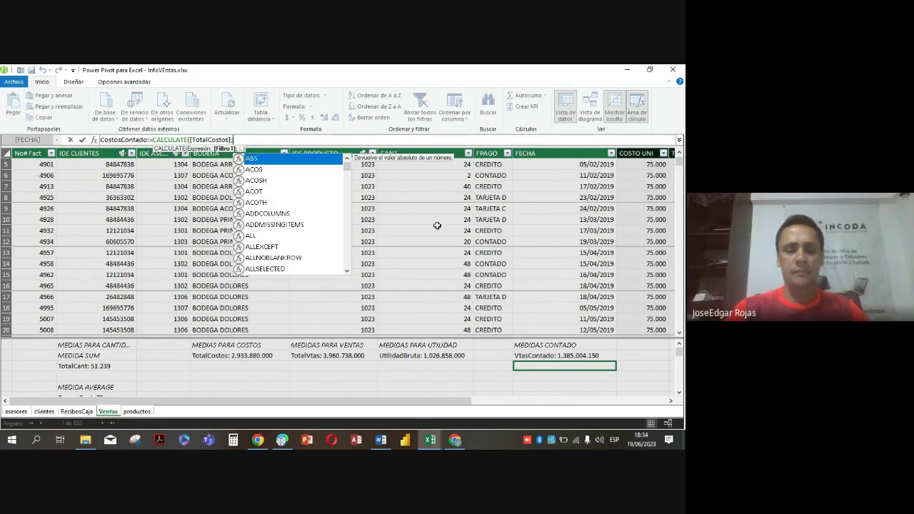
- Finish CostosContado with the filter Ventas[FPAGO]="CONTADO" and commit it
{"action": "type", "text": "fp"}
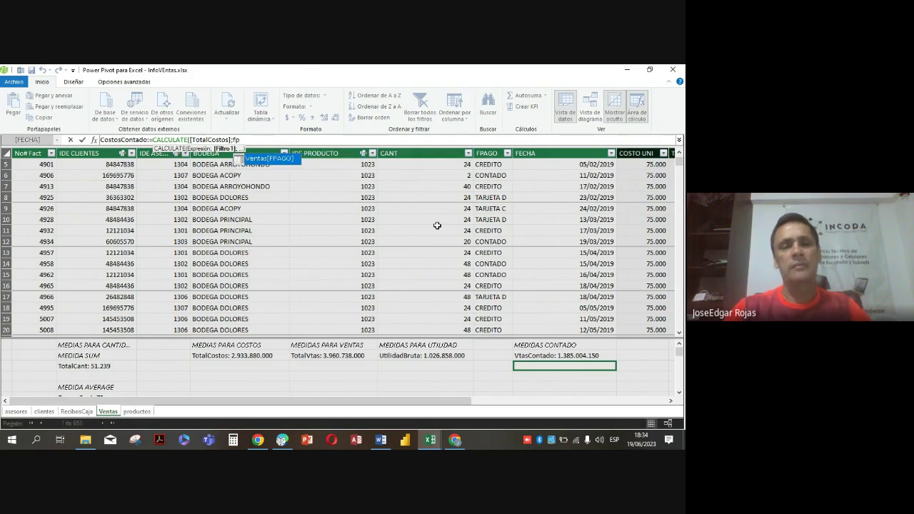
{"action": "double_click", "coordinate": [273, 157]}
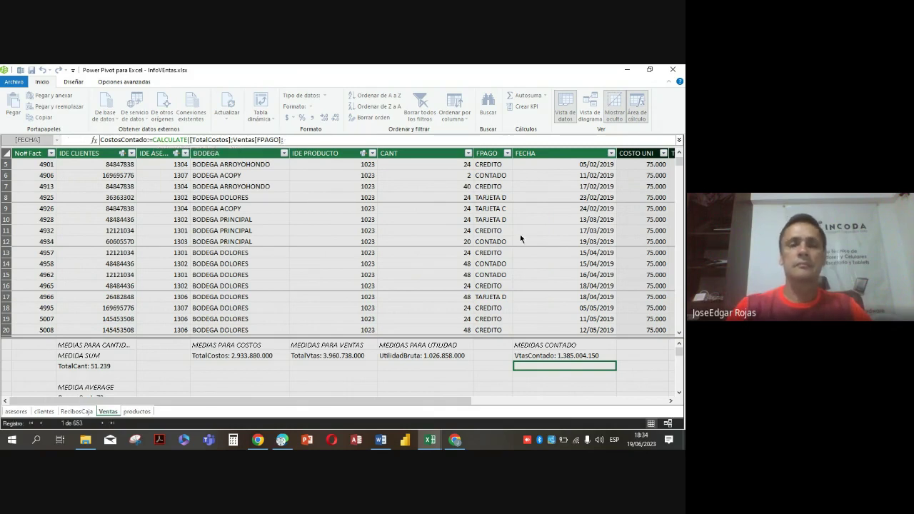
{"action": "key", "text": "BackSpace"}
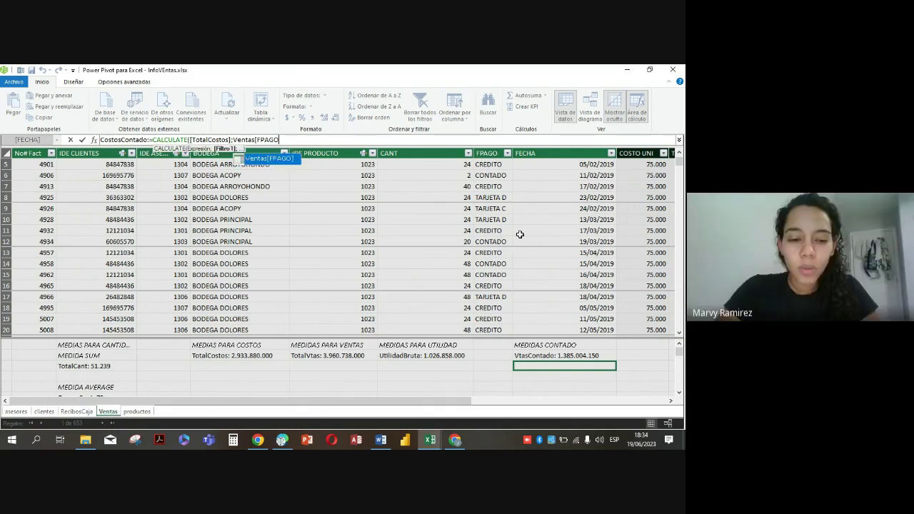
{"action": "double_click", "coordinate": [289, 159]}
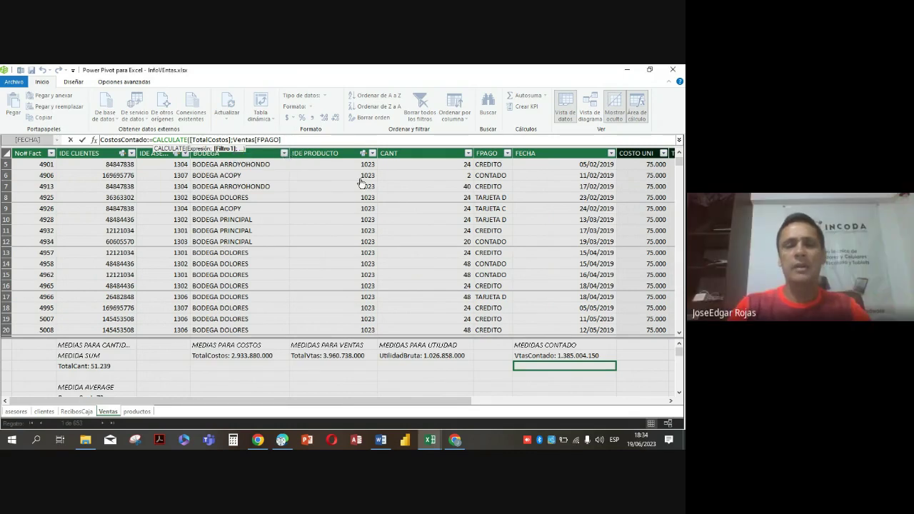
{"action": "type", "text": "="}
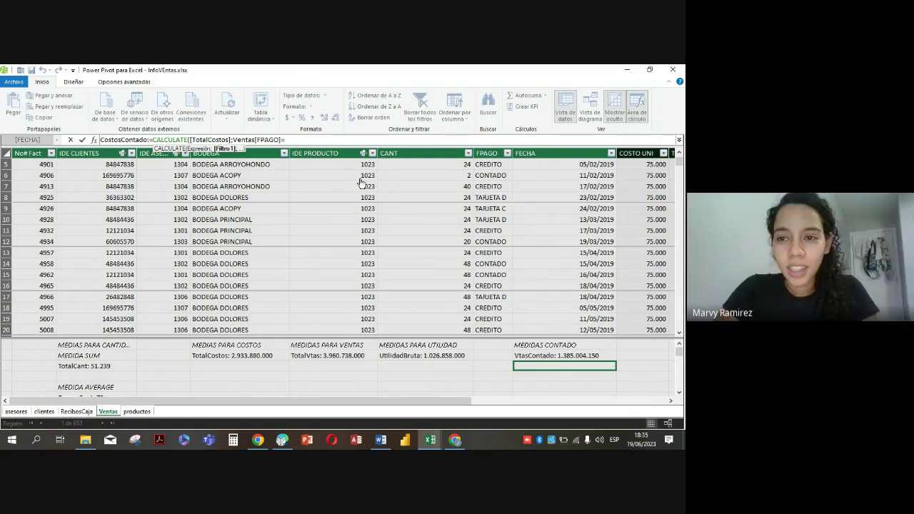
{"action": "key", "text": "BackSpace"}
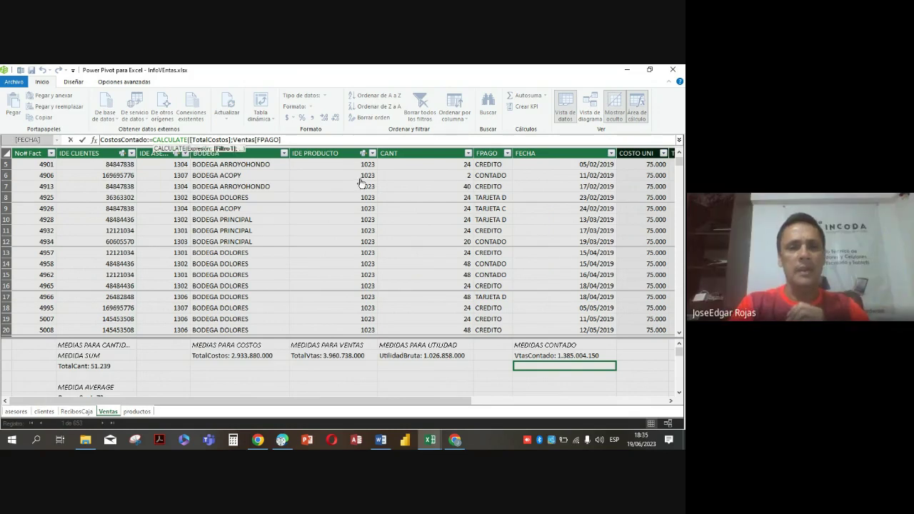
{"action": "type", "text": "=\""}
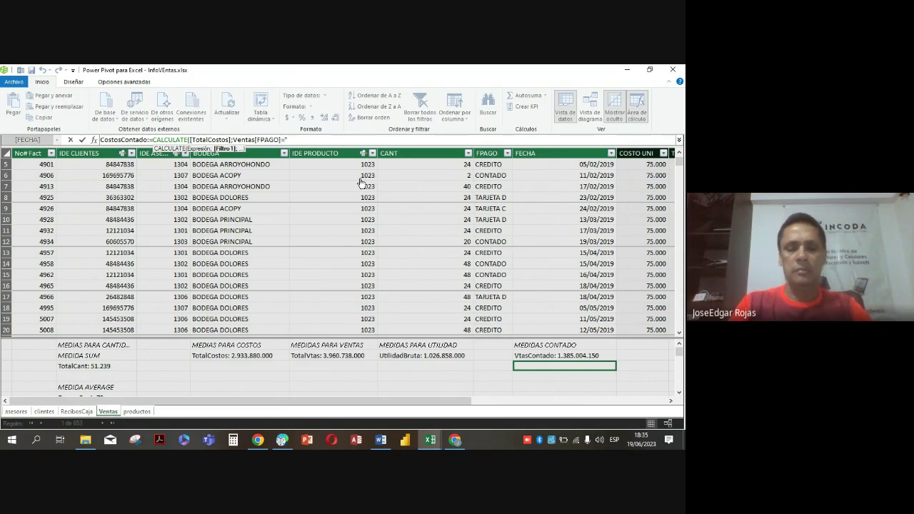
{"action": "type", "text": "CONTADO"}
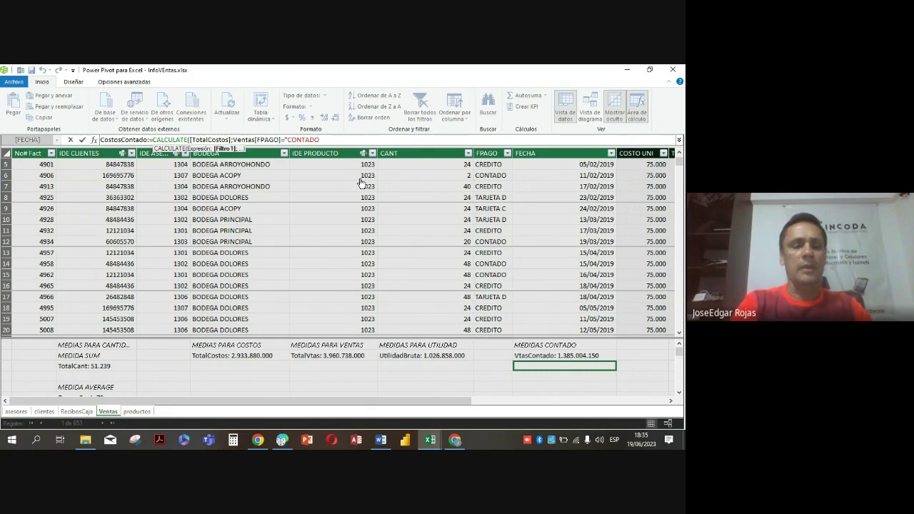
{"action": "type", "text": "\""}
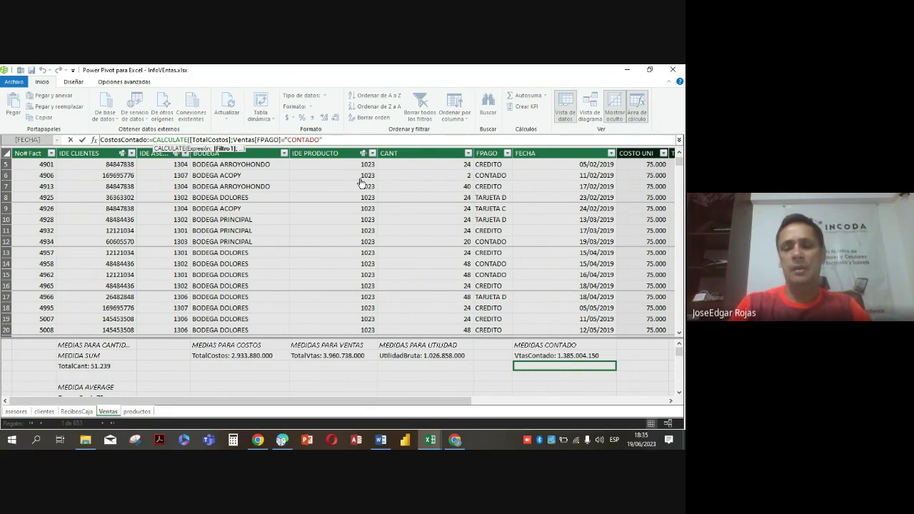
{"action": "type", "text": ")"}
{"action": "key", "text": "Return"}
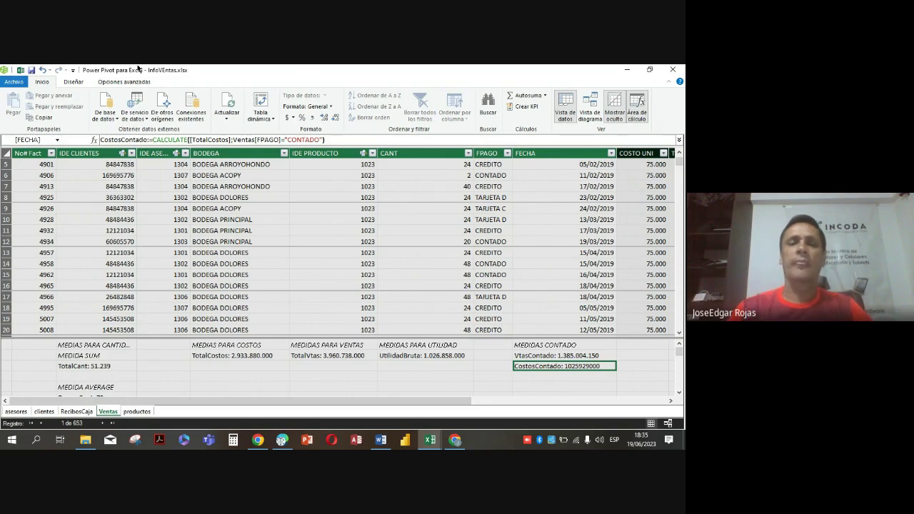
- Format CostosContado with thousands separators and one decimal, showing 1.025.929.000,0
{"action": "left_click", "coordinate": [312, 119]}
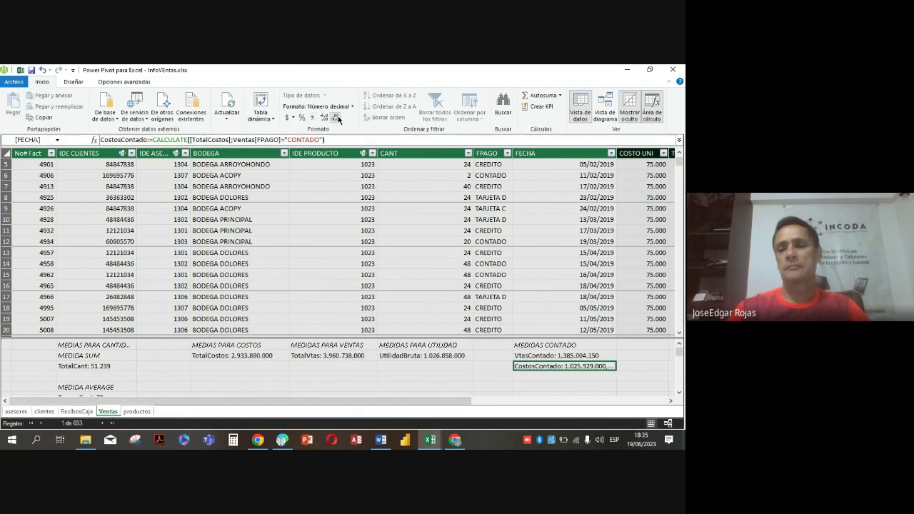
{"action": "left_click", "coordinate": [338, 119]}
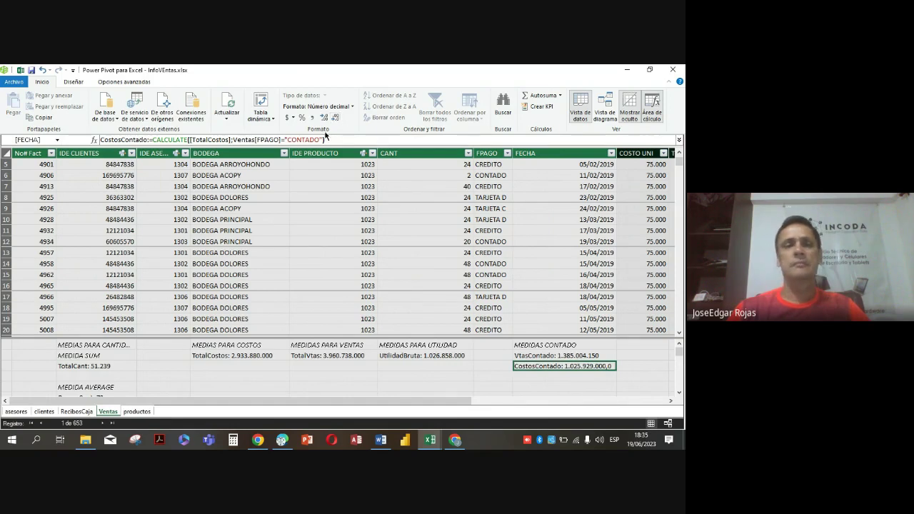
{"action": "left_click", "coordinate": [534, 378]}
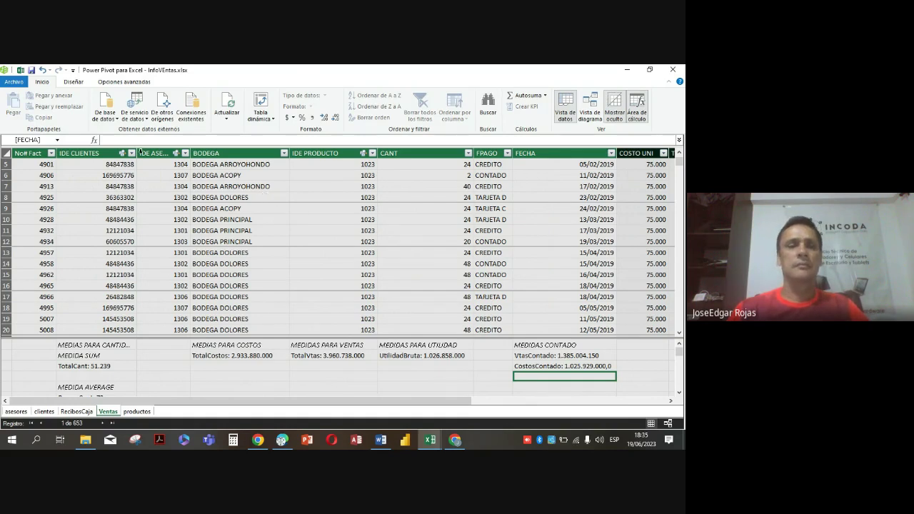
- Create the measure UtilidadContado:=[VtasContado]-[CostosContado]
{"action": "left_click", "coordinate": [142, 139]}
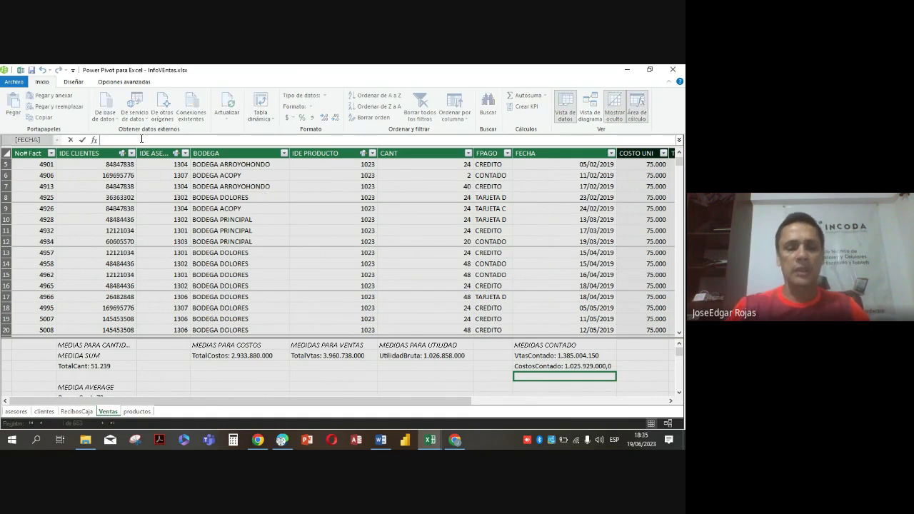
{"action": "type", "text": "uTILID"}
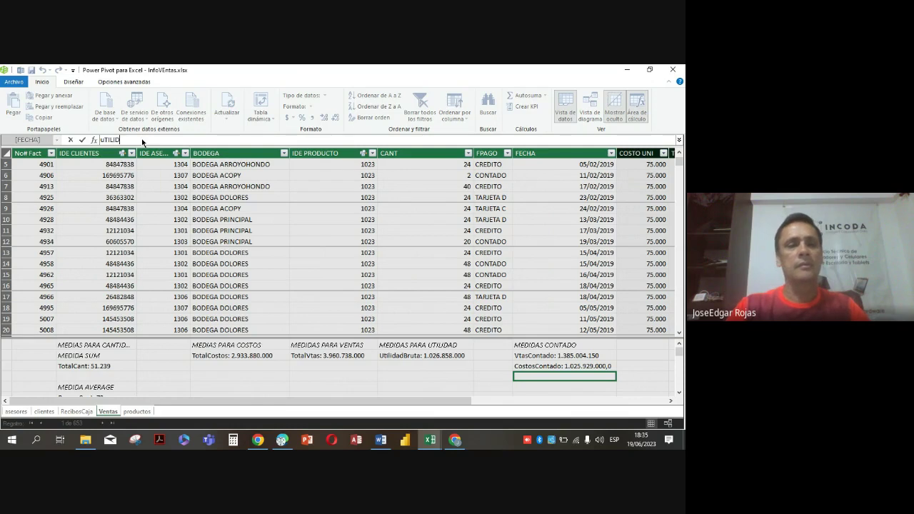
{"action": "key", "text": "BackSpace"}
{"action": "key", "text": "BackSpace"}
{"action": "key", "text": "BackSpace"}
{"action": "key", "text": "BackSpace"}
{"action": "key", "text": "BackSpace"}
{"action": "key", "text": "BackSpace"}
{"action": "type", "text": "Ut"}
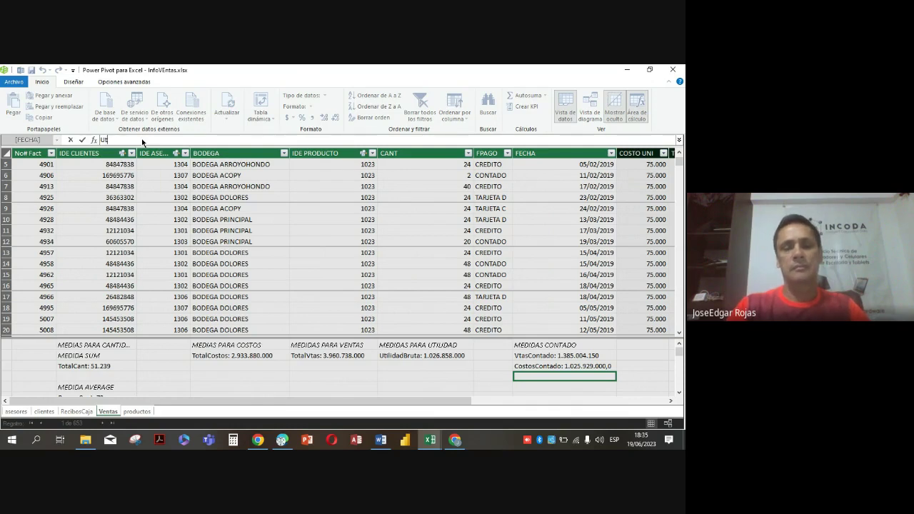
{"action": "type", "text": "ilidad"}
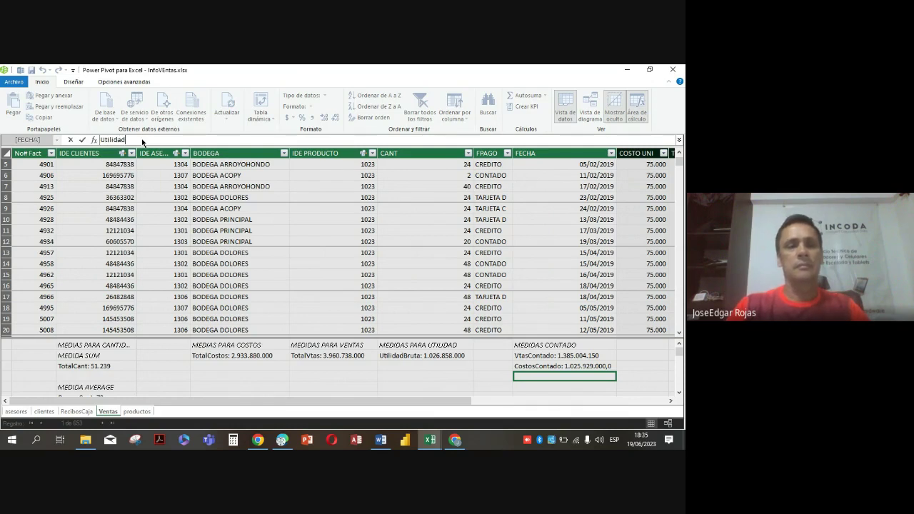
{"action": "type", "text": "C"}
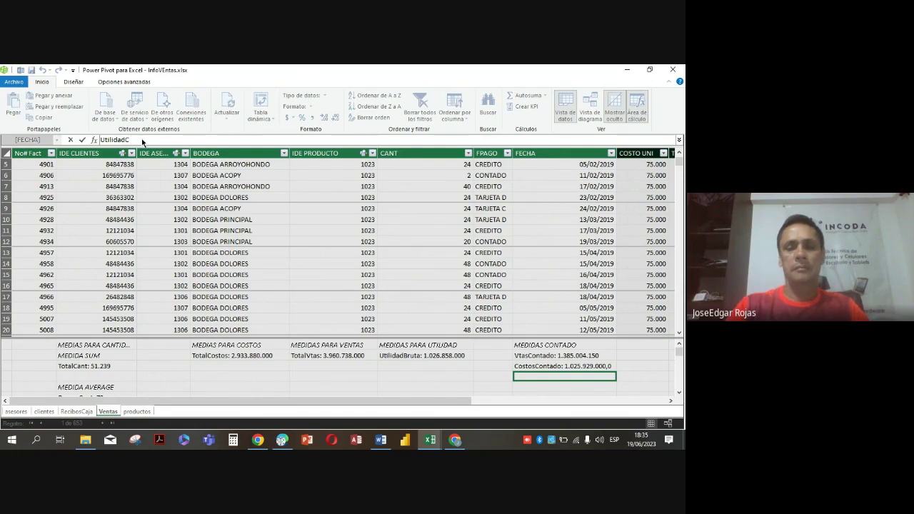
{"action": "type", "text": "ontado"}
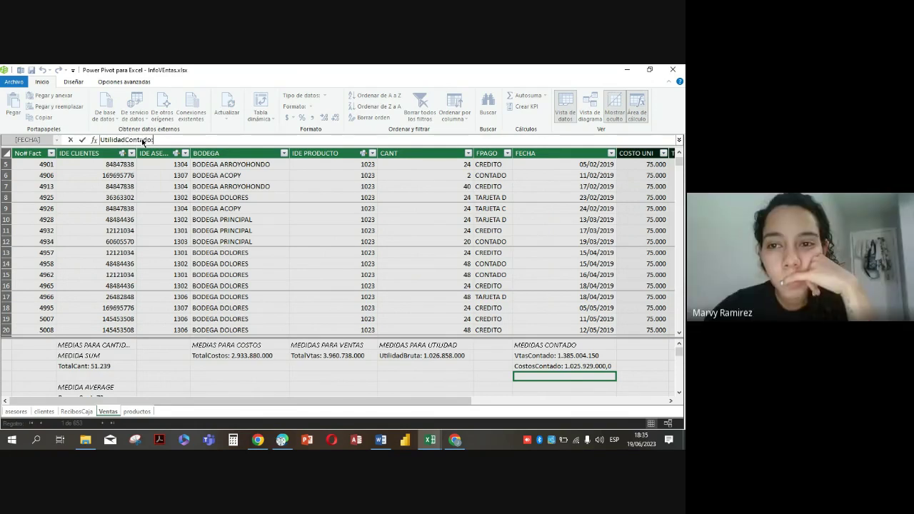
{"action": "type", "text": ":="}
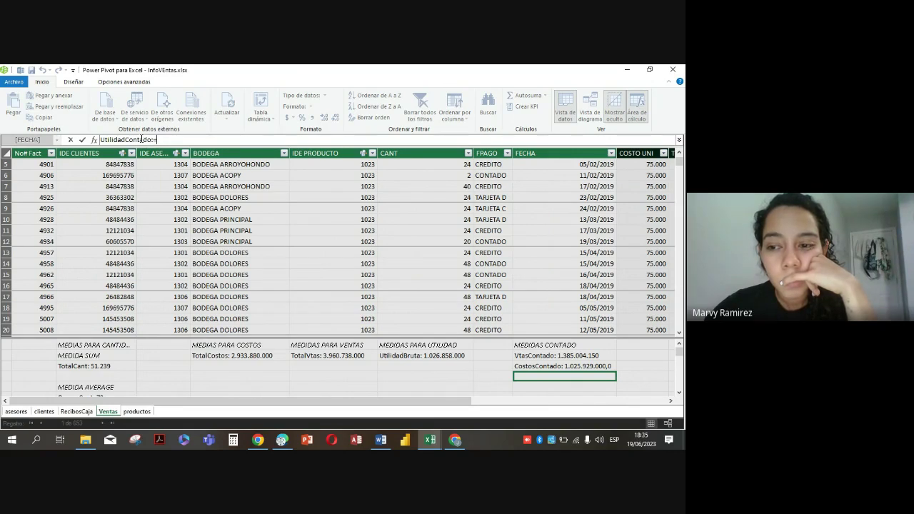
{"action": "type", "text": "vt"}
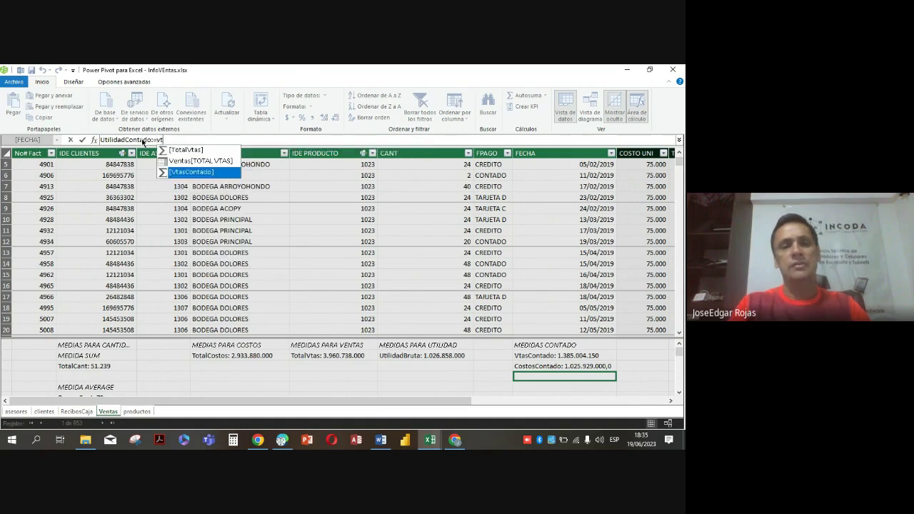
{"action": "type", "text": "as"}
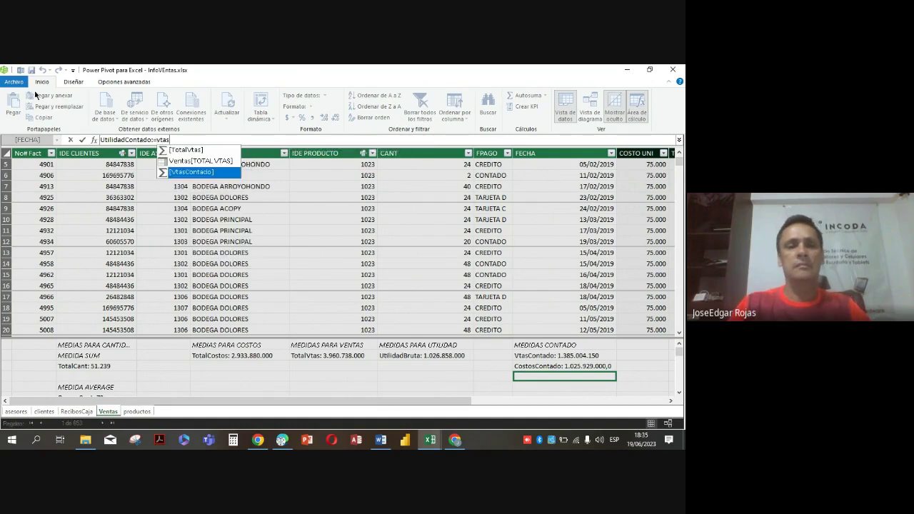
{"action": "double_click", "coordinate": [201, 172]}
{"action": "type", "text": "-"}
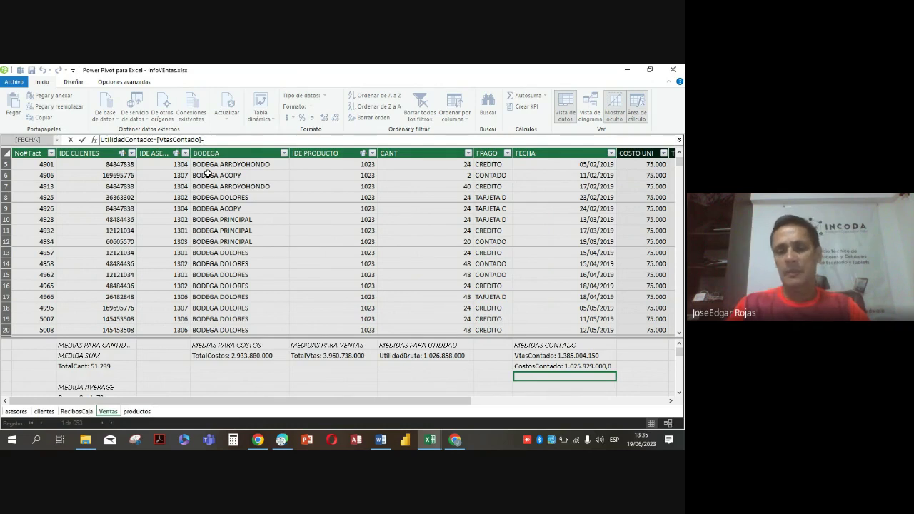
{"action": "type", "text": "cost"}
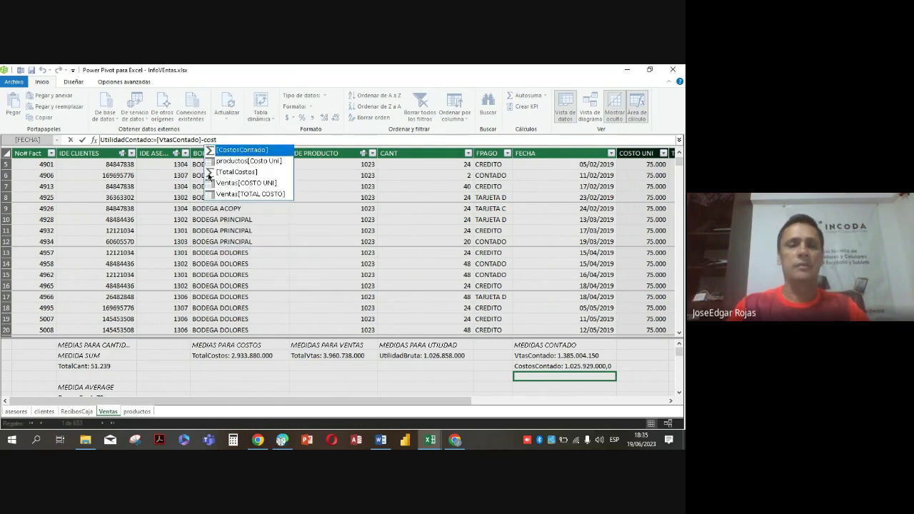
{"action": "double_click", "coordinate": [264, 149]}
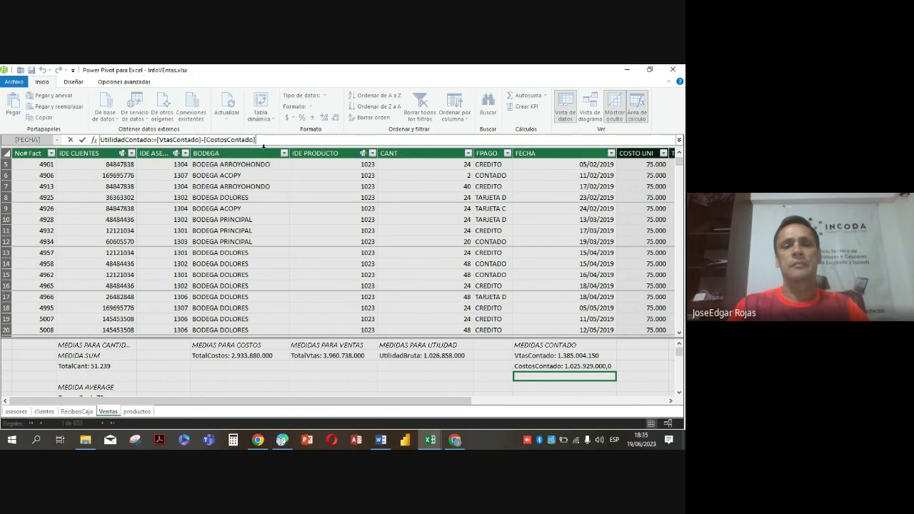
{"action": "key", "text": "Return"}
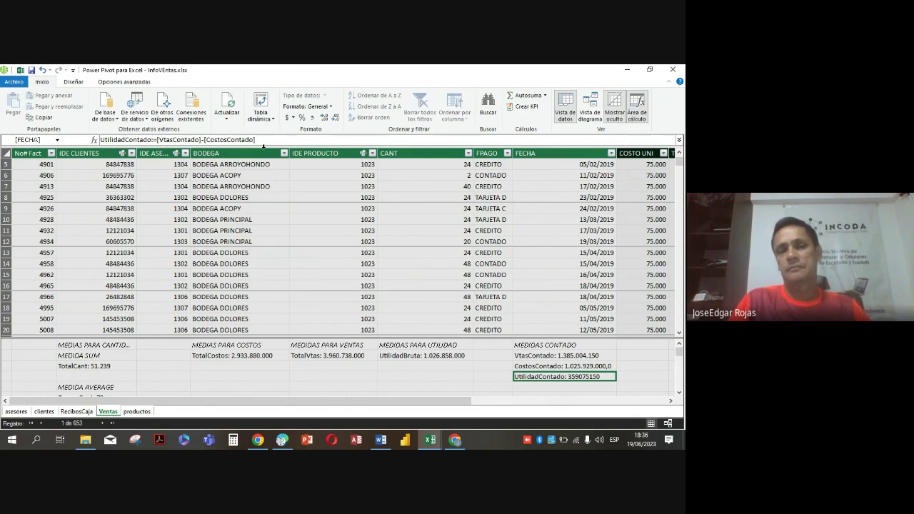
- Format UtilidadContado as a decimal number with no decimals (359.075.150) and drop CostosContado's decimal
{"action": "left_click", "coordinate": [313, 119]}
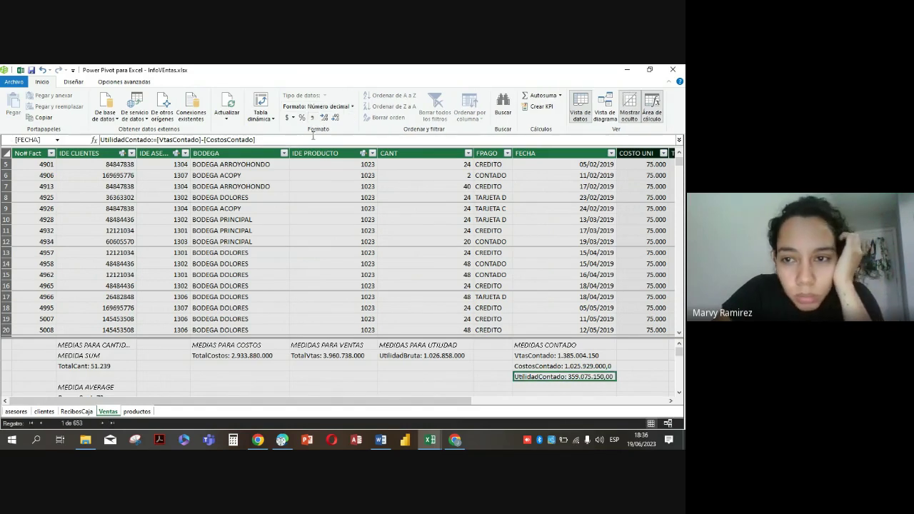
{"action": "left_click", "coordinate": [335, 118]}
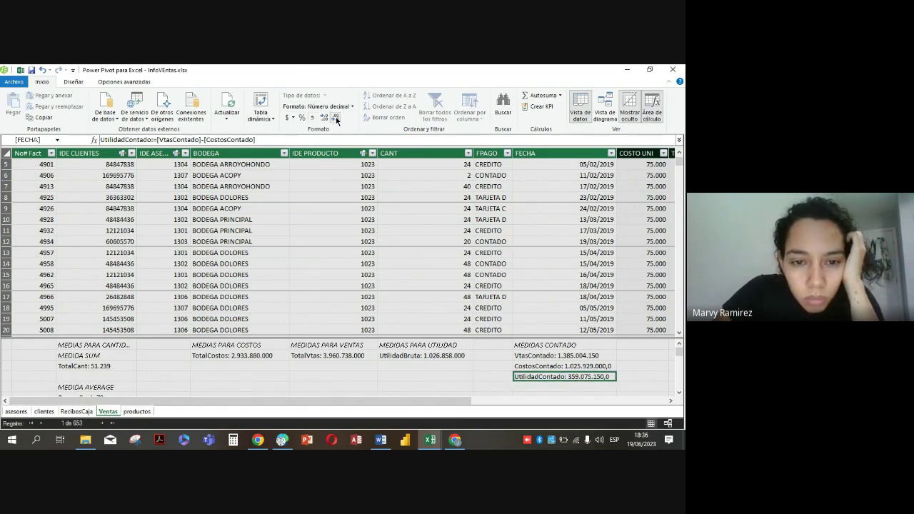
{"action": "left_click", "coordinate": [335, 118]}
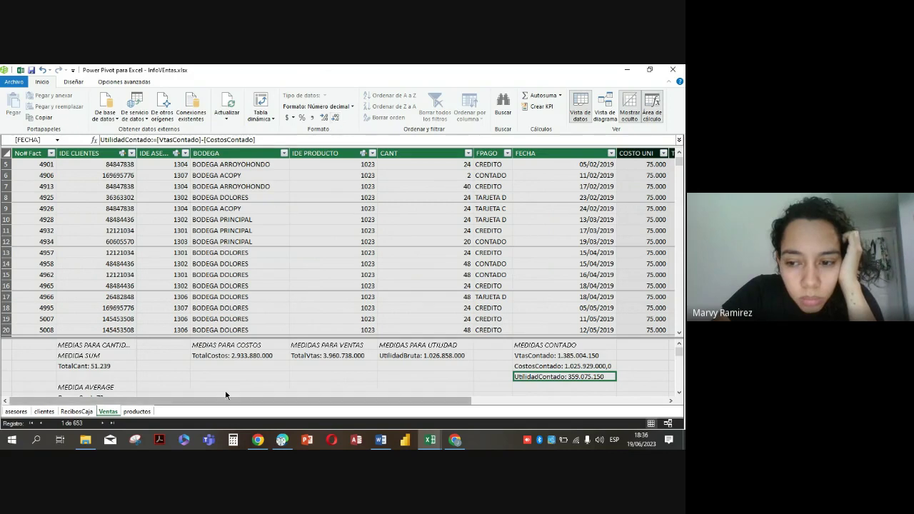
{"action": "scroll", "coordinate": [357, 394], "scroll_direction": "down", "scroll_amount": 1}
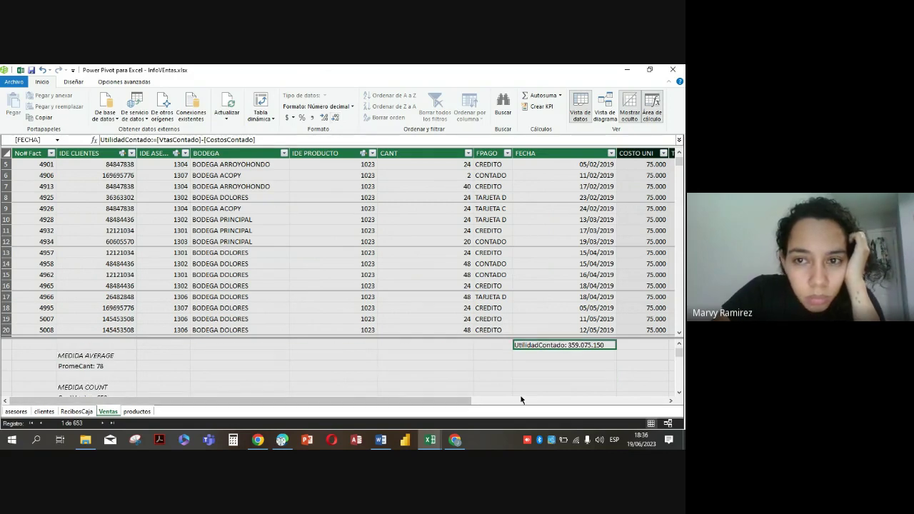
{"action": "scroll", "coordinate": [522, 399], "scroll_direction": "up", "scroll_amount": 1}
{"action": "left_click", "coordinate": [568, 367]}
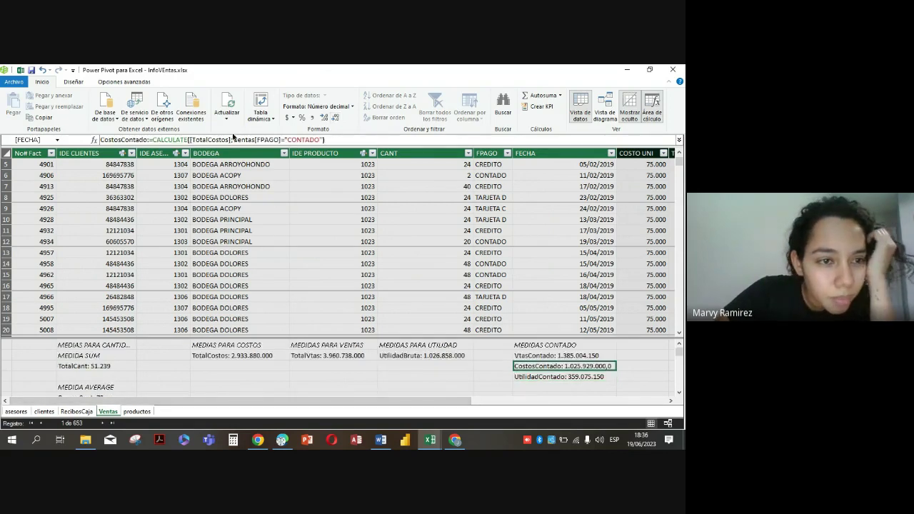
{"action": "left_click", "coordinate": [339, 119]}
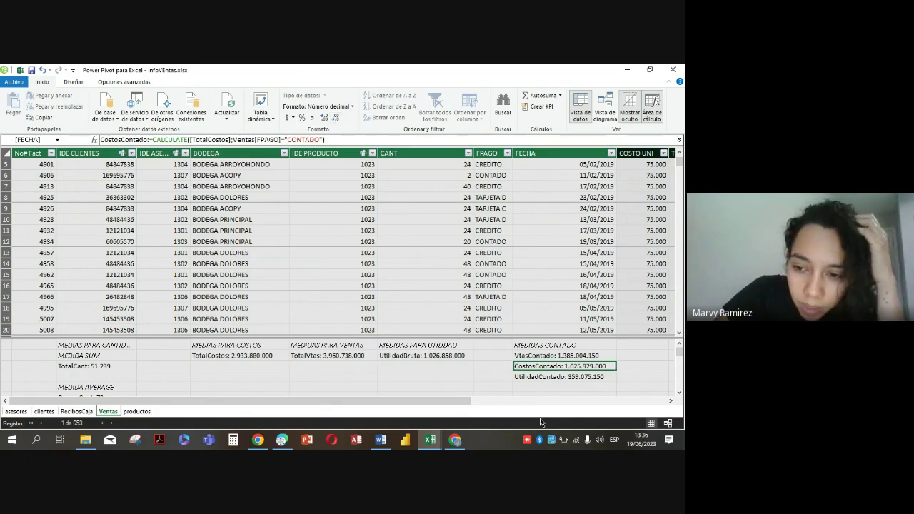
- Review the UtilidadContado, VtasContado and CostosContado measure formulas
{"action": "left_click", "coordinate": [579, 377]}
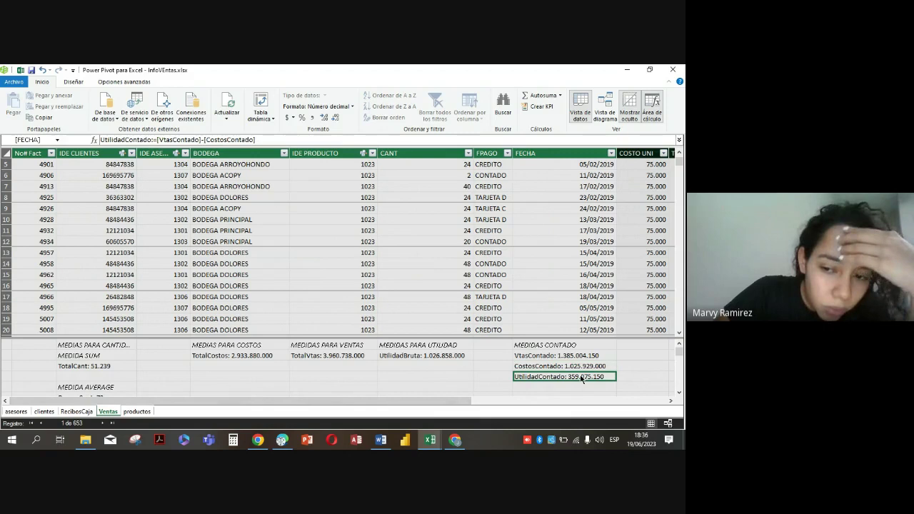
{"action": "left_click", "coordinate": [579, 358]}
{"action": "left_click", "coordinate": [578, 367]}
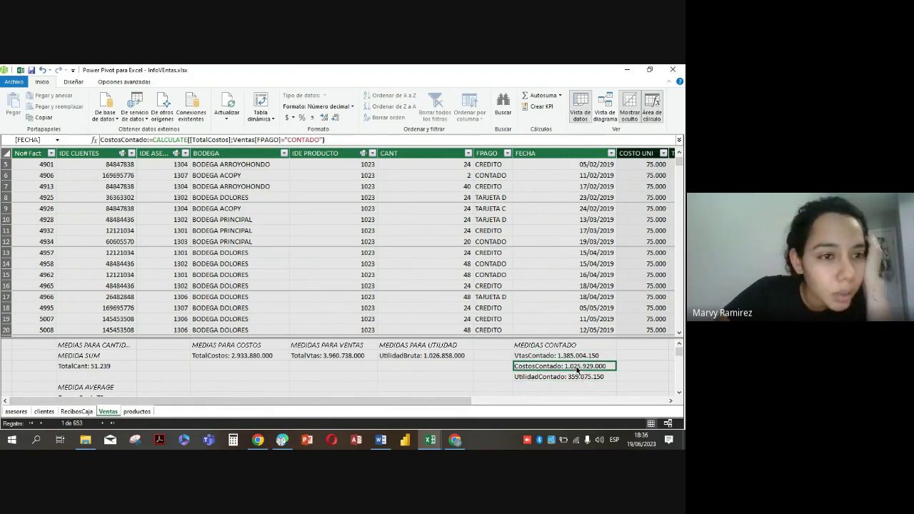
{"action": "left_click", "coordinate": [571, 377]}
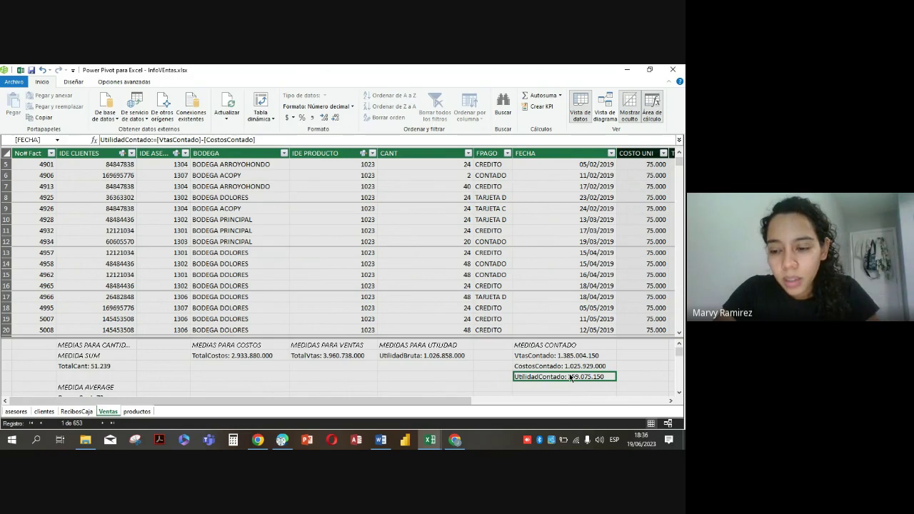
{"action": "scroll", "coordinate": [570, 377], "scroll_direction": "down", "scroll_amount": 1}
{"action": "scroll", "coordinate": [570, 378], "scroll_direction": "up", "scroll_amount": 1}
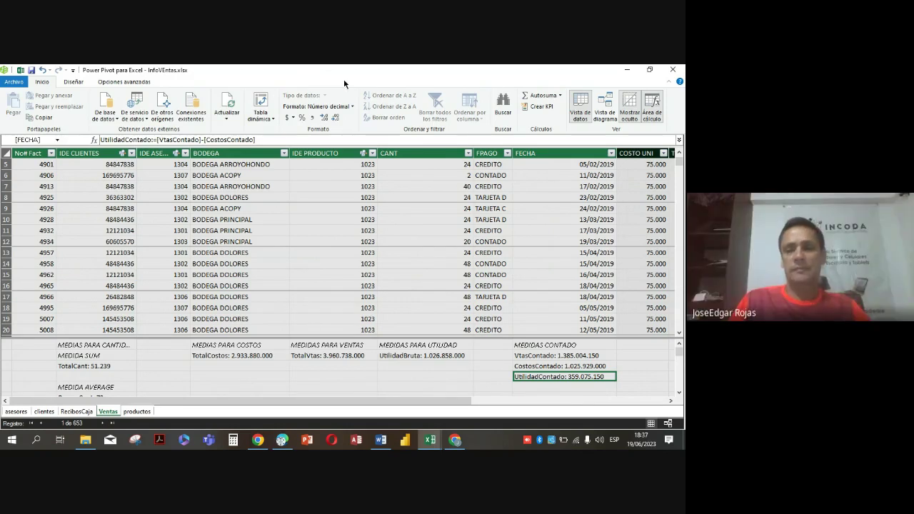
{"action": "scroll", "coordinate": [382, 220], "scroll_direction": "up", "scroll_amount": 2}
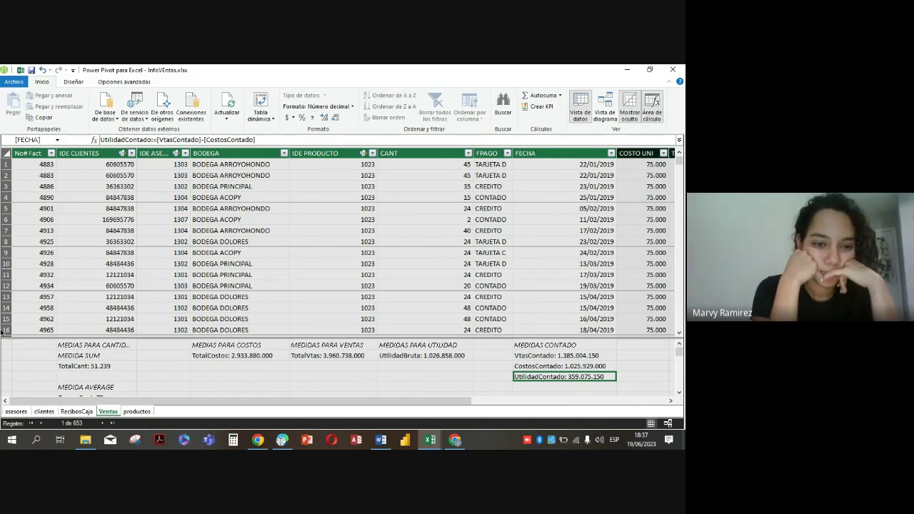
{"action": "mouse_move", "coordinate": [434, 442]}
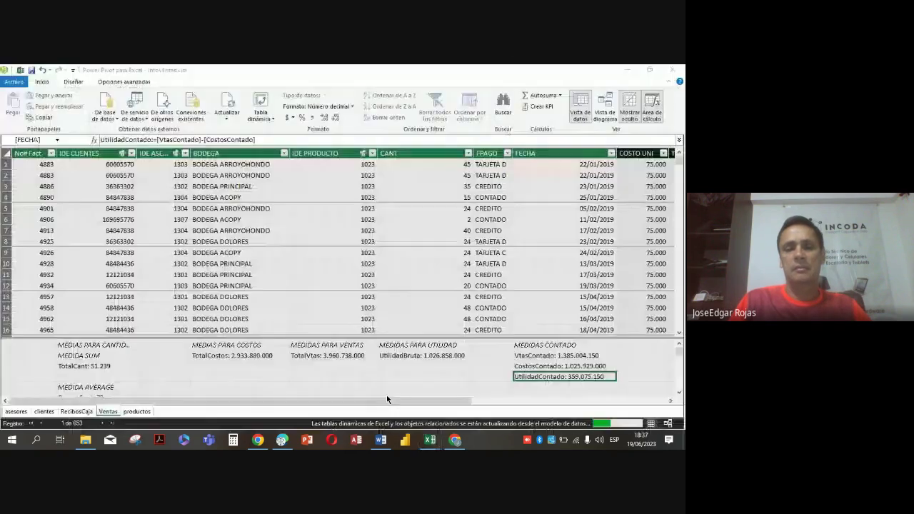
- Back in the InfoVentas workbook, add a new sheet named AnalisisCostosVtasUtilidad
{"action": "left_click", "coordinate": [386, 395]}
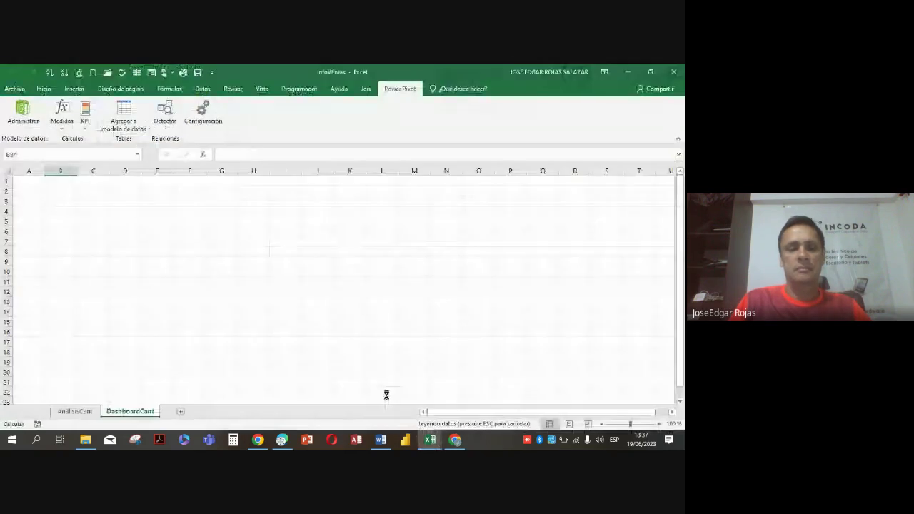
{"action": "left_click", "coordinate": [181, 412]}
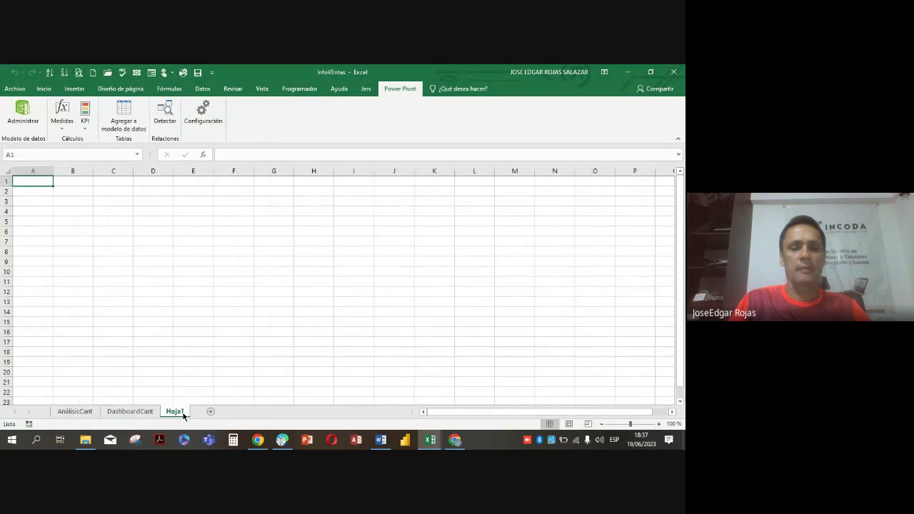
{"action": "double_click", "coordinate": [175, 411]}
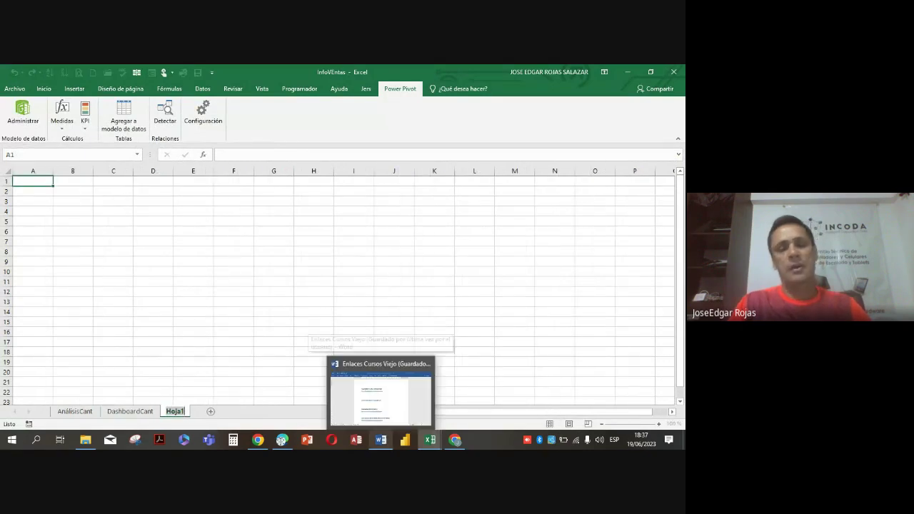
{"action": "type", "text": "Analisis"}
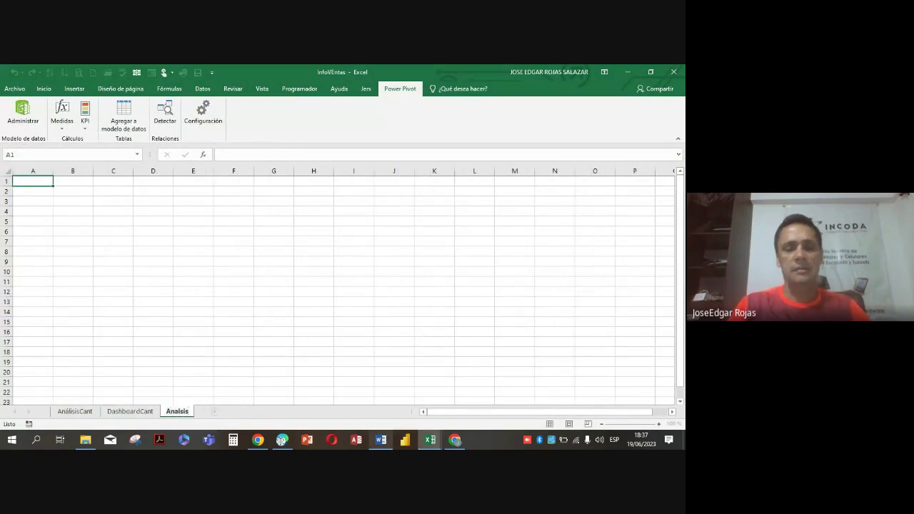
{"action": "type", "text": "Costos"}
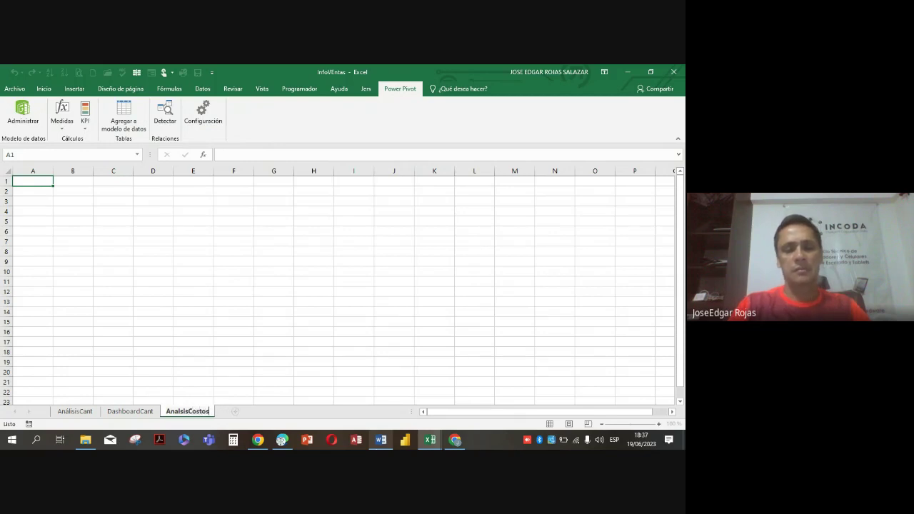
{"action": "type", "text": "Vtas"}
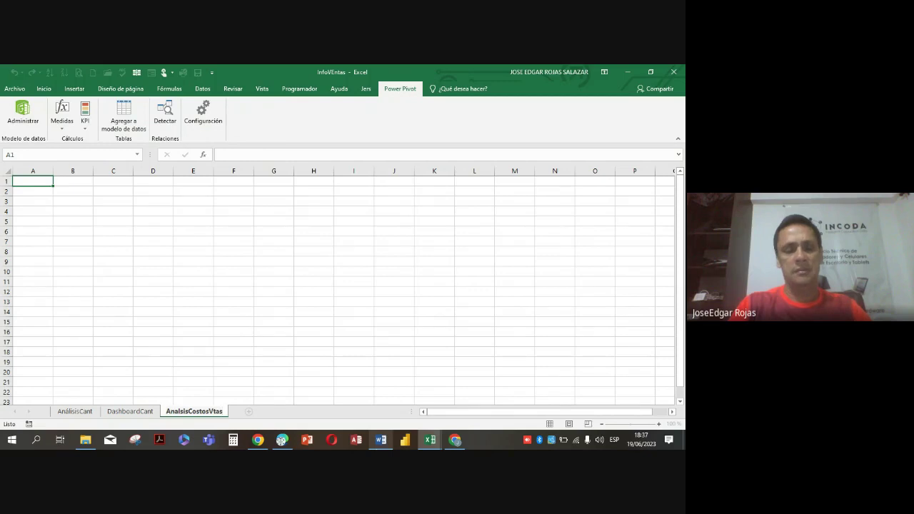
{"action": "type", "text": "Utilid"}
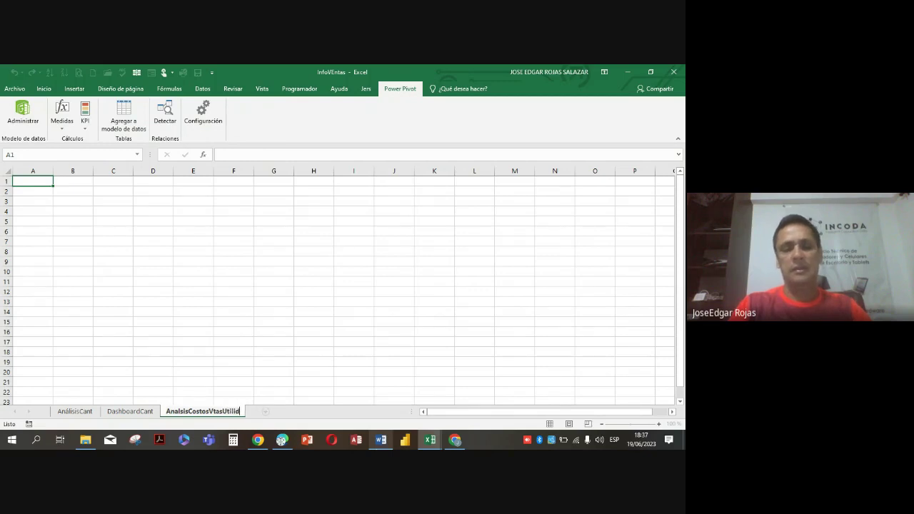
{"action": "type", "text": "ad"}
{"action": "key", "text": "Return"}
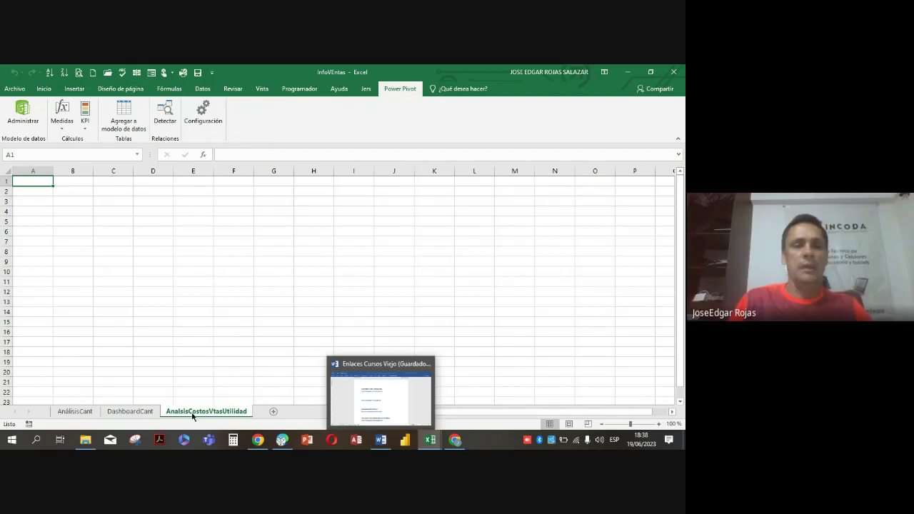
- Insert a PivotTable at A6 using the workbook's Data Model tables as an external source
{"action": "left_click", "coordinate": [41, 231]}
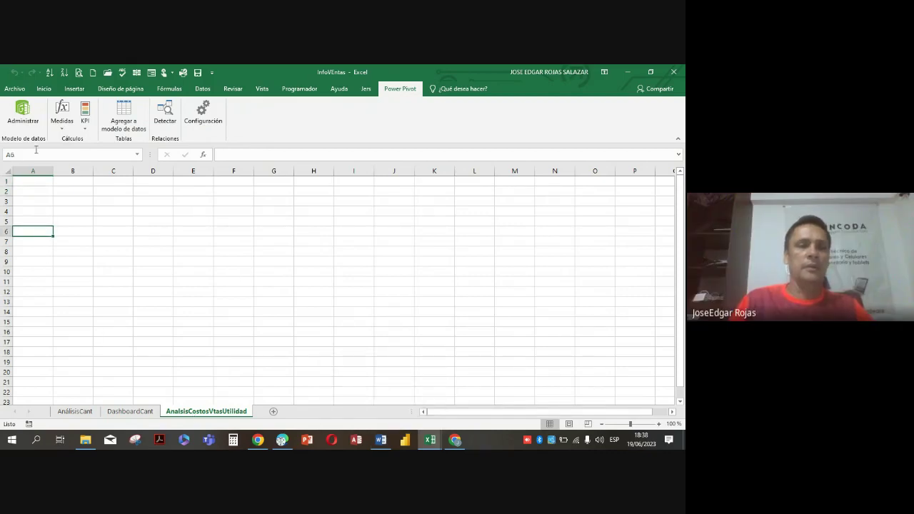
{"action": "left_click", "coordinate": [74, 88]}
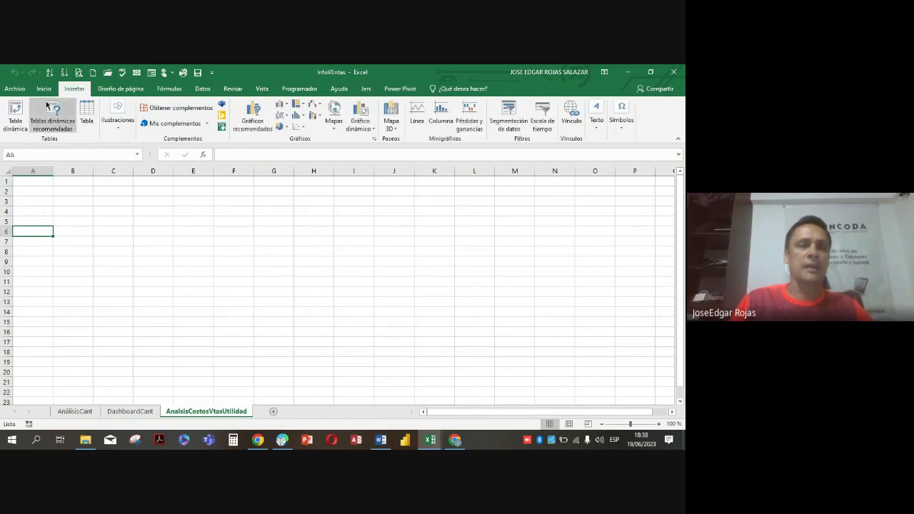
{"action": "left_click", "coordinate": [17, 112]}
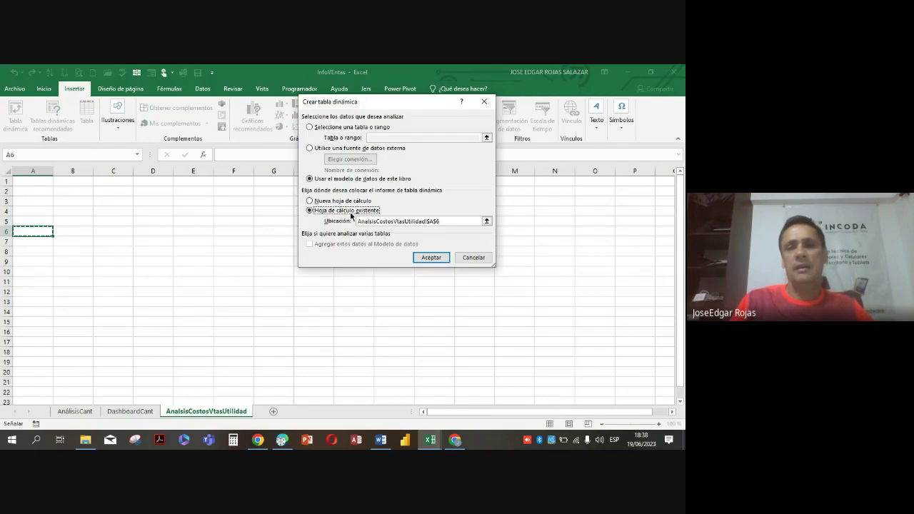
{"action": "left_click", "coordinate": [310, 148]}
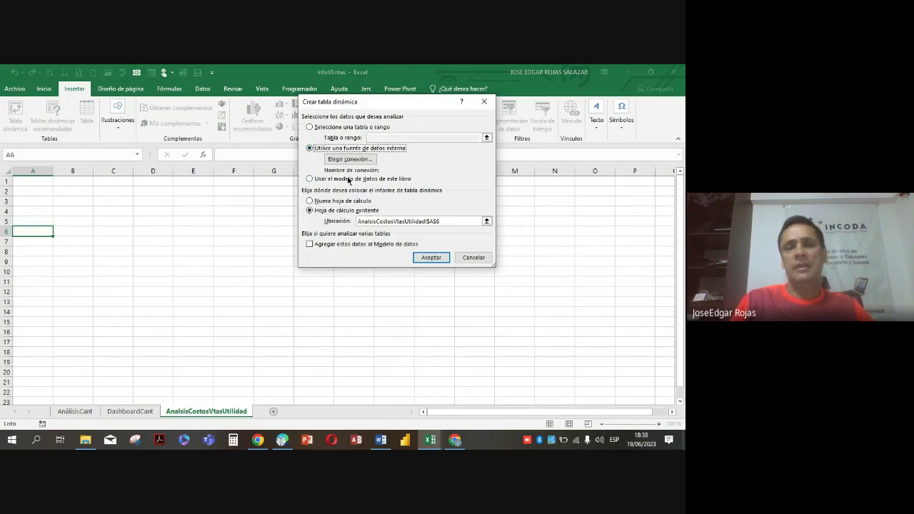
{"action": "left_click", "coordinate": [350, 159]}
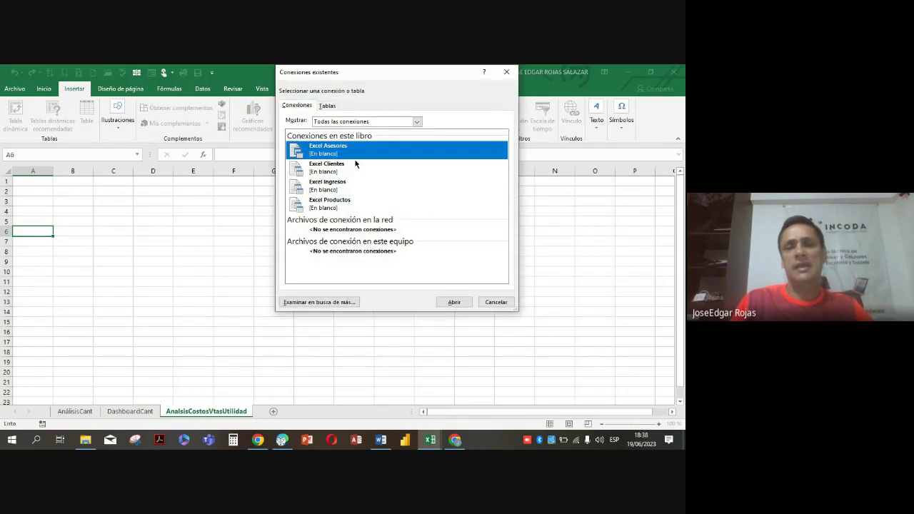
{"action": "left_click", "coordinate": [327, 106]}
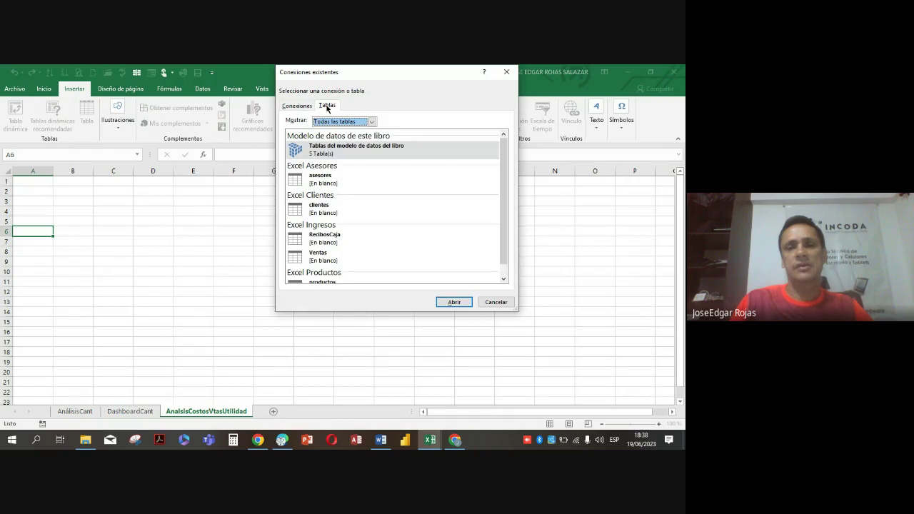
{"action": "left_click", "coordinate": [369, 153]}
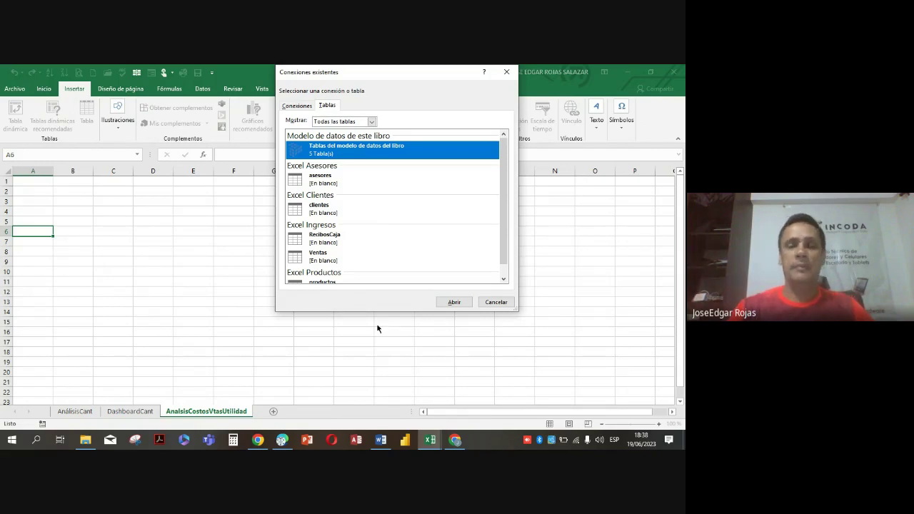
{"action": "left_click", "coordinate": [455, 303]}
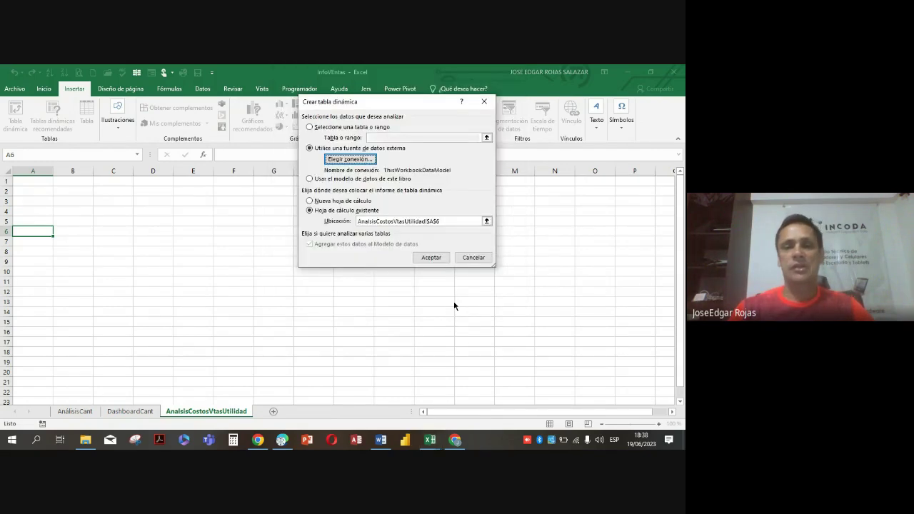
{"action": "left_click", "coordinate": [428, 257]}
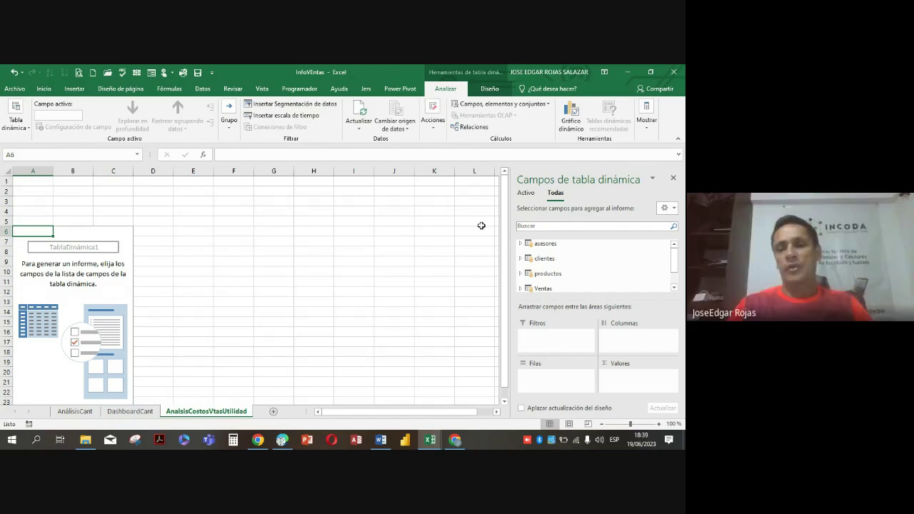
- Put the clientes table's CLIENTE field in the pivot rows
{"action": "left_click", "coordinate": [522, 258]}
{"action": "left_click", "coordinate": [538, 263]}
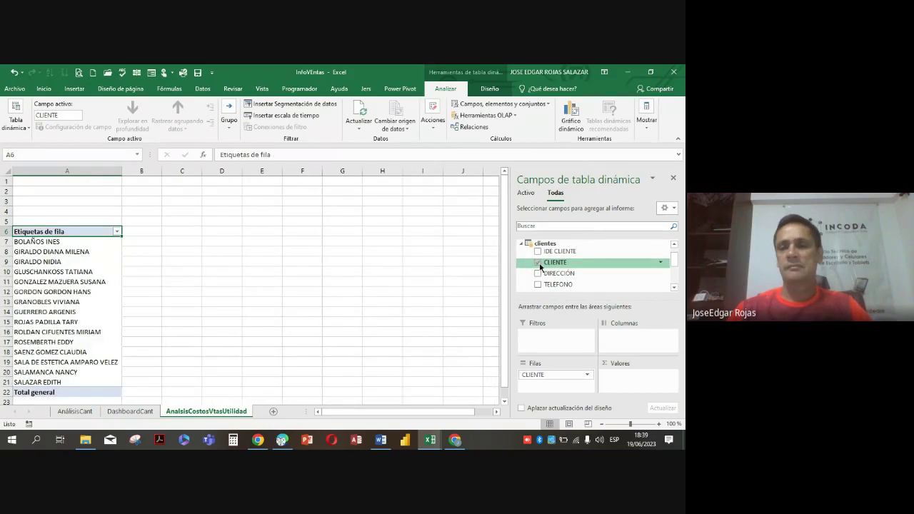
{"action": "left_click", "coordinate": [522, 245]}
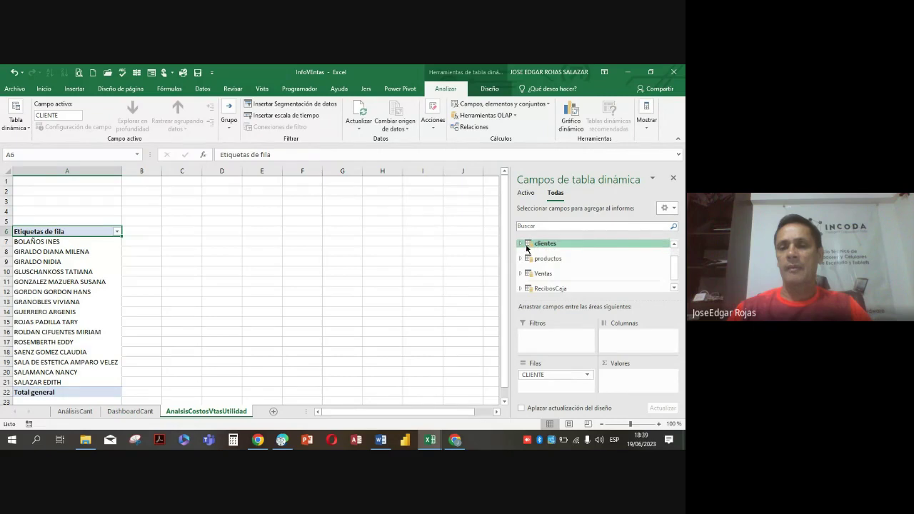
- Add the Ventas measures TotalVtas, TotalCostos and UtilidadBruta as pivot values
{"action": "scroll", "coordinate": [522, 261], "scroll_direction": "down", "scroll_amount": 1}
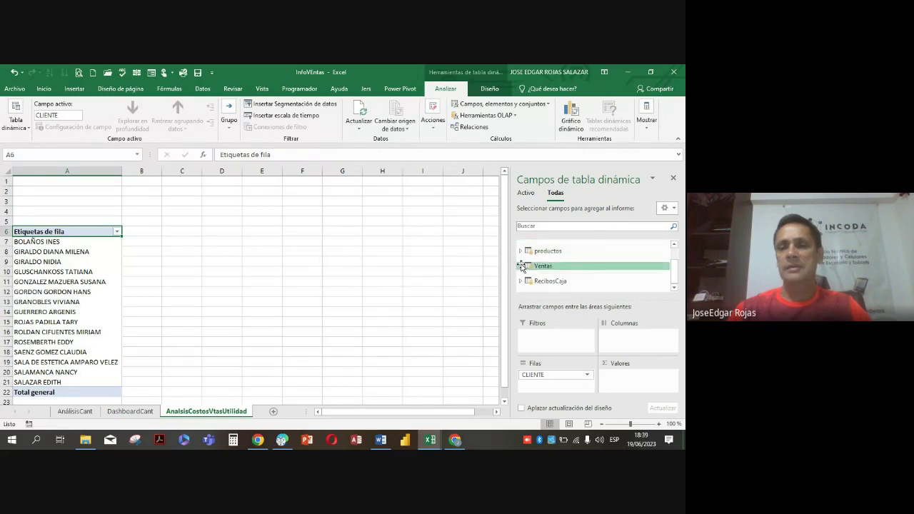
{"action": "left_click", "coordinate": [521, 265]}
{"action": "scroll", "coordinate": [572, 275], "scroll_direction": "down", "scroll_amount": 3}
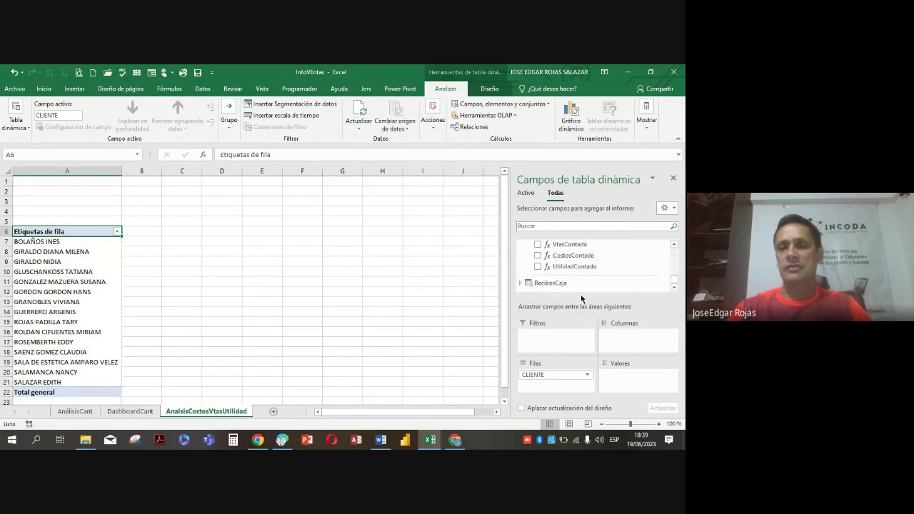
{"action": "scroll", "coordinate": [583, 285], "scroll_direction": "up", "scroll_amount": 1}
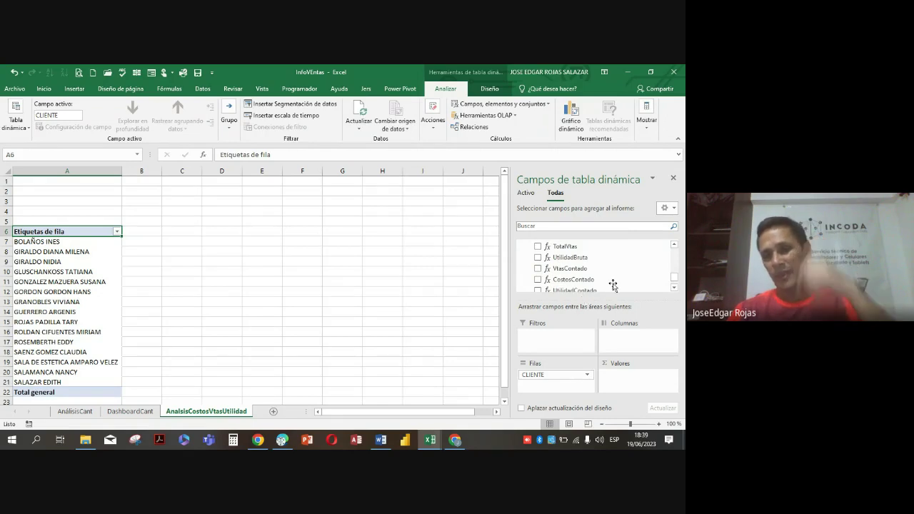
{"action": "scroll", "coordinate": [613, 285], "scroll_direction": "up", "scroll_amount": 2}
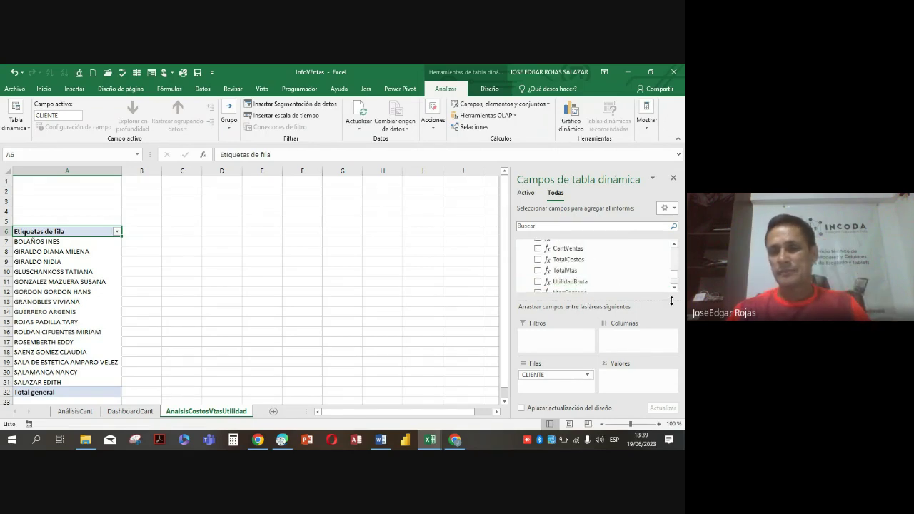
{"action": "scroll", "coordinate": [666, 299], "scroll_direction": "down", "scroll_amount": 1}
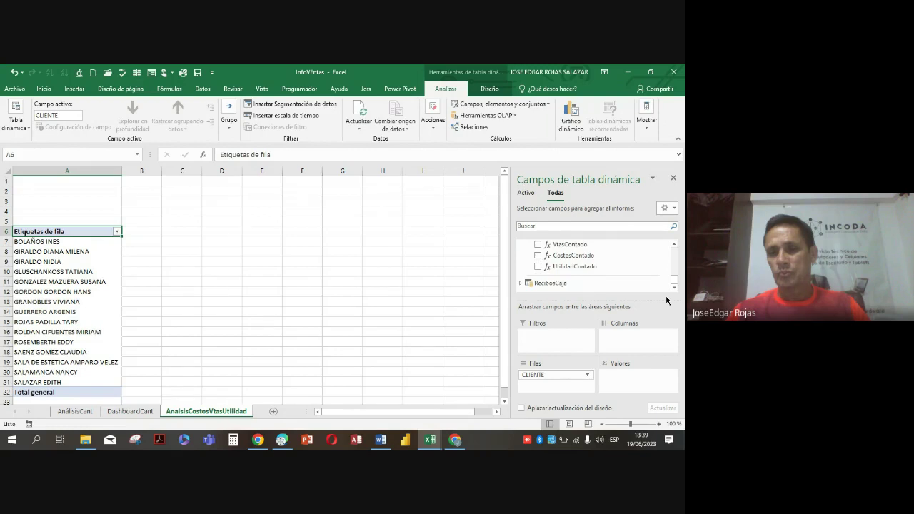
{"action": "scroll", "coordinate": [665, 295], "scroll_direction": "up", "scroll_amount": 2}
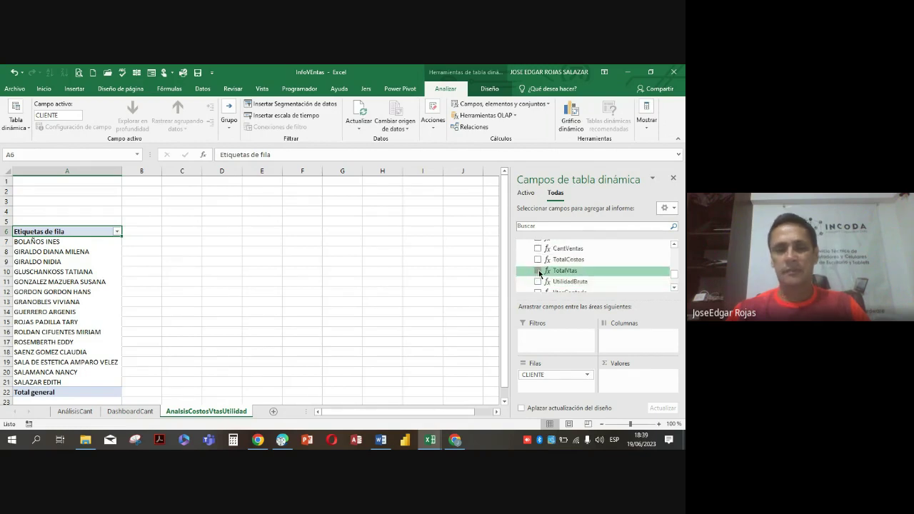
{"action": "left_click", "coordinate": [539, 271]}
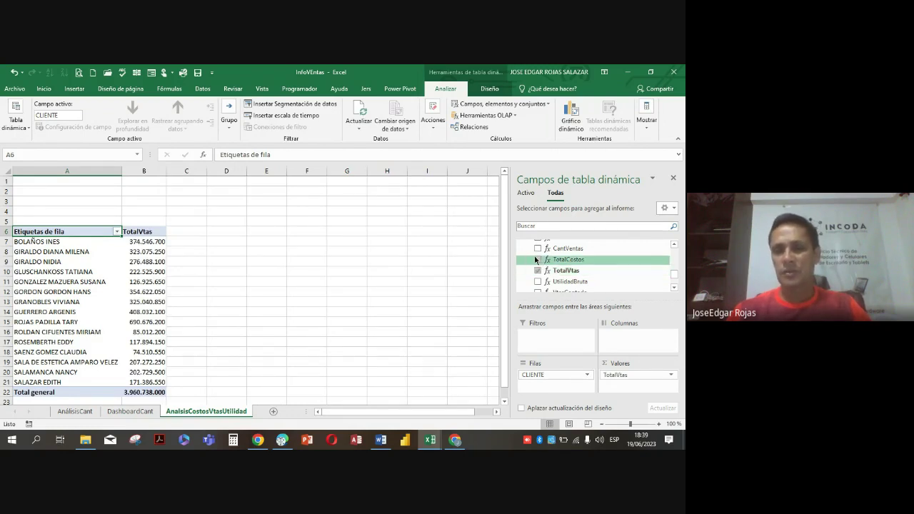
{"action": "left_click", "coordinate": [538, 260]}
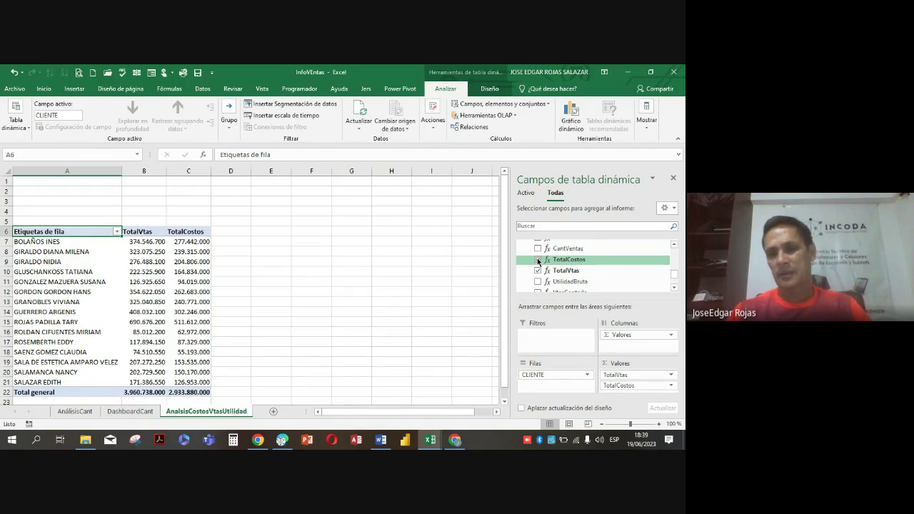
{"action": "left_click", "coordinate": [538, 282]}
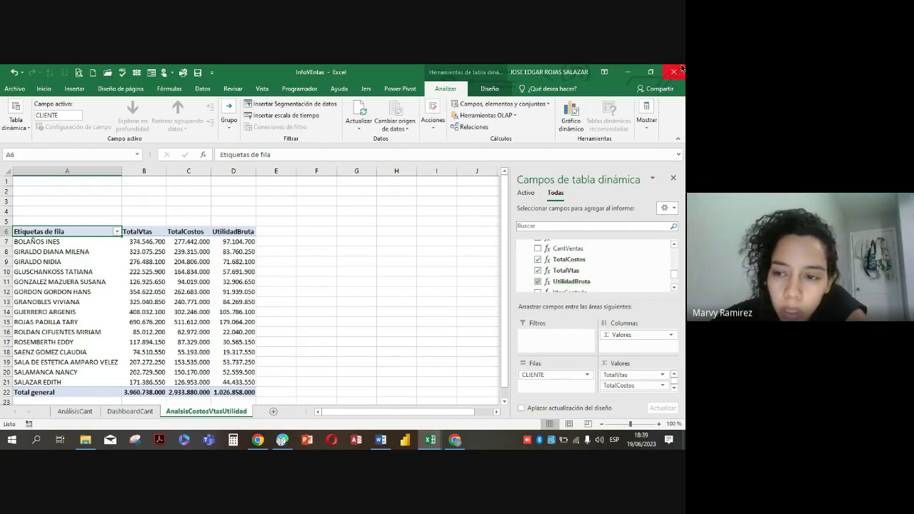
{"action": "left_click", "coordinate": [571, 115]}
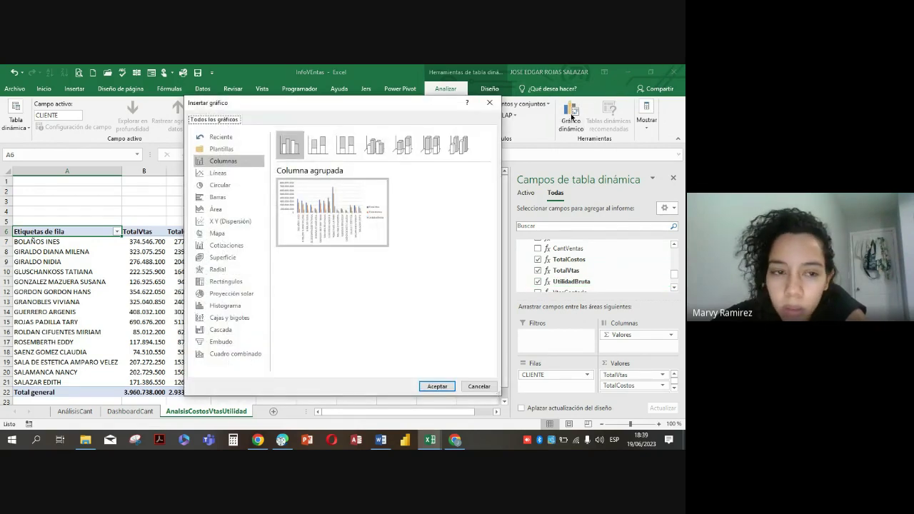
- Insert a 3D stacked column pivot chart and move it right of the pivot's value columns
{"action": "left_click", "coordinate": [406, 146]}
{"action": "mouse_move", "coordinate": [381, 440]}
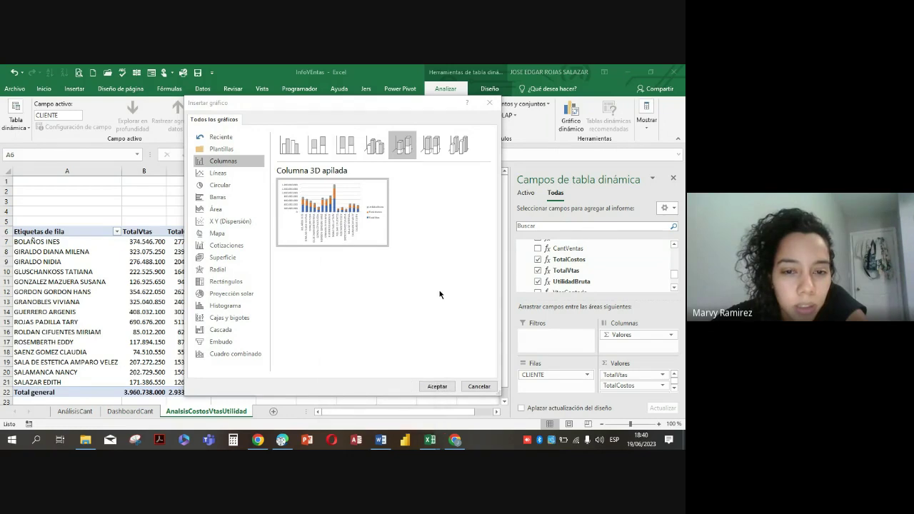
{"action": "left_click", "coordinate": [437, 385]}
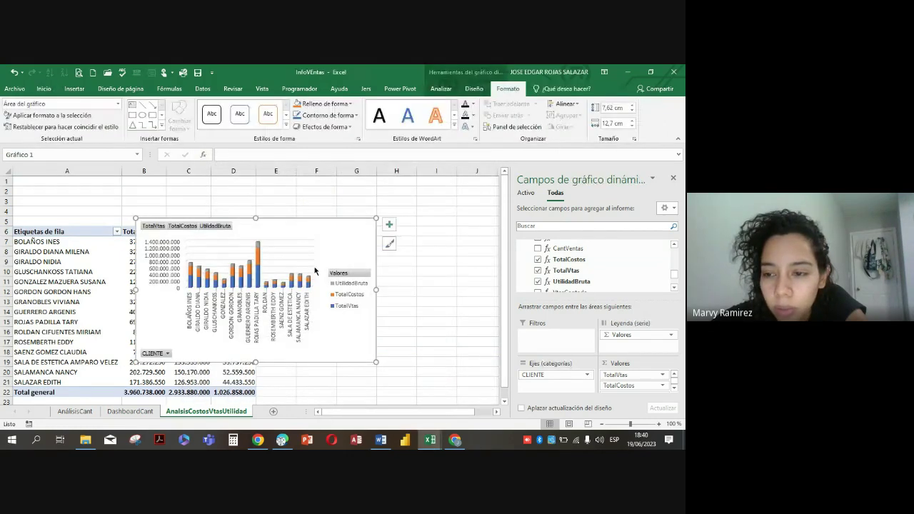
{"action": "left_click_drag", "start_coordinate": [320, 244], "coordinate": [462, 242]}
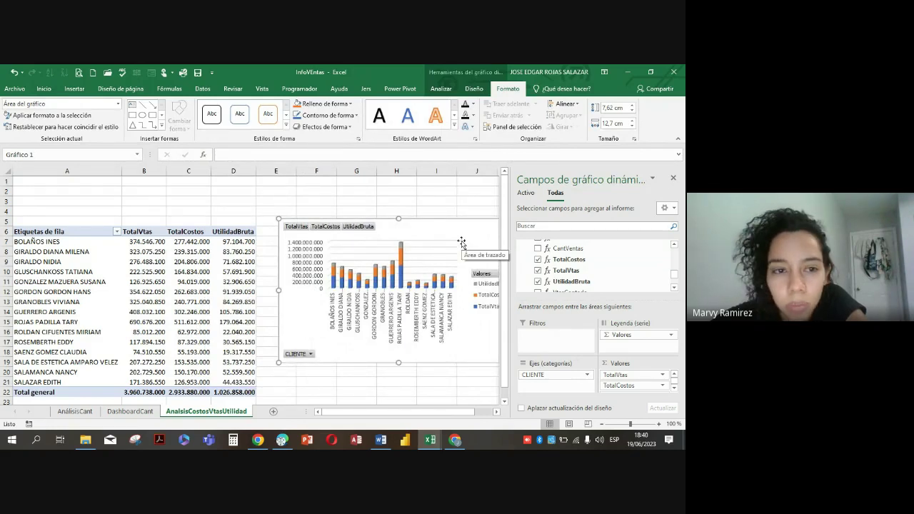
- Make the pivot chart taller and wider so the client names fit along its axis
{"action": "left_click_drag", "start_coordinate": [398, 364], "coordinate": [397, 394]}
{"action": "scroll", "coordinate": [414, 366], "scroll_direction": "down", "scroll_amount": 1}
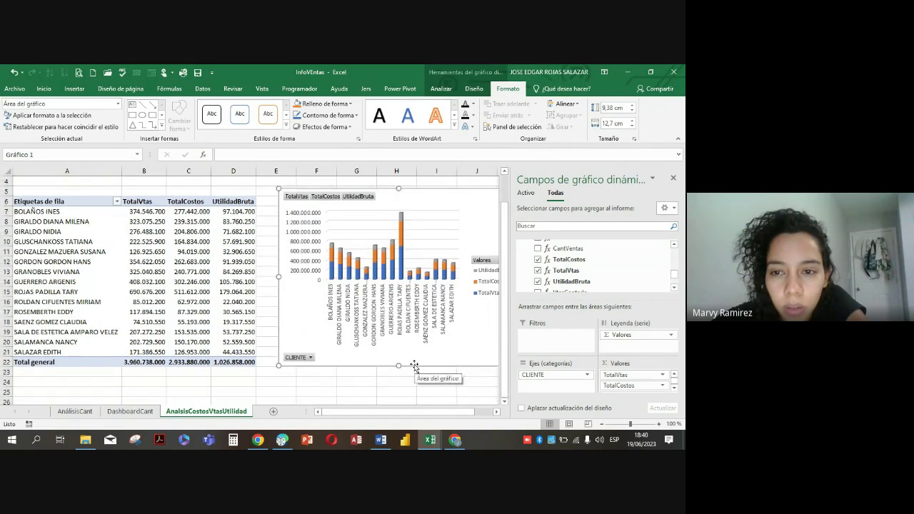
{"action": "scroll", "coordinate": [414, 366], "scroll_direction": "down", "scroll_amount": 1}
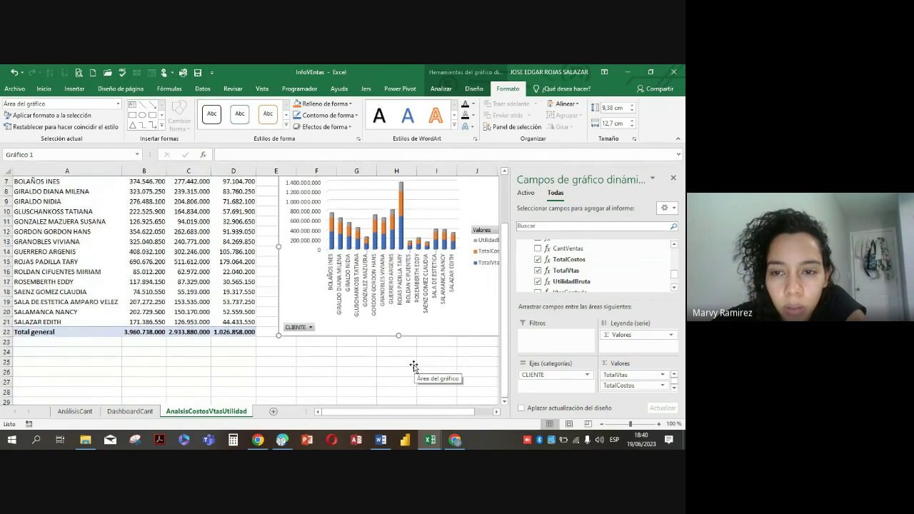
{"action": "scroll", "coordinate": [414, 366], "scroll_direction": "up", "scroll_amount": 2}
{"action": "scroll", "coordinate": [414, 367], "scroll_direction": "down", "scroll_amount": 2}
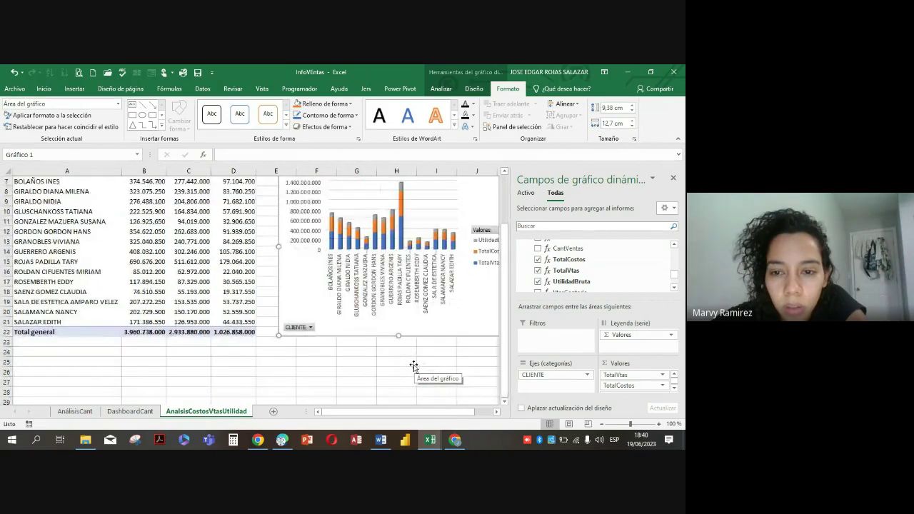
{"action": "left_click", "coordinate": [160, 355]}
{"action": "scroll", "coordinate": [160, 353], "scroll_direction": "up", "scroll_amount": 2}
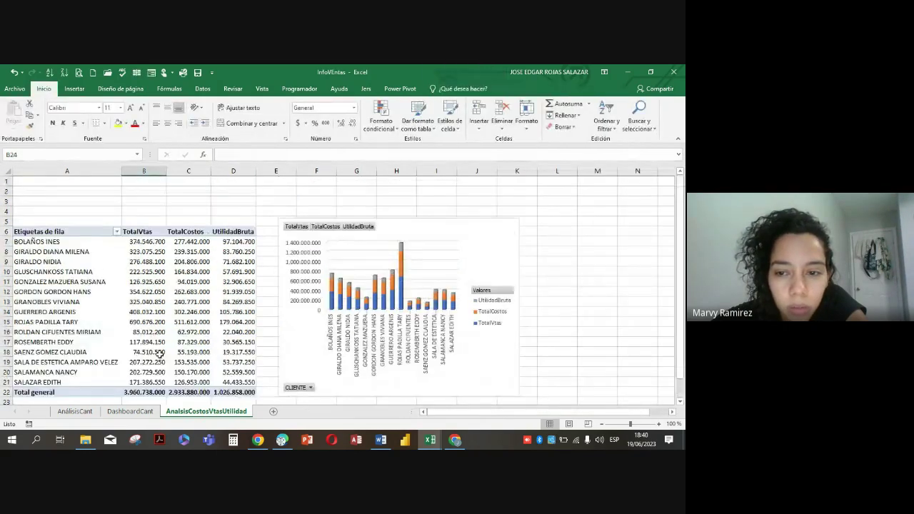
{"action": "left_click", "coordinate": [488, 250]}
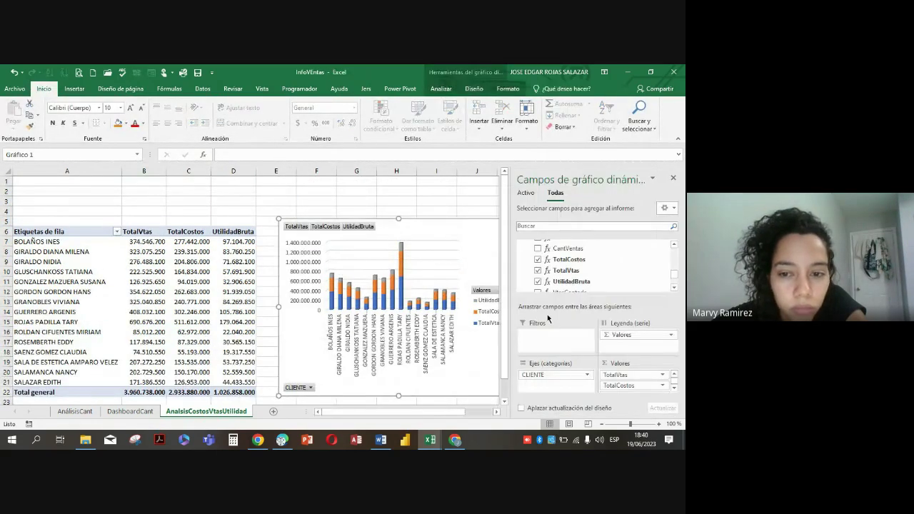
{"action": "left_click", "coordinate": [673, 177]}
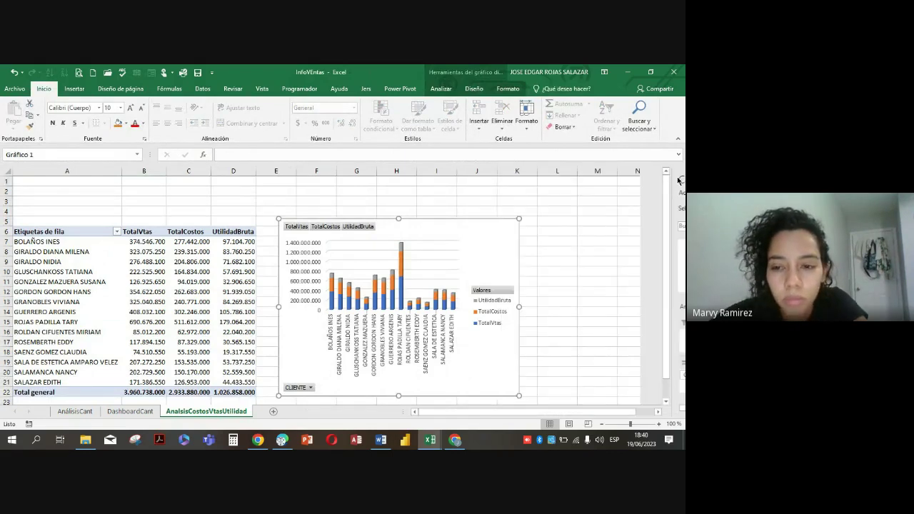
{"action": "left_click_drag", "start_coordinate": [554, 306], "coordinate": [590, 302]}
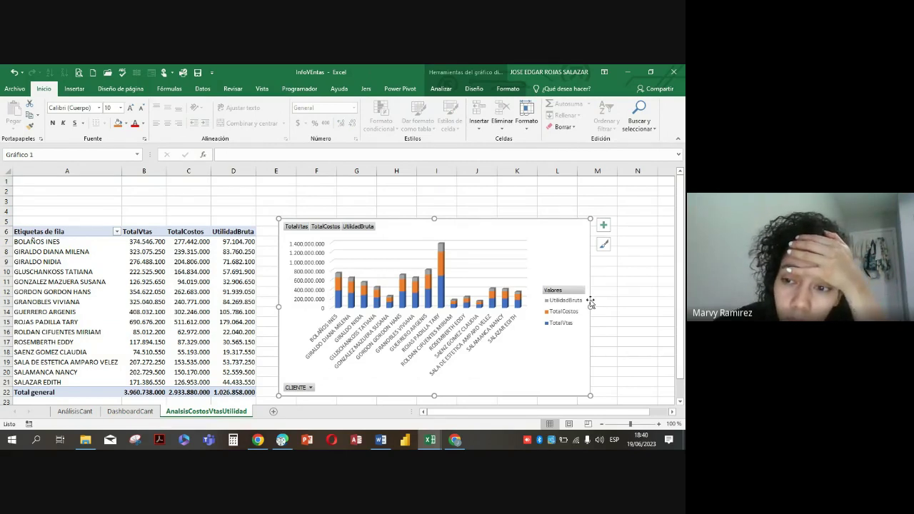
{"action": "scroll", "coordinate": [429, 307], "scroll_direction": "down", "scroll_amount": 3}
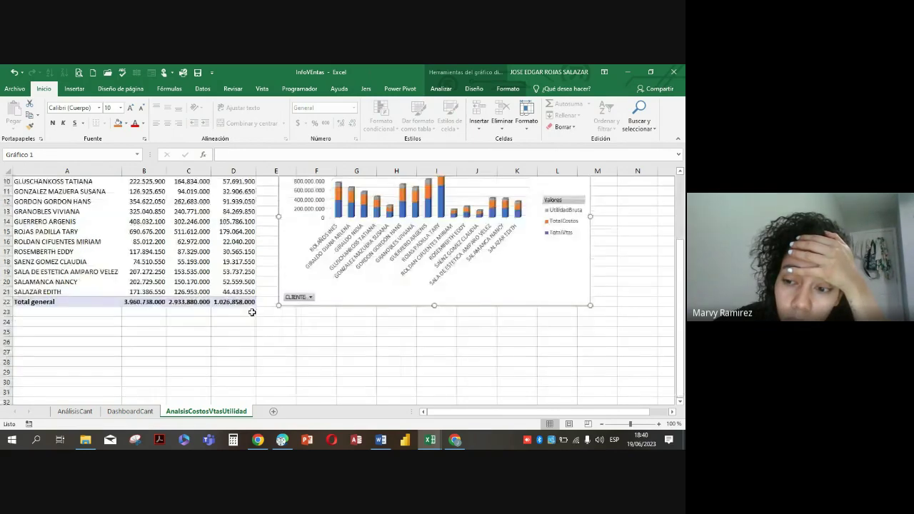
{"action": "scroll", "coordinate": [250, 310], "scroll_direction": "up", "scroll_amount": 2}
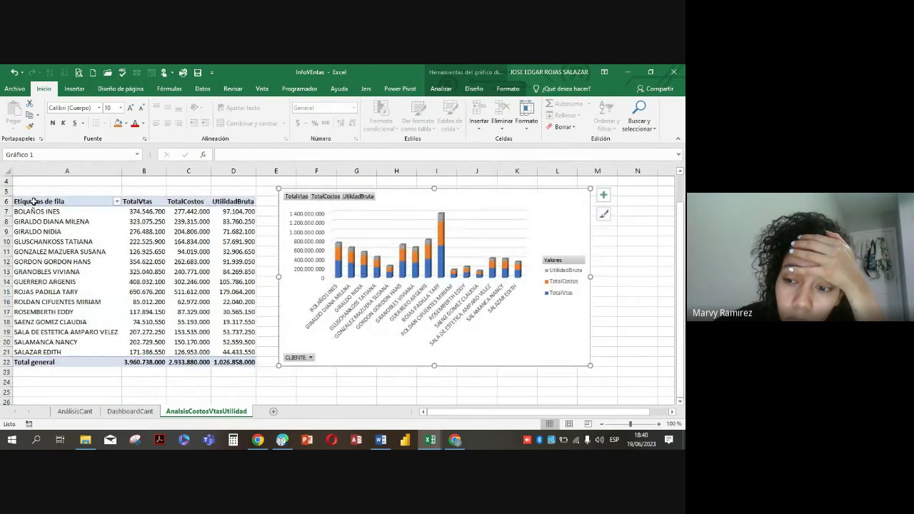
{"action": "left_click_drag", "start_coordinate": [34, 202], "coordinate": [244, 362]}
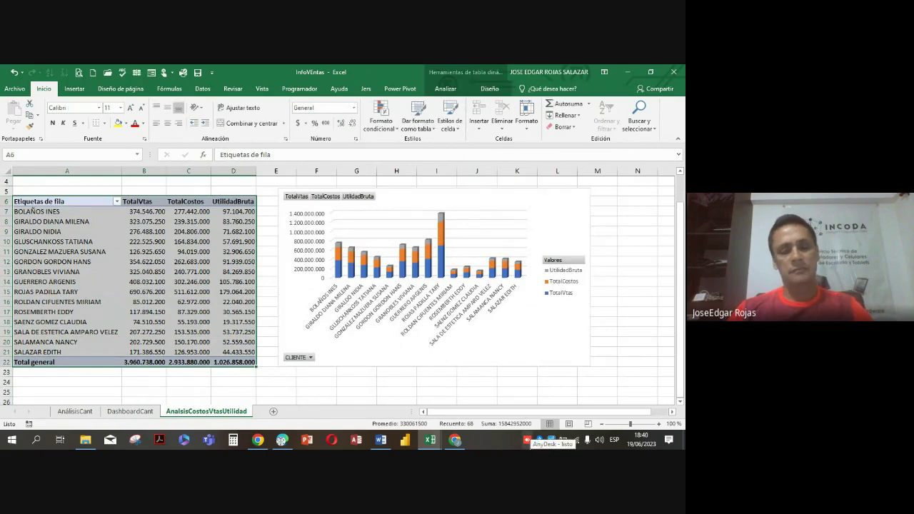
- Copy the client pivot table to A26 and show its field list
{"action": "key", "text": "ctrl+c"}
{"action": "scroll", "coordinate": [240, 330], "scroll_direction": "down", "scroll_amount": 5}
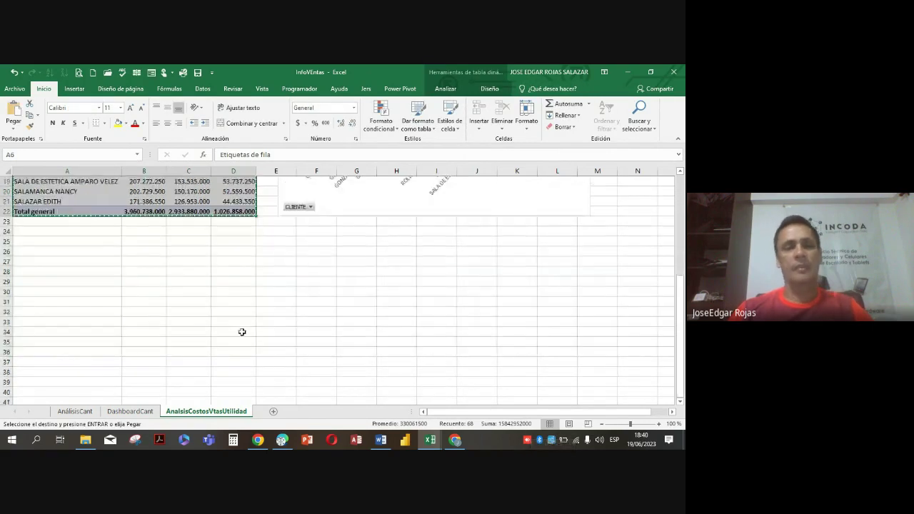
{"action": "left_click", "coordinate": [45, 255]}
{"action": "key", "text": "ctrl+v"}
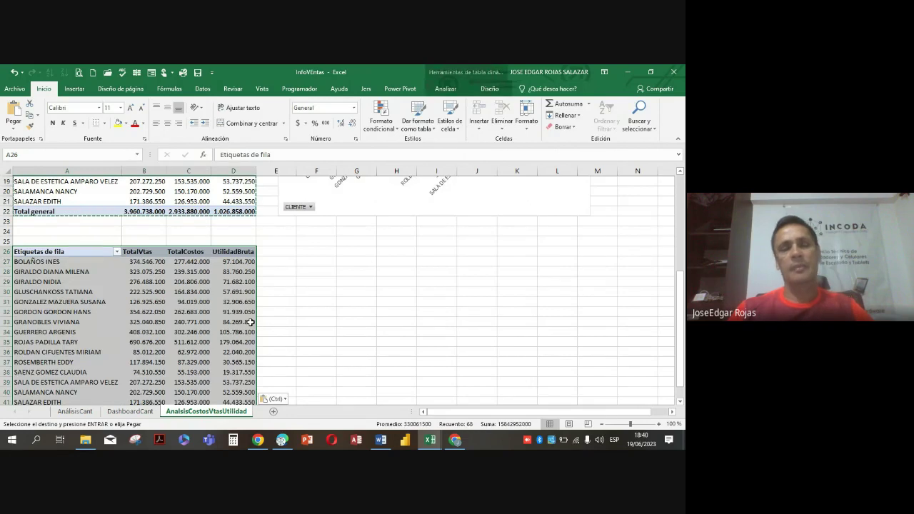
{"action": "left_click", "coordinate": [117, 294]}
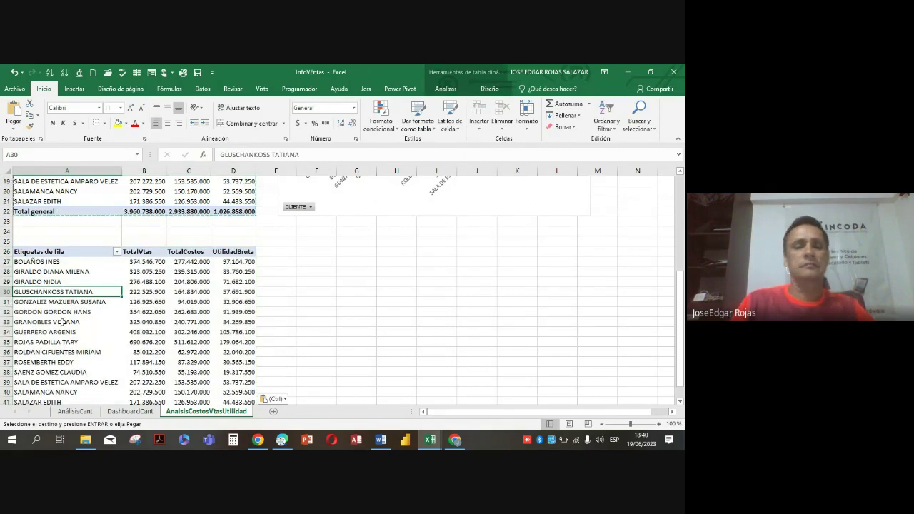
{"action": "right_click", "coordinate": [77, 293]}
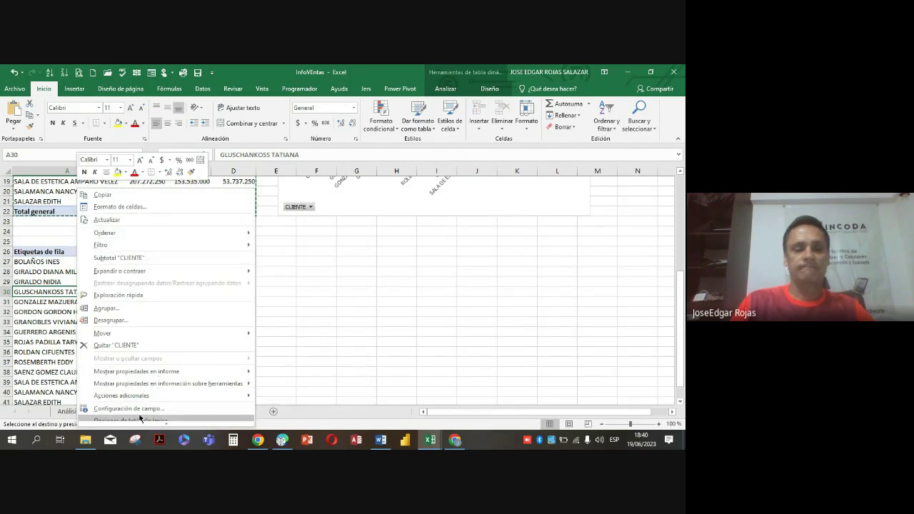
{"action": "mouse_move", "coordinate": [140, 420]}
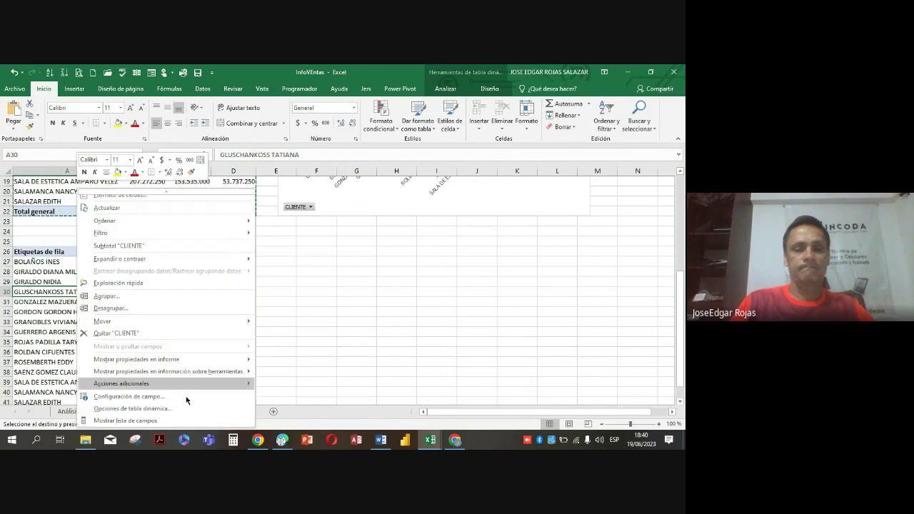
{"action": "left_click", "coordinate": [132, 420]}
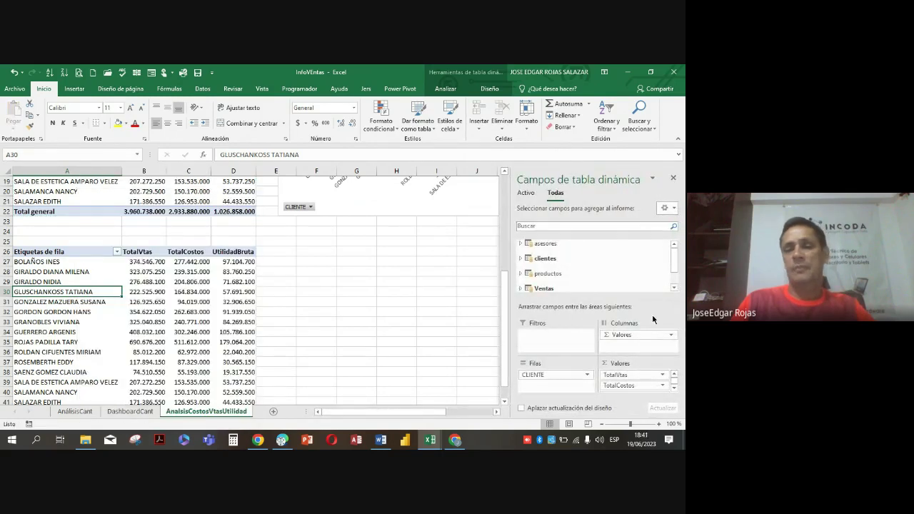
- Replace CLIENTE with asesores ASESORES in the copied pivot's rows
{"action": "left_click_drag", "start_coordinate": [532, 373], "coordinate": [418, 374]}
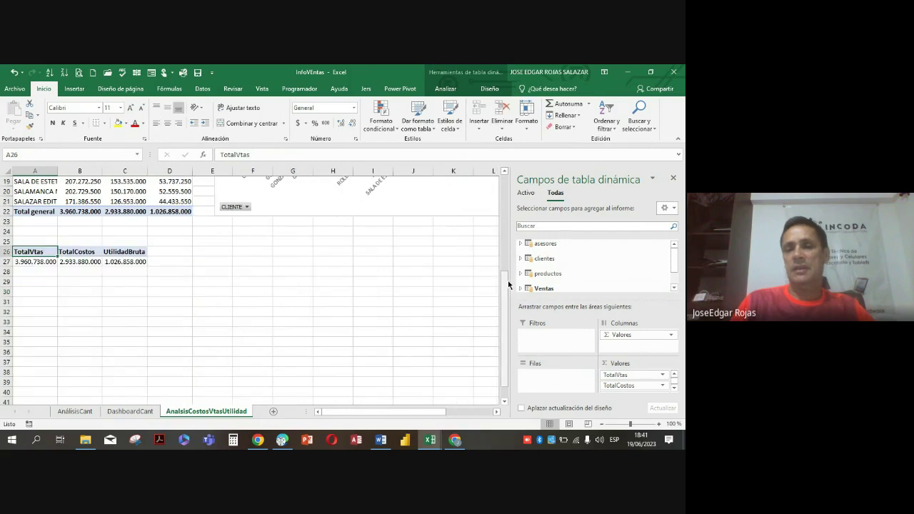
{"action": "left_click", "coordinate": [520, 243]}
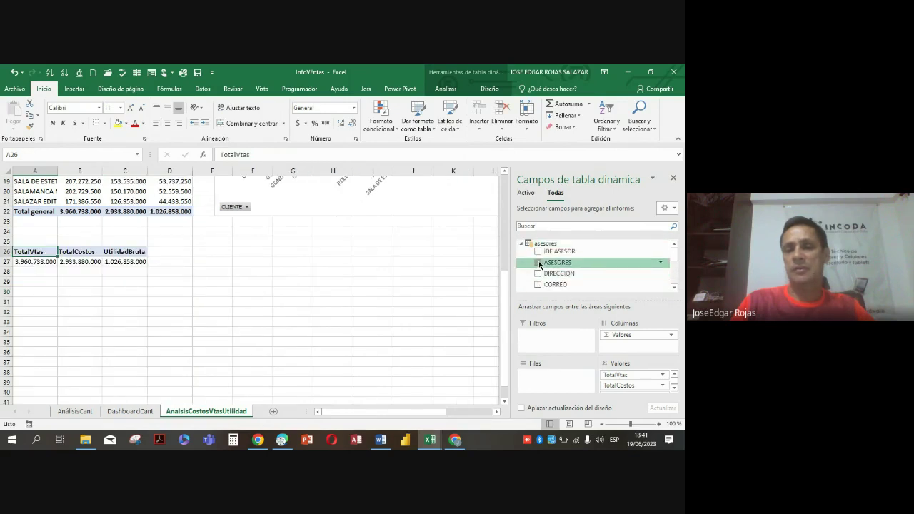
{"action": "left_click", "coordinate": [538, 263]}
{"action": "left_click", "coordinate": [137, 374]}
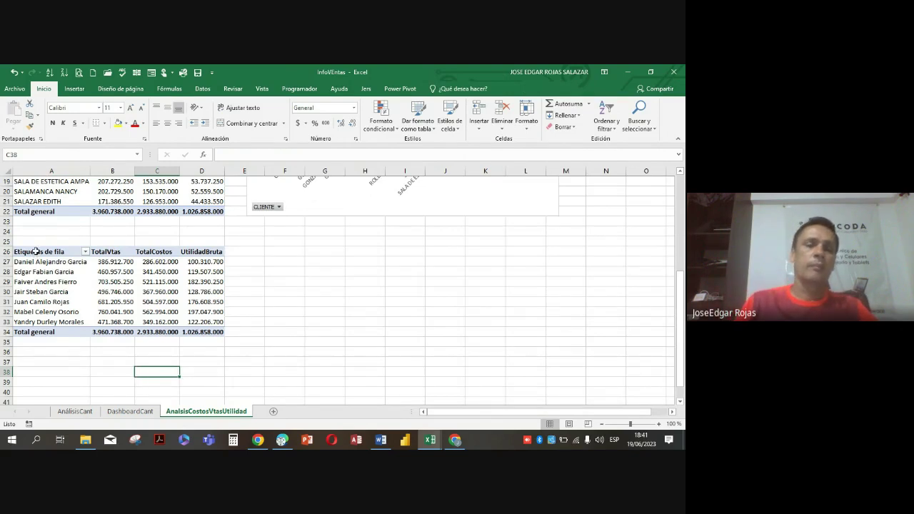
{"action": "left_click_drag", "start_coordinate": [36, 252], "coordinate": [186, 330]}
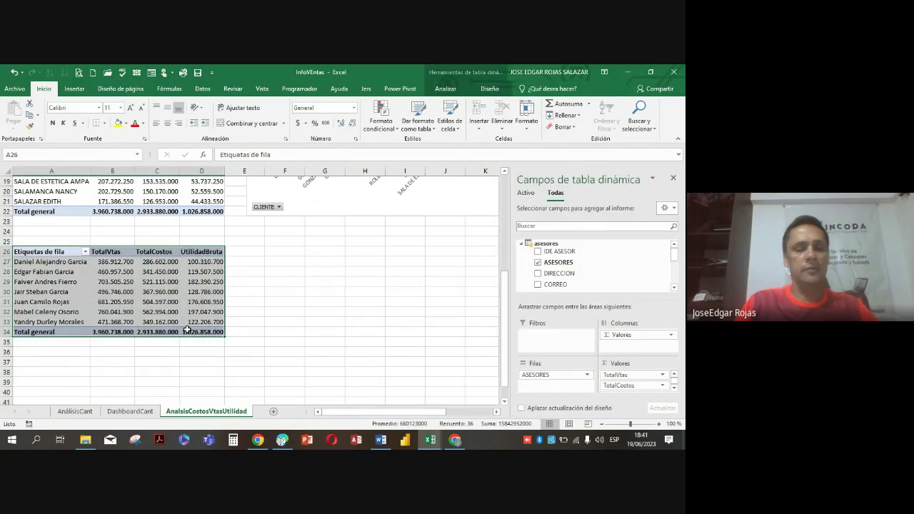
{"action": "key", "text": "ctrl+c"}
- Paste the advisor pivot at A38 and swap ASESORES for the productos Producto field
{"action": "left_click", "coordinate": [53, 371]}
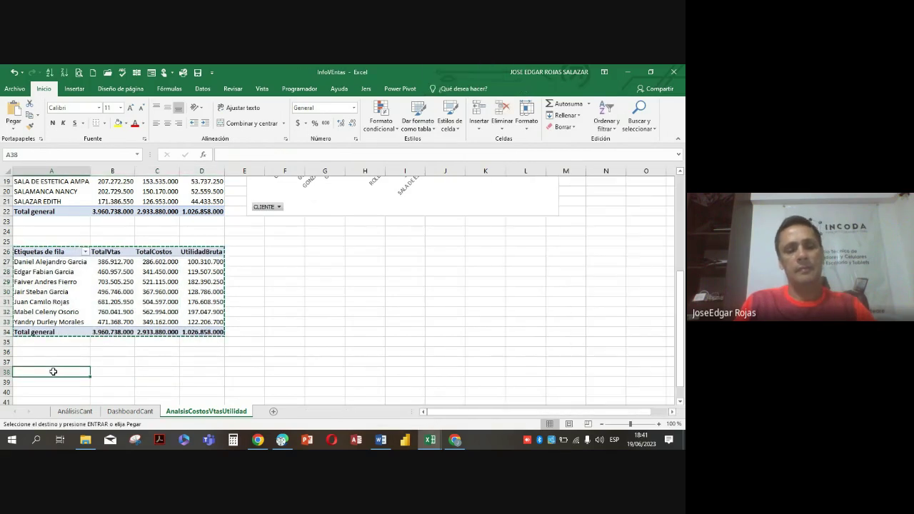
{"action": "key", "text": "ctrl+v"}
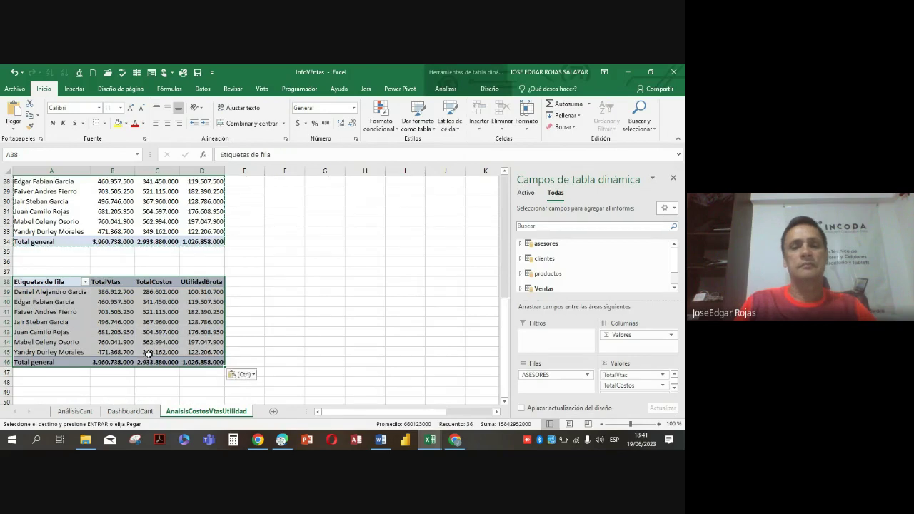
{"action": "left_click_drag", "start_coordinate": [535, 374], "coordinate": [377, 353]}
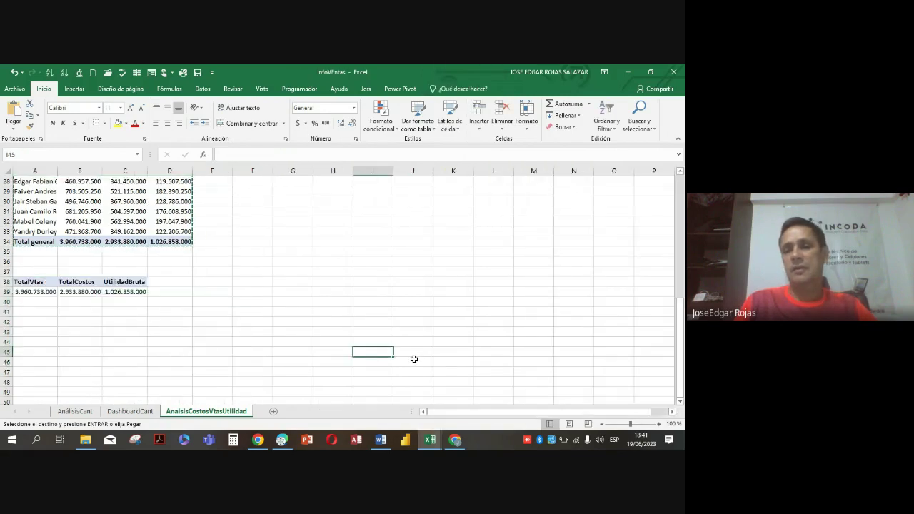
{"action": "left_click", "coordinate": [95, 293]}
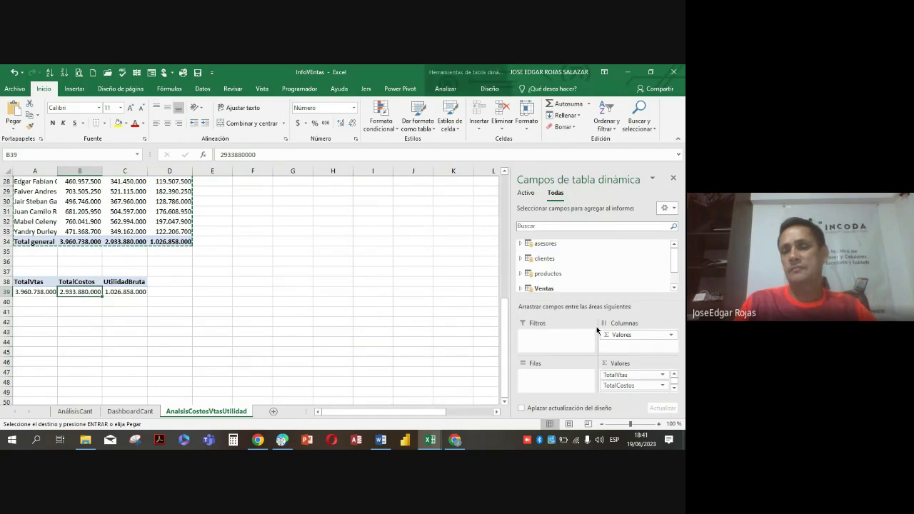
{"action": "left_click", "coordinate": [521, 274]}
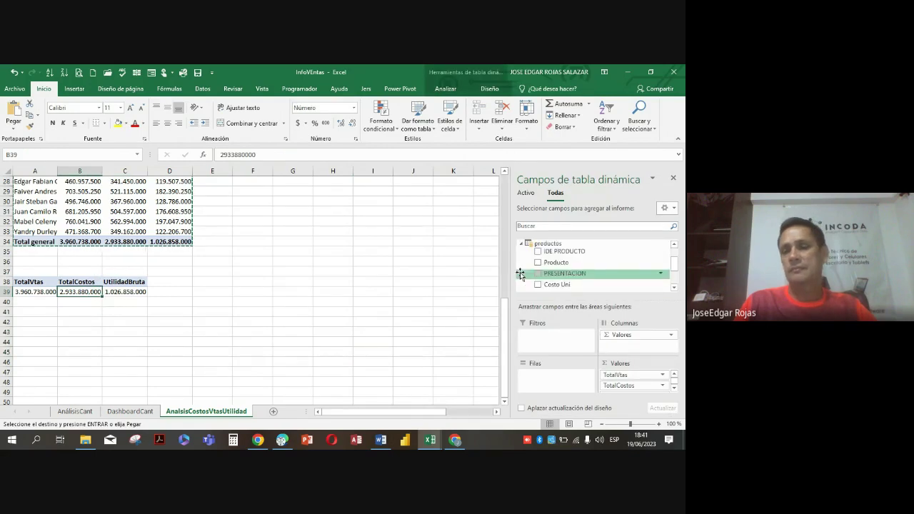
{"action": "left_click", "coordinate": [539, 264]}
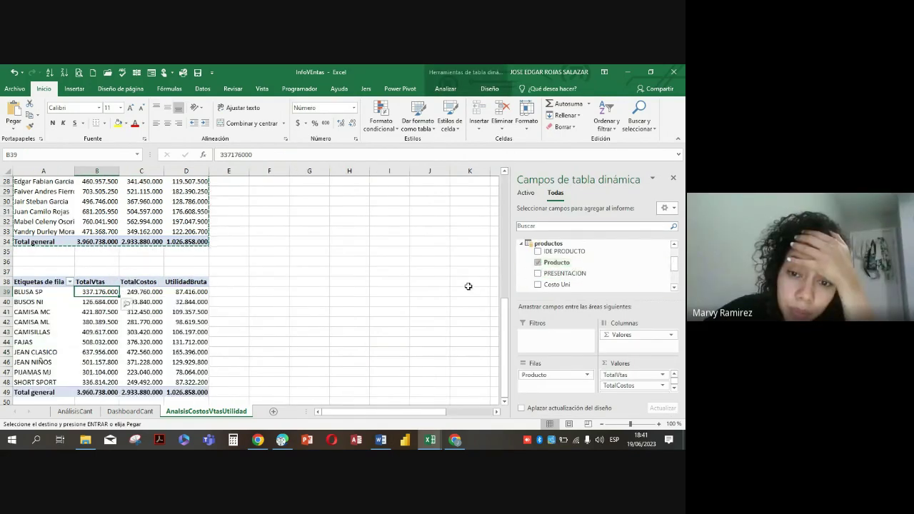
- Copy the product pivot table A38:D49
{"action": "left_click", "coordinate": [247, 323]}
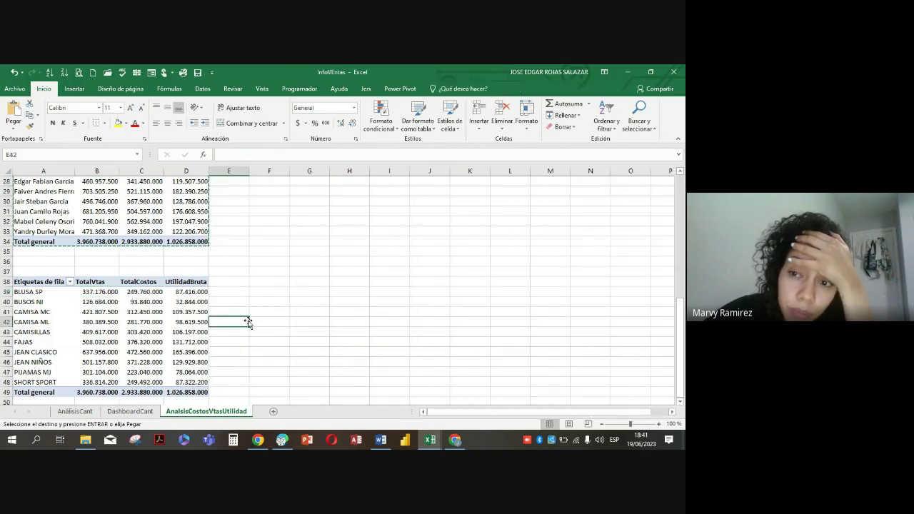
{"action": "key", "text": "Escape"}
{"action": "scroll", "coordinate": [248, 322], "scroll_direction": "up", "scroll_amount": 3}
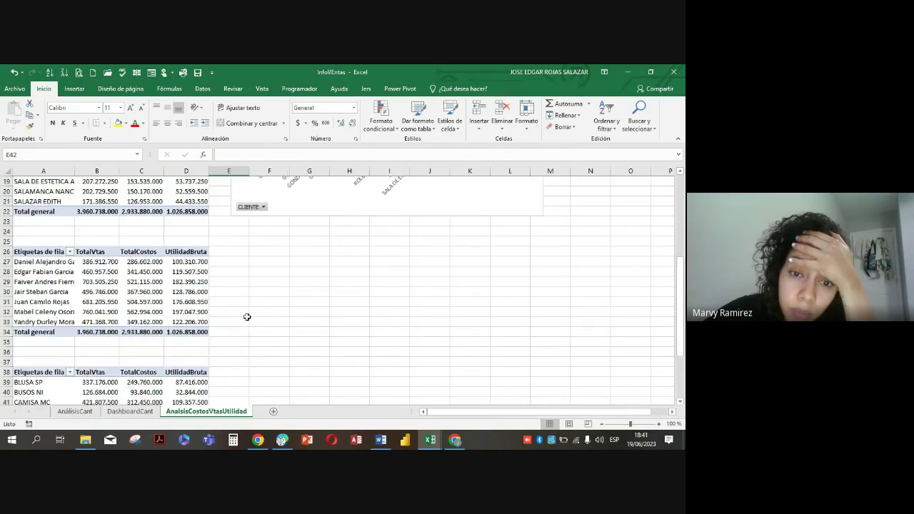
{"action": "scroll", "coordinate": [248, 320], "scroll_direction": "down", "scroll_amount": 9}
{"action": "scroll", "coordinate": [247, 317], "scroll_direction": "up", "scroll_amount": 4}
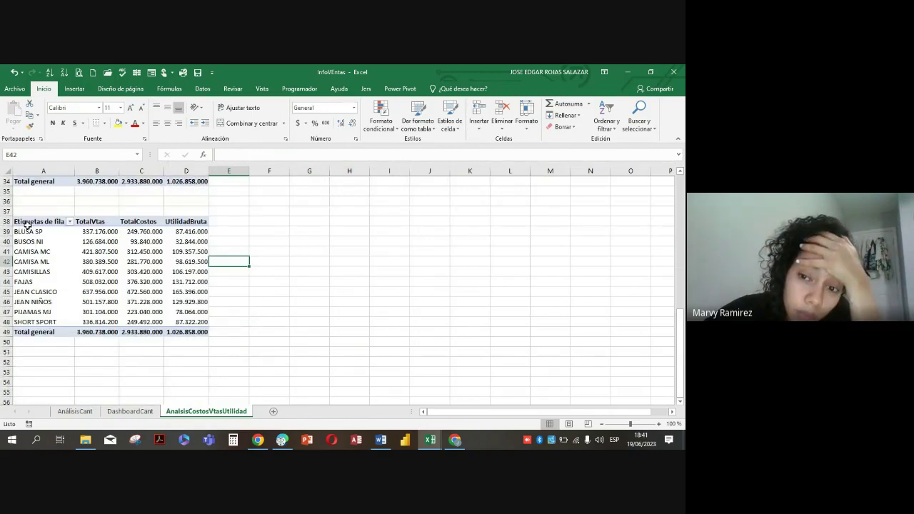
{"action": "left_click_drag", "start_coordinate": [26, 225], "coordinate": [187, 335]}
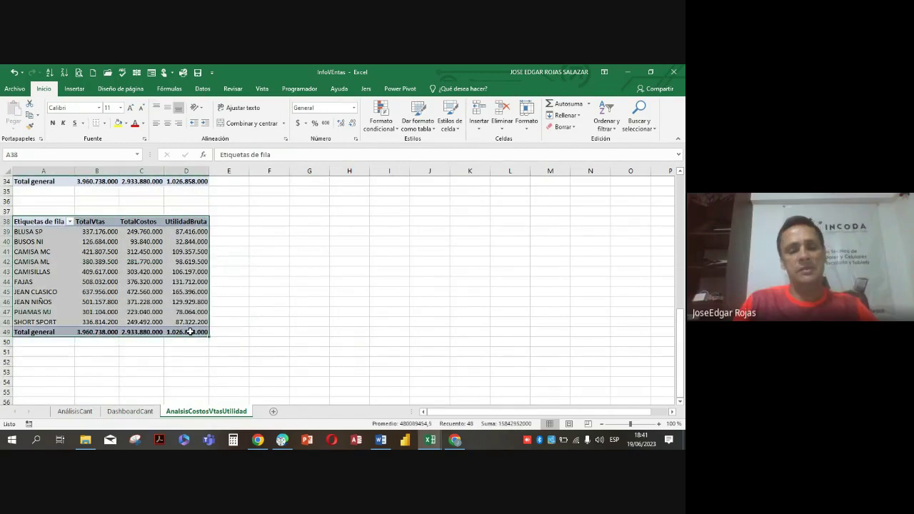
{"action": "key", "text": "ctrl+c"}
{"action": "left_click", "coordinate": [45, 379]}
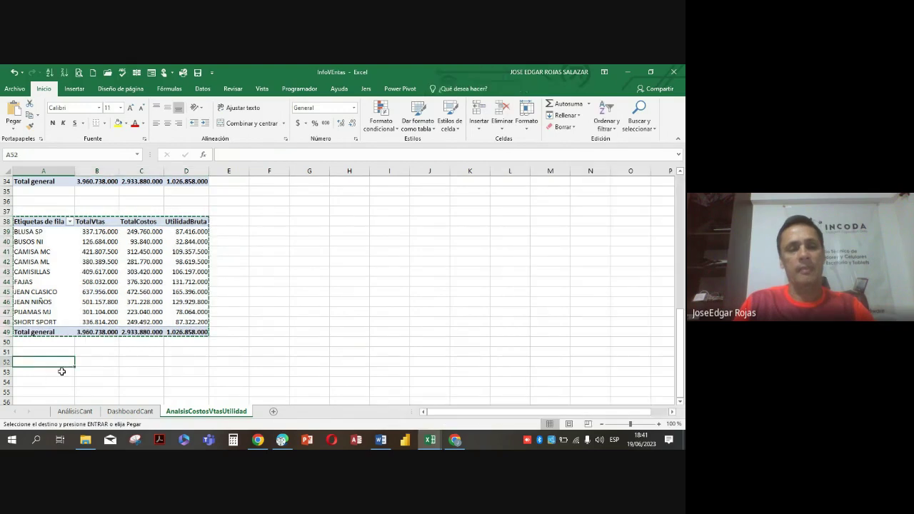
- Paste the copied pivot at A54 and remove Producto from its rows
{"action": "key", "text": "ctrl+v"}
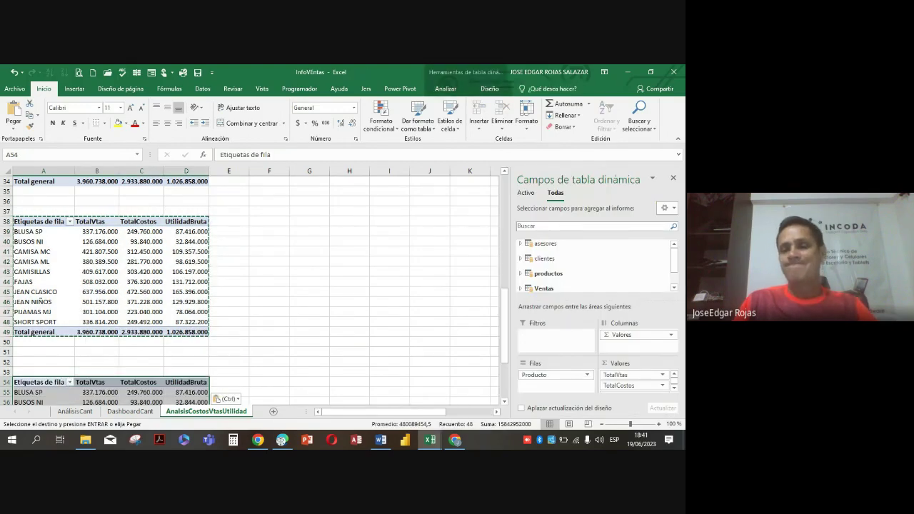
{"action": "left_click", "coordinate": [674, 287]}
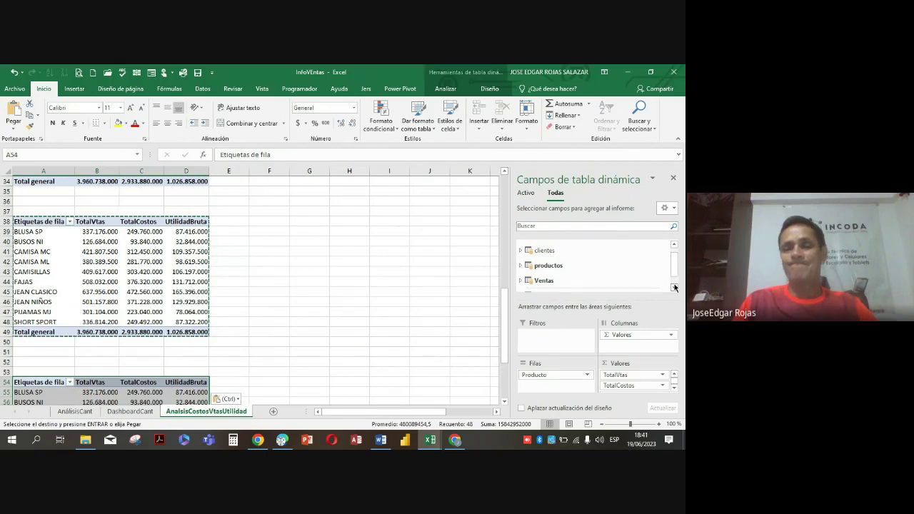
{"action": "left_click_drag", "start_coordinate": [545, 374], "coordinate": [455, 369]}
- Group the pasted pivot's rows by FECHA so totals split into 2019 and 2020
{"action": "left_click", "coordinate": [522, 281]}
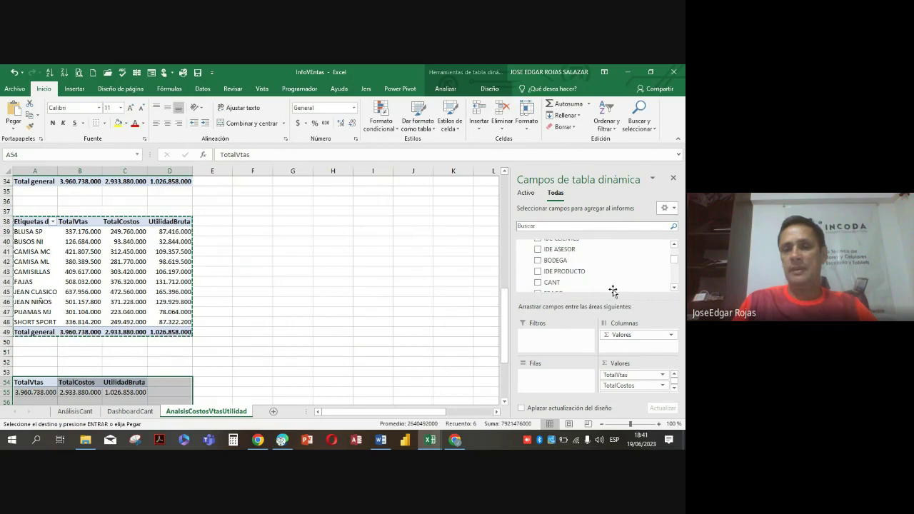
{"action": "scroll", "coordinate": [613, 289], "scroll_direction": "down", "scroll_amount": 2}
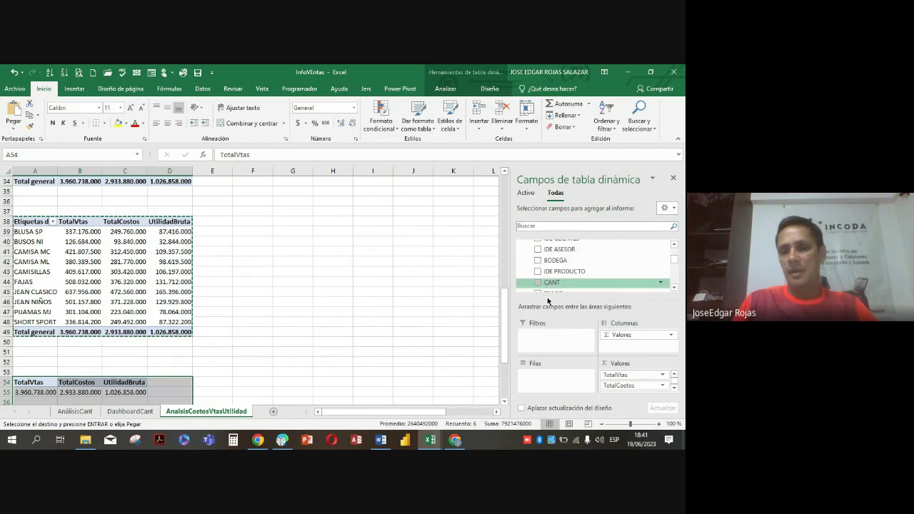
{"action": "scroll", "coordinate": [611, 298], "scroll_direction": "down", "scroll_amount": 1}
{"action": "scroll", "coordinate": [611, 300], "scroll_direction": "down", "scroll_amount": 2}
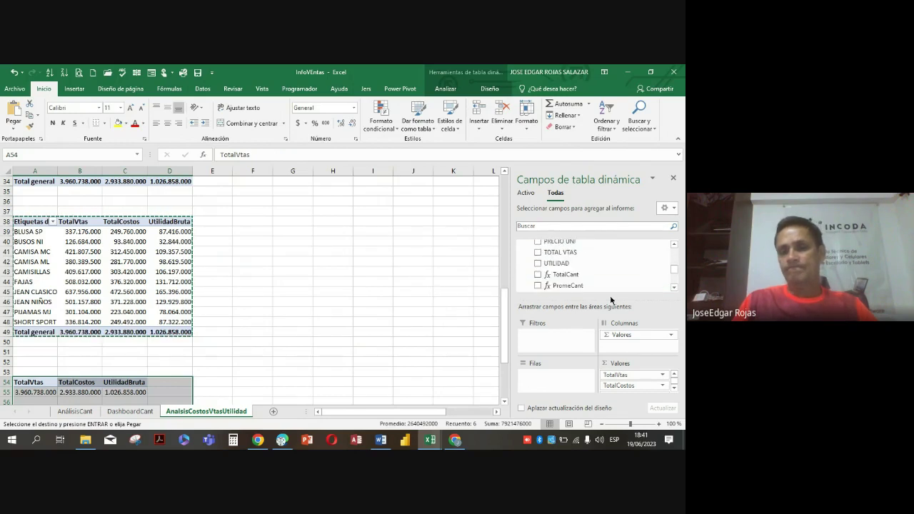
{"action": "scroll", "coordinate": [611, 300], "scroll_direction": "up", "scroll_amount": 1}
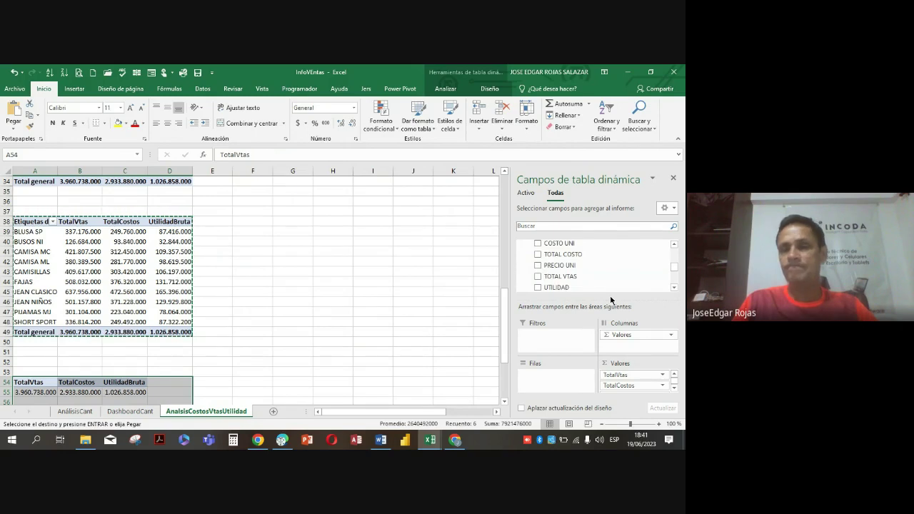
{"action": "scroll", "coordinate": [611, 300], "scroll_direction": "down", "scroll_amount": 1}
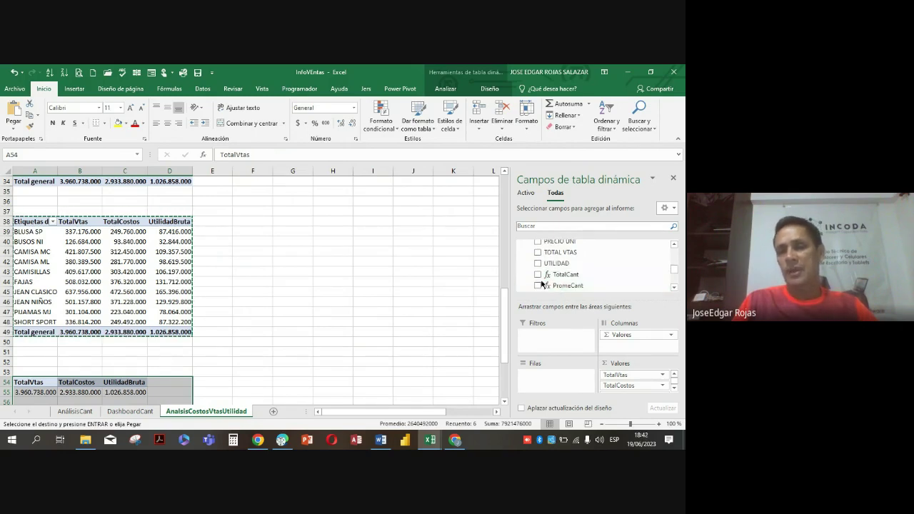
{"action": "scroll", "coordinate": [567, 280], "scroll_direction": "down", "scroll_amount": 4}
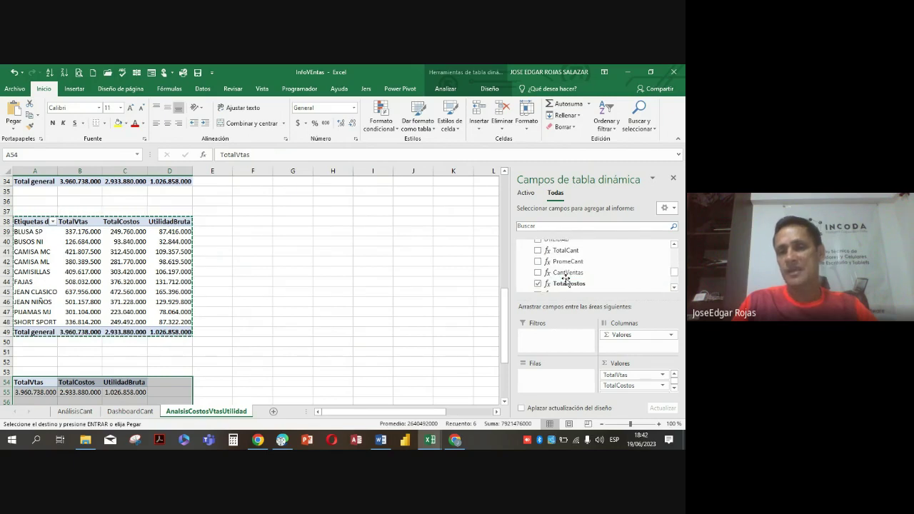
{"action": "scroll", "coordinate": [567, 283], "scroll_direction": "up", "scroll_amount": 5}
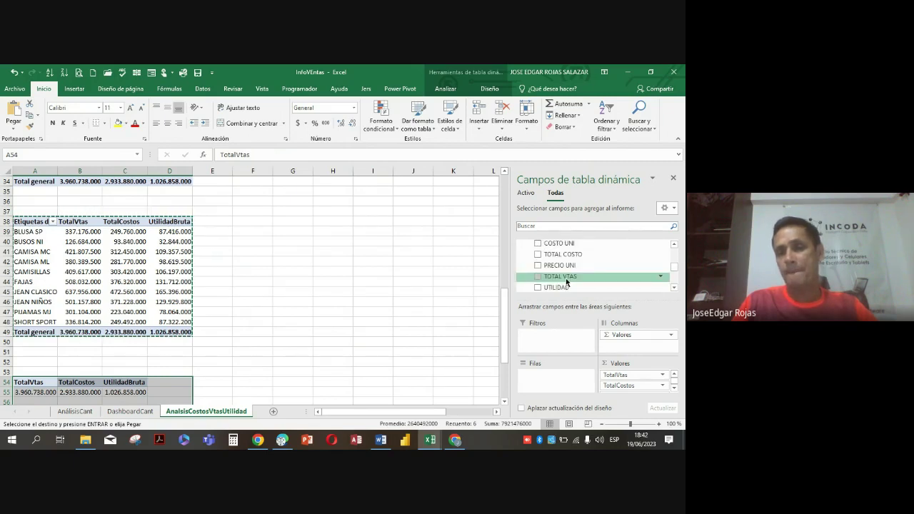
{"action": "scroll", "coordinate": [555, 285], "scroll_direction": "up", "scroll_amount": 3}
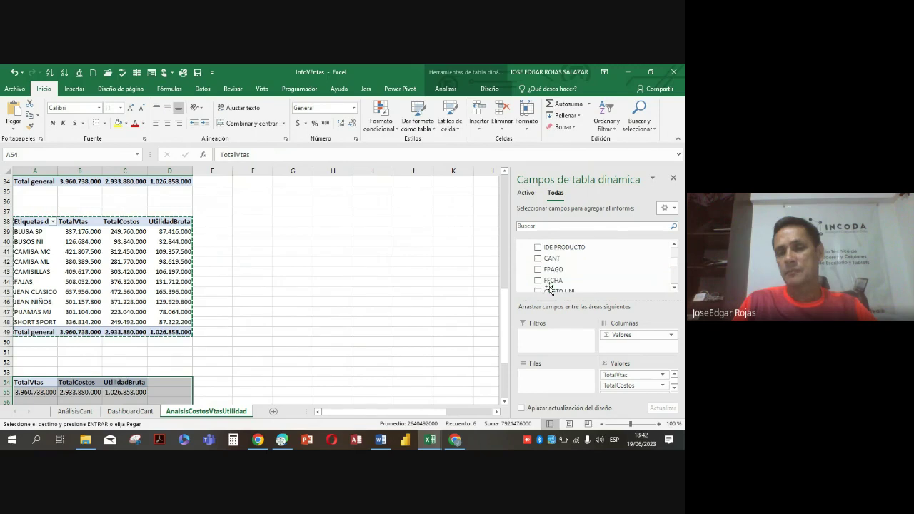
{"action": "scroll", "coordinate": [550, 288], "scroll_direction": "up", "scroll_amount": 3}
{"action": "scroll", "coordinate": [550, 288], "scroll_direction": "down", "scroll_amount": 4}
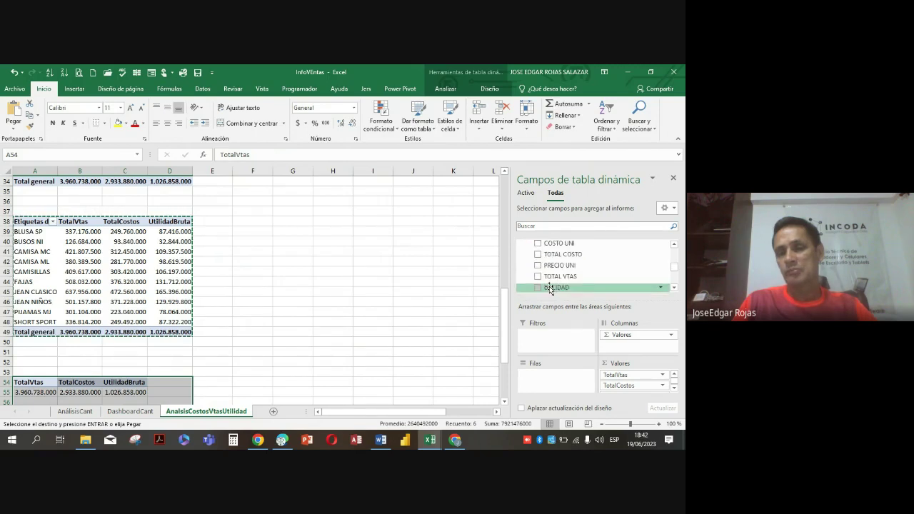
{"action": "scroll", "coordinate": [550, 290], "scroll_direction": "down", "scroll_amount": 1}
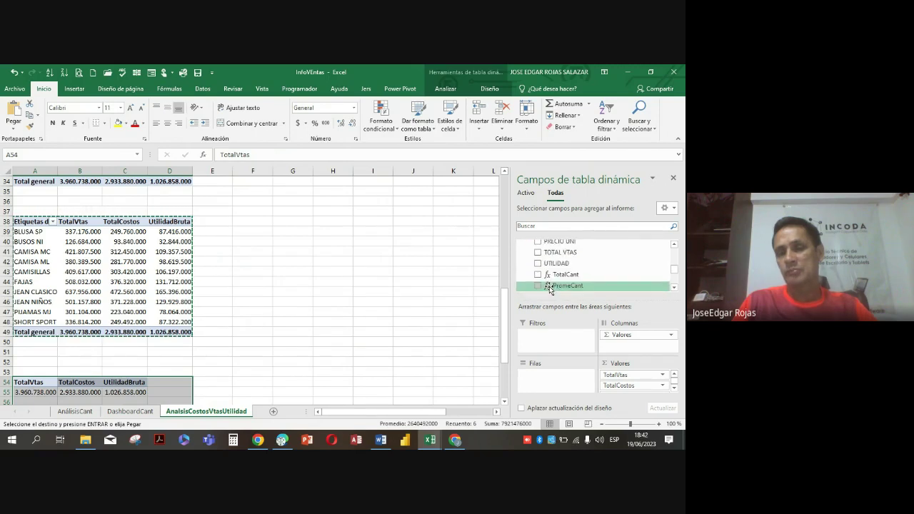
{"action": "scroll", "coordinate": [550, 288], "scroll_direction": "up", "scroll_amount": 1}
{"action": "scroll", "coordinate": [550, 289], "scroll_direction": "up", "scroll_amount": 2}
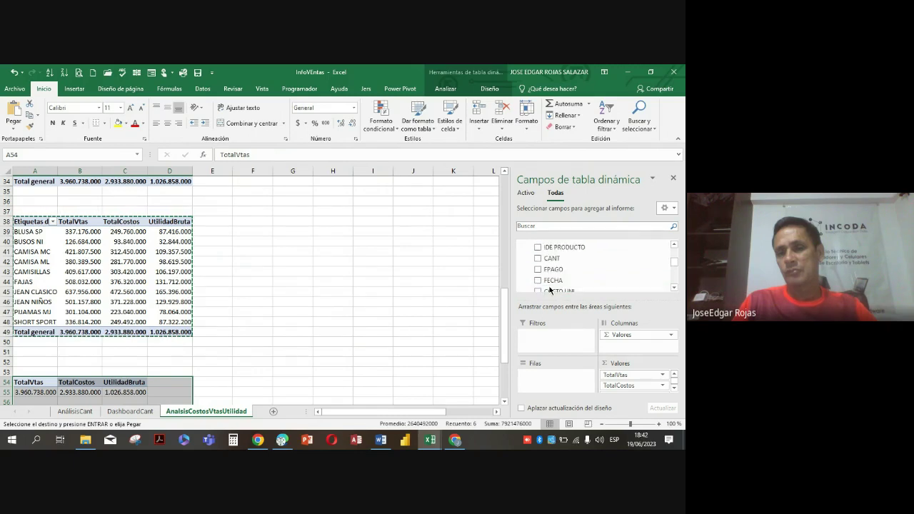
{"action": "scroll", "coordinate": [550, 290], "scroll_direction": "up", "scroll_amount": 2}
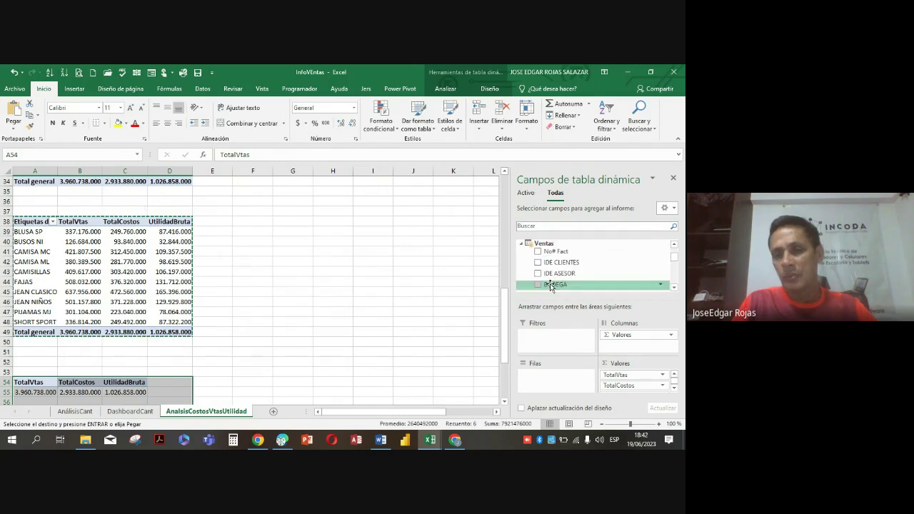
{"action": "left_click", "coordinate": [674, 288]}
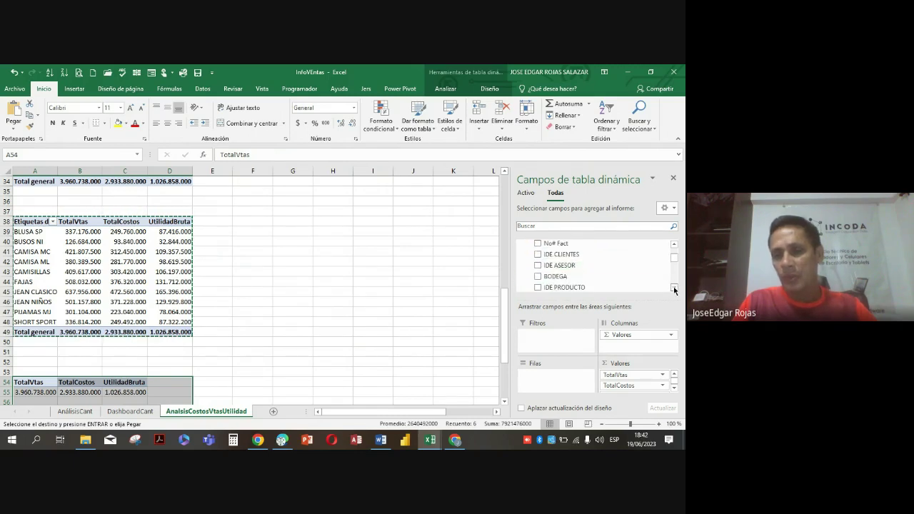
{"action": "left_click", "coordinate": [675, 287]}
{"action": "left_click", "coordinate": [674, 288]}
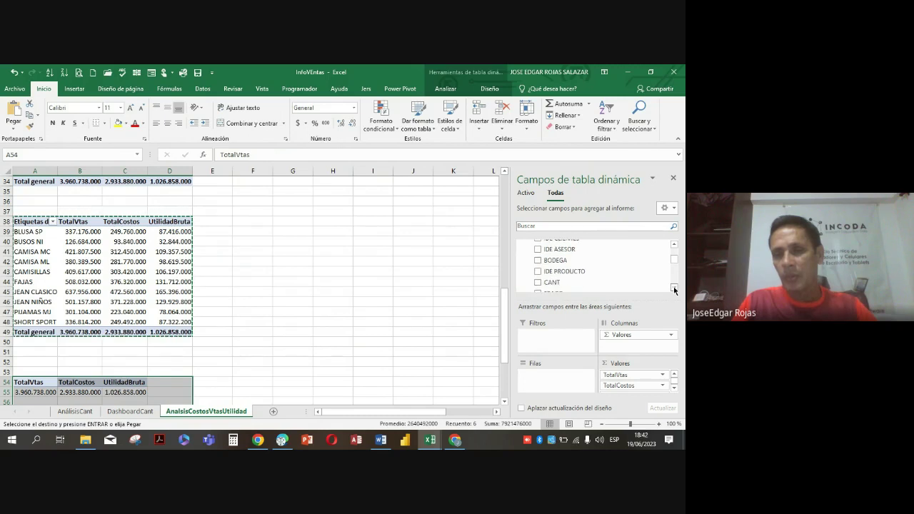
{"action": "left_click", "coordinate": [674, 288]}
{"action": "left_click", "coordinate": [674, 288]}
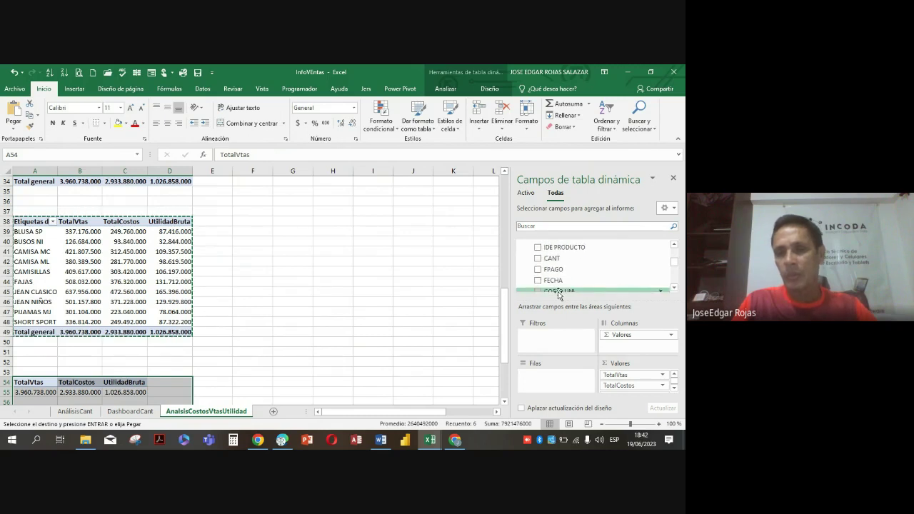
{"action": "left_click_drag", "start_coordinate": [564, 280], "coordinate": [557, 384]}
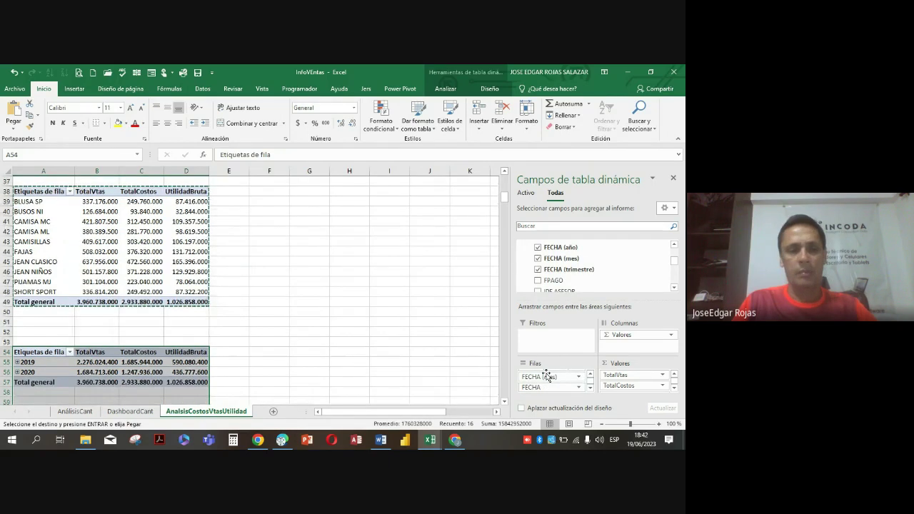
{"action": "right_click", "coordinate": [35, 363]}
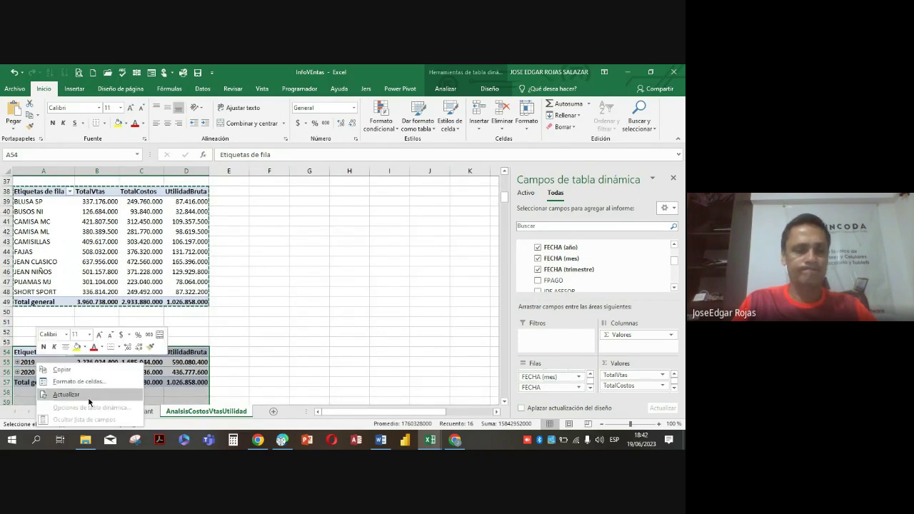
{"action": "left_click", "coordinate": [259, 349]}
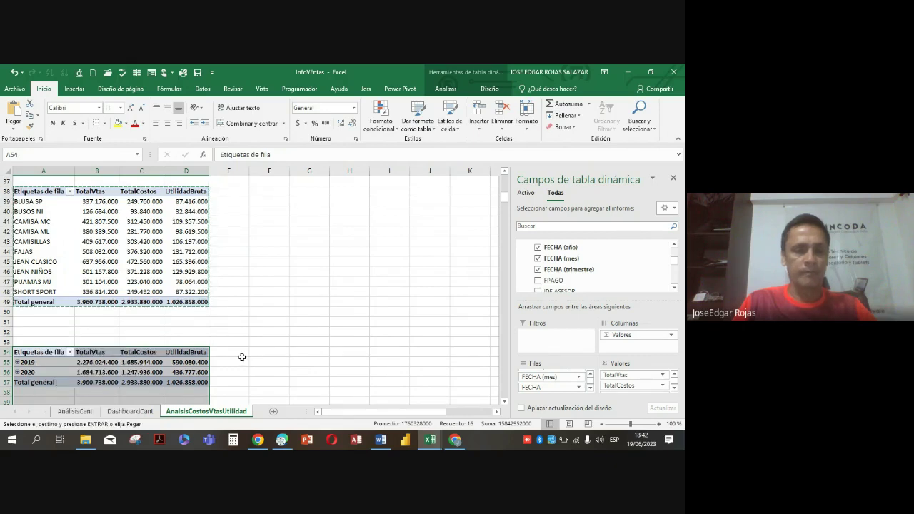
{"action": "left_click", "coordinate": [242, 359]}
{"action": "scroll", "coordinate": [241, 356], "scroll_direction": "down", "scroll_amount": 3}
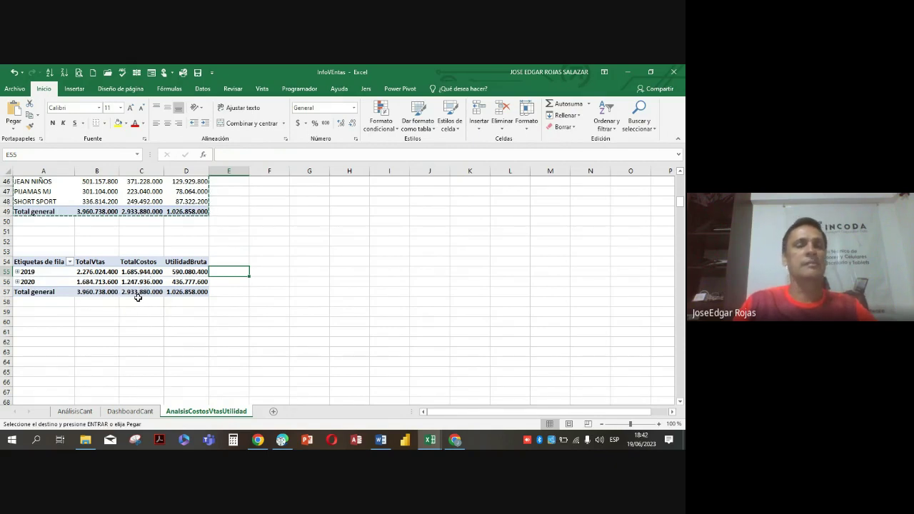
{"action": "left_click", "coordinate": [95, 274]}
{"action": "left_click", "coordinate": [149, 272]}
{"action": "left_click", "coordinate": [197, 271]}
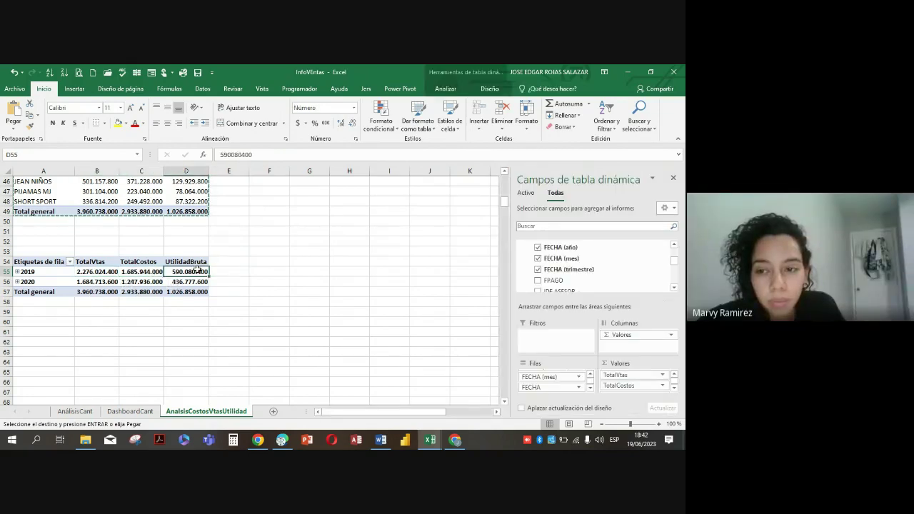
{"action": "right_click", "coordinate": [29, 273]}
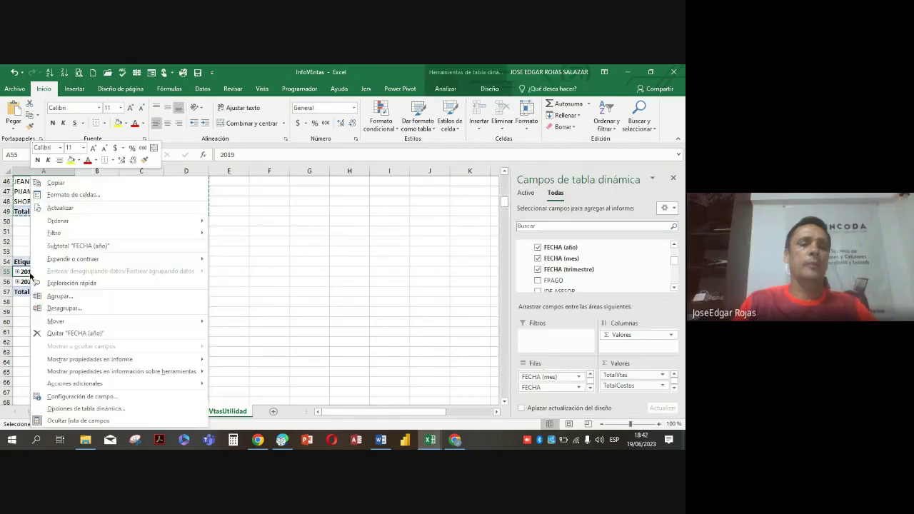
{"action": "left_click", "coordinate": [60, 296]}
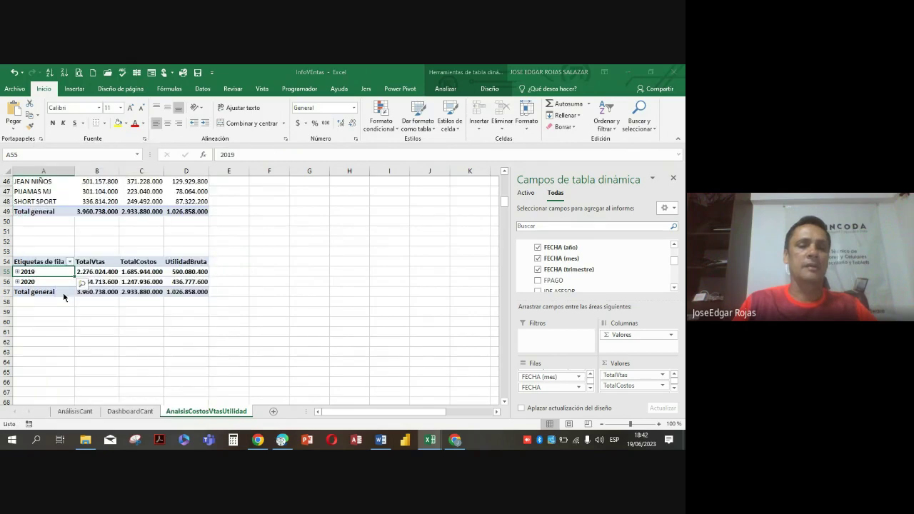
{"action": "left_click", "coordinate": [28, 311]}
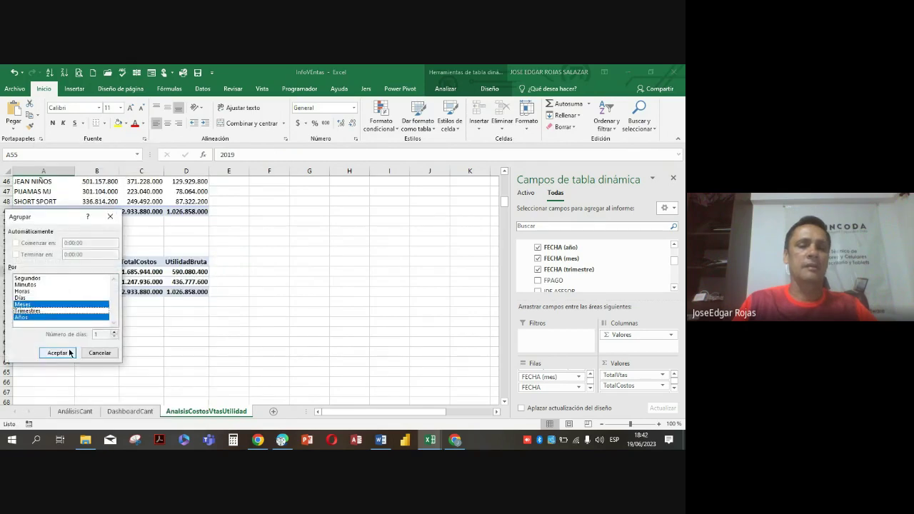
{"action": "left_click", "coordinate": [58, 353]}
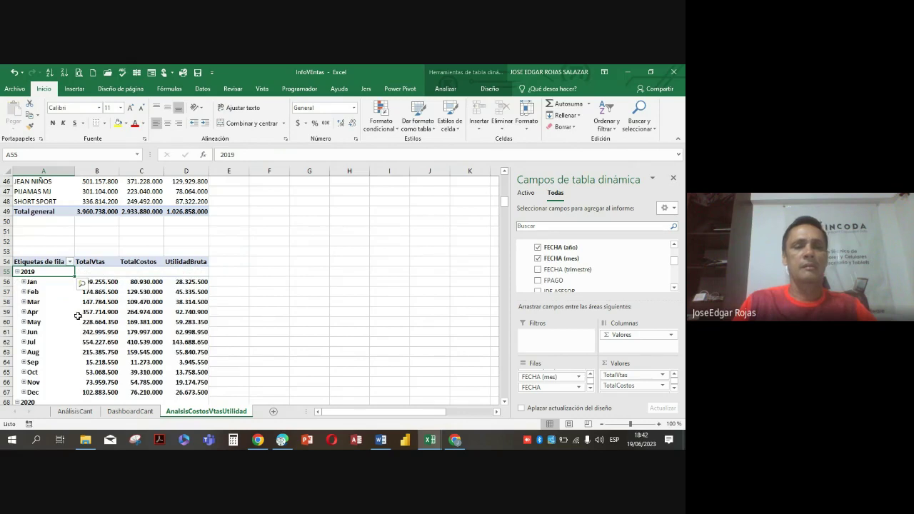
{"action": "left_click", "coordinate": [259, 296]}
{"action": "scroll", "coordinate": [257, 296], "scroll_direction": "down", "scroll_amount": 4}
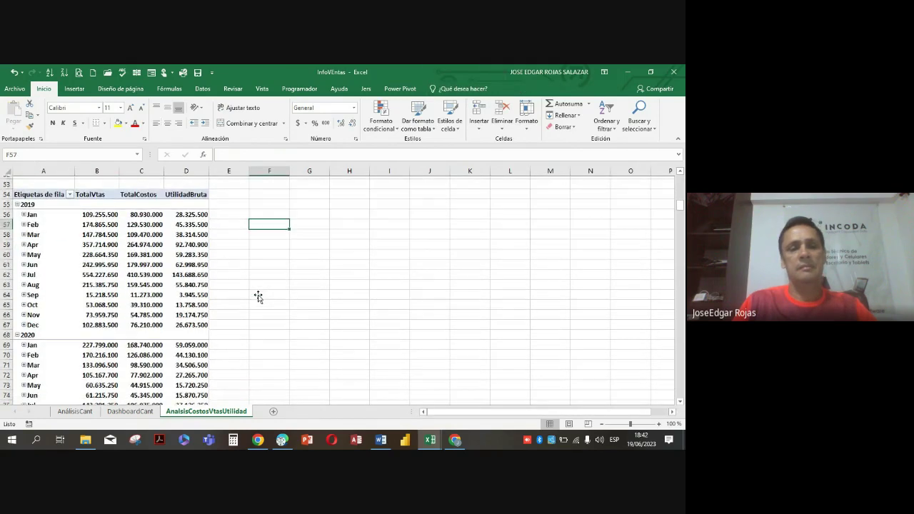
{"action": "scroll", "coordinate": [258, 295], "scroll_direction": "down", "scroll_amount": 3}
{"action": "scroll", "coordinate": [258, 295], "scroll_direction": "up", "scroll_amount": 9}
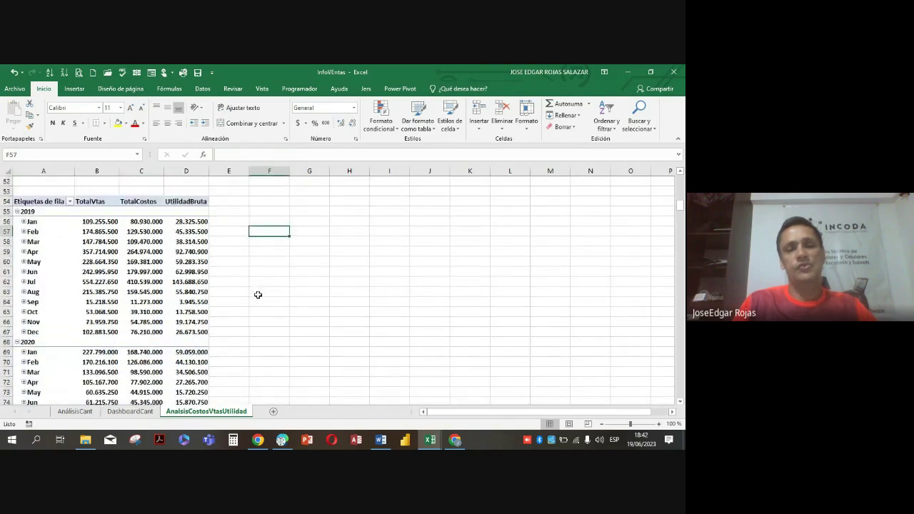
{"action": "scroll", "coordinate": [257, 295], "scroll_direction": "down", "scroll_amount": 2}
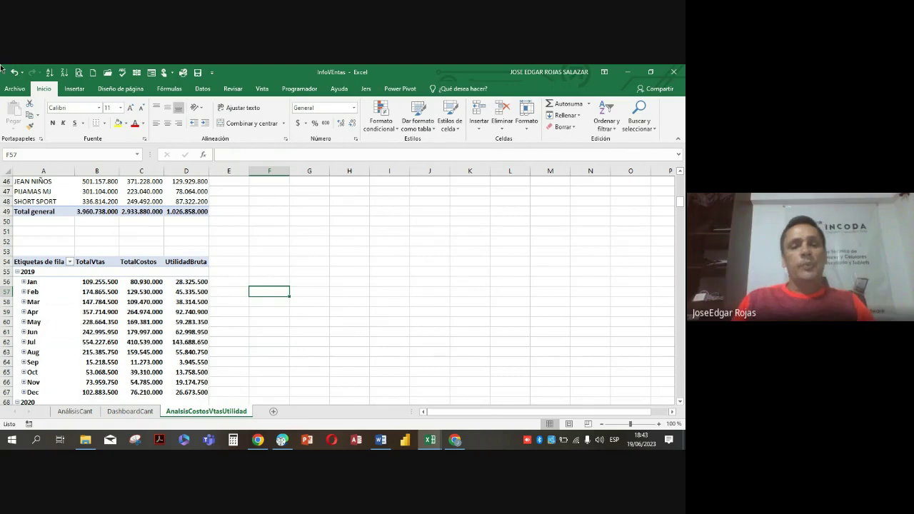
- Select a cell in the ASESORES advisor pivot table
{"action": "left_click", "coordinate": [190, 302]}
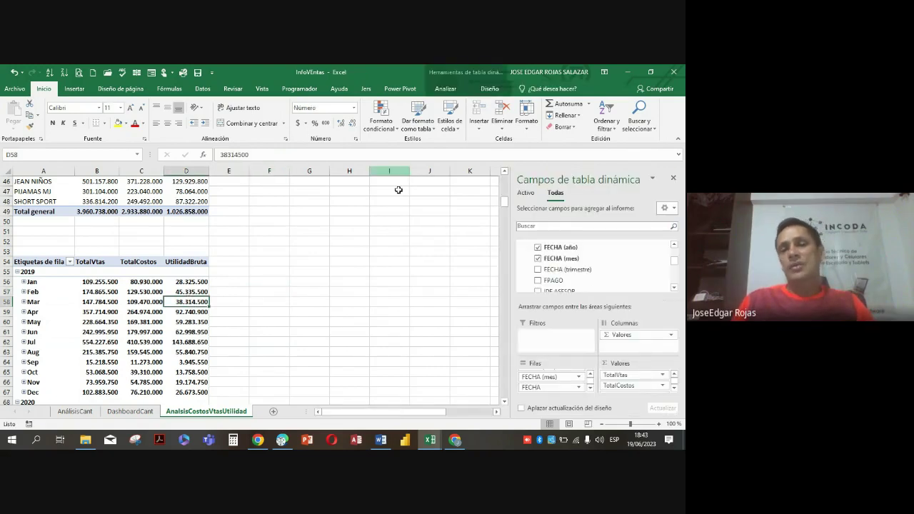
{"action": "left_click", "coordinate": [143, 201]}
{"action": "scroll", "coordinate": [288, 244], "scroll_direction": "up", "scroll_amount": 4}
{"action": "scroll", "coordinate": [139, 243], "scroll_direction": "up", "scroll_amount": 8}
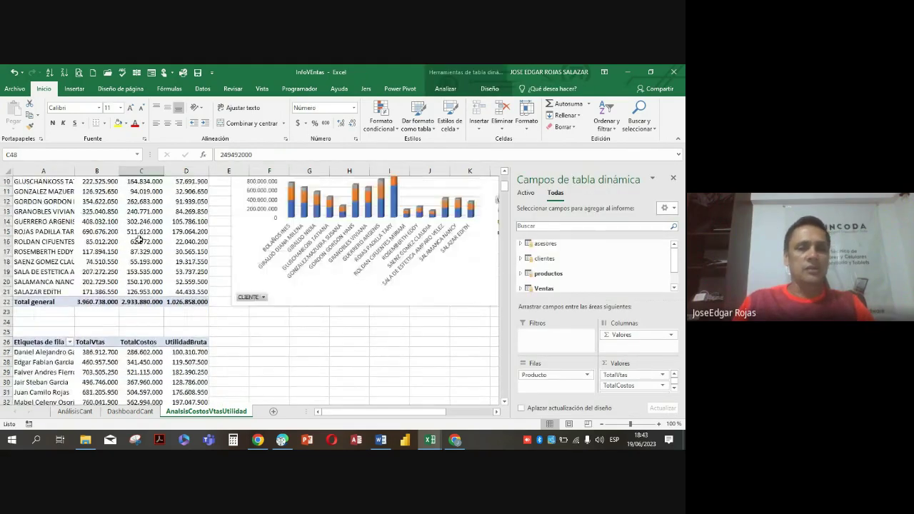
{"action": "scroll", "coordinate": [210, 305], "scroll_direction": "down", "scroll_amount": 4}
{"action": "scroll", "coordinate": [211, 305], "scroll_direction": "up", "scroll_amount": 4}
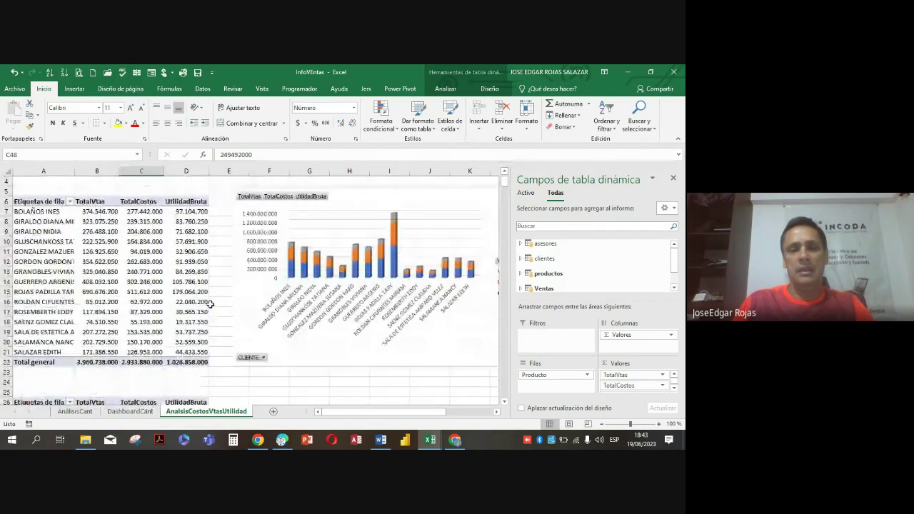
{"action": "scroll", "coordinate": [211, 305], "scroll_direction": "down", "scroll_amount": 4}
{"action": "scroll", "coordinate": [211, 305], "scroll_direction": "up", "scroll_amount": 1}
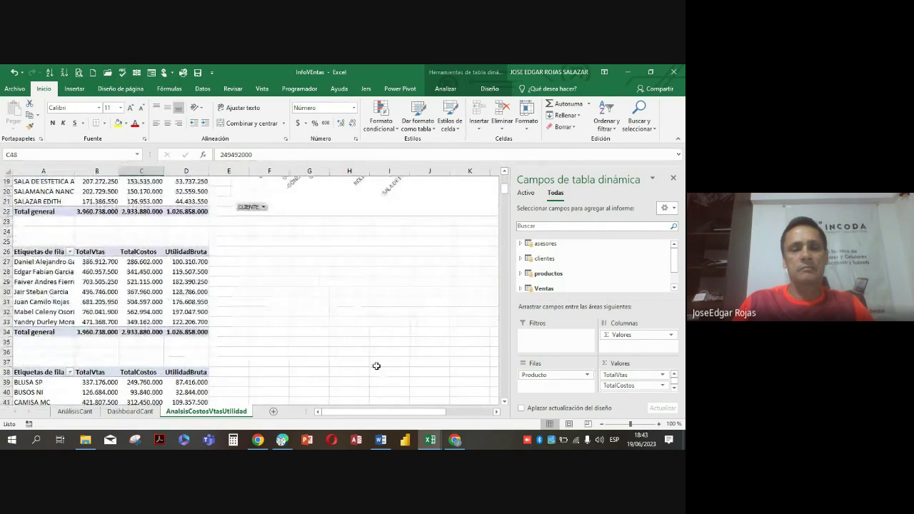
{"action": "left_click", "coordinate": [142, 290]}
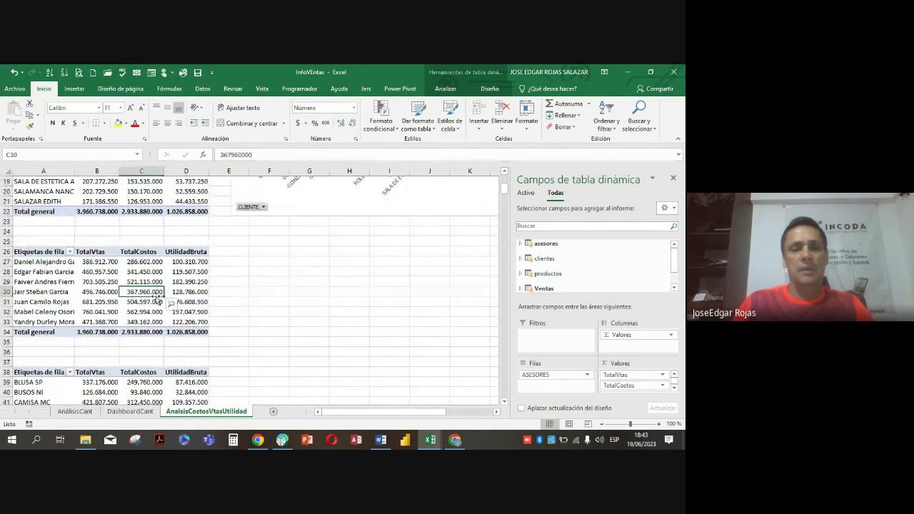
- Insert a line-with-markers pivot chart for the advisors and place it beside the table
{"action": "left_click", "coordinate": [450, 90]}
{"action": "left_click", "coordinate": [574, 111]}
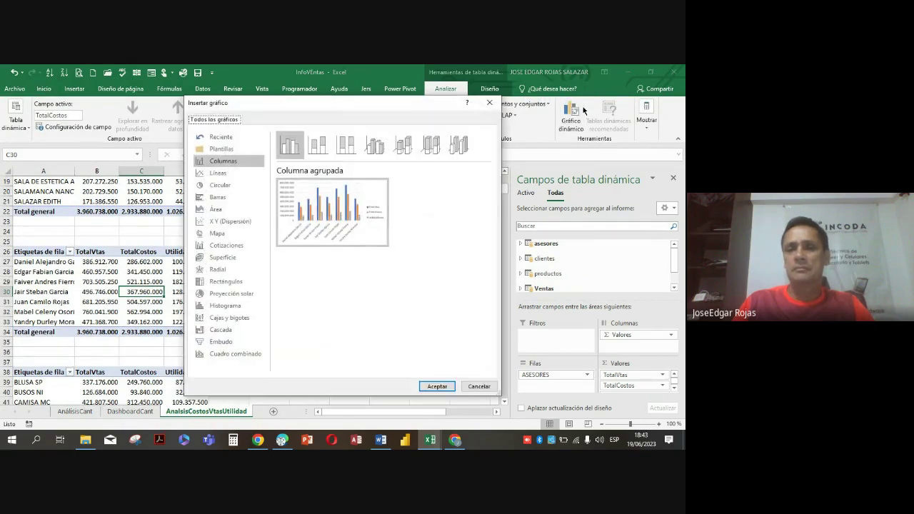
{"action": "left_click", "coordinate": [219, 174]}
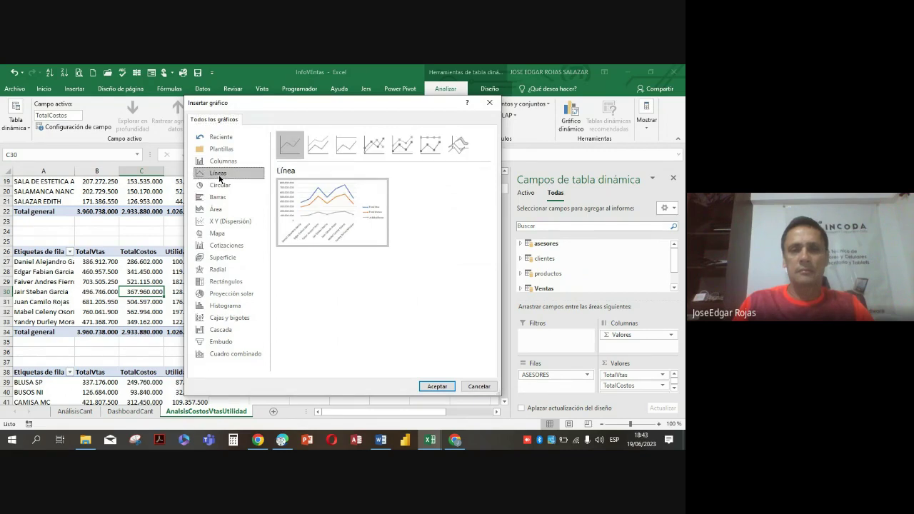
{"action": "left_click", "coordinate": [377, 146]}
{"action": "left_click", "coordinate": [437, 386]}
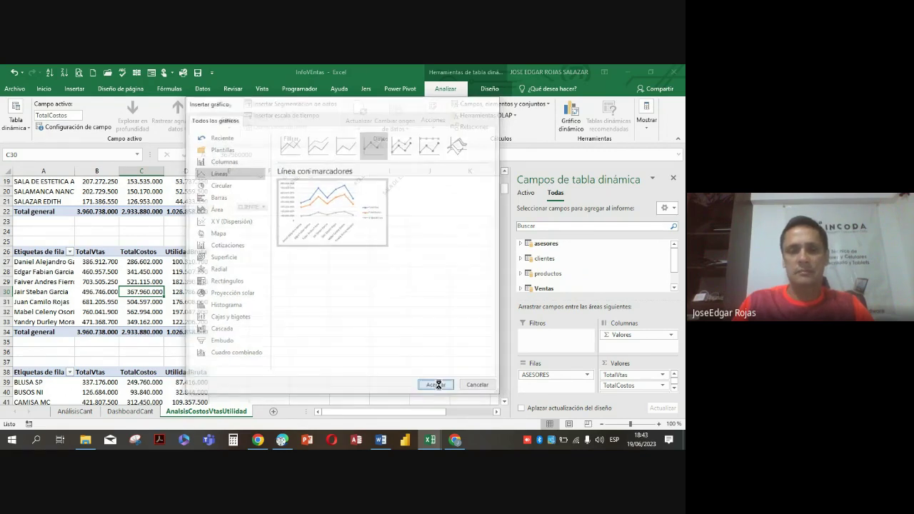
{"action": "mouse_move", "coordinate": [404, 267]}
{"action": "left_mouse_down"}
{"action": "mouse_move", "coordinate": [431, 265]}
{"action": "mouse_move", "coordinate": [421, 252]}
{"action": "left_mouse_up"}
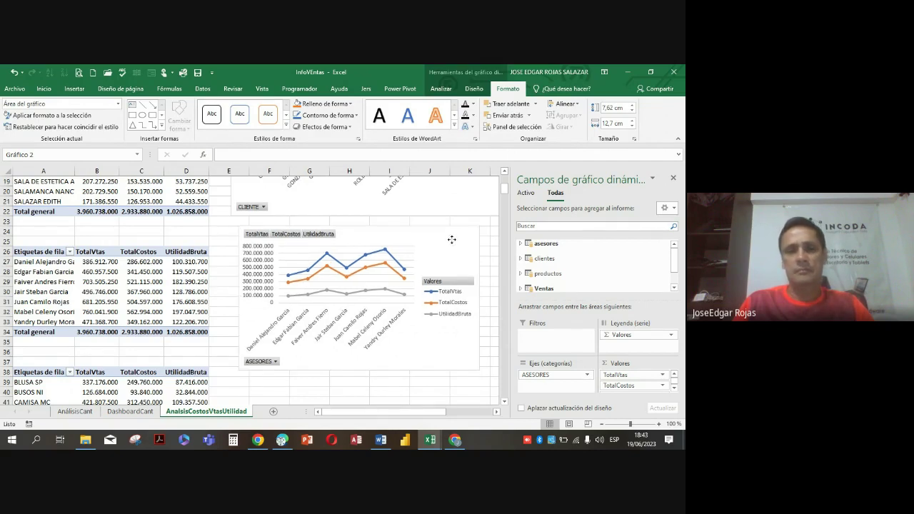
{"action": "scroll", "coordinate": [451, 238], "scroll_direction": "down", "scroll_amount": 3}
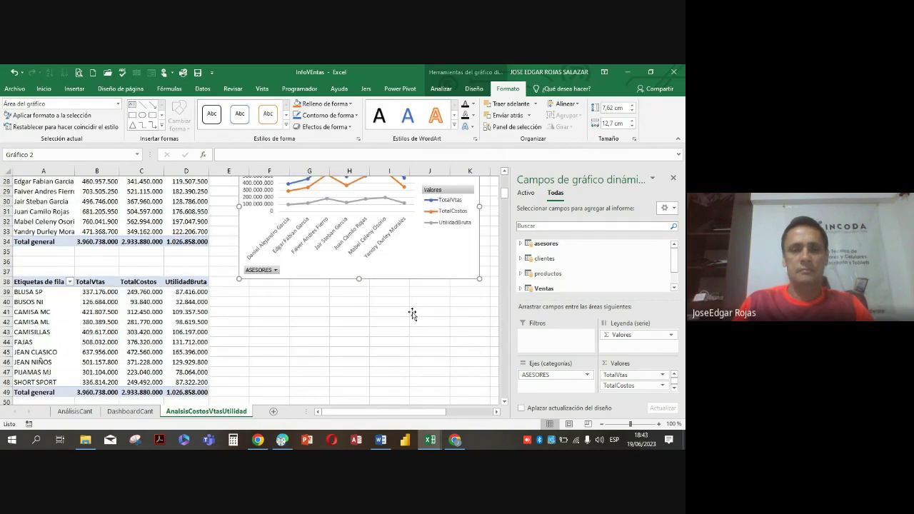
- Select the product pivot table and dismiss the unsupported chart type message
{"action": "left_click", "coordinate": [143, 322]}
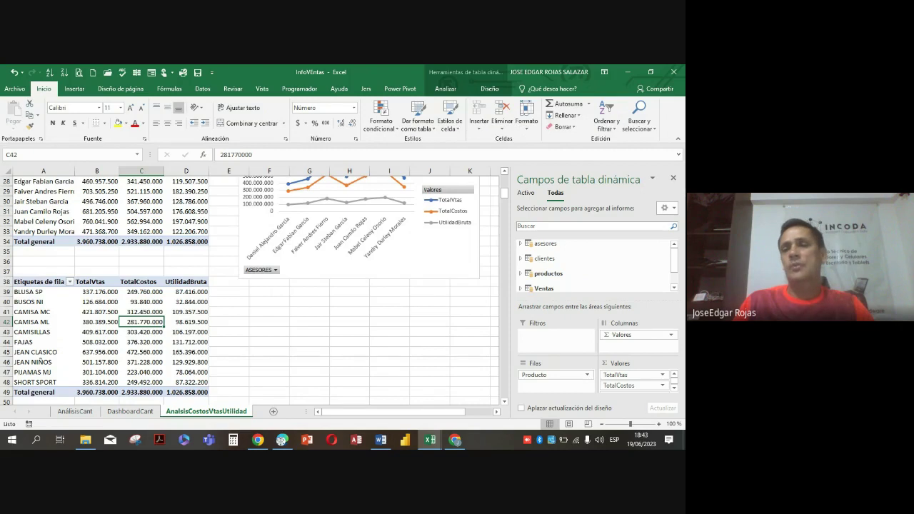
{"action": "left_click", "coordinate": [490, 89]}
{"action": "left_click", "coordinate": [453, 90]}
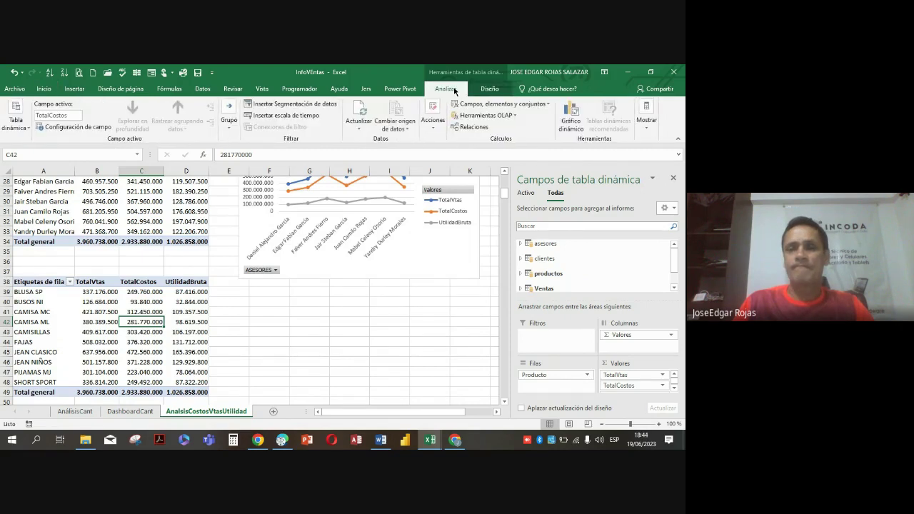
{"action": "left_click", "coordinate": [73, 89]}
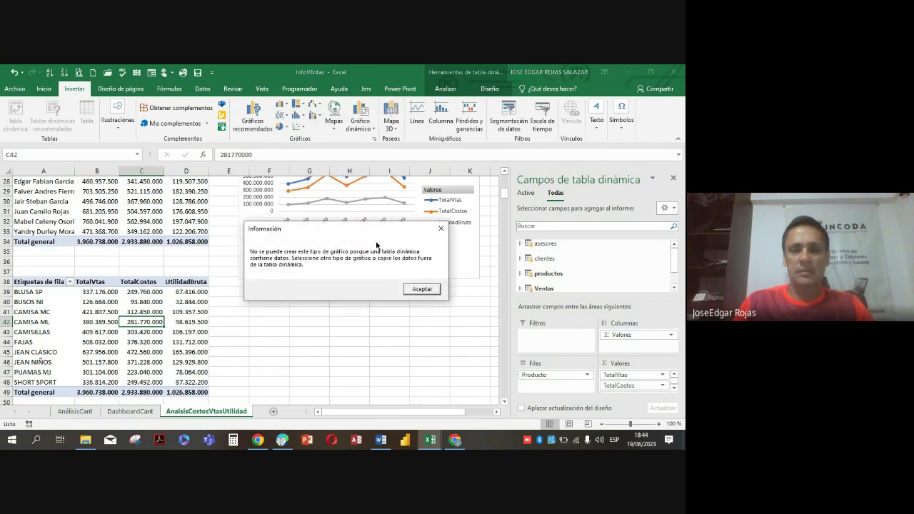
{"action": "left_click", "coordinate": [425, 288]}
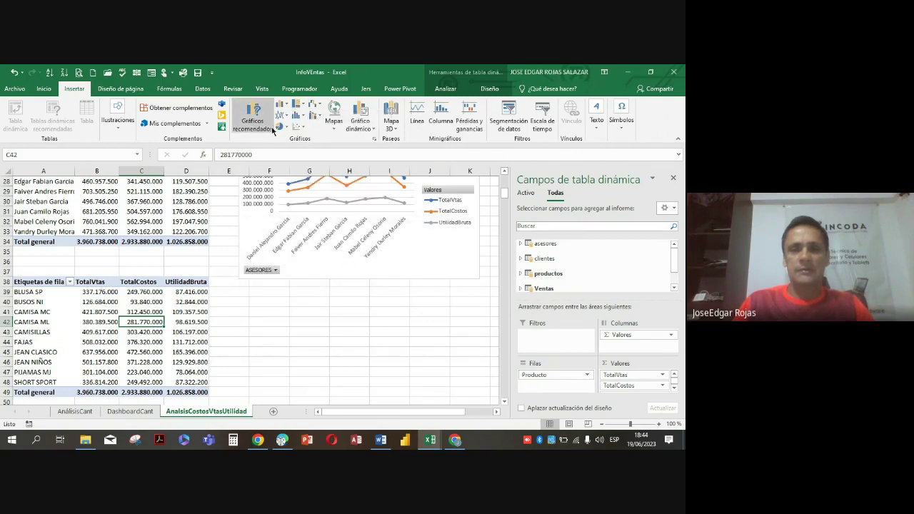
- From Recommended Charts, preview several types and insert a clustered column chart of products
{"action": "left_click", "coordinate": [268, 129]}
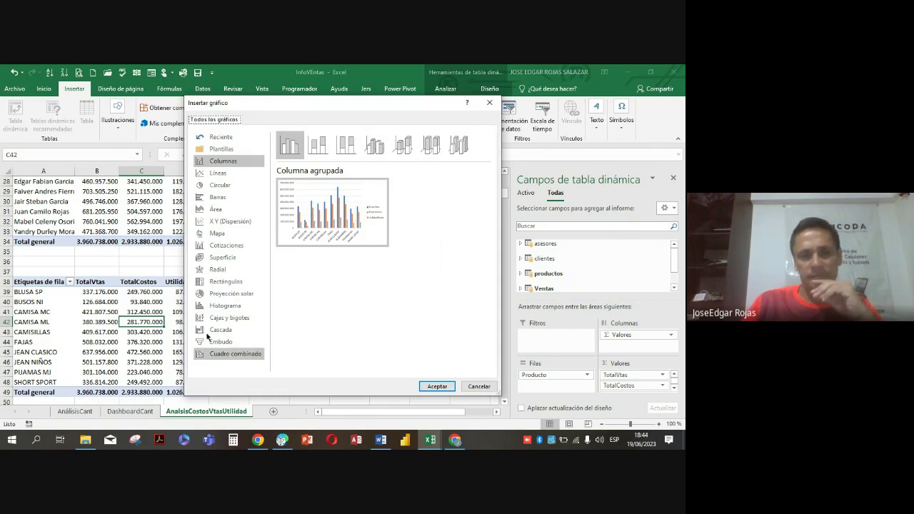
{"action": "left_click", "coordinate": [233, 294]}
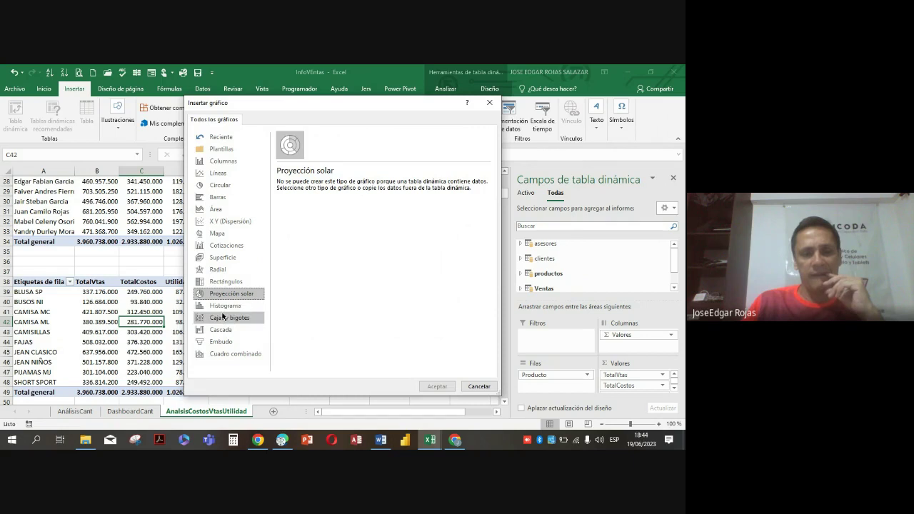
{"action": "left_click", "coordinate": [224, 305]}
{"action": "left_click", "coordinate": [230, 321]}
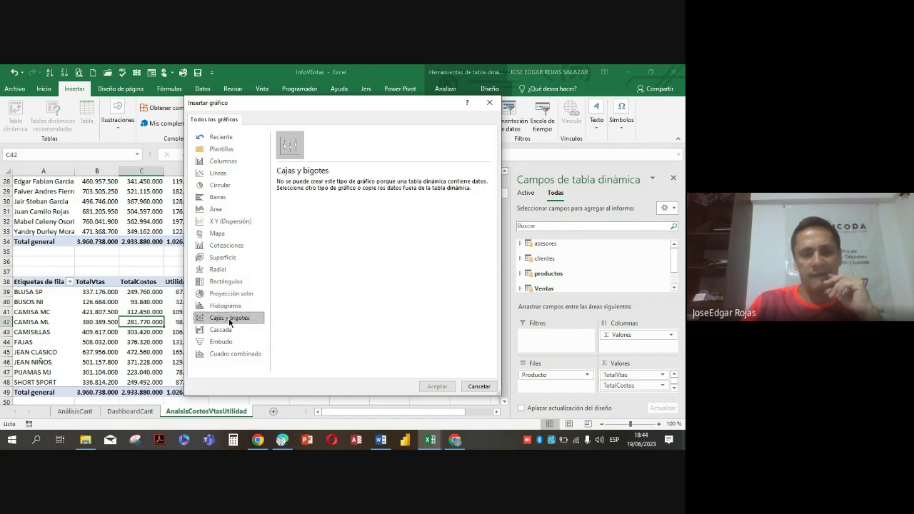
{"action": "left_click", "coordinate": [233, 330]}
{"action": "left_click", "coordinate": [233, 344]}
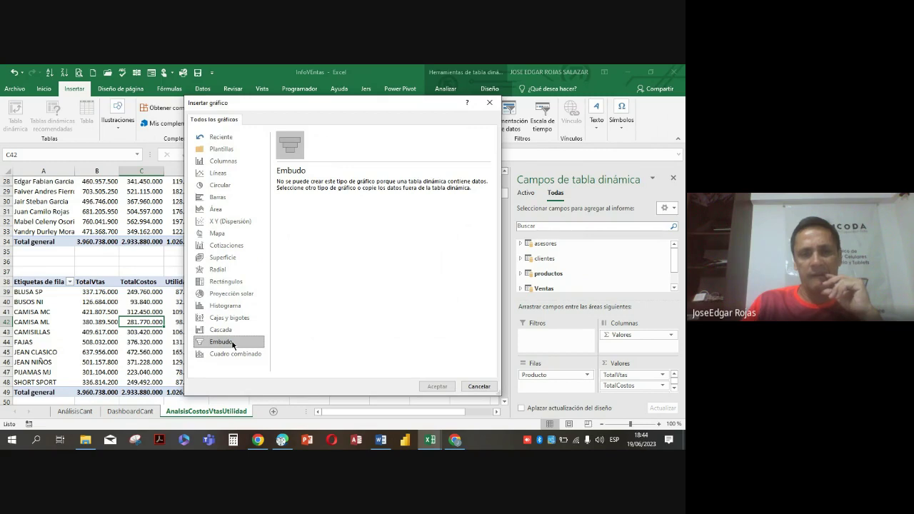
{"action": "left_click", "coordinate": [226, 186]}
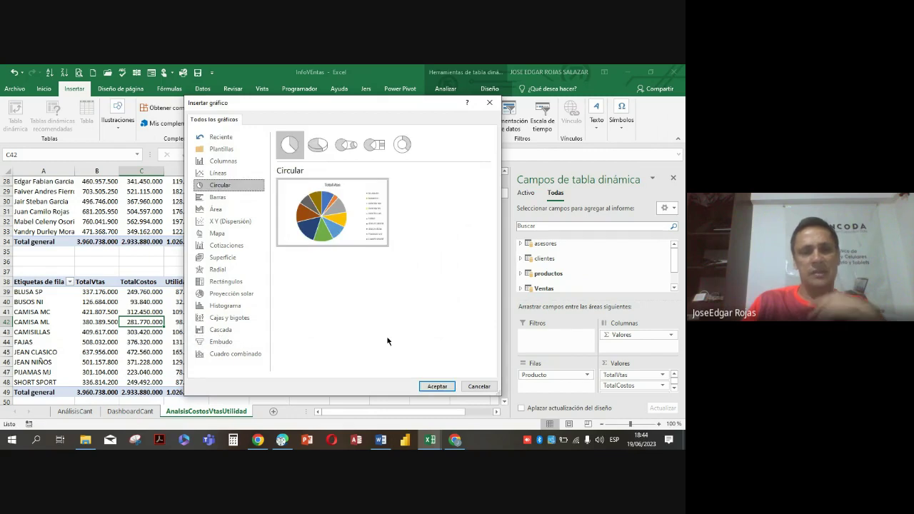
{"action": "left_click", "coordinate": [233, 163]}
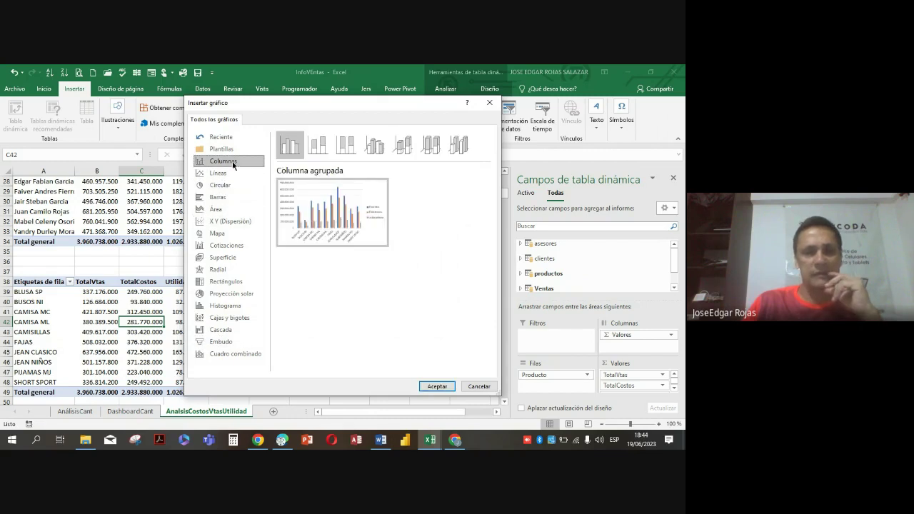
{"action": "left_click", "coordinate": [437, 386]}
- Move the column chart below the advisor line chart and widen it slightly
{"action": "left_click_drag", "start_coordinate": [334, 230], "coordinate": [434, 300]}
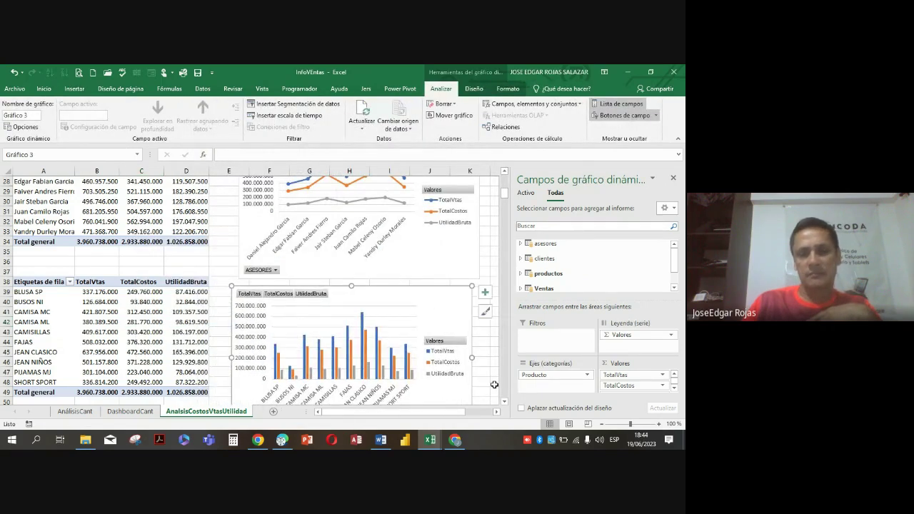
{"action": "left_click_drag", "start_coordinate": [473, 359], "coordinate": [492, 358]}
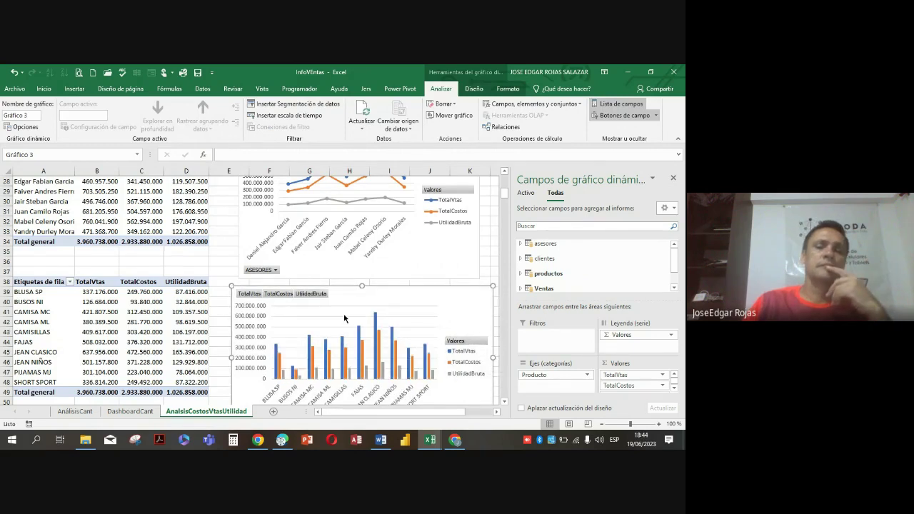
{"action": "scroll", "coordinate": [345, 319], "scroll_direction": "up", "scroll_amount": 3}
{"action": "scroll", "coordinate": [345, 320], "scroll_direction": "up", "scroll_amount": 4}
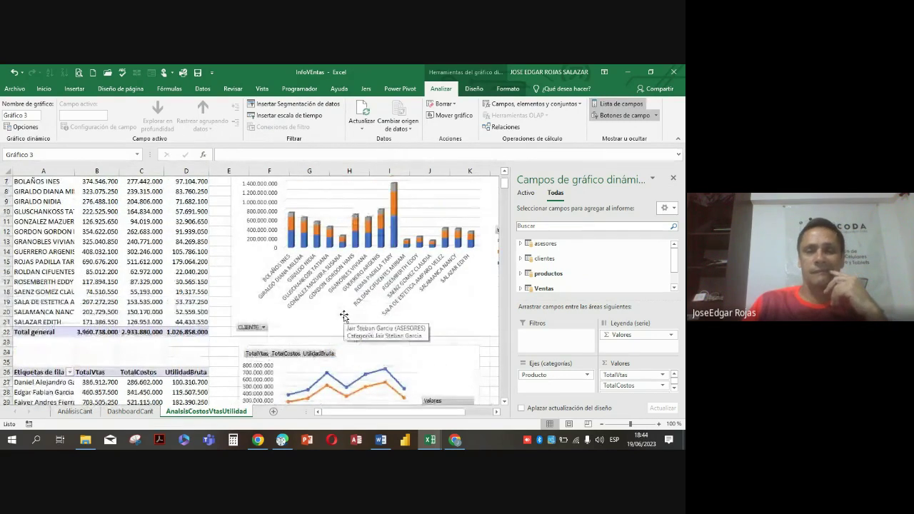
{"action": "scroll", "coordinate": [345, 319], "scroll_direction": "down", "scroll_amount": 3}
{"action": "scroll", "coordinate": [345, 319], "scroll_direction": "up", "scroll_amount": 3}
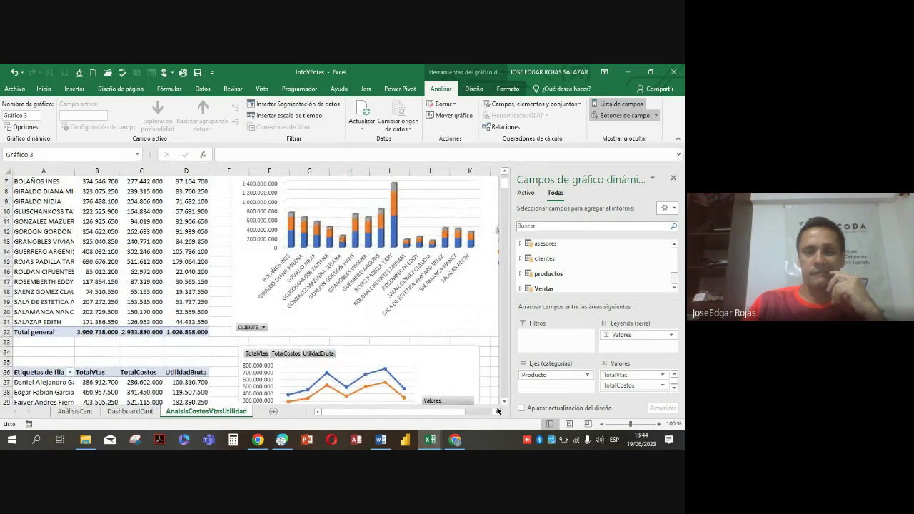
{"action": "scroll", "coordinate": [487, 406], "scroll_direction": "down", "scroll_amount": 5}
{"action": "scroll", "coordinate": [488, 407], "scroll_direction": "down", "scroll_amount": 13}
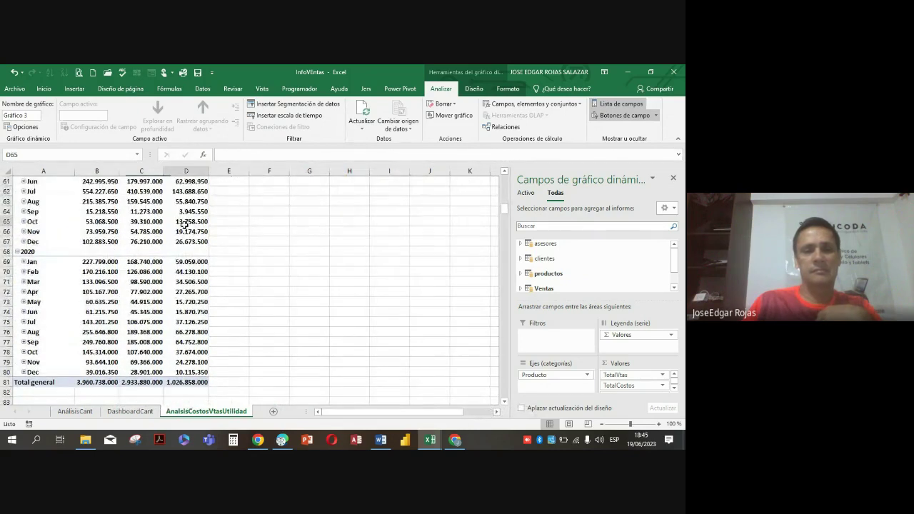
- Insert a clustered column pivot chart from the monthly pivot table
{"action": "left_click", "coordinate": [184, 222]}
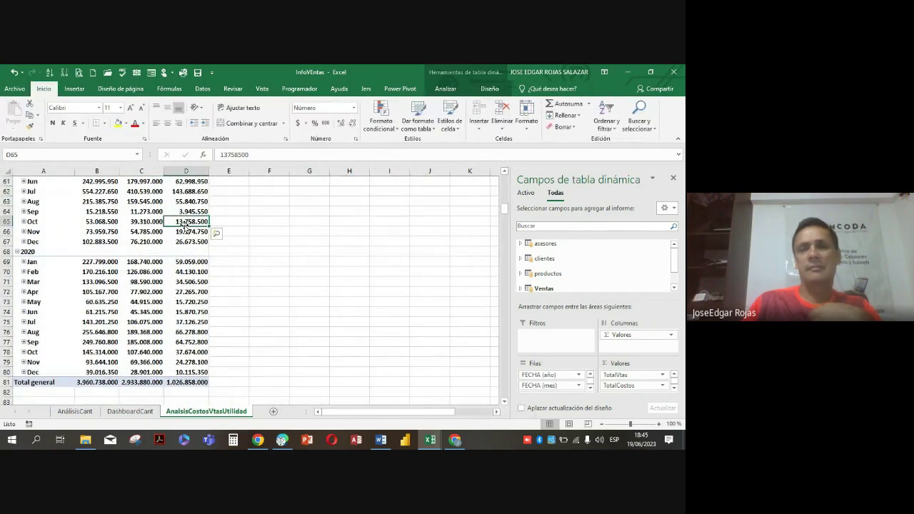
{"action": "left_click", "coordinate": [446, 89]}
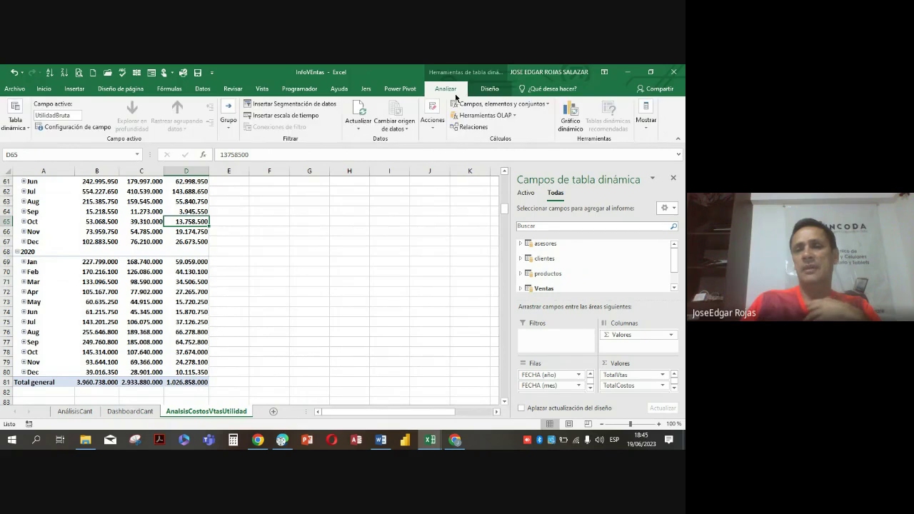
{"action": "left_click", "coordinate": [569, 115]}
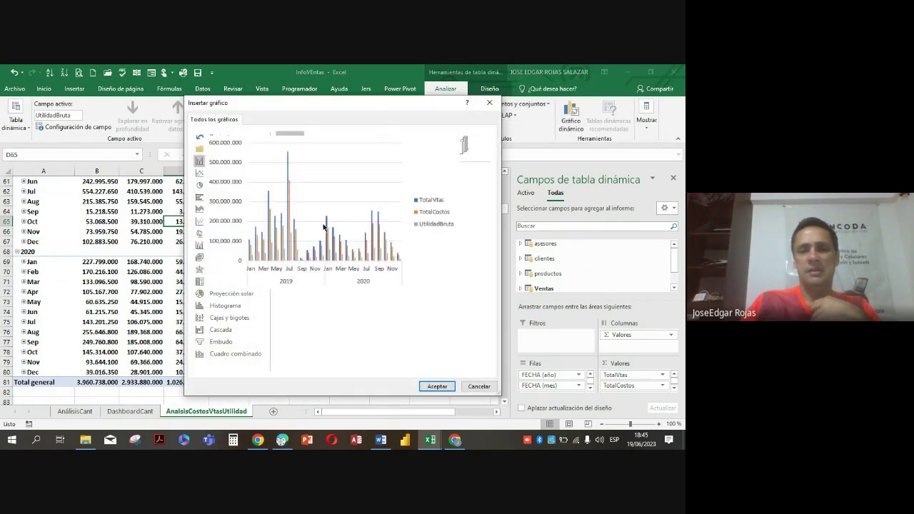
{"action": "left_click", "coordinate": [437, 386]}
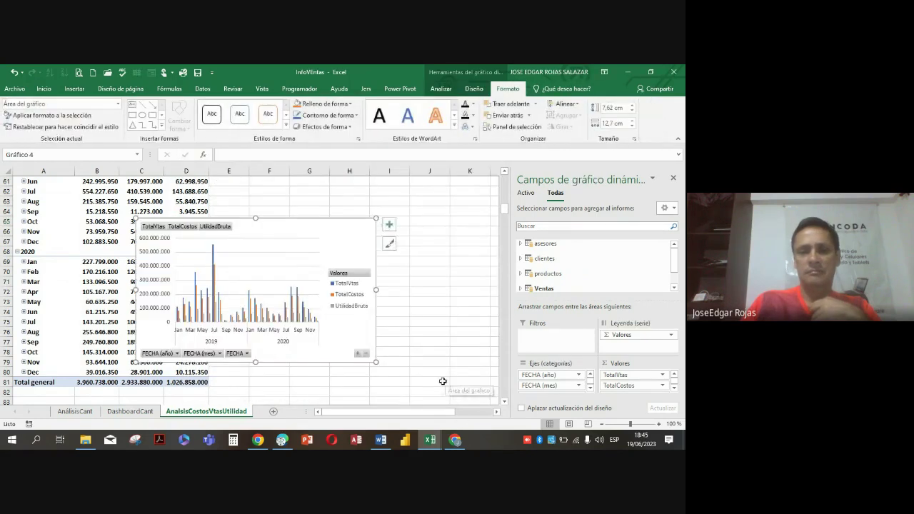
- Place the chart over columns E–K, close its field list, and enlarge it to column M, row 81
{"action": "left_click_drag", "start_coordinate": [298, 235], "coordinate": [391, 197]}
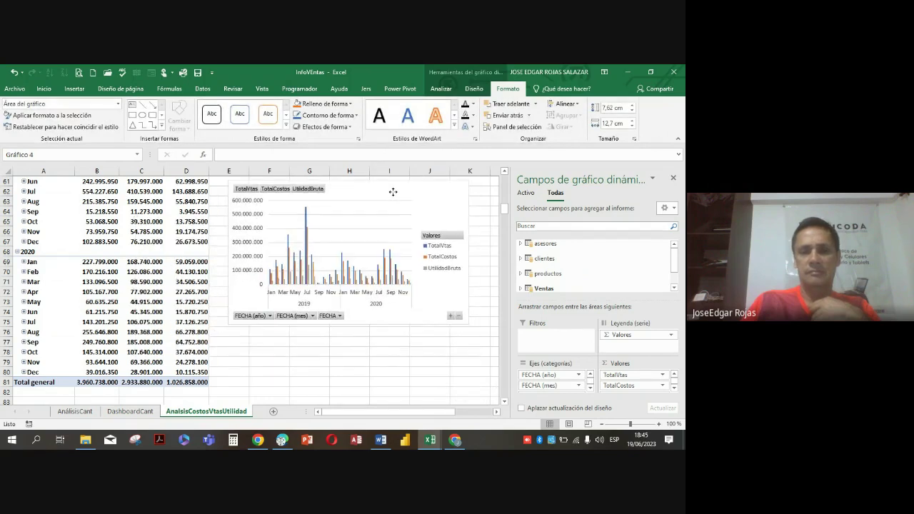
{"action": "left_click", "coordinate": [673, 178]}
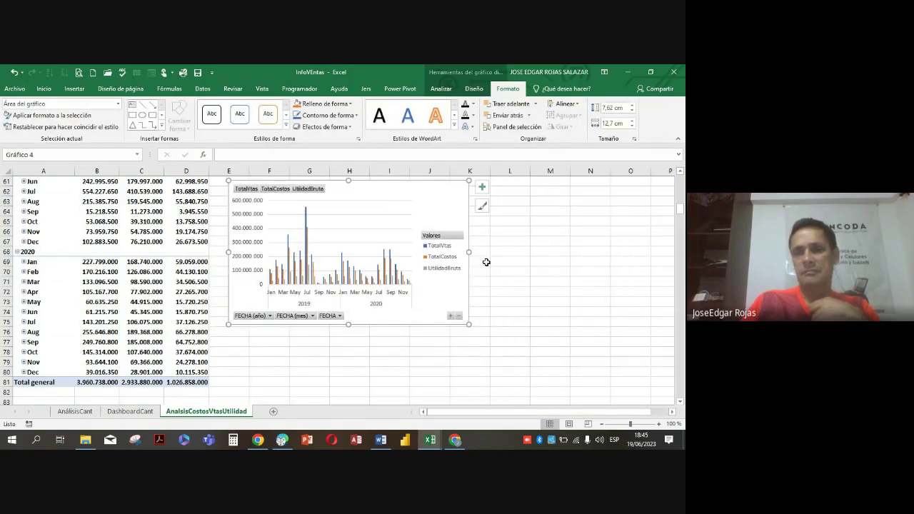
{"action": "left_click_drag", "start_coordinate": [469, 252], "coordinate": [568, 252]}
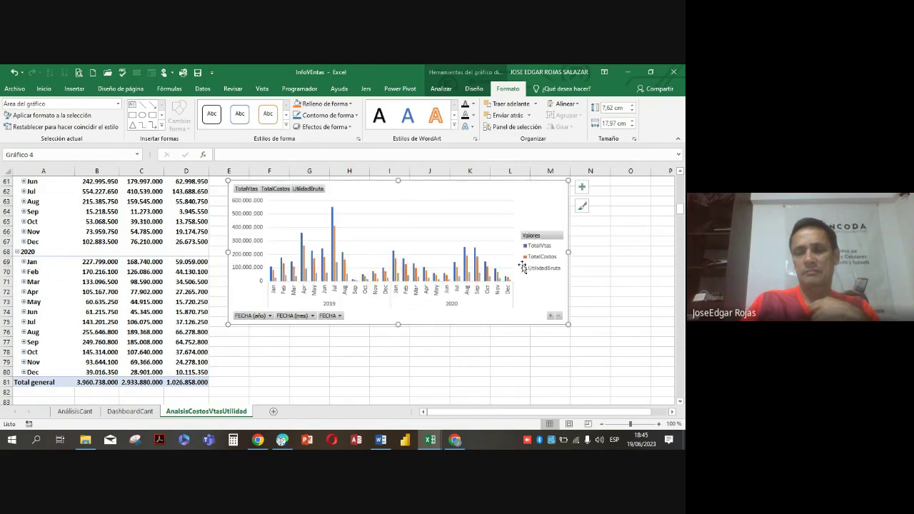
{"action": "left_click_drag", "start_coordinate": [399, 325], "coordinate": [399, 386]}
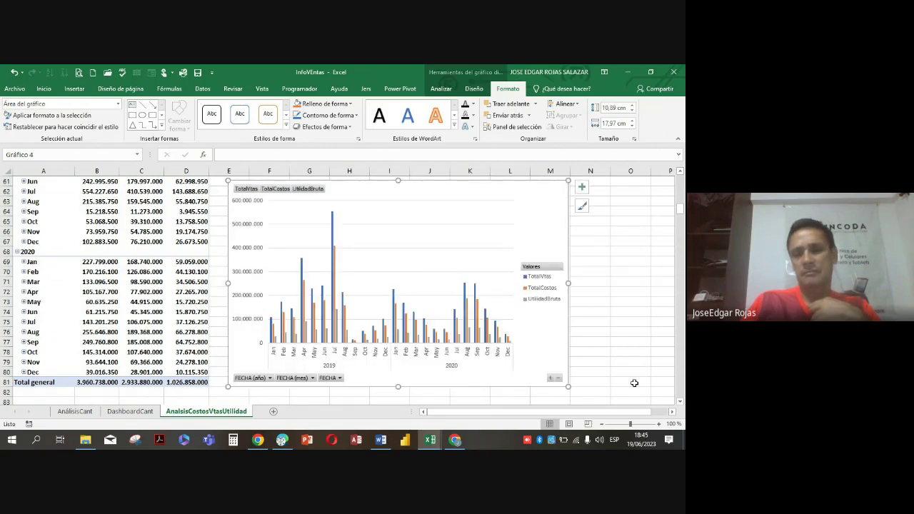
- Toggle the chart between yearly totals and monthly bars, ending on monthly detail; select P6
{"action": "left_click", "coordinate": [557, 380]}
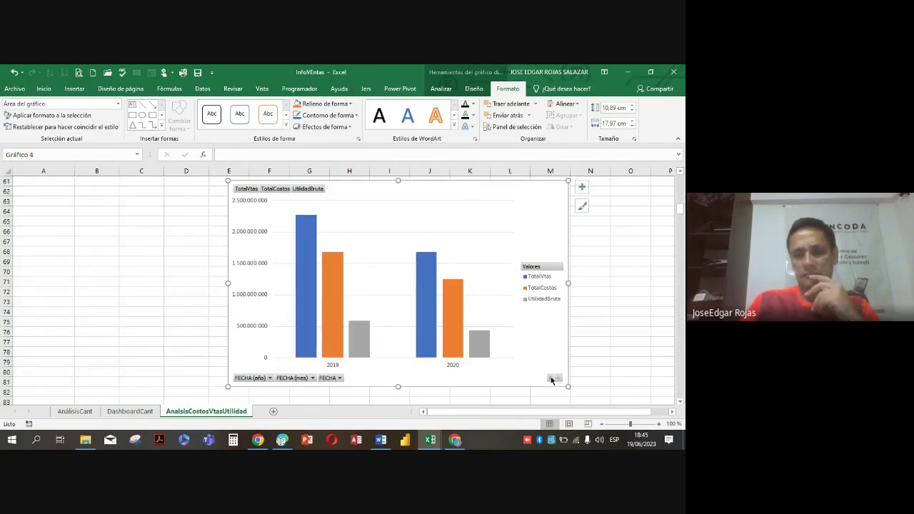
{"action": "left_click", "coordinate": [551, 379]}
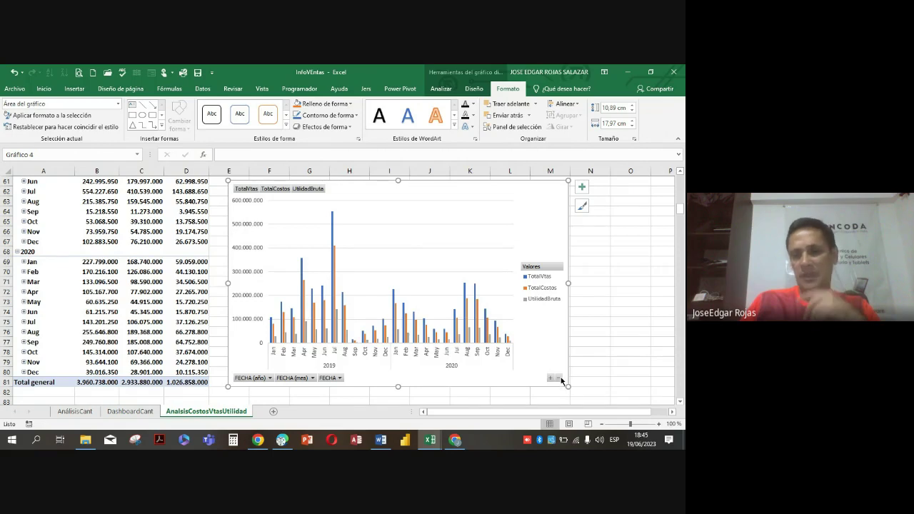
{"action": "left_click", "coordinate": [559, 378]}
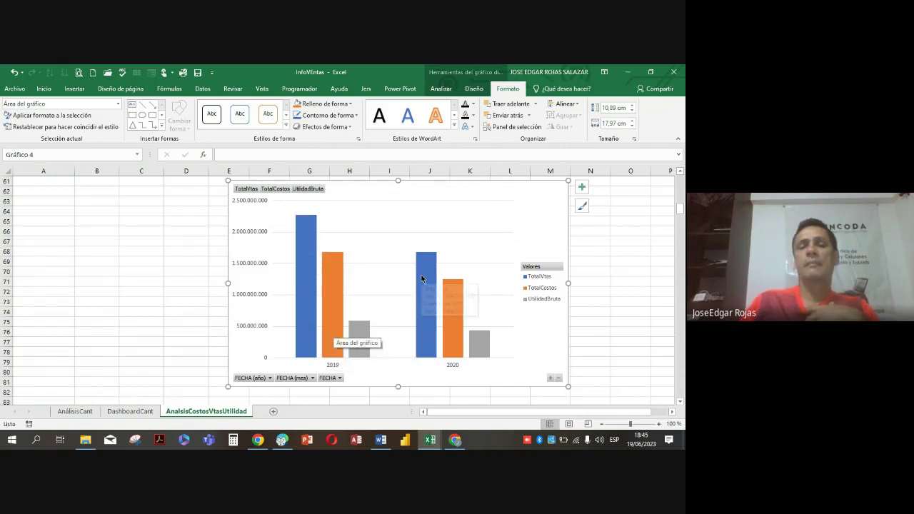
{"action": "mouse_move", "coordinate": [481, 353]}
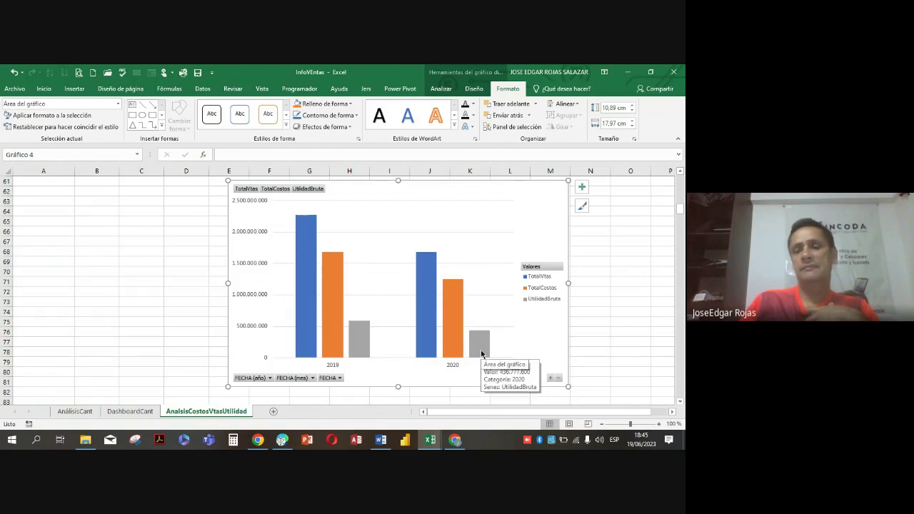
{"action": "left_click", "coordinate": [550, 379]}
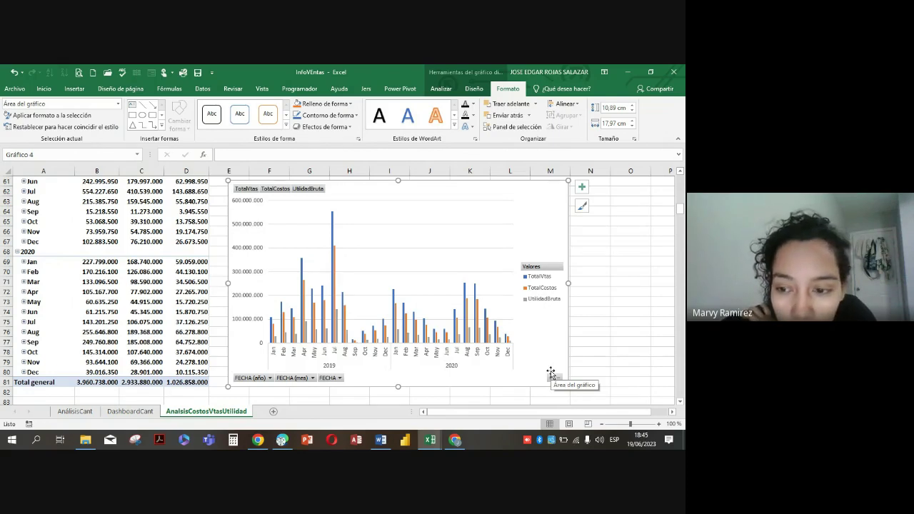
{"action": "scroll", "coordinate": [503, 277], "scroll_direction": "up", "scroll_amount": 20}
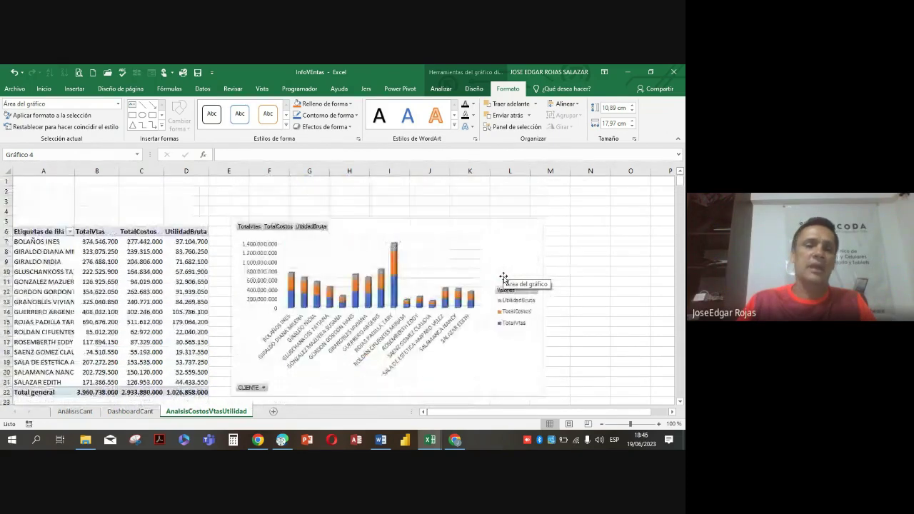
{"action": "scroll", "coordinate": [557, 386], "scroll_direction": "down", "scroll_amount": 4}
{"action": "scroll", "coordinate": [578, 386], "scroll_direction": "up", "scroll_amount": 4}
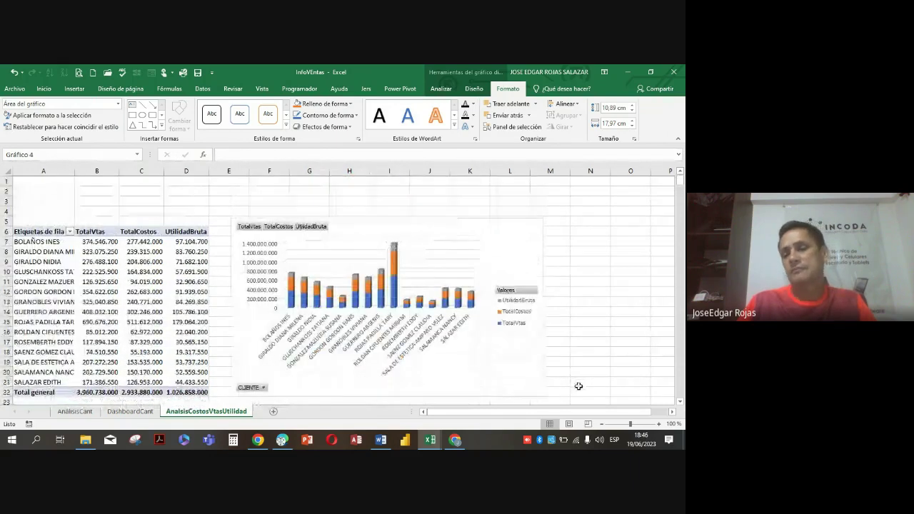
{"action": "scroll", "coordinate": [95, 269], "scroll_direction": "down", "scroll_amount": 3}
{"action": "scroll", "coordinate": [96, 268], "scroll_direction": "up", "scroll_amount": 3}
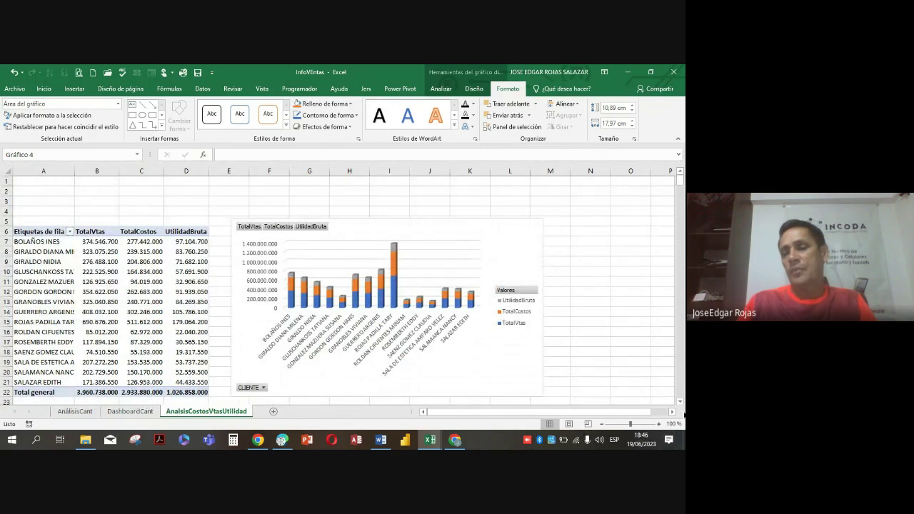
{"action": "left_click", "coordinate": [672, 413]}
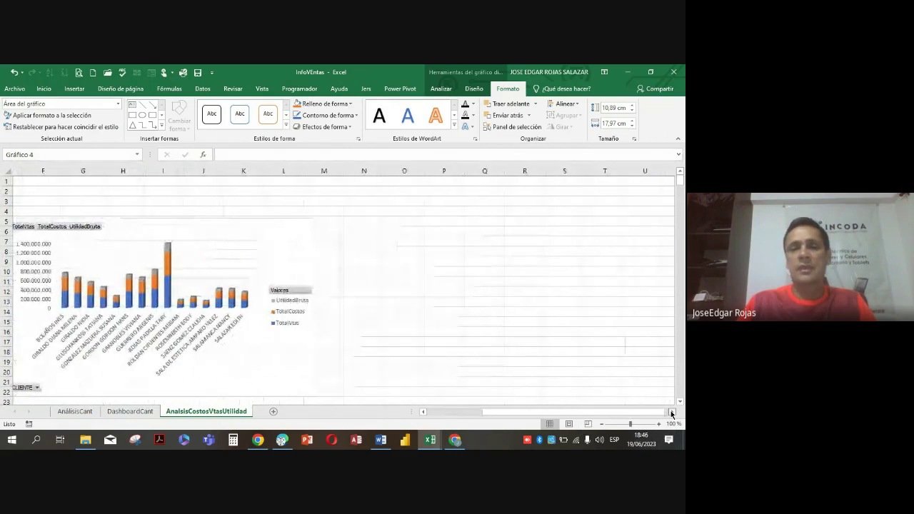
{"action": "left_click", "coordinate": [430, 230]}
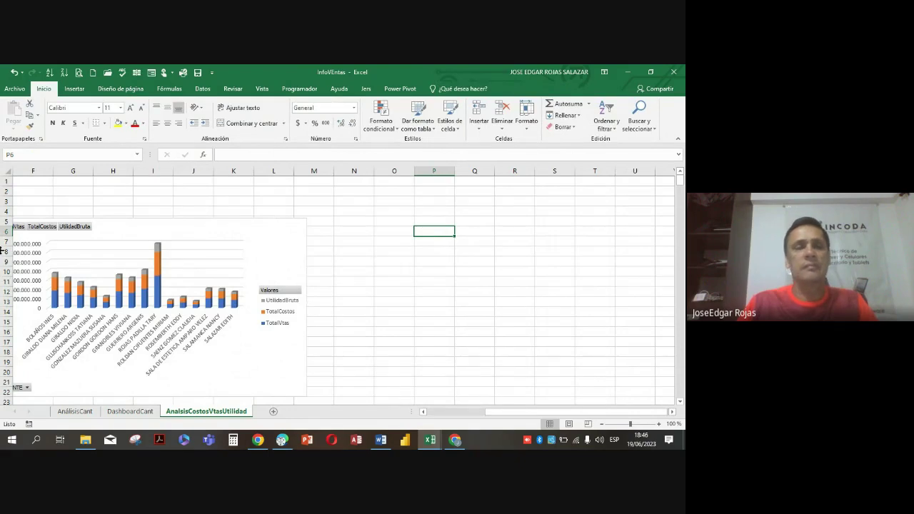
- Create a new pivot table at P6 using the workbook's data model tables
{"action": "left_click", "coordinate": [75, 89]}
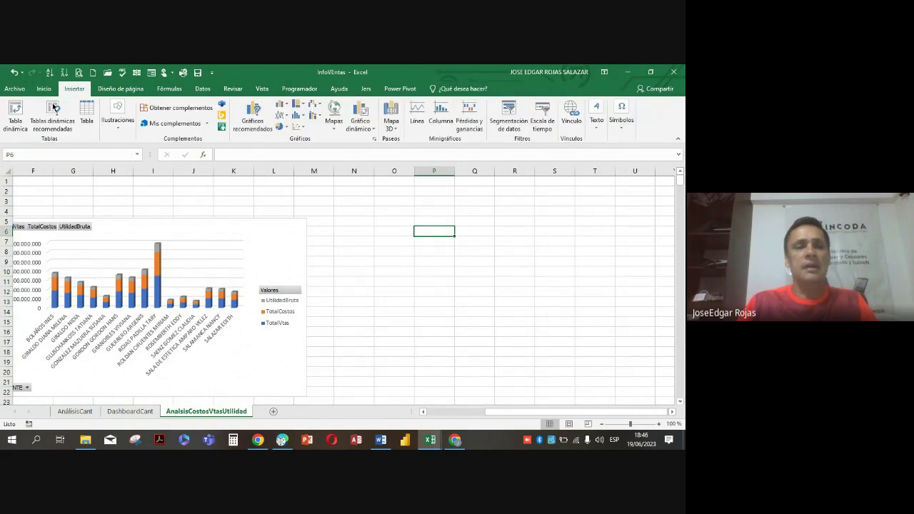
{"action": "left_click", "coordinate": [18, 120]}
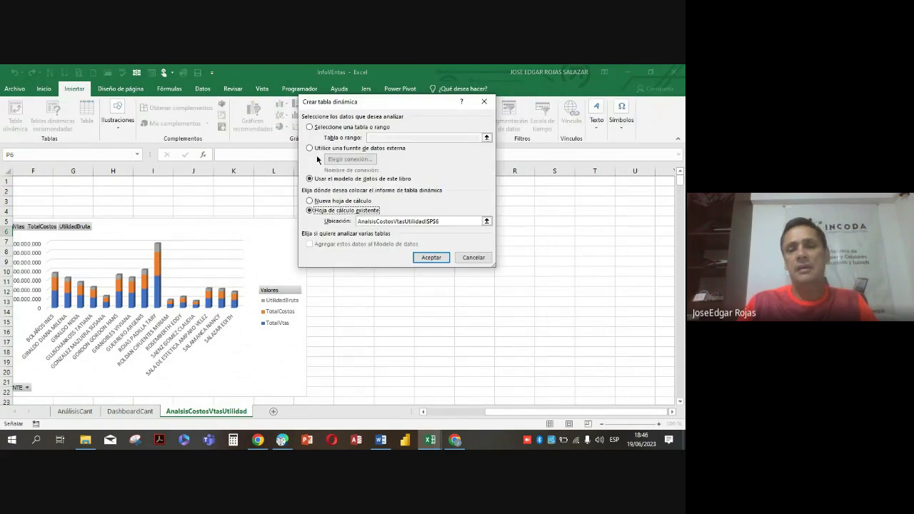
{"action": "left_click", "coordinate": [310, 148]}
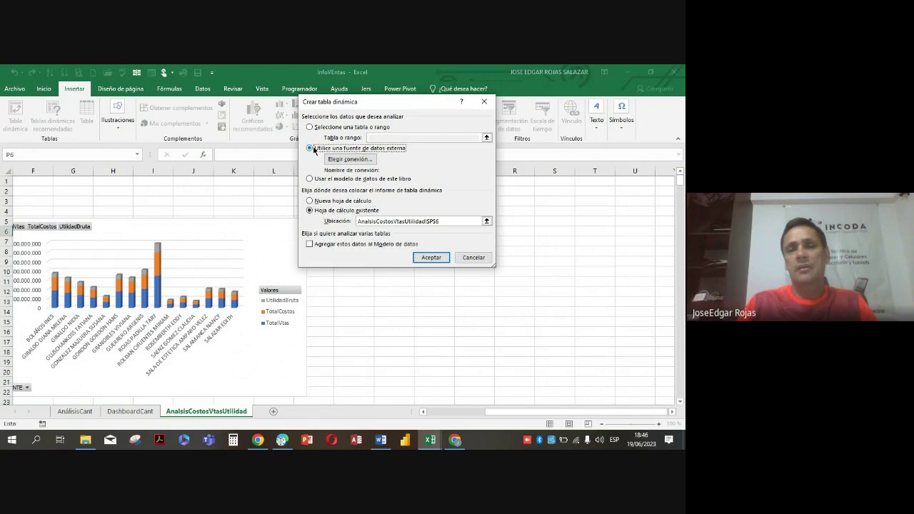
{"action": "left_click", "coordinate": [350, 159]}
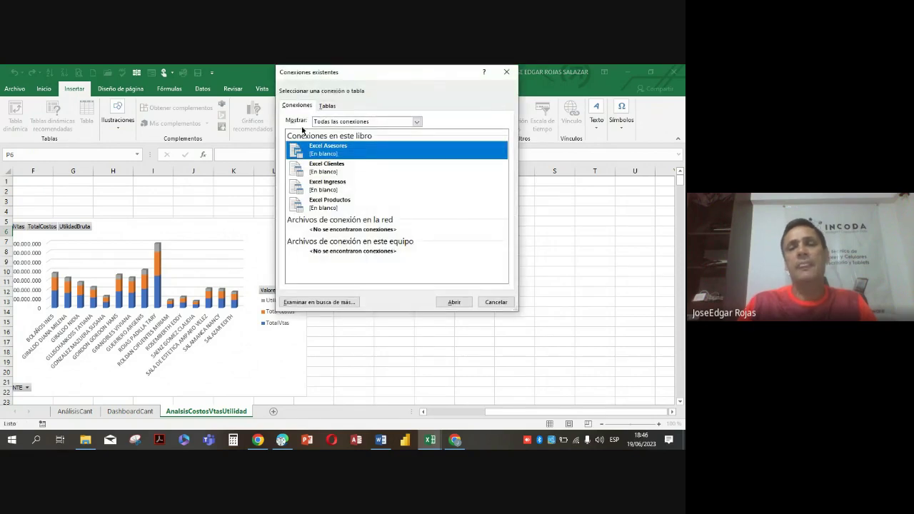
{"action": "left_click", "coordinate": [326, 106]}
{"action": "left_click", "coordinate": [339, 155]}
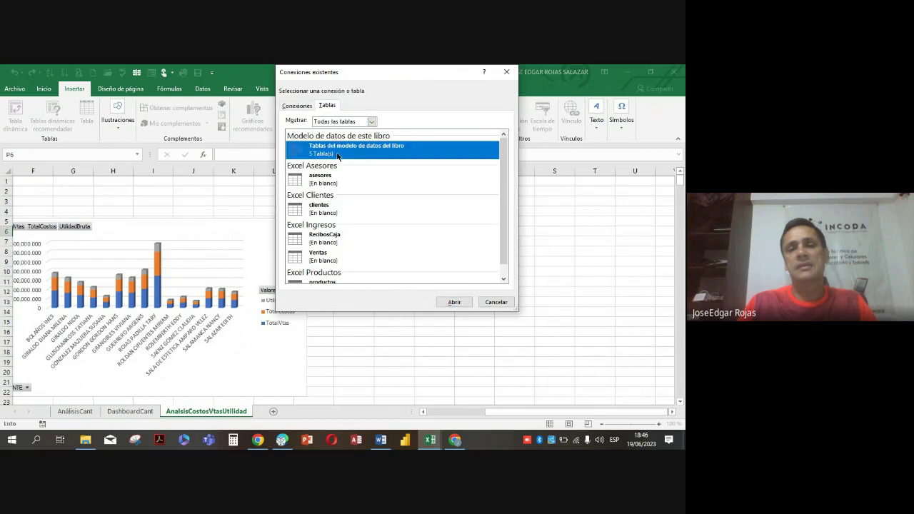
{"action": "left_click", "coordinate": [454, 302]}
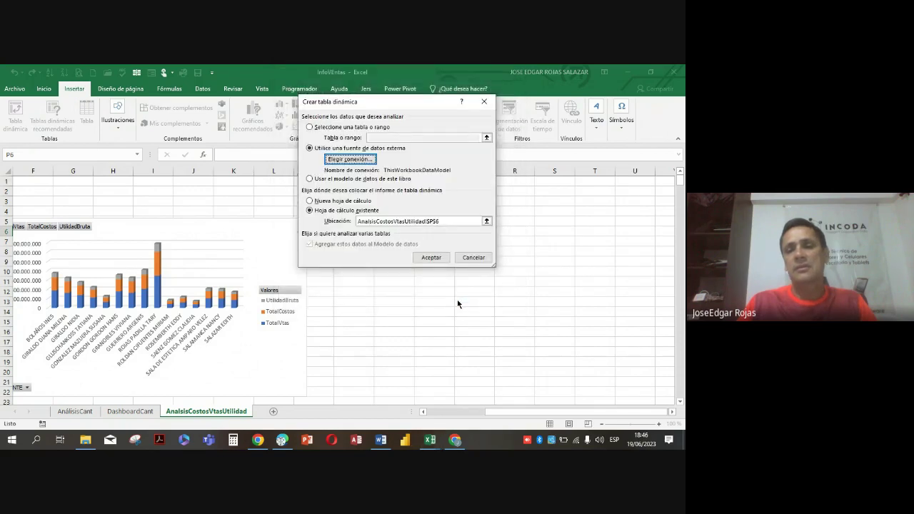
{"action": "left_click", "coordinate": [431, 257]}
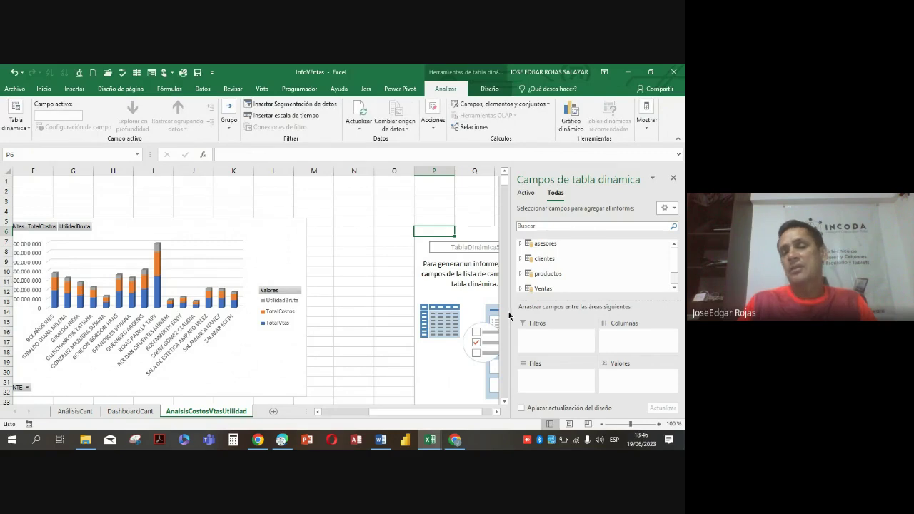
- Add TotalVtas, TotalCostos and UtilidadBruta from Ventas to the pivot's values
{"action": "scroll", "coordinate": [669, 260], "scroll_direction": "down", "scroll_amount": 2}
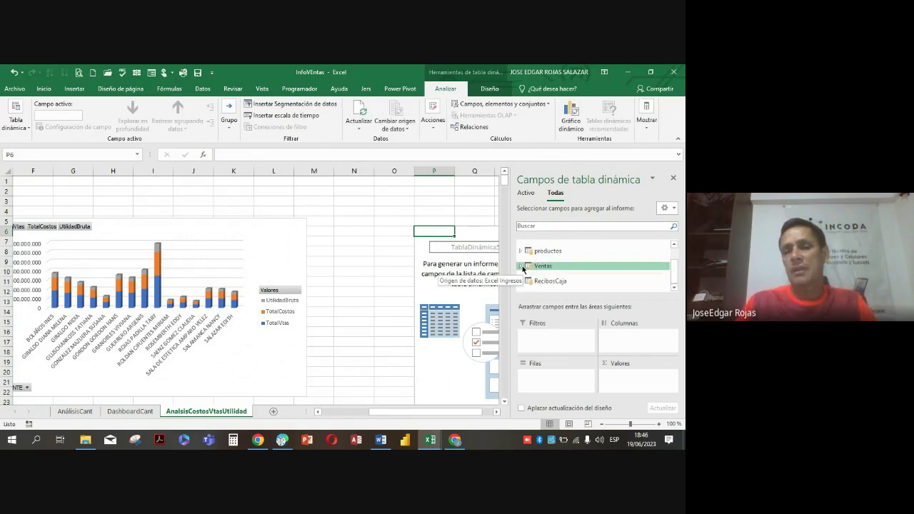
{"action": "left_click", "coordinate": [522, 266]}
{"action": "left_click", "coordinate": [674, 288]}
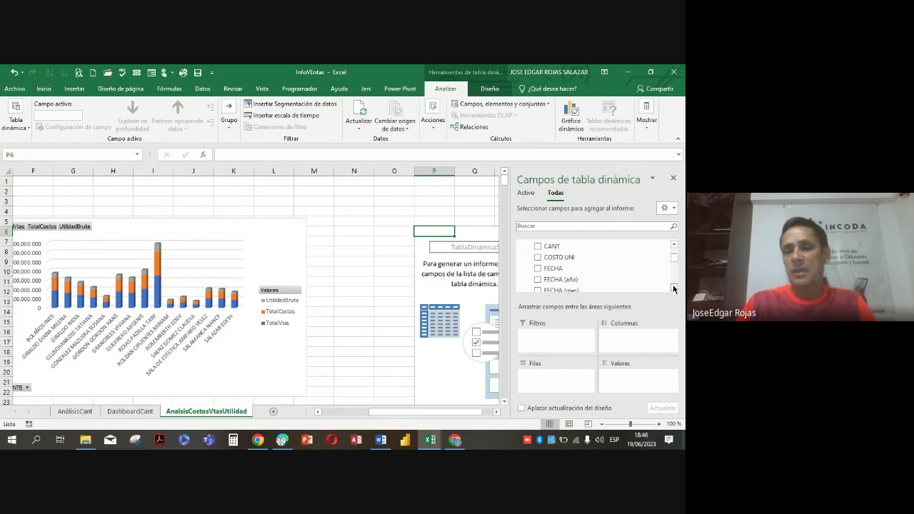
{"action": "left_click", "coordinate": [674, 288]}
{"action": "left_click", "coordinate": [673, 288]}
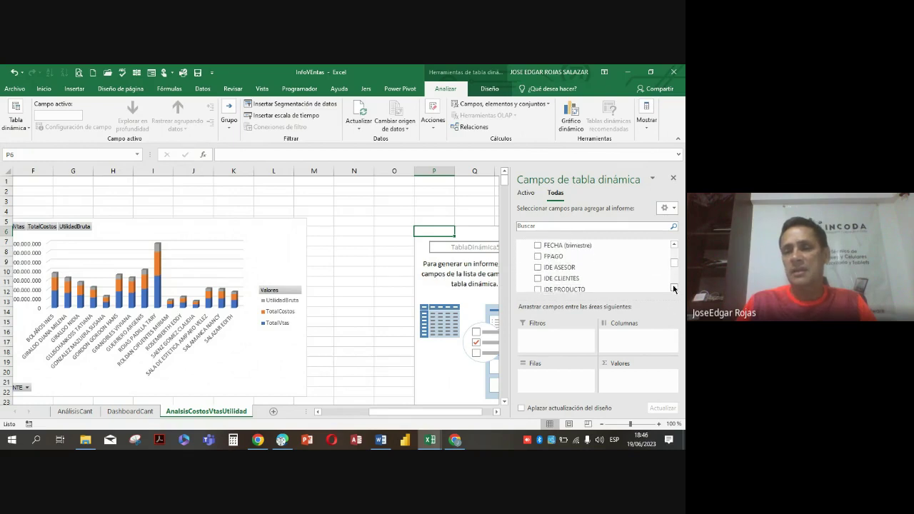
{"action": "left_click", "coordinate": [674, 288]}
{"action": "left_click", "coordinate": [674, 288]}
{"action": "left_click", "coordinate": [674, 287]}
{"action": "left_click", "coordinate": [673, 288]}
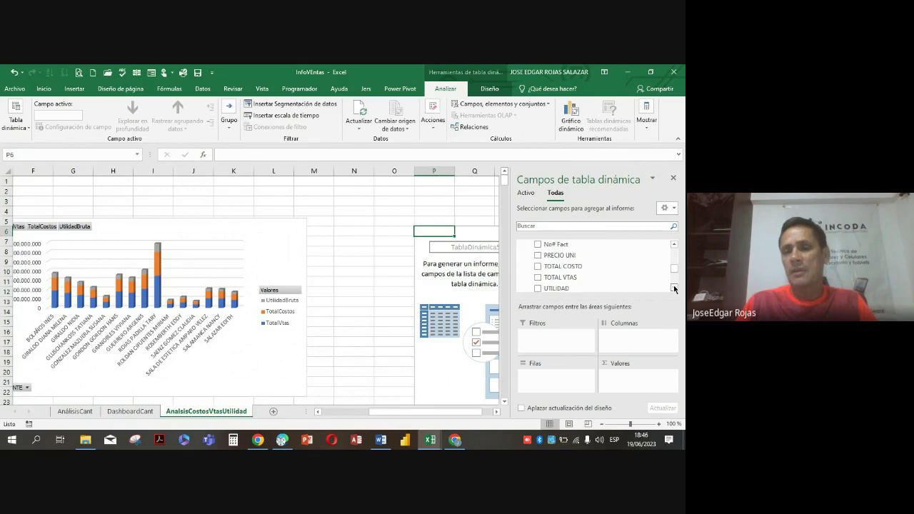
{"action": "left_click", "coordinate": [674, 288]}
{"action": "left_click", "coordinate": [673, 288]}
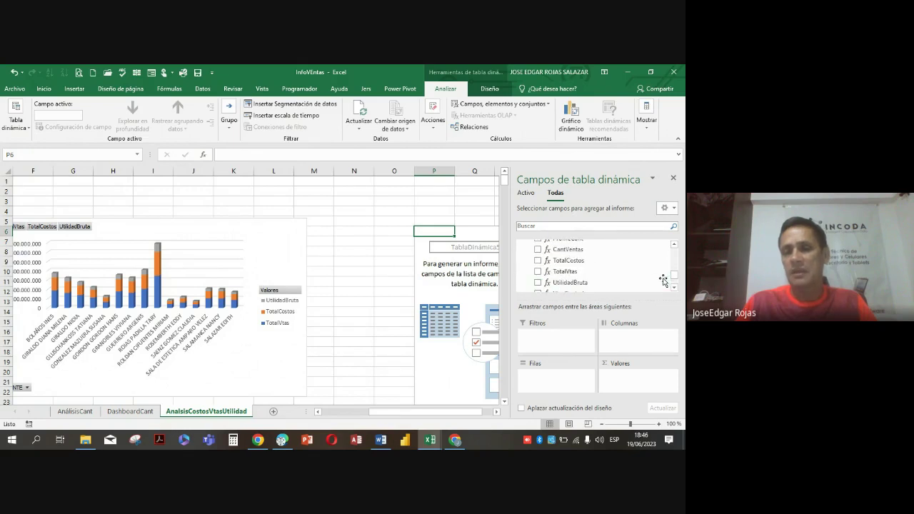
{"action": "left_click_drag", "start_coordinate": [564, 271], "coordinate": [632, 379]}
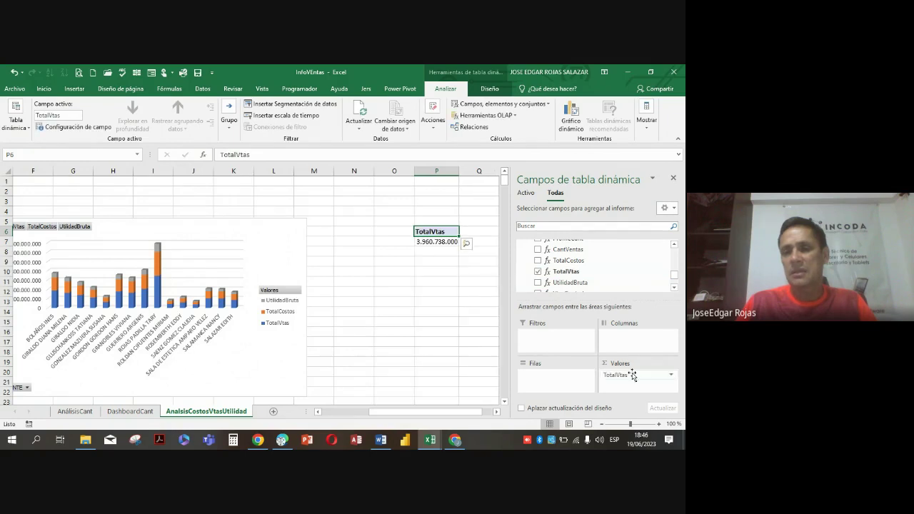
{"action": "left_click_drag", "start_coordinate": [573, 260], "coordinate": [635, 389]}
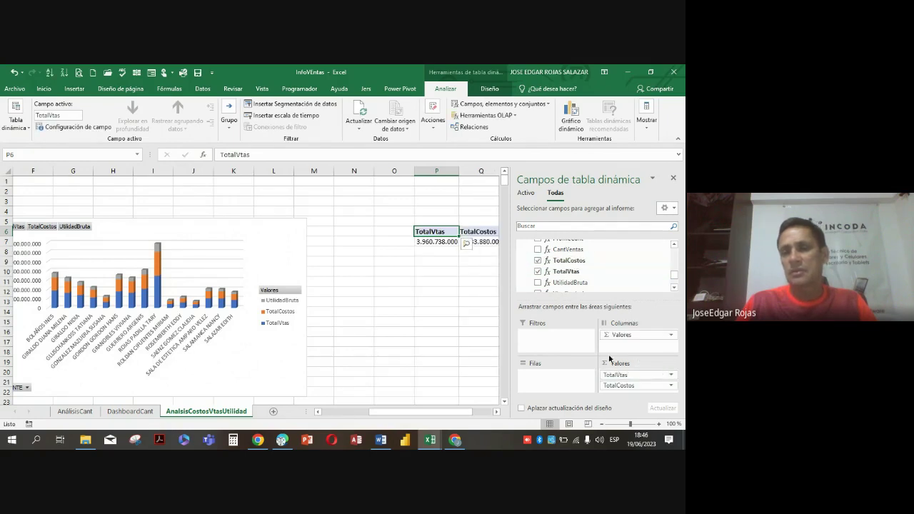
{"action": "left_click_drag", "start_coordinate": [580, 284], "coordinate": [642, 389]}
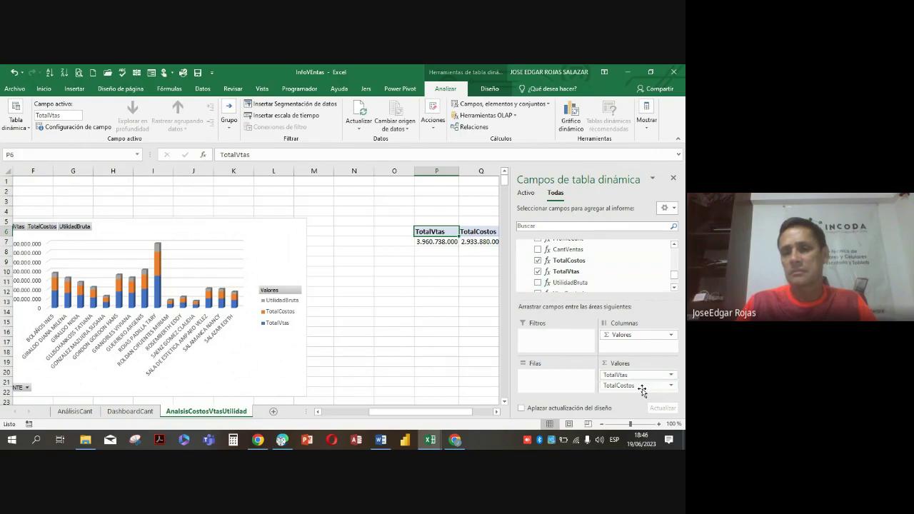
- Close the pivot field list and select the whole totals pivot
{"action": "left_click", "coordinate": [672, 179]}
{"action": "left_click", "coordinate": [521, 271]}
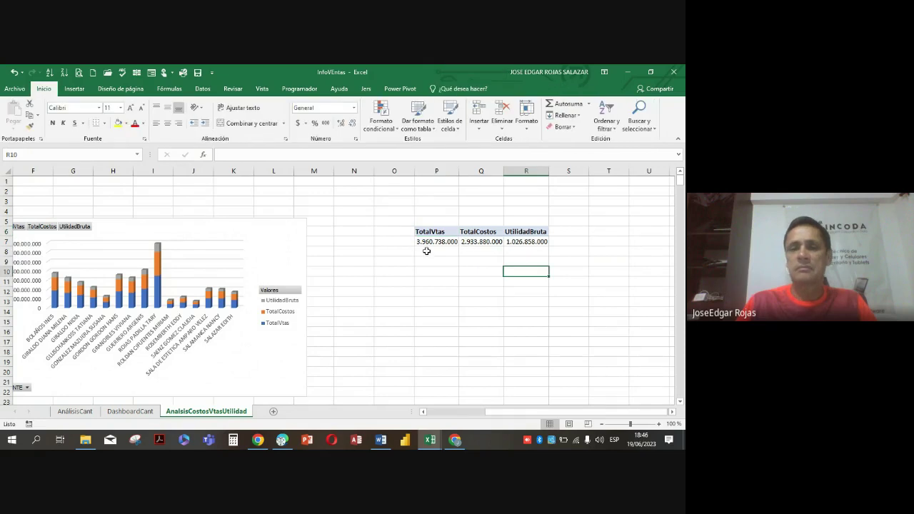
{"action": "left_click_drag", "start_coordinate": [435, 234], "coordinate": [522, 244]}
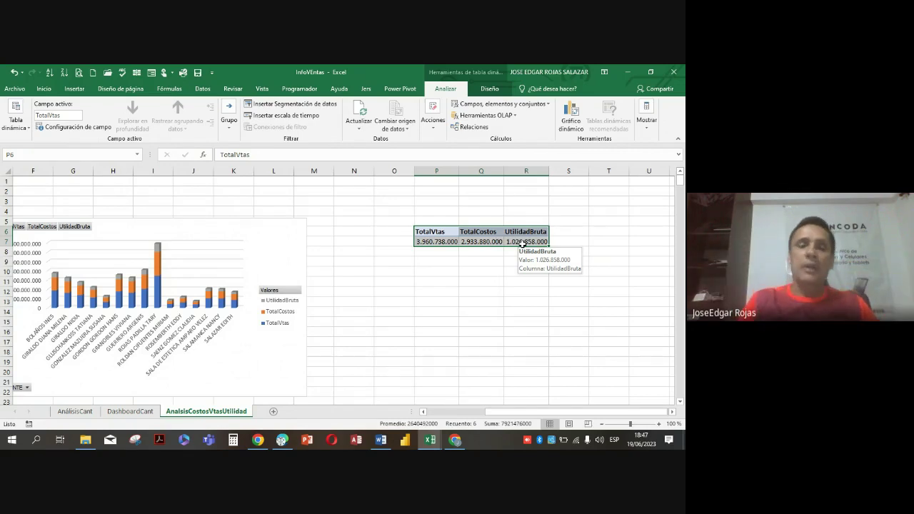
- Add a new worksheet named AnalisisVtasContado
{"action": "left_click", "coordinate": [273, 413]}
{"action": "double_click", "coordinate": [271, 412]}
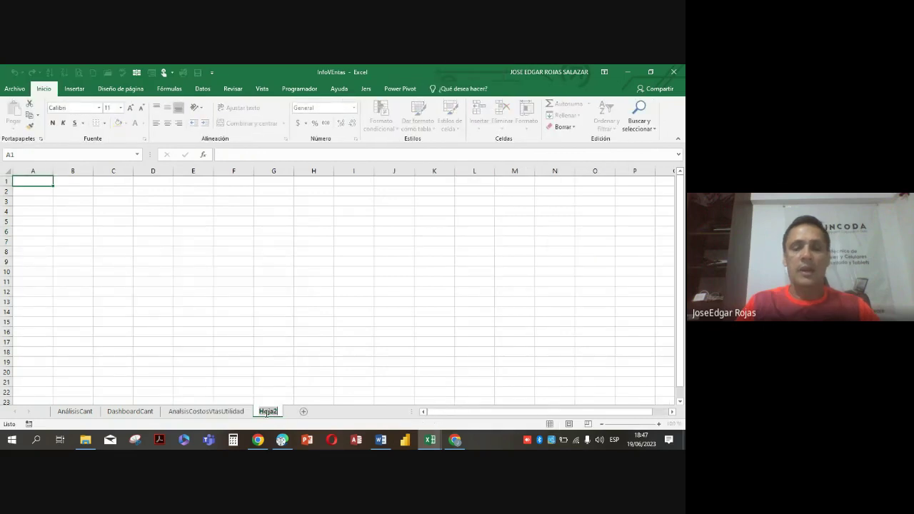
{"action": "type", "text": "Analisis"}
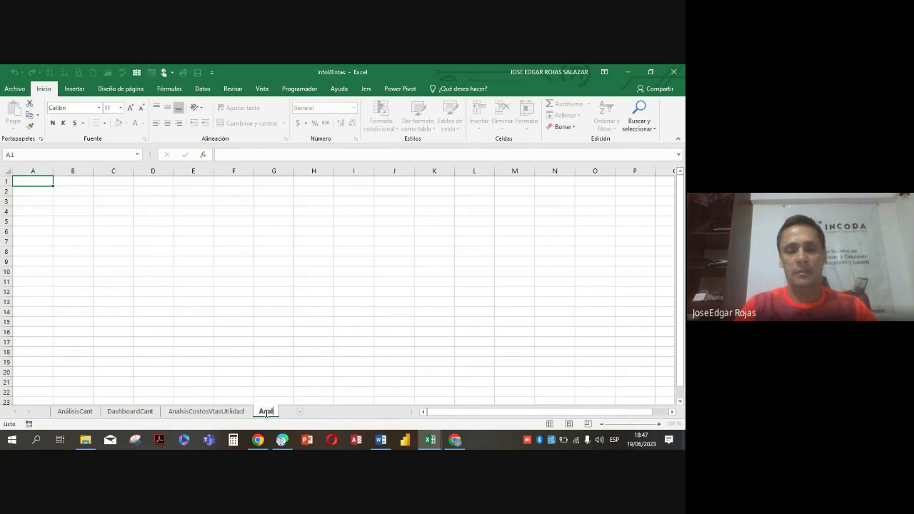
{"action": "key", "text": "Return"}
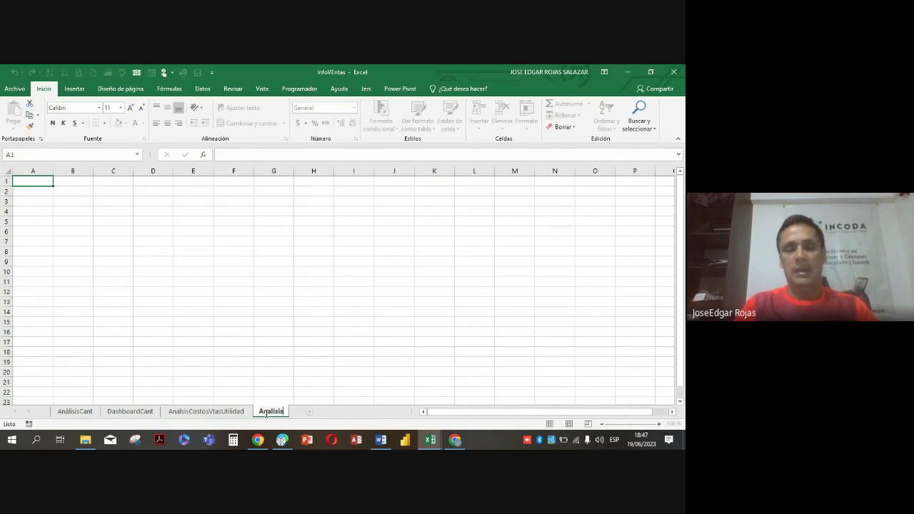
{"action": "type", "text": "Vtas"}
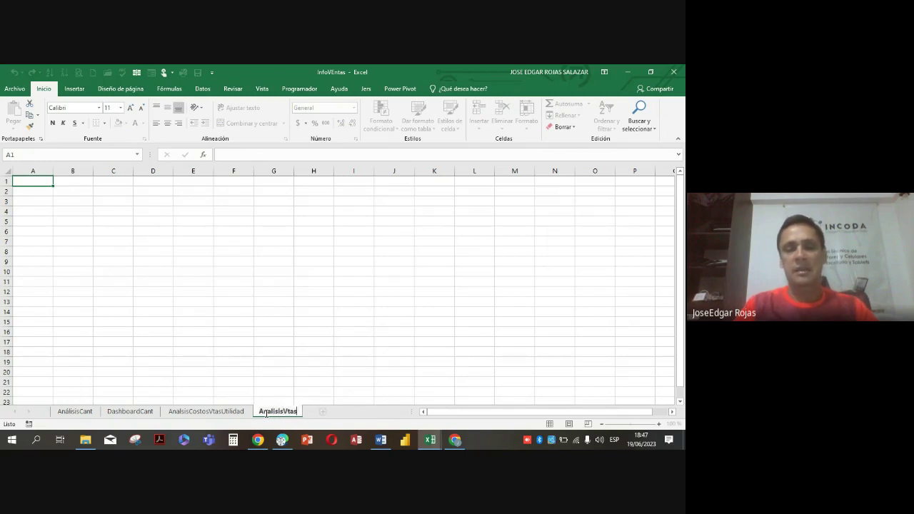
{"action": "type", "text": "Contado"}
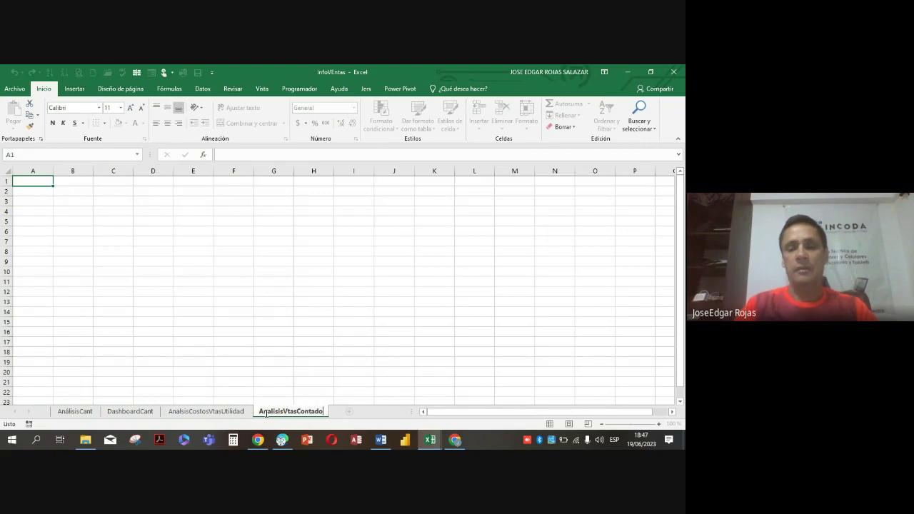
{"action": "key", "text": "Return"}
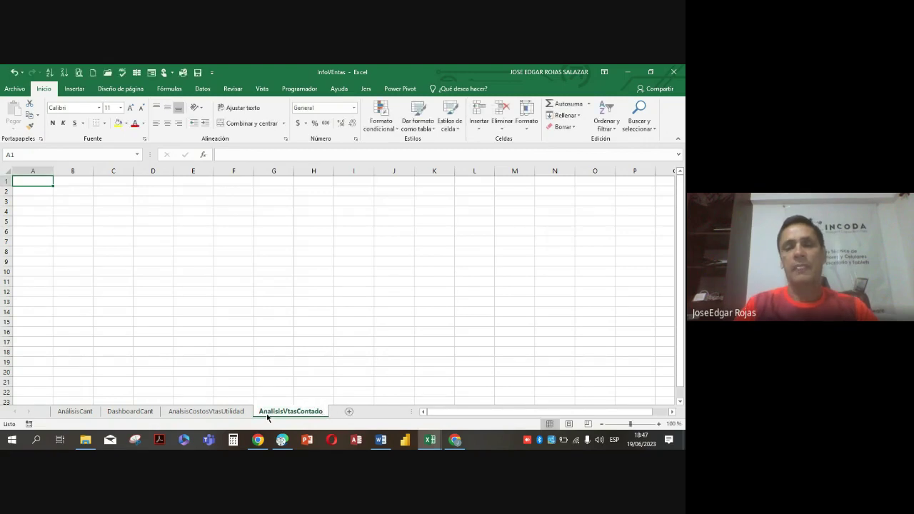
- Insert a pivot table at A6 sourced from the workbook's data model tables
{"action": "left_click", "coordinate": [38, 240]}
{"action": "left_click", "coordinate": [43, 228]}
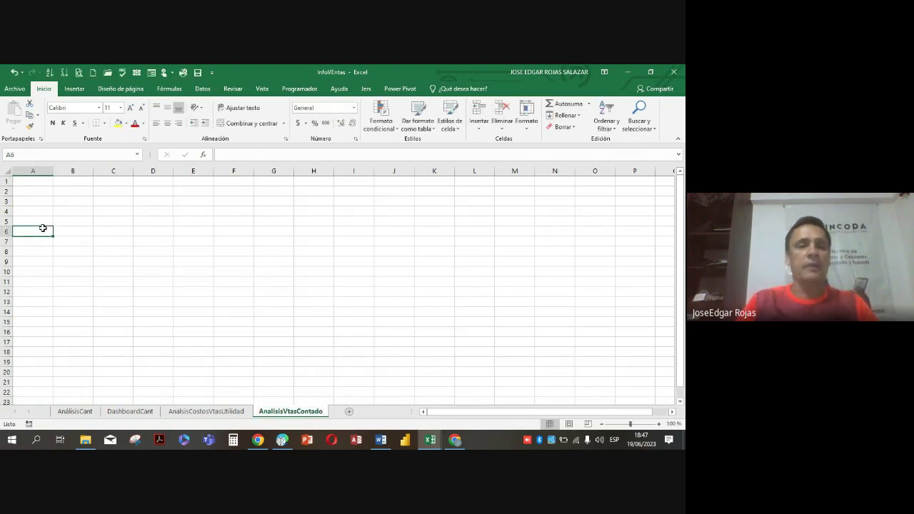
{"action": "left_click", "coordinate": [75, 90]}
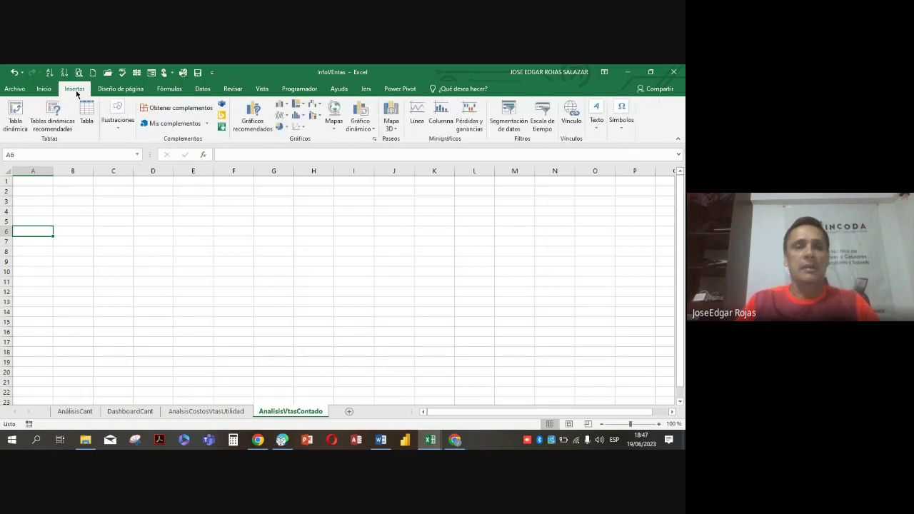
{"action": "left_click", "coordinate": [15, 114]}
{"action": "left_click", "coordinate": [309, 148]}
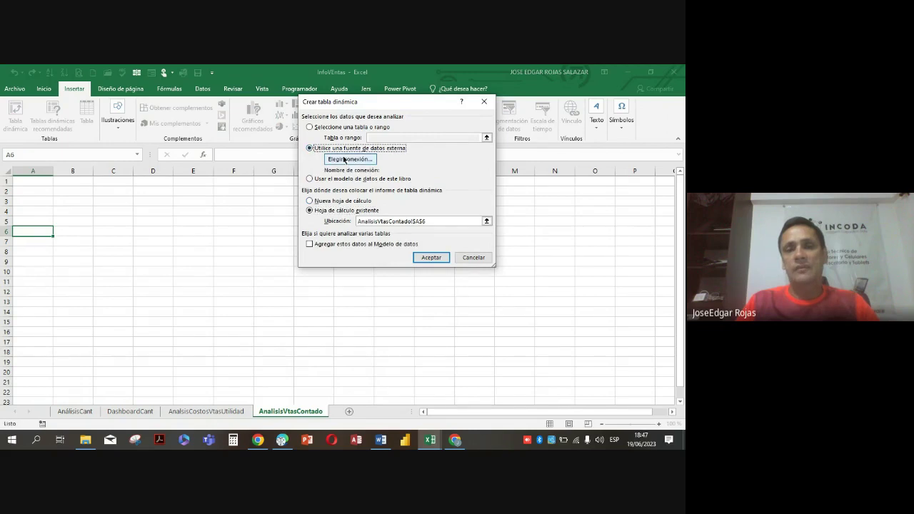
{"action": "left_click", "coordinate": [349, 159]}
{"action": "left_click", "coordinate": [330, 107]}
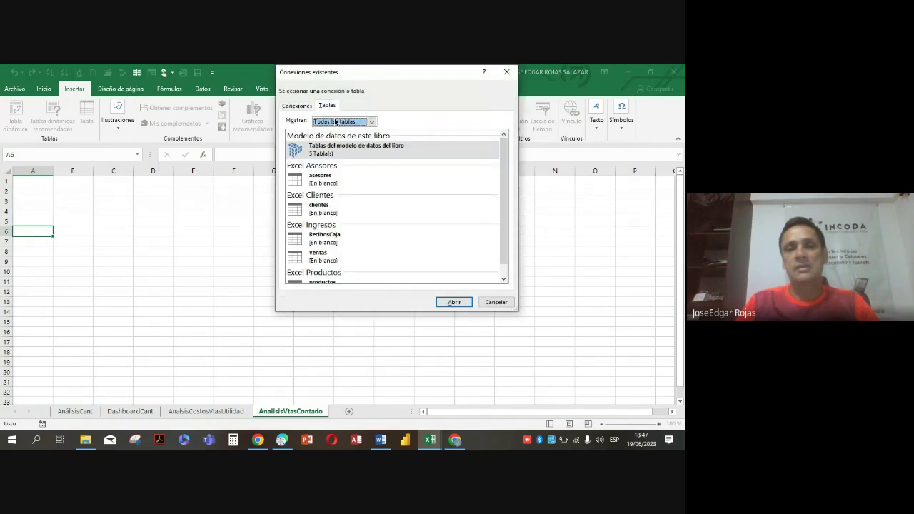
{"action": "left_click", "coordinate": [326, 149]}
{"action": "left_click", "coordinate": [445, 302]}
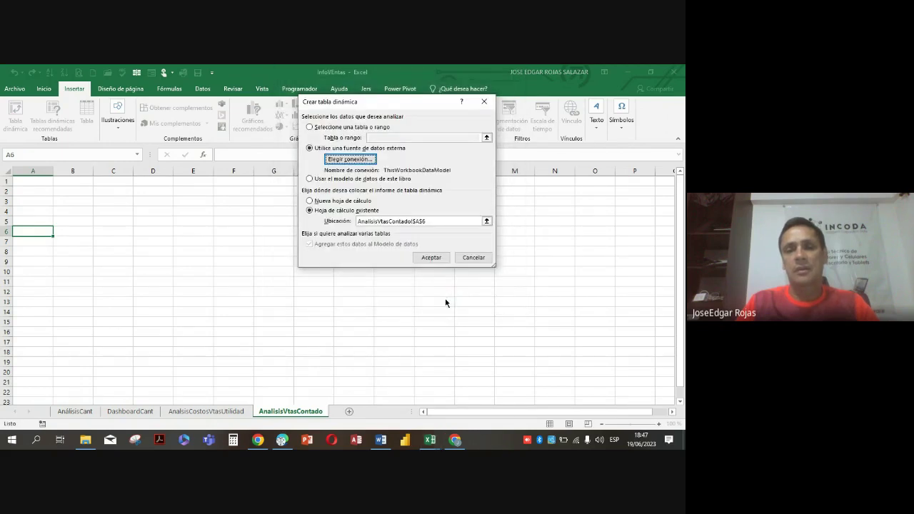
{"action": "left_click", "coordinate": [431, 258]}
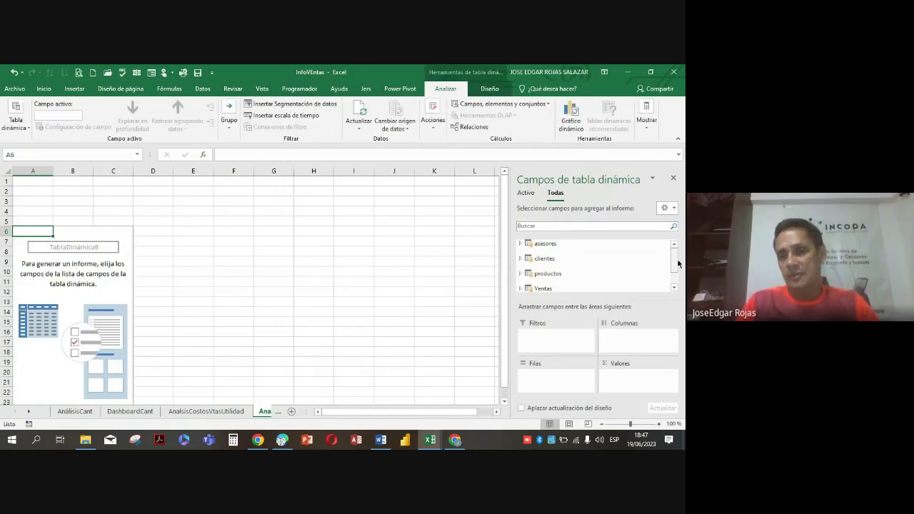
- List each CLIENTE as a pivot row and check the measures in Power Pivot
{"action": "left_click", "coordinate": [521, 259]}
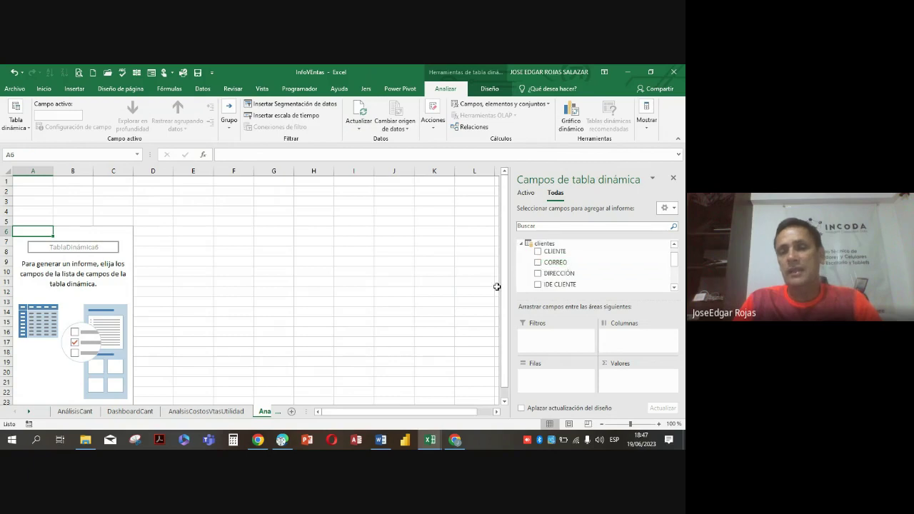
{"action": "left_click", "coordinate": [538, 252]}
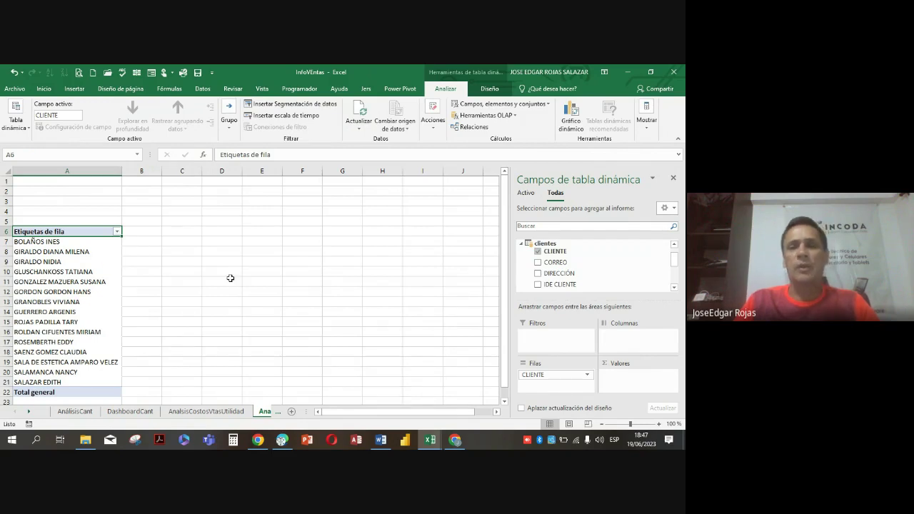
{"action": "mouse_move", "coordinate": [426, 444]}
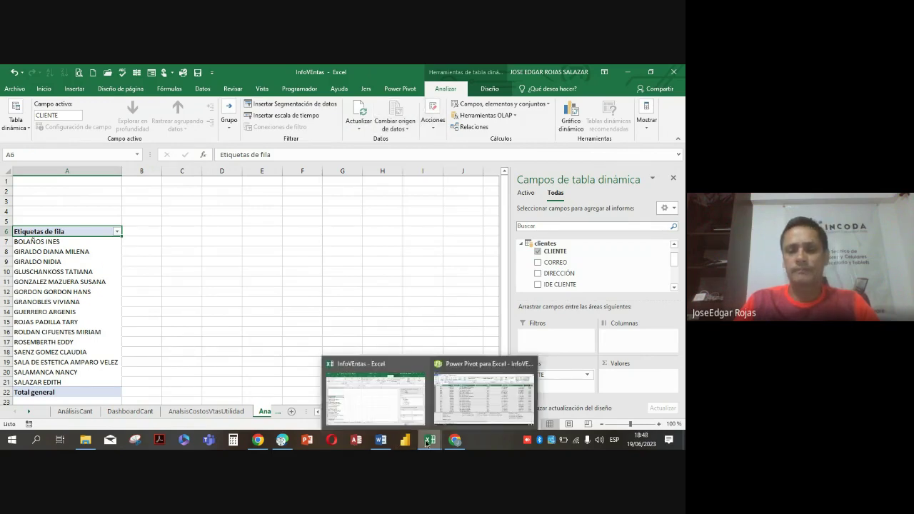
{"action": "left_click", "coordinate": [471, 404]}
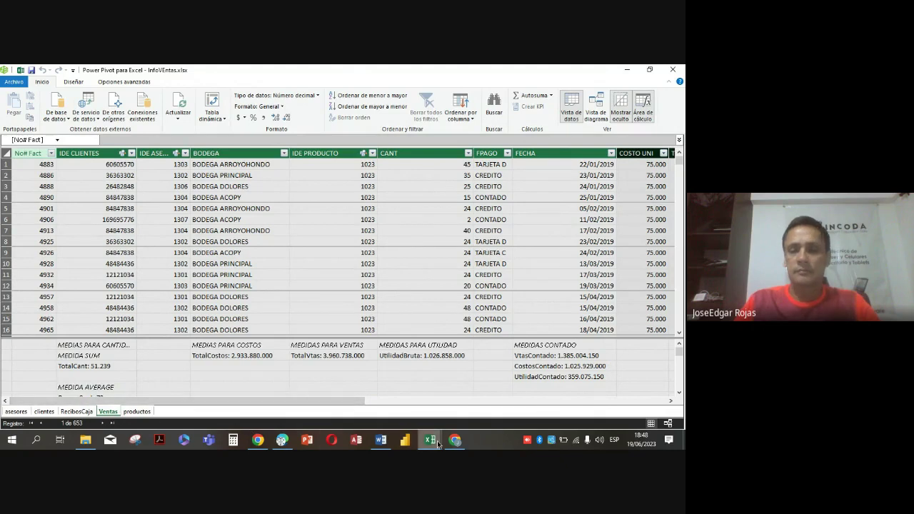
{"action": "mouse_move", "coordinate": [430, 440]}
{"action": "left_click", "coordinate": [379, 402]}
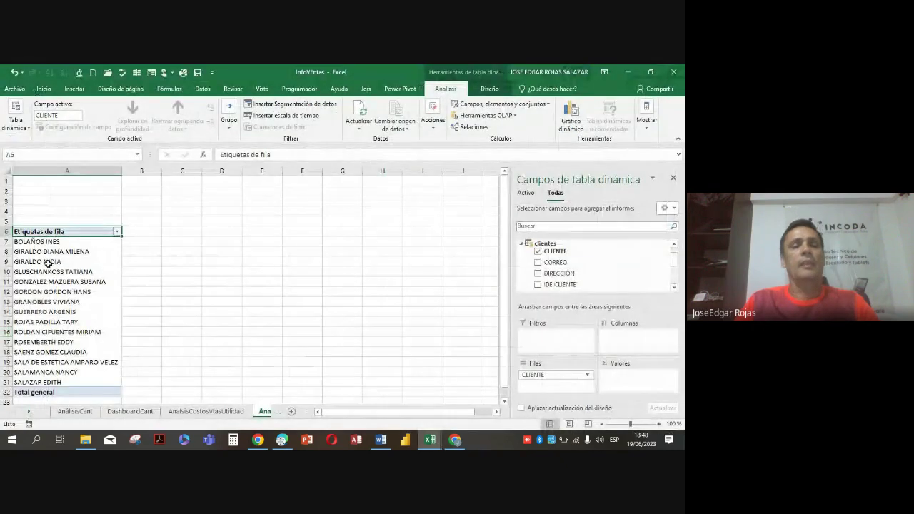
- Add VtasContado, CostosContado and UtilidadContado from Ventas to the pivot values
{"action": "scroll", "coordinate": [592, 284], "scroll_direction": "down", "scroll_amount": 5}
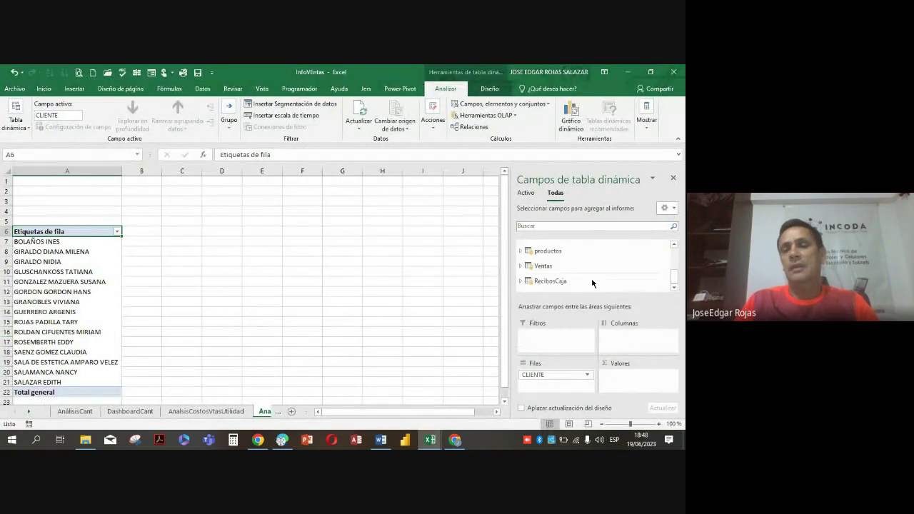
{"action": "left_click", "coordinate": [524, 268]}
{"action": "scroll", "coordinate": [577, 292], "scroll_direction": "down", "scroll_amount": 4}
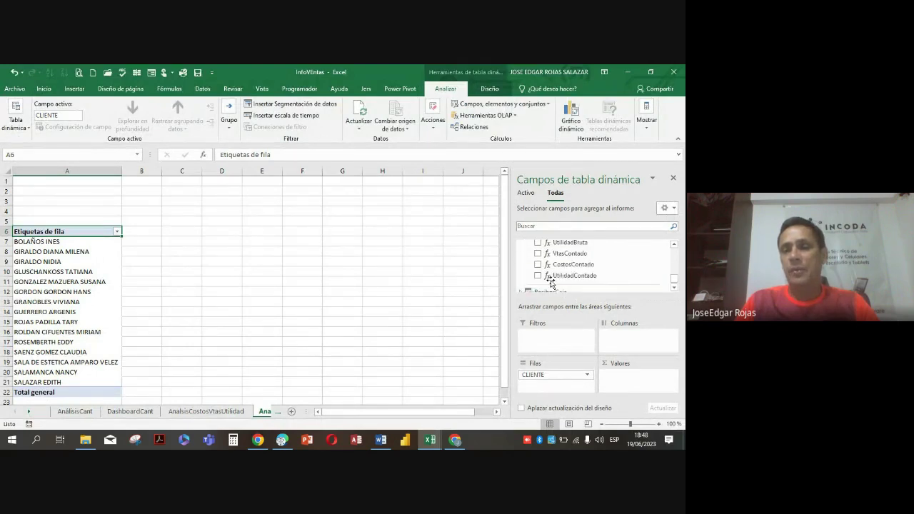
{"action": "left_click", "coordinate": [538, 254]}
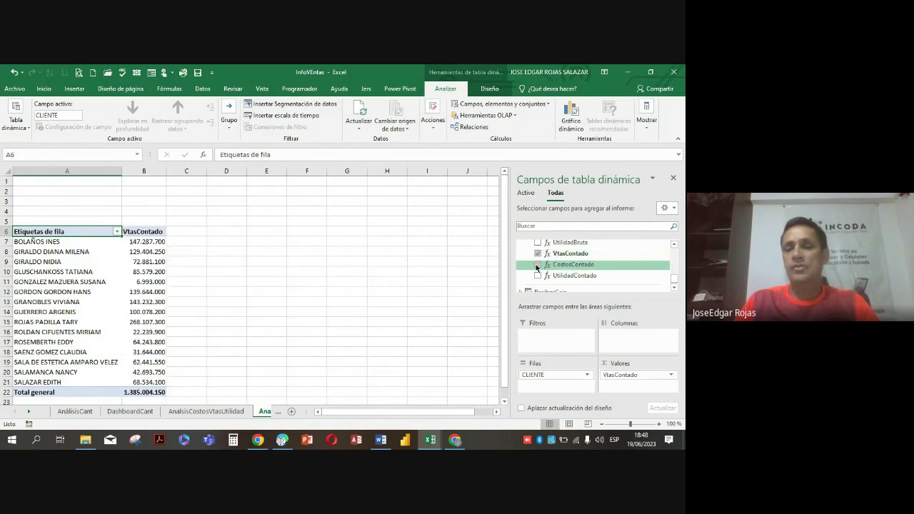
{"action": "left_click", "coordinate": [538, 265]}
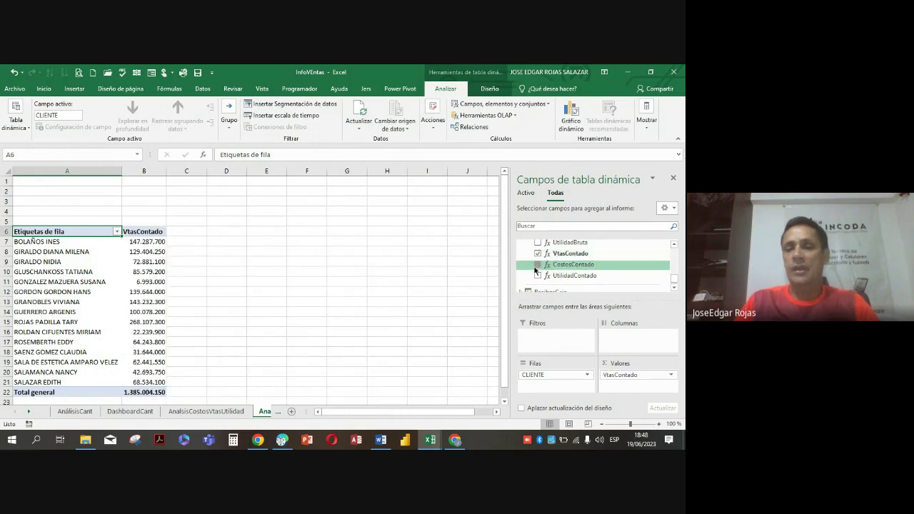
{"action": "left_click", "coordinate": [538, 276]}
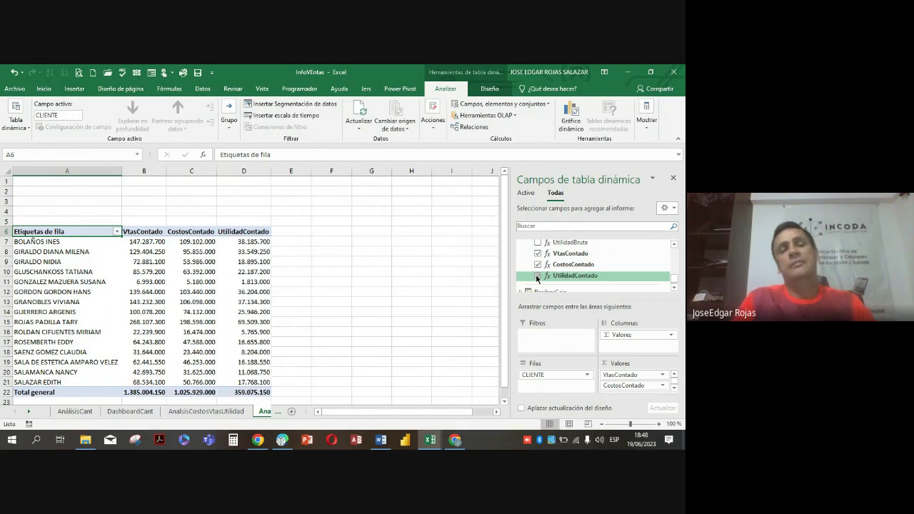
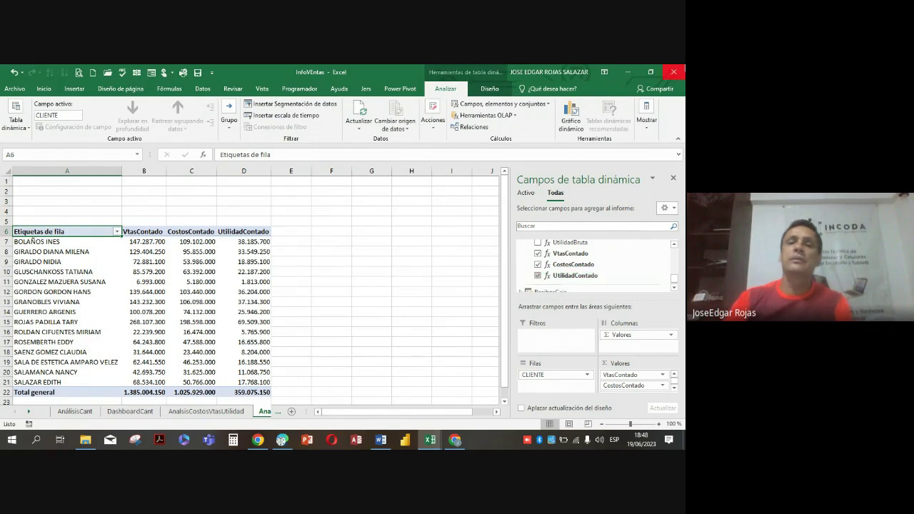
- Browse the client ids in the Power Pivot Ventas table, then return to the pivot
{"action": "left_click", "coordinate": [412, 91]}
{"action": "left_click", "coordinate": [23, 114]}
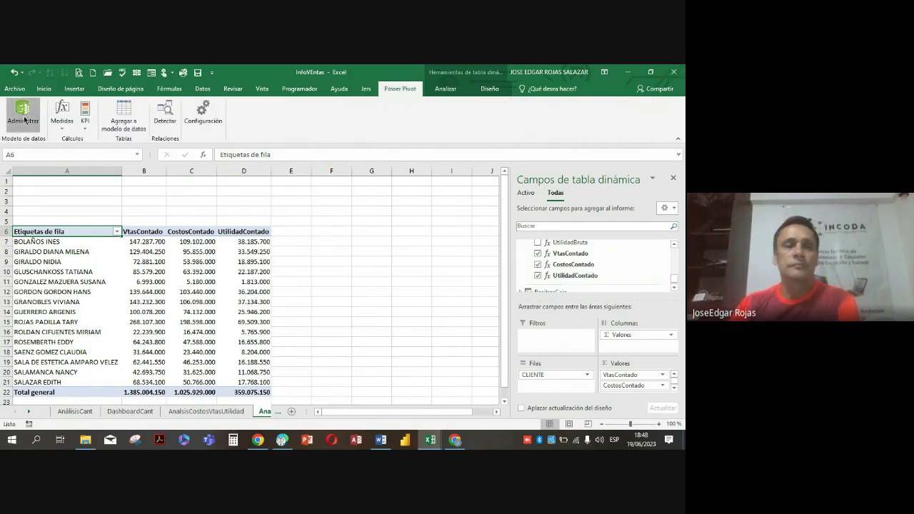
{"action": "left_click", "coordinate": [114, 275]}
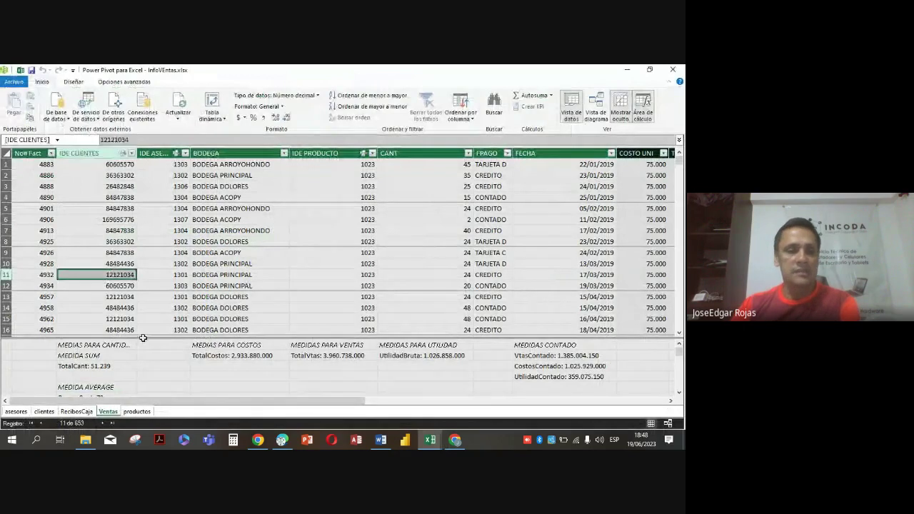
{"action": "scroll", "coordinate": [152, 293], "scroll_direction": "down", "scroll_amount": 6}
{"action": "scroll", "coordinate": [167, 270], "scroll_direction": "down", "scroll_amount": 2}
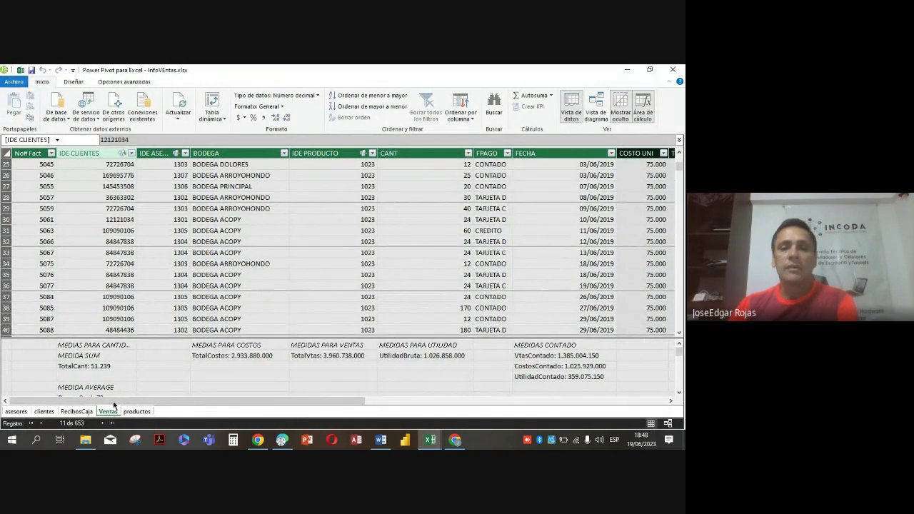
{"action": "scroll", "coordinate": [350, 265], "scroll_direction": "down", "scroll_amount": 4}
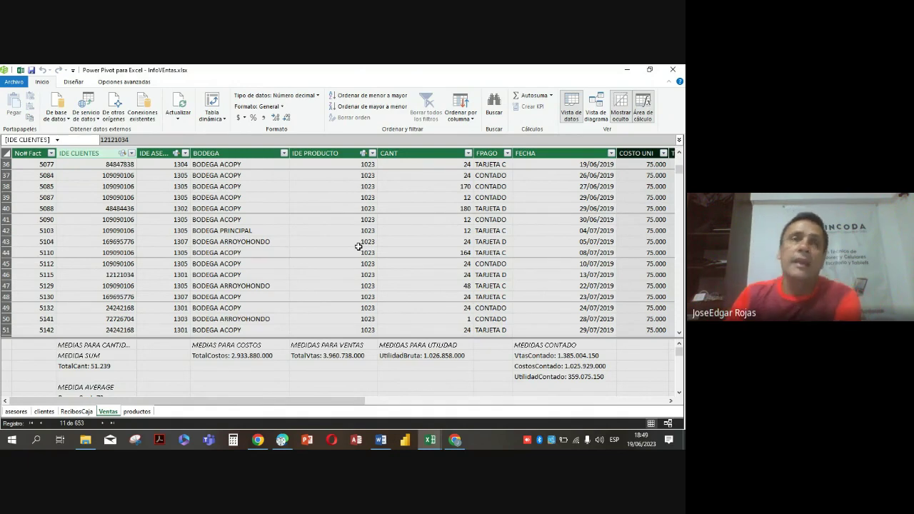
{"action": "left_click", "coordinate": [627, 70]}
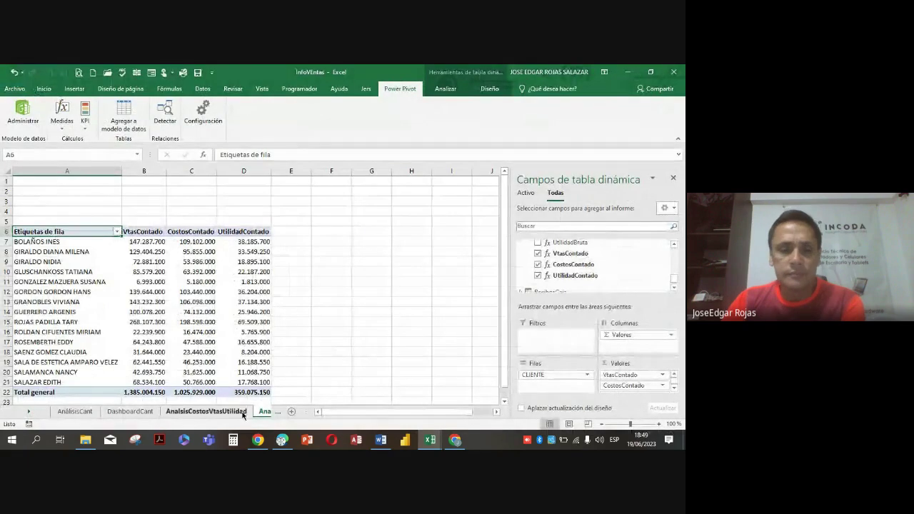
- Open the Ingresos workbook from the Power Pivot folder in File Explorer
{"action": "left_click", "coordinate": [85, 439]}
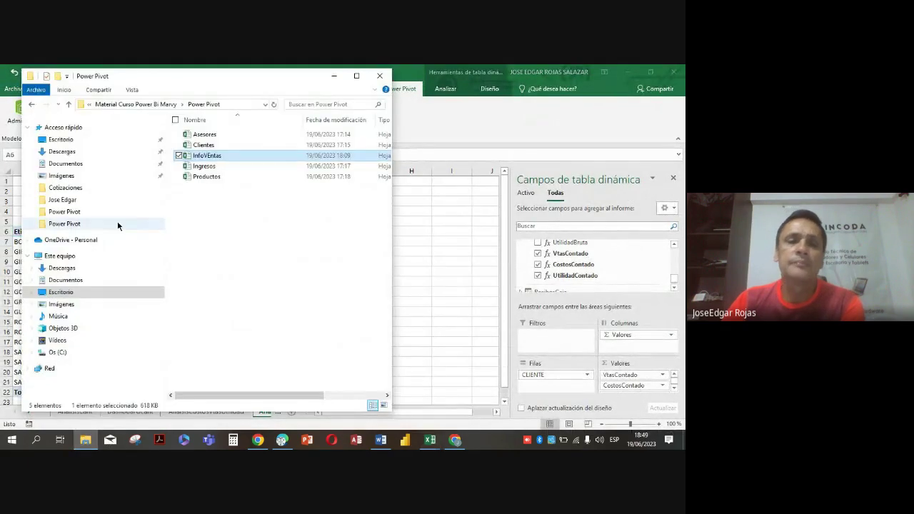
{"action": "left_click", "coordinate": [205, 167]}
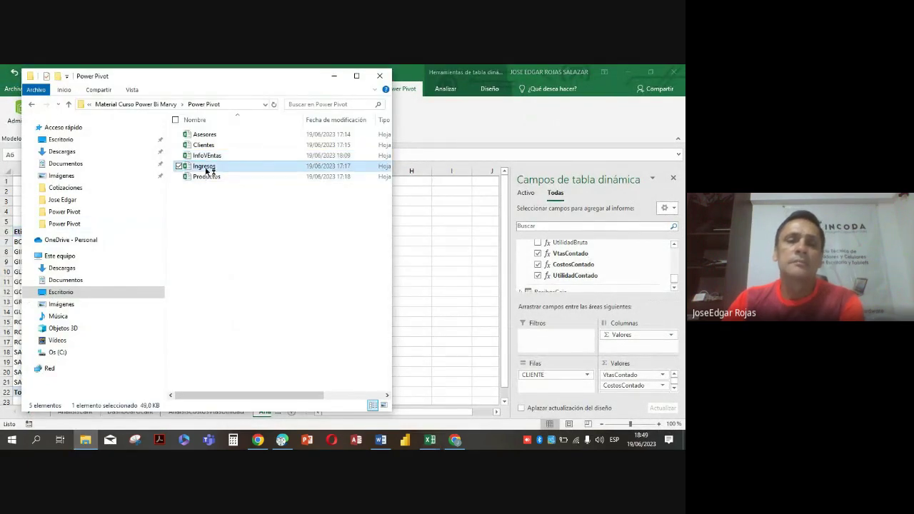
{"action": "double_click", "coordinate": [206, 166]}
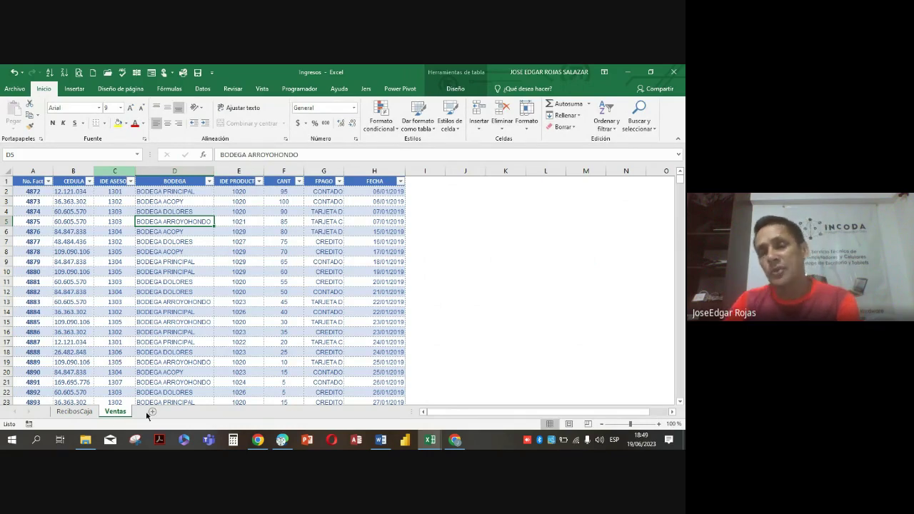
{"action": "left_click_drag", "start_coordinate": [681, 189], "coordinate": [680, 388]}
{"action": "scroll", "coordinate": [242, 344], "scroll_direction": "down", "scroll_amount": 10}
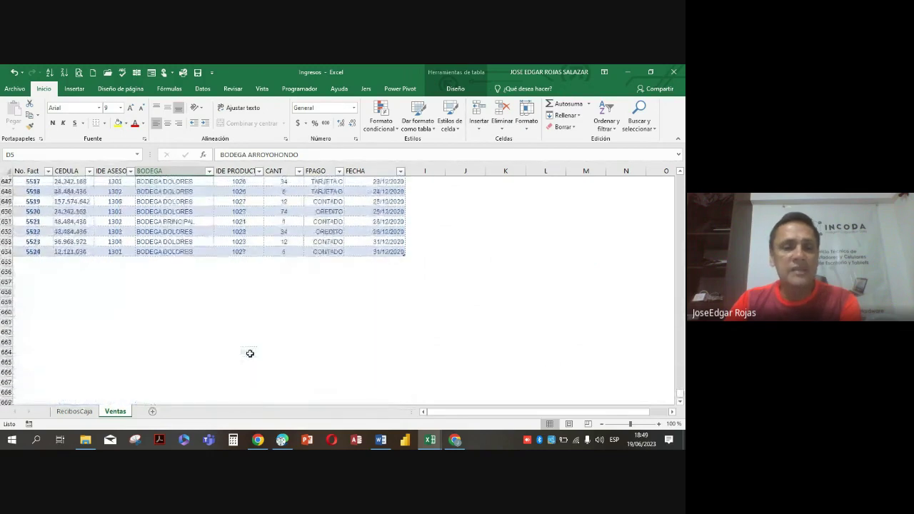
{"action": "left_click", "coordinate": [39, 263]}
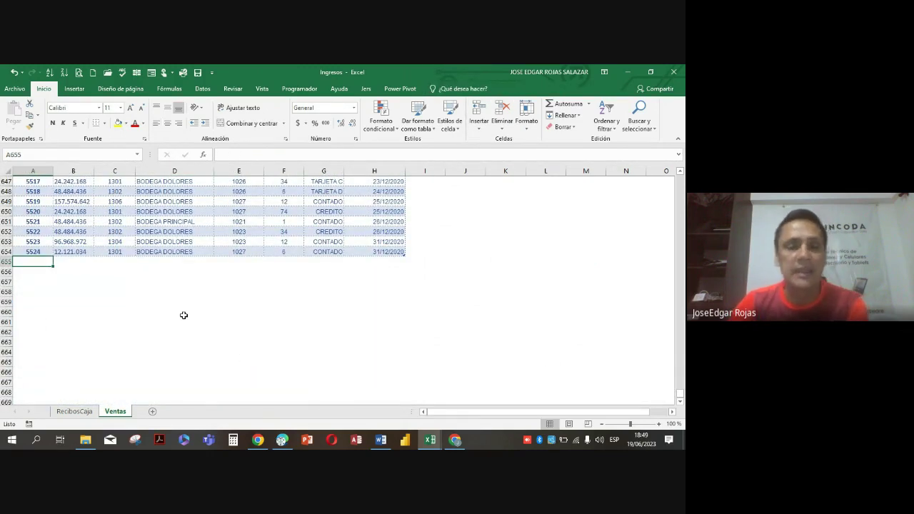
{"action": "key", "text": "Right"}
{"action": "key", "text": "Right"}
{"action": "key", "text": "Right"}
{"action": "key", "text": "Right"}
{"action": "key", "text": "Right"}
{"action": "key", "text": "Right"}
{"action": "key", "text": "Right"}
{"action": "key", "text": "Left"}
{"action": "key", "text": "Left"}
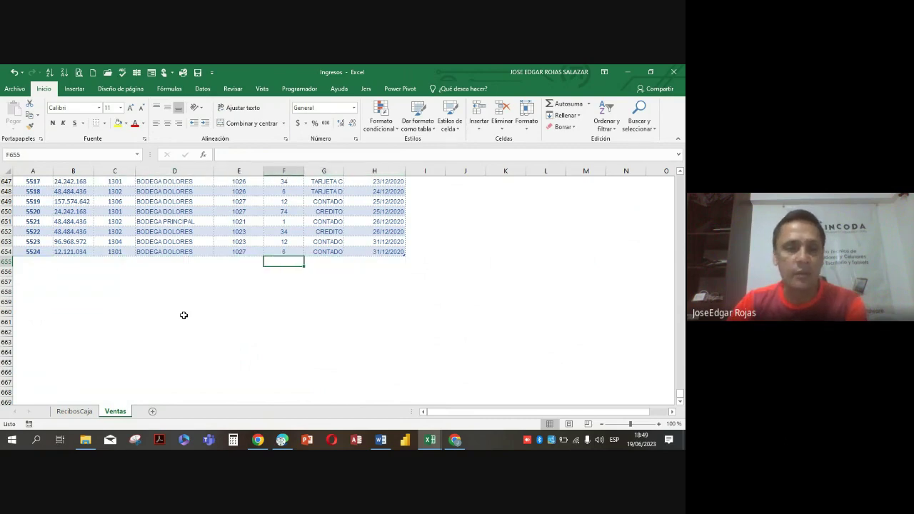
{"action": "key", "text": "Left"}
{"action": "key", "text": "Left"}
{"action": "key", "text": "Left"}
{"action": "key", "text": "Left"}
{"action": "key", "text": "Left"}
{"action": "key", "text": "Down"}
{"action": "key", "text": "Down"}
{"action": "key", "text": "Down"}
{"action": "key", "text": "Down"}
{"action": "key", "text": "Down"}
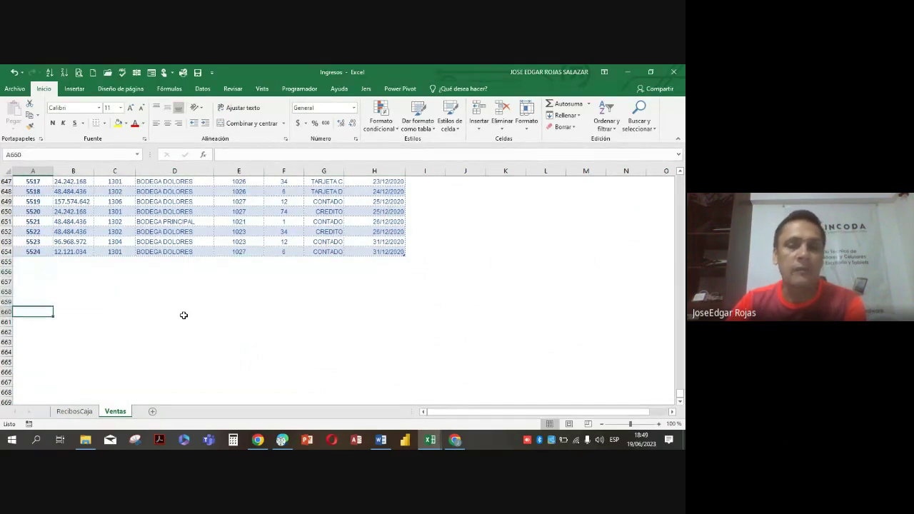
{"action": "key", "text": "Up"}
{"action": "key", "text": "Up"}
{"action": "key", "text": "Up"}
{"action": "key", "text": "Up"}
{"action": "key", "text": "Up"}
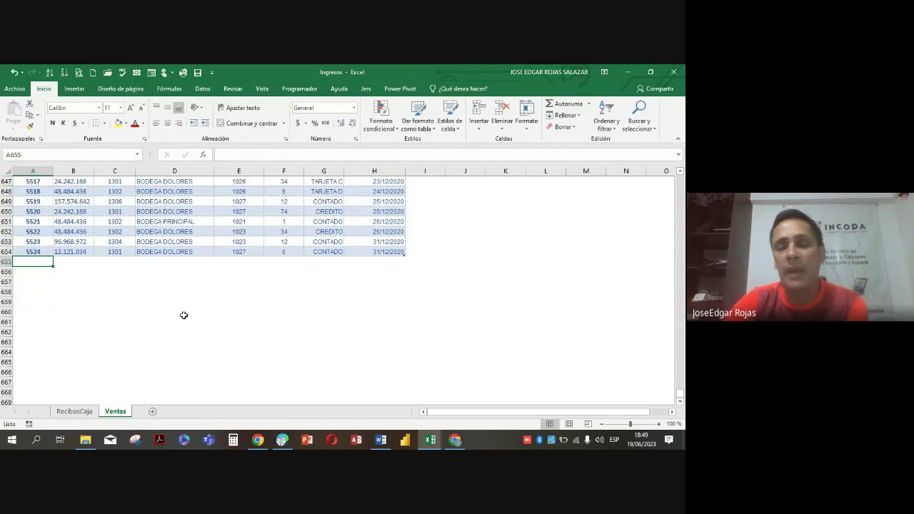
{"action": "key", "text": "Down"}
{"action": "key", "text": "Down"}
{"action": "key", "text": "Down"}
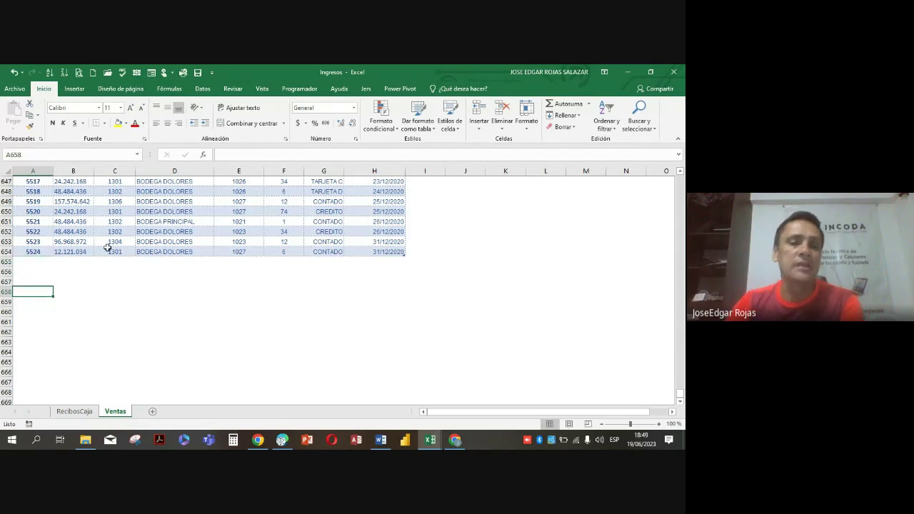
{"action": "left_click", "coordinate": [181, 207]}
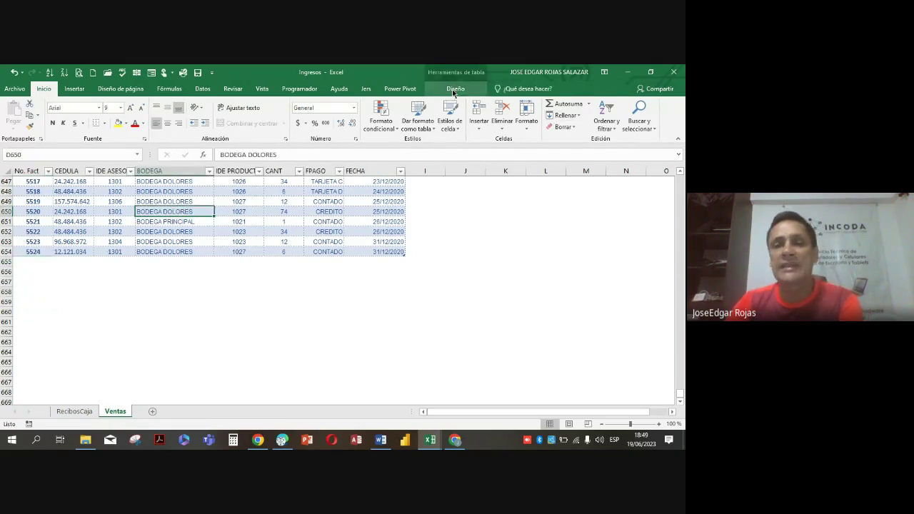
{"action": "left_click", "coordinate": [455, 88]}
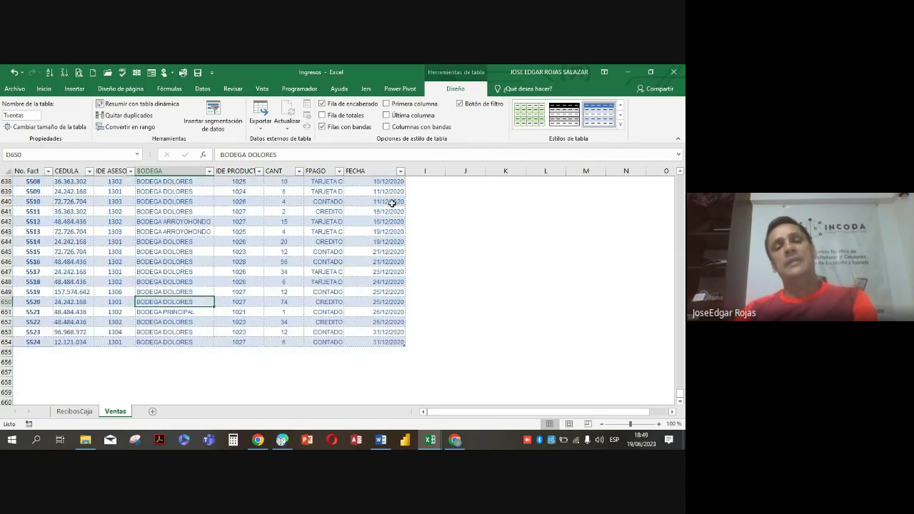
{"action": "scroll", "coordinate": [317, 253], "scroll_direction": "down", "scroll_amount": 1}
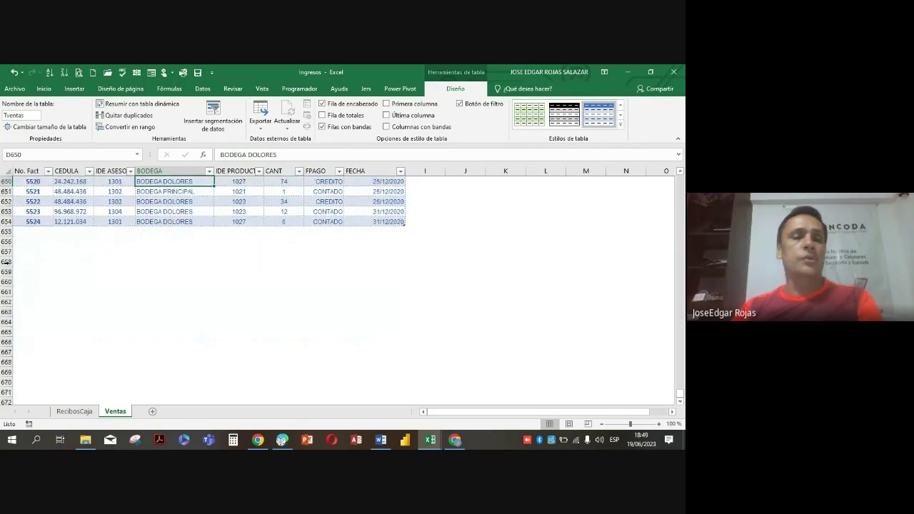
{"action": "left_click", "coordinate": [30, 234]}
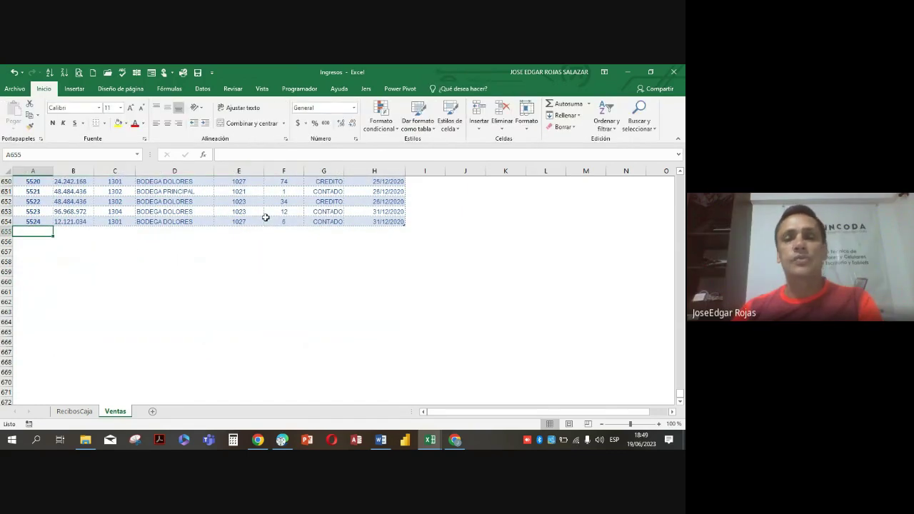
{"action": "left_click", "coordinate": [347, 194]}
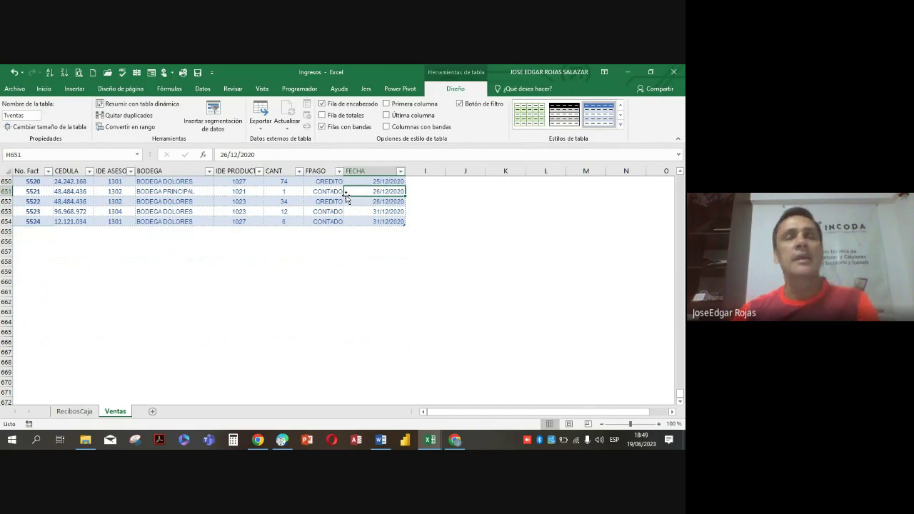
{"action": "scroll", "coordinate": [202, 206], "scroll_direction": "down", "scroll_amount": 5}
{"action": "scroll", "coordinate": [235, 247], "scroll_direction": "up", "scroll_amount": 6}
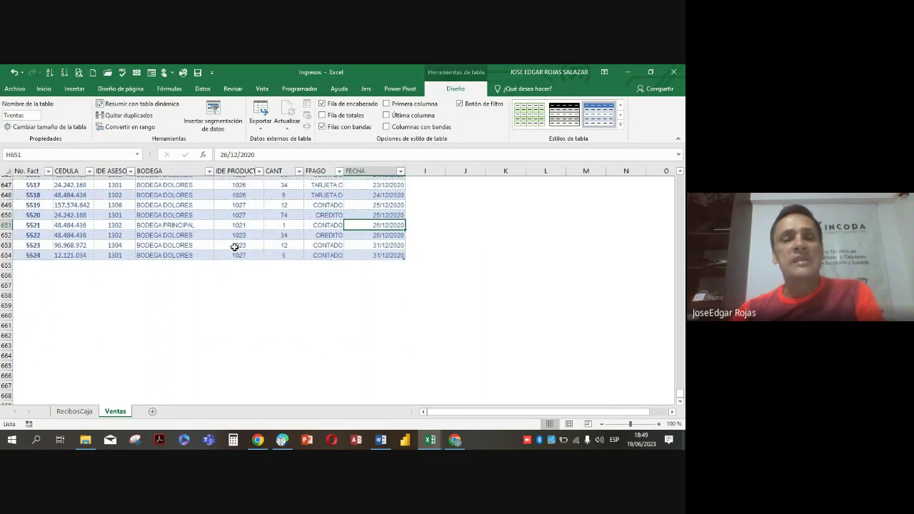
{"action": "scroll", "coordinate": [235, 247], "scroll_direction": "up", "scroll_amount": 6}
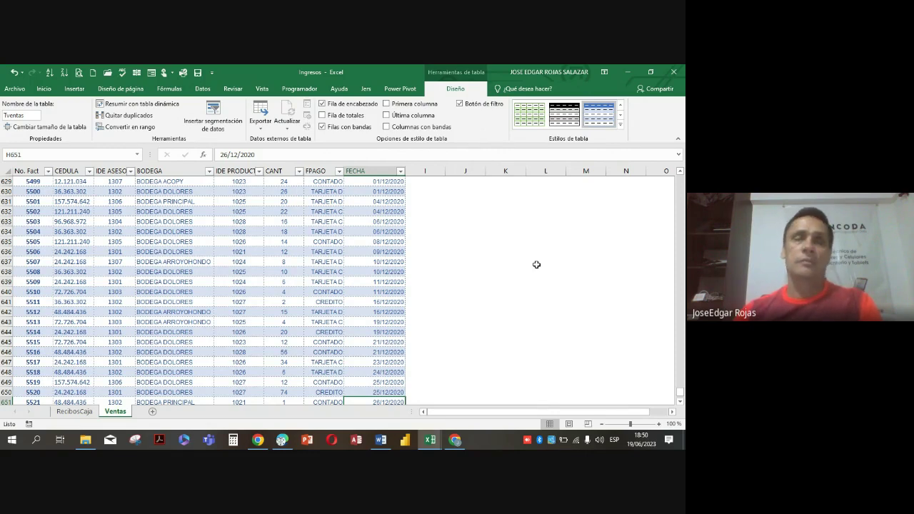
{"action": "left_click", "coordinate": [188, 249]}
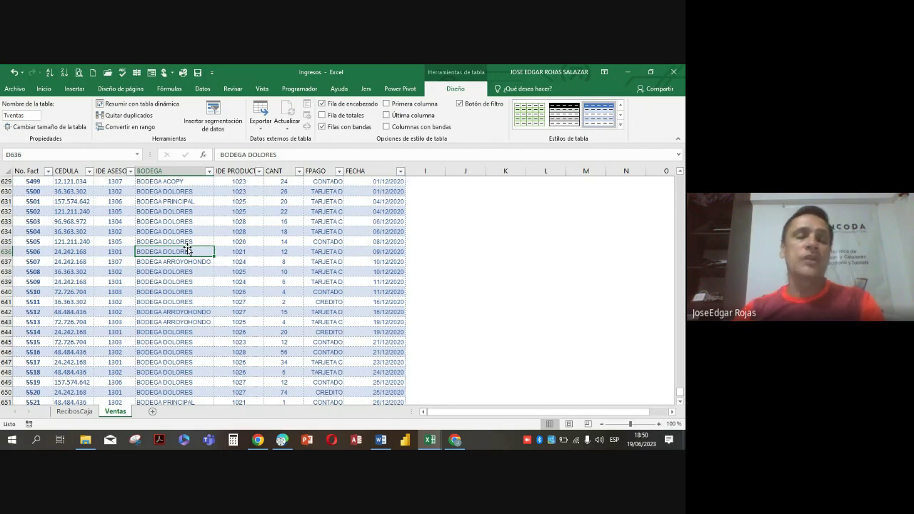
{"action": "scroll", "coordinate": [325, 287], "scroll_direction": "down", "scroll_amount": 5}
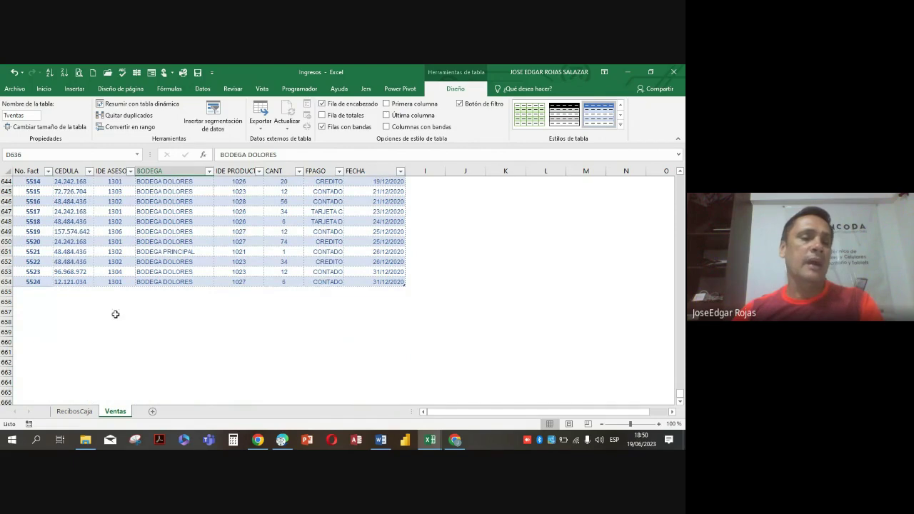
{"action": "left_click", "coordinate": [37, 294]}
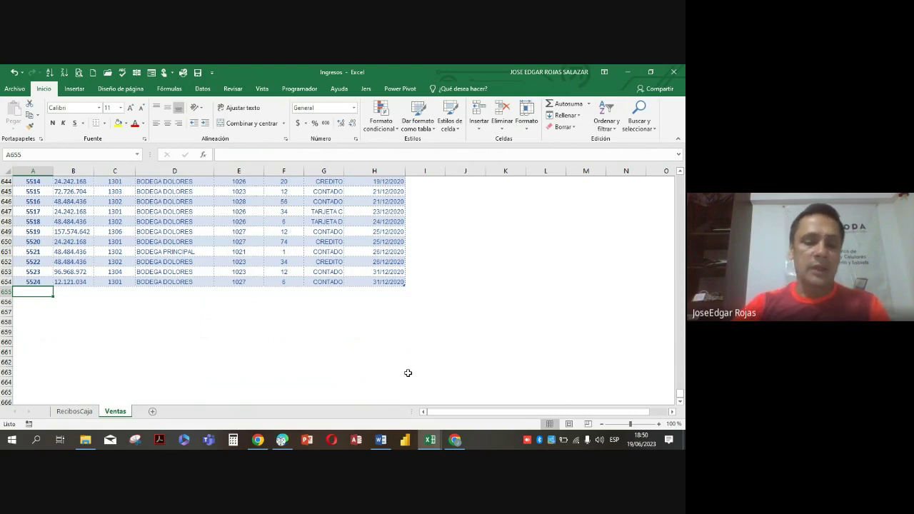
- Start sale row 5525 with client 121, adviser 1301 and warehouse BODEGA DOLORES copied from above
{"action": "type", "text": "55"}
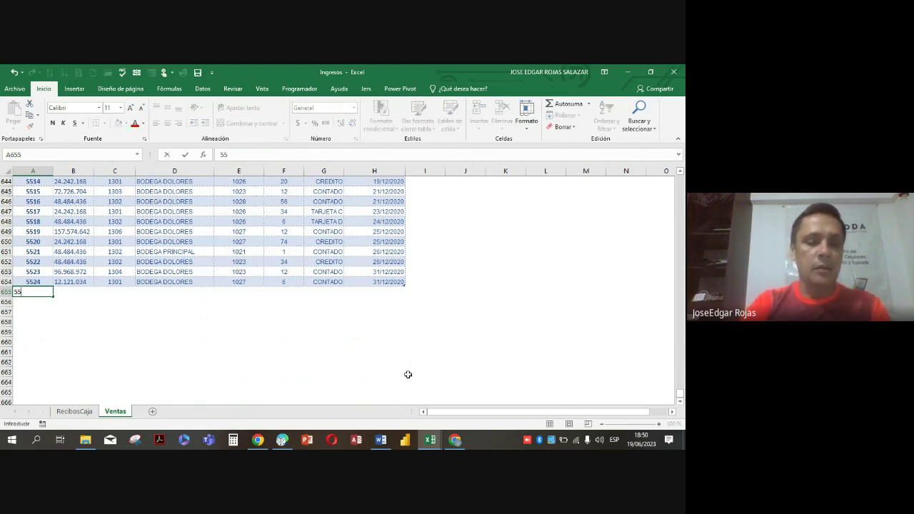
{"action": "type", "text": "25"}
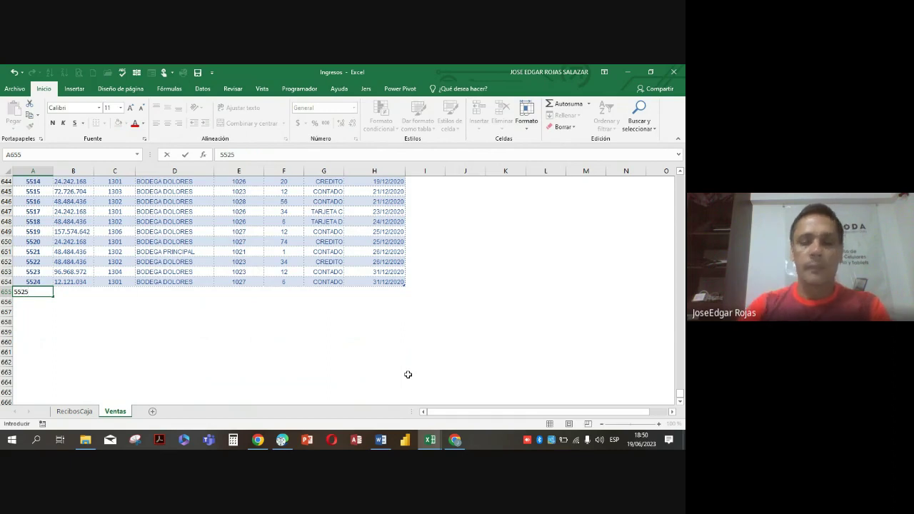
{"action": "key", "text": "Tab"}
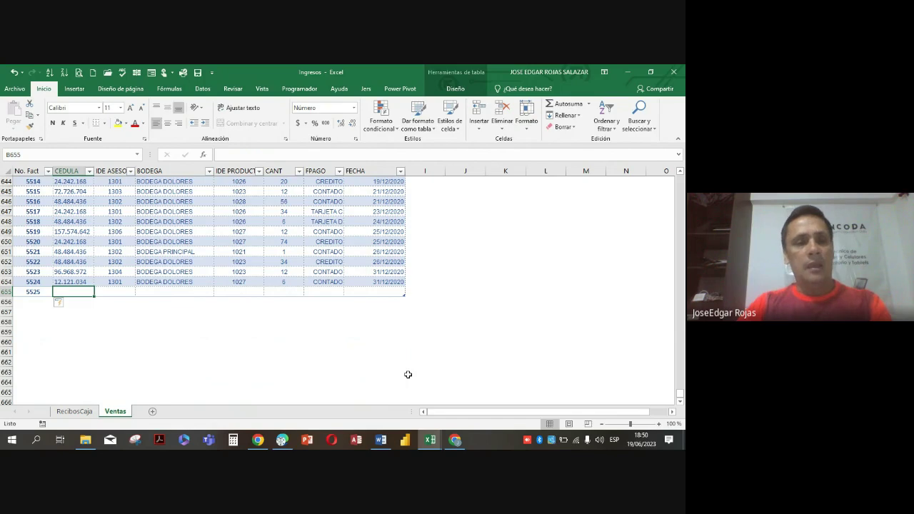
{"action": "type", "text": "12121034"}
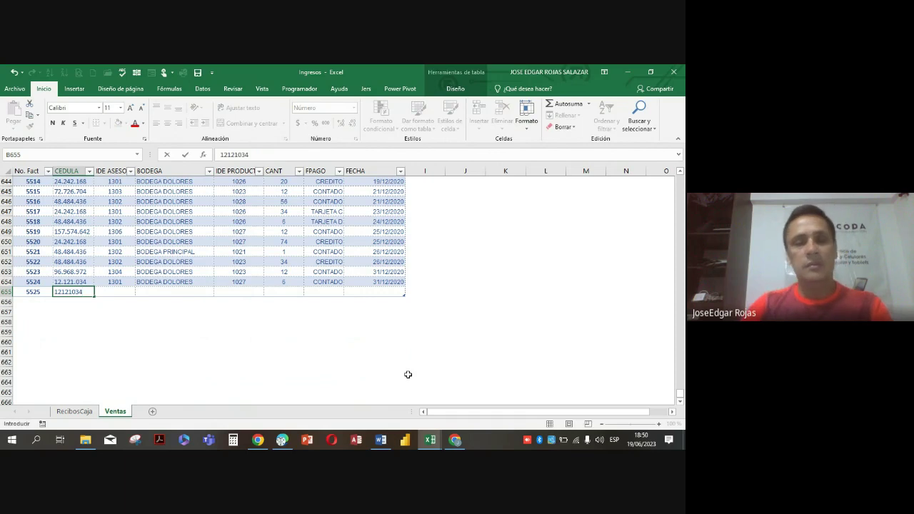
{"action": "key", "text": "Tab"}
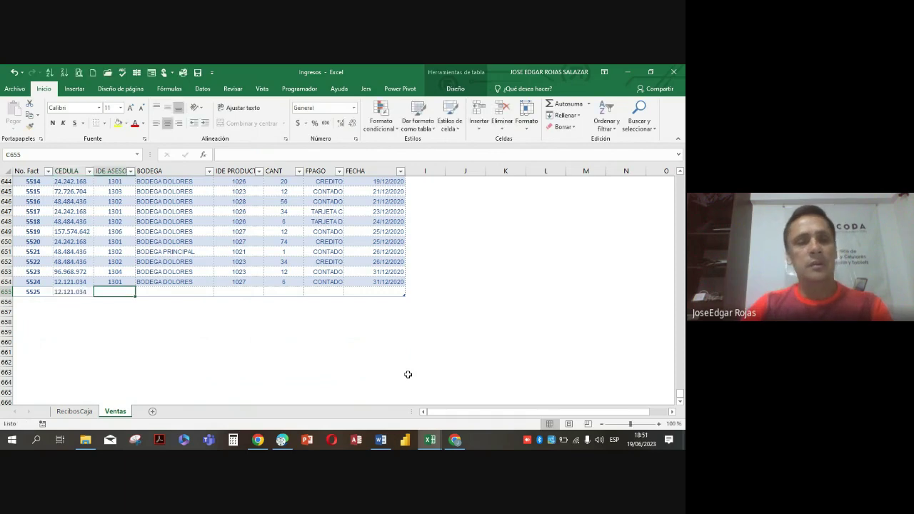
{"action": "type", "text": "13"}
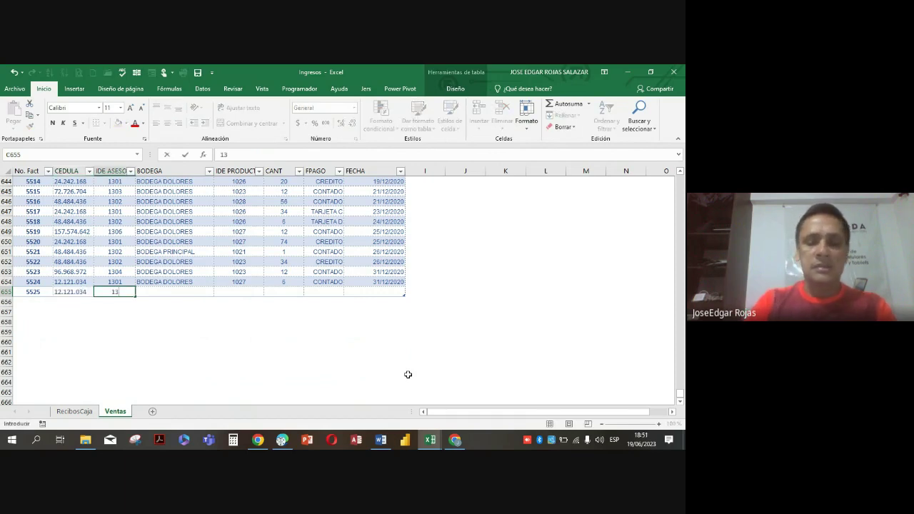
{"action": "type", "text": "01"}
{"action": "key", "text": "Tab"}
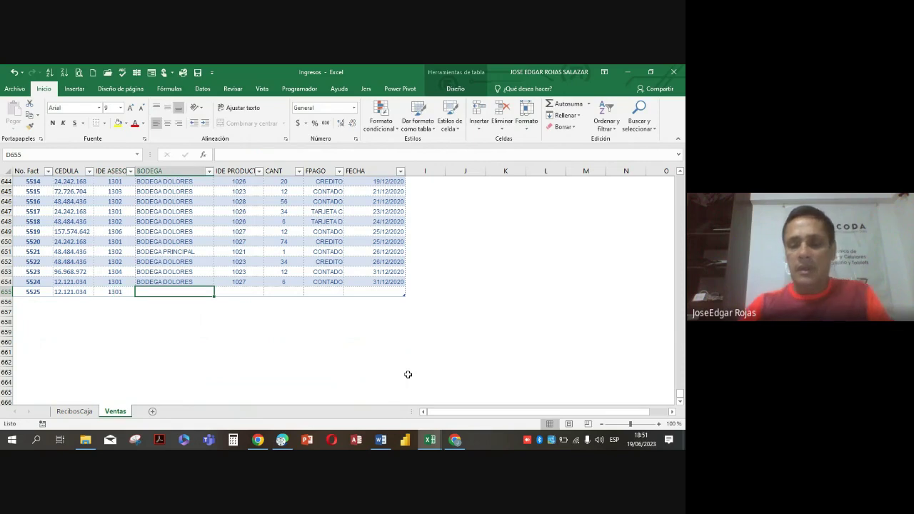
{"action": "key", "text": "Up"}
{"action": "key", "text": "ctrl+c"}
{"action": "key", "text": "Down"}
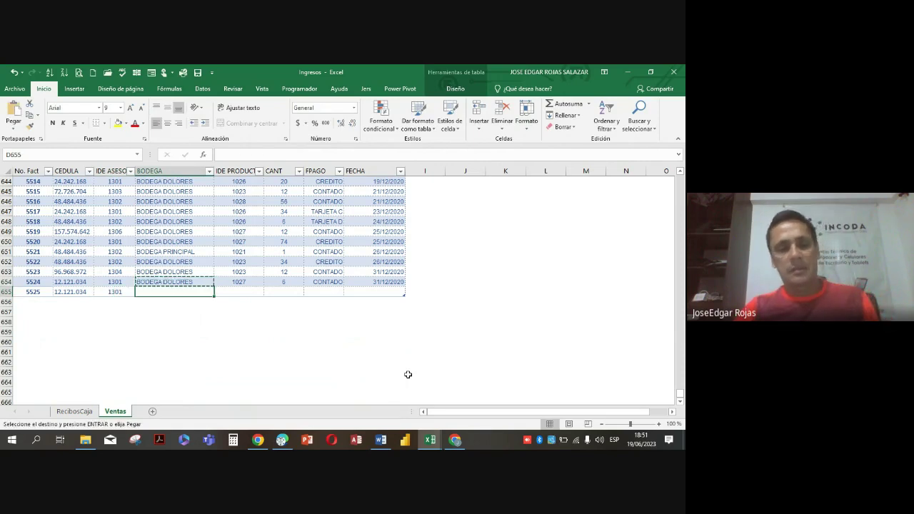
{"action": "key", "text": "ctrl+v"}
{"action": "key", "text": "Tab"}
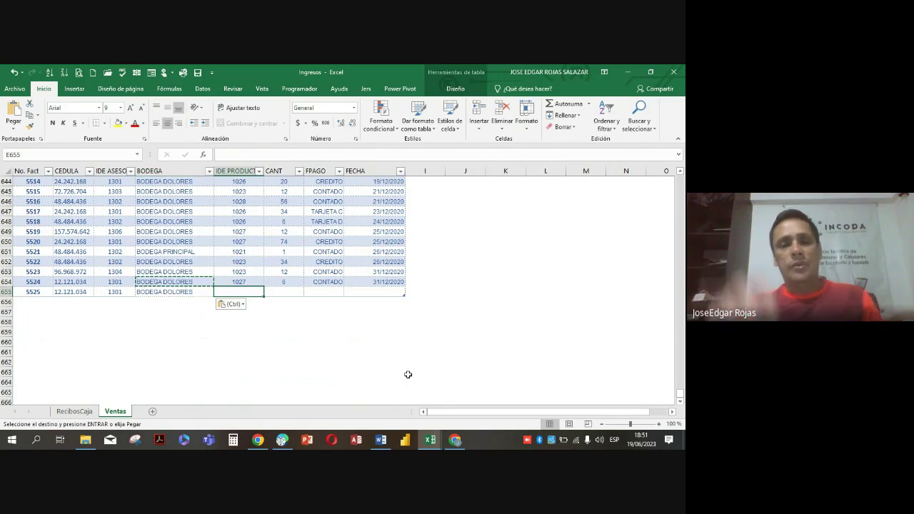
- Complete the row with product 1026, quantity 100, CONTADO and today's date 19/06/2023
{"action": "type", "text": "10"}
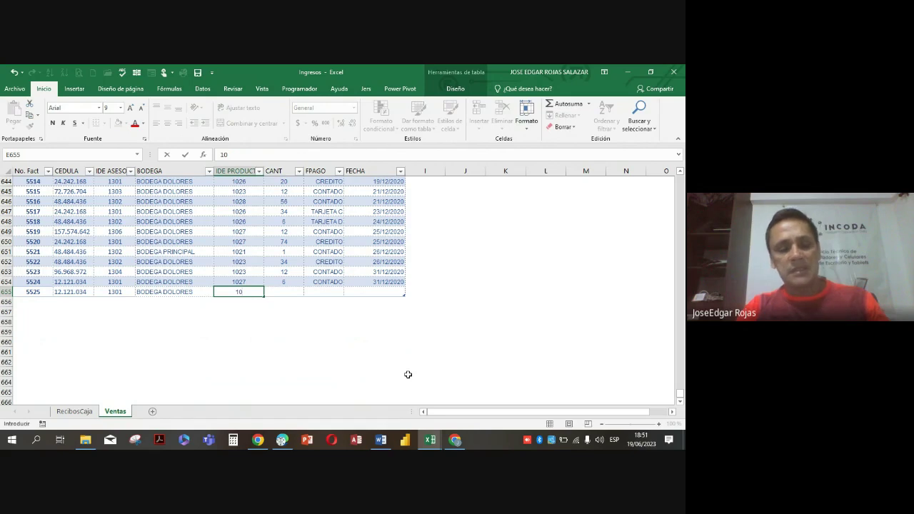
{"action": "type", "text": "26"}
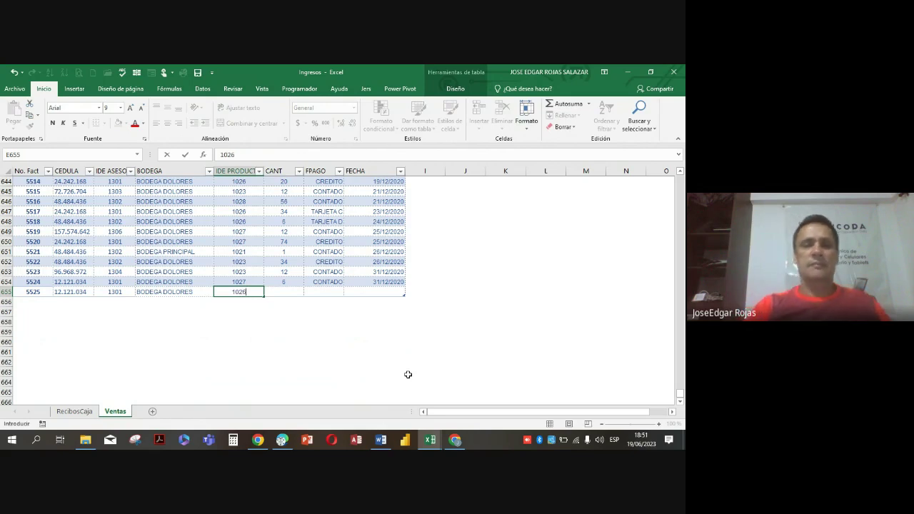
{"action": "key", "text": "Tab"}
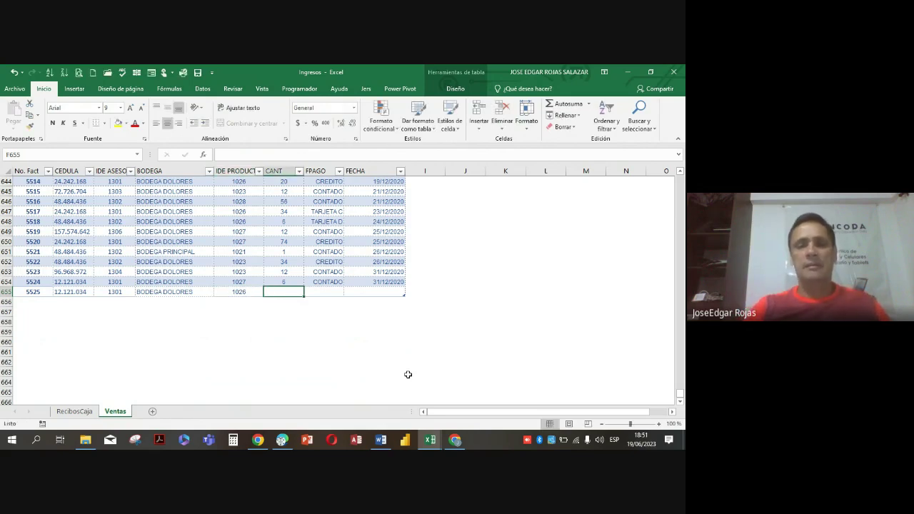
{"action": "type", "text": "5"}
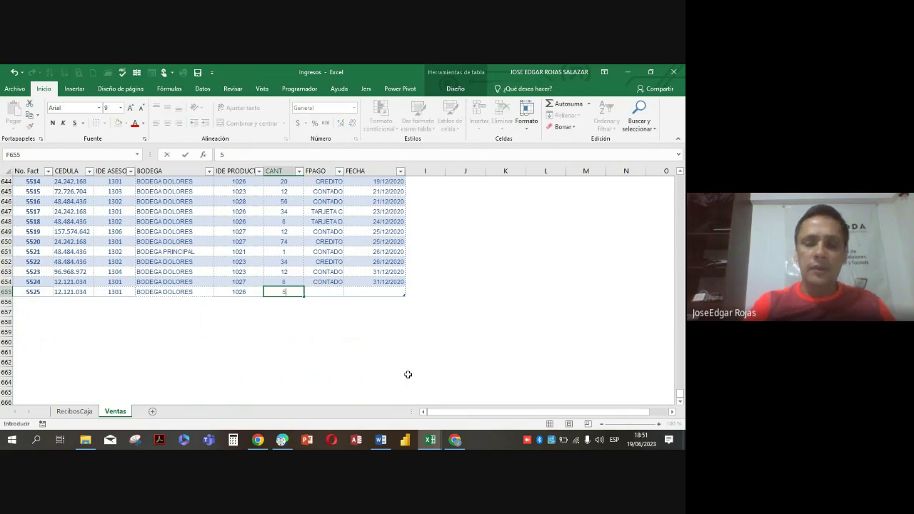
{"action": "type", "text": "00"}
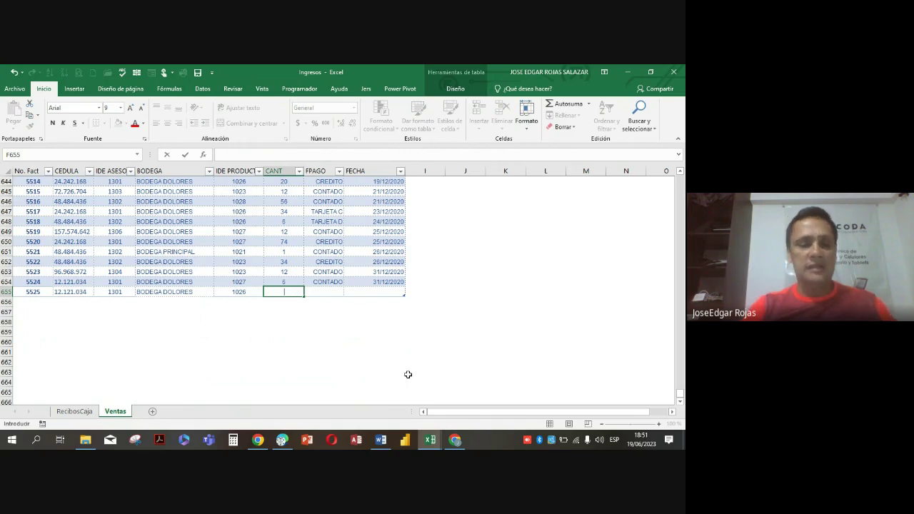
{"action": "type", "text": "100"}
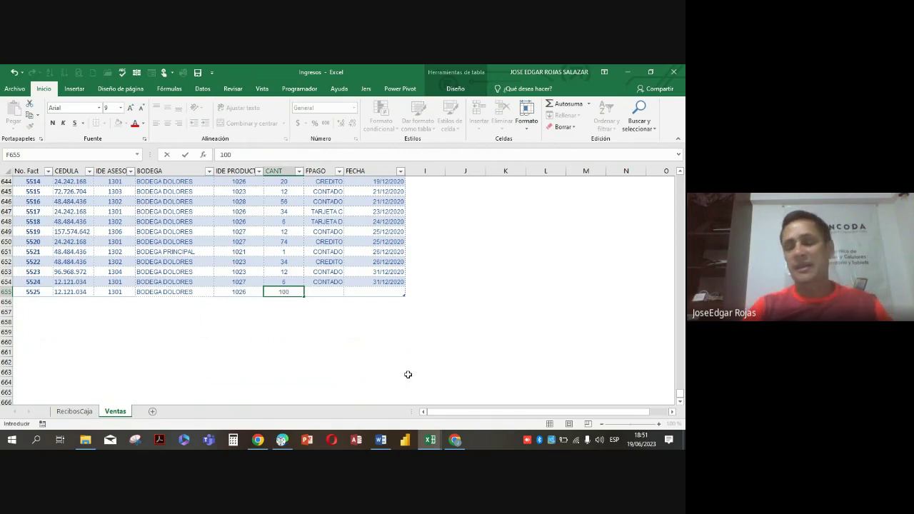
{"action": "key", "text": "Tab"}
{"action": "type", "text": "c"}
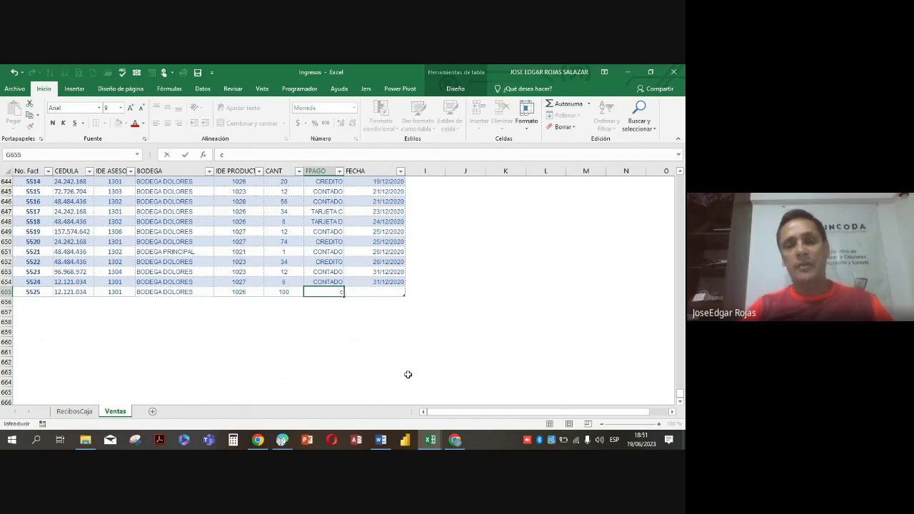
{"action": "type", "text": "CONTADO"}
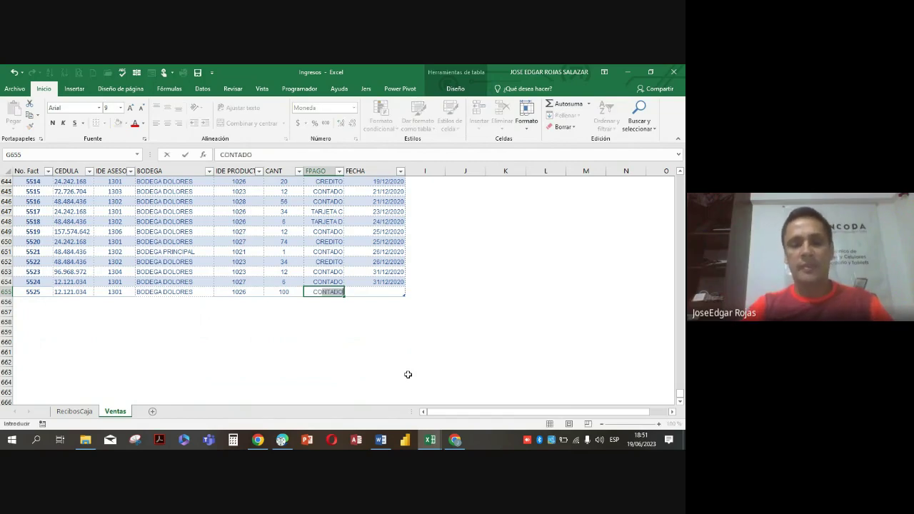
{"action": "key", "text": "Tab"}
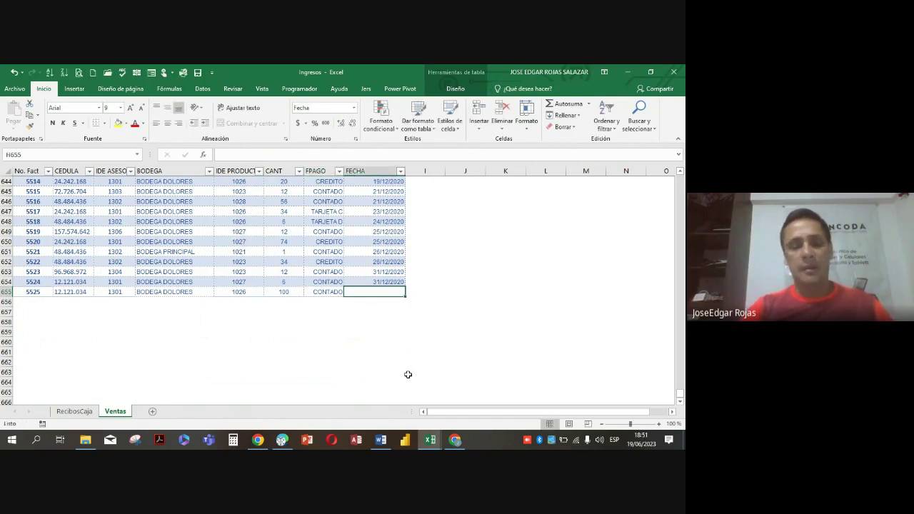
{"action": "key", "text": "ctrl+semicolon"}
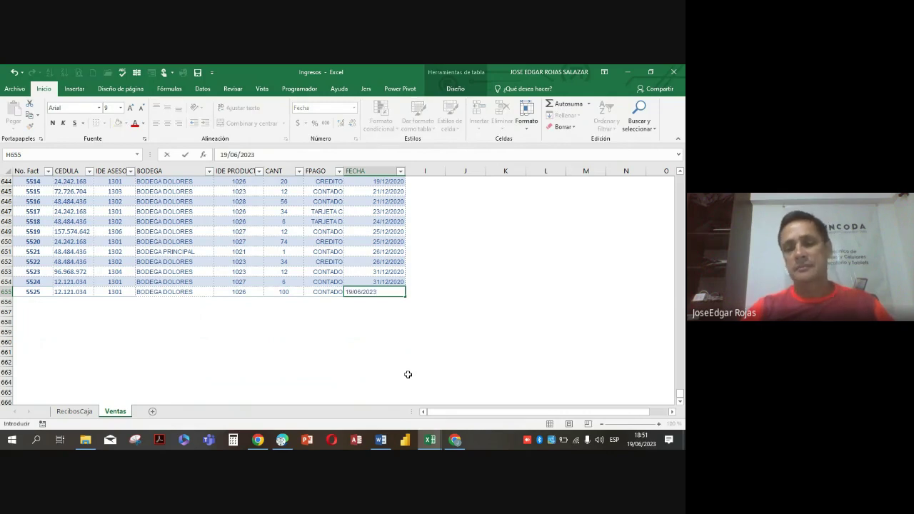
{"action": "key", "text": "Return"}
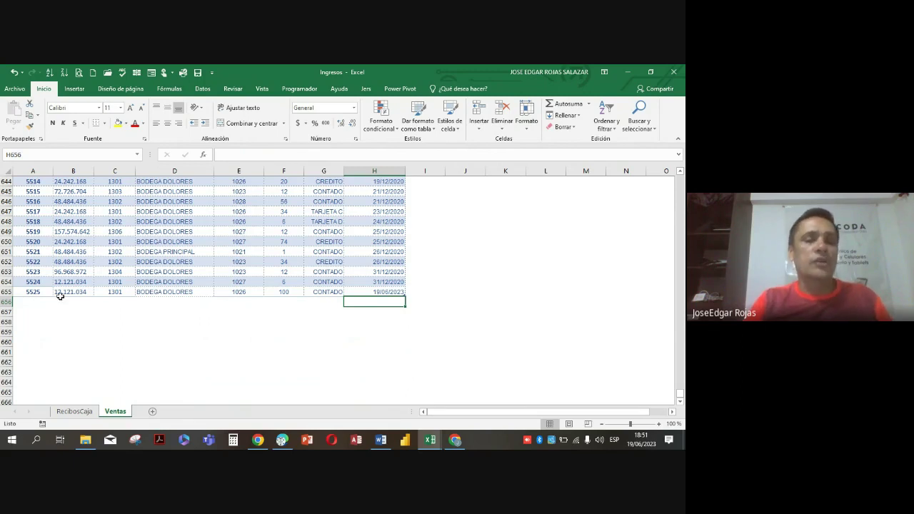
{"action": "left_click", "coordinate": [38, 302]}
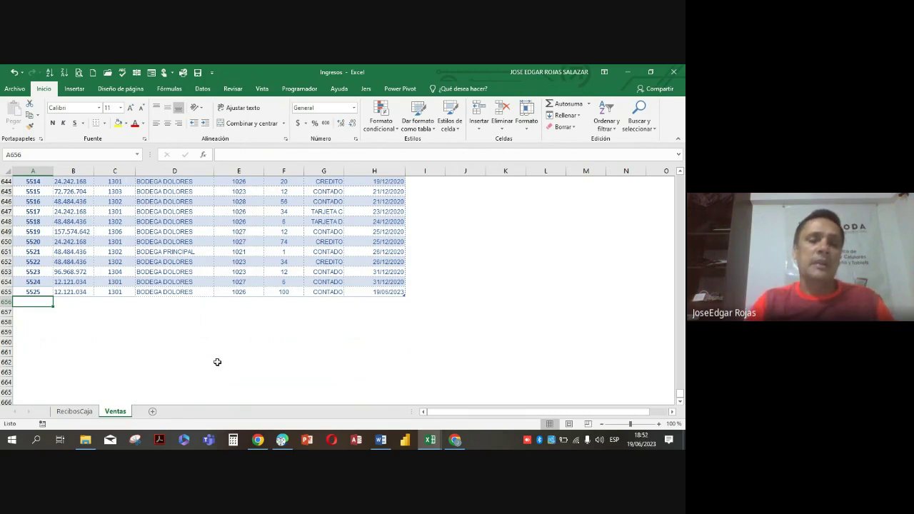
{"action": "left_click", "coordinate": [176, 240]}
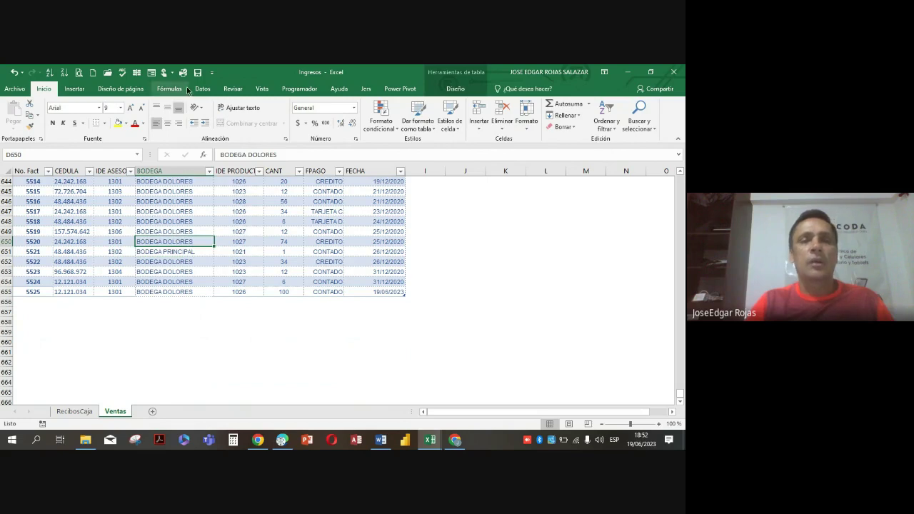
- Close the Ingresos workbook and bring the Power Pivot window forward
{"action": "left_click", "coordinate": [678, 73]}
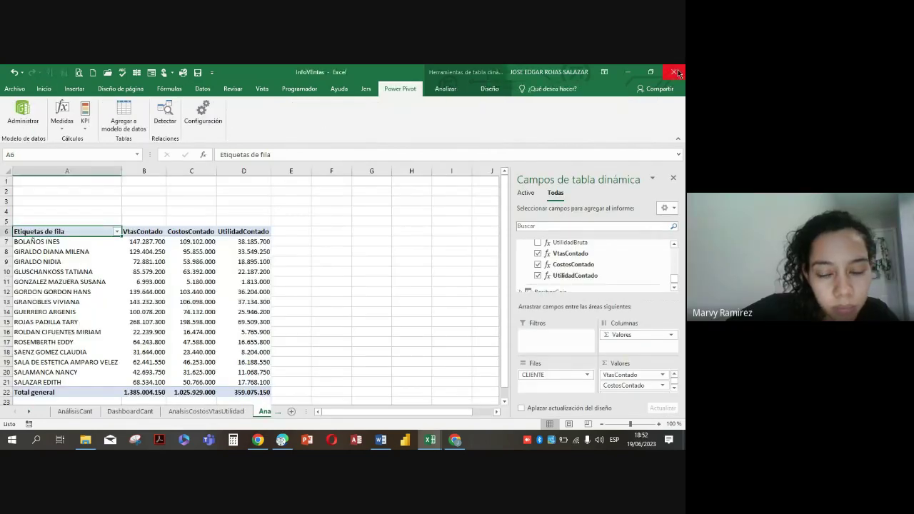
{"action": "scroll", "coordinate": [302, 281], "scroll_direction": "down", "scroll_amount": 1}
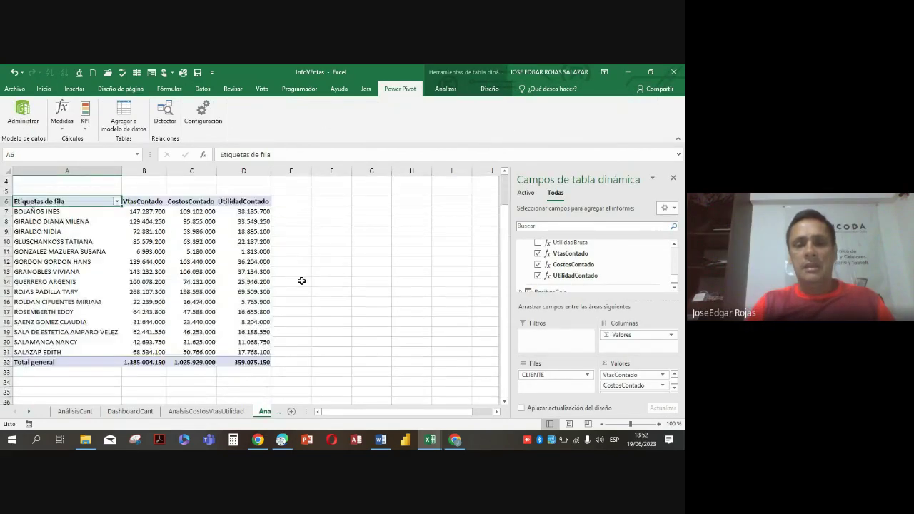
{"action": "scroll", "coordinate": [302, 282], "scroll_direction": "up", "scroll_amount": 1}
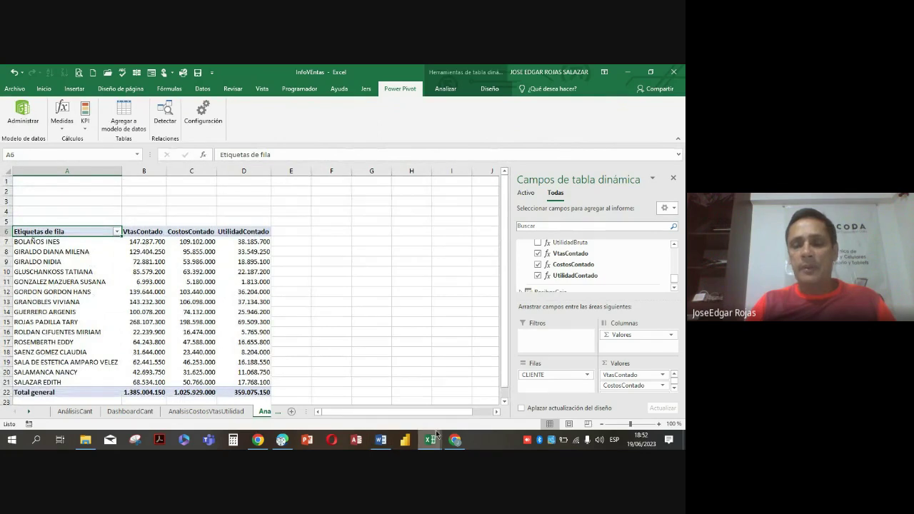
{"action": "mouse_move", "coordinate": [438, 437]}
{"action": "left_click", "coordinate": [486, 389]}
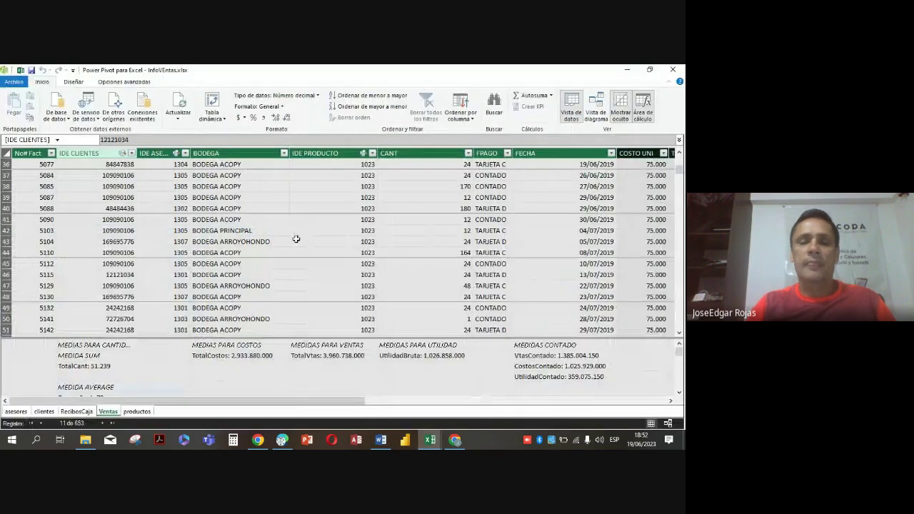
- Review the VtasContado and CostosContado measure formulas, then display the productos table
{"action": "left_click", "coordinate": [295, 240]}
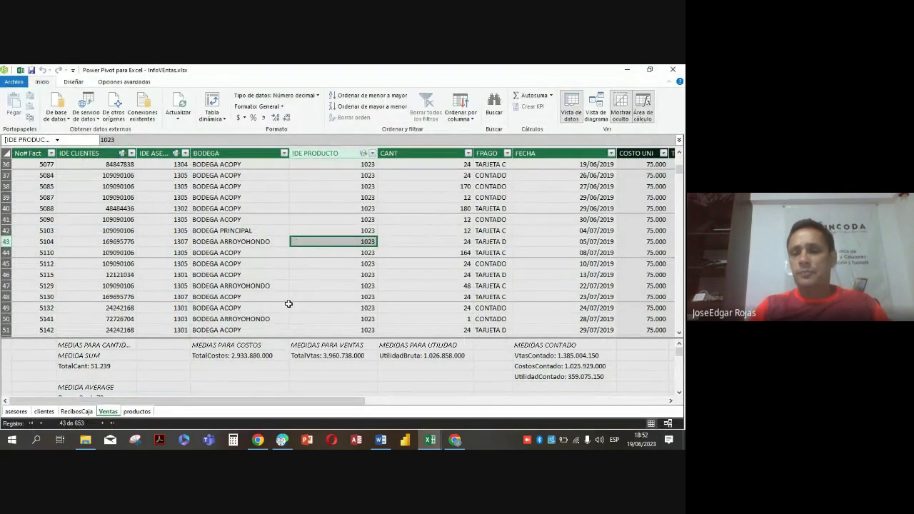
{"action": "left_click", "coordinate": [556, 356]}
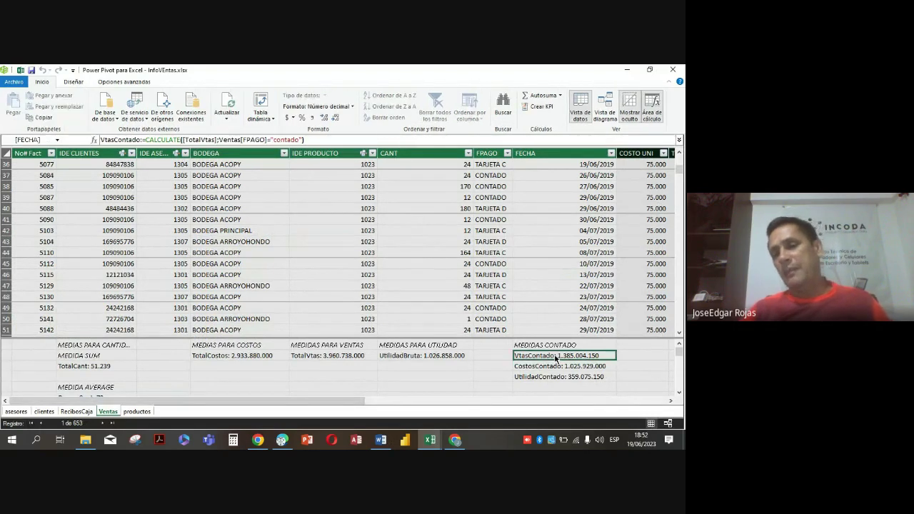
{"action": "left_click", "coordinate": [559, 367]}
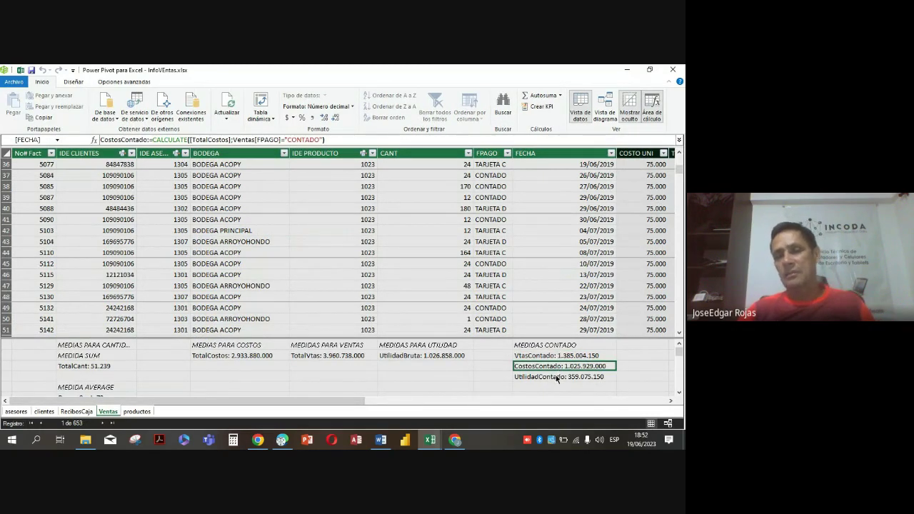
{"action": "left_click", "coordinate": [545, 358]}
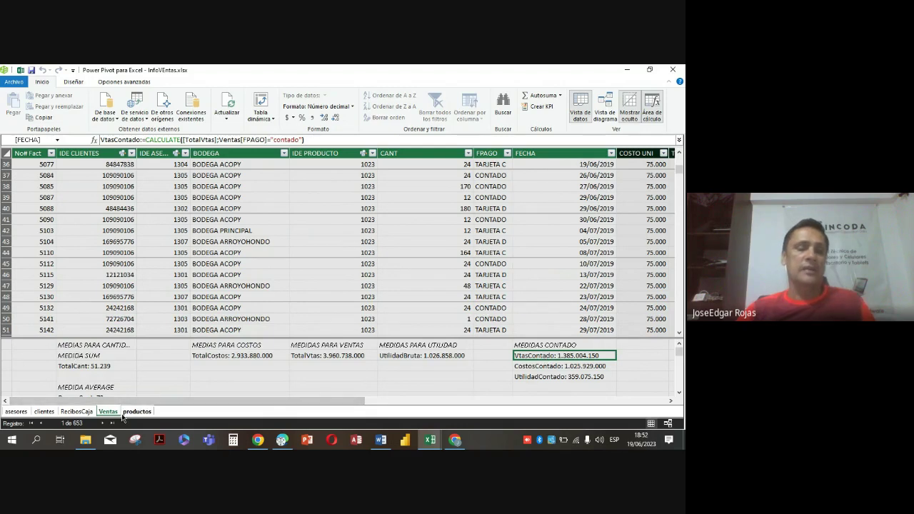
{"action": "left_click", "coordinate": [134, 412]}
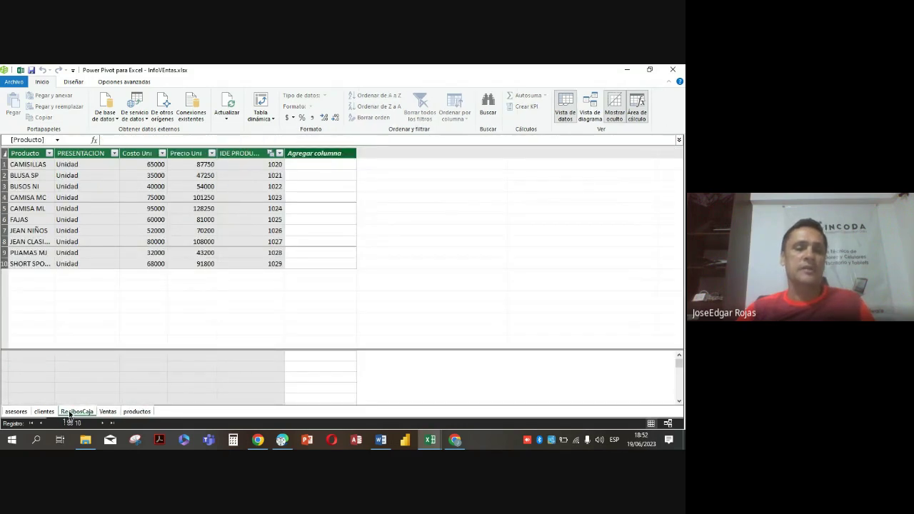
- Refresh all model tables from RecibosCaja; only RecibosCaja reloads 170 rows, four tables fail
{"action": "left_click", "coordinate": [69, 412]}
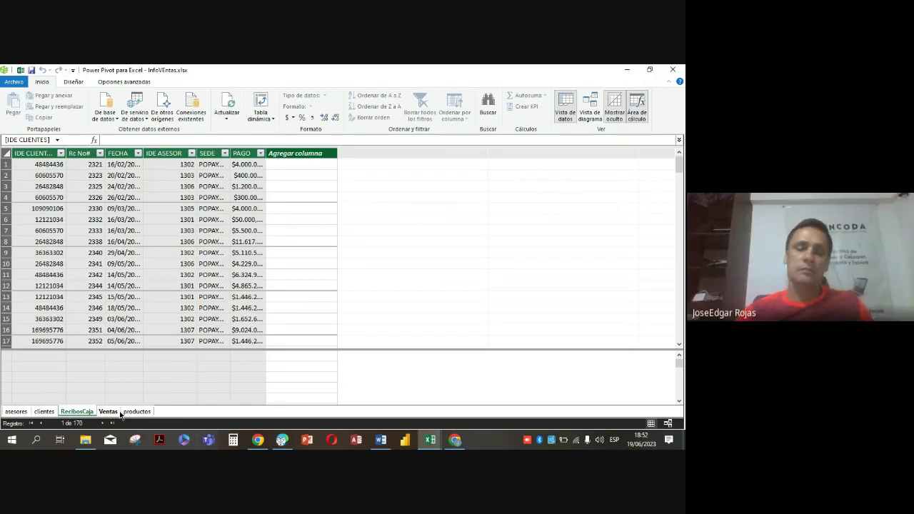
{"action": "left_click", "coordinate": [172, 241]}
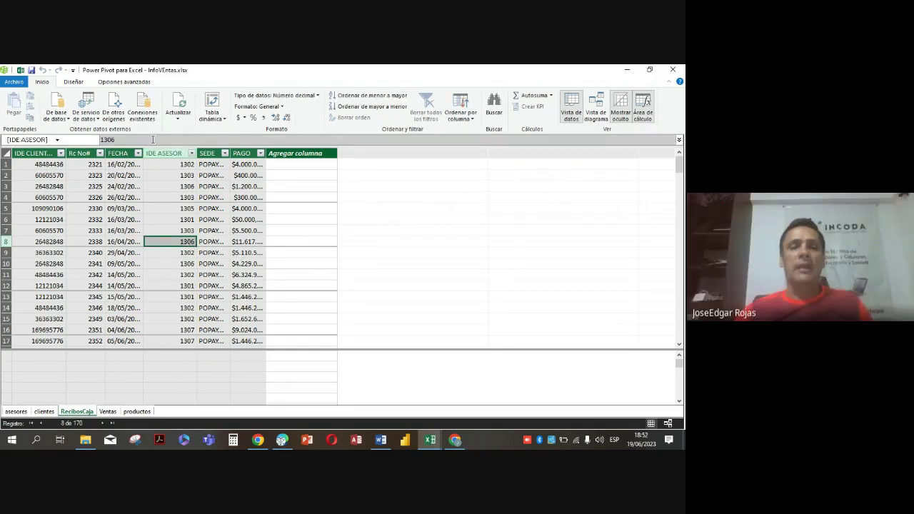
{"action": "left_click", "coordinate": [211, 115]}
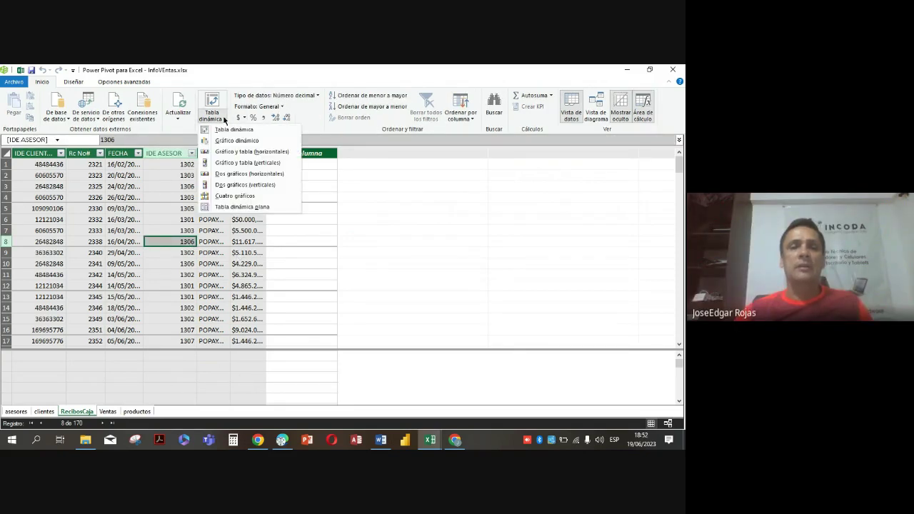
{"action": "left_click", "coordinate": [178, 117]}
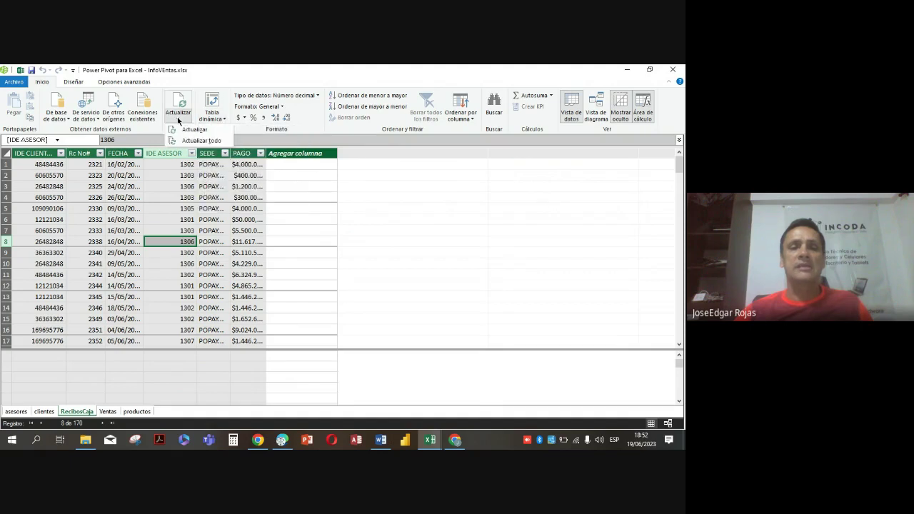
{"action": "left_click", "coordinate": [193, 140]}
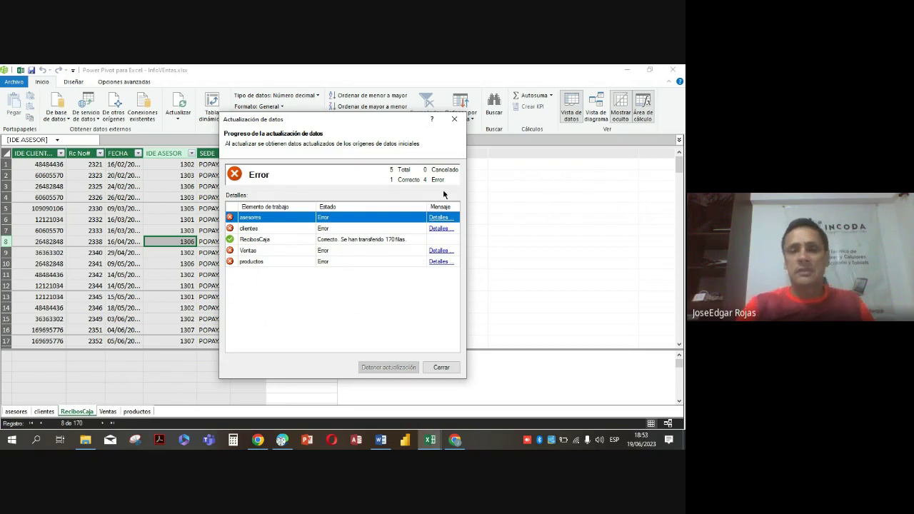
{"action": "left_click", "coordinate": [440, 367]}
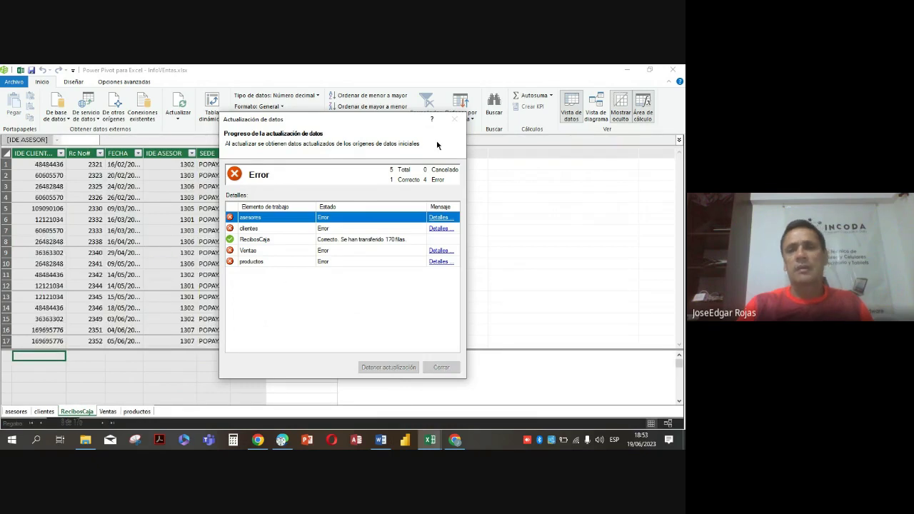
- Widen PAGO and re-link Excel Asesores to Material Curso Power Bi Marvy\Power Pivot\Asesores
{"action": "left_click", "coordinate": [176, 207]}
{"action": "left_click_drag", "start_coordinate": [264, 152], "coordinate": [320, 152]}
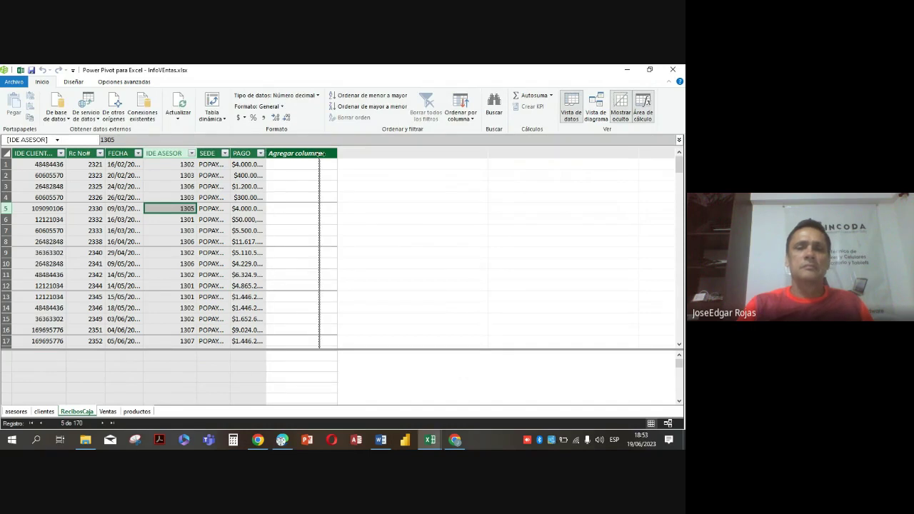
{"action": "left_click", "coordinate": [147, 116]}
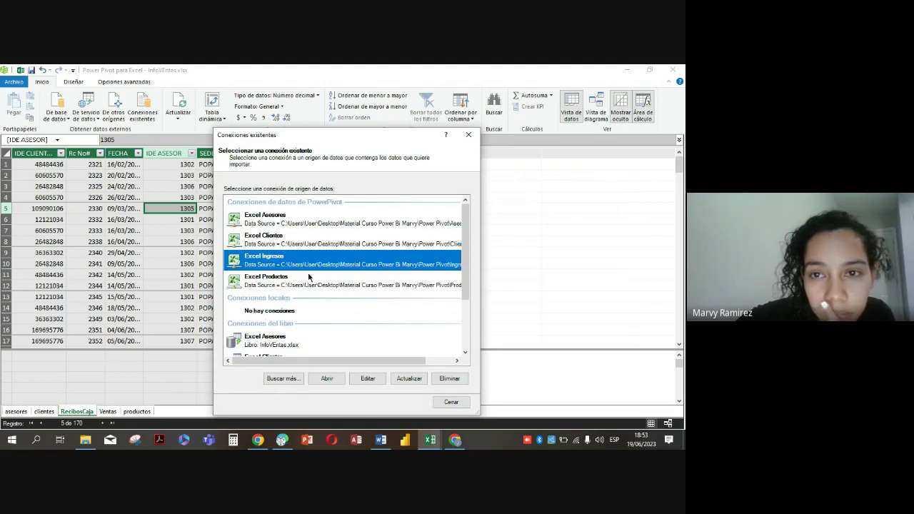
{"action": "left_click", "coordinate": [313, 225]}
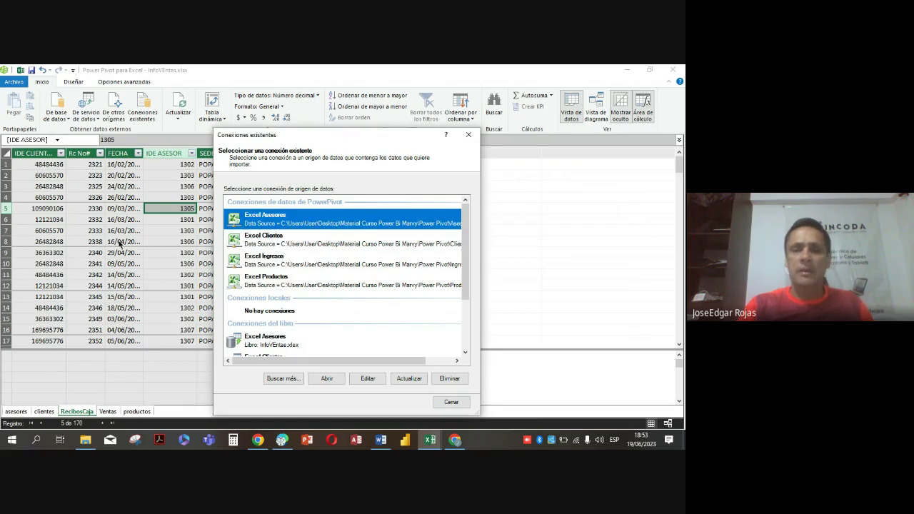
{"action": "left_click", "coordinate": [368, 379]}
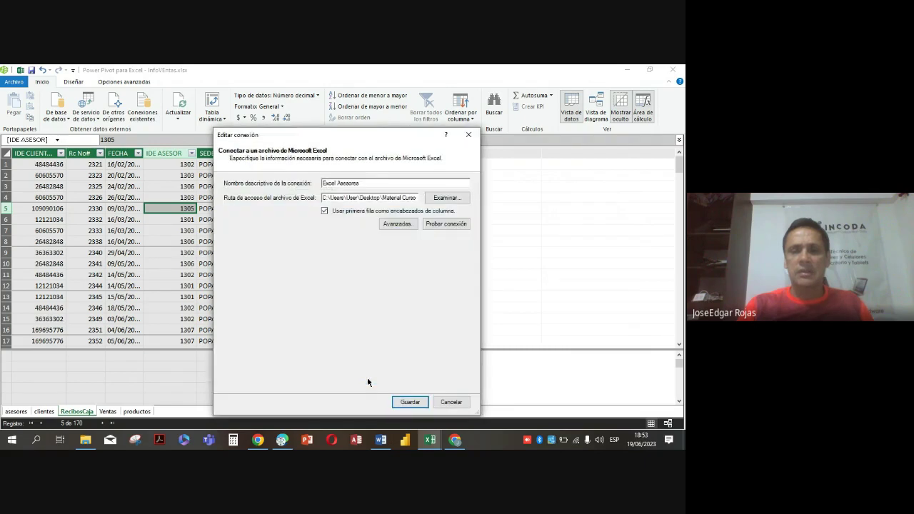
{"action": "left_click", "coordinate": [446, 198]}
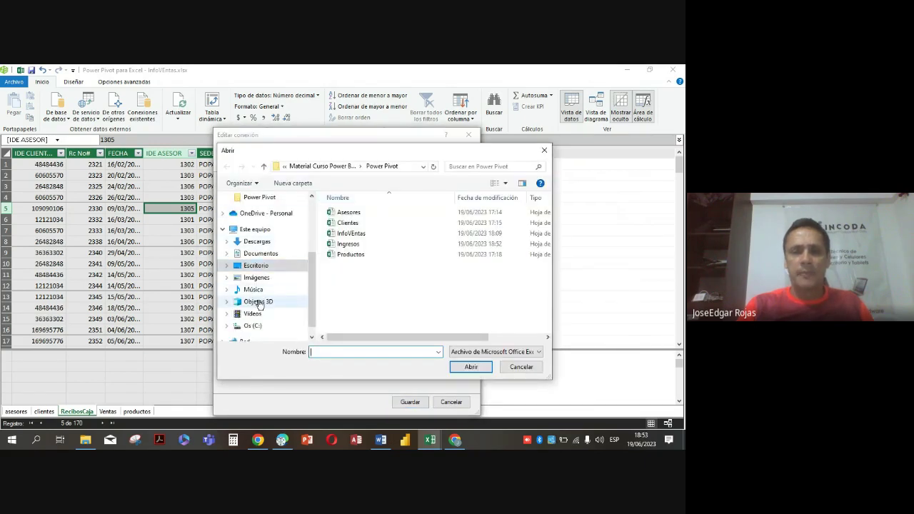
{"action": "left_click", "coordinate": [261, 265]}
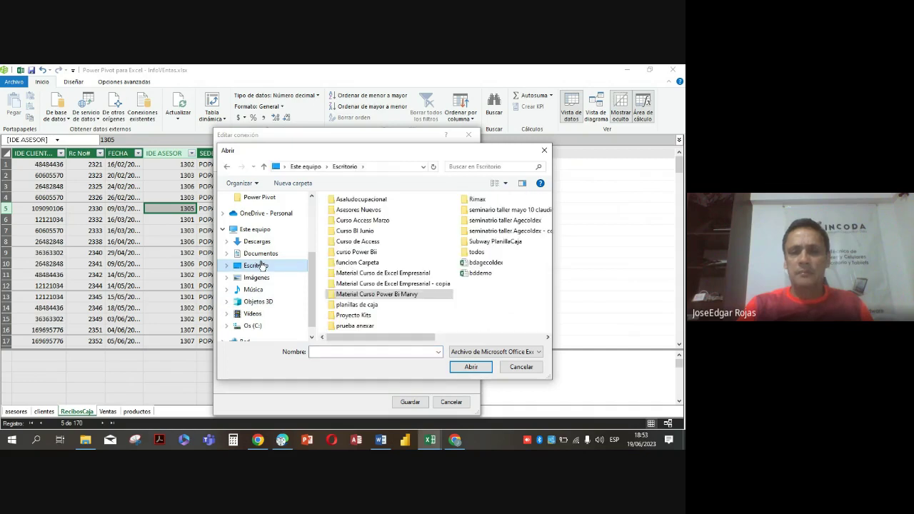
{"action": "double_click", "coordinate": [377, 295]}
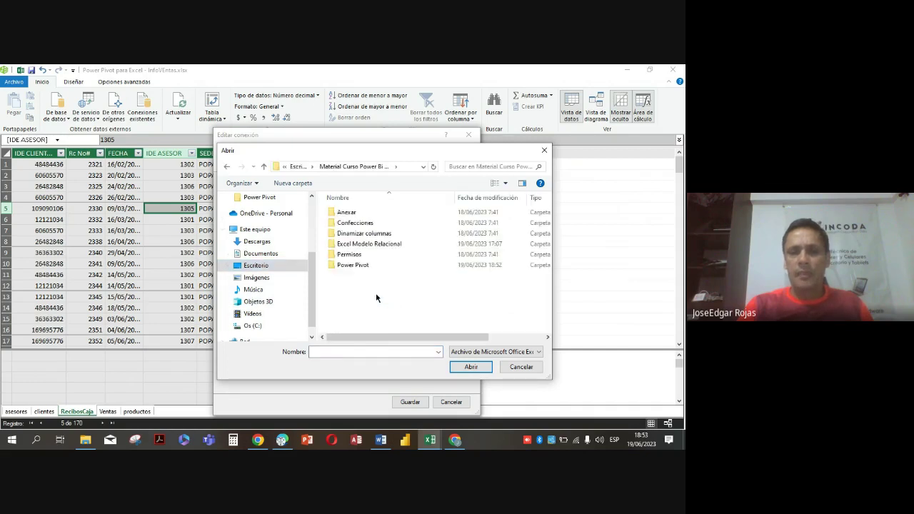
{"action": "double_click", "coordinate": [361, 265]}
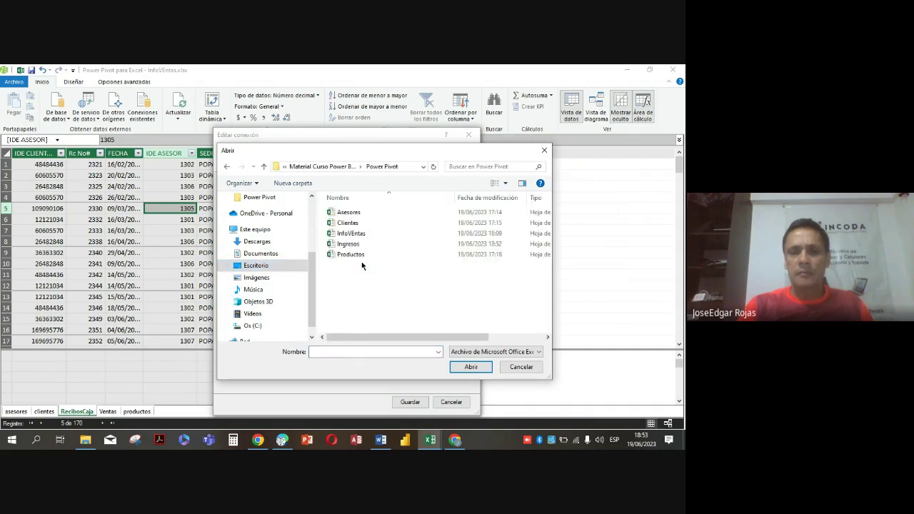
{"action": "left_click", "coordinate": [348, 212]}
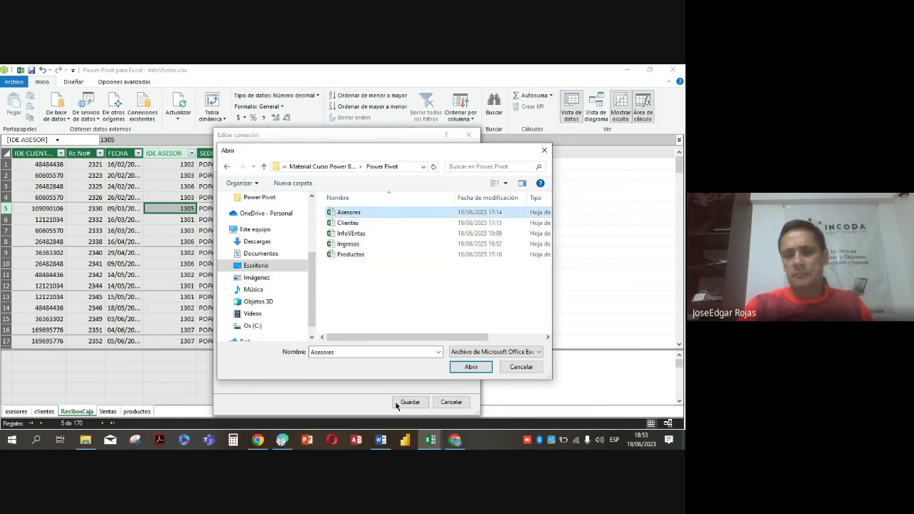
{"action": "left_click", "coordinate": [468, 366]}
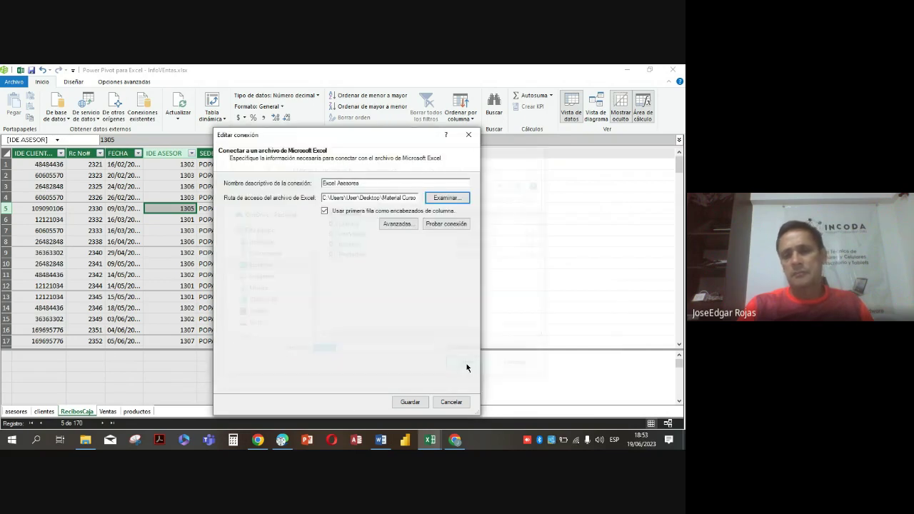
{"action": "left_click", "coordinate": [408, 401]}
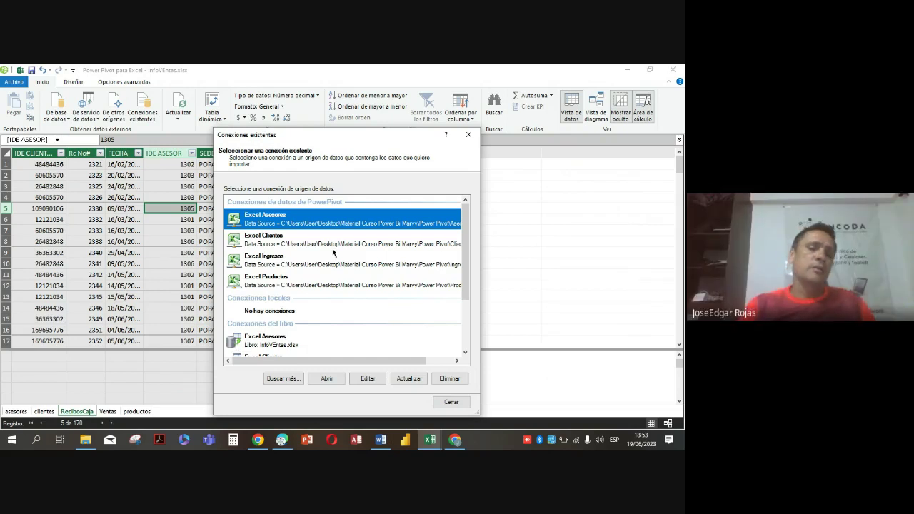
- Look at the Excel Clientes connection settings without changes and close the connections list
{"action": "left_click", "coordinate": [263, 240]}
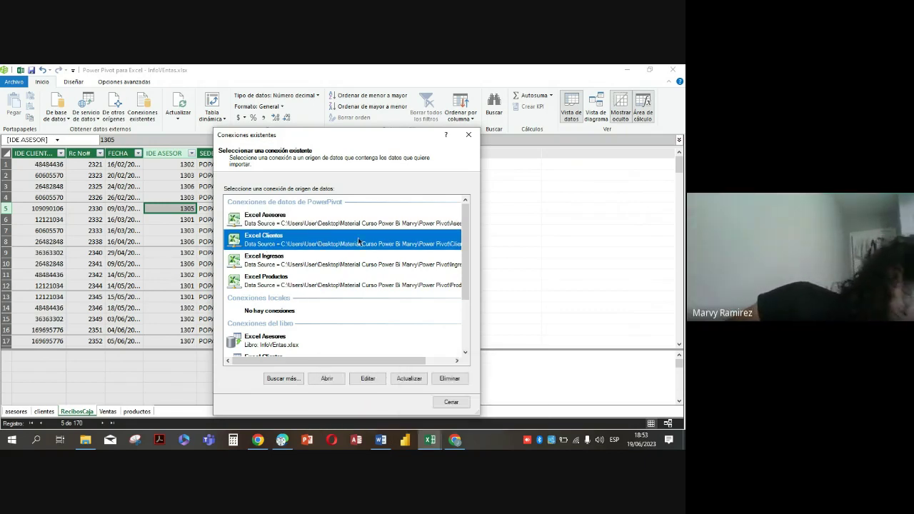
{"action": "left_click", "coordinate": [367, 381]}
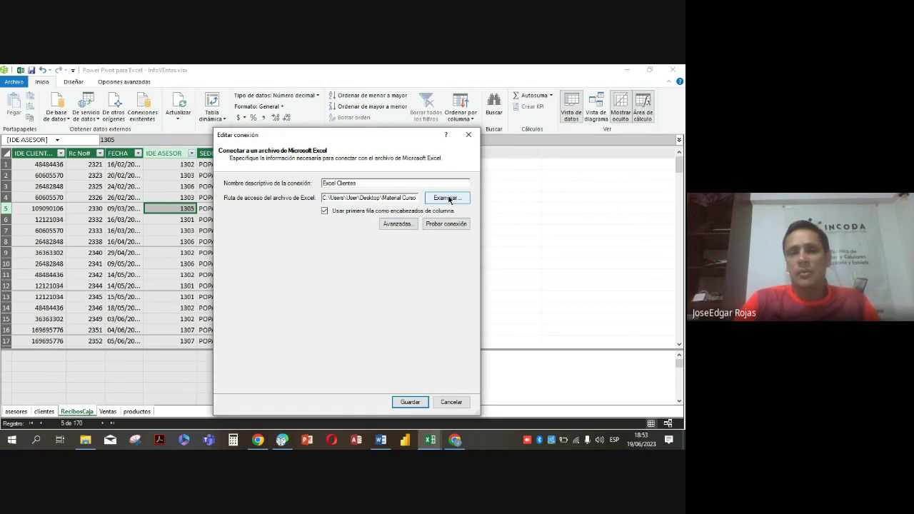
{"action": "left_click", "coordinate": [453, 402]}
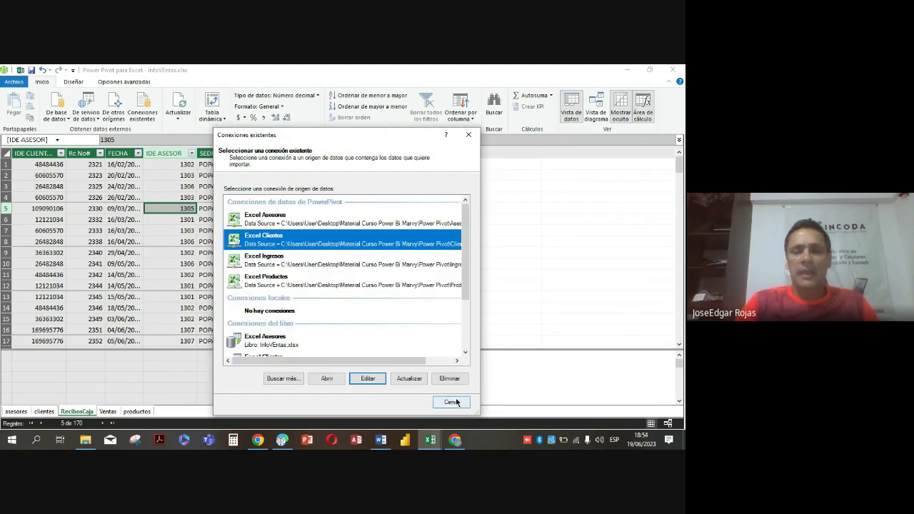
{"action": "left_click", "coordinate": [452, 402]}
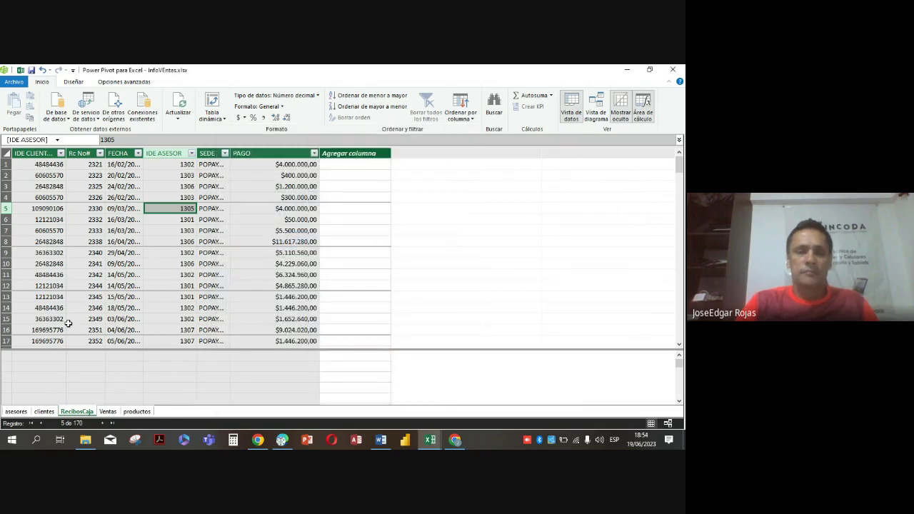
- Inspect the asesores table and cancel the table import wizard
{"action": "left_click", "coordinate": [10, 412]}
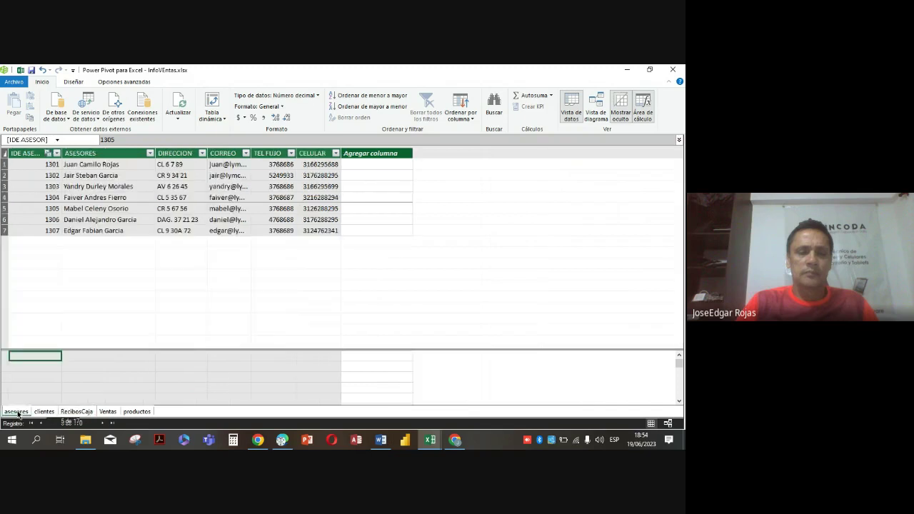
{"action": "left_click", "coordinate": [270, 200]}
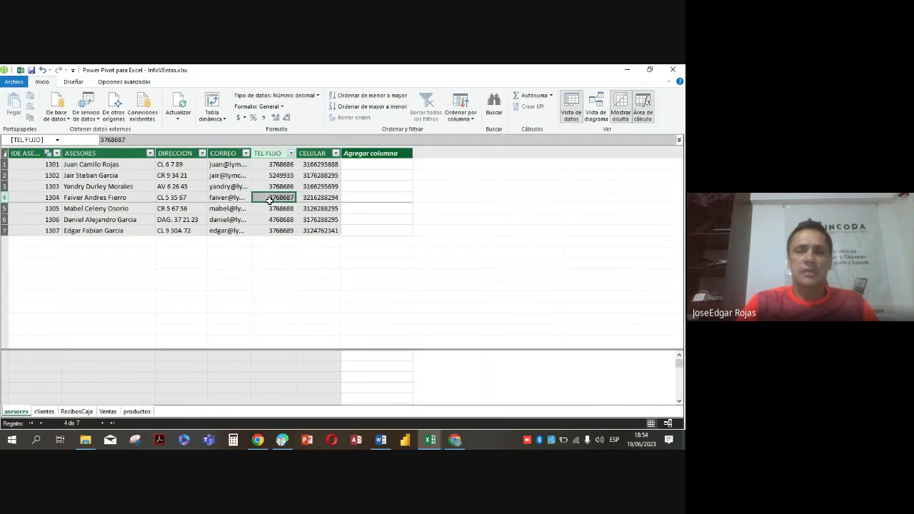
{"action": "left_click", "coordinate": [163, 199]}
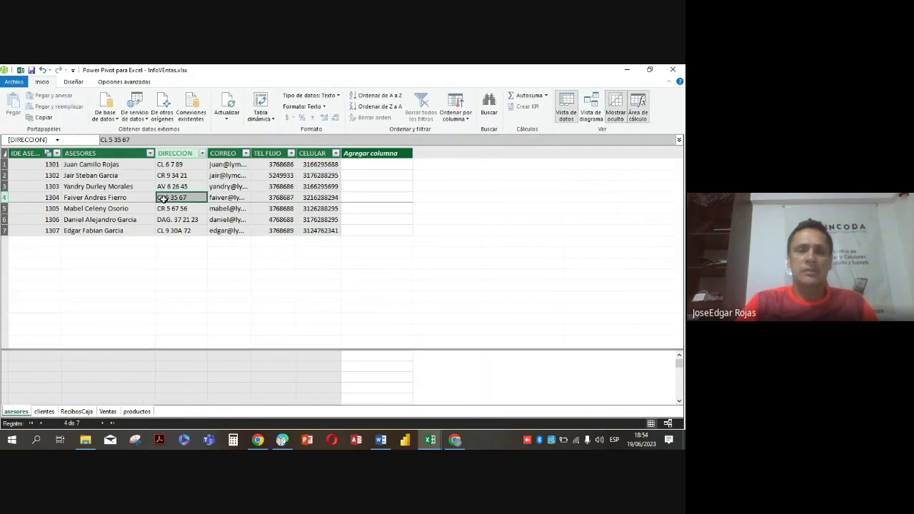
{"action": "left_click", "coordinate": [170, 115]}
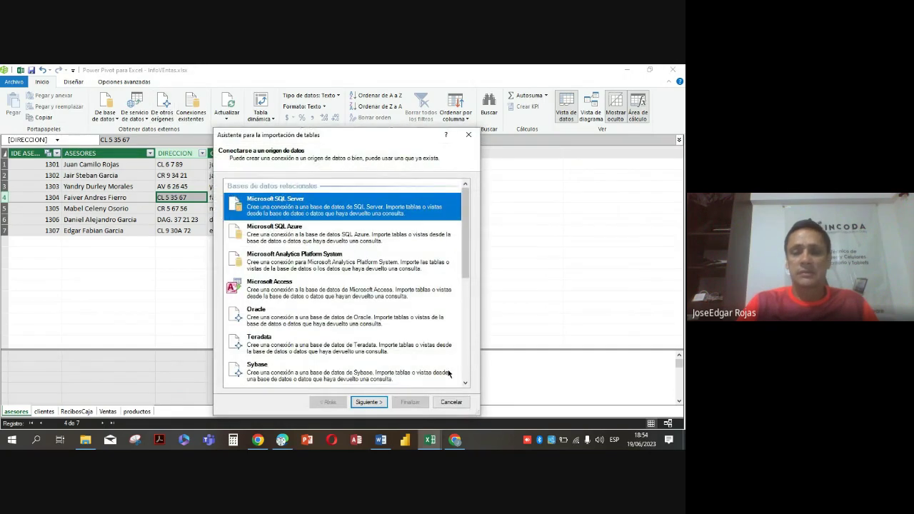
{"action": "left_click", "coordinate": [452, 402]}
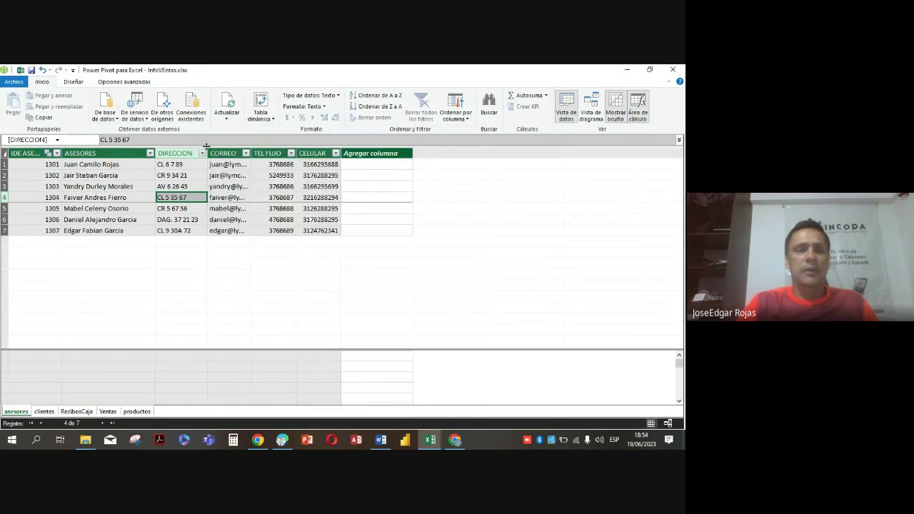
- Point Excel Asesores to Power Pivot\Asesores, test it successfully and save
{"action": "left_click", "coordinate": [196, 103]}
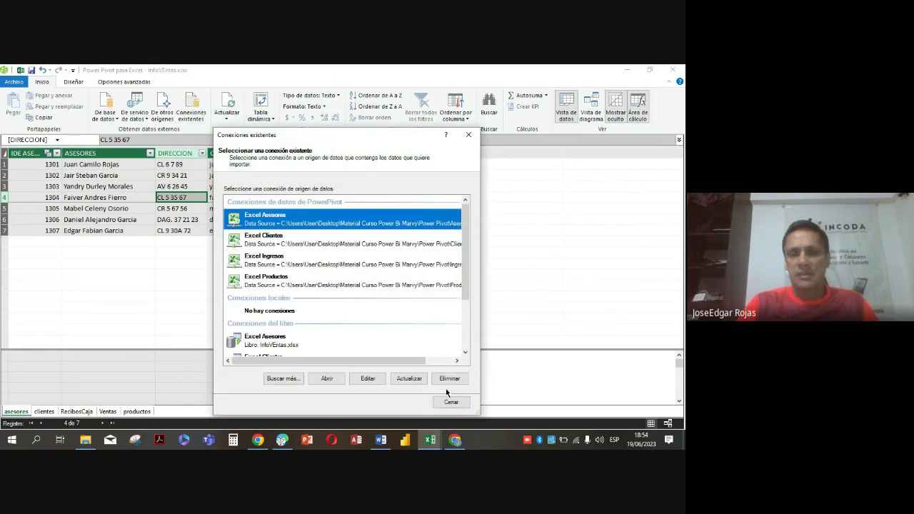
{"action": "left_click", "coordinate": [369, 379]}
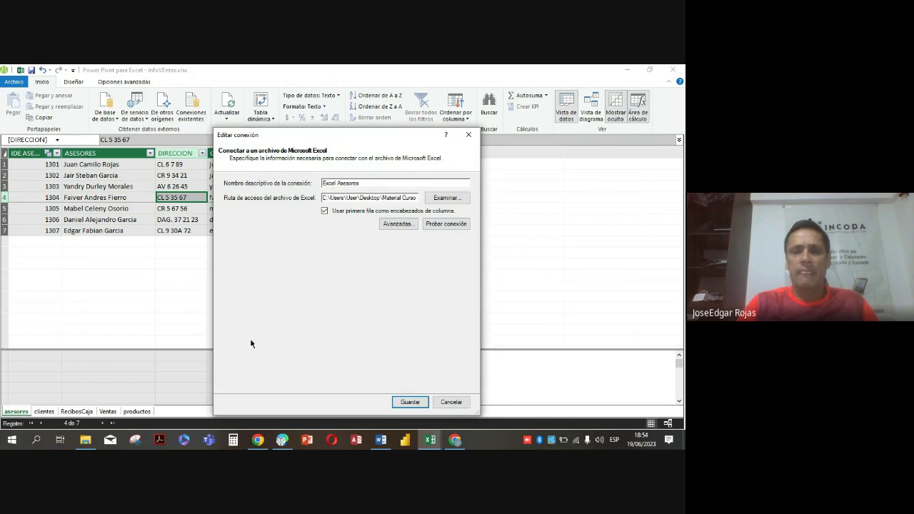
{"action": "left_click", "coordinate": [447, 198]}
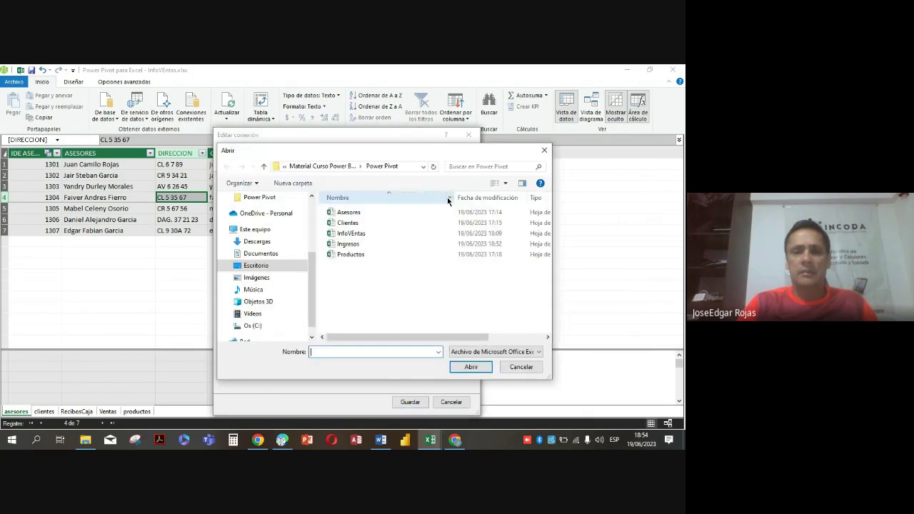
{"action": "left_click", "coordinate": [257, 266]}
{"action": "double_click", "coordinate": [420, 293]}
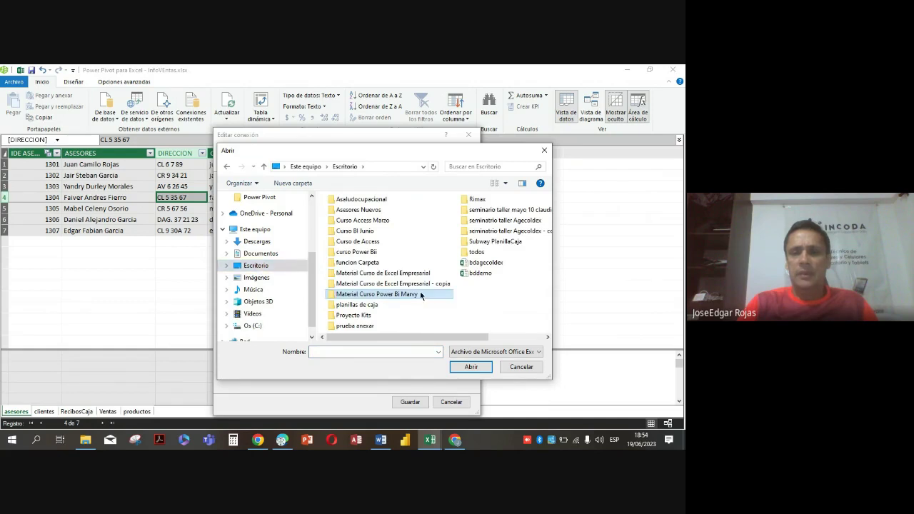
{"action": "double_click", "coordinate": [352, 265]}
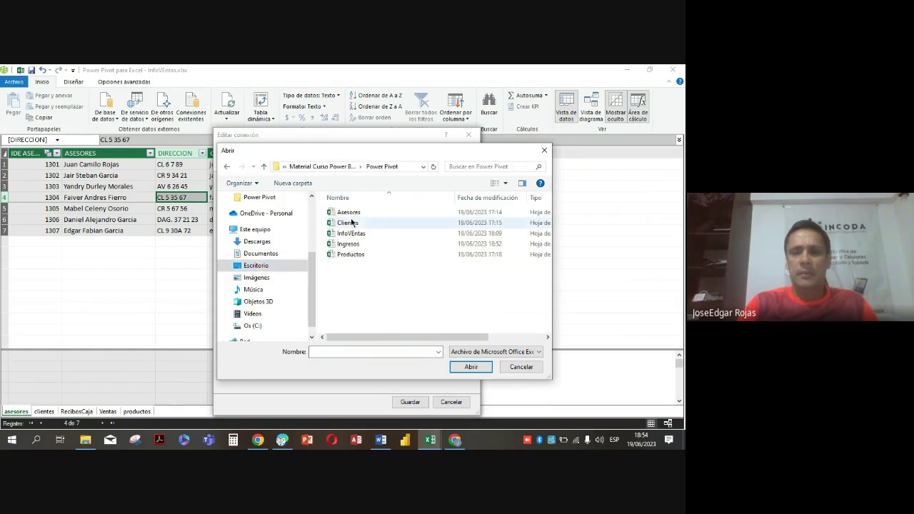
{"action": "left_click", "coordinate": [349, 212]}
{"action": "left_click", "coordinate": [470, 366]}
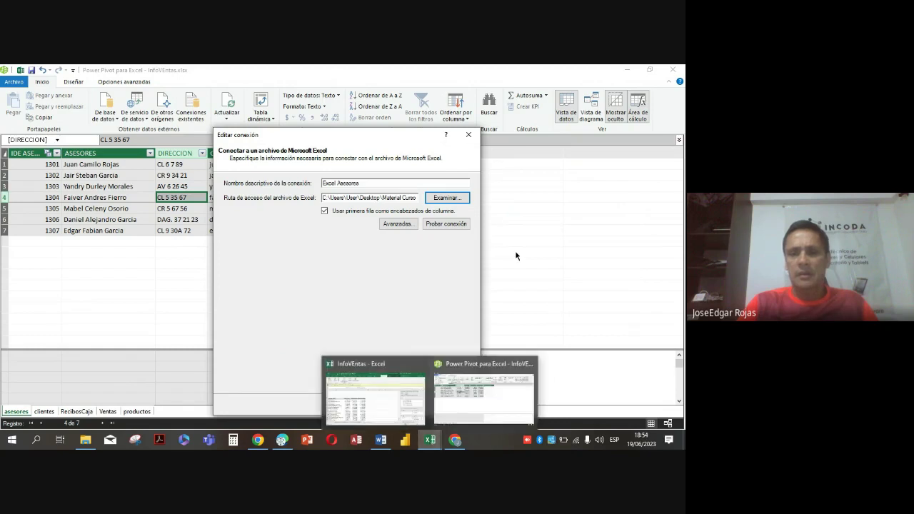
{"action": "left_click", "coordinate": [446, 226]}
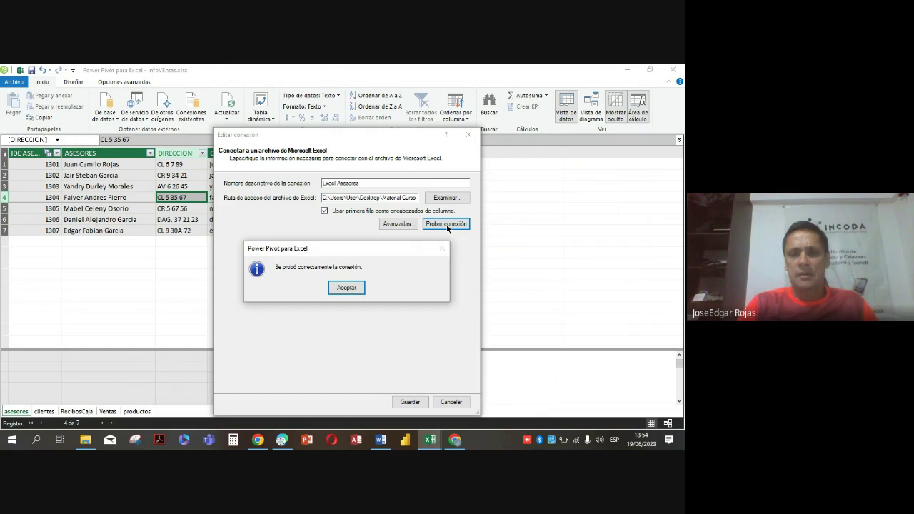
{"action": "left_click", "coordinate": [348, 289]}
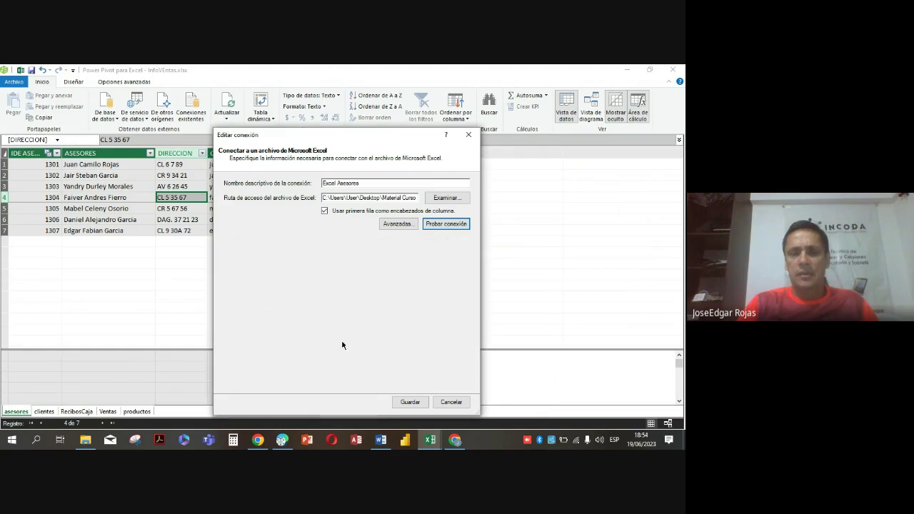
{"action": "left_click", "coordinate": [409, 403]}
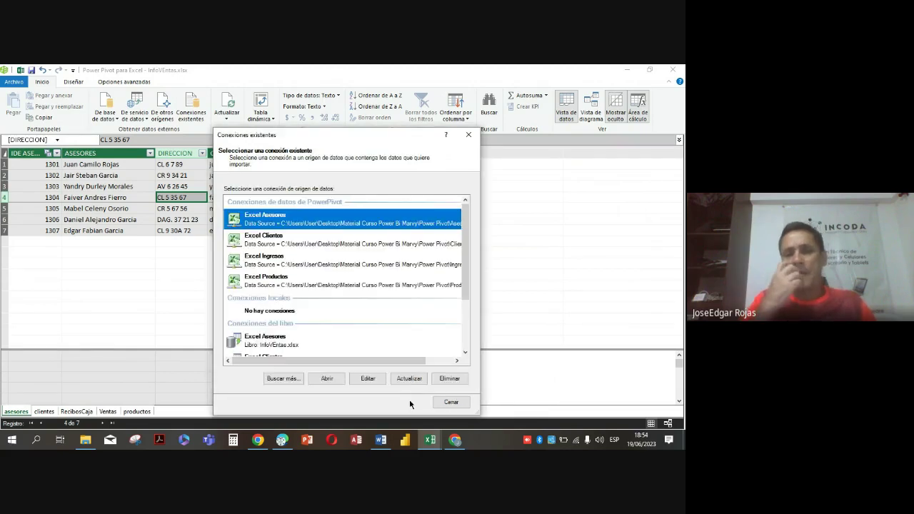
- Point Excel Clientes to Material Curso Power Bi Marvy\Power Pivot\Clientes, test successfully and save
{"action": "left_click", "coordinate": [270, 243]}
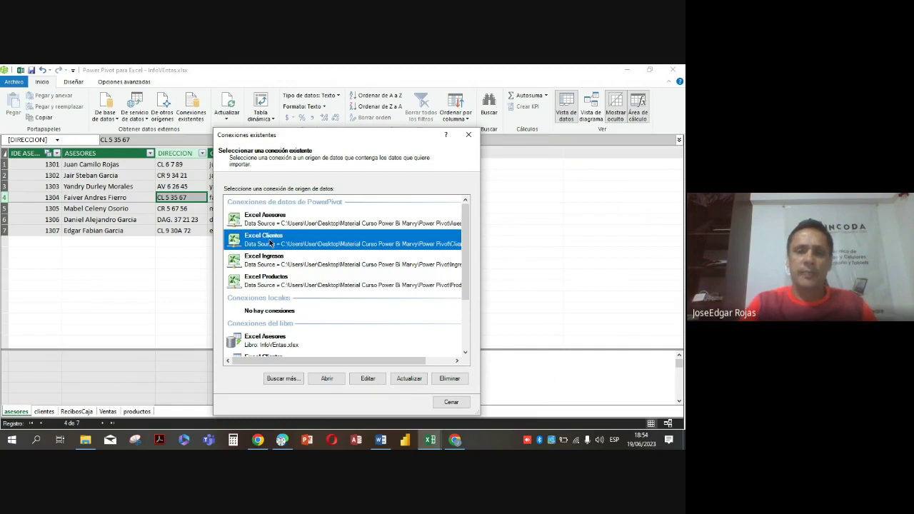
{"action": "left_click", "coordinate": [367, 380]}
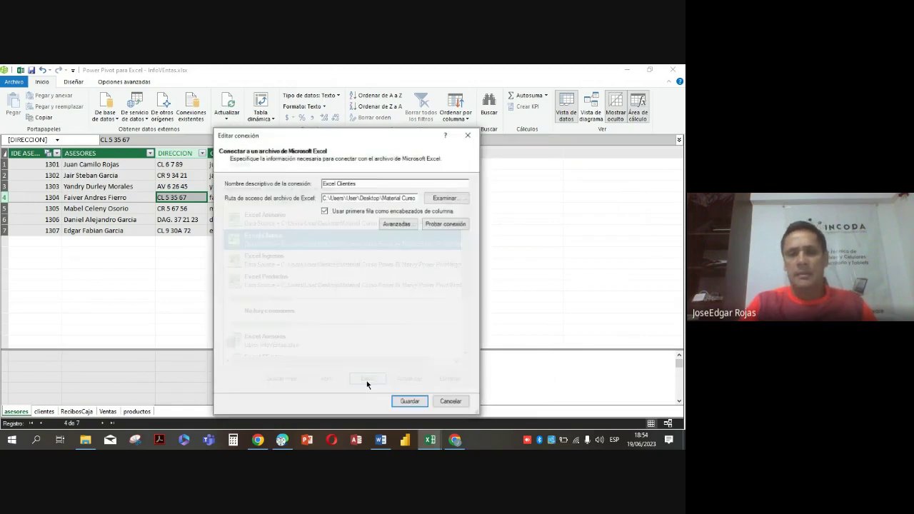
{"action": "left_click", "coordinate": [445, 199]}
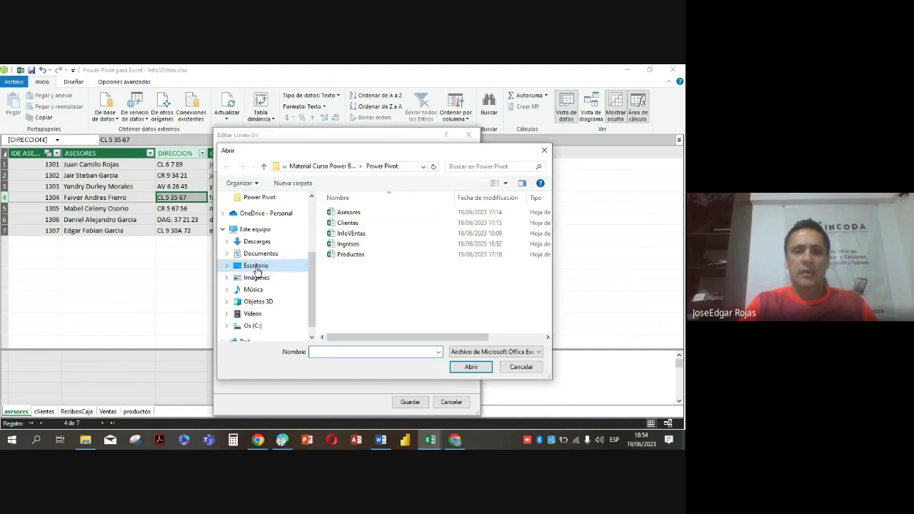
{"action": "left_click", "coordinate": [256, 267]}
{"action": "double_click", "coordinate": [402, 292]}
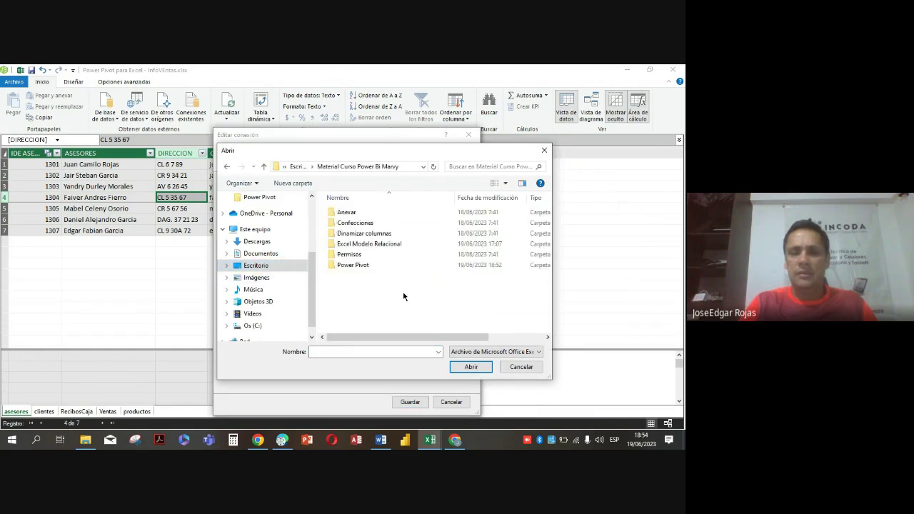
{"action": "double_click", "coordinate": [365, 266]}
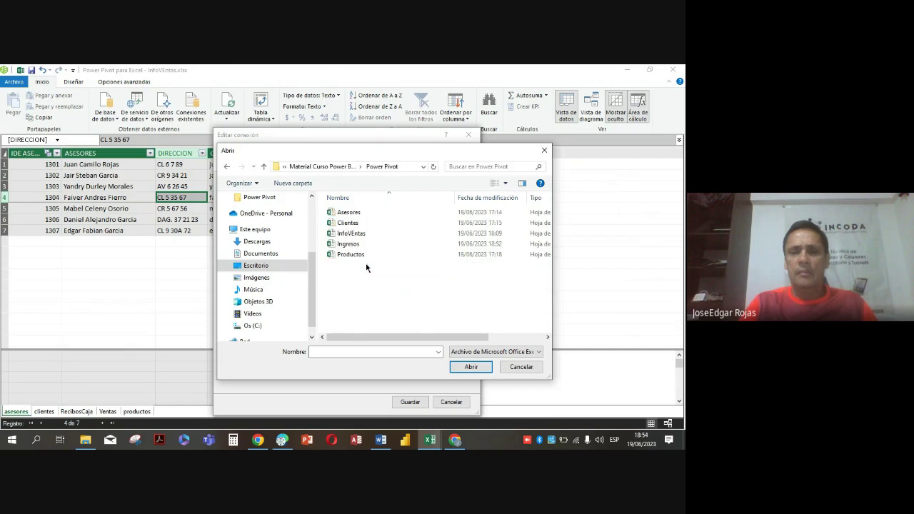
{"action": "left_click", "coordinate": [348, 224]}
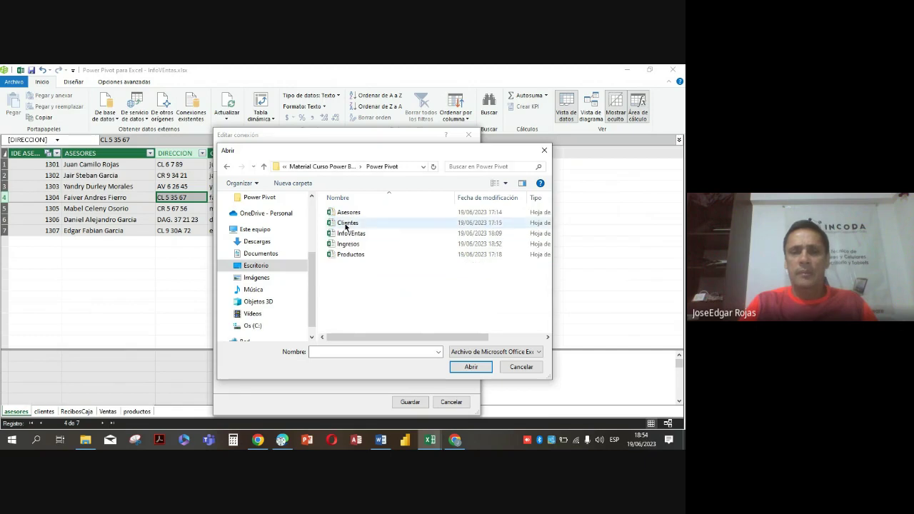
{"action": "left_click", "coordinate": [468, 367]}
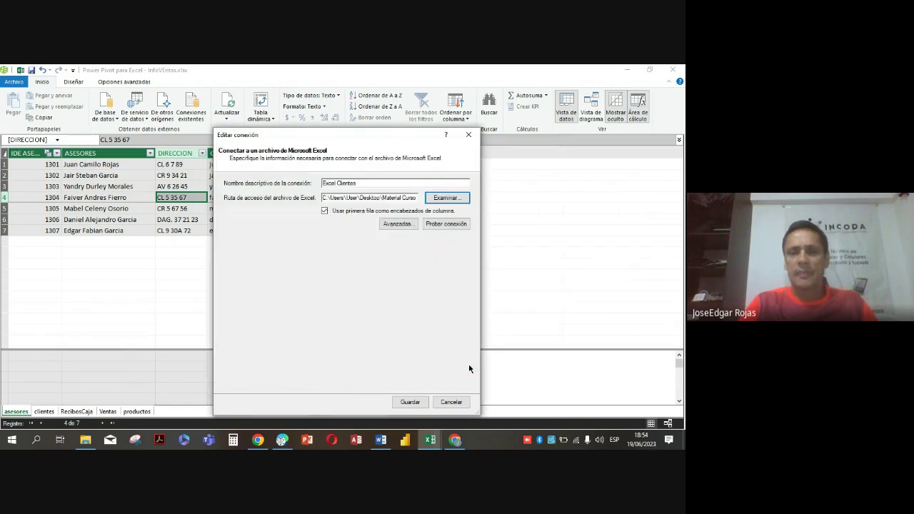
{"action": "left_click", "coordinate": [448, 225]}
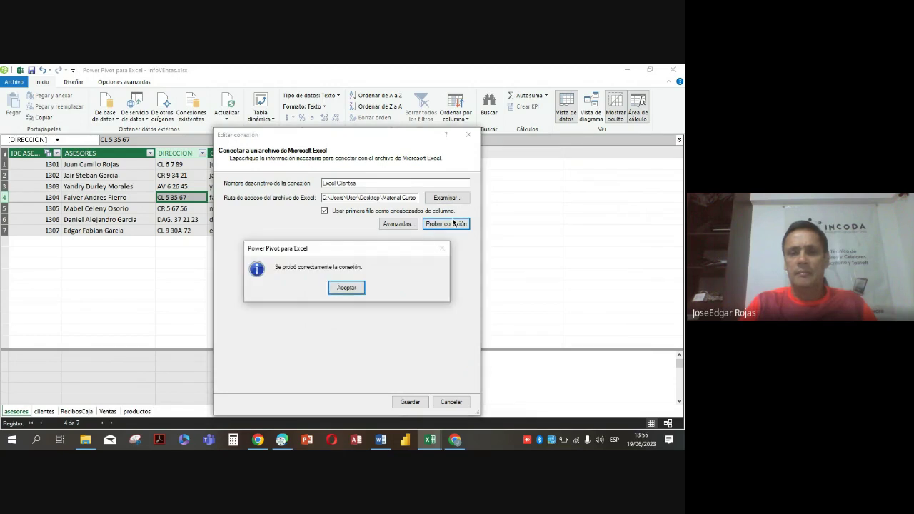
{"action": "left_click", "coordinate": [346, 288]}
{"action": "left_click", "coordinate": [410, 402]}
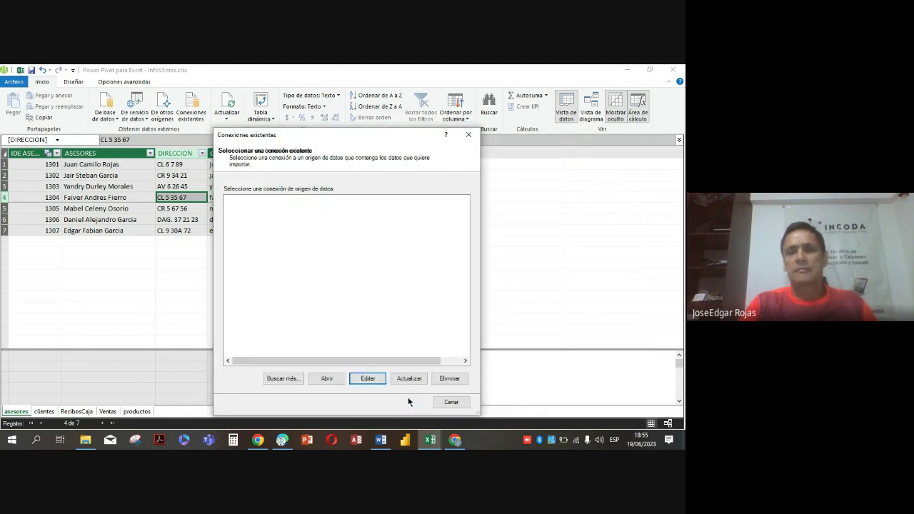
- Point Excel Ingresos to Material Curso Power Bi Marvy\Power Pivot\Ingresos, test successfully and save
{"action": "left_click", "coordinate": [295, 265]}
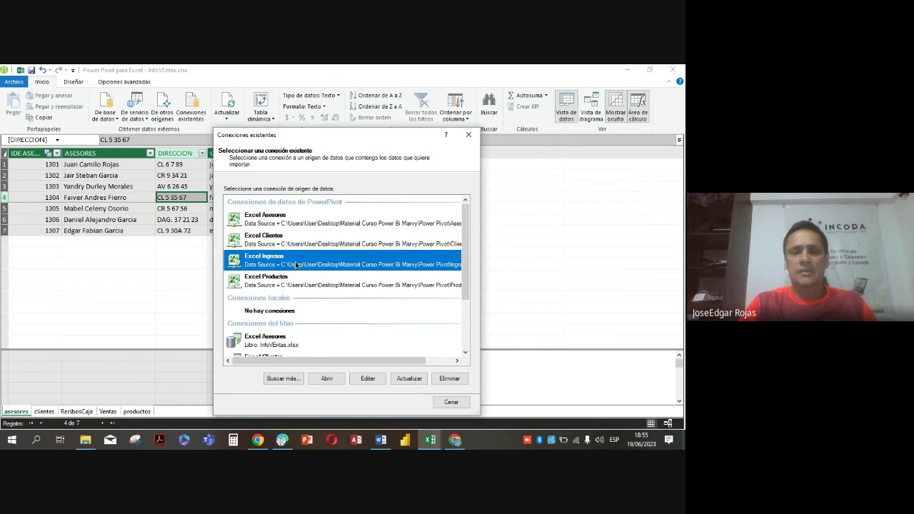
{"action": "left_click", "coordinate": [367, 379]}
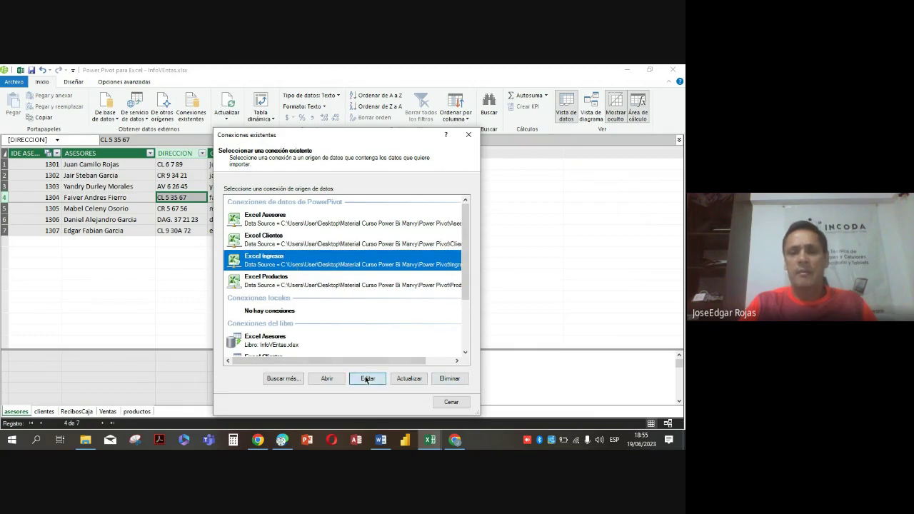
{"action": "left_click", "coordinate": [446, 198]}
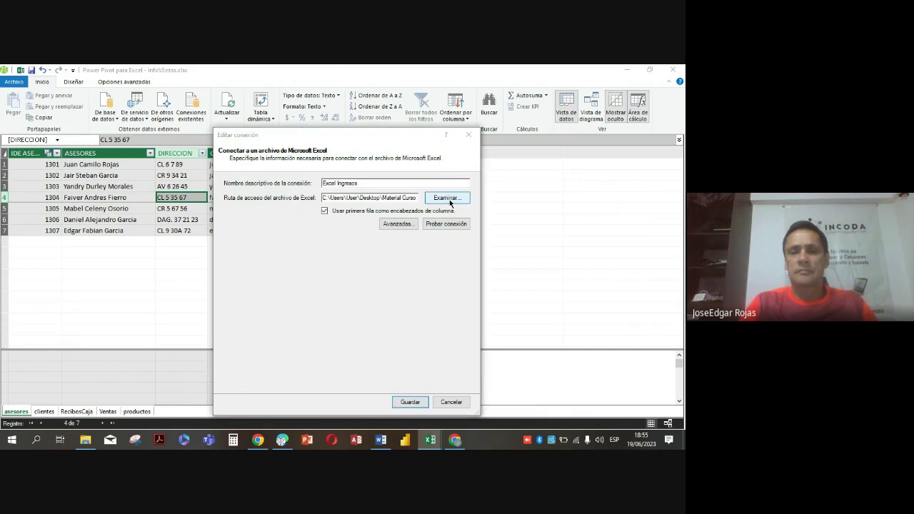
{"action": "left_click", "coordinate": [247, 265]}
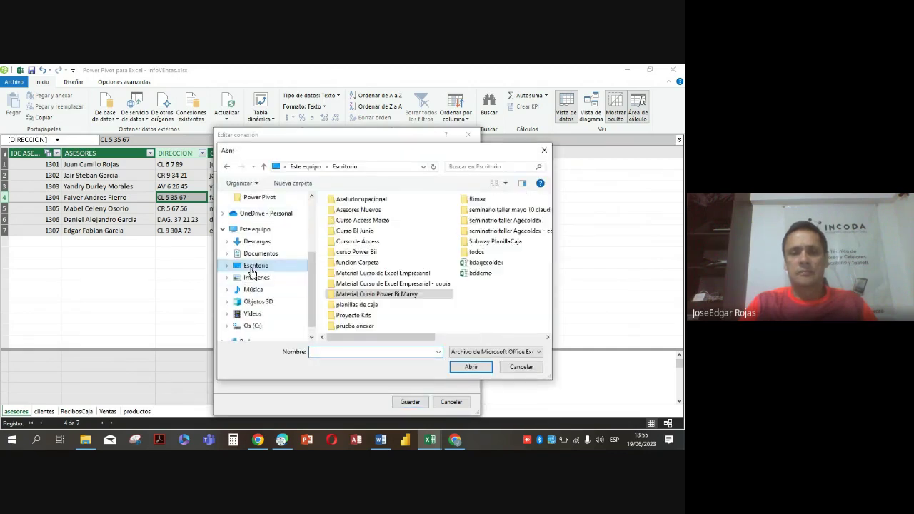
{"action": "double_click", "coordinate": [397, 295]}
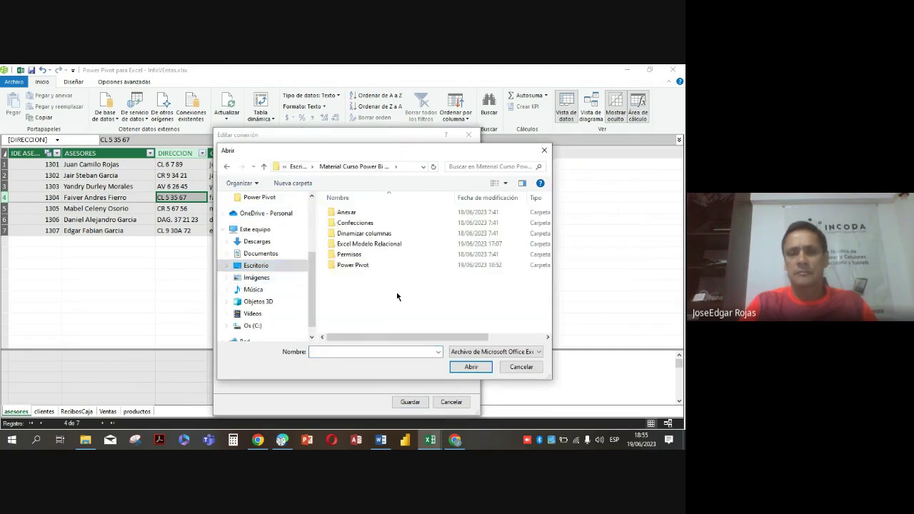
{"action": "double_click", "coordinate": [359, 265]}
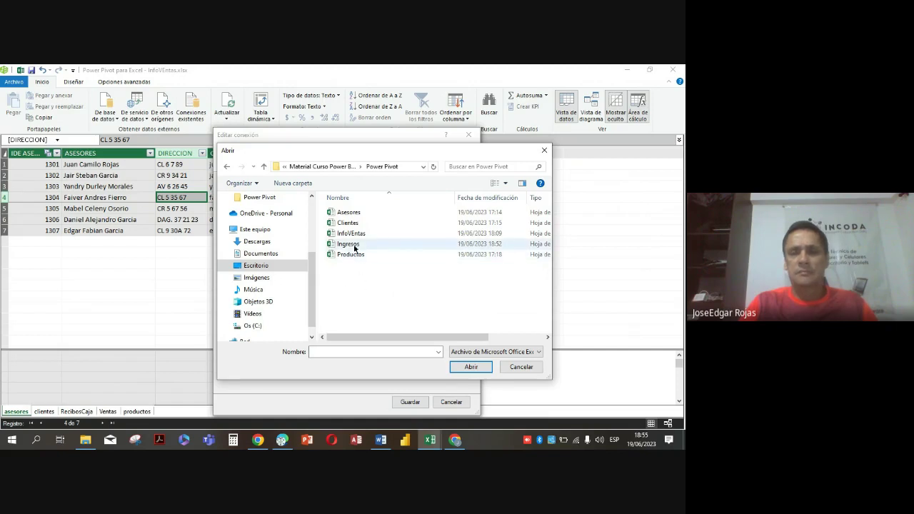
{"action": "left_click", "coordinate": [355, 247]}
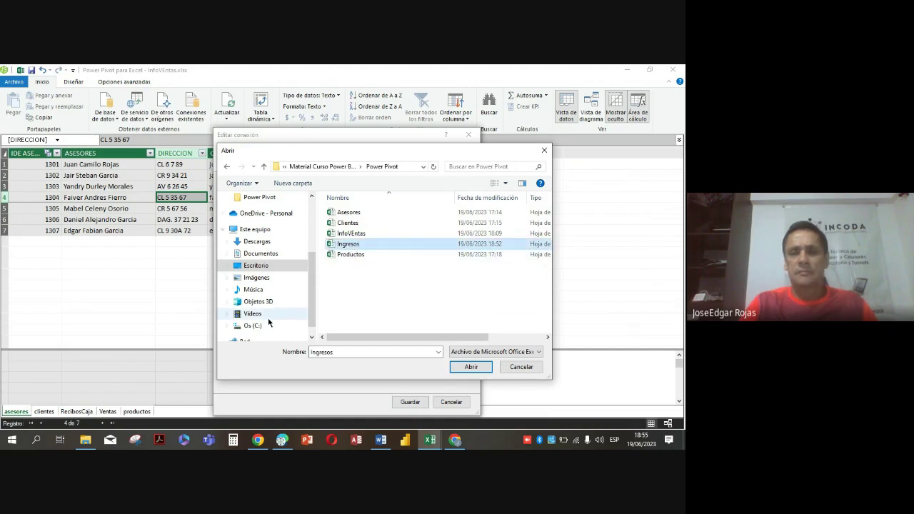
{"action": "left_click", "coordinate": [471, 366]}
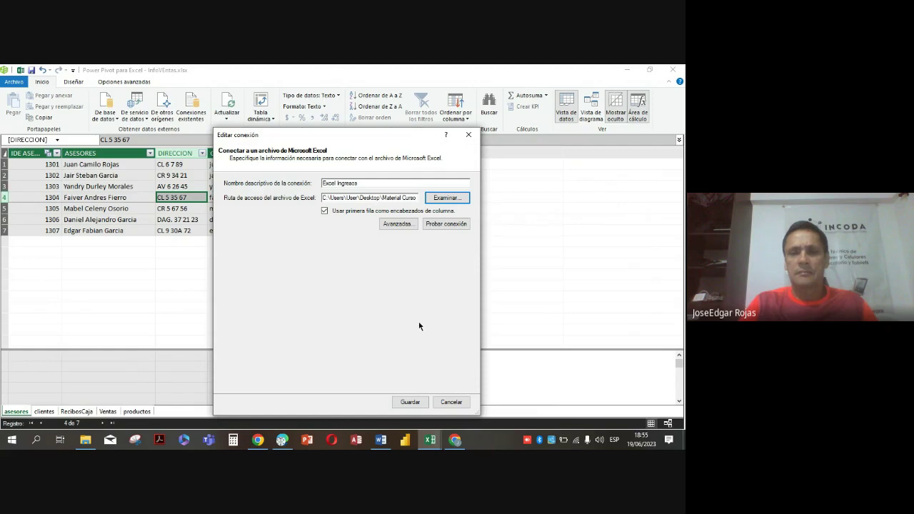
{"action": "left_click", "coordinate": [451, 226]}
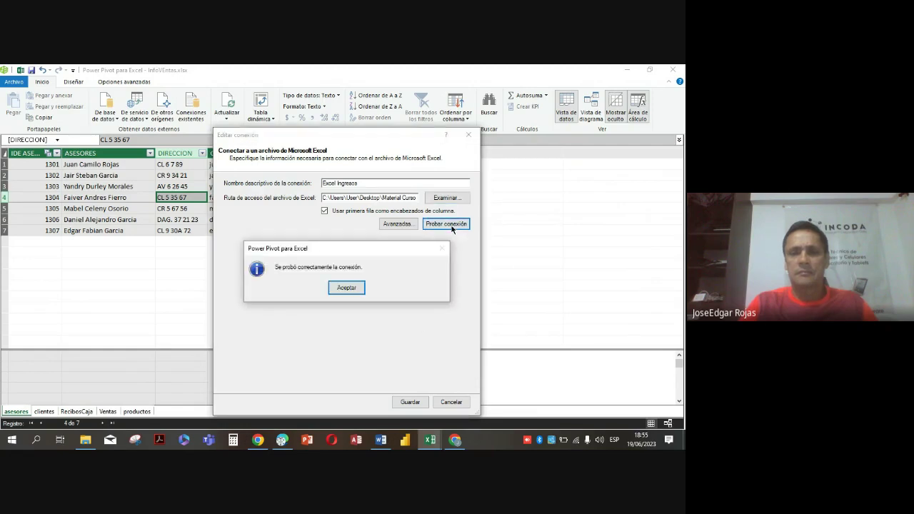
{"action": "left_click", "coordinate": [346, 288]}
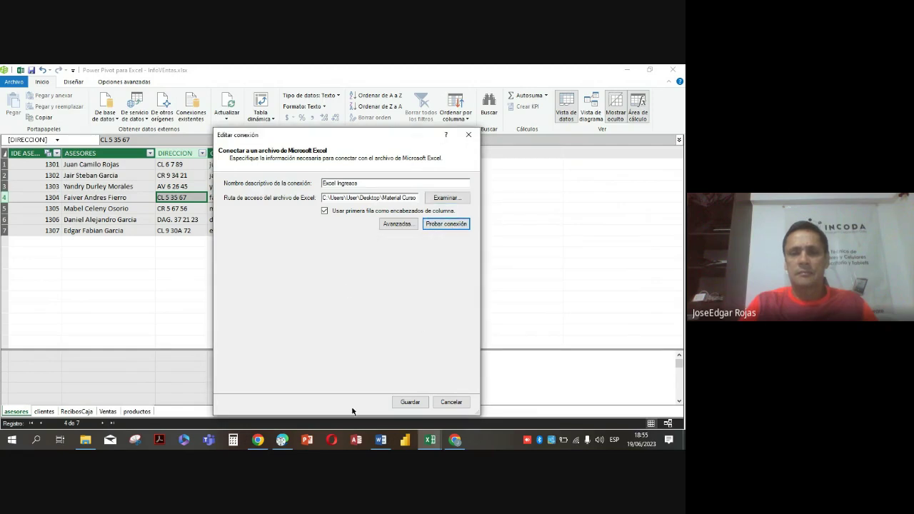
{"action": "left_click", "coordinate": [410, 402]}
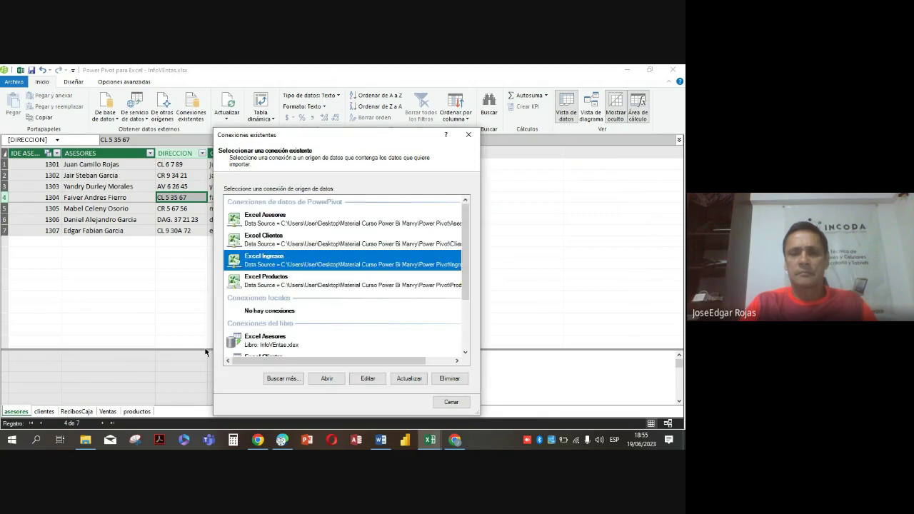
{"action": "left_click", "coordinate": [277, 283]}
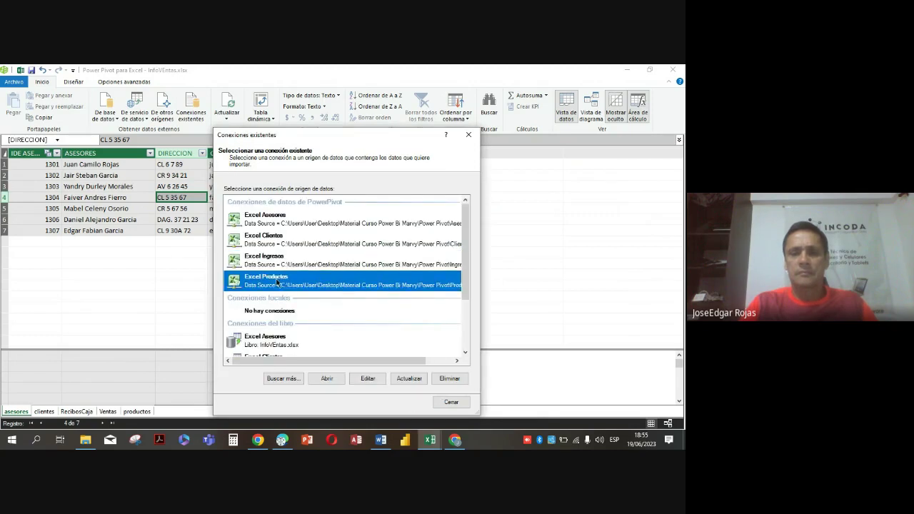
- Point Excel Productos to the Productos workbook in the Power Pivot folder and save
{"action": "left_click", "coordinate": [367, 379]}
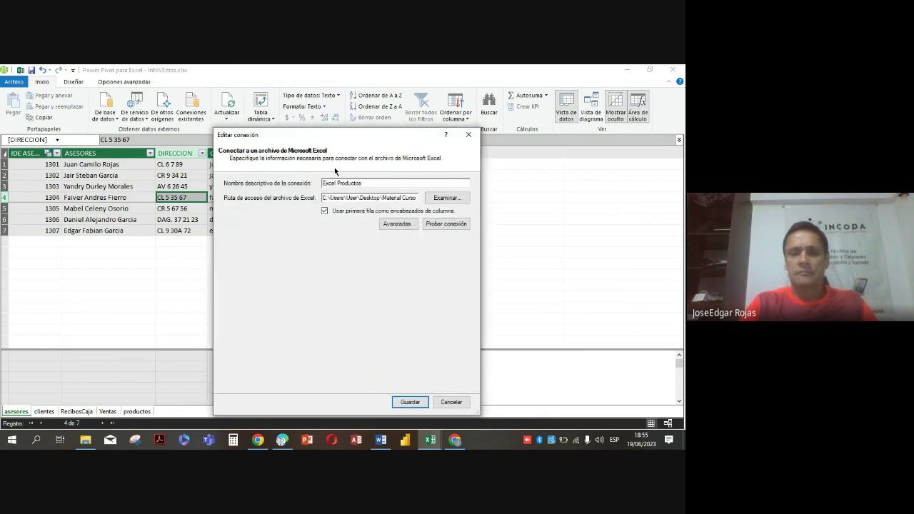
{"action": "left_click", "coordinate": [442, 198]}
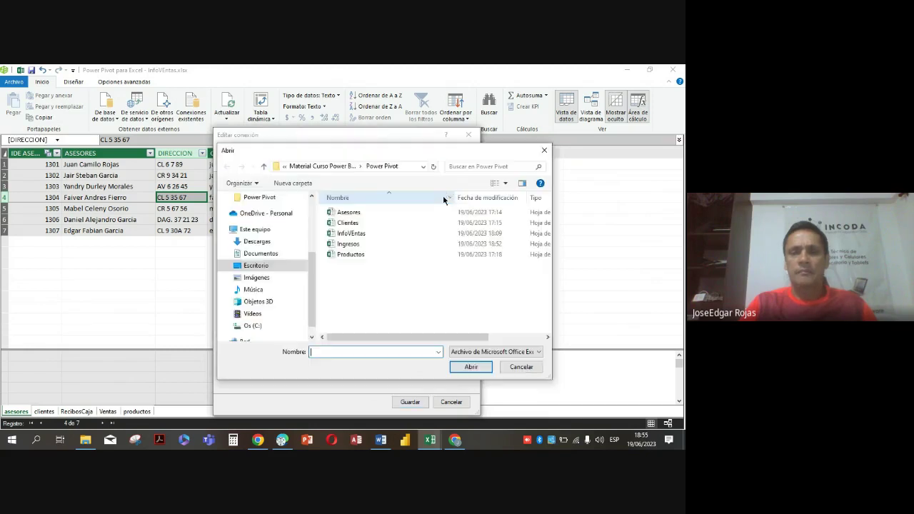
{"action": "left_click", "coordinate": [256, 268]}
{"action": "double_click", "coordinate": [394, 296]}
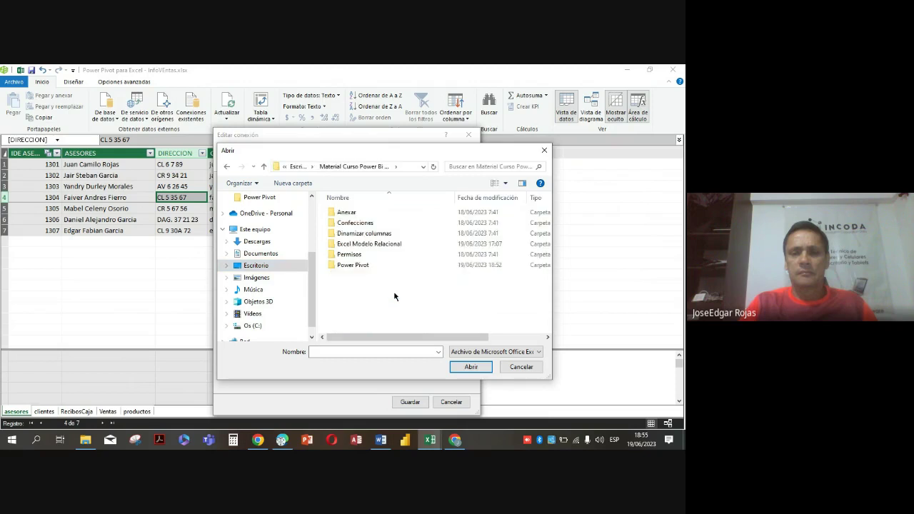
{"action": "double_click", "coordinate": [353, 265]}
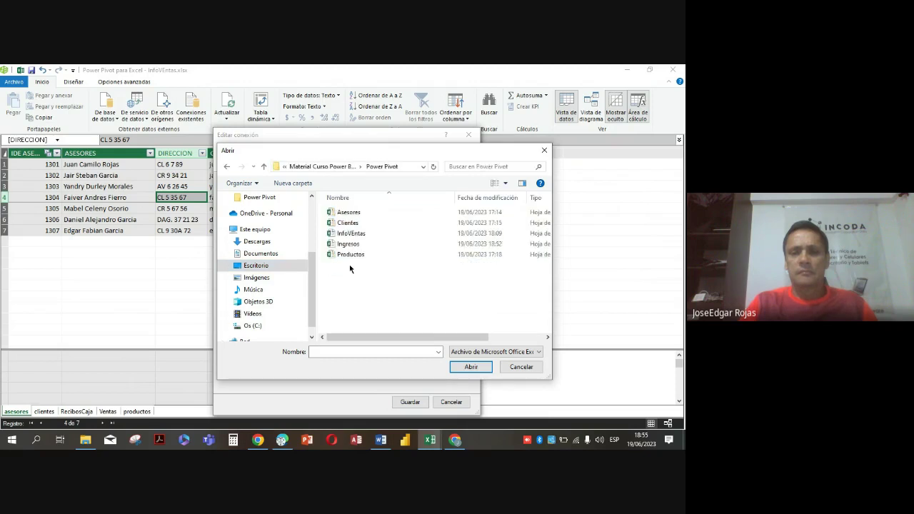
{"action": "left_click", "coordinate": [350, 255]}
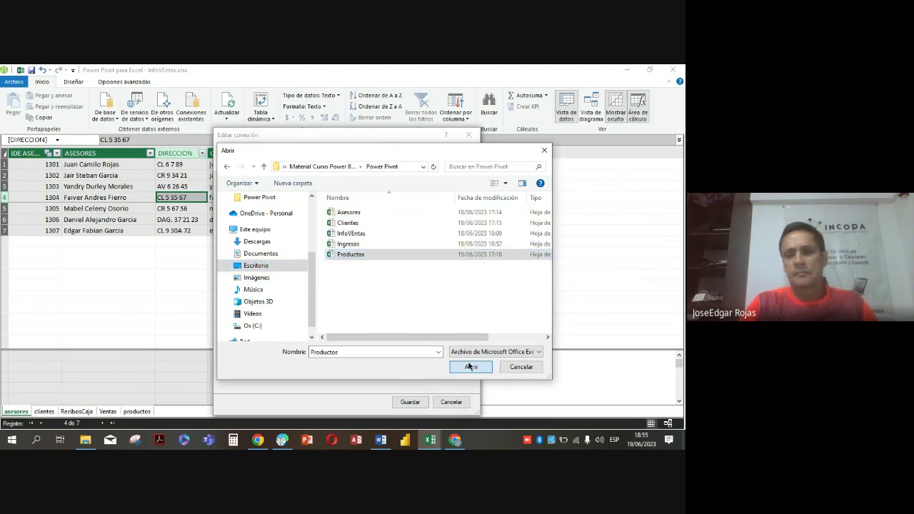
{"action": "left_click", "coordinate": [470, 366]}
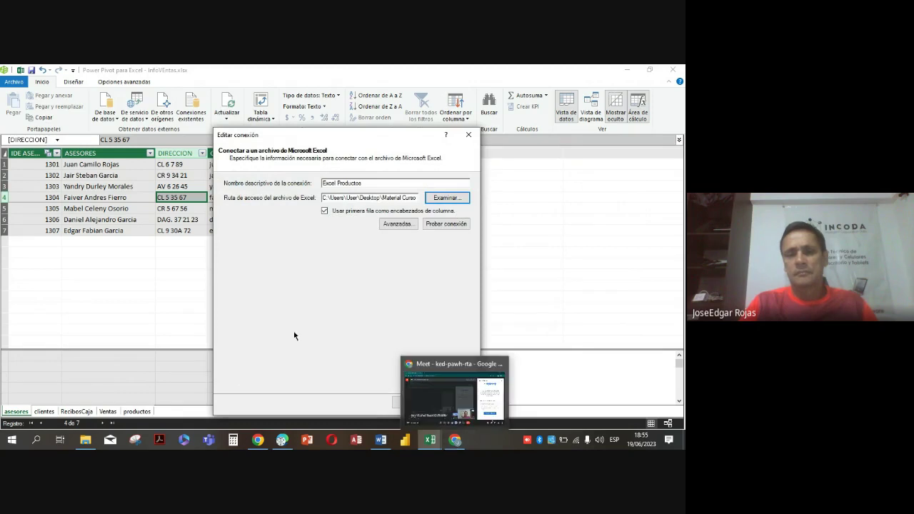
{"action": "left_click", "coordinate": [408, 402]}
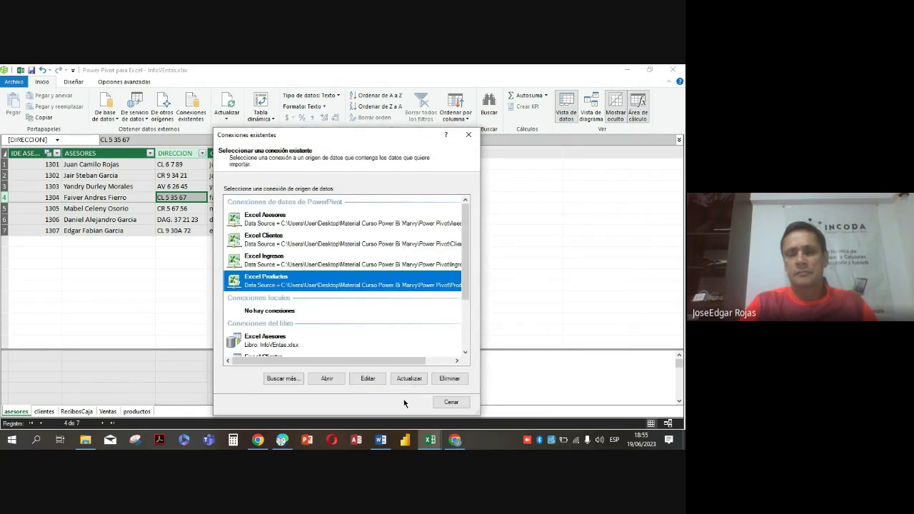
- Test the Excel Productos connection successfully, save it, and refresh its data
{"action": "left_click", "coordinate": [366, 378]}
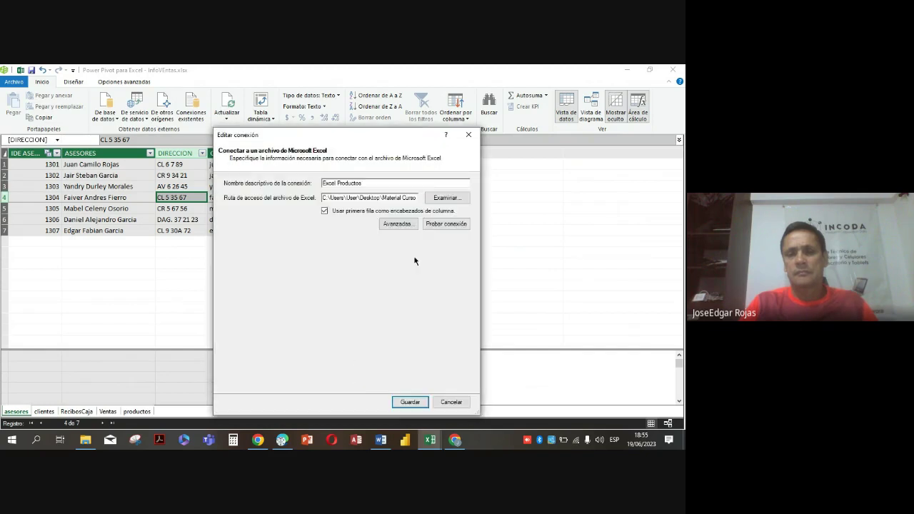
{"action": "left_click", "coordinate": [444, 225]}
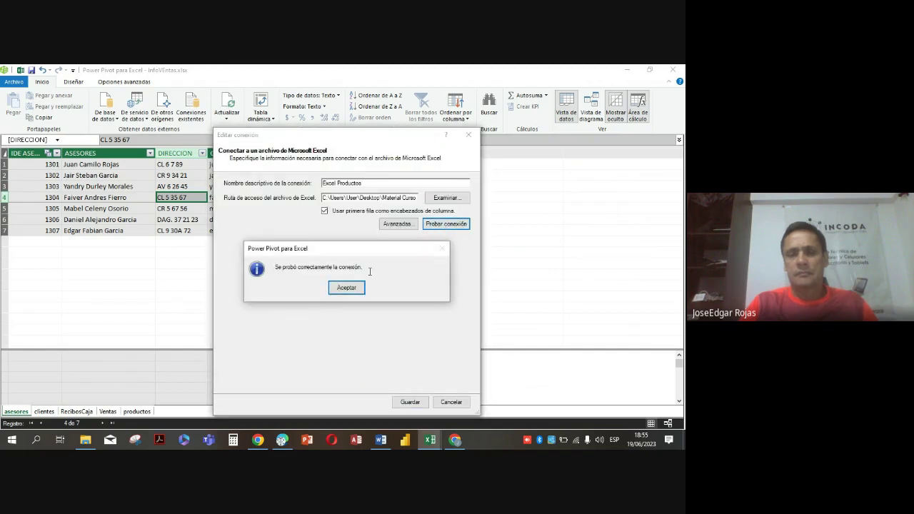
{"action": "left_click", "coordinate": [346, 288]}
{"action": "left_click", "coordinate": [406, 402]}
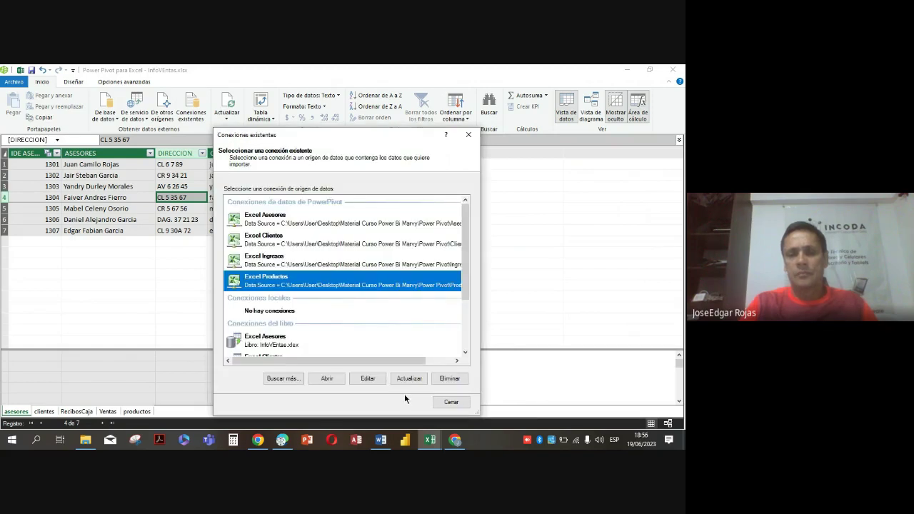
{"action": "left_click", "coordinate": [409, 378]}
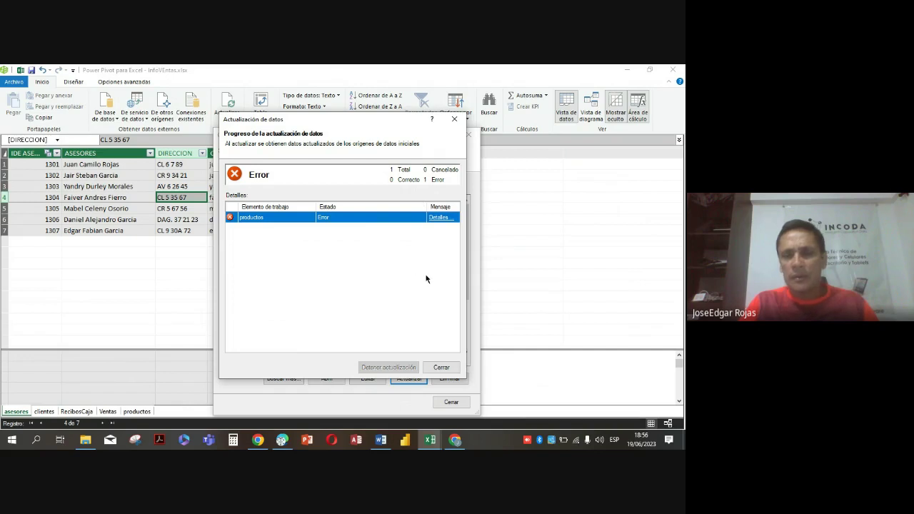
- Review the productos refresh error details and close the error and connection dialogs
{"action": "left_click", "coordinate": [440, 218]}
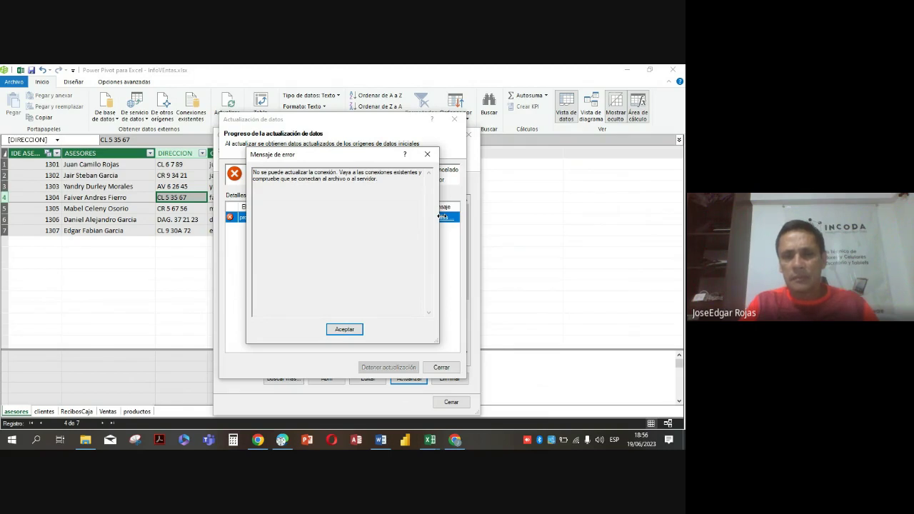
{"action": "left_click", "coordinate": [343, 329]}
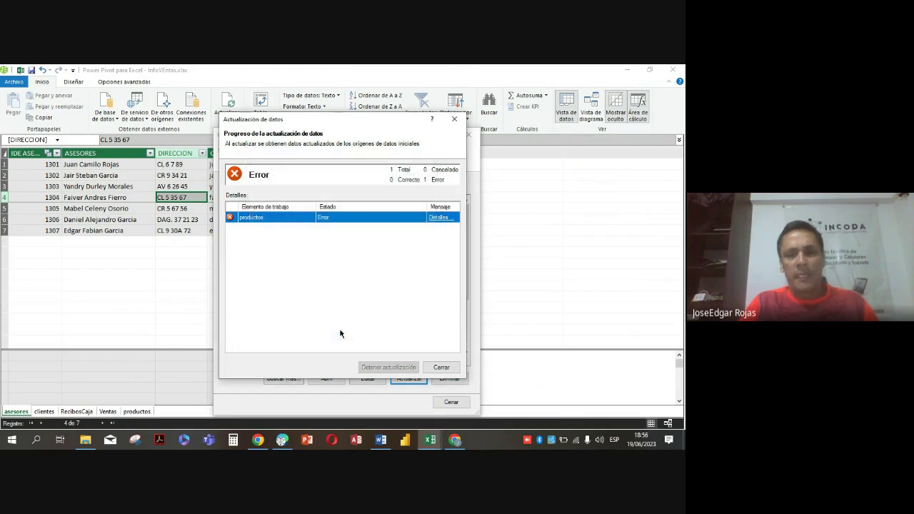
{"action": "left_click", "coordinate": [441, 367]}
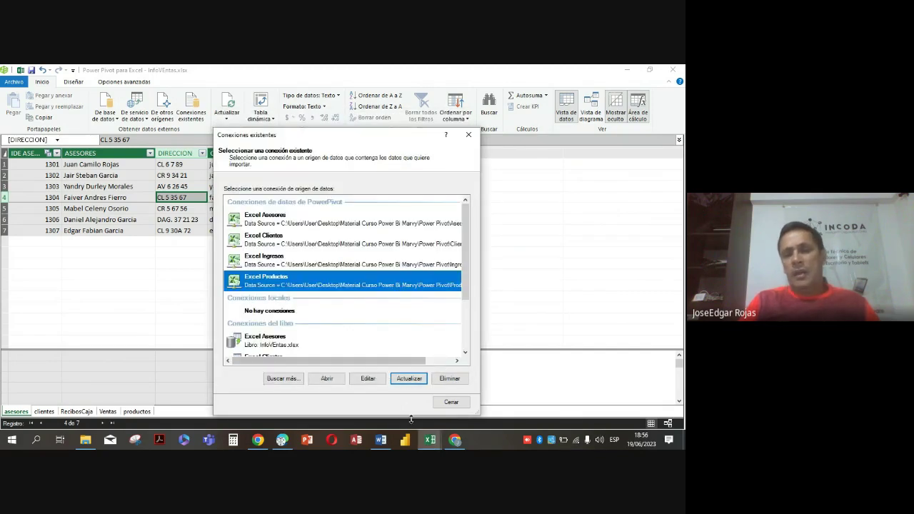
{"action": "left_click", "coordinate": [451, 404]}
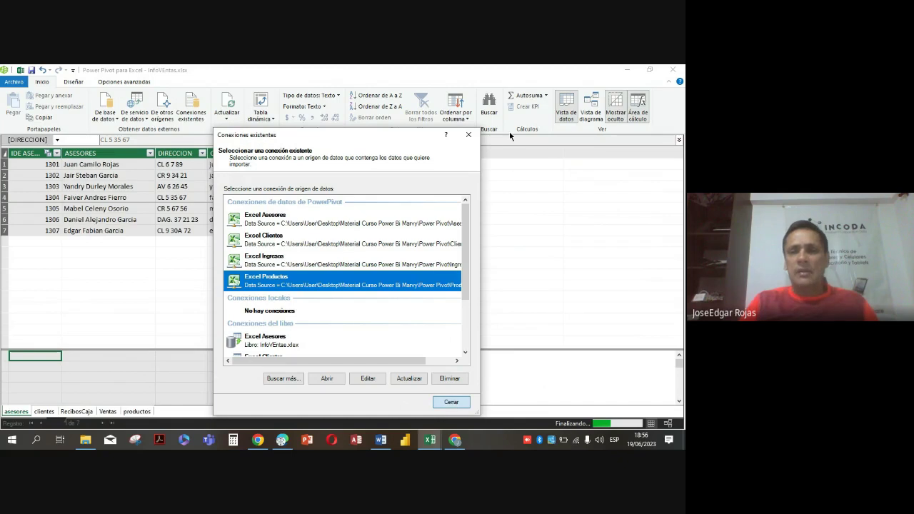
{"action": "left_click", "coordinate": [469, 134]}
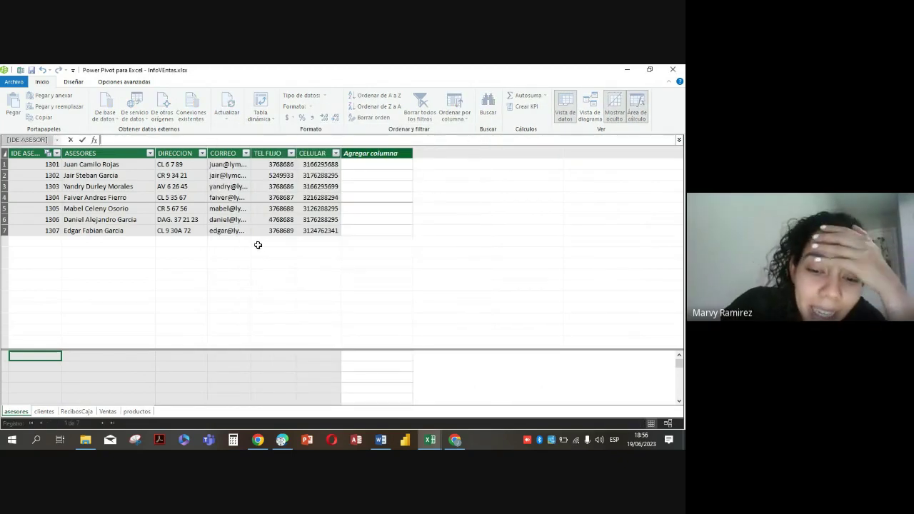
- Widen the asesores DIRECCION column, then return to the InfoVEntas workbook's client pivot
{"action": "left_click", "coordinate": [133, 207]}
{"action": "left_click_drag", "start_coordinate": [208, 154], "coordinate": [261, 163]}
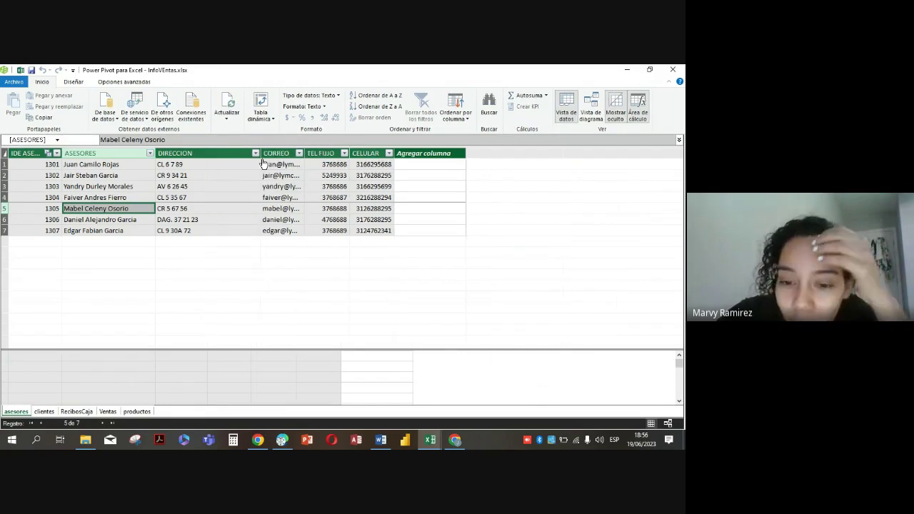
{"action": "mouse_move", "coordinate": [430, 440]}
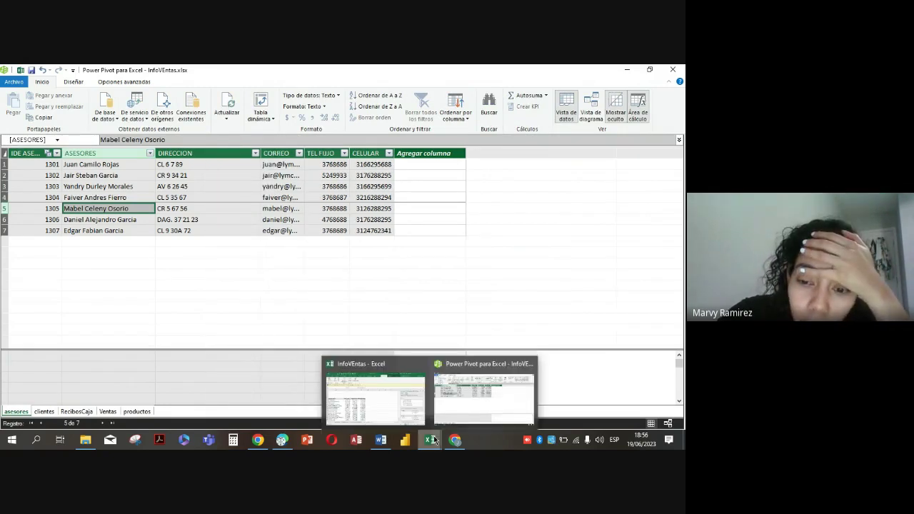
{"action": "left_click", "coordinate": [365, 406]}
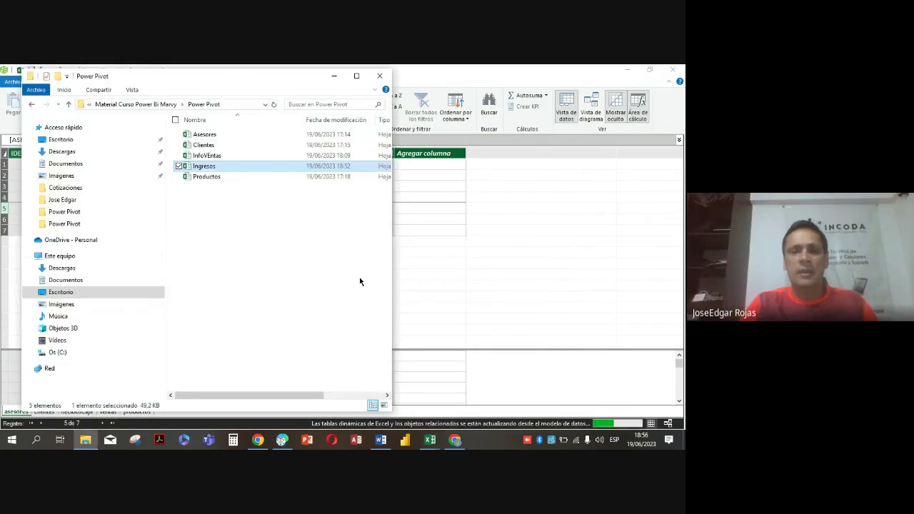
{"action": "left_click", "coordinate": [379, 76]}
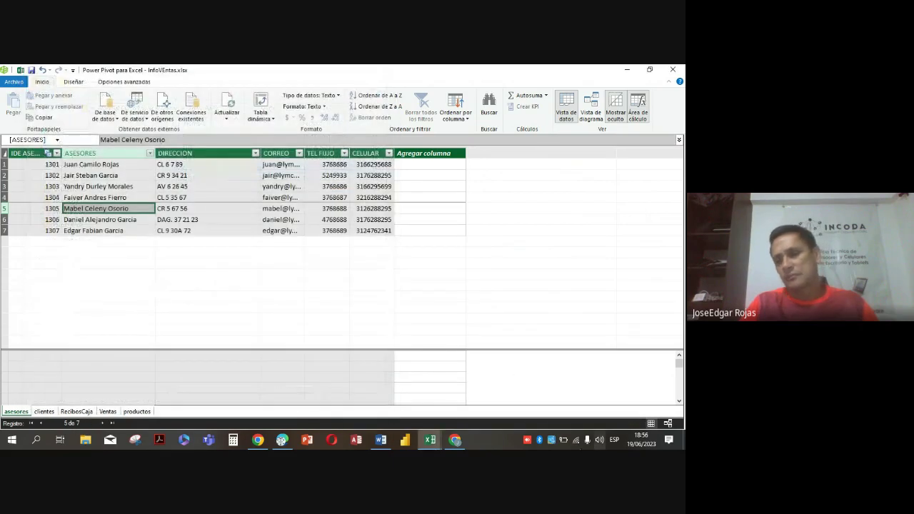
{"action": "left_click", "coordinate": [378, 202]}
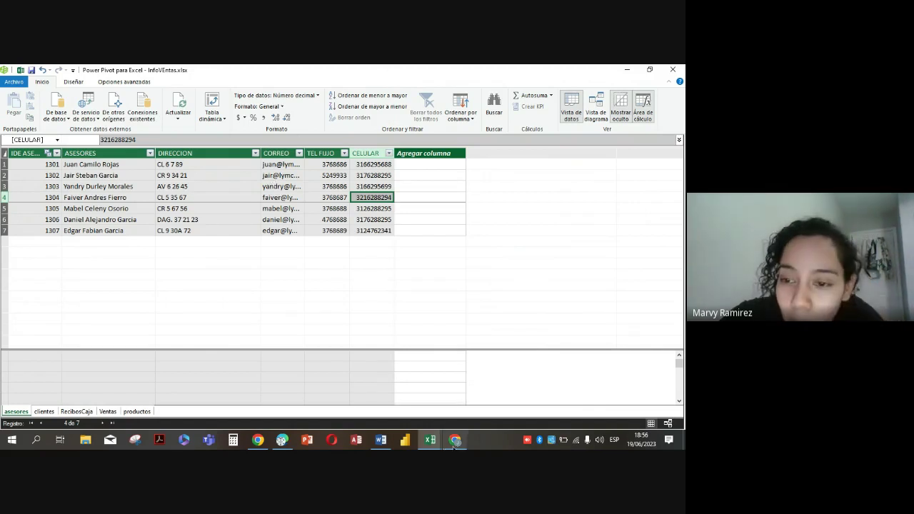
{"action": "left_click", "coordinate": [430, 440]}
{"action": "left_click", "coordinate": [378, 398]}
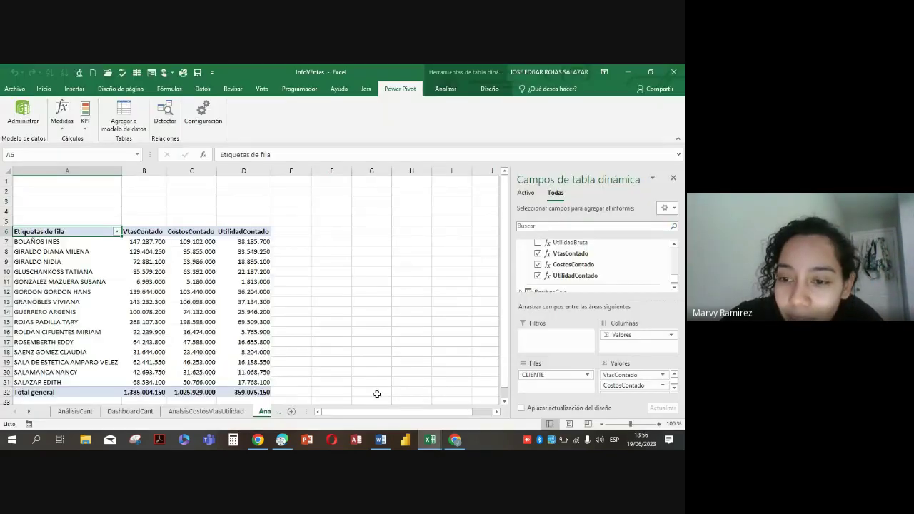
{"action": "left_click", "coordinate": [108, 350]}
{"action": "scroll", "coordinate": [201, 379], "scroll_direction": "down", "scroll_amount": 1}
{"action": "scroll", "coordinate": [201, 380], "scroll_direction": "down", "scroll_amount": 1}
{"action": "scroll", "coordinate": [201, 379], "scroll_direction": "up", "scroll_amount": 2}
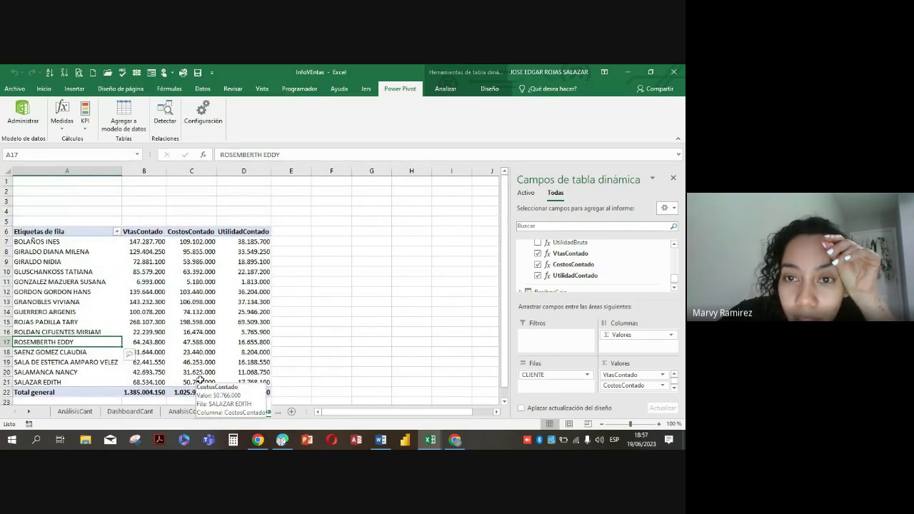
{"action": "scroll", "coordinate": [205, 295], "scroll_direction": "down", "scroll_amount": 2}
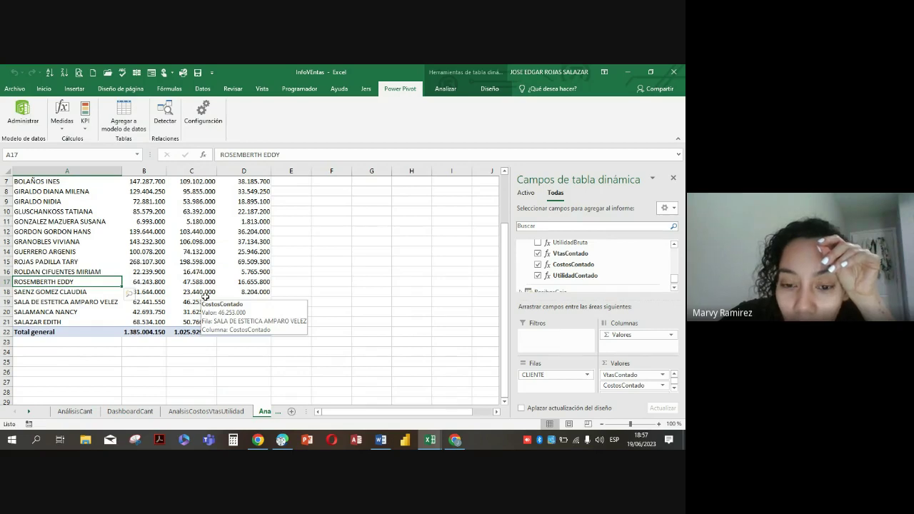
{"action": "left_click", "coordinate": [192, 261]}
{"action": "scroll", "coordinate": [197, 265], "scroll_direction": "down", "scroll_amount": 4}
{"action": "scroll", "coordinate": [200, 266], "scroll_direction": "up", "scroll_amount": 6}
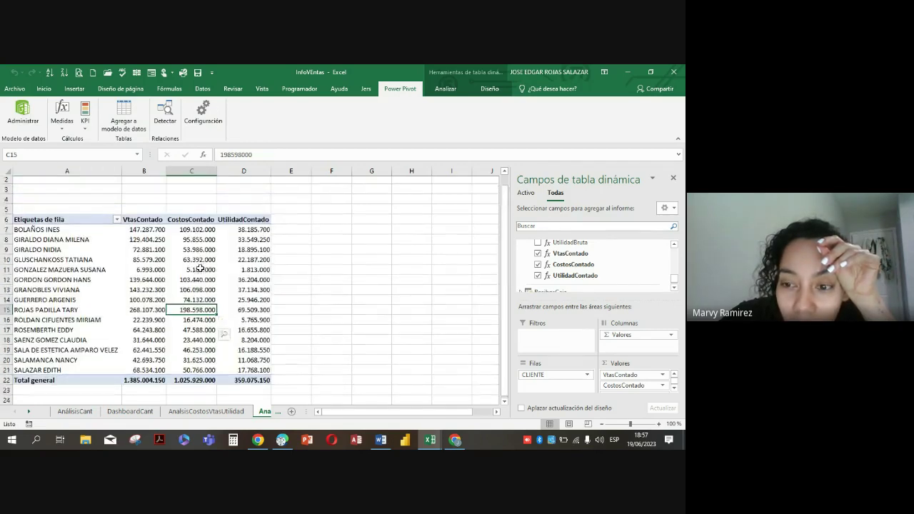
{"action": "scroll", "coordinate": [201, 267], "scroll_direction": "up", "scroll_amount": 1}
{"action": "scroll", "coordinate": [178, 275], "scroll_direction": "down", "scroll_amount": 5}
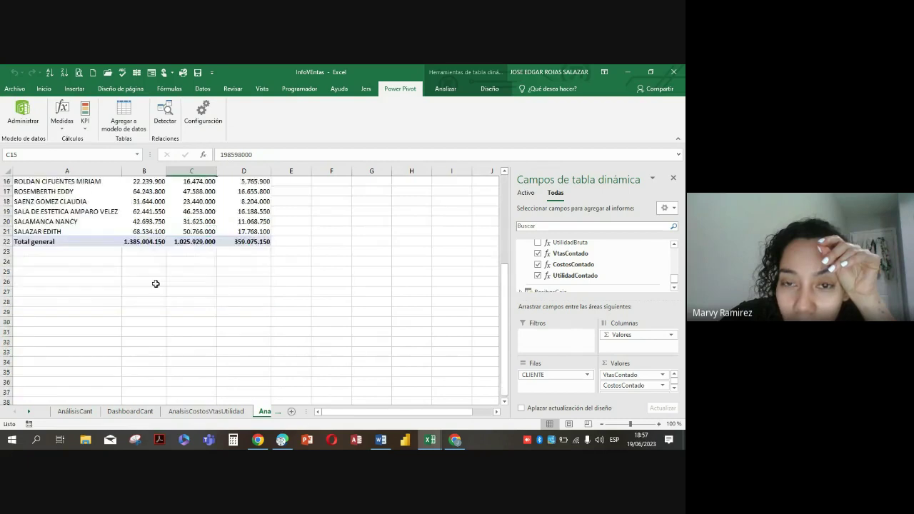
{"action": "scroll", "coordinate": [155, 284], "scroll_direction": "up", "scroll_amount": 5}
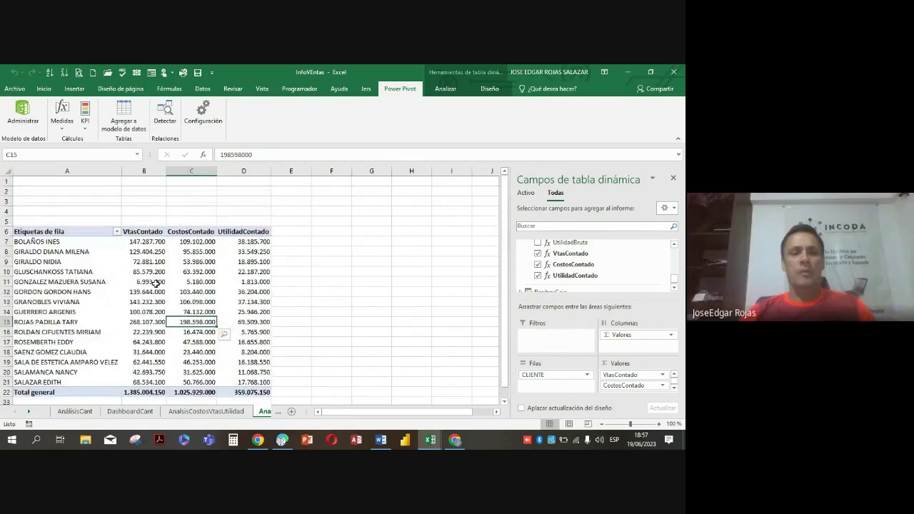
{"action": "left_click", "coordinate": [88, 441]}
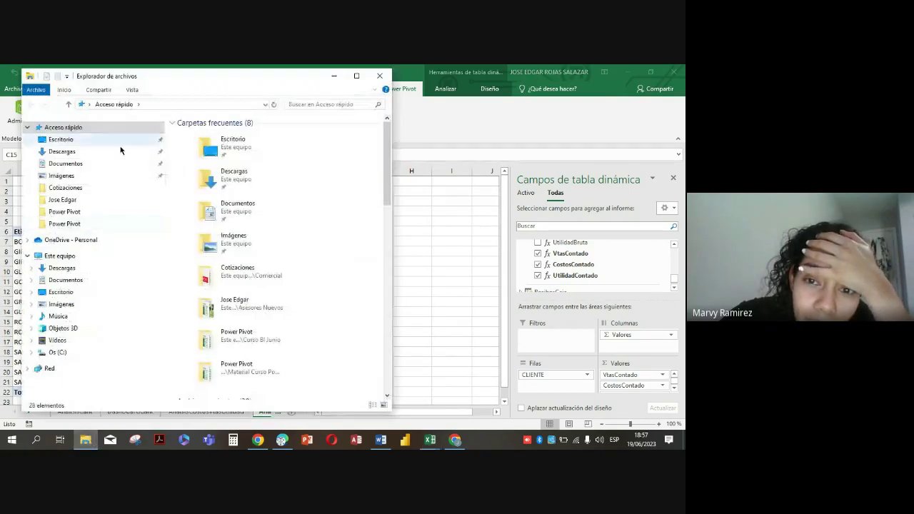
- Open the Productos workbook from Escritorio, the course materials folder, then Power Pivot
{"action": "left_click", "coordinate": [71, 141]}
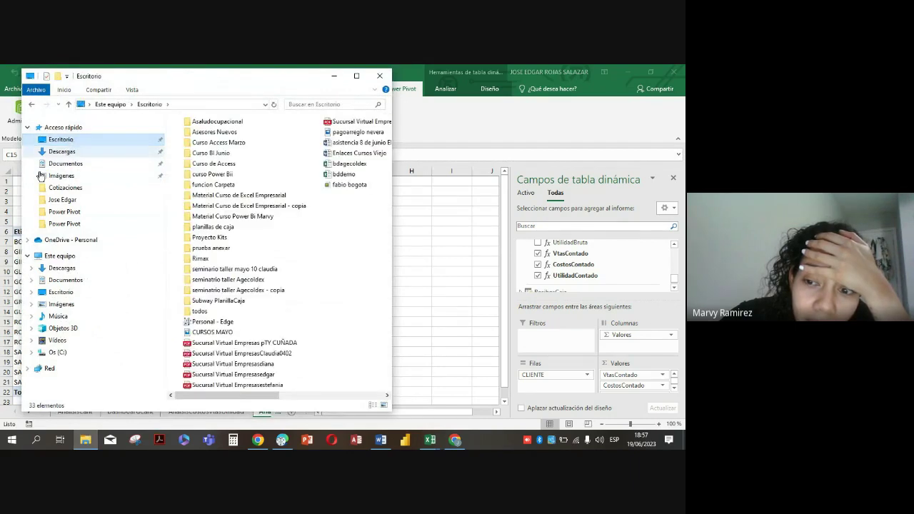
{"action": "double_click", "coordinate": [260, 215]}
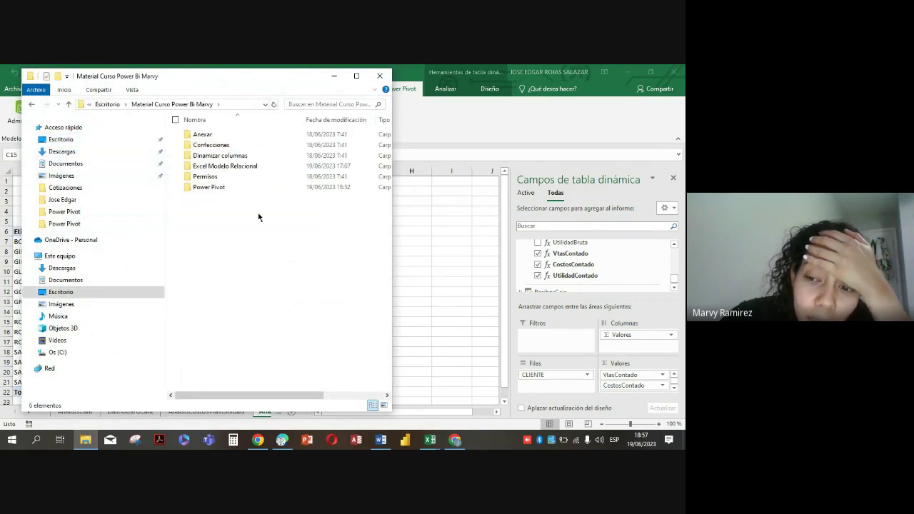
{"action": "double_click", "coordinate": [209, 189]}
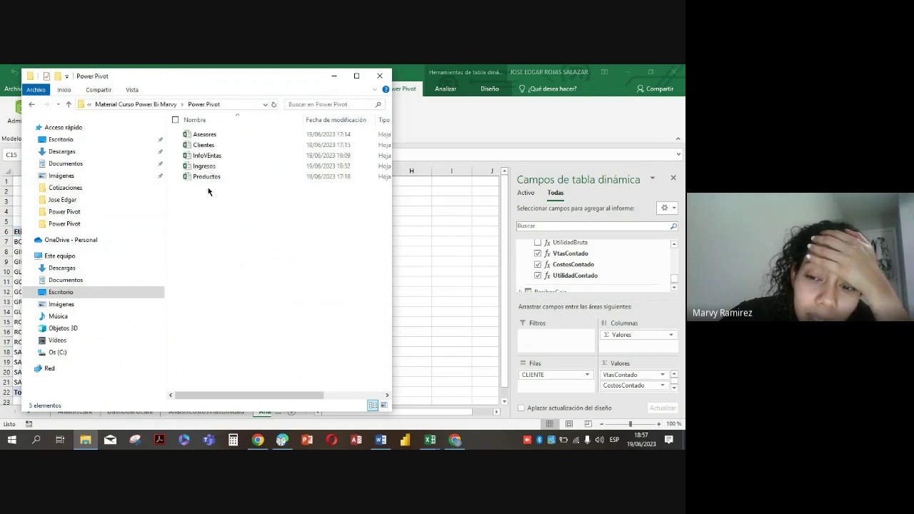
{"action": "left_click", "coordinate": [207, 177]}
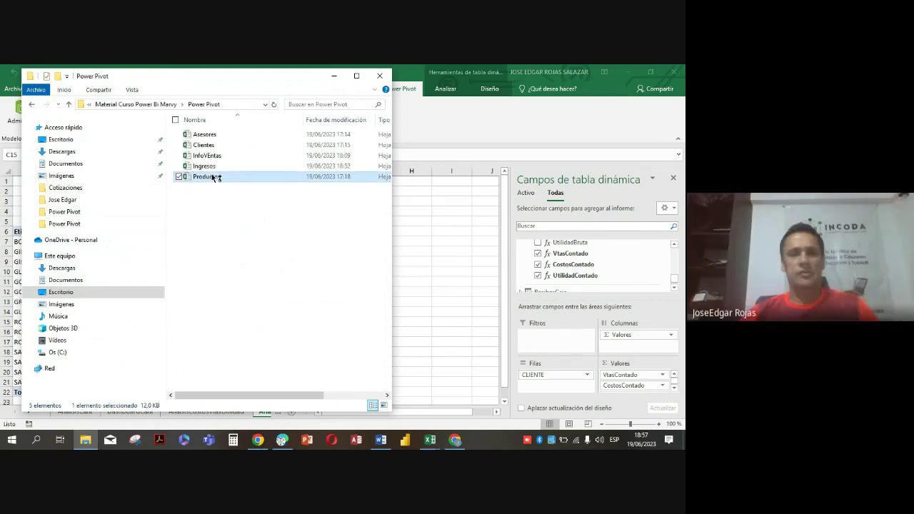
{"action": "key", "text": "alt+Tab"}
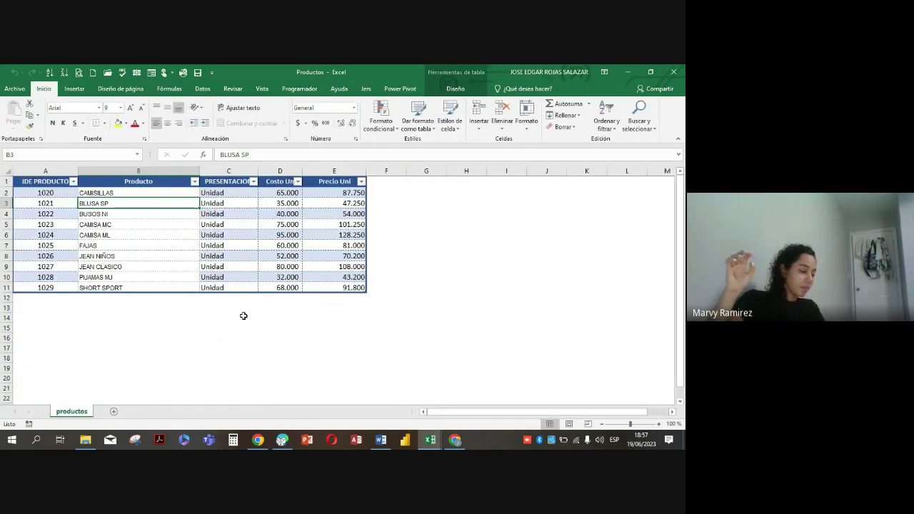
- Check the Productos product table's Design options, then close the Productos workbook
{"action": "left_click", "coordinate": [282, 245]}
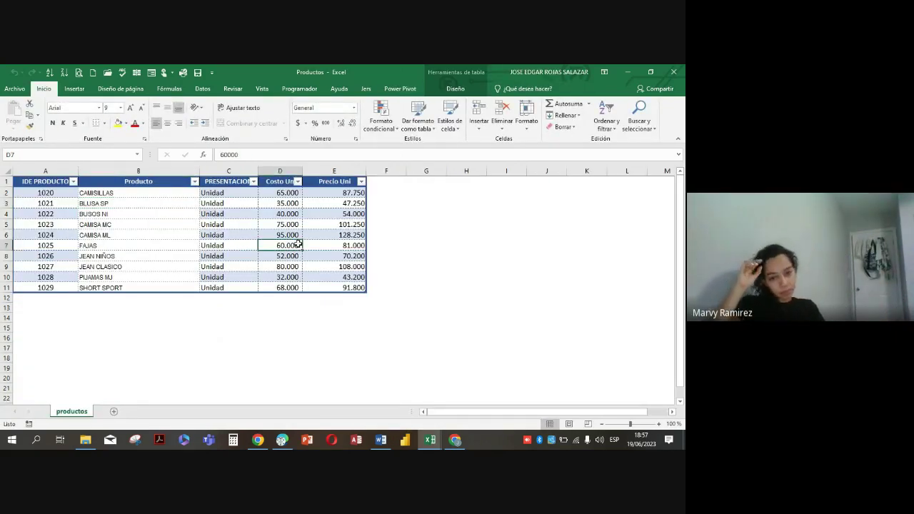
{"action": "left_click", "coordinate": [457, 89]}
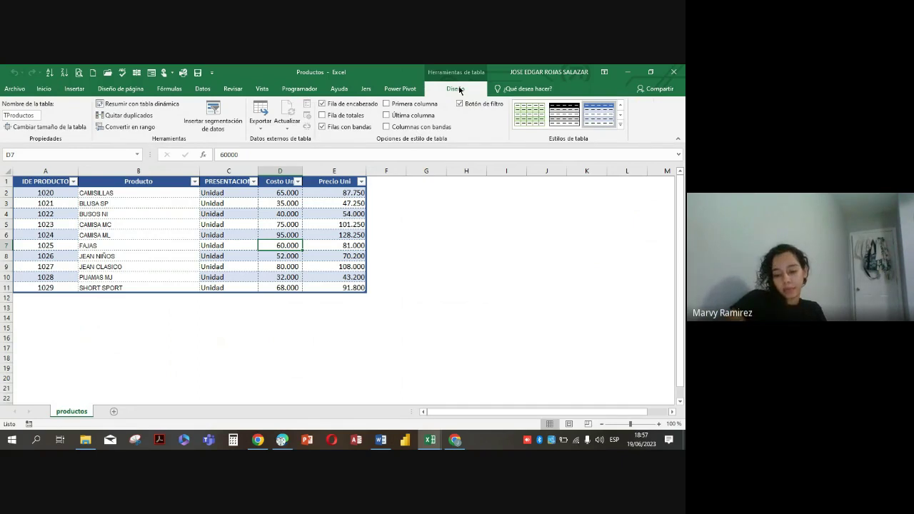
{"action": "left_click", "coordinate": [127, 224]}
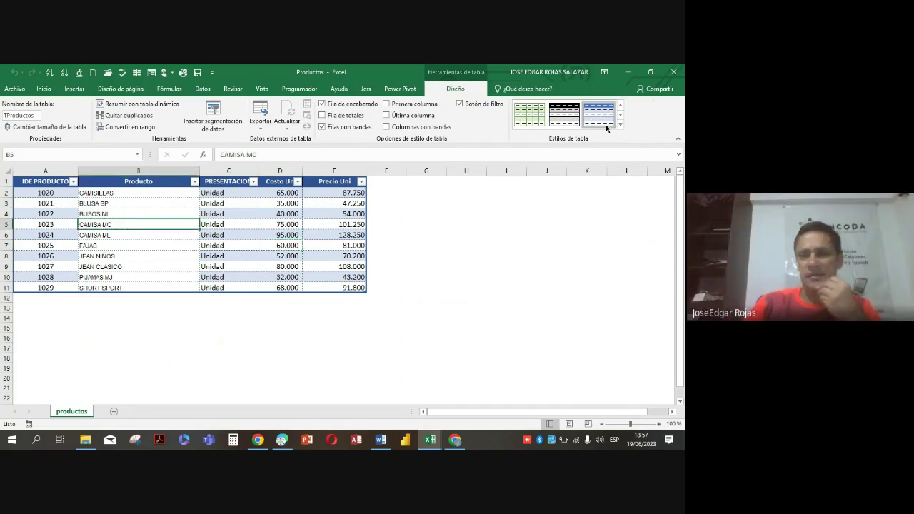
{"action": "left_click", "coordinate": [674, 72]}
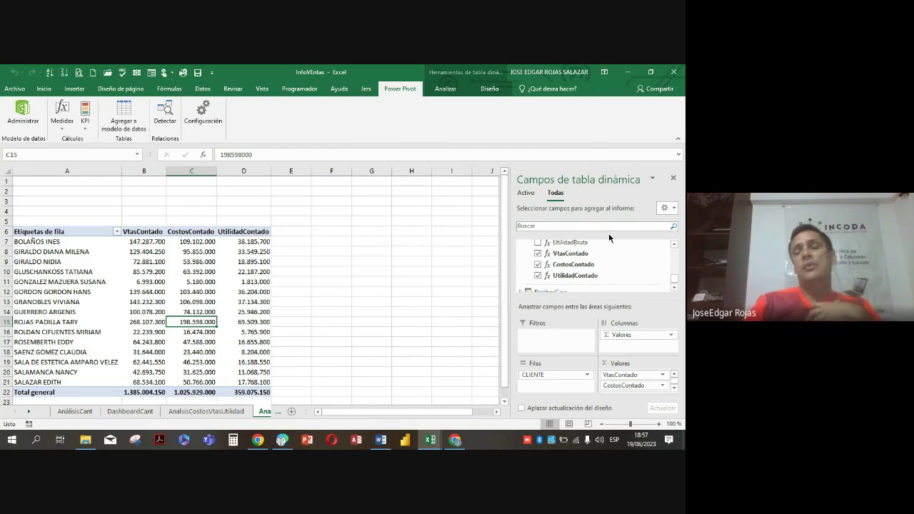
- Review clients' cash sales, cost and profit figures in the pivot, then bring up the Power Pivot window
{"action": "scroll", "coordinate": [600, 264], "scroll_direction": "up", "scroll_amount": 5}
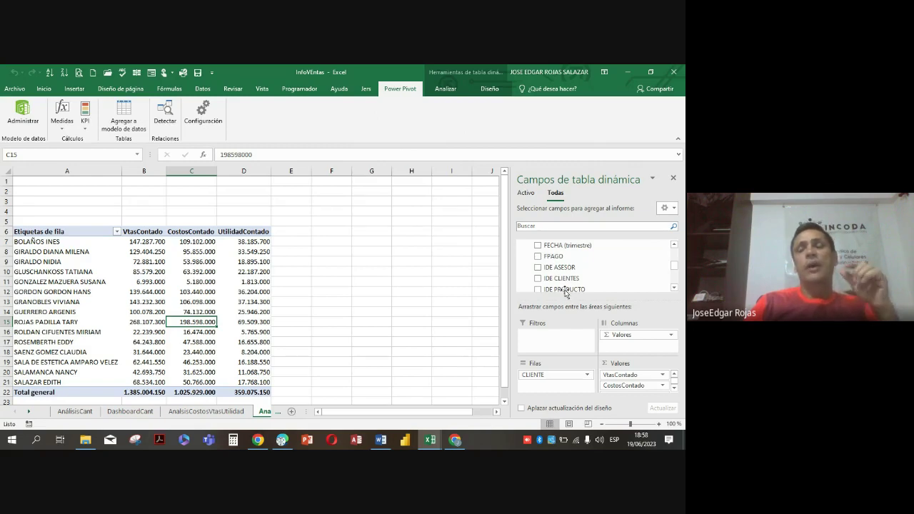
{"action": "left_click", "coordinate": [67, 260]}
{"action": "left_click", "coordinate": [50, 301]}
{"action": "left_click_drag", "start_coordinate": [50, 302], "coordinate": [55, 296]}
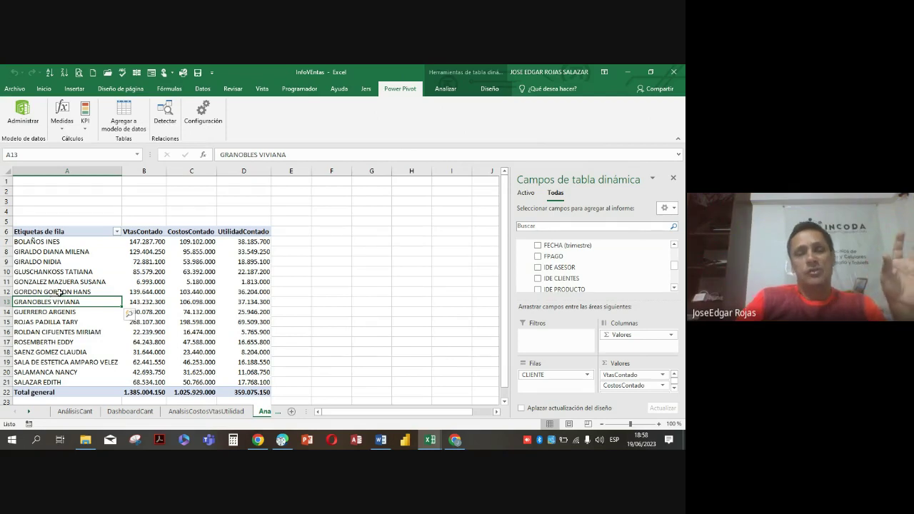
{"action": "left_click", "coordinate": [147, 263]}
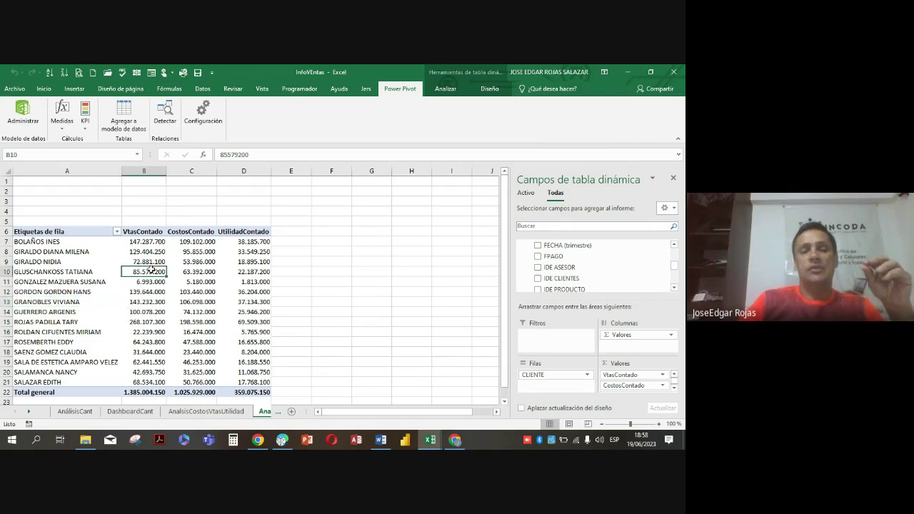
{"action": "left_click", "coordinate": [184, 251]}
{"action": "left_click", "coordinate": [259, 292]}
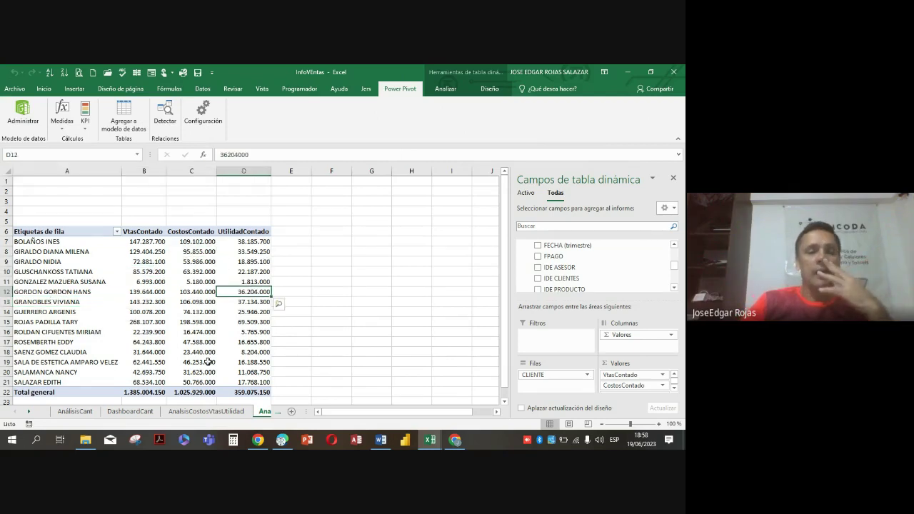
{"action": "left_click", "coordinate": [140, 291]}
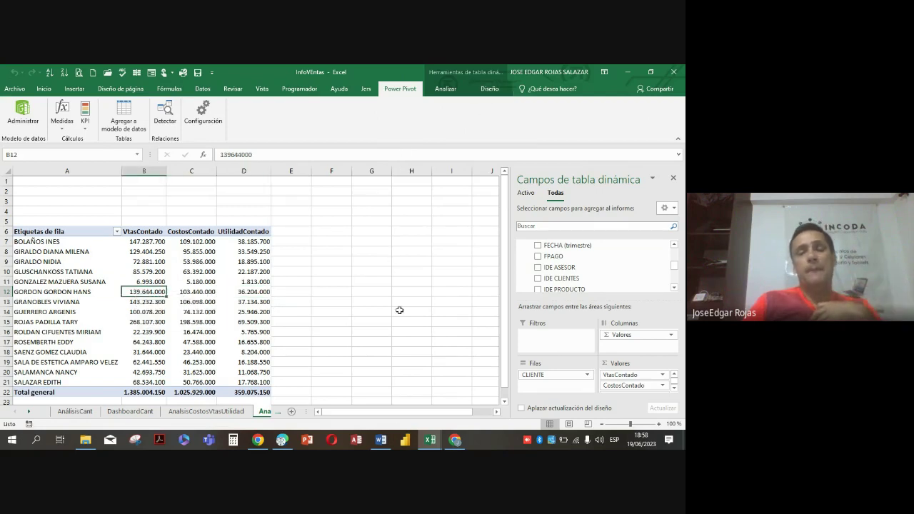
{"action": "left_click", "coordinate": [430, 443]}
{"action": "left_click", "coordinate": [485, 389]}
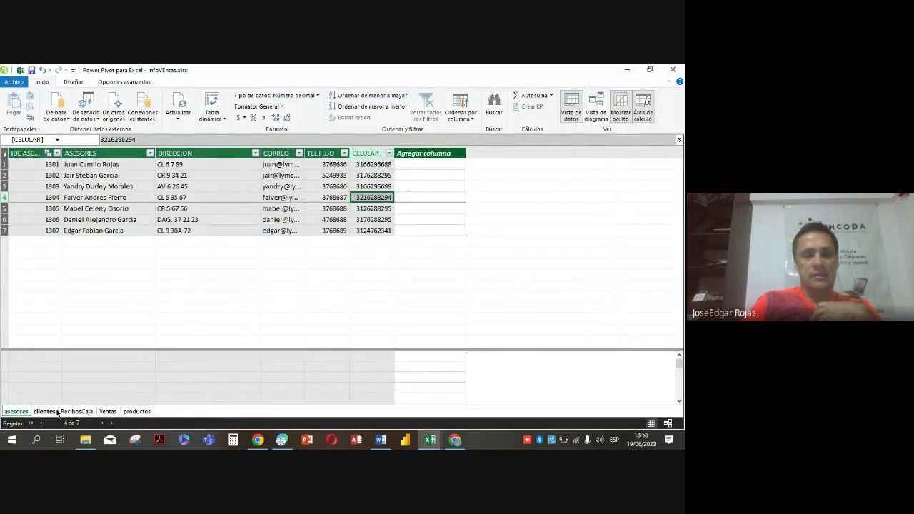
- Show the Ventas table in the Power Pivot data model and widen its CANT column
{"action": "left_click", "coordinate": [107, 412]}
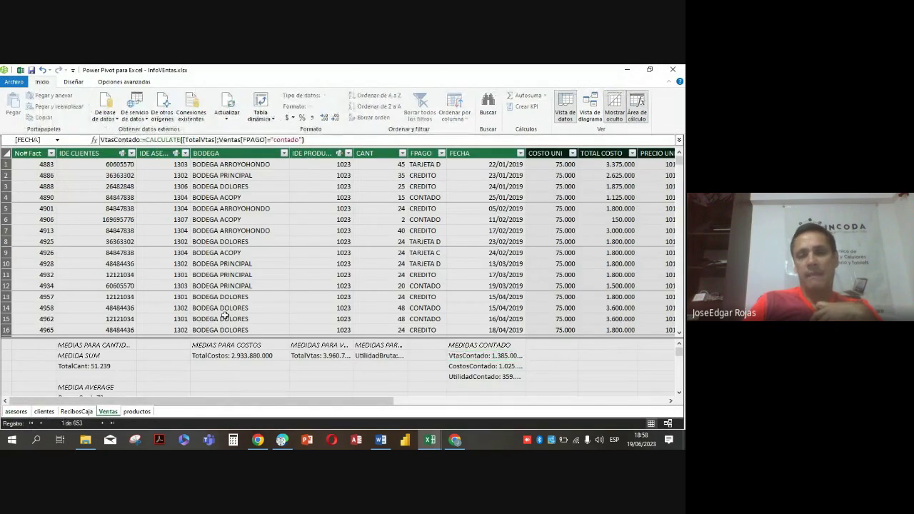
{"action": "scroll", "coordinate": [481, 368], "scroll_direction": "down", "scroll_amount": 1}
{"action": "scroll", "coordinate": [482, 368], "scroll_direction": "up", "scroll_amount": 1}
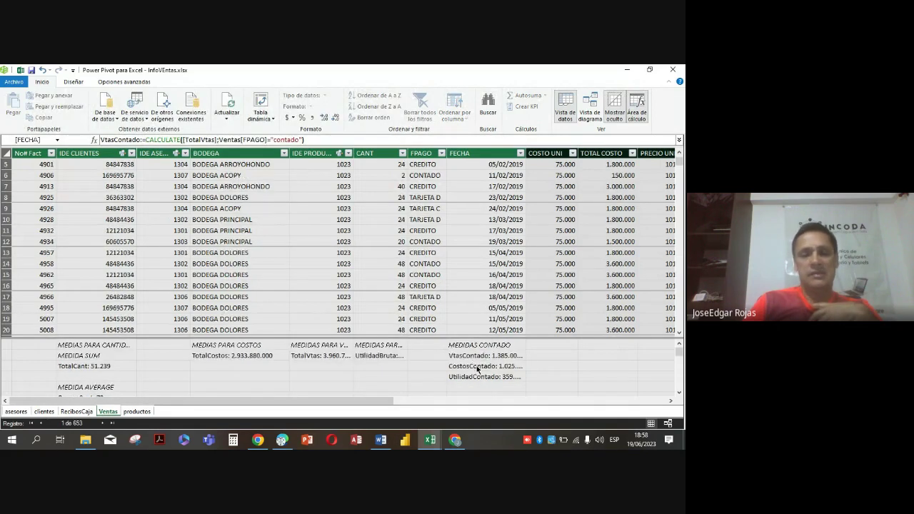
{"action": "left_click", "coordinate": [97, 356]}
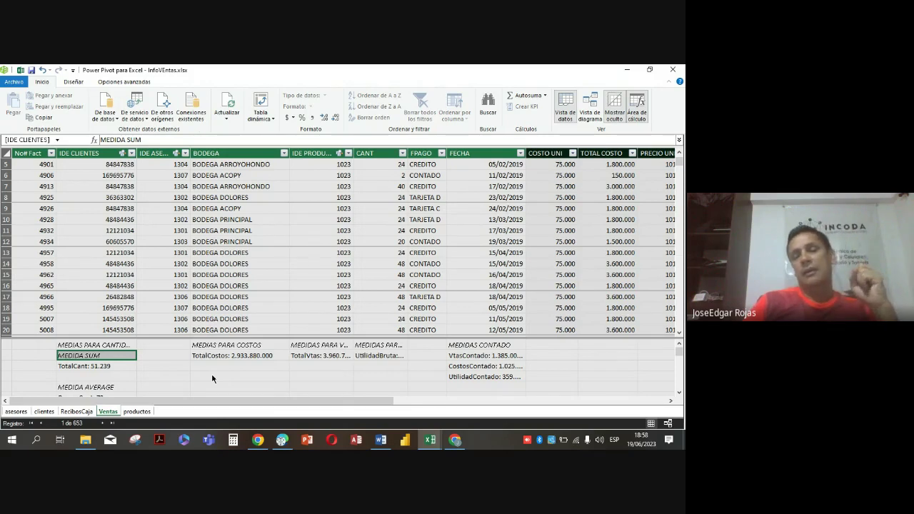
{"action": "left_click_drag", "start_coordinate": [409, 152], "coordinate": [432, 153]}
- Inspect the VtasContado measure's formula, then return to the InfoVentas workbook
{"action": "left_click", "coordinate": [520, 359]}
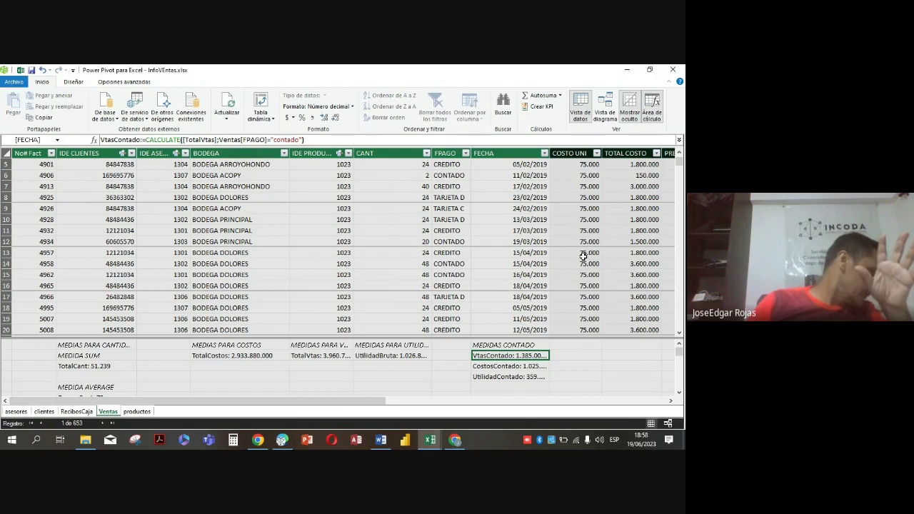
{"action": "scroll", "coordinate": [502, 226], "scroll_direction": "down", "scroll_amount": 2}
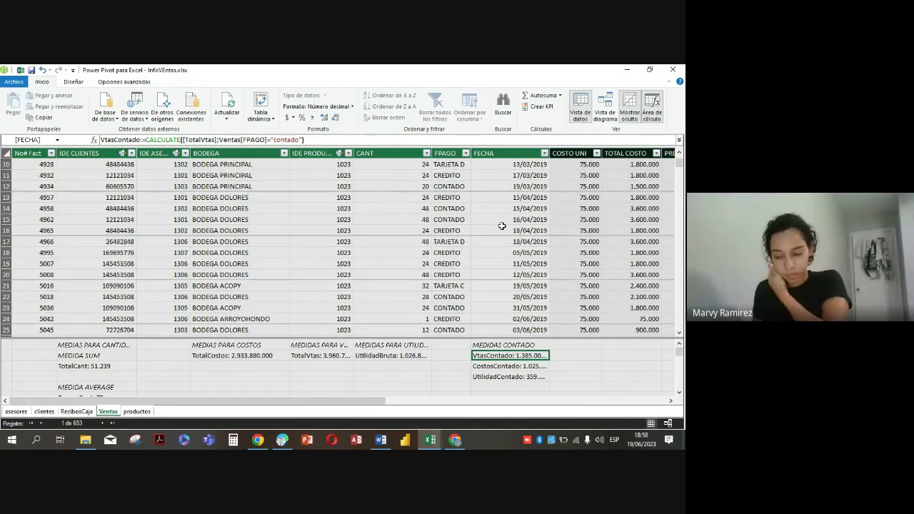
{"action": "scroll", "coordinate": [502, 226], "scroll_direction": "up", "scroll_amount": 3}
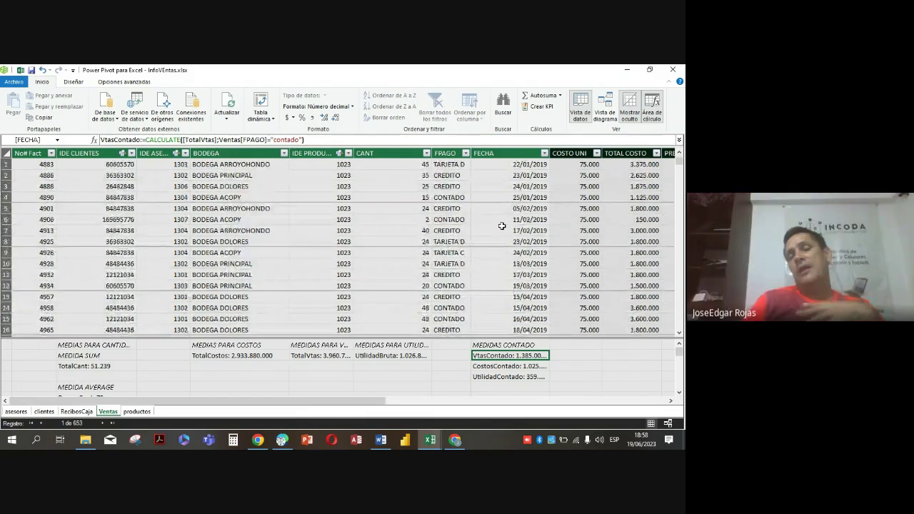
{"action": "left_click", "coordinate": [429, 261]}
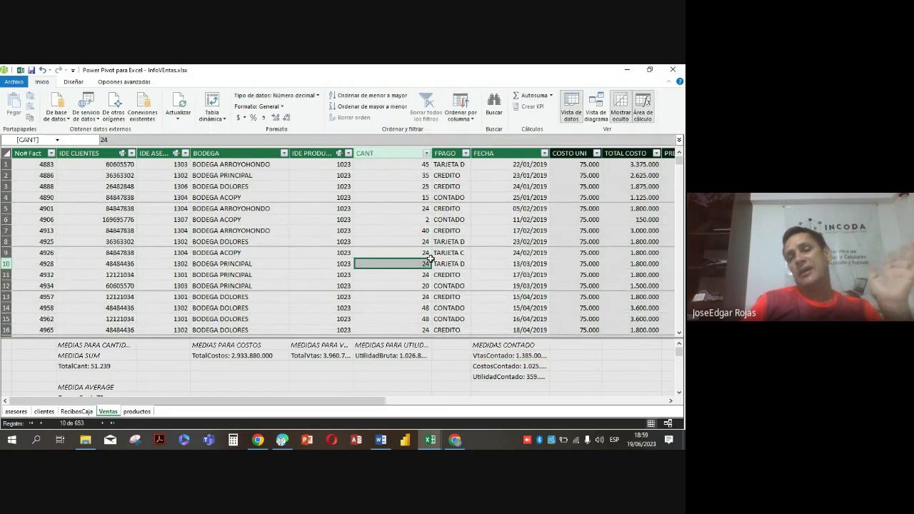
{"action": "mouse_move", "coordinate": [430, 440]}
{"action": "left_click", "coordinate": [360, 390]}
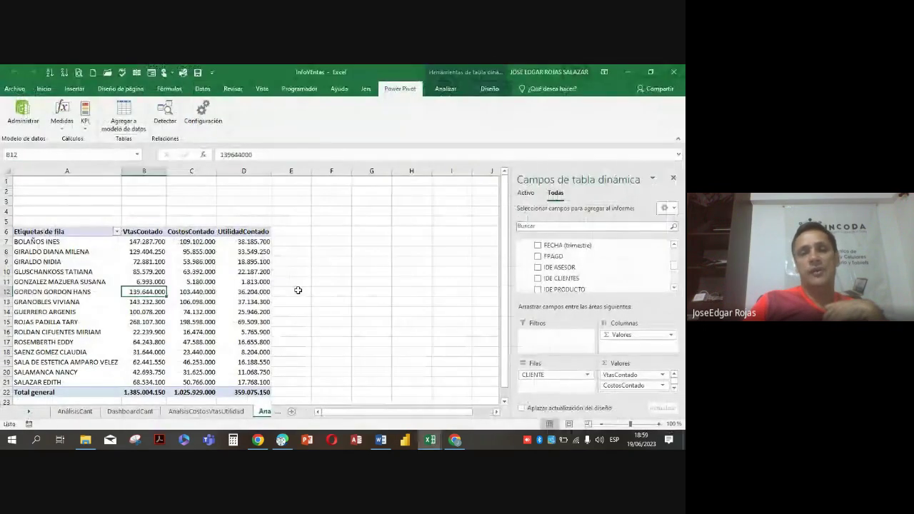
- Hide the pivot field list and view the AnálisisCant and AnalisisCostosVtasUtilidad sheets before returning to AnalisisVtasContado
{"action": "left_click", "coordinate": [298, 289]}
{"action": "left_click", "coordinate": [313, 263]}
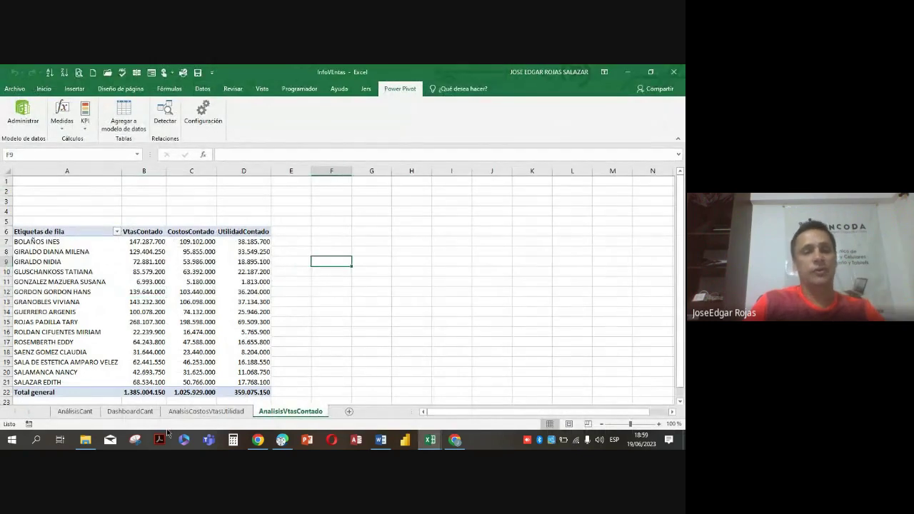
{"action": "left_click", "coordinate": [75, 412]}
{"action": "left_click", "coordinate": [198, 410]}
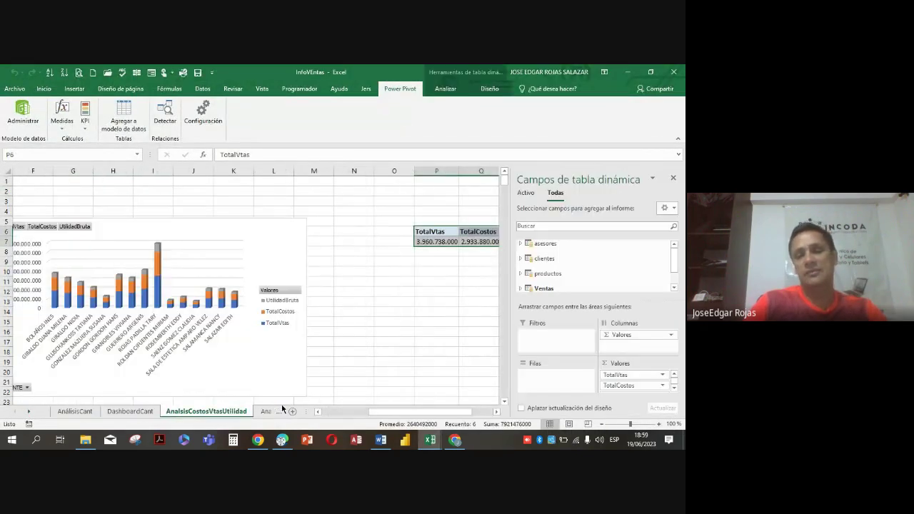
{"action": "left_click", "coordinate": [290, 412]}
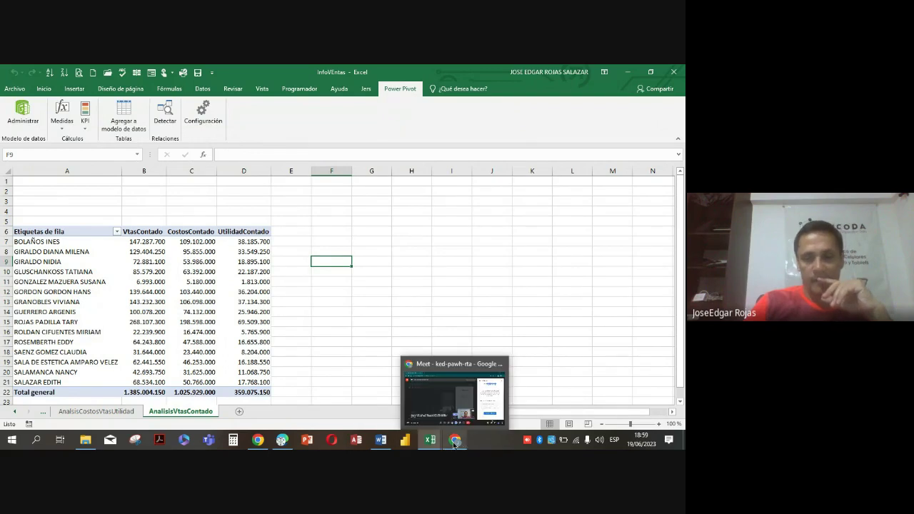
{"action": "left_click", "coordinate": [453, 440]}
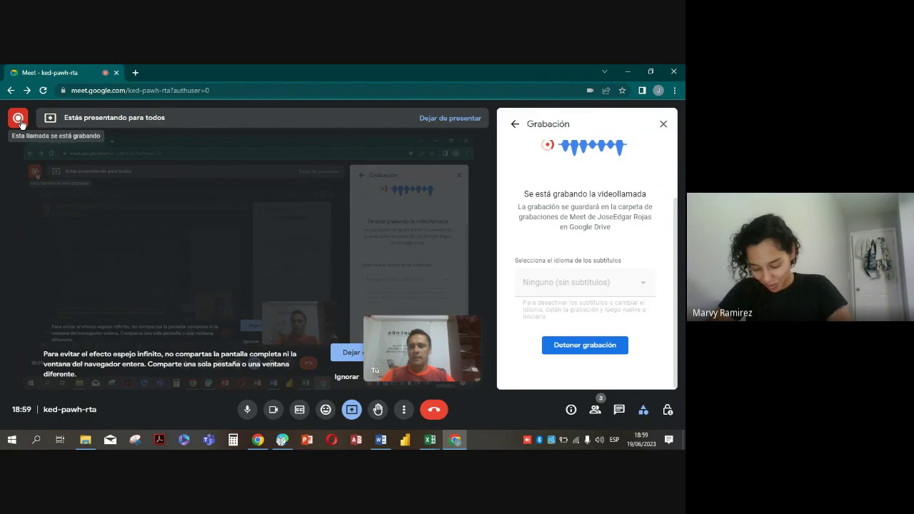
- Start stopping the Google Meet recording with Detener grabación
{"action": "mouse_move", "coordinate": [20, 123]}
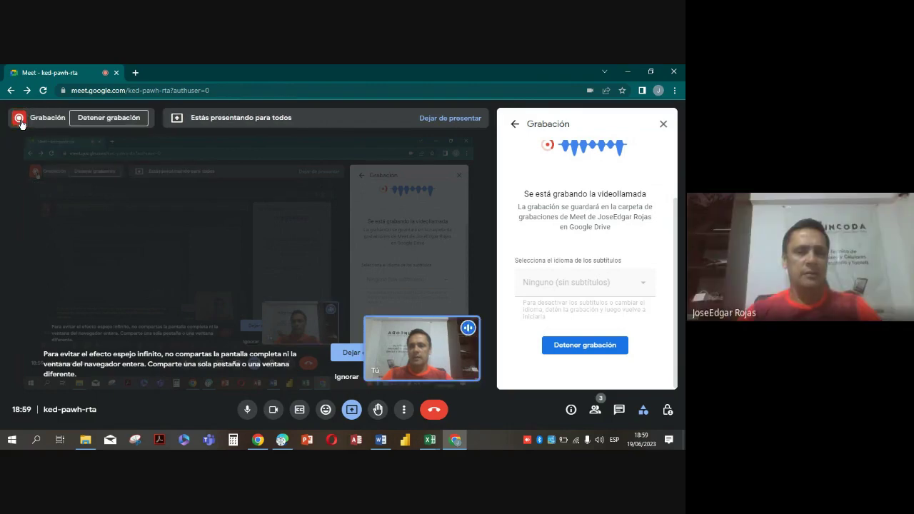
{"action": "left_click", "coordinate": [113, 118]}
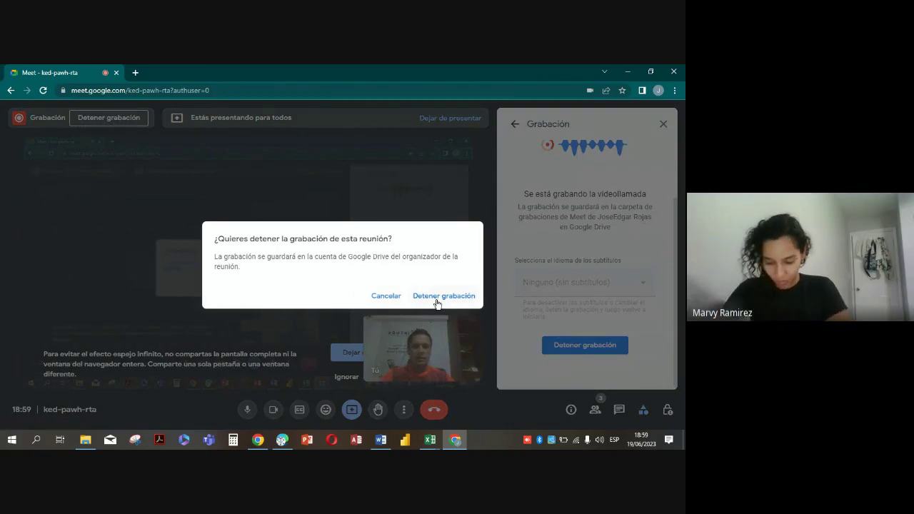